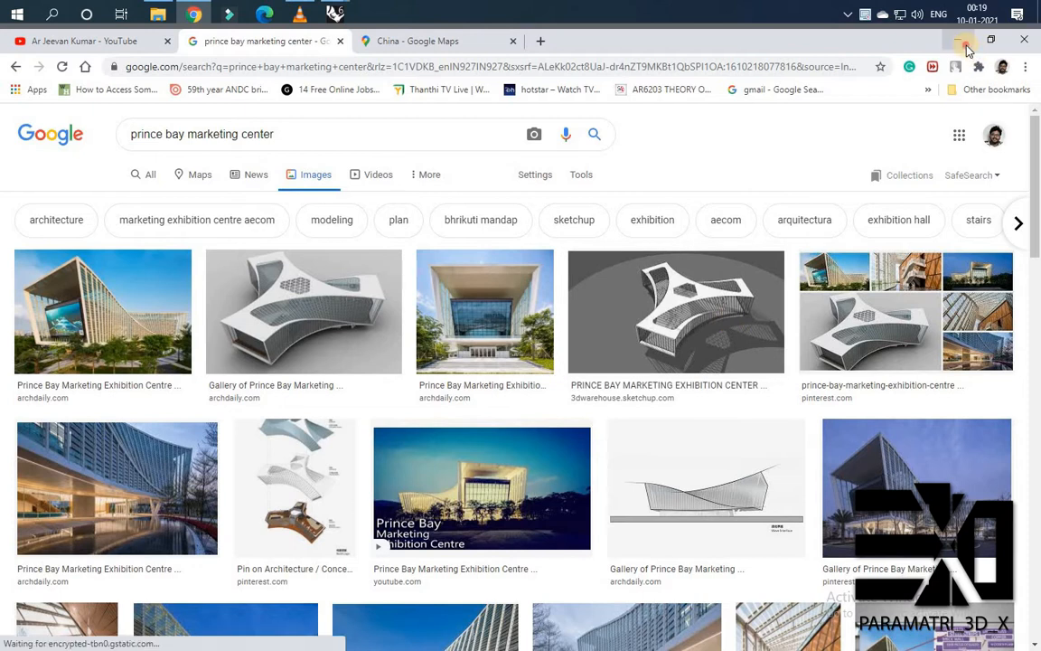
Switch from the browser reference images to the blank untitled Rhino model.
left_click(967, 45)
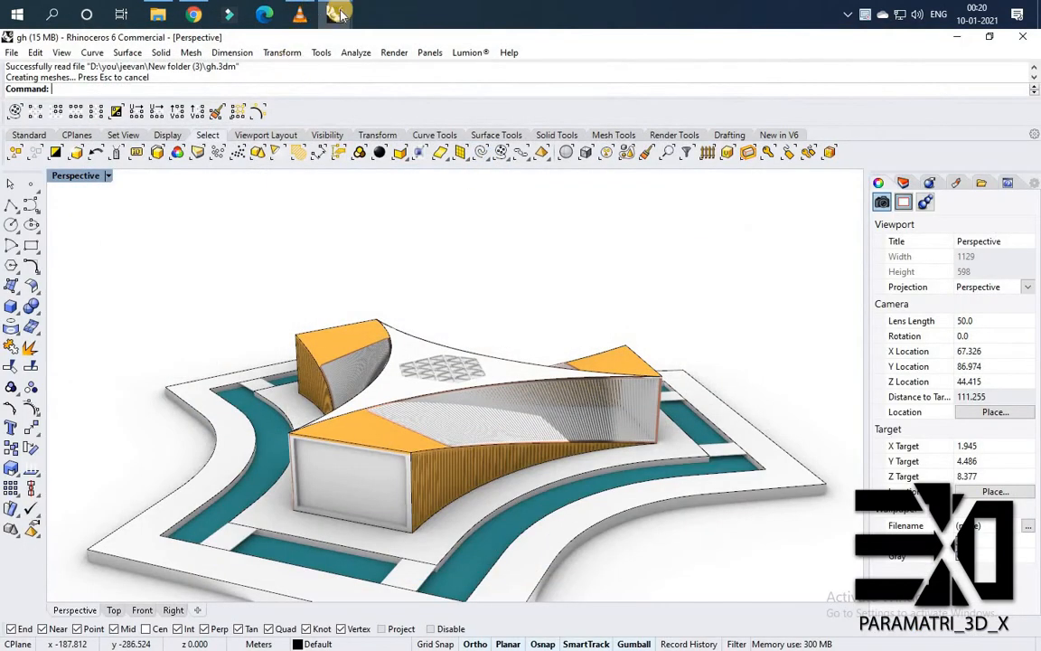
mouse_move(339, 13)
left_click(249, 100)
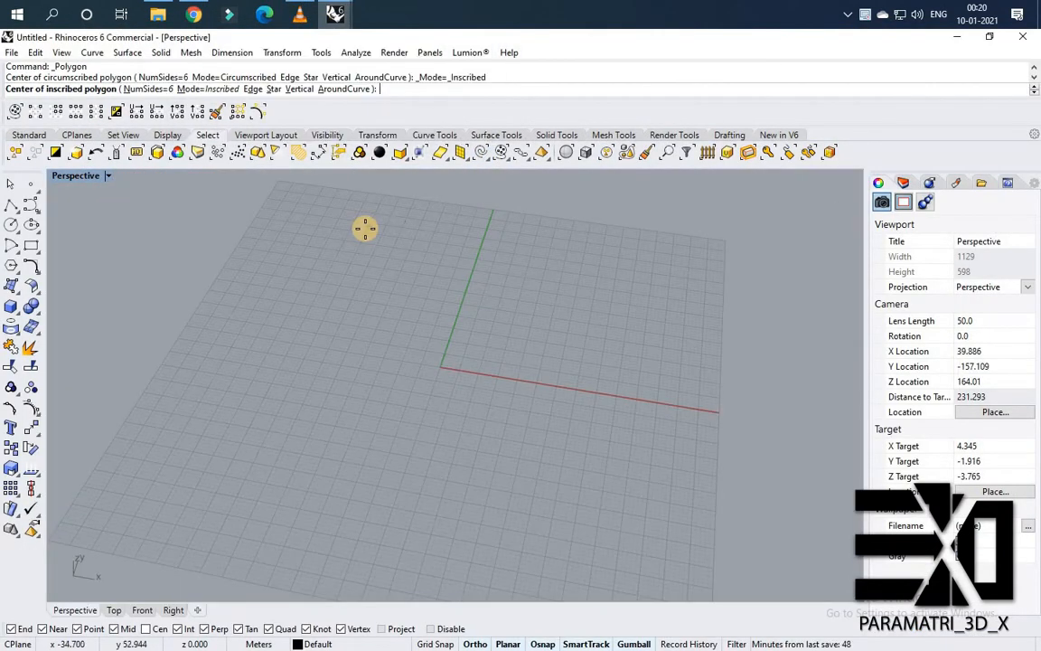
key("Escape")
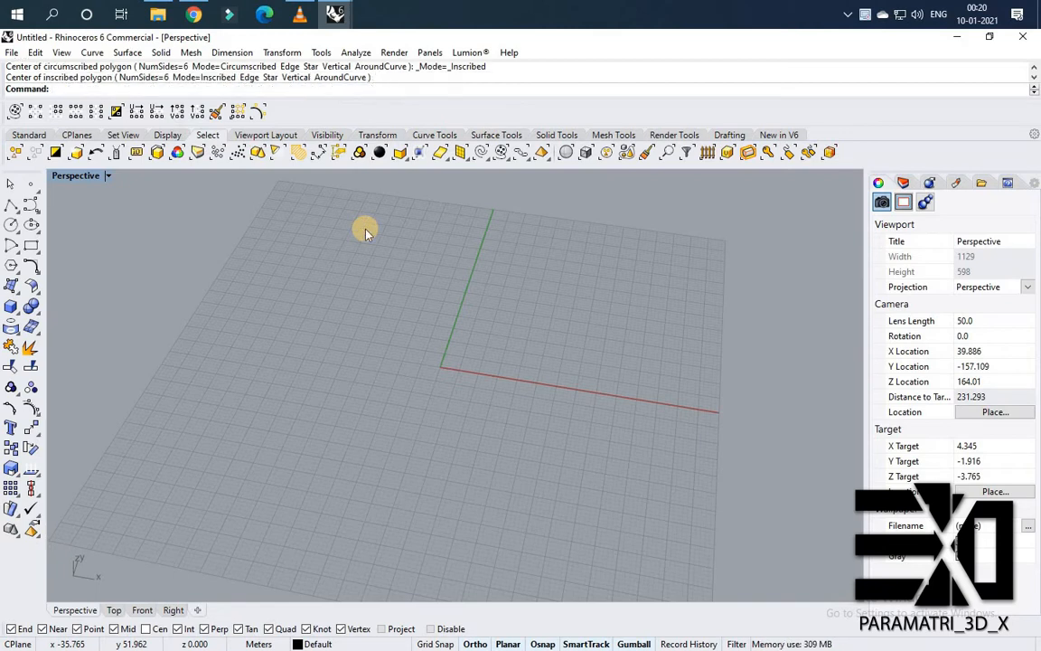
Check the model units in Document Properties, keeping Meters.
type("Units")
key("Return")
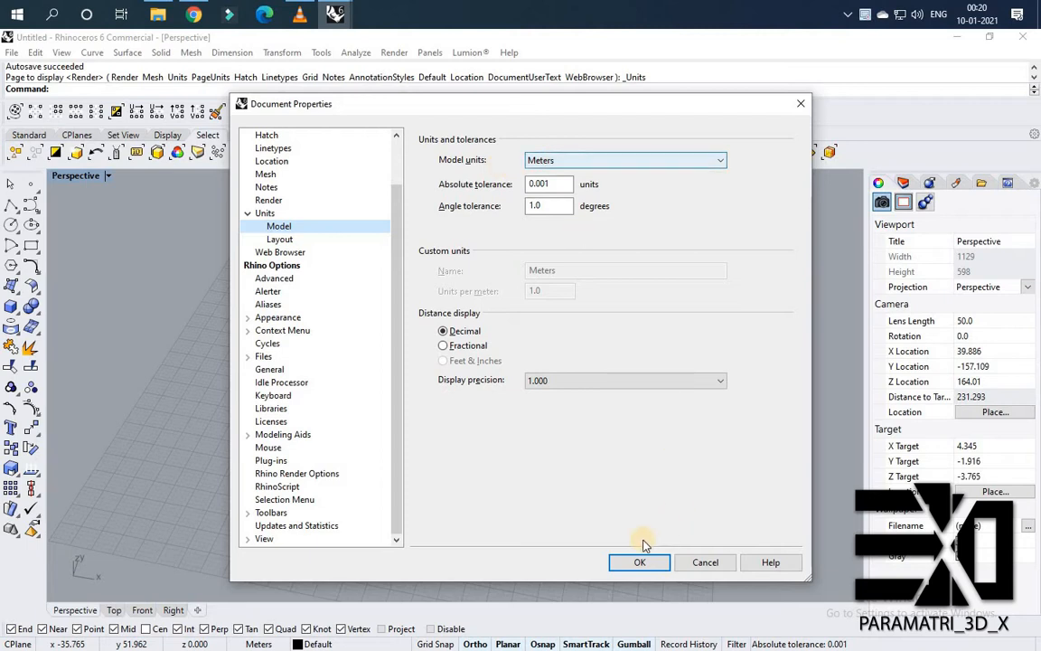
key("Return")
Draw a 12-sided circumscribed polygon centred at the origin, about 54 m to an edge midpoint.
scroll(448, 386, "up", 3)
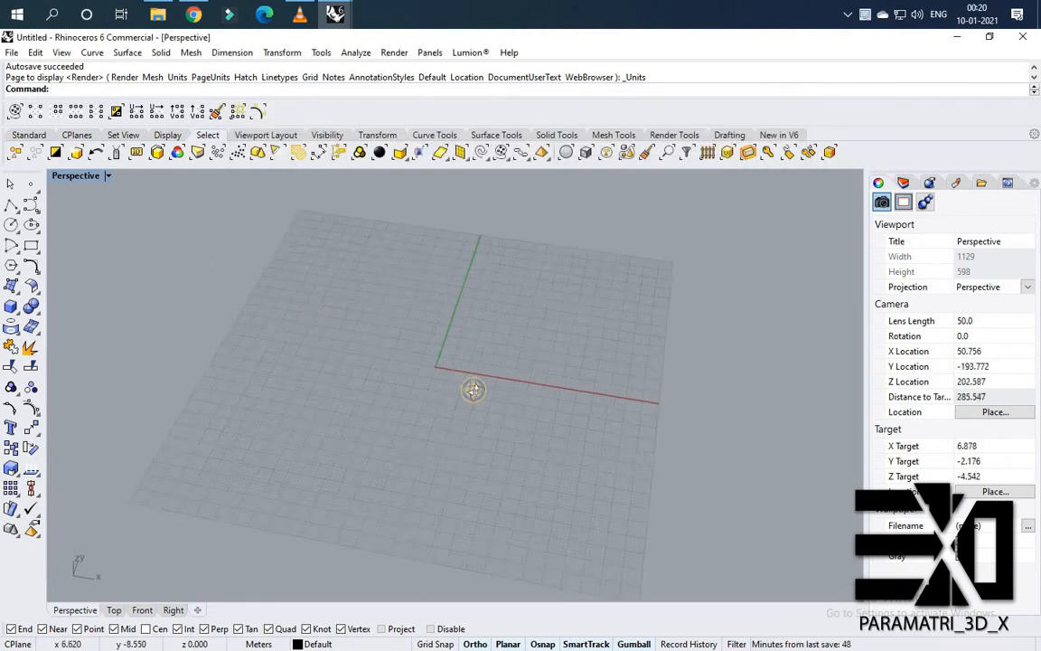
type("Polygon")
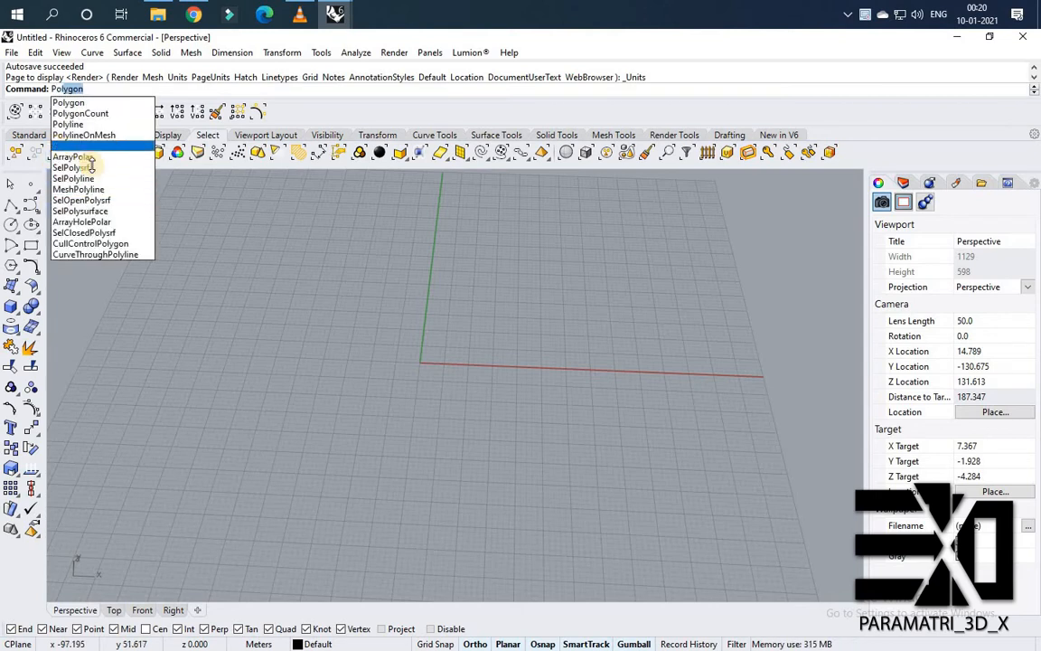
key("Return")
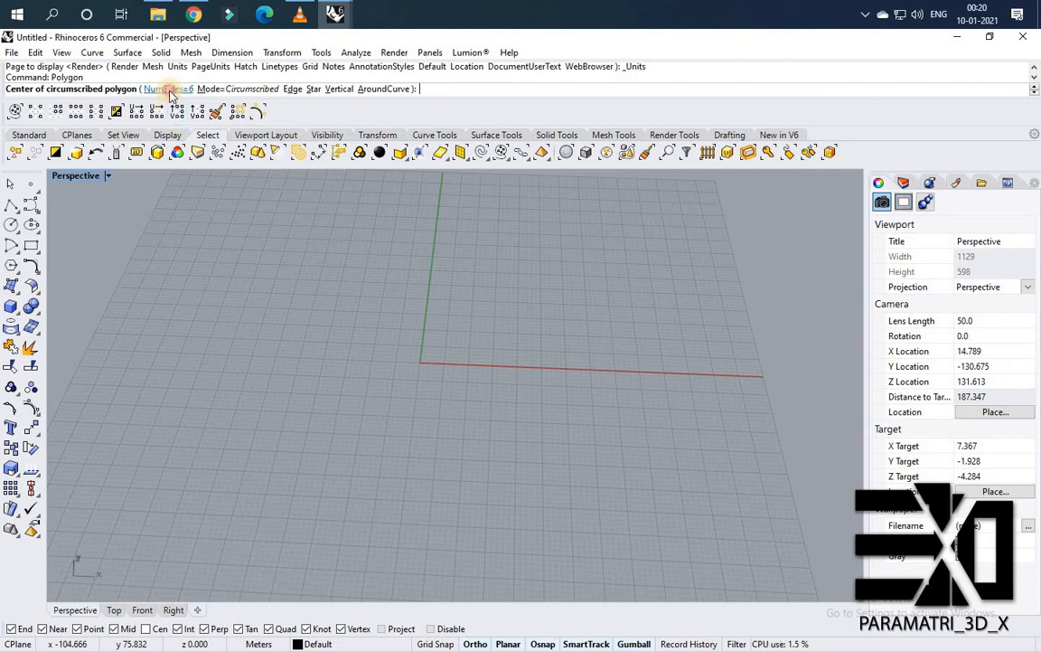
left_click(167, 89)
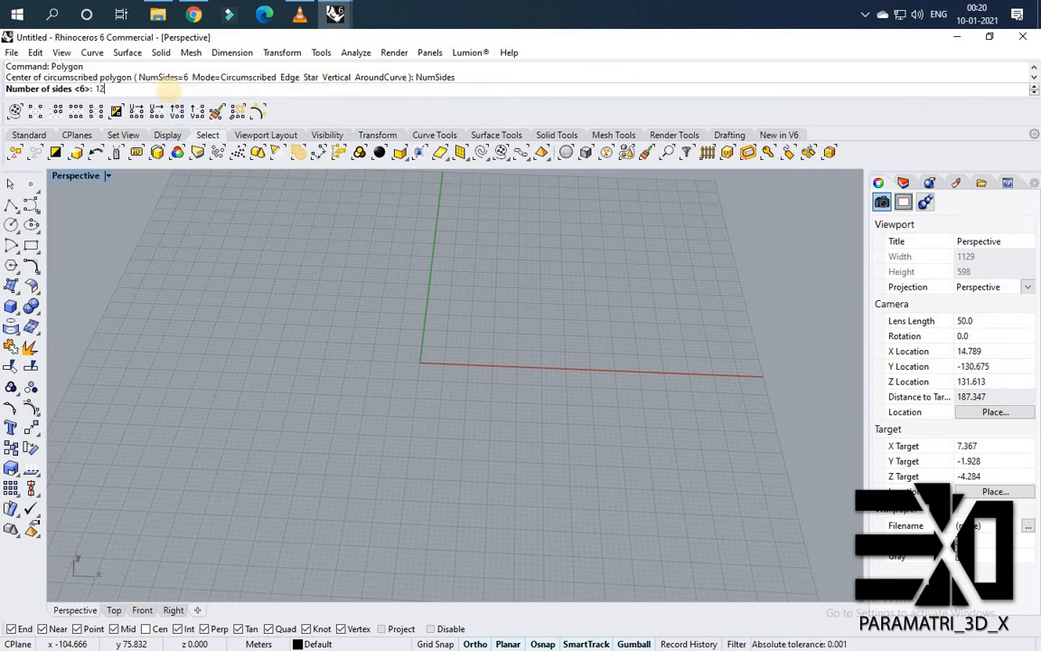
type("12")
key("Return")
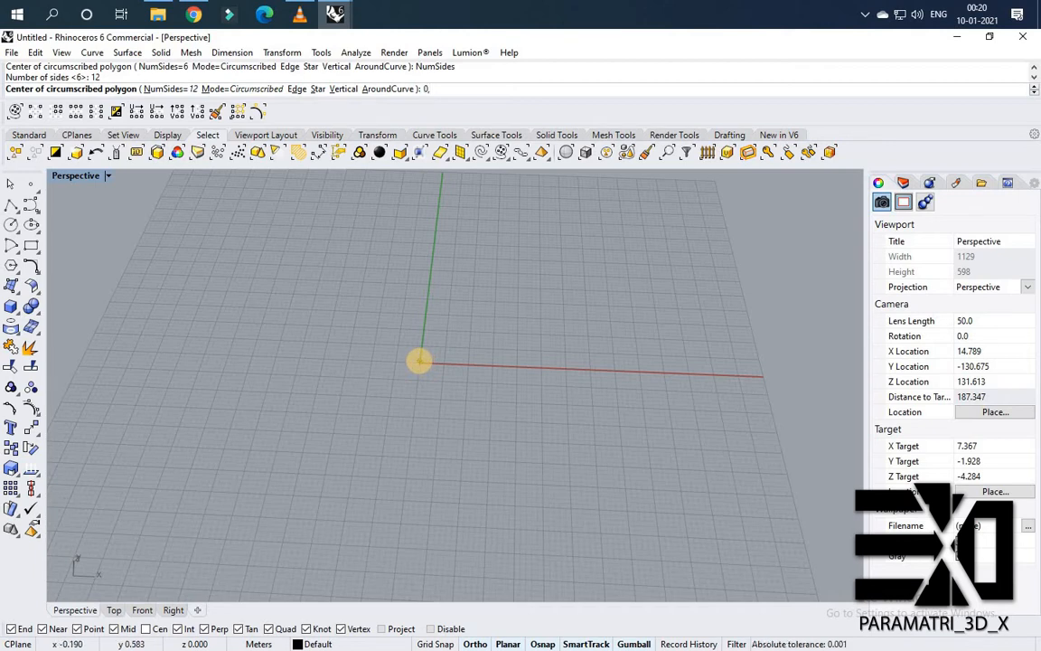
key("Return")
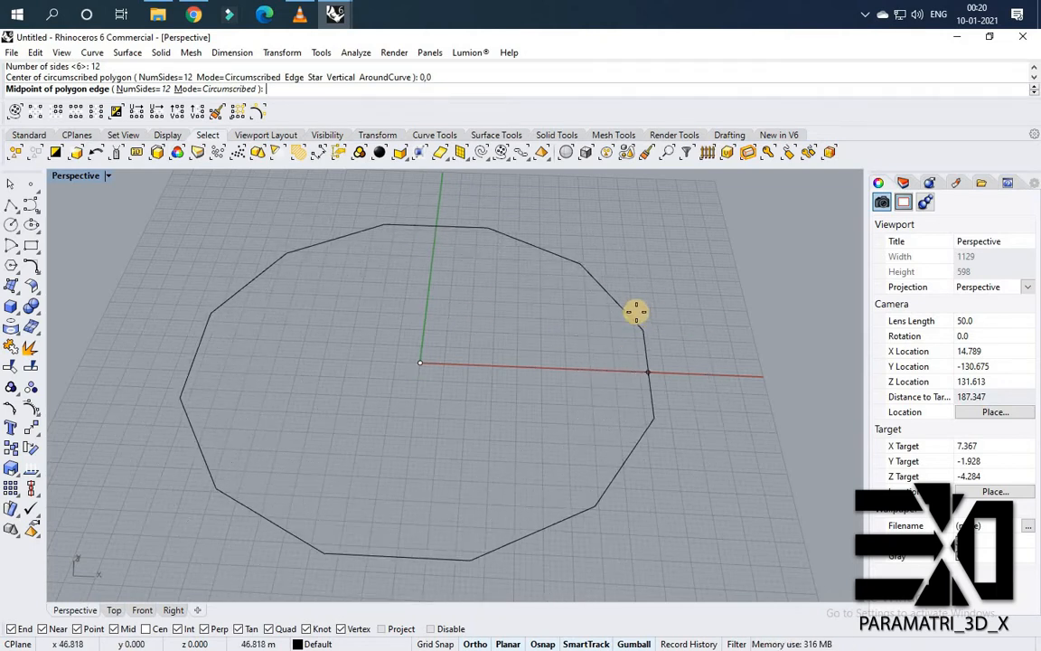
scroll(629, 310, "down", 2)
right_click_drag(629, 310, 668, 325)
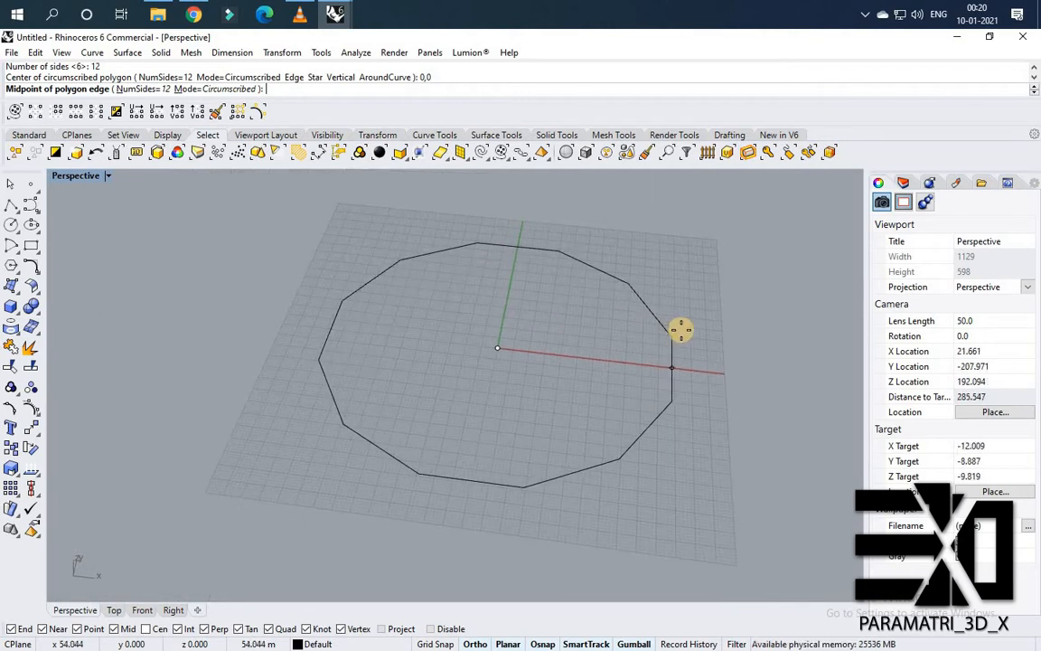
scroll(681, 330, "up", 2)
left_click(675, 333)
Select the 12-sided polygon and explode it into separate segments.
right_click_drag(698, 493, 650, 447)
left_click_drag(601, 381, 604, 383)
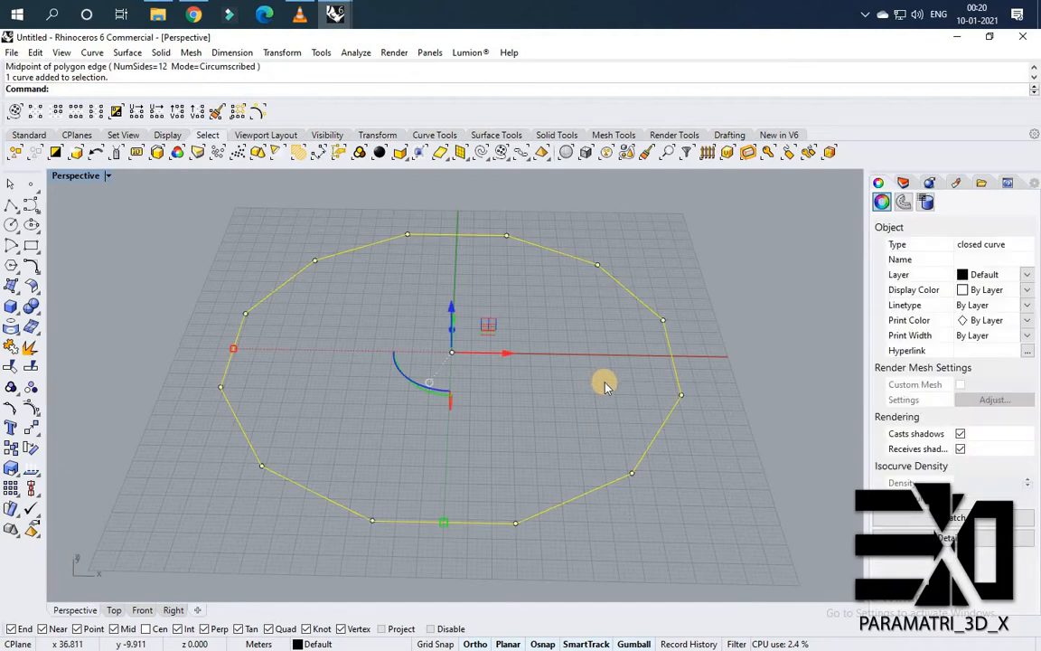
left_click(660, 441)
left_click(653, 435)
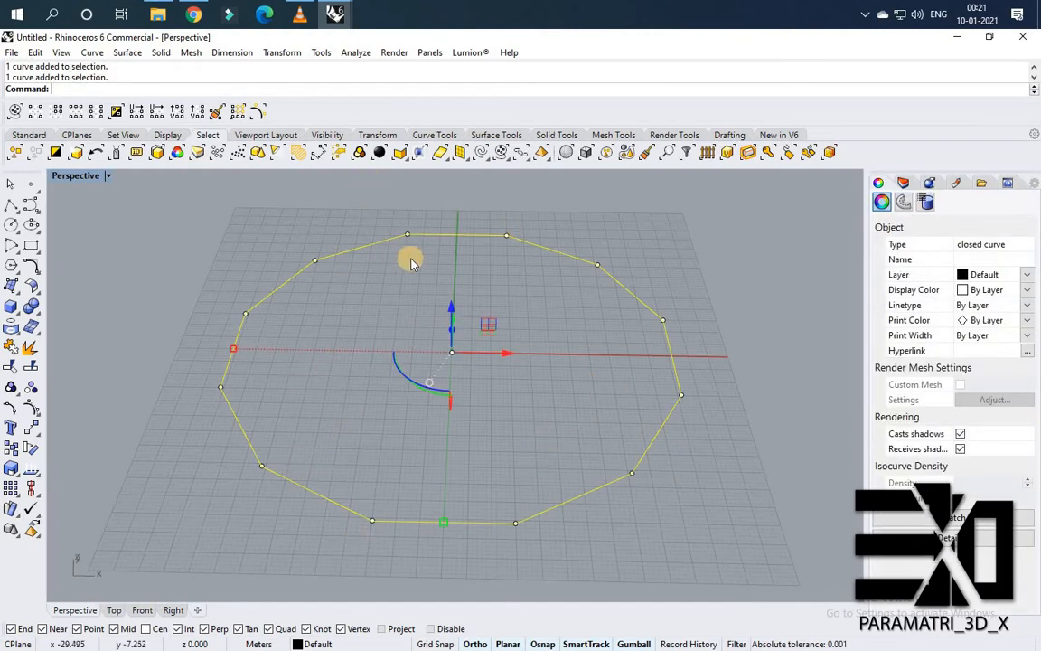
left_click(29, 350)
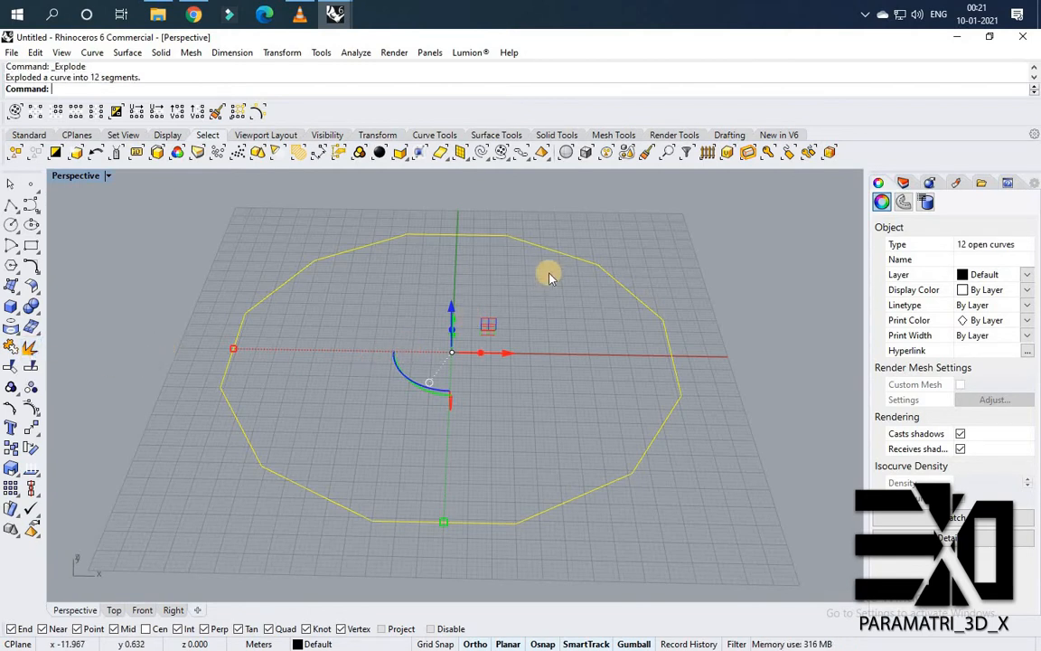
Delete the polygon's lower-right and lower-left segments.
left_click(585, 260)
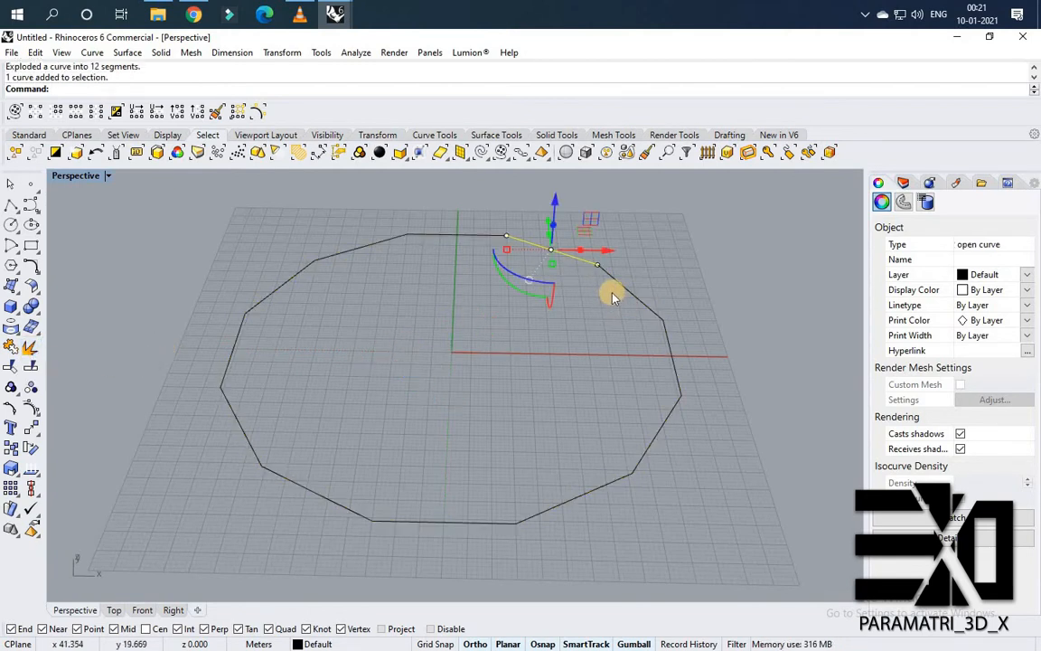
left_click(623, 290)
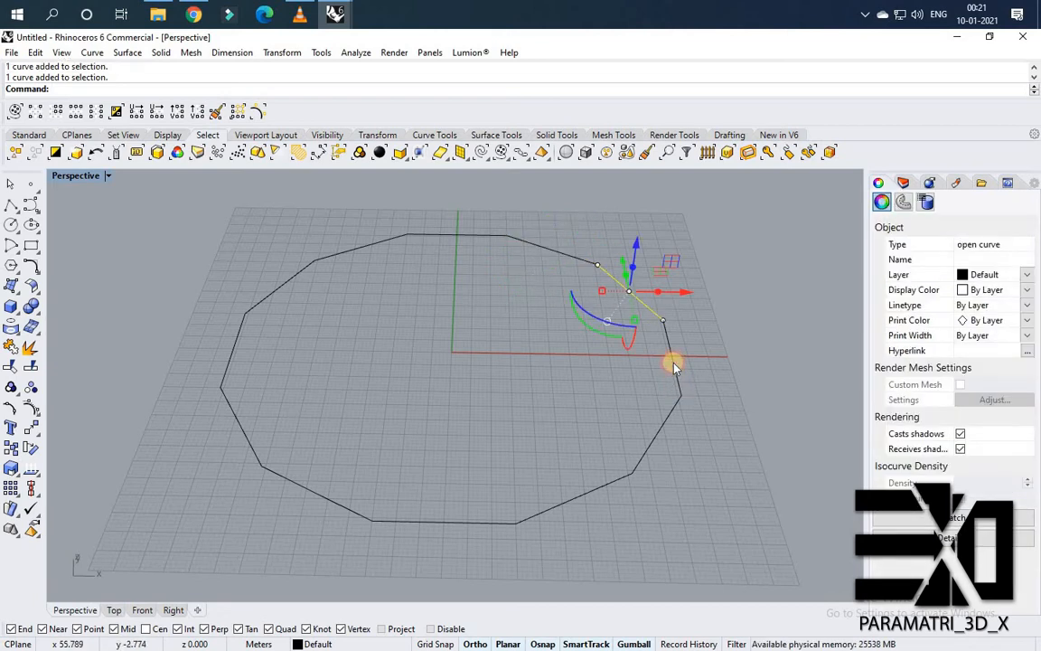
left_click(544, 309)
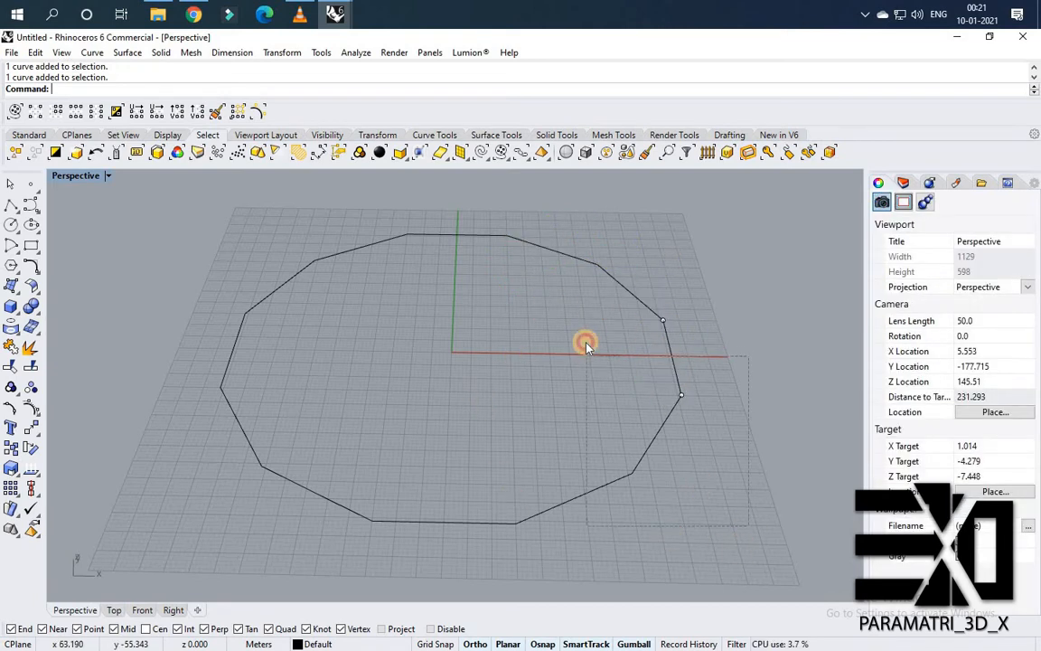
left_click_drag(585, 346, 586, 344)
key("Delete")
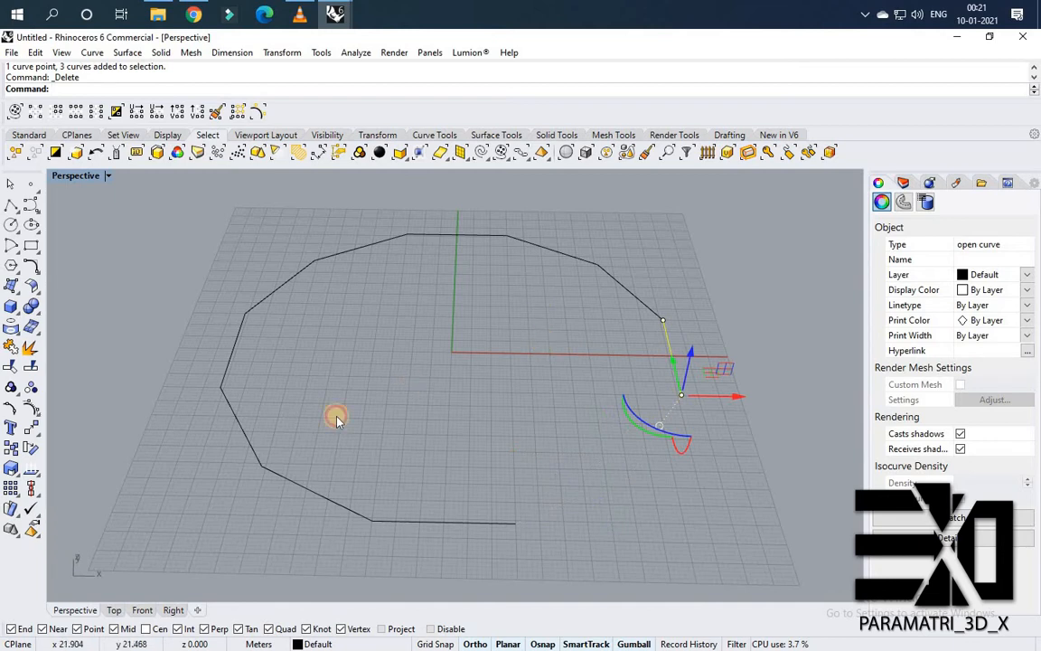
left_click_drag(335, 421, 294, 425)
left_click_drag(172, 486, 459, 306)
key("Delete")
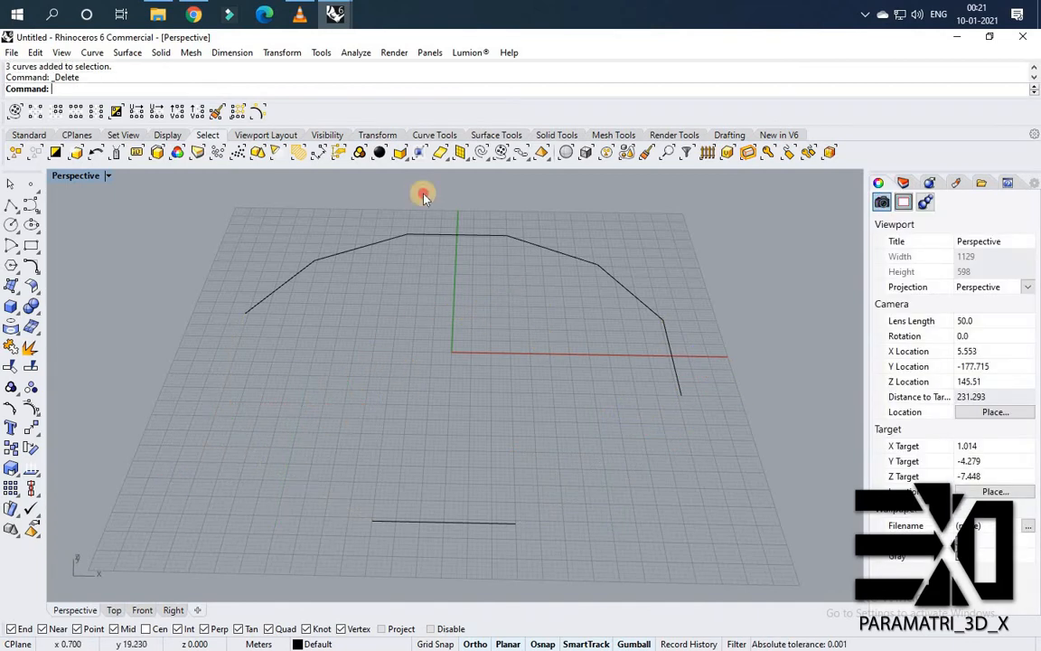
Delete the top segments and the right vertical segment, keeping upper-left, upper-right and bottom edges.
left_click_drag(401, 188, 403, 190)
key("Delete")
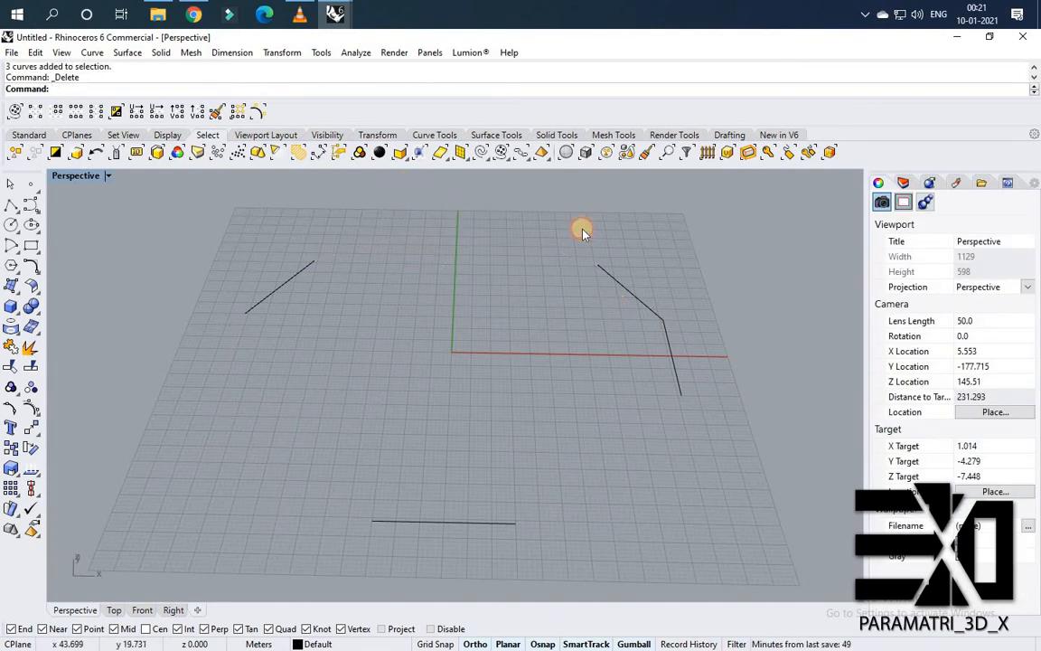
left_click_drag(583, 230, 625, 358)
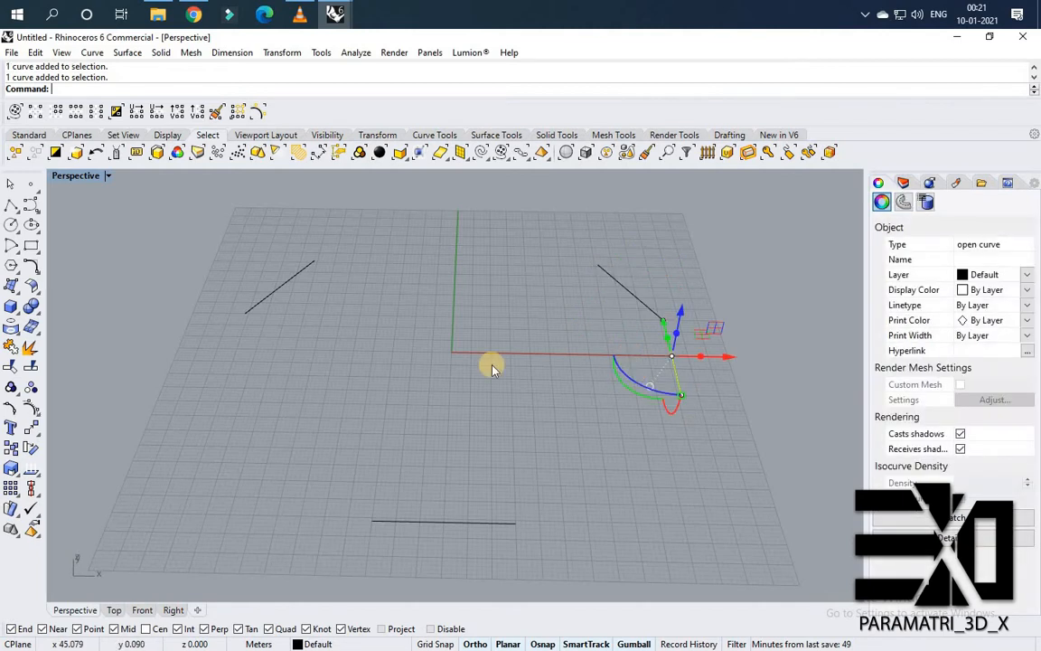
key("Delete")
scroll(470, 369, "down", 3)
right_click_drag(449, 370, 544, 383)
scroll(502, 333, "up", 2)
scroll(513, 328, "up", 2)
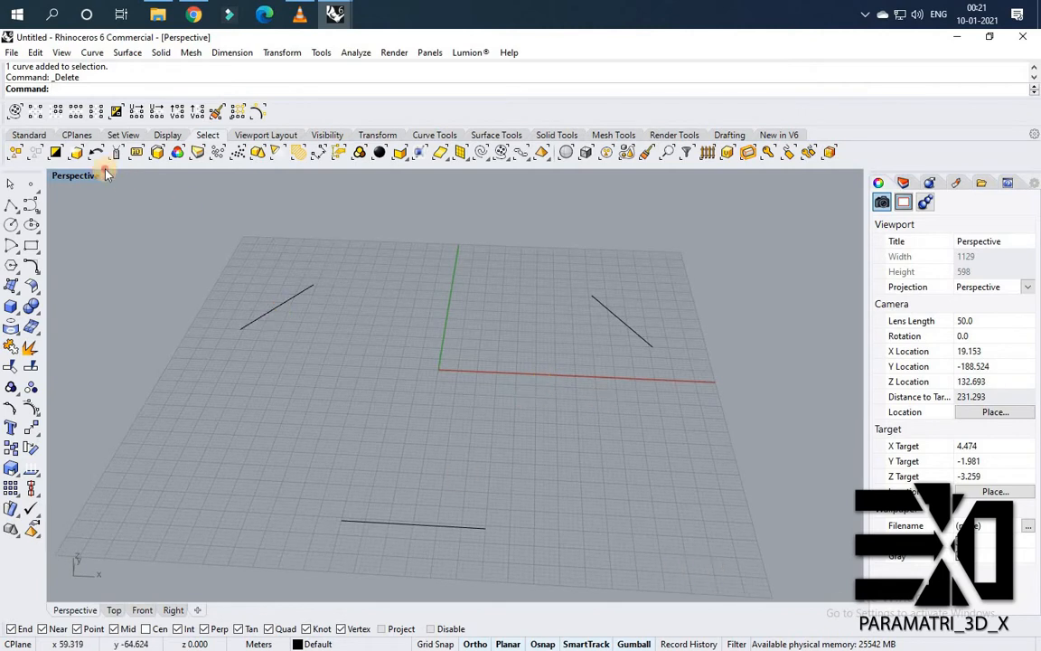
Extrude the three remaining edges upward into walls and set the viewport to Shaded display.
left_click_drag(106, 174, 108, 171)
type("Extr")
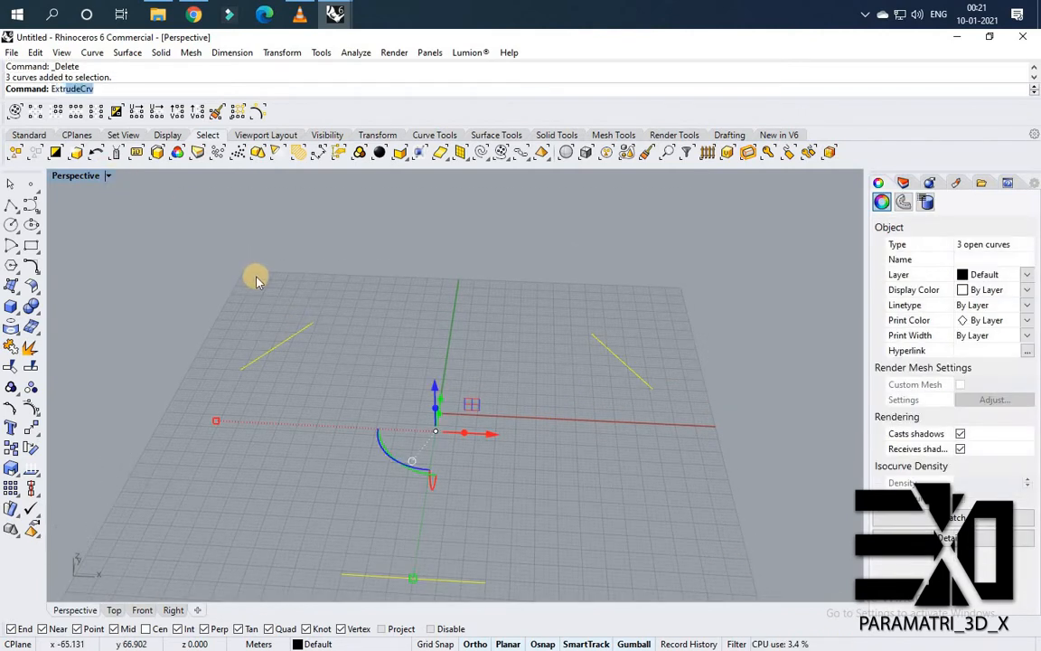
type("u")
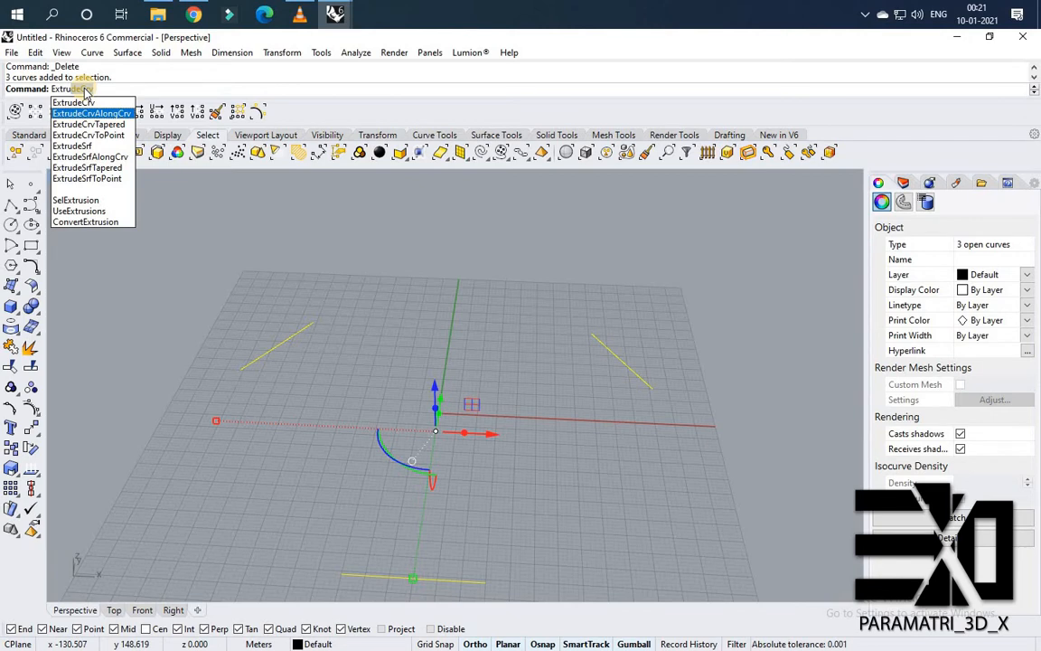
key("Return")
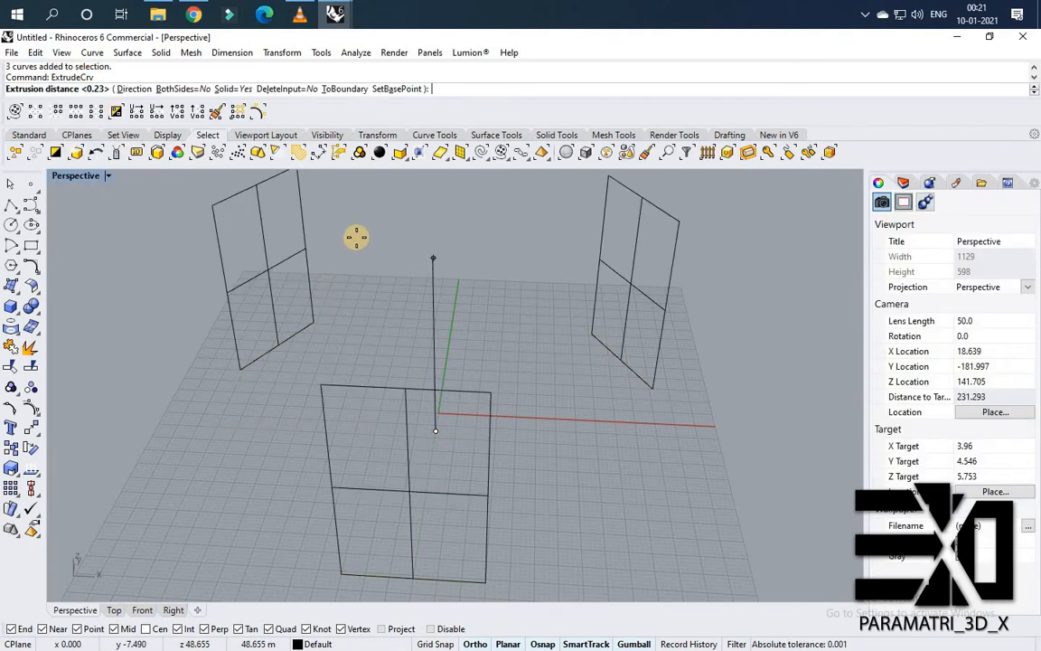
right_click_drag(342, 251, 268, 242)
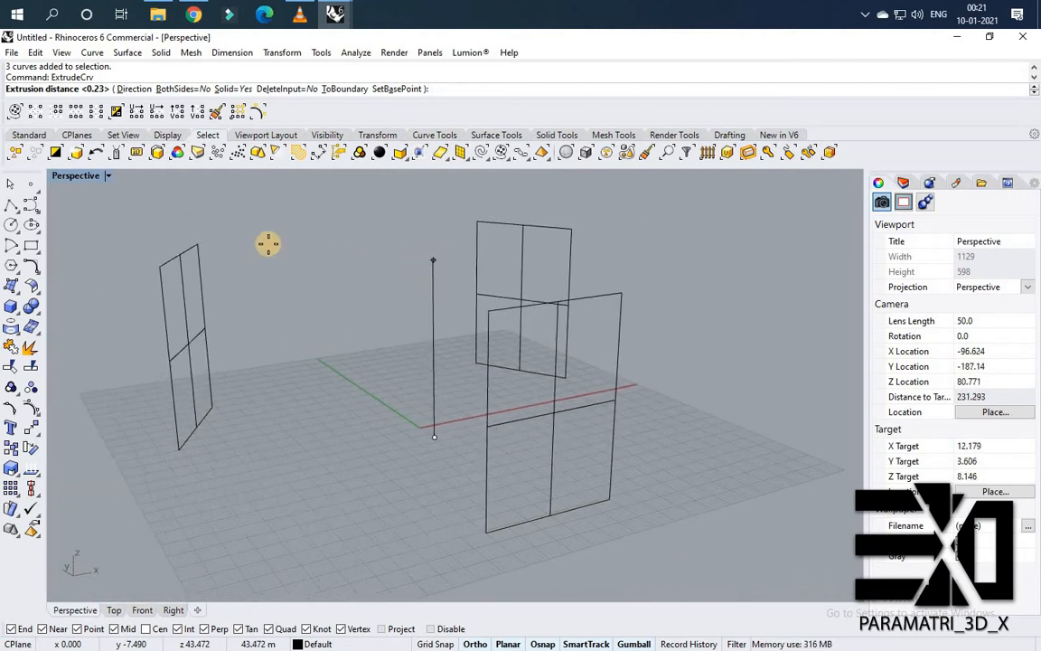
left_click(110, 176)
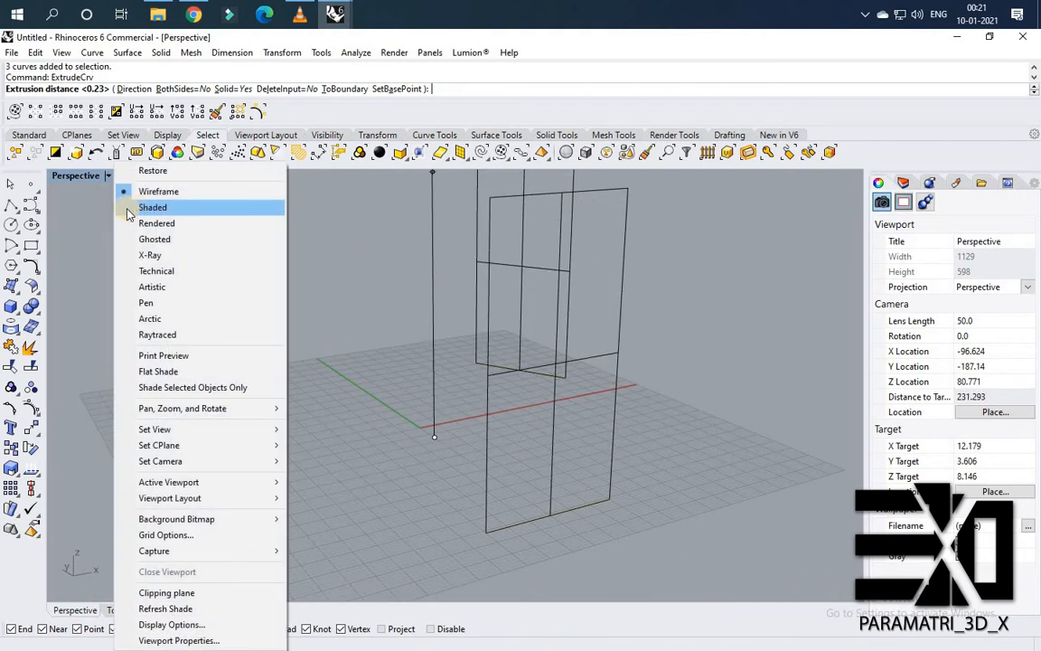
mouse_move(501, 354)
right_mouse_down()
mouse_move(411, 321)
mouse_move(425, 337)
mouse_move(527, 342)
mouse_move(502, 346)
mouse_move(537, 372)
mouse_move(503, 346)
mouse_move(507, 375)
mouse_move(428, 353)
mouse_move(608, 372)
mouse_move(610, 381)
right_mouse_up()
right_click(427, 359)
Try a one-directional Scale1D of the three walls from the right wall's base corner and undo it.
left_click(561, 372)
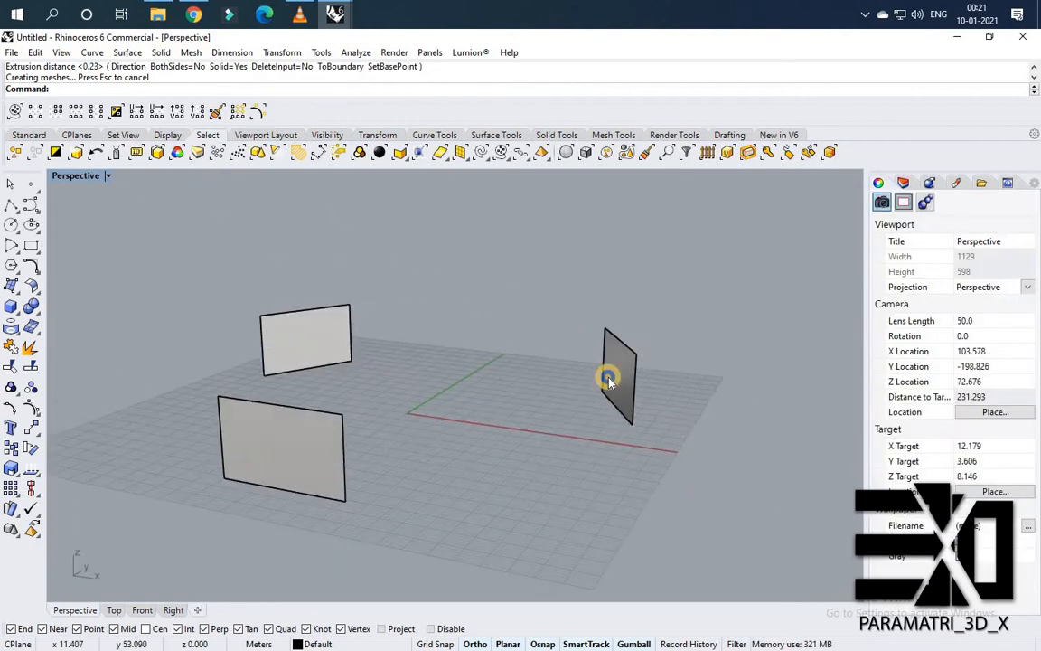
left_click(307, 427, "shift")
left_click(318, 333, "shift")
right_click_drag(400, 342, 413, 351)
type("S")
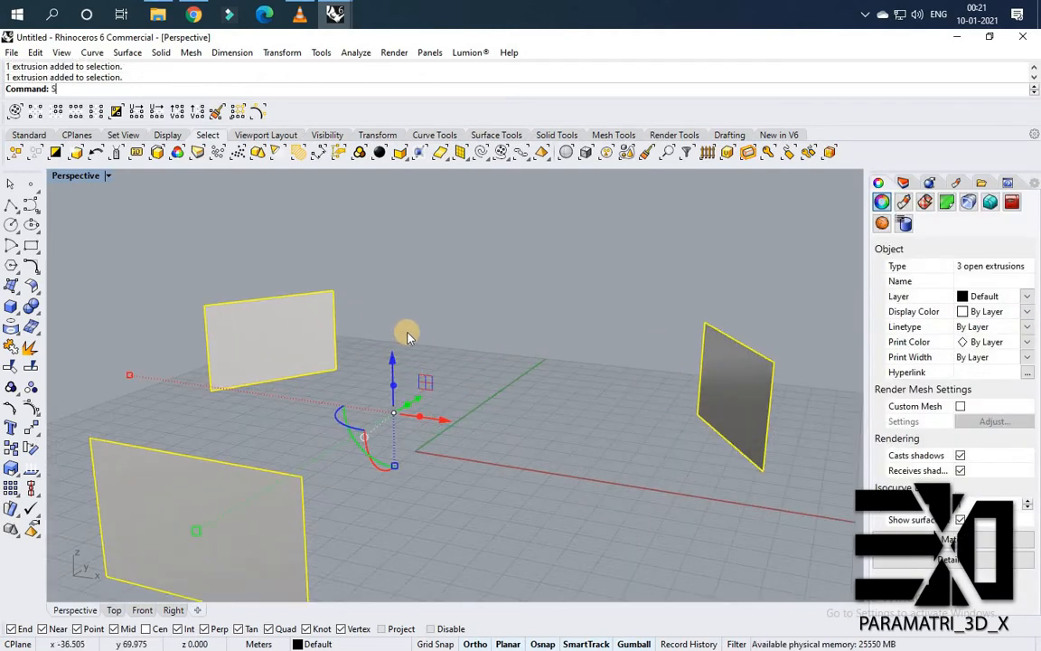
type("cale1D")
key("Return")
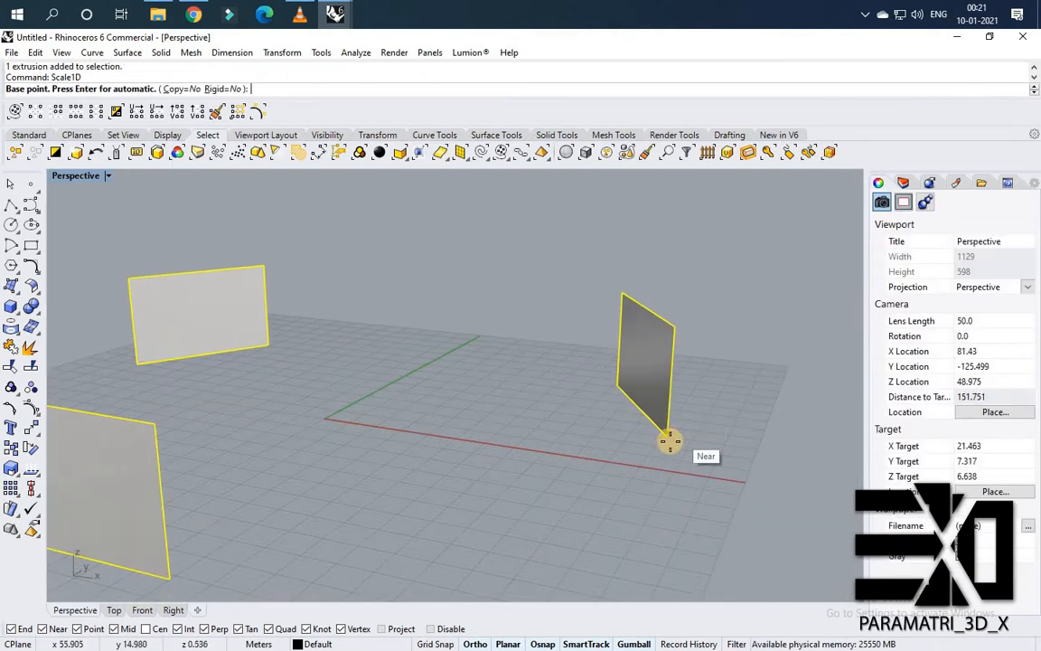
left_click(668, 437)
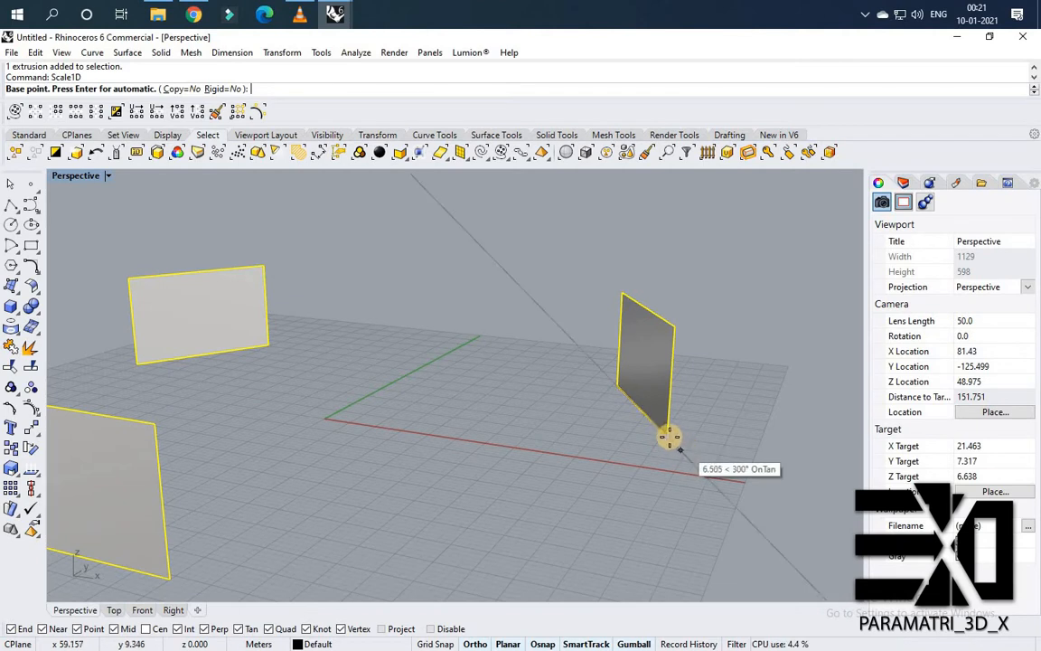
left_click(677, 320)
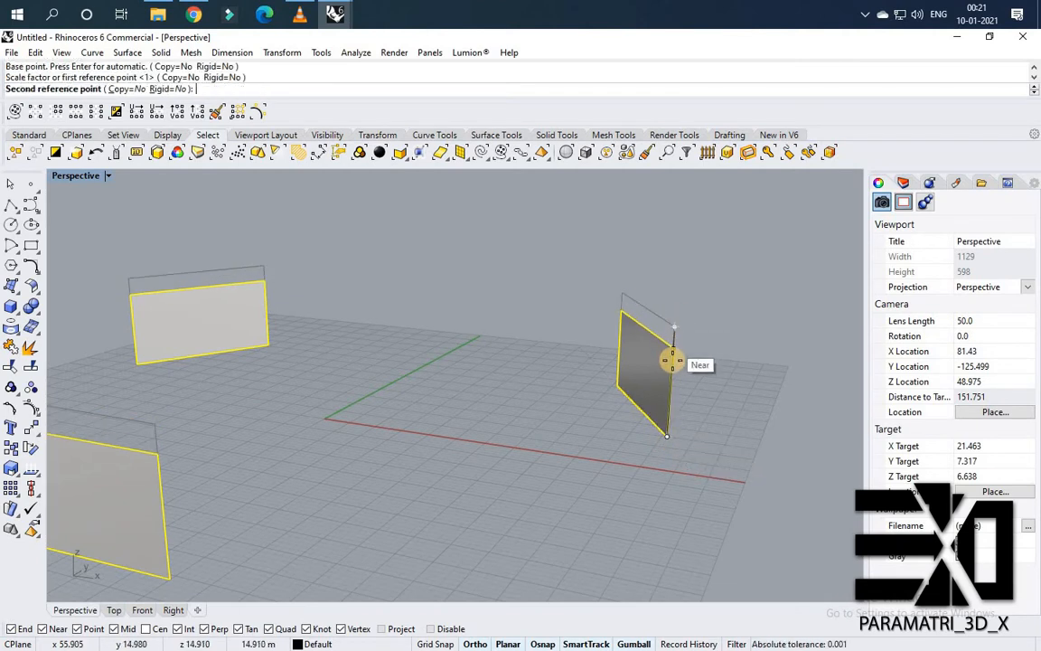
left_click(671, 375)
right_click_drag(488, 377, 607, 350)
left_click(529, 385)
key("ctrl+z")
Try the one-directional scale of the walls again using reference points on the right wall, and undo it.
scroll(602, 380, "up", 2)
key("Return")
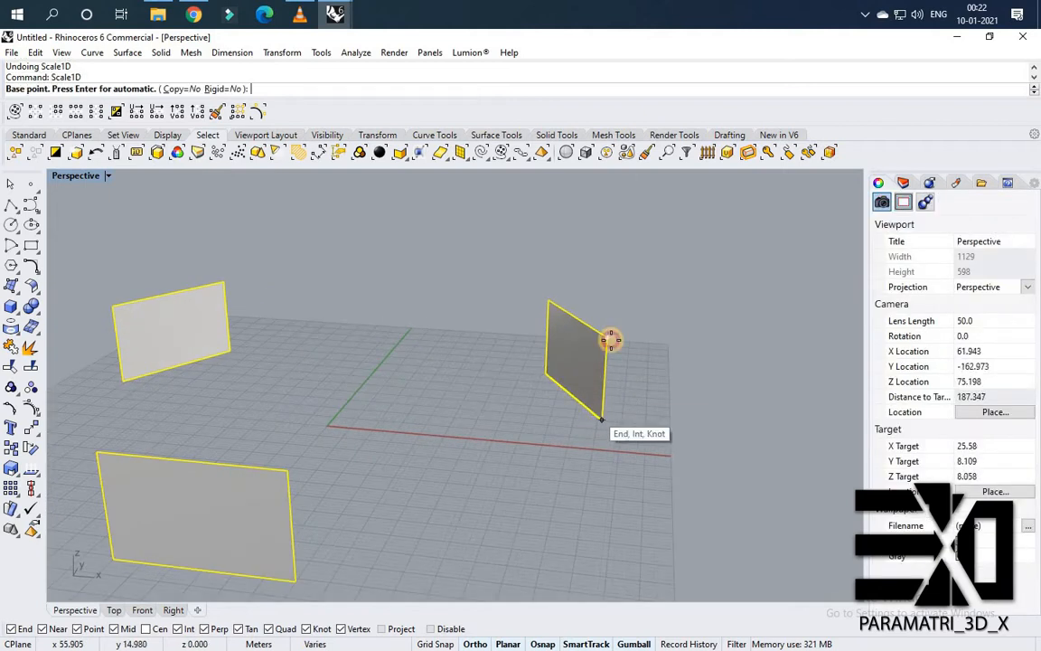
left_click(609, 338)
left_click(602, 366)
left_click(484, 342)
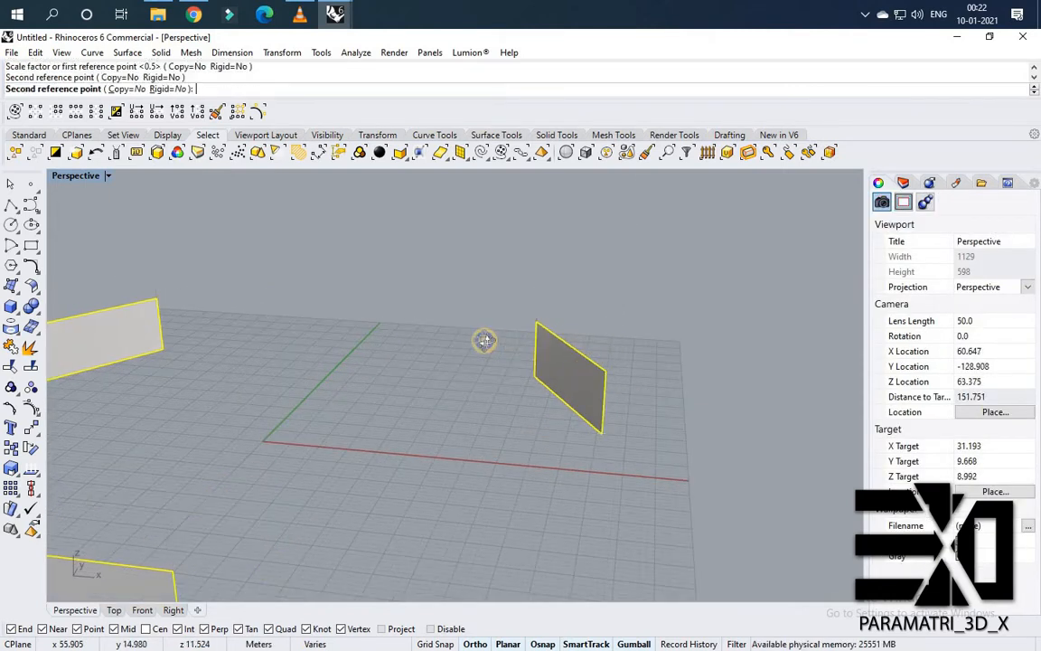
right_click_drag(484, 341, 41, 256)
left_click(509, 359)
key("ctrl+z")
left_click(484, 333)
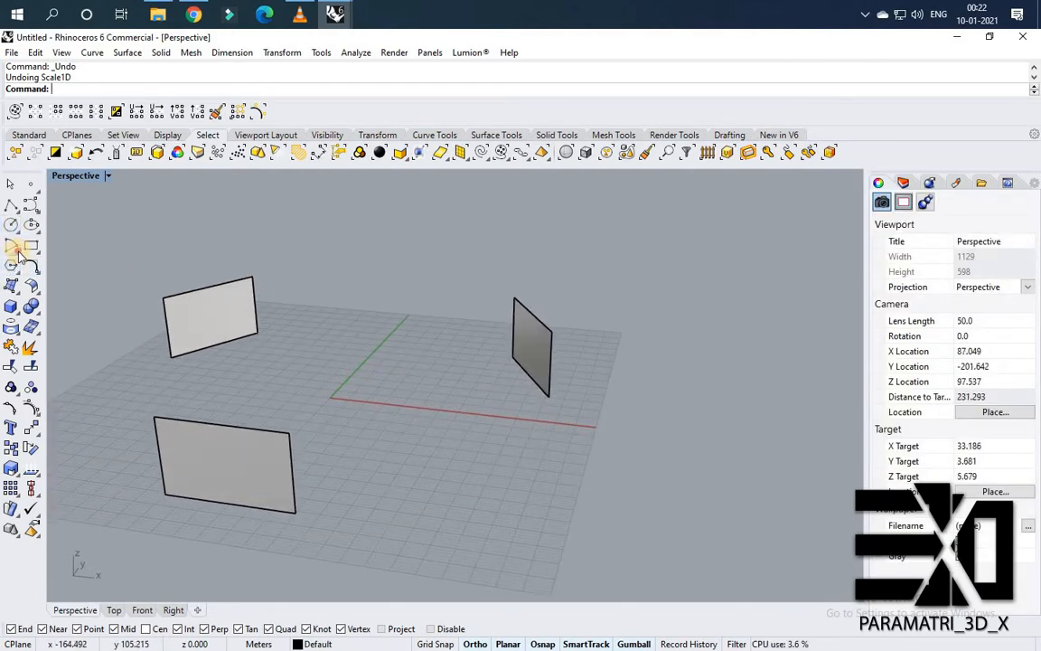
Draw a start-end-radius arc from the front wall's bottom corner to the right wall's bottom corner.
left_click(19, 254)
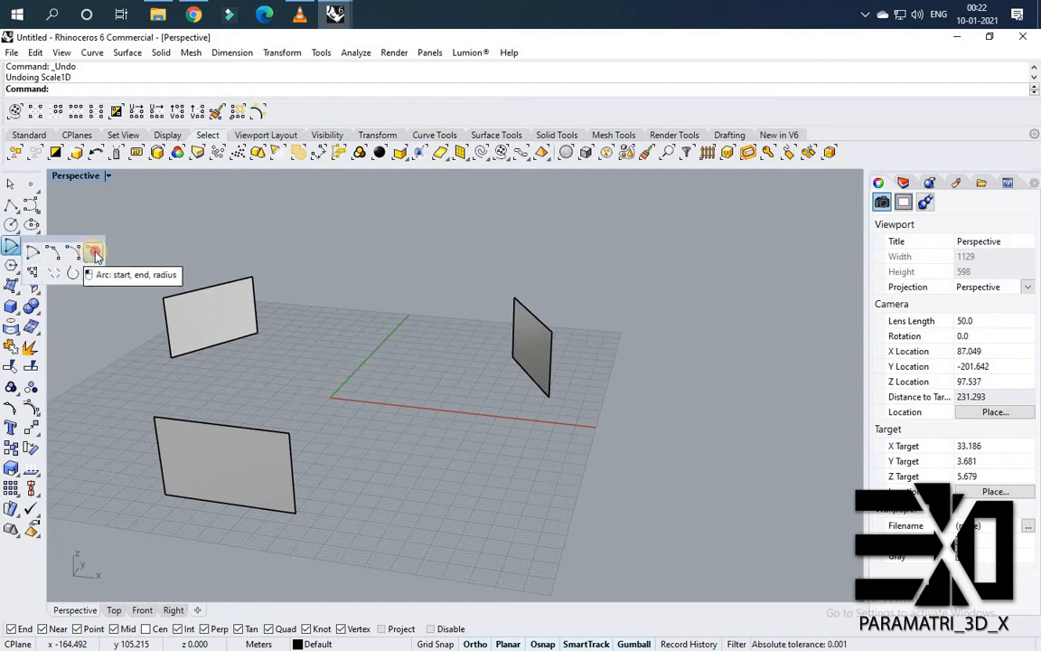
left_click(96, 255)
right_click_drag(297, 481, 420, 602)
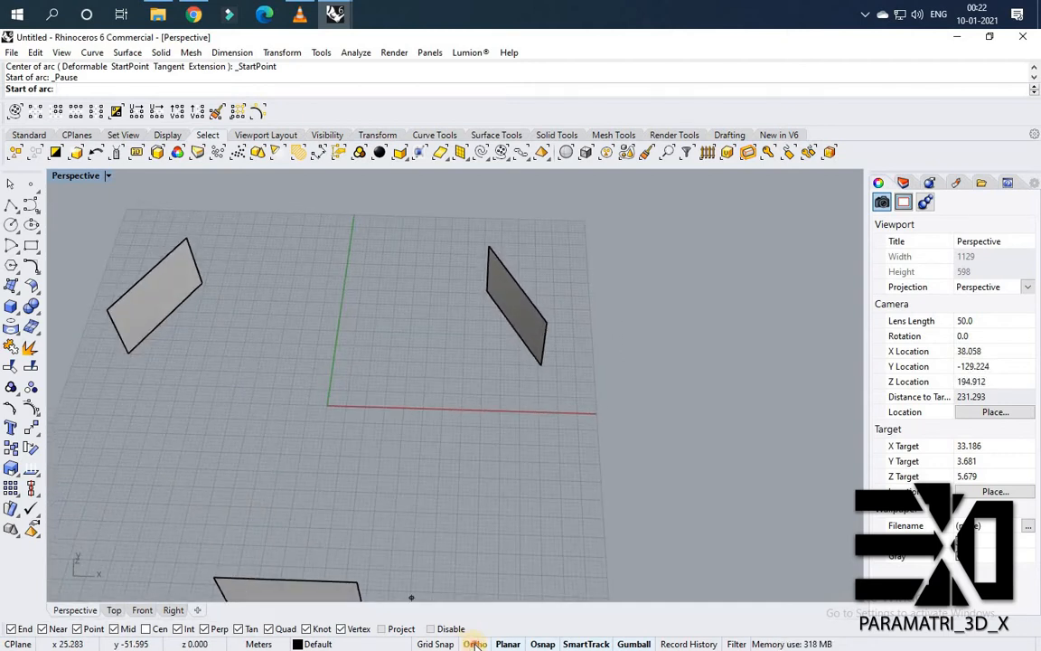
scroll(339, 445, "down", 3)
right_click_drag(343, 483, 290, 516)
scroll(290, 516, "up", 2)
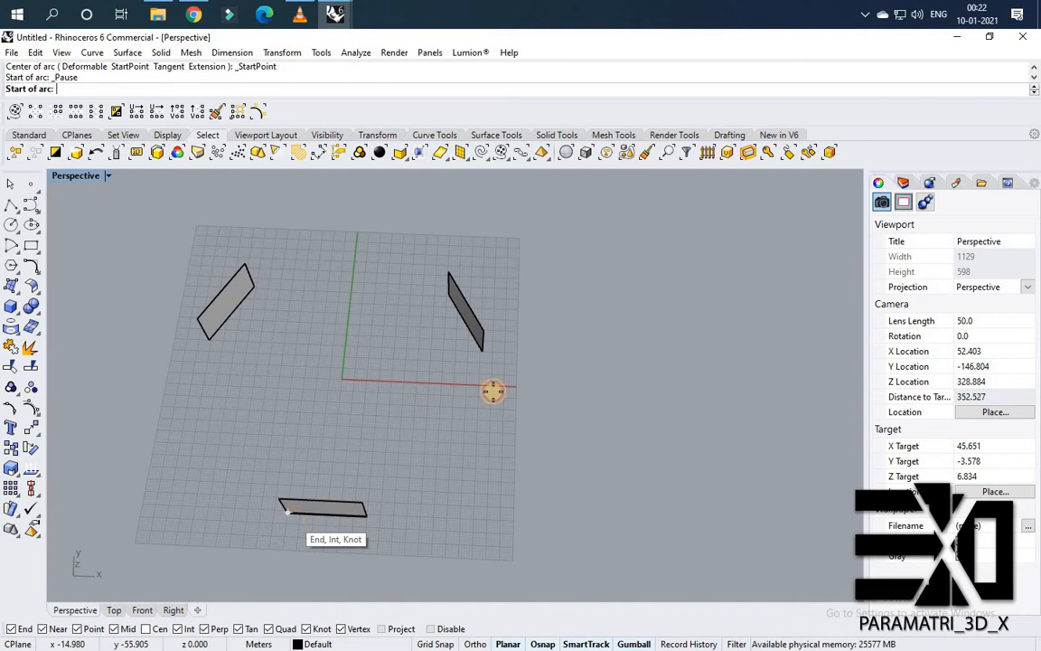
left_click(287, 512)
scroll(488, 363, "up", 2)
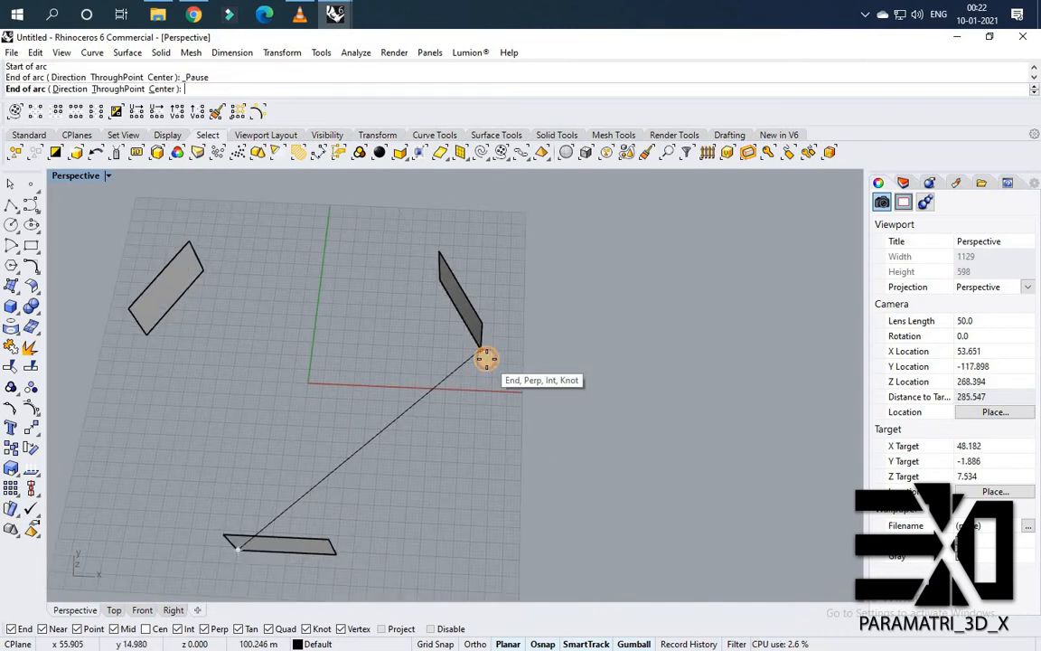
left_click(486, 359)
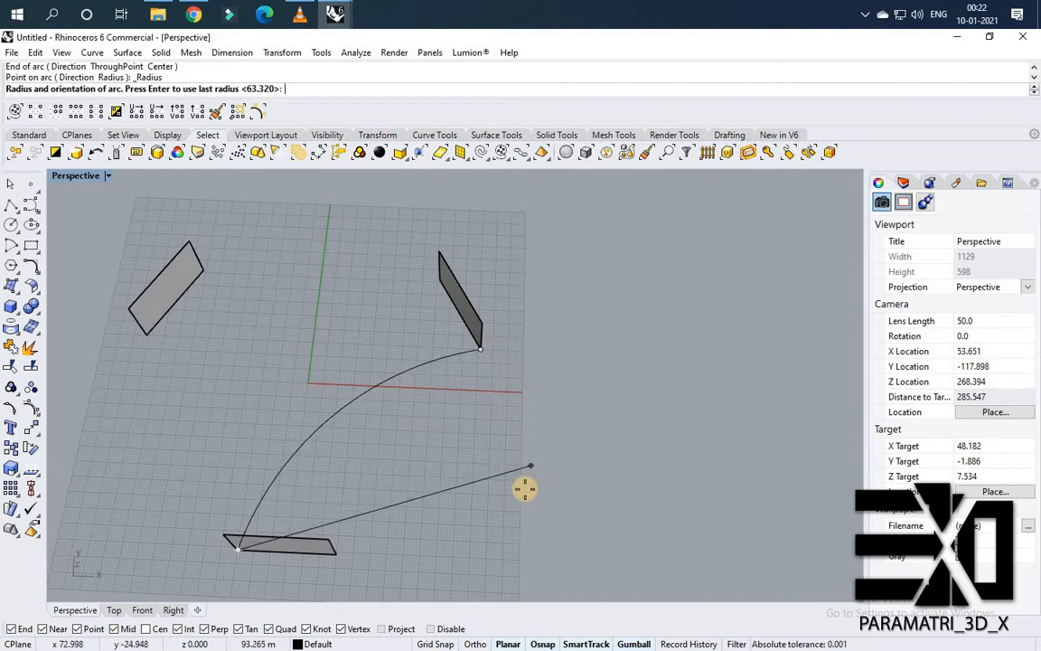
scroll(525, 488, "down", 2)
right_click_drag(563, 455, 569, 425)
scroll(572, 441, "up", 1)
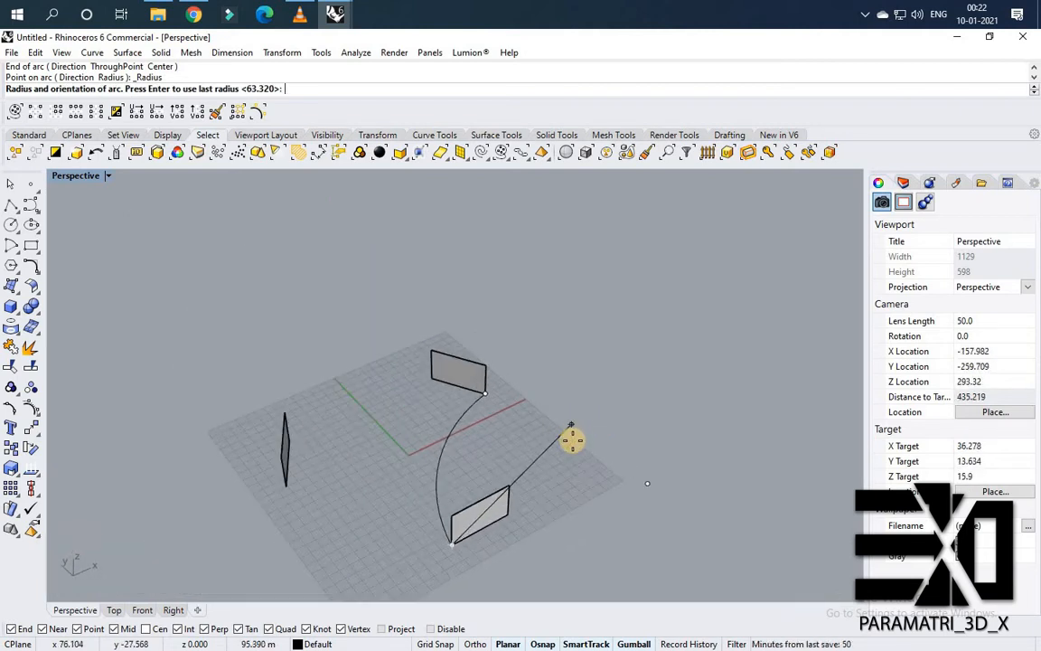
left_click(517, 390)
Draw a second start-end-radius arc between the same two wall base corners with a different curvature.
right_click_drag(404, 377, 405, 492)
right_click(370, 500)
scroll(370, 497, "up", 4)
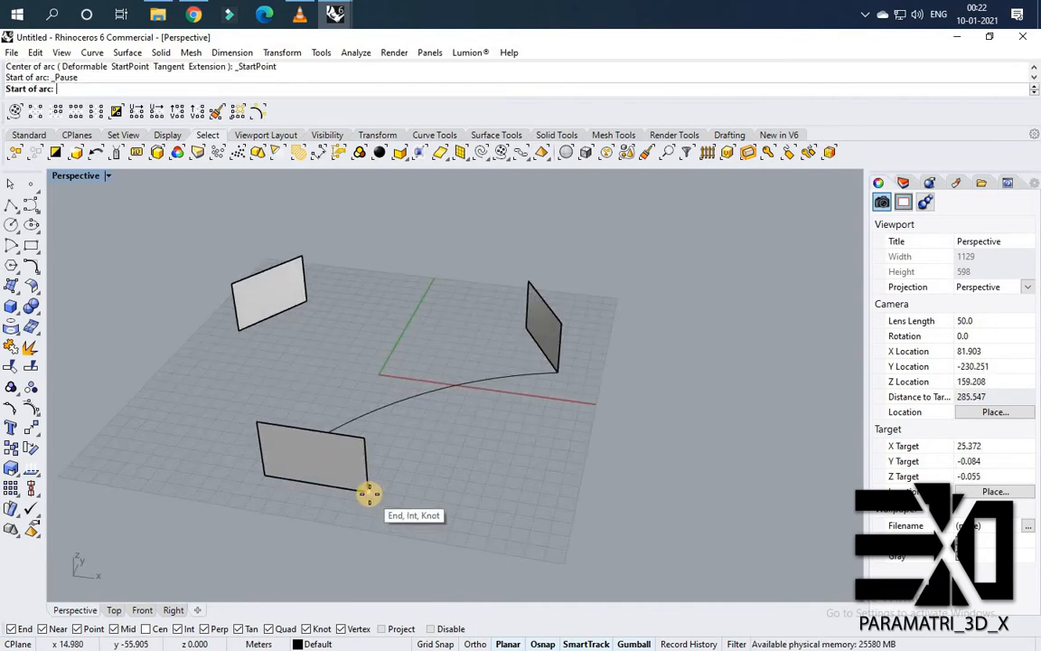
left_click(368, 491)
left_click(557, 371)
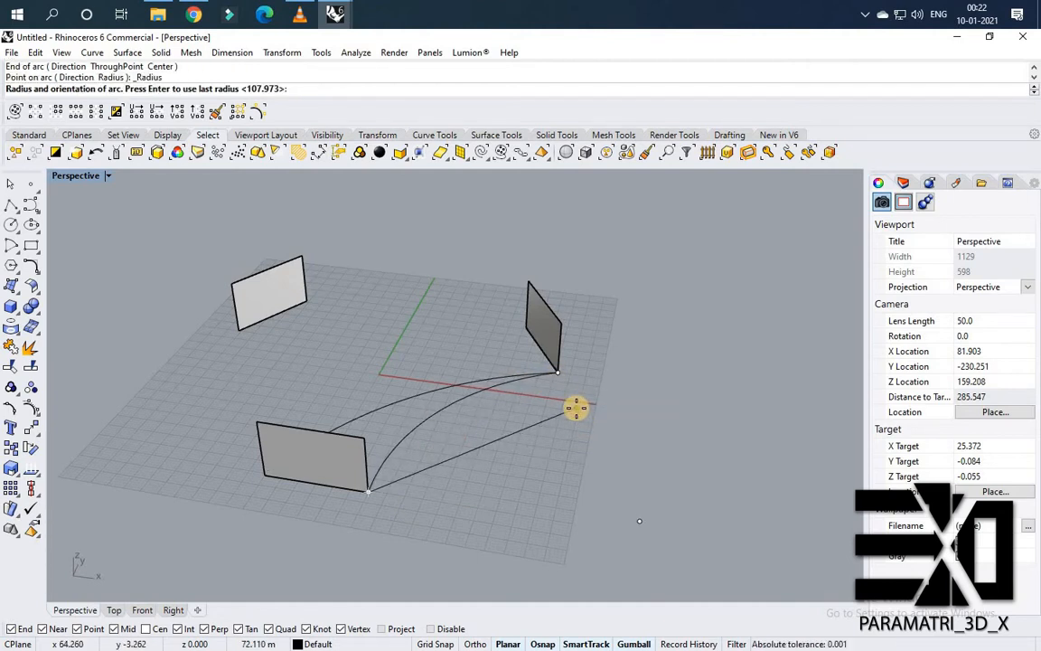
left_click(575, 411)
Move one of the arcs up from the right wall's base corner to its top corner.
right_click_drag(523, 432, 481, 418)
left_click(482, 417)
right_click_drag(379, 379, 493, 427)
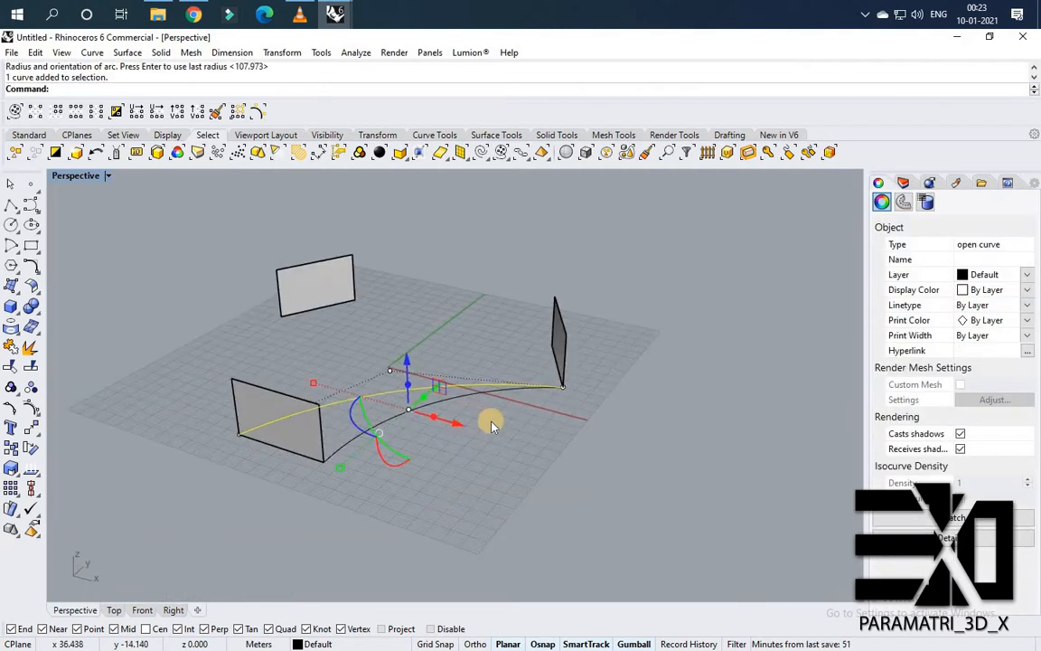
key("Return")
left_click(561, 387)
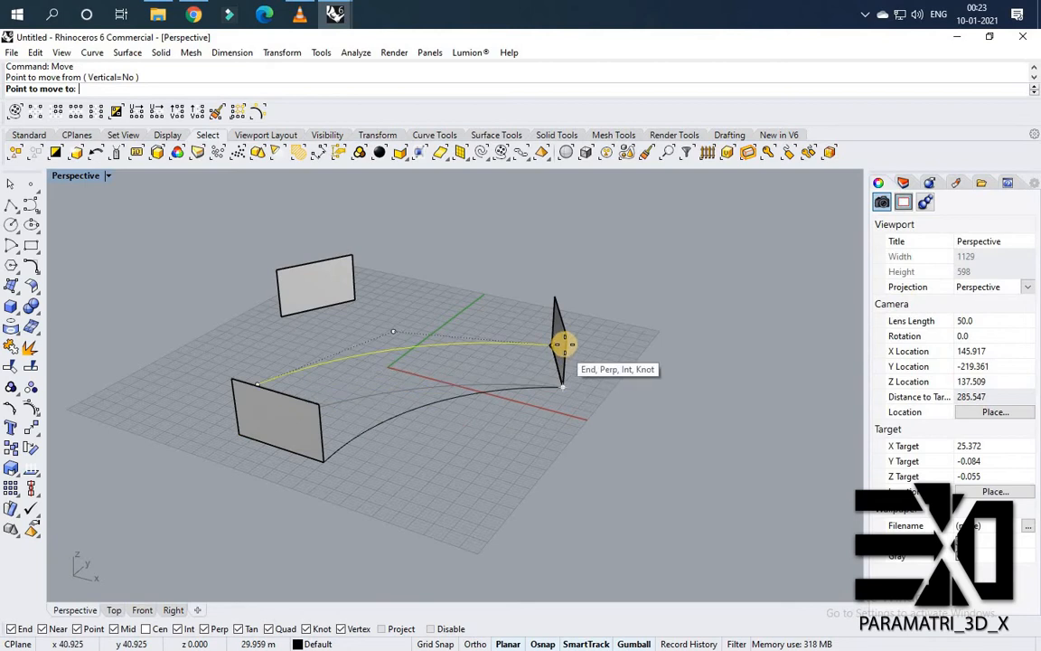
left_click(565, 342)
left_click(453, 379)
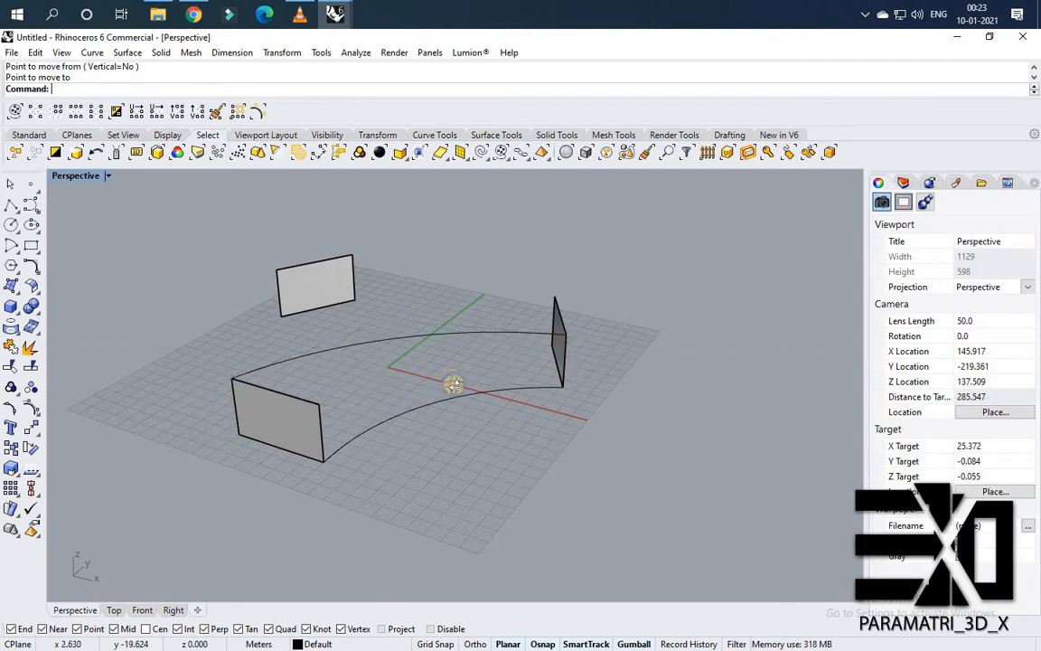
Select the lower arc's end point at the front wall and move it up to that wall's top corner.
right_click_drag(453, 379, 330, 489)
scroll(330, 489, "up", 2)
left_click(316, 504)
scroll(317, 506, "up", 1)
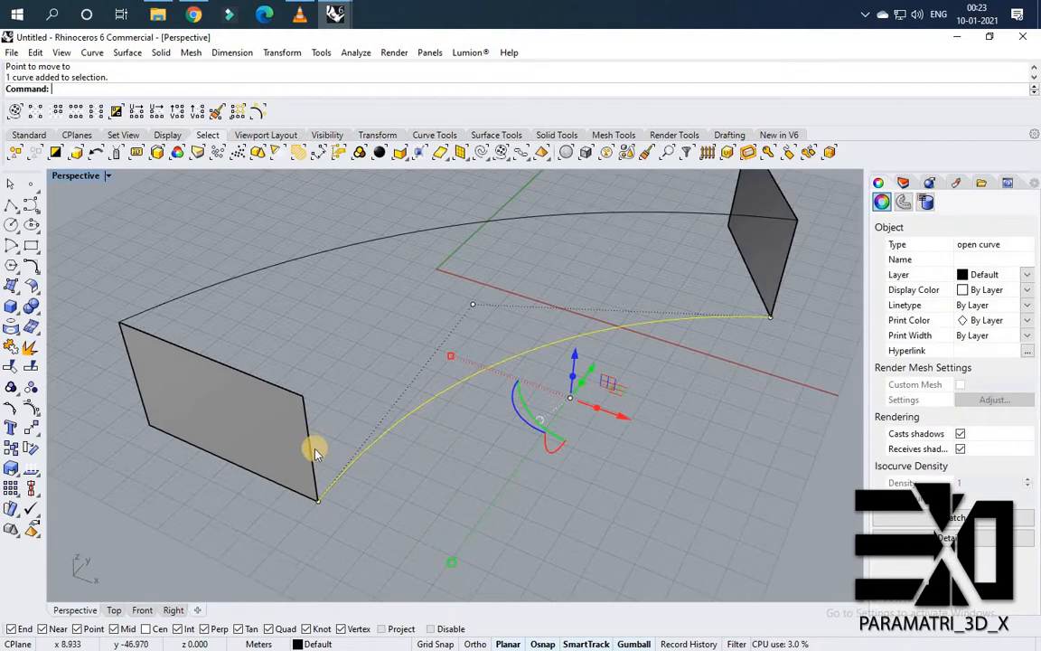
left_click_drag(315, 449, 361, 553)
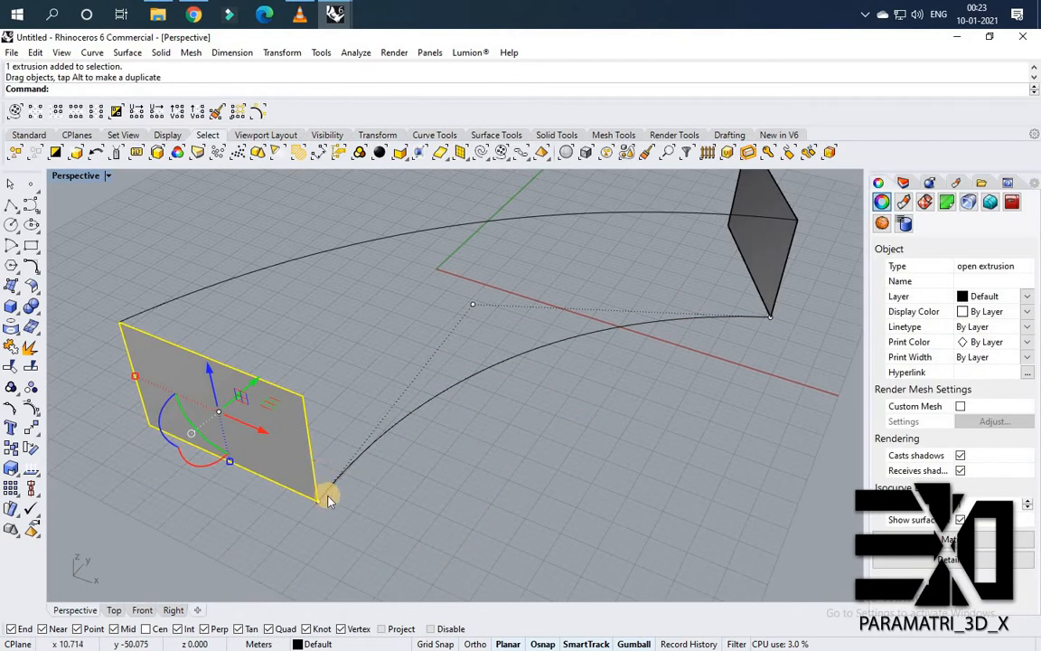
scroll(317, 456, "up", 2)
left_click(315, 451)
left_click_drag(364, 559, 314, 502)
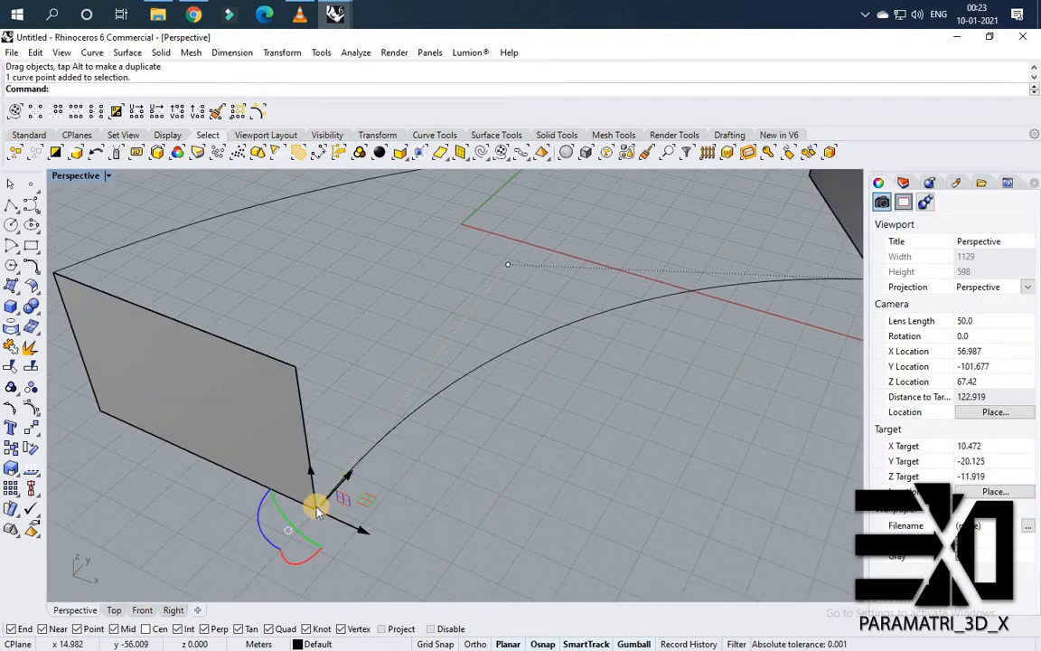
left_click_drag(314, 409, 293, 360)
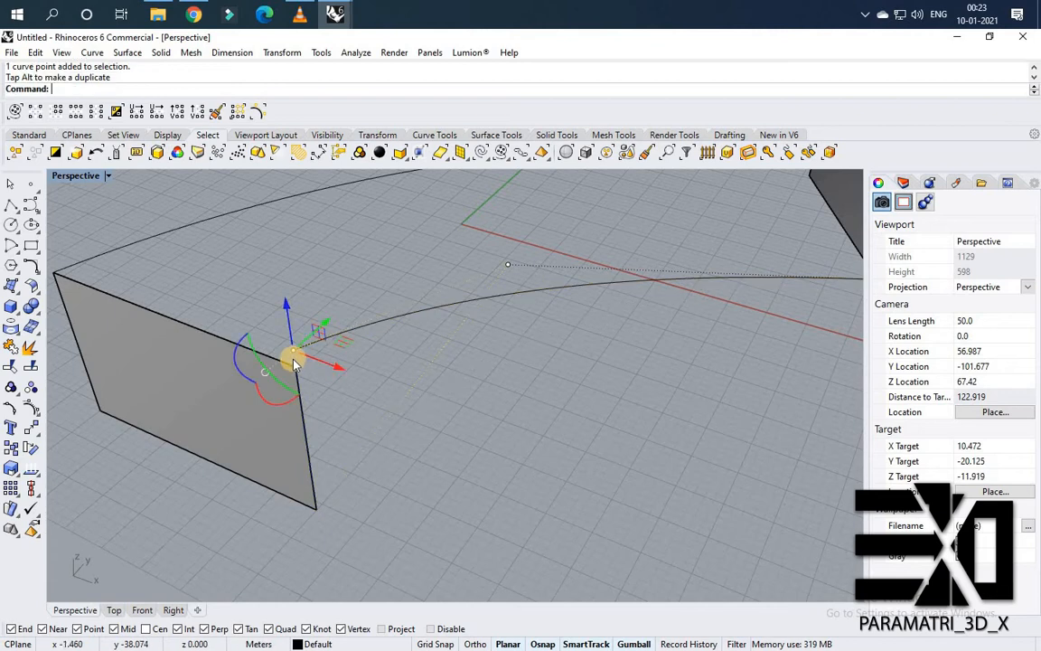
right_click(295, 349)
left_click(294, 362)
left_click(295, 364)
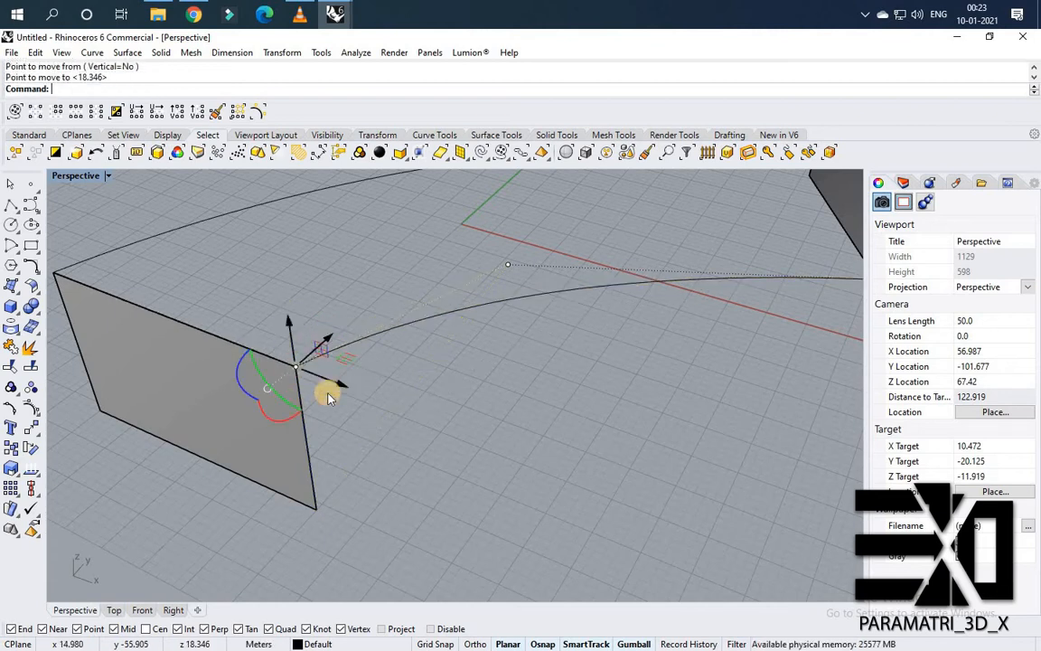
Project the tilted arc onto the construction plane, keeping the original curve.
scroll(331, 396, "down", 6)
right_click_drag(553, 382, 388, 328)
scroll(461, 410, "up", 5)
left_click_drag(461, 410, 396, 366)
right_click_drag(509, 372, 444, 339)
left_click_drag(439, 334, 439, 294)
right_click_drag(339, 300, 312, 239)
right_click_drag(450, 338, 371, 375)
scroll(371, 374, "up", 3)
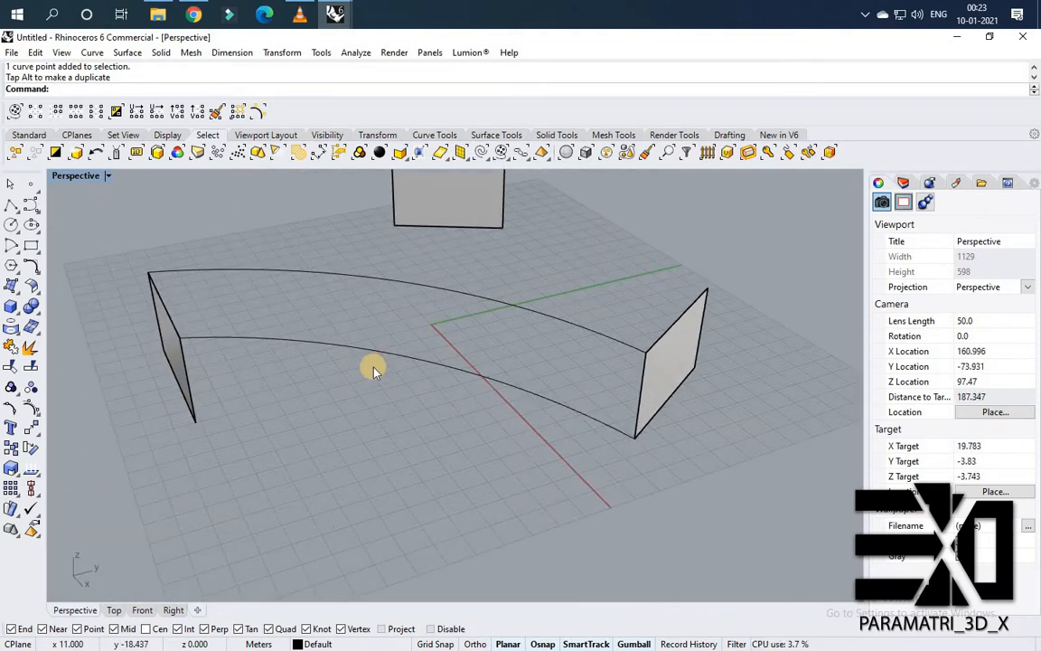
type("oject")
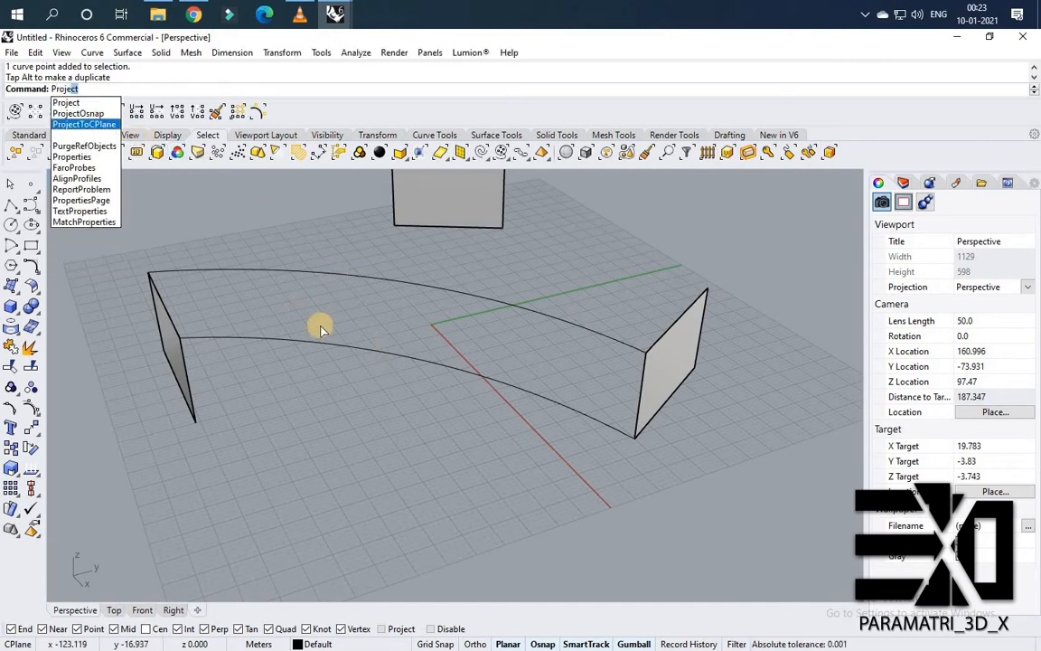
key("Return")
left_click(334, 353)
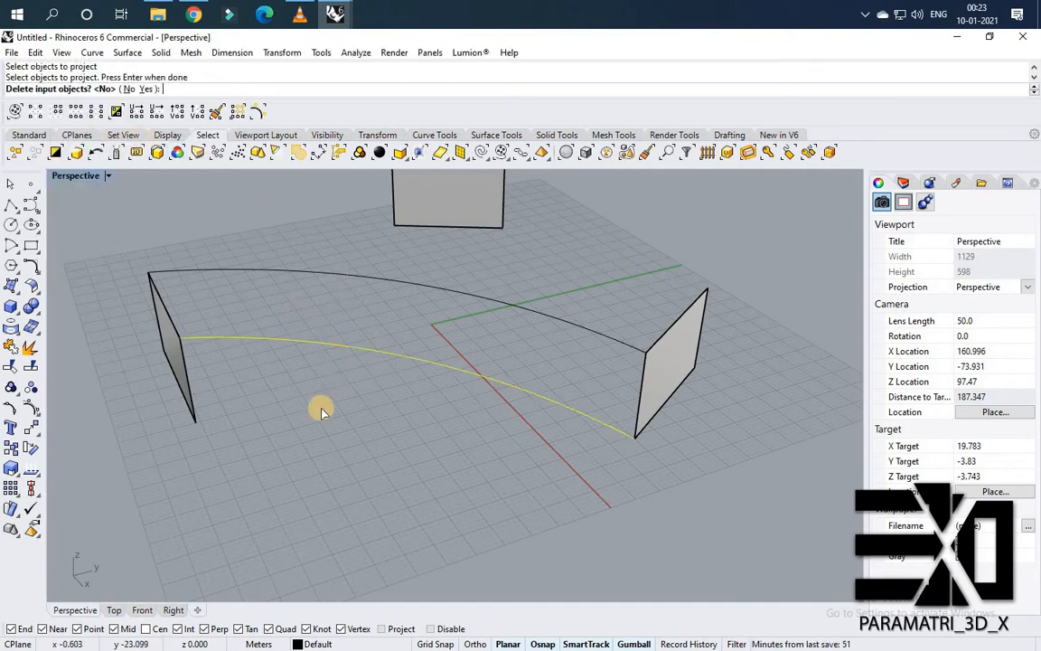
key("Return")
Sweep a surface along two rails, the top arc and the tilted arc, using the end walls' edges as cross sections.
right_click_drag(285, 423, 610, 534)
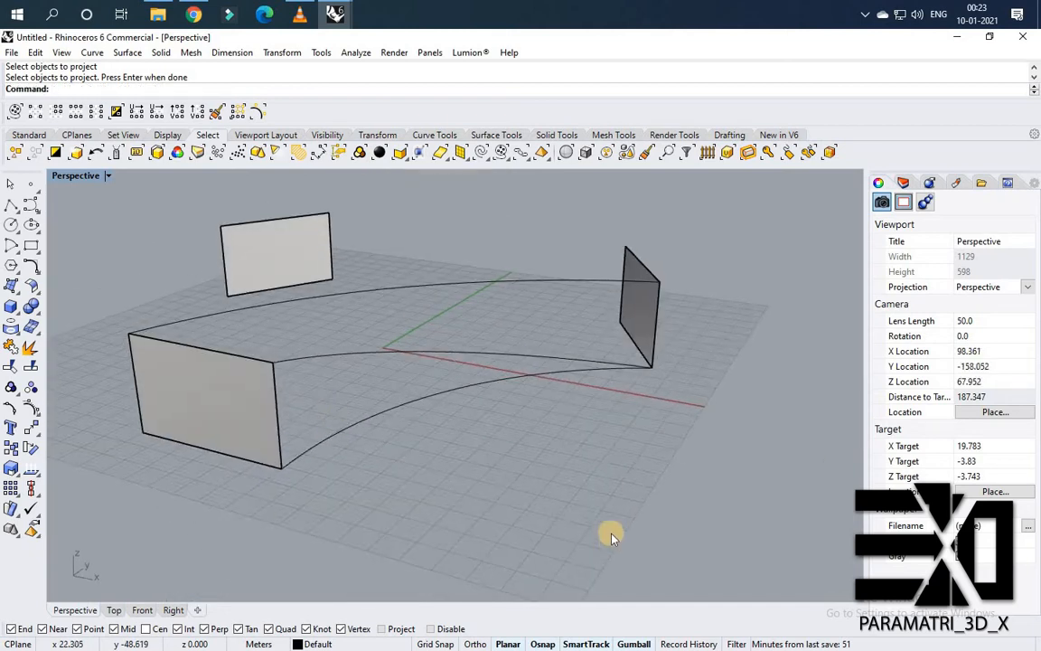
right_click_drag(472, 512, 639, 293)
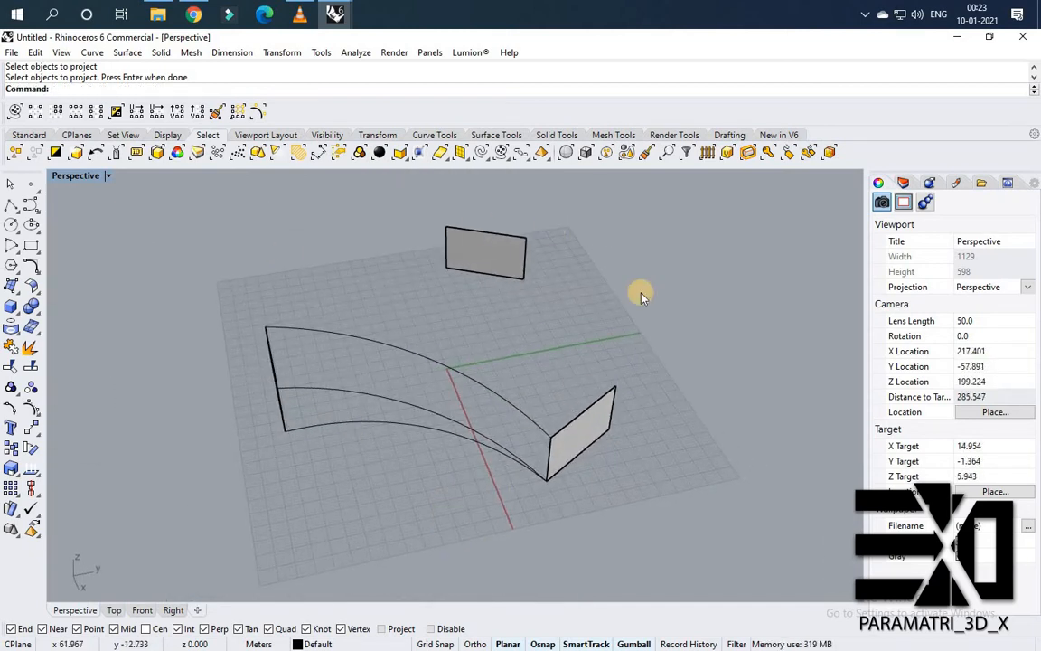
right_click_drag(516, 442, 455, 459)
scroll(455, 459, "up", 4)
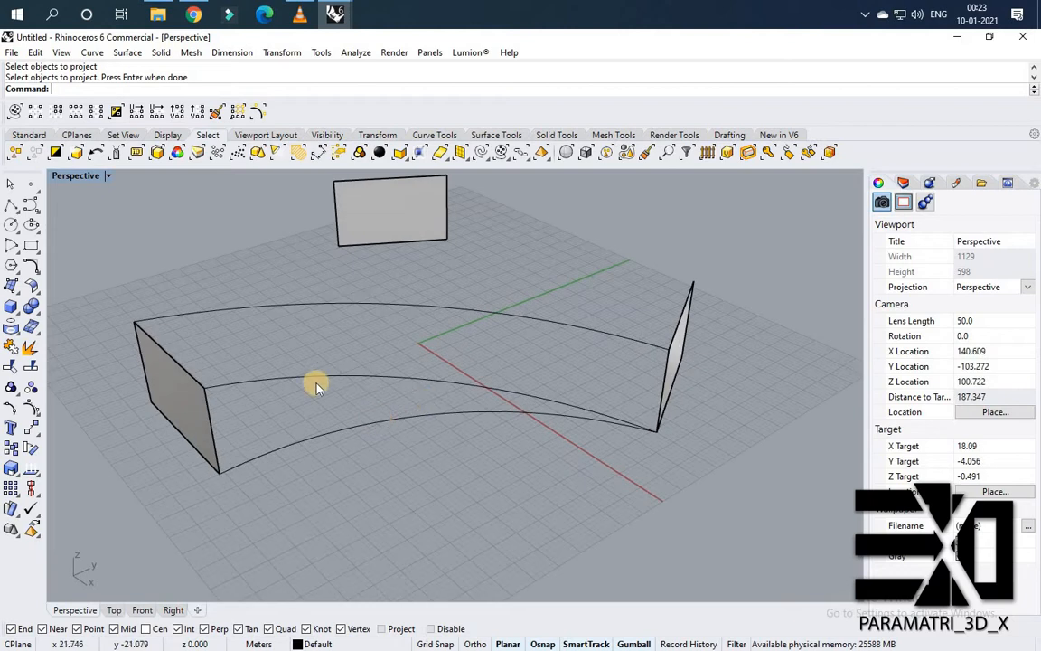
mouse_move(336, 396)
right_mouse_down()
mouse_move(360, 390)
mouse_move(376, 424)
mouse_move(305, 411)
mouse_move(390, 403)
mouse_move(334, 409)
right_mouse_up()
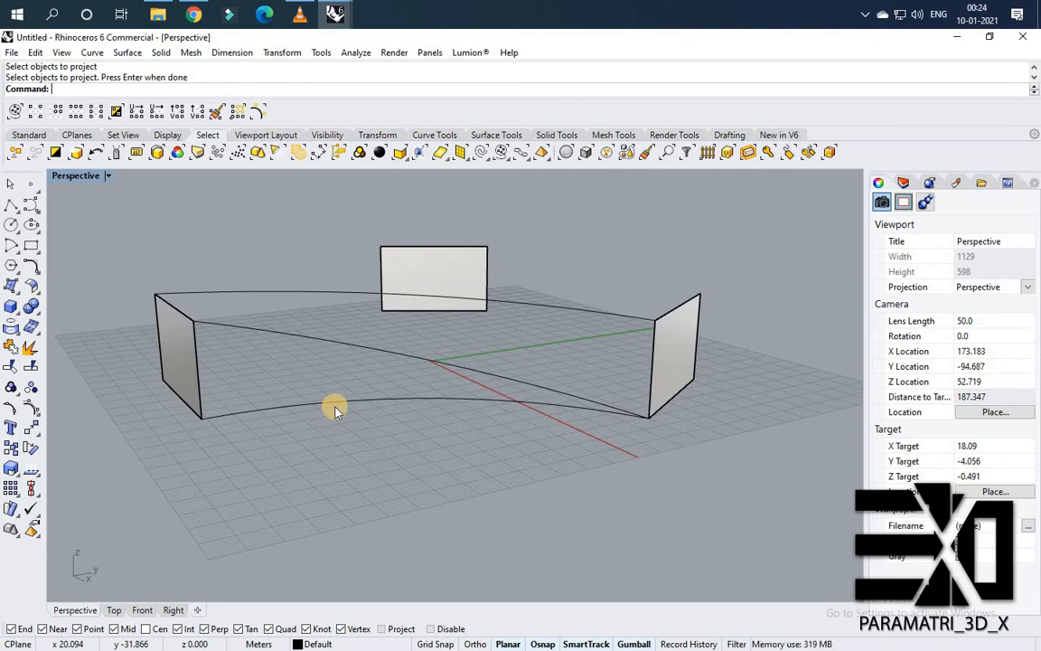
right_click_drag(334, 410, 359, 423)
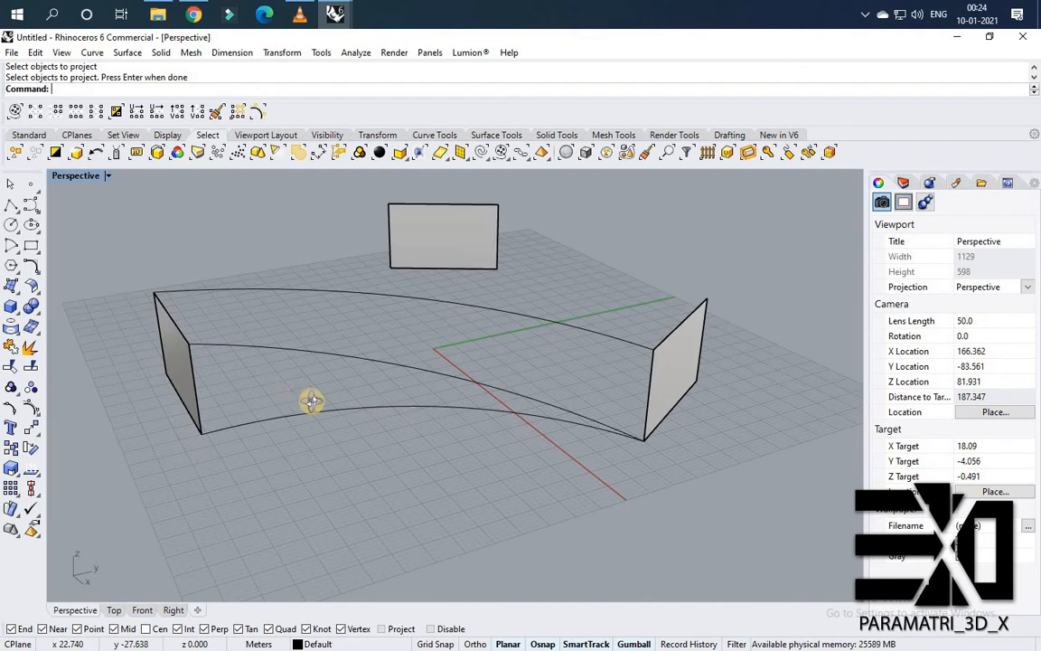
scroll(308, 403, "down", 5)
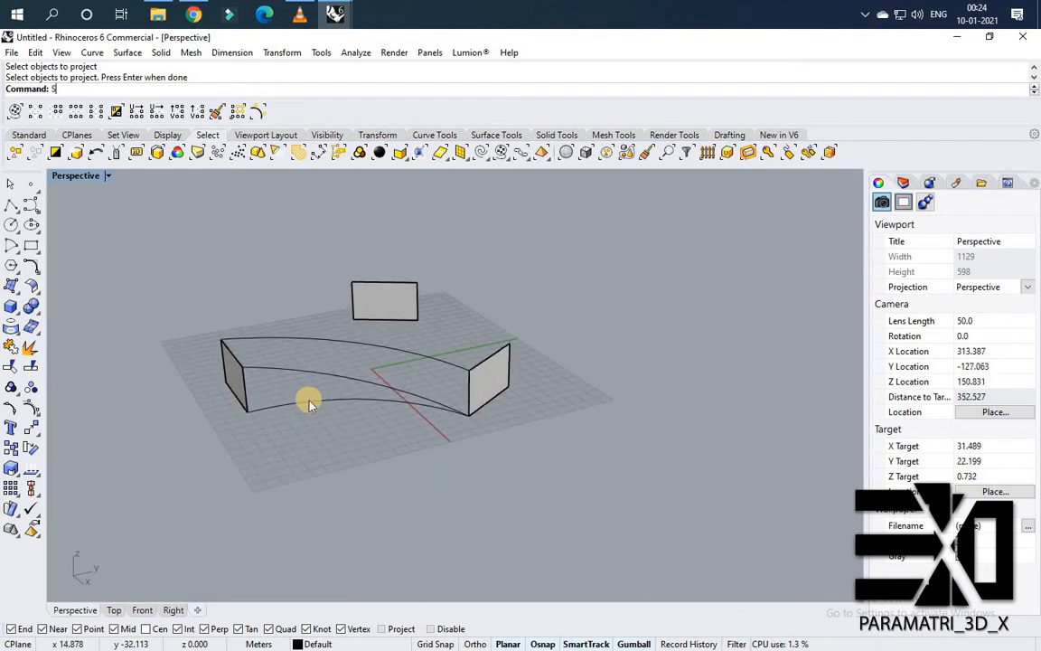
key("Return")
scroll(297, 312, "up", 5)
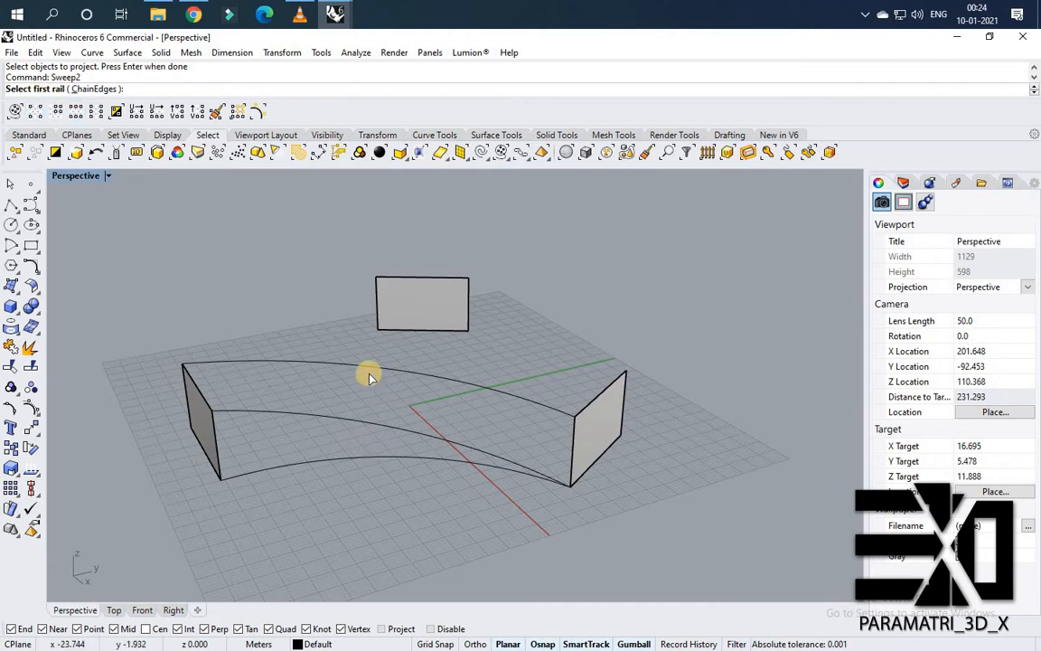
left_click(367, 366)
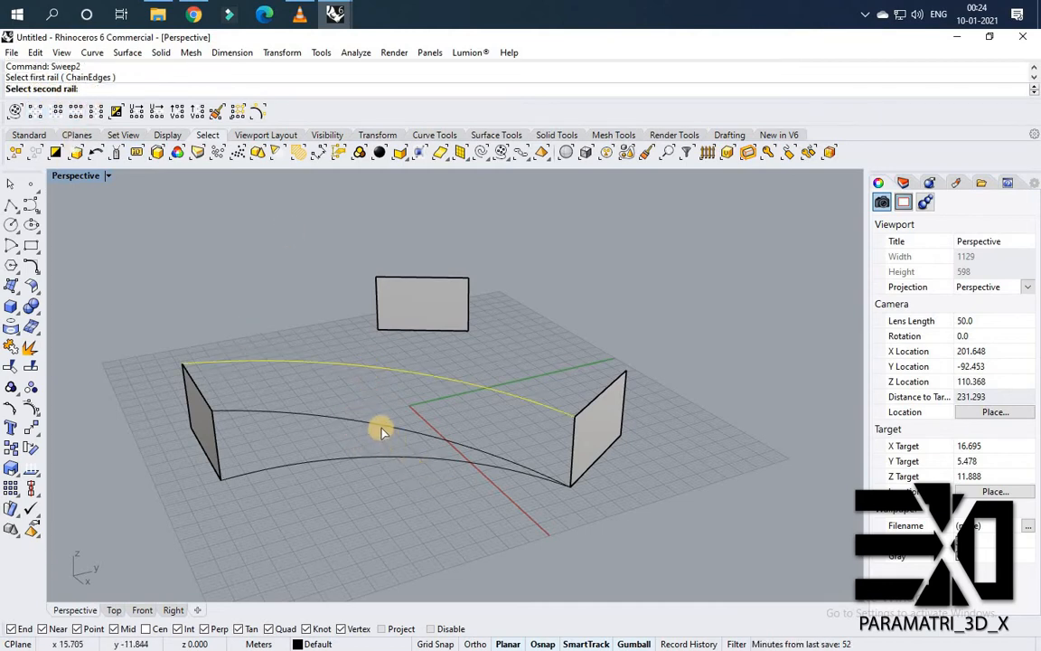
left_click(380, 430)
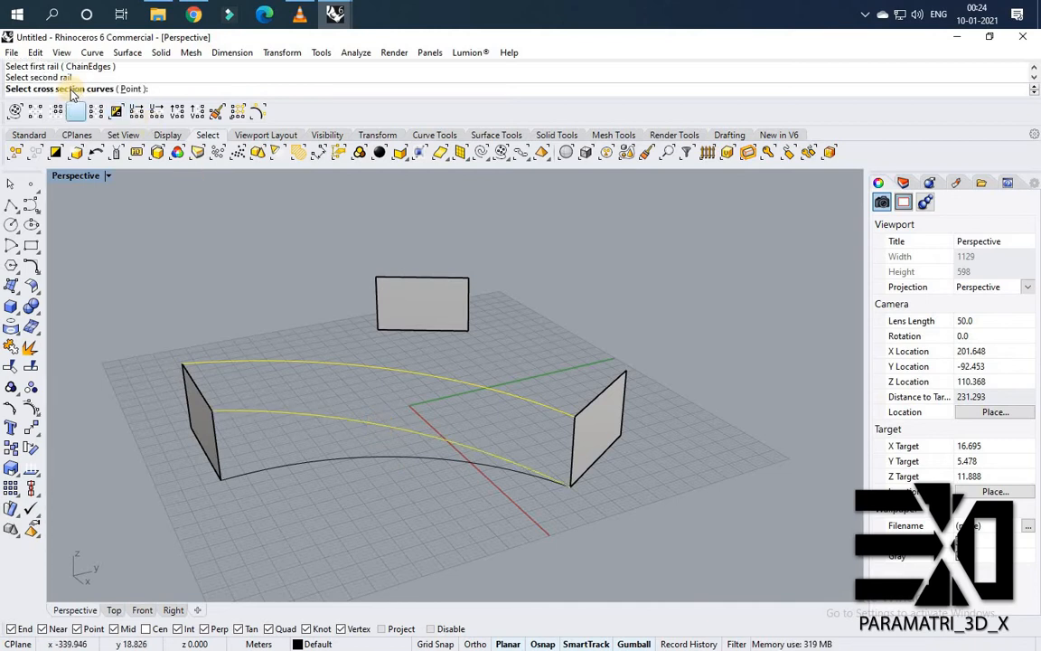
left_click(196, 390)
left_click(570, 443)
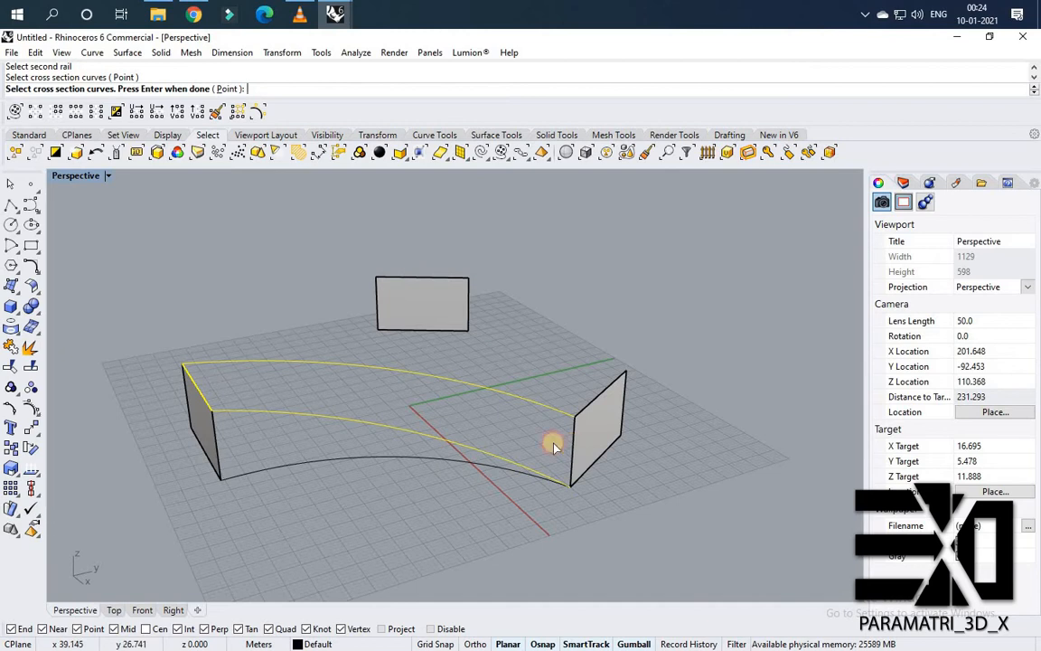
right_click(461, 412)
right_click_drag(510, 424, 580, 468)
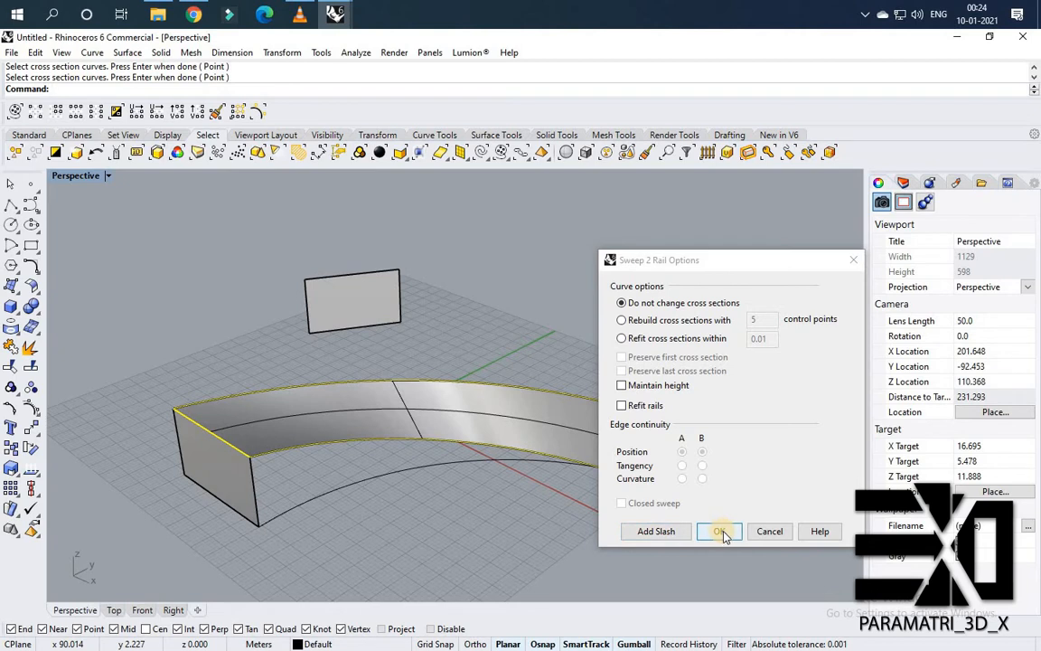
left_click(721, 532)
Sweep a second surface along two rails, the first sweep's lower edge and the lower arc, using the end wall's edge as cross section.
right_click_drag(327, 463, 384, 479)
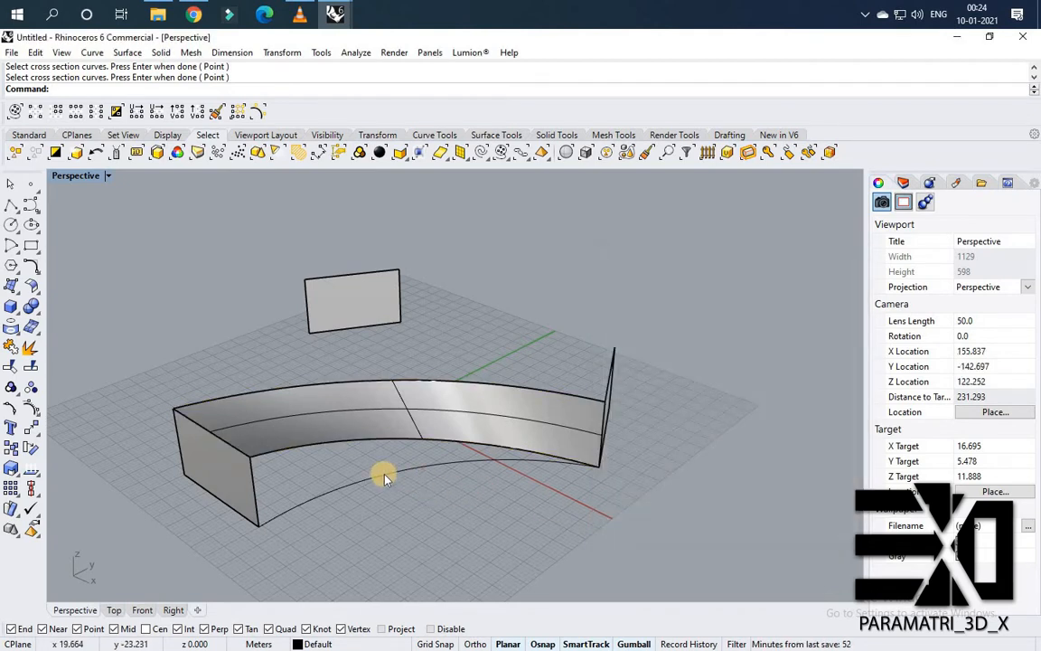
scroll(369, 473, "up", 2)
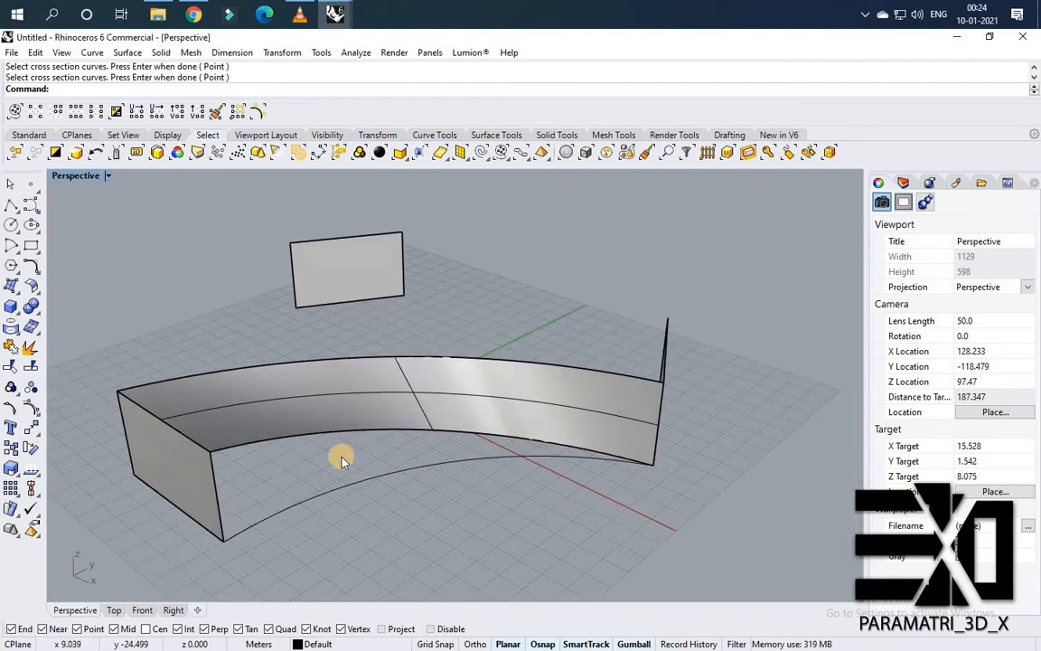
right_click(121, 209)
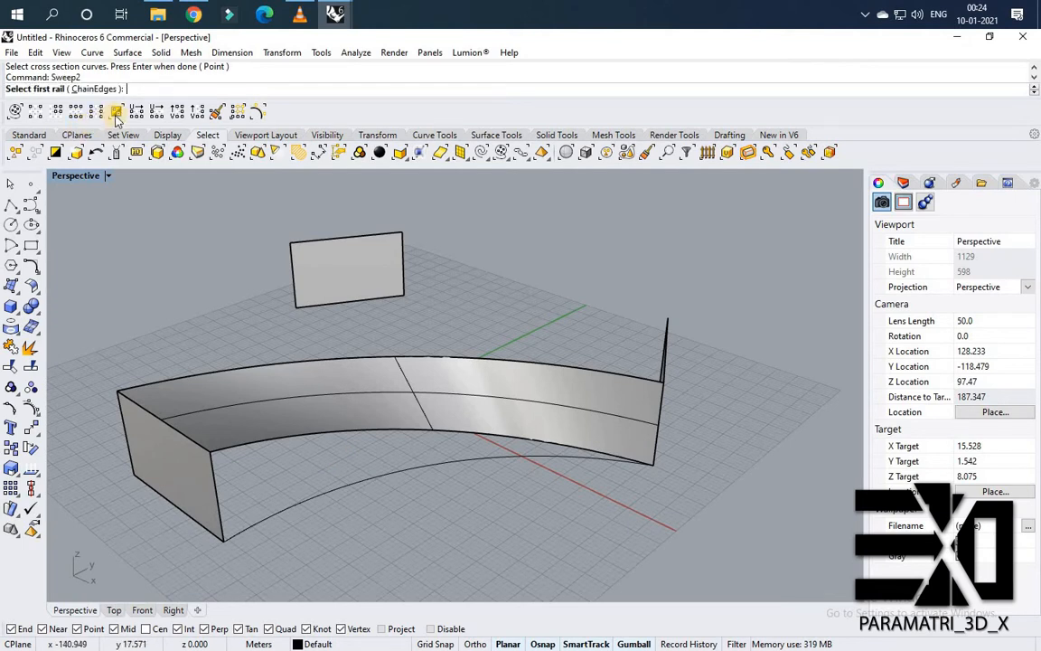
right_click_drag(301, 355, 302, 456)
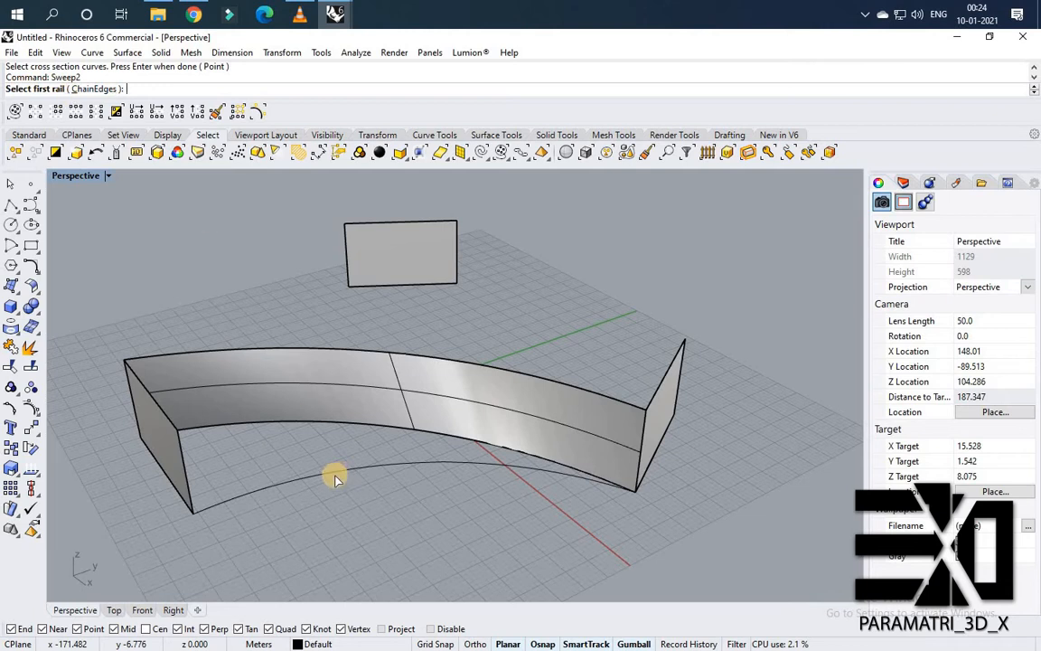
left_click(289, 421)
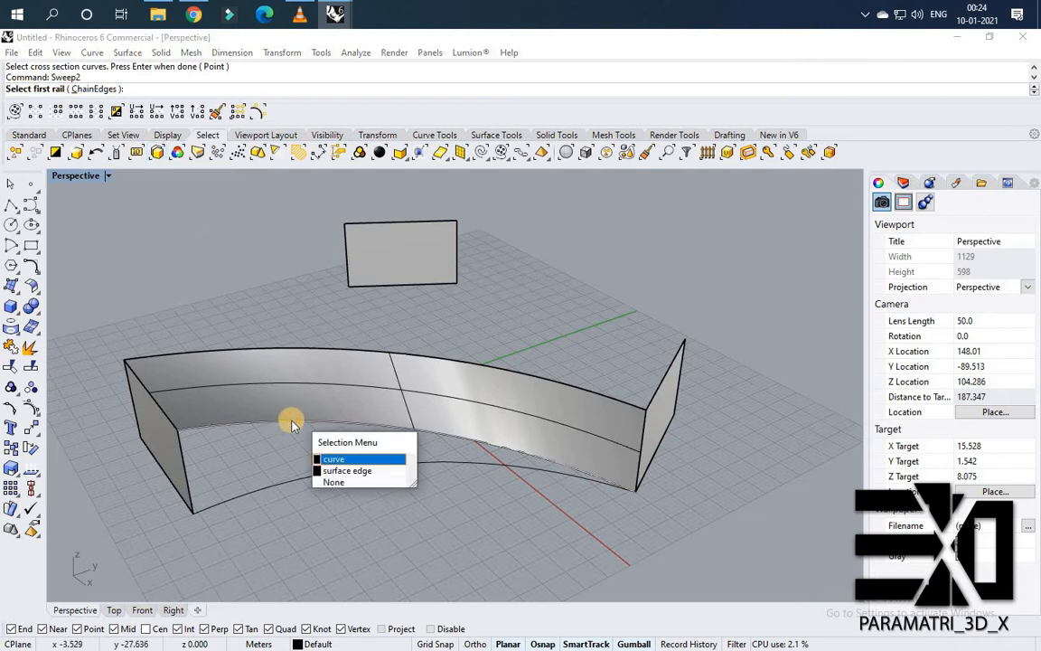
left_click(316, 474)
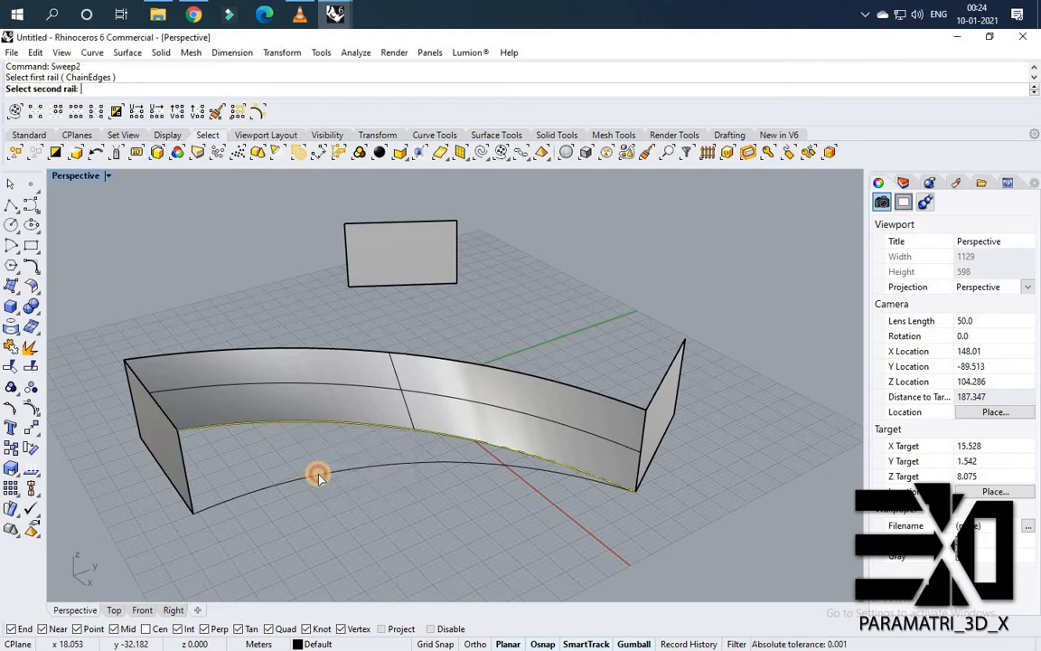
left_click(279, 463)
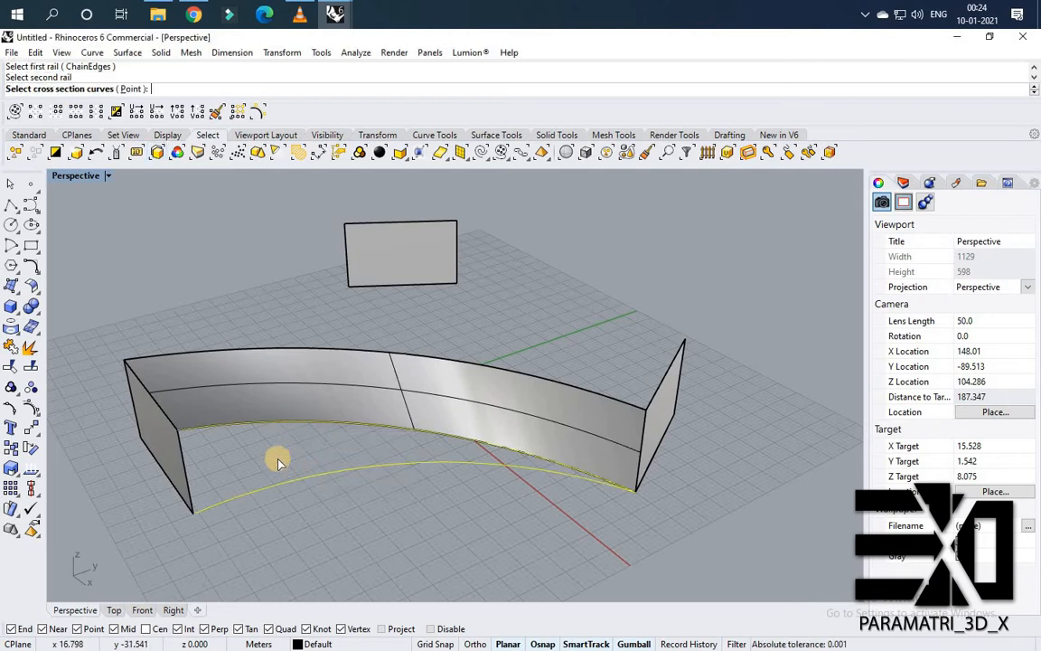
left_click(183, 461)
key("Return")
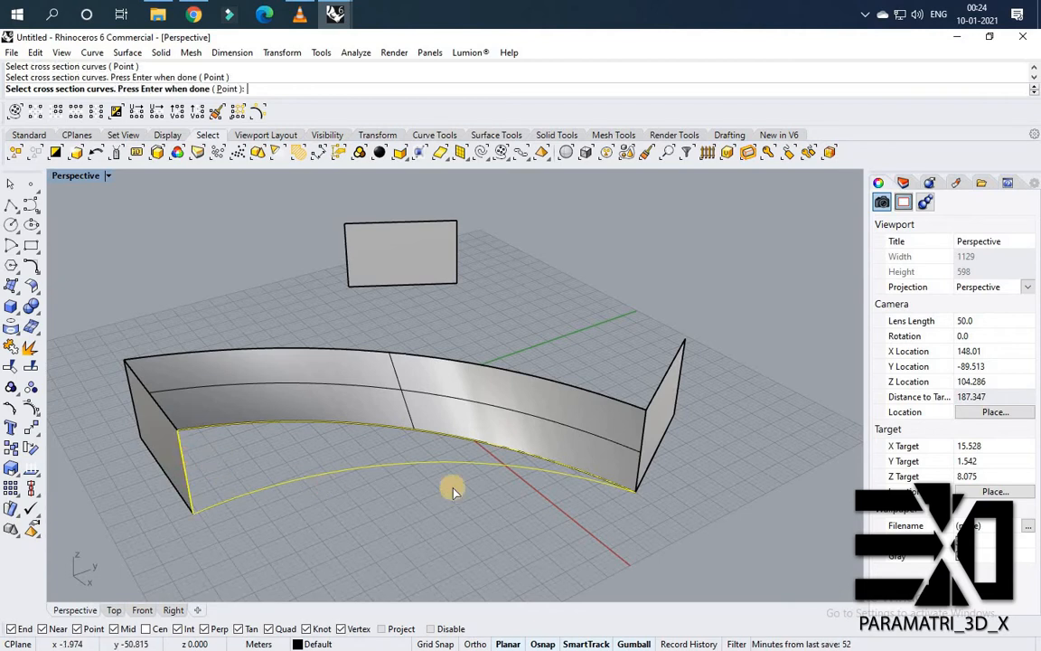
left_click(719, 531)
right_click_drag(158, 398, 345, 429)
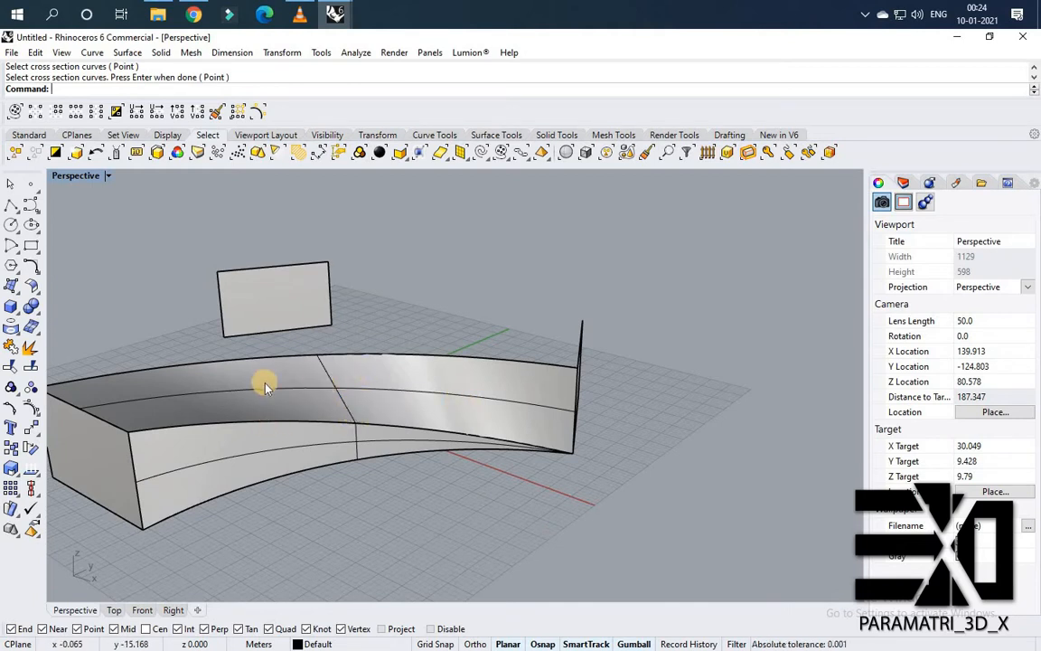
Create UV curves from the curved swept surface to get its flattened outline.
right_click_drag(290, 373, 274, 235)
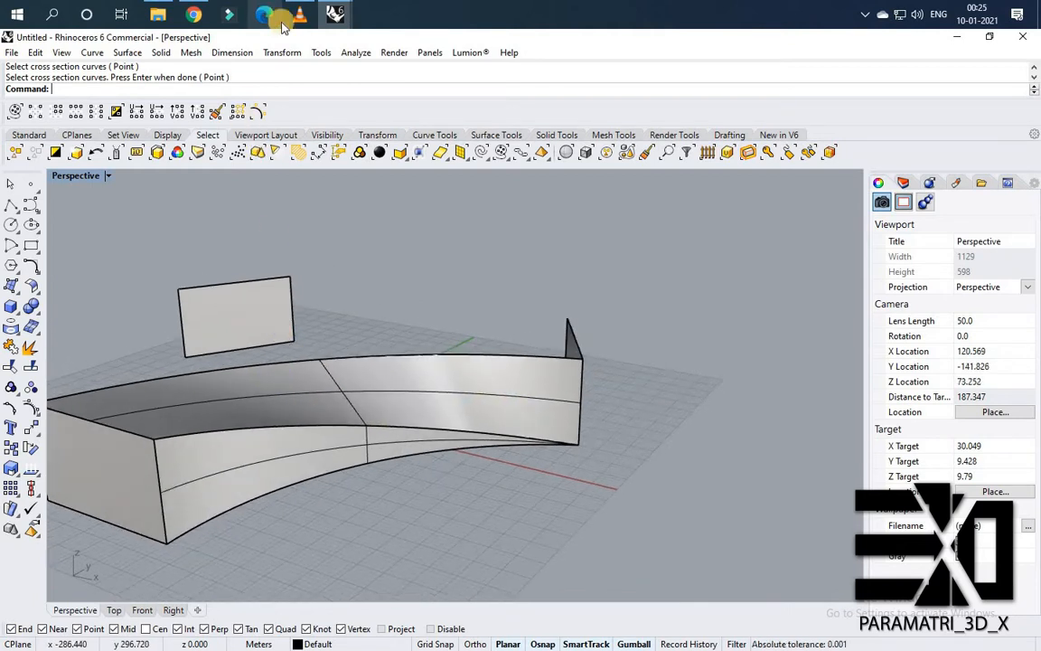
right_click_drag(318, 404, 339, 410)
right_click_drag(309, 374, 312, 382)
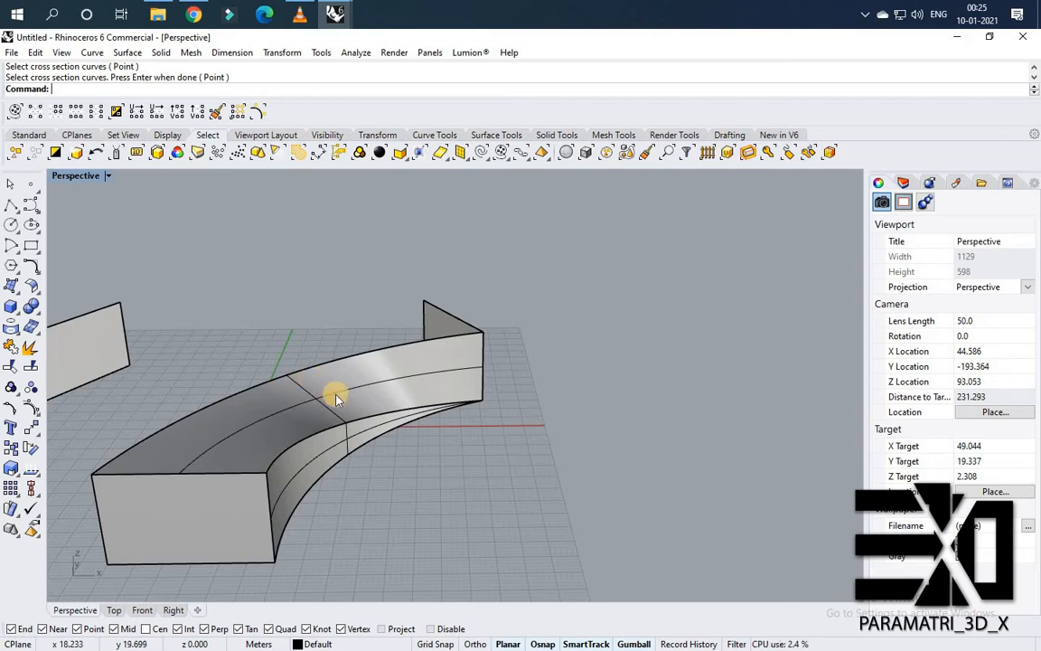
type("reateUVCrv")
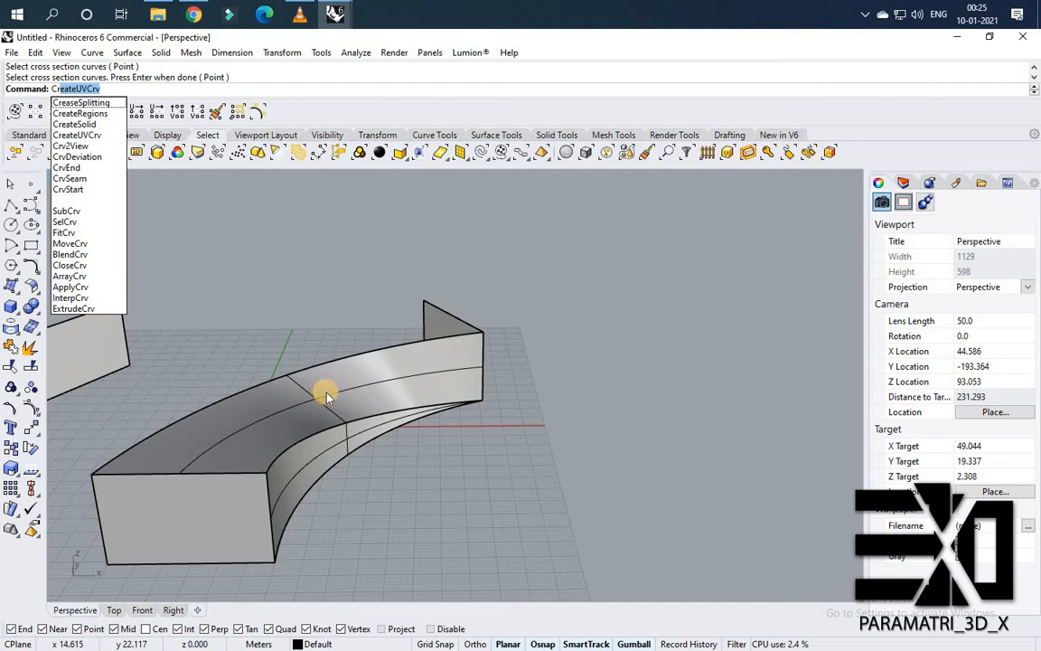
key("Return")
left_click(327, 398)
key("Return")
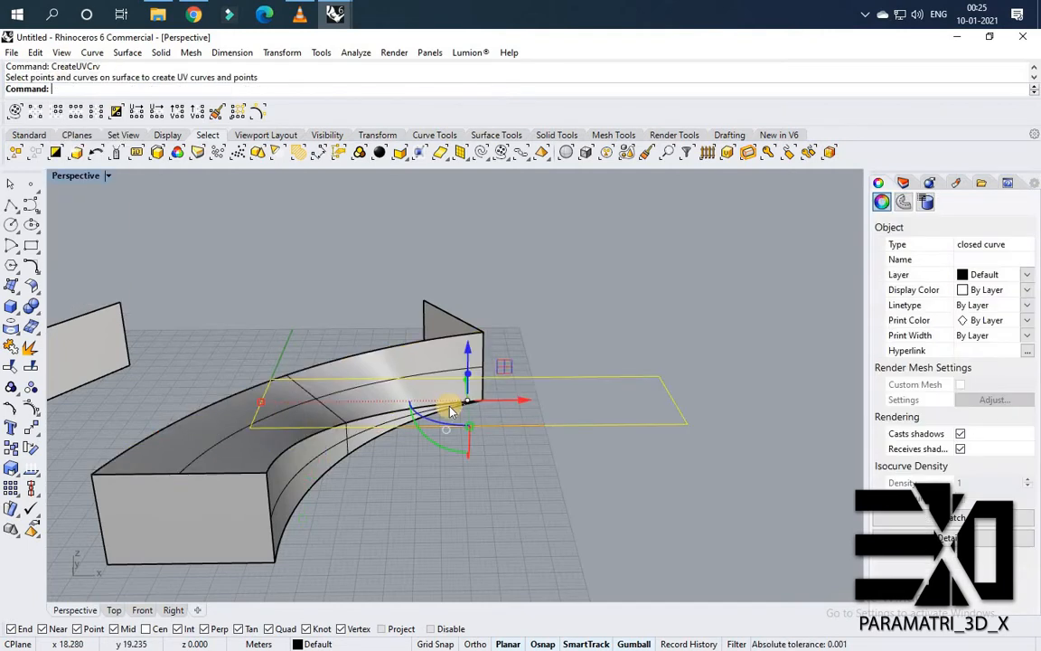
Move the flattened UV outline away from the building with the gumball.
scroll(452, 408, "down", 6)
scroll(456, 405, "up", 2)
left_click_drag(427, 409, 668, 487)
left_click(468, 496)
Draw a rectangle inside the UV outline from a point on its top edge to its bottom-right corner.
scroll(472, 502, "down", 3)
right_click_drag(472, 502, 434, 547)
scroll(622, 461, "up", 2)
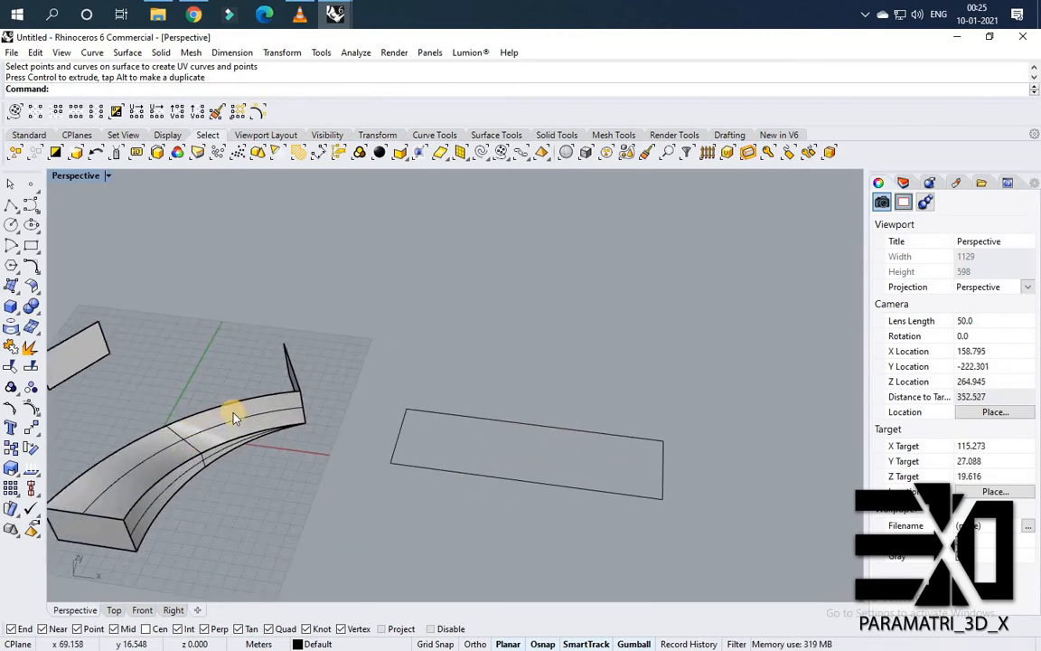
right_click_drag(313, 472, 348, 457)
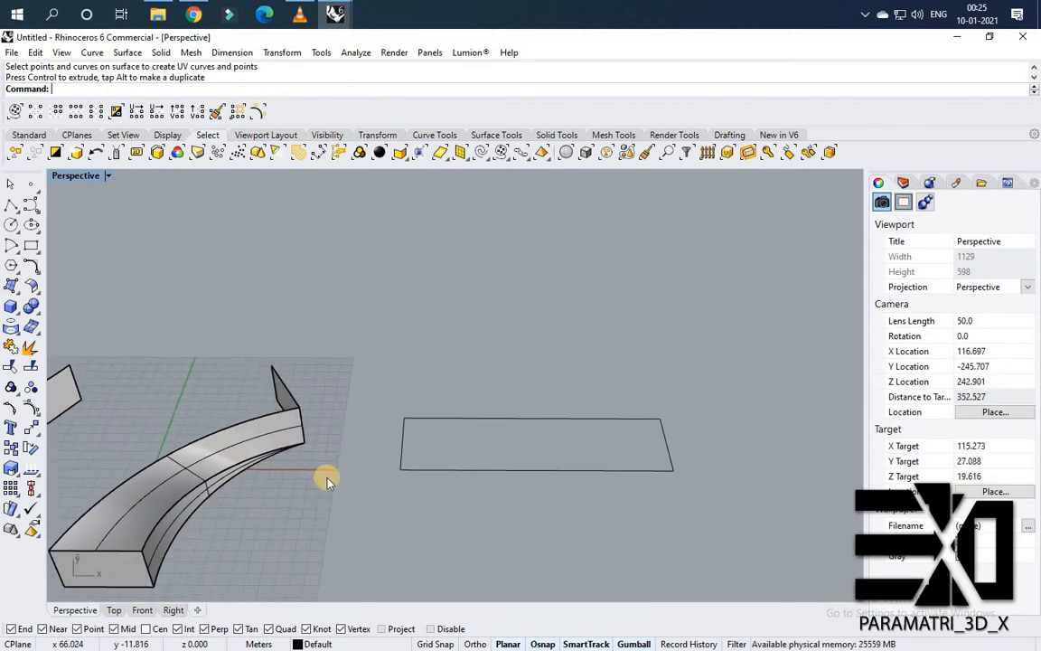
scroll(325, 480, "down", 2)
right_click_drag(476, 483, 549, 458)
scroll(557, 460, "up", 4)
scroll(549, 452, "down", 2)
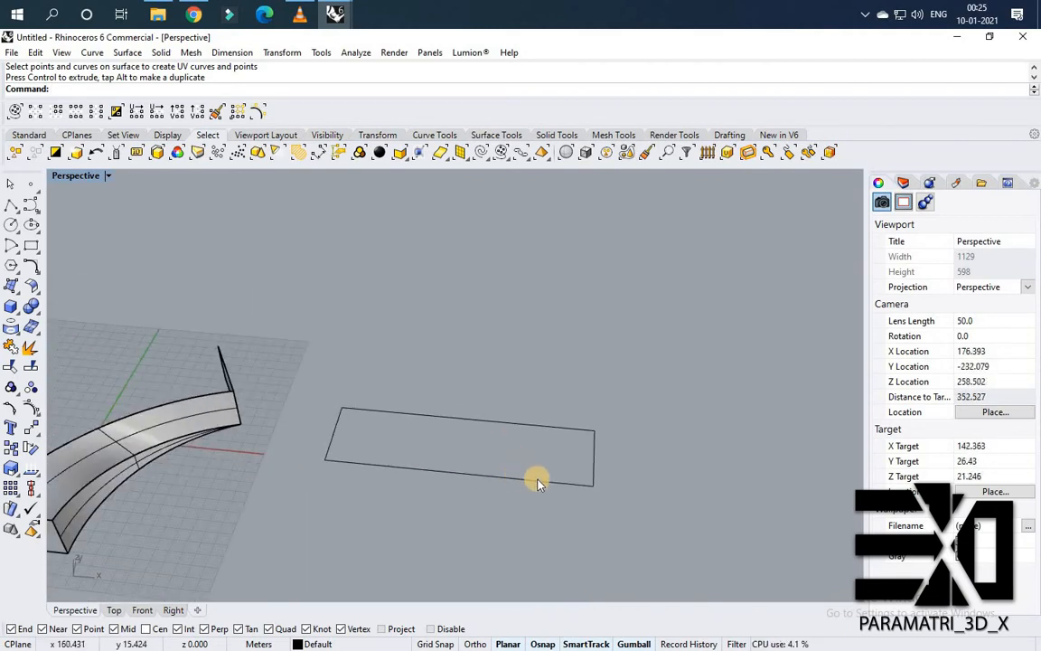
scroll(537, 482, "up", 2)
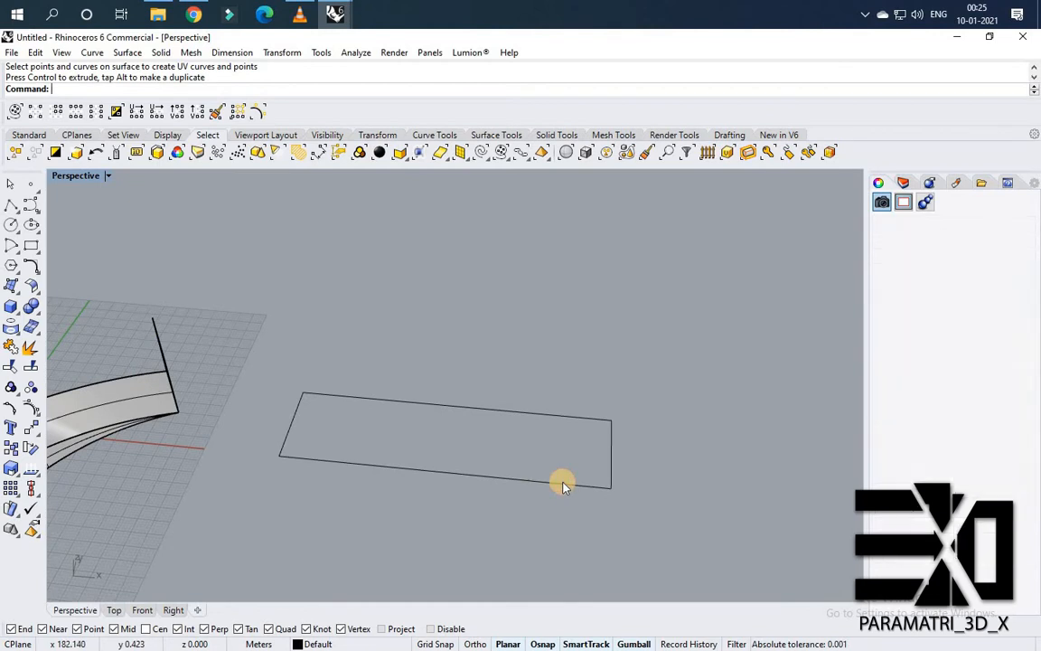
left_click(558, 484)
scroll(565, 456, "up", 3)
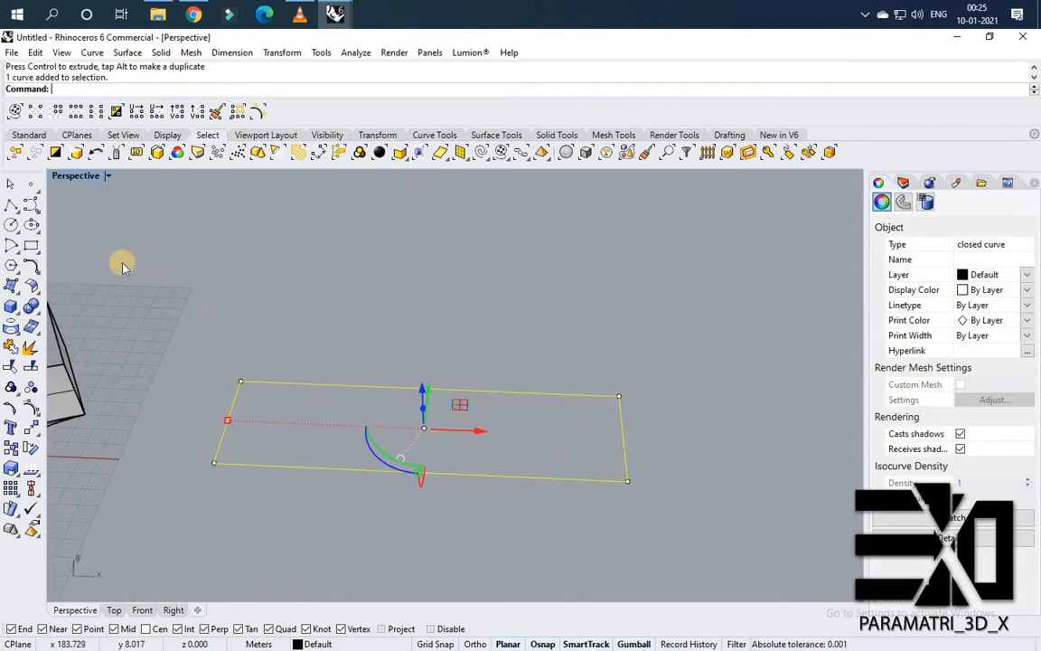
left_click(28, 224)
scroll(366, 412, "up", 2)
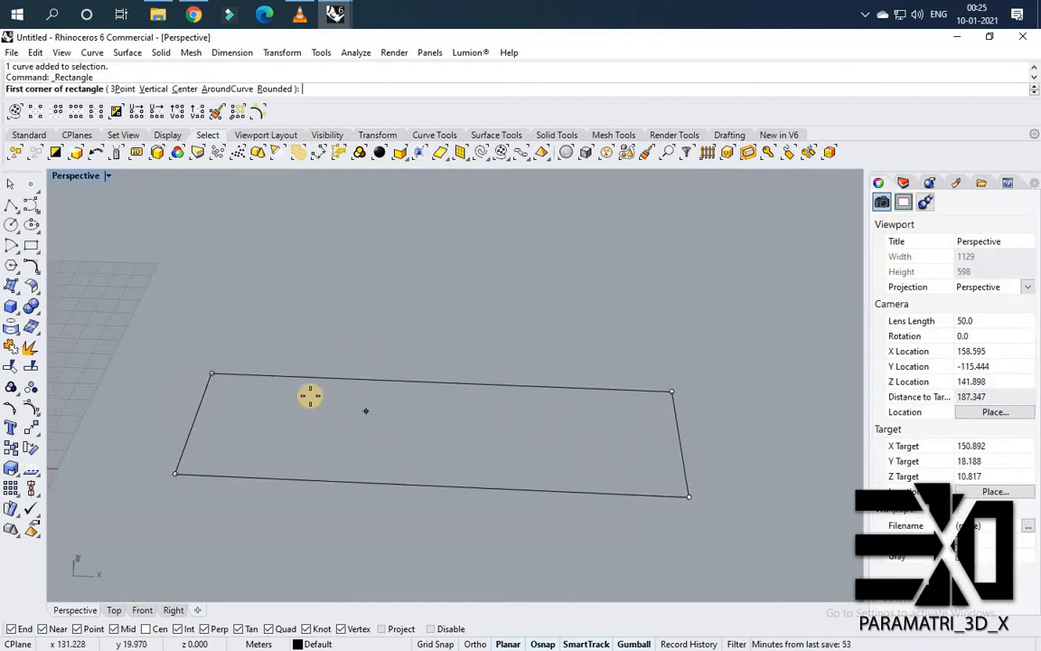
left_click(295, 378)
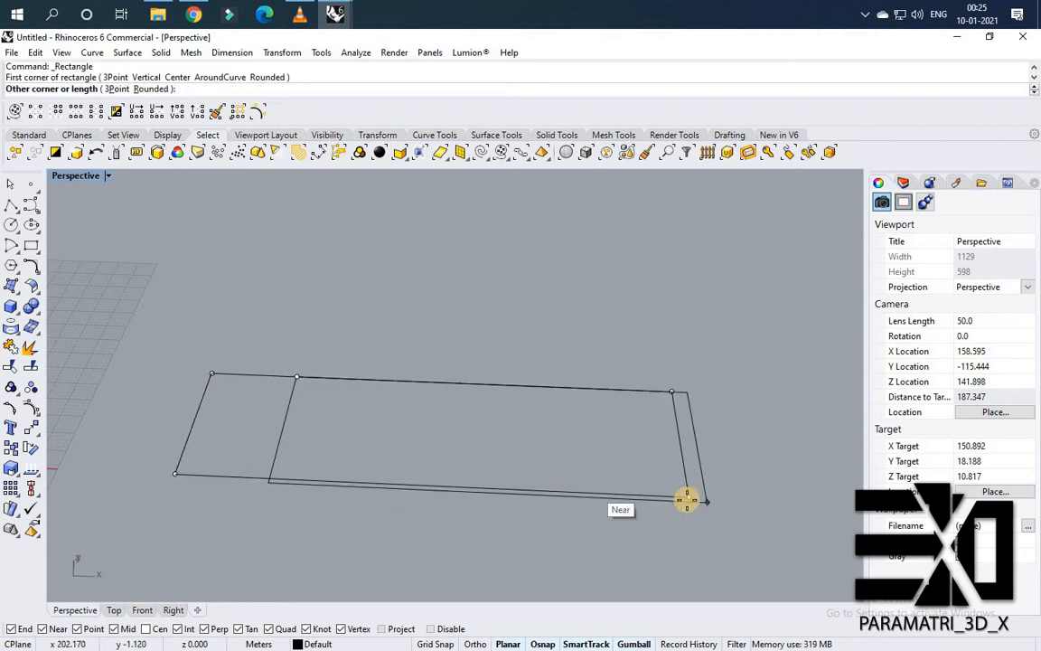
key("Escape")
Offset the new rectangle inward by about 0.752 m using two distance points, then delete the original rectangle.
left_click(287, 412)
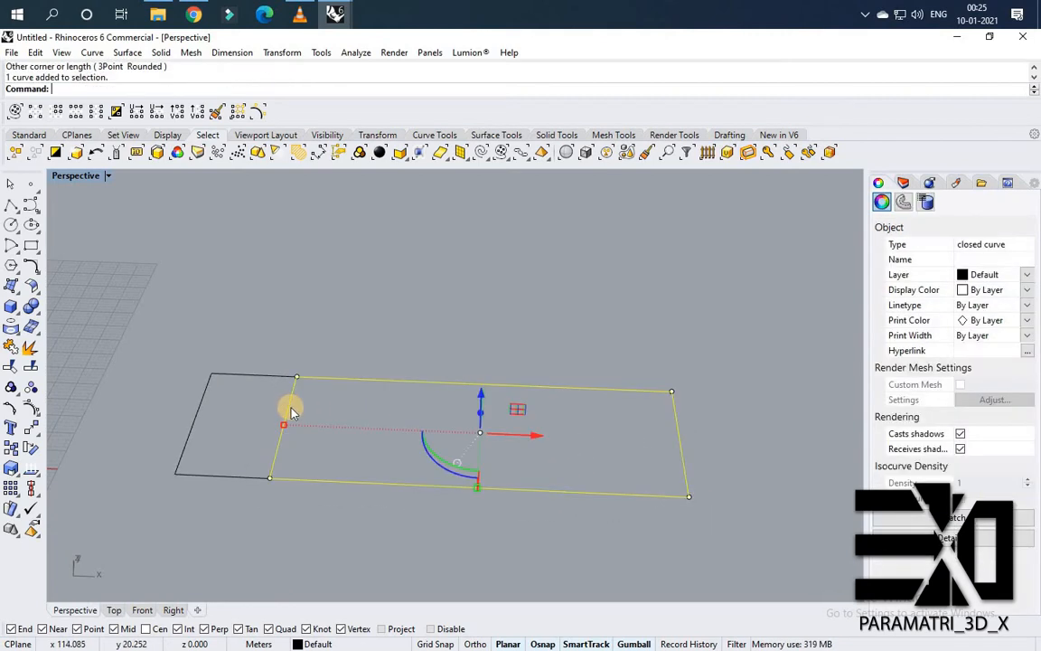
type("Offset")
key("Return")
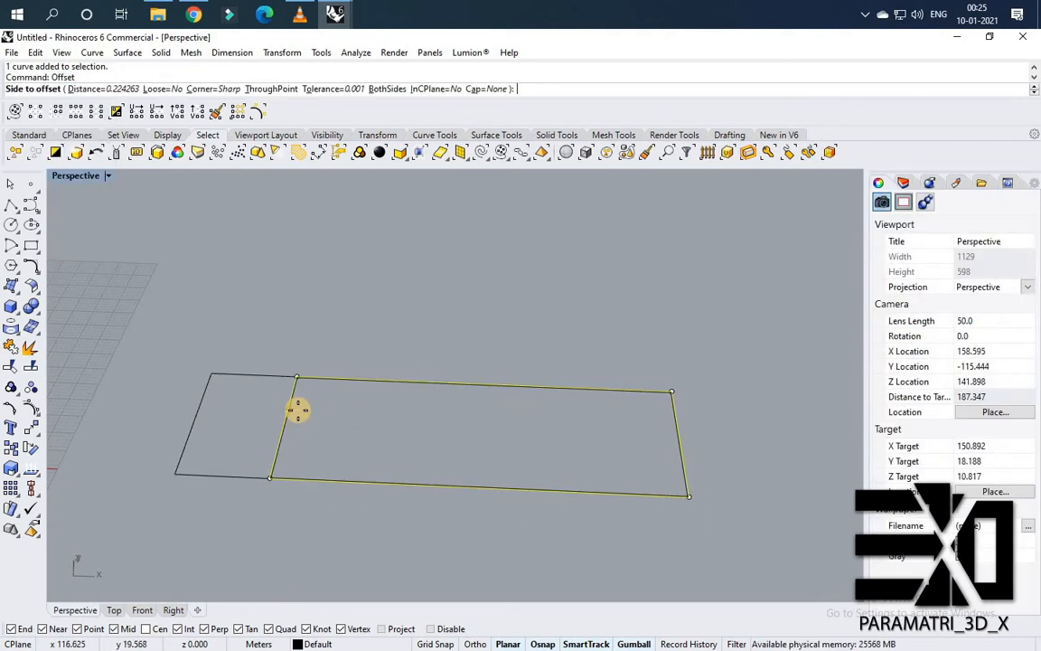
scroll(302, 416, "up", 3)
type("d")
key("Return")
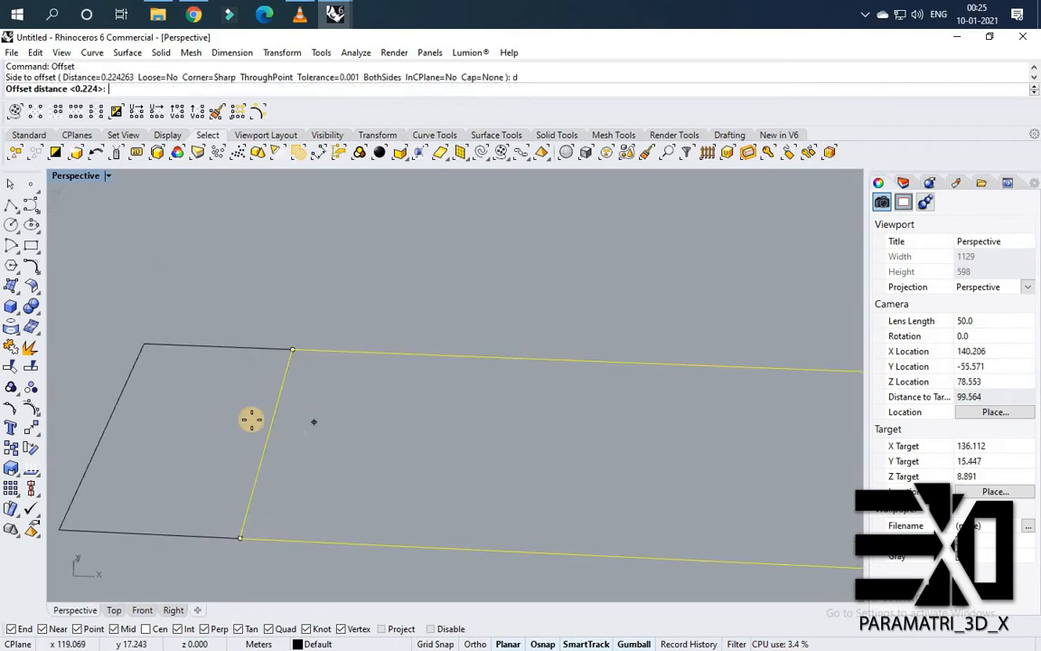
scroll(263, 421, "up", 2)
left_click(276, 420)
scroll(276, 421, "up", 2)
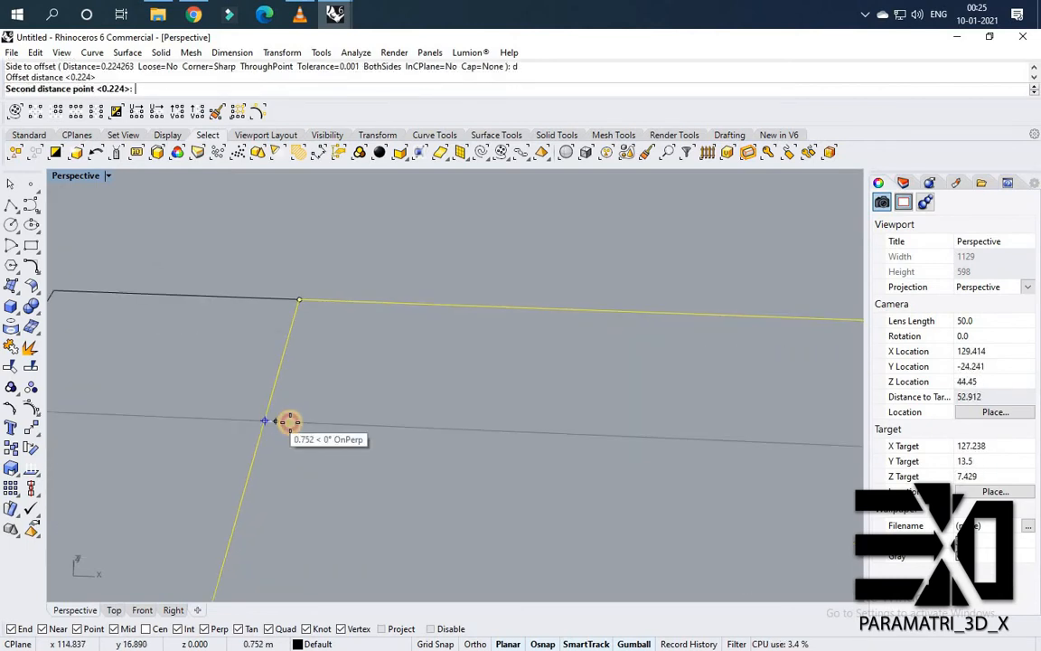
left_click(288, 421)
left_click(305, 419)
scroll(289, 415, "down", 2)
key("Escape")
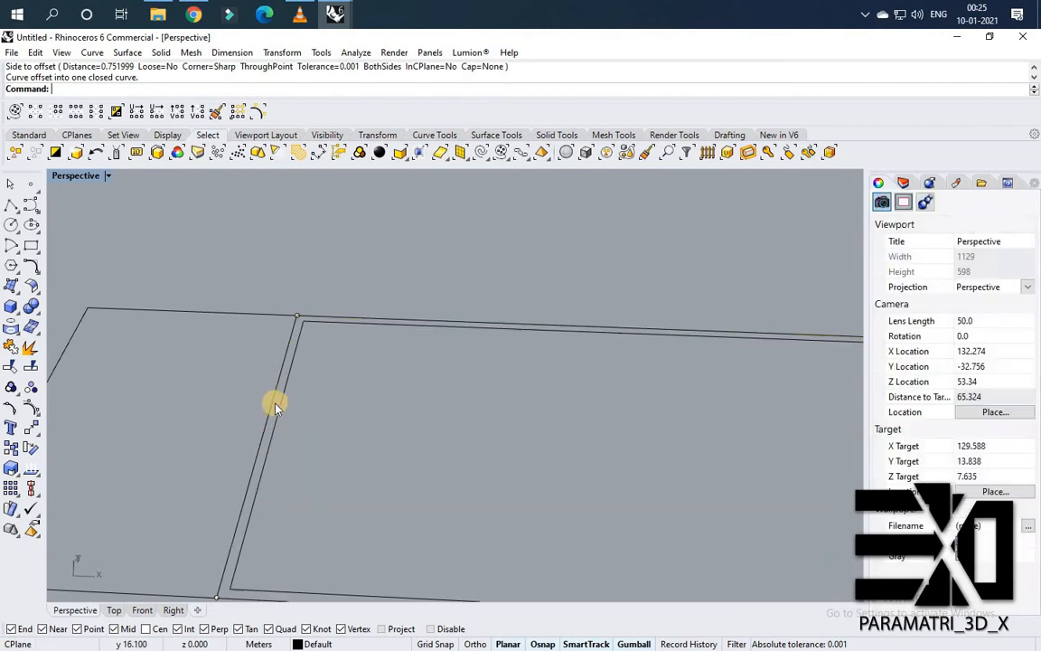
left_click(274, 412)
key("Delete")
Fillet the offset rectangle's two left corners with radius 1.
scroll(335, 421, "down", 2)
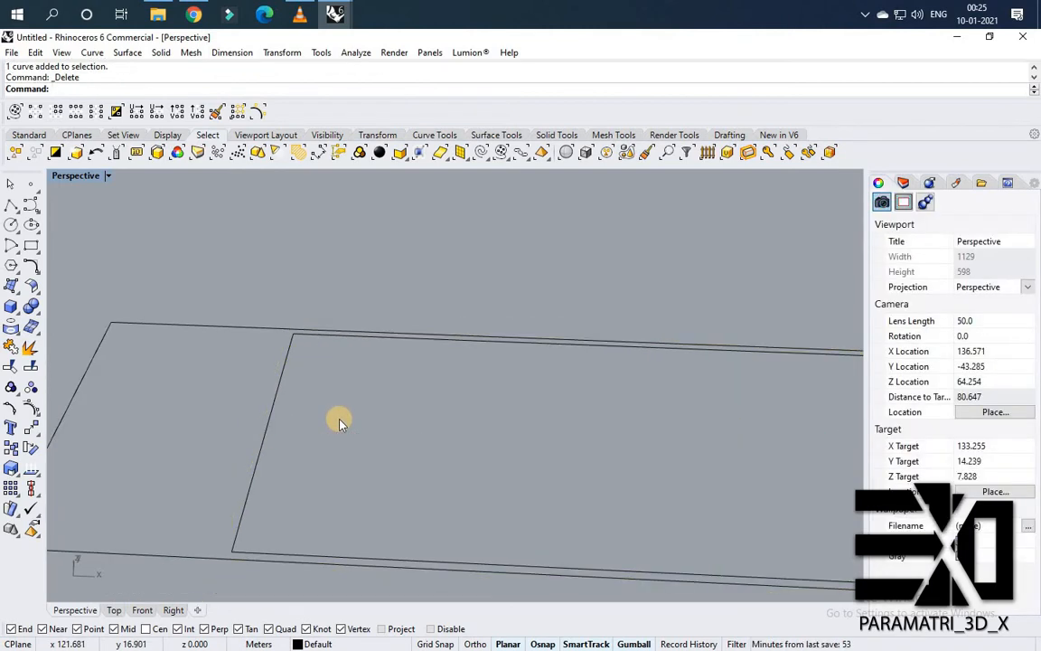
type("fillet")
key("Return")
scroll(298, 341, "up", 2)
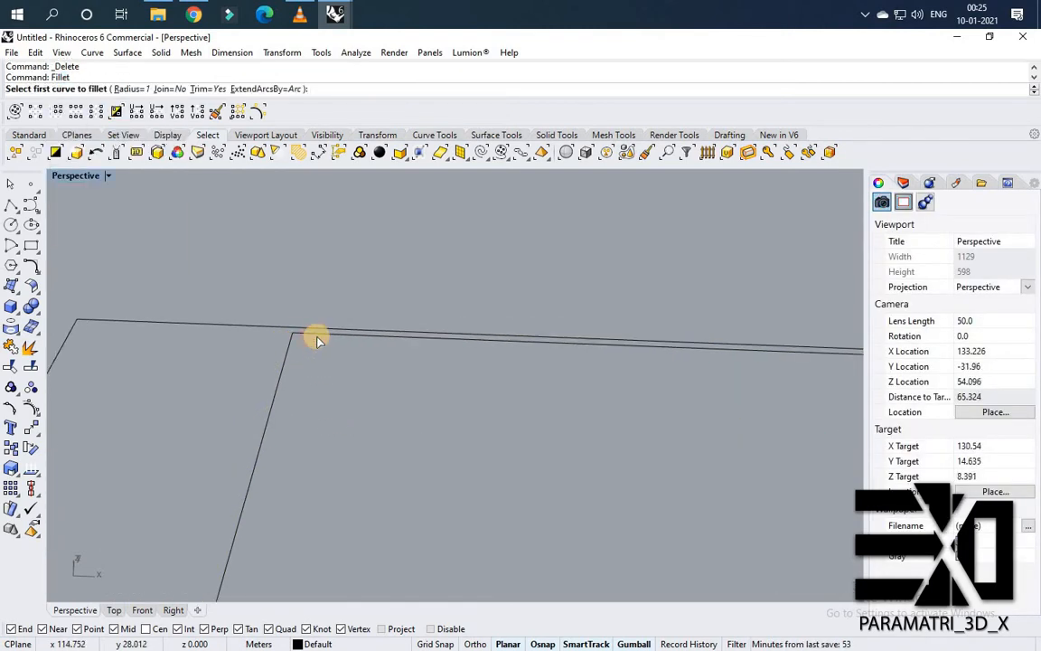
left_click(316, 337)
left_click(263, 425)
scroll(269, 505, "down", 2)
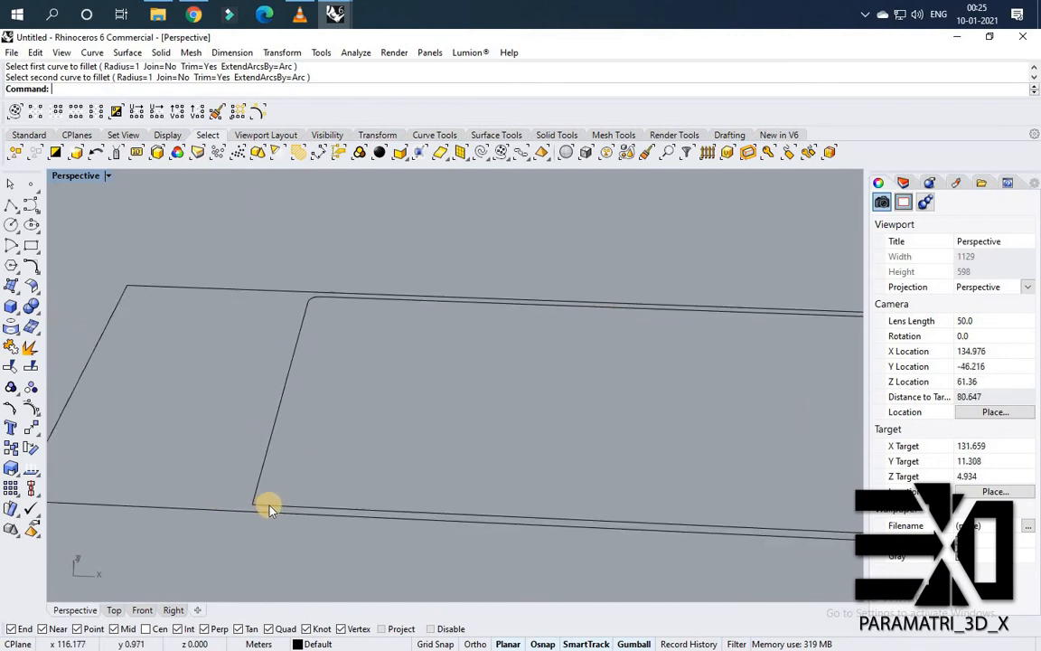
key("Return")
left_click(257, 488)
left_click(271, 504)
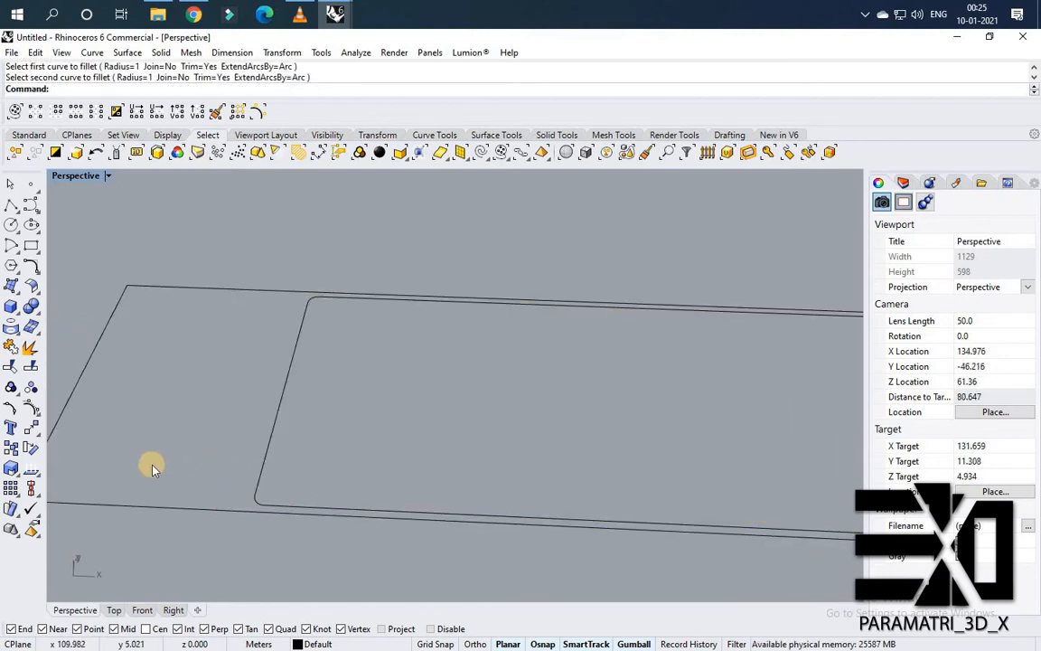
Create a planar surface from the filleted rectangle.
scroll(208, 440, "down", 1)
scroll(637, 396, "down", 2)
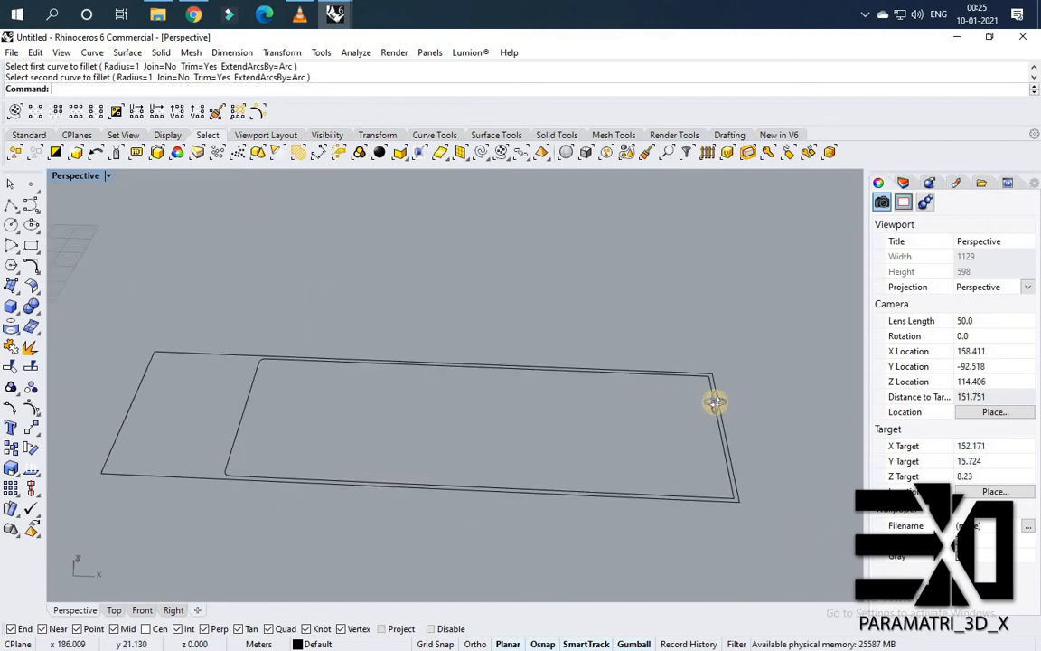
right_click_drag(715, 401, 546, 440)
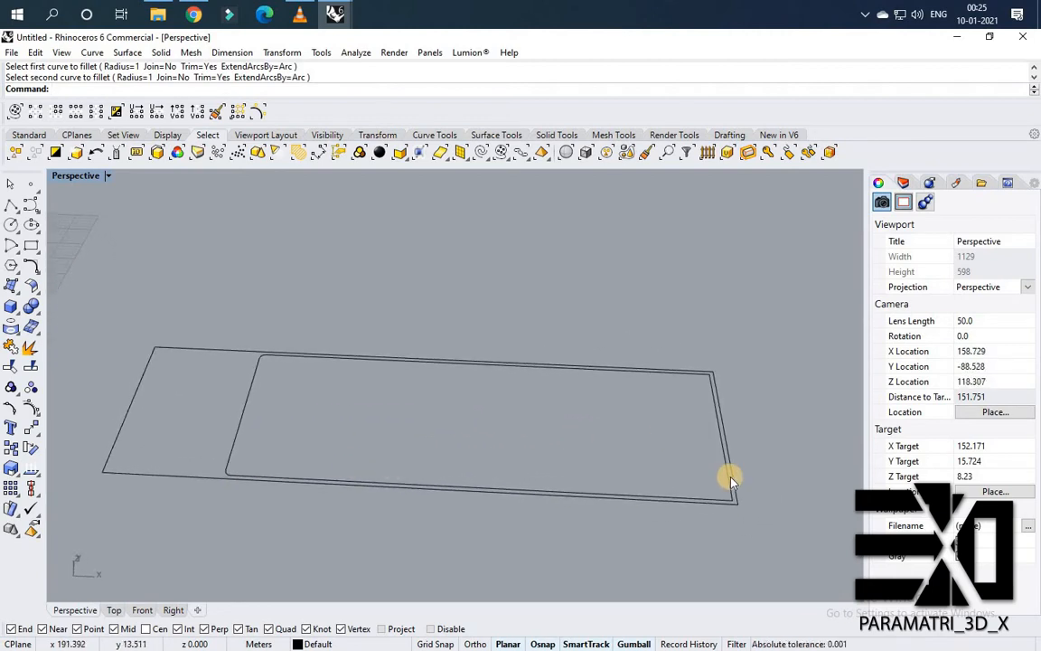
scroll(732, 479, "up", 1)
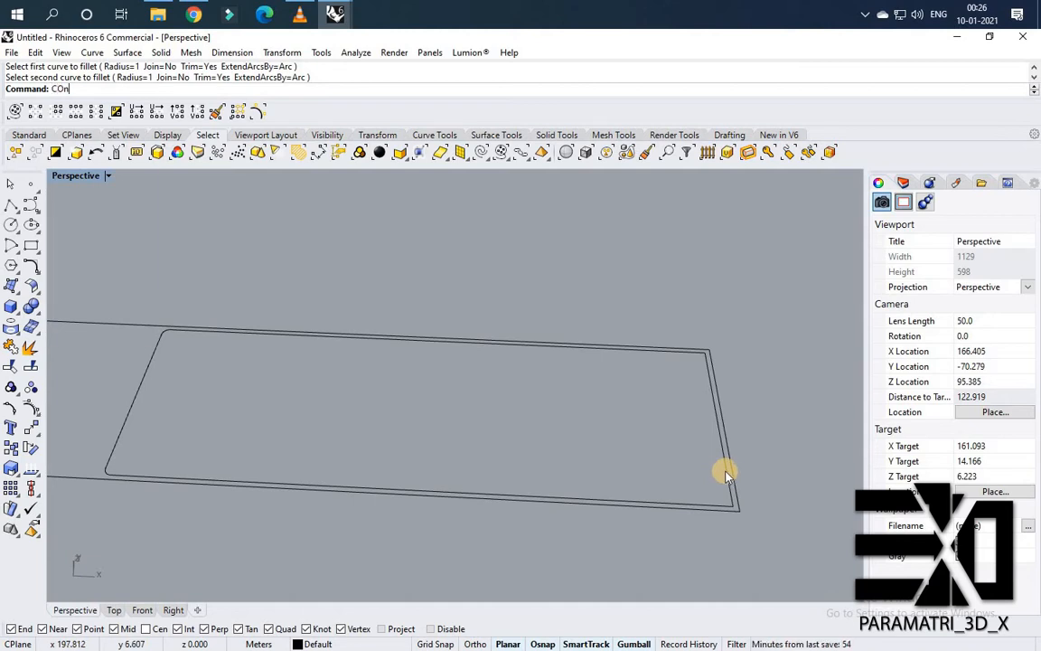
key("BackSpace")
key("BackSpace")
key("BackSpace")
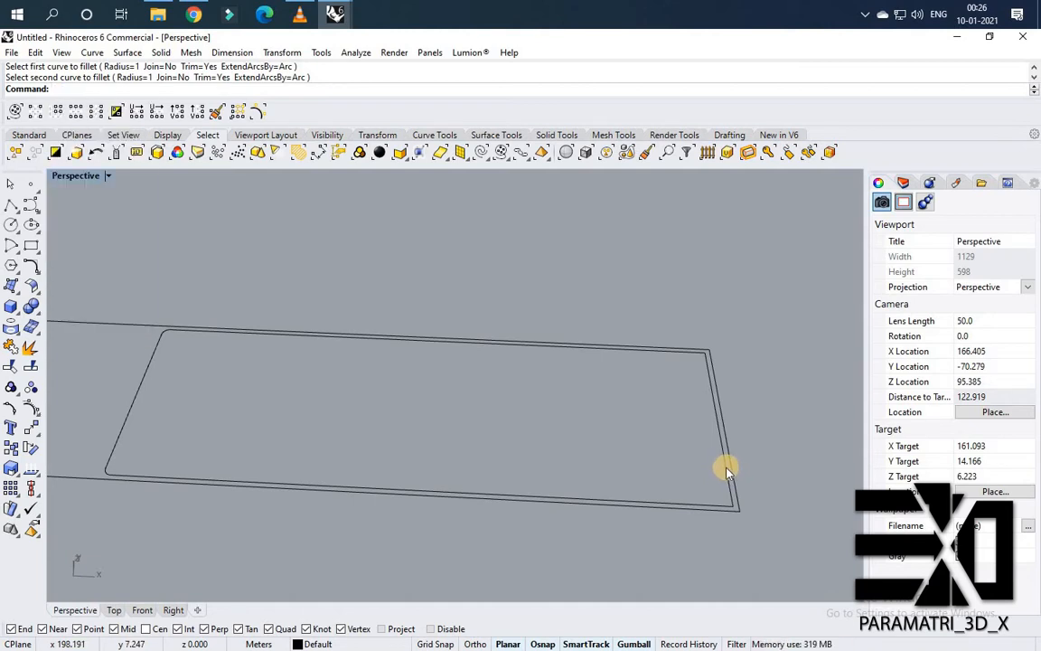
left_click(726, 470)
type("P")
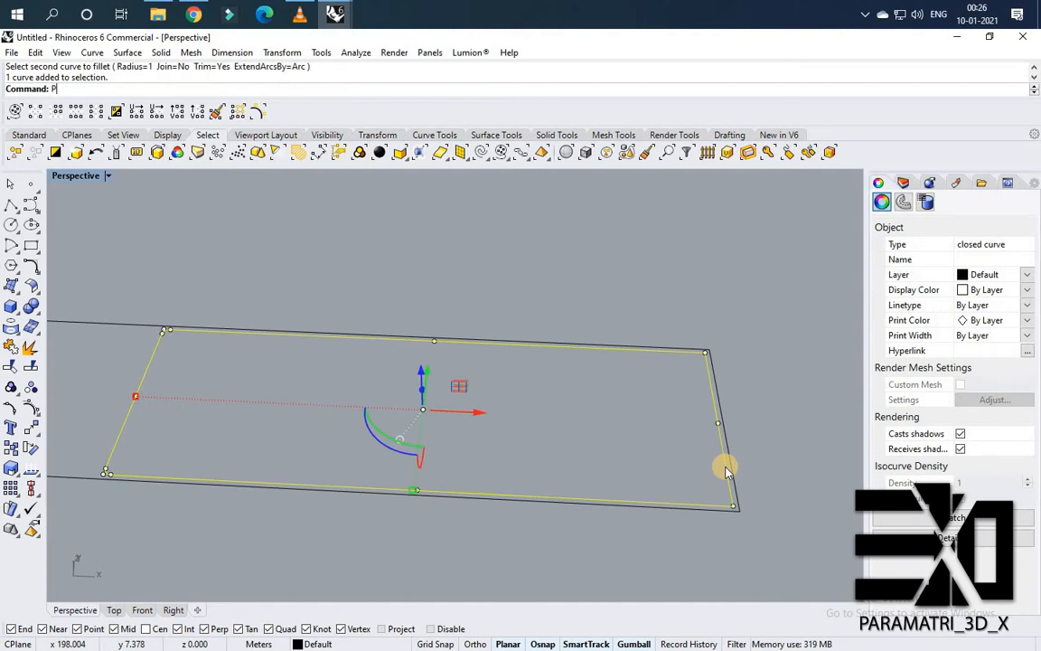
type("lanarSrf")
key("Return")
right_click_drag(627, 472, 613, 240)
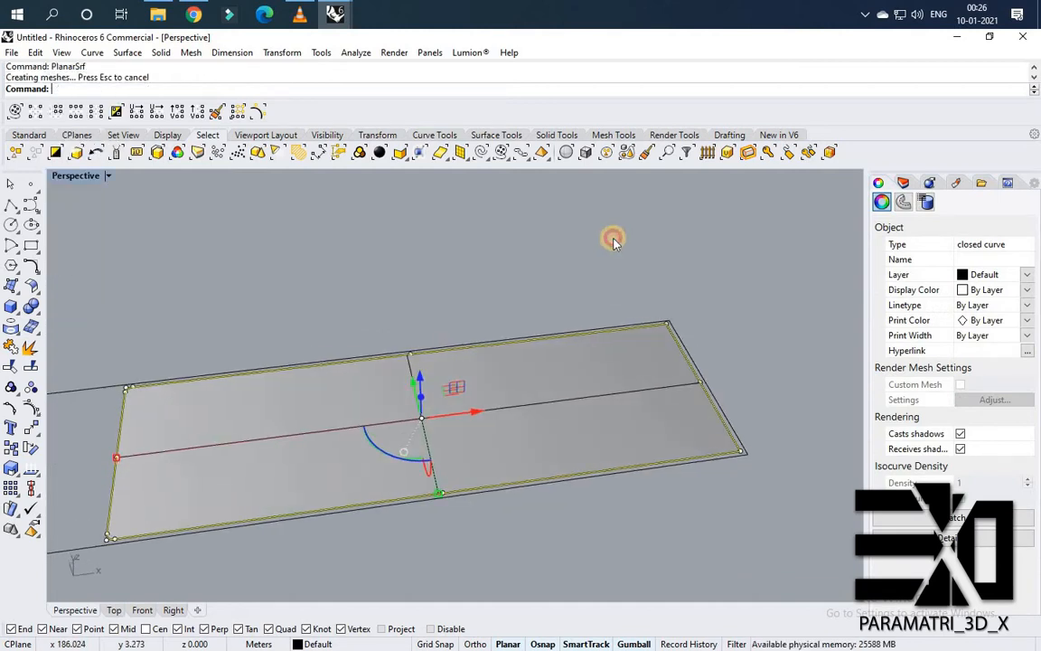
Contour the planar panel surface along its length, from one short edge's midpoint to the opposite one, at 0.998 spacing.
left_click(614, 241)
scroll(441, 354, "down", 6)
right_click_drag(374, 397, 401, 406)
scroll(402, 406, "up", 4)
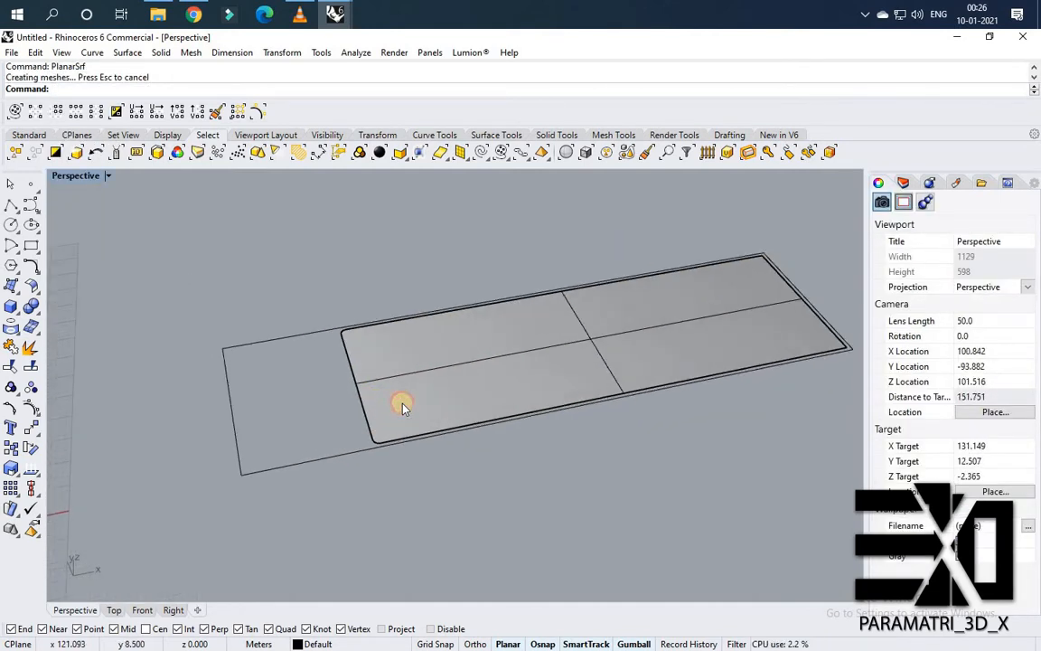
left_click(404, 408)
type("COn")
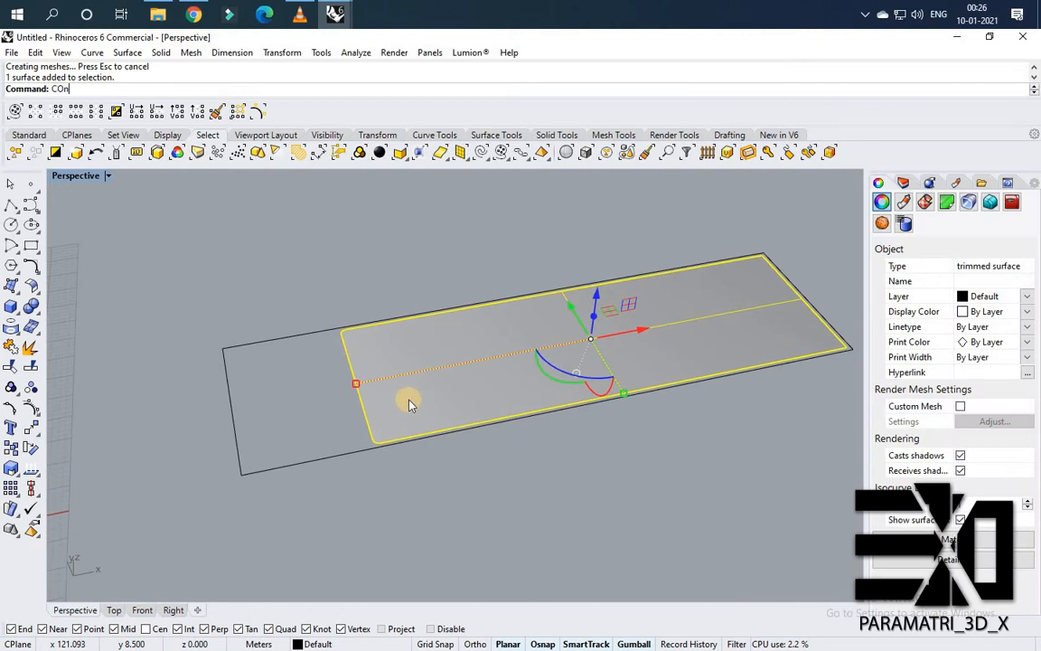
type("tour")
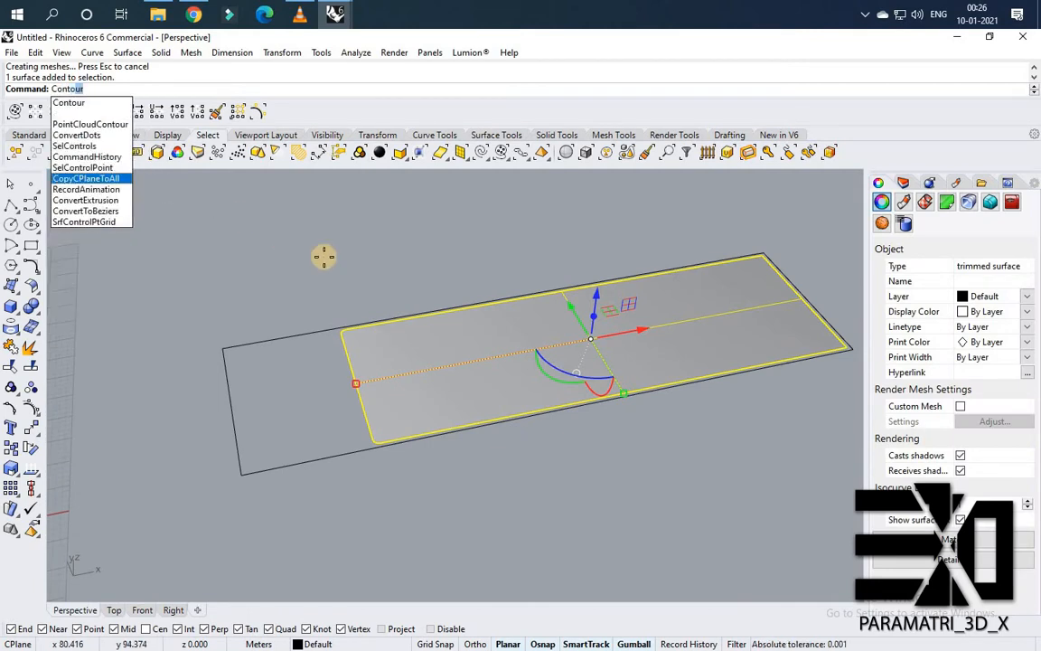
key("Return")
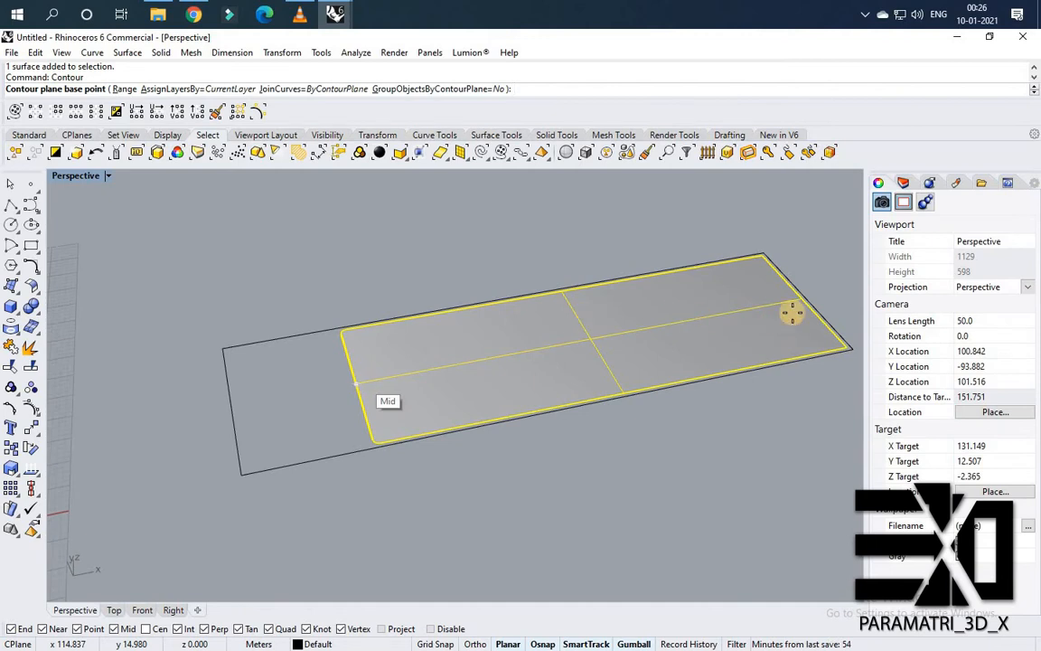
left_click(354, 383)
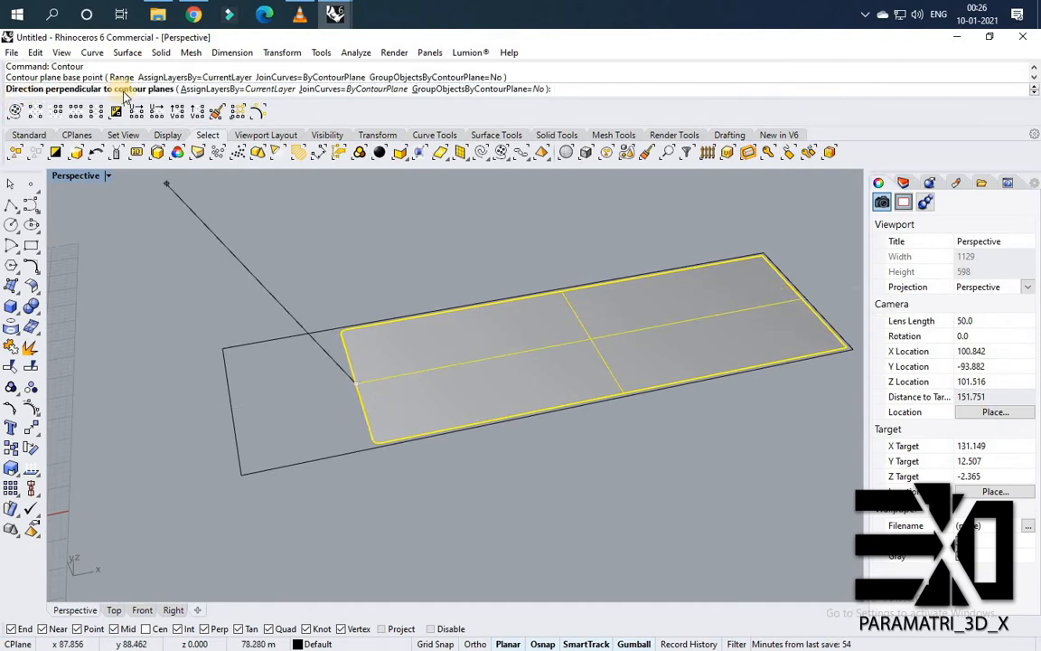
left_click(800, 305)
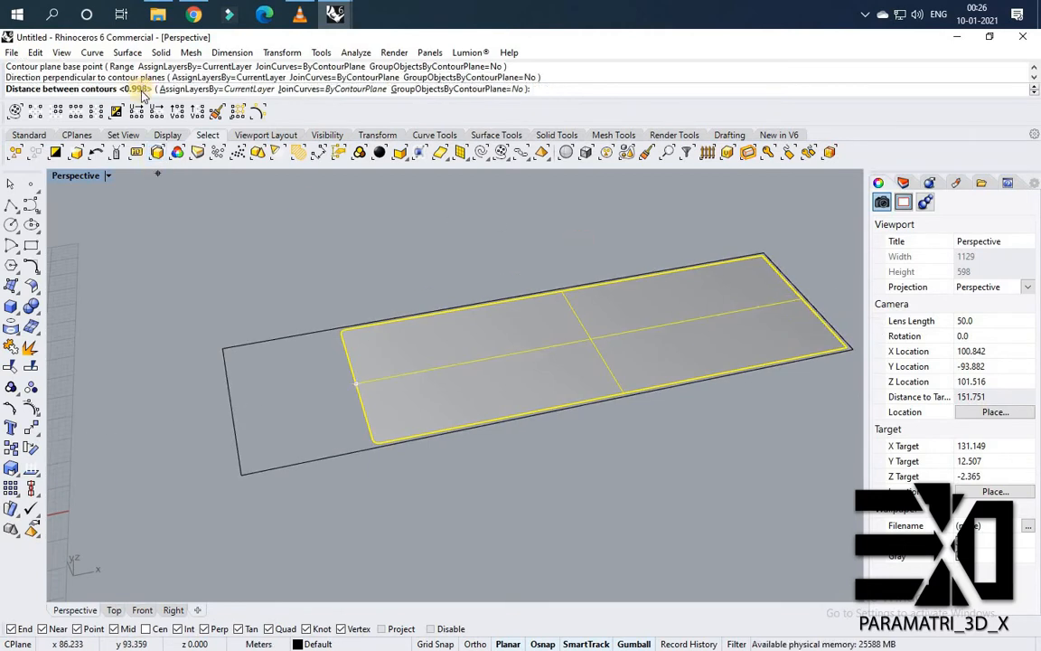
right_click(448, 388)
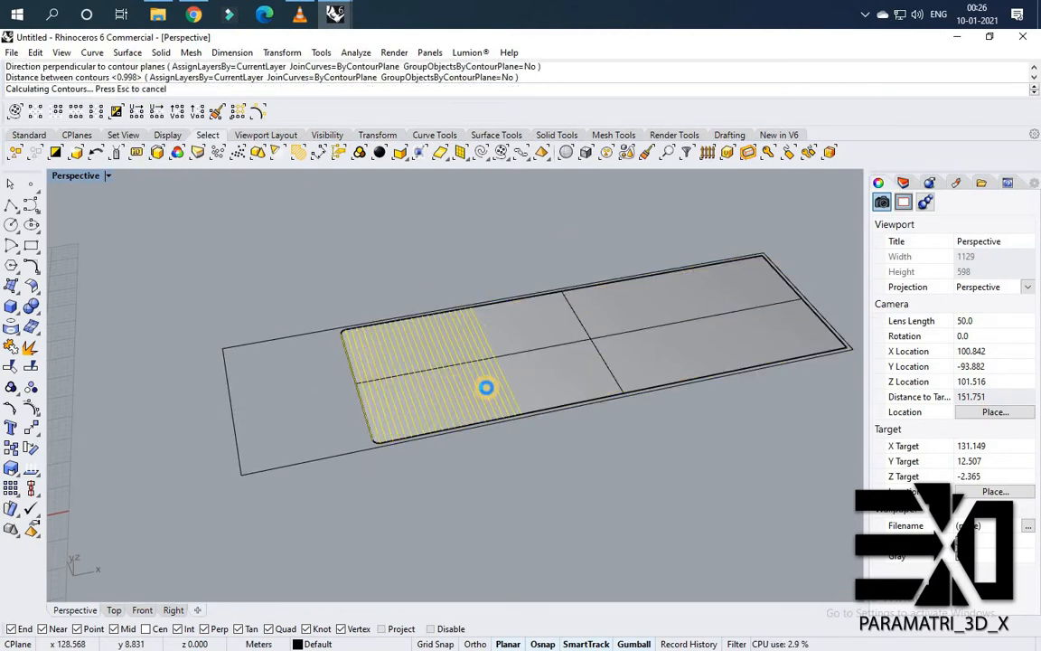
Extrude the contour curves at the default distance, then undo that extrusion.
right_click_drag(692, 350, 362, 388)
type("Ex")
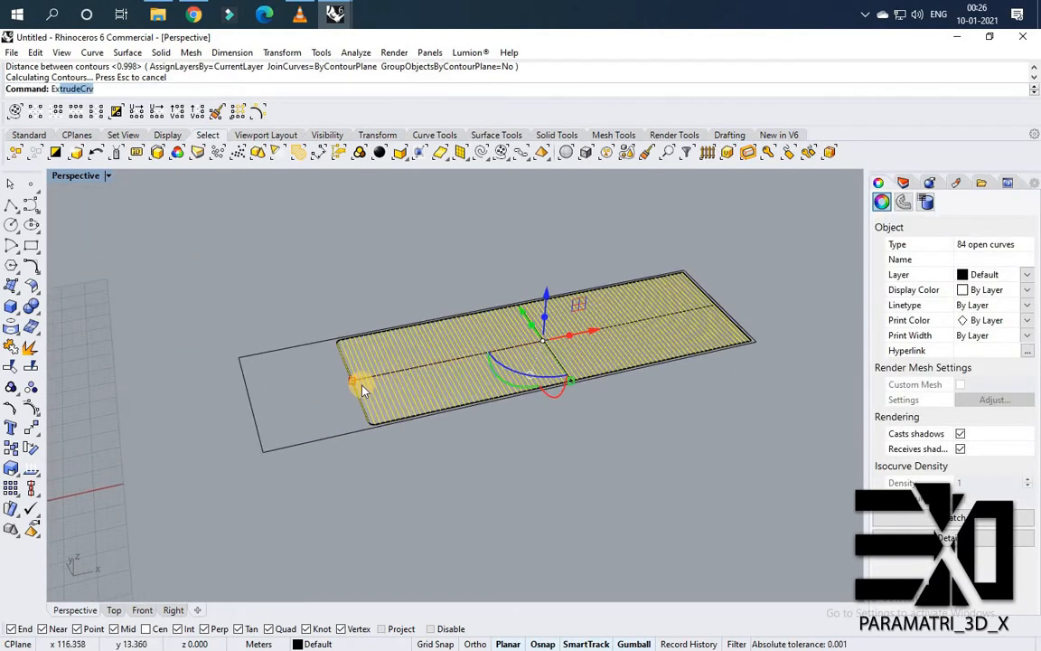
type("tru")
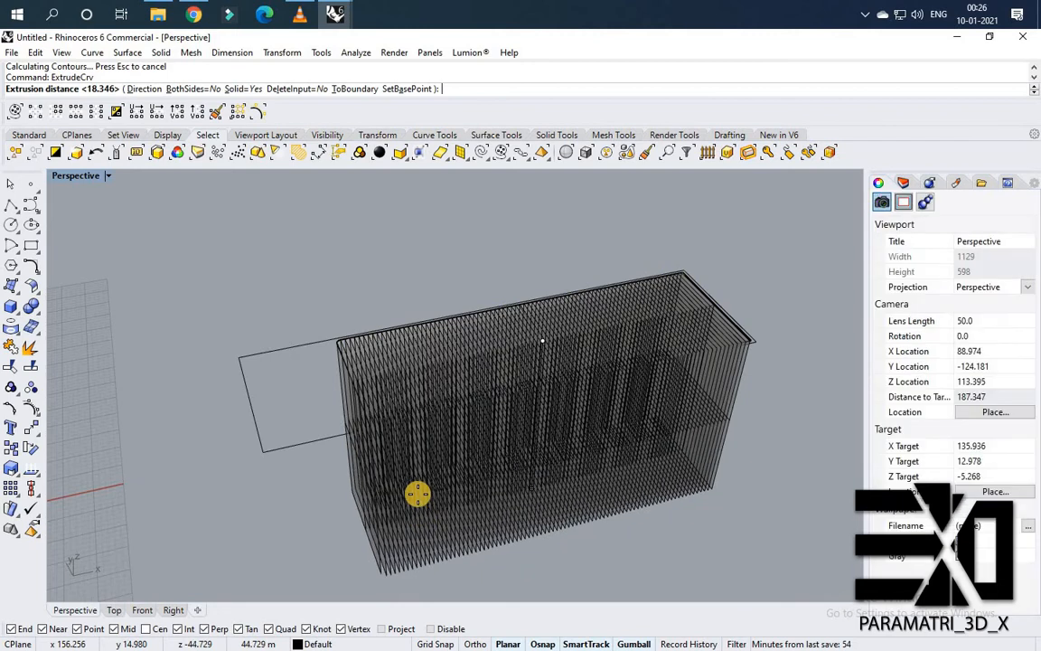
key("Return")
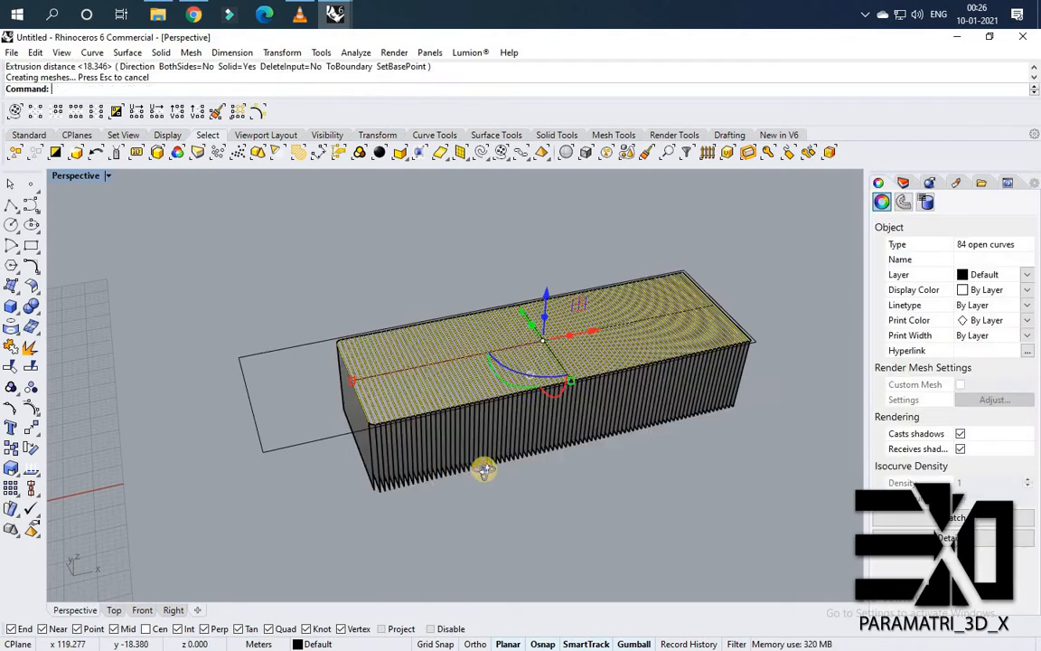
right_click_drag(483, 469, 481, 468)
scroll(484, 470, "up", 2)
key("ctrl+z")
Extrude the contour curves 0.2 m and delete the original contour curves.
key("Return")
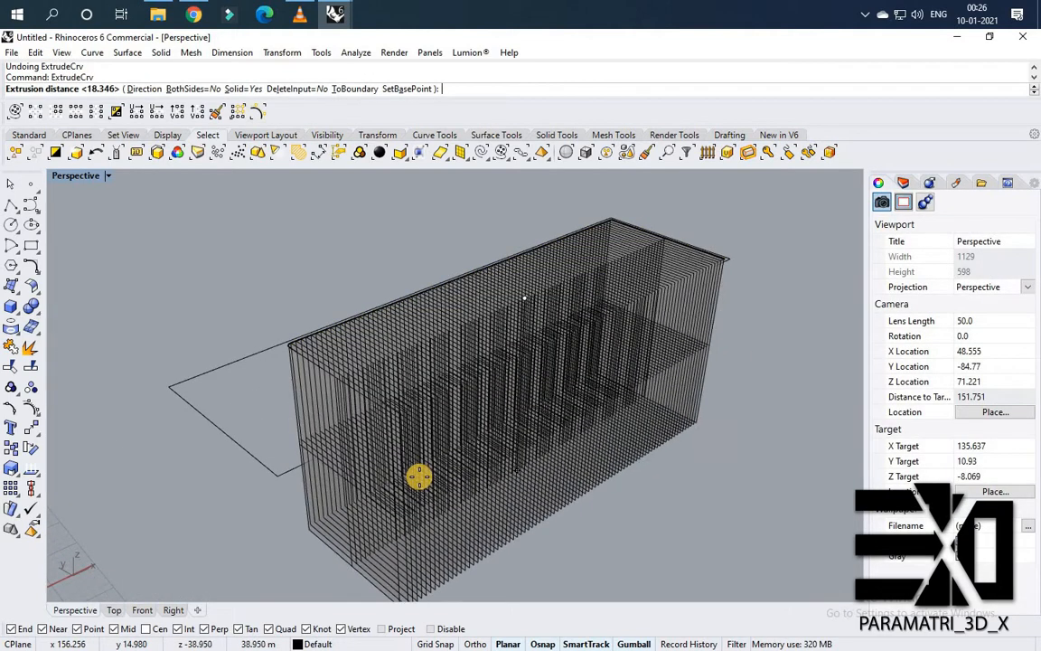
type("0.2")
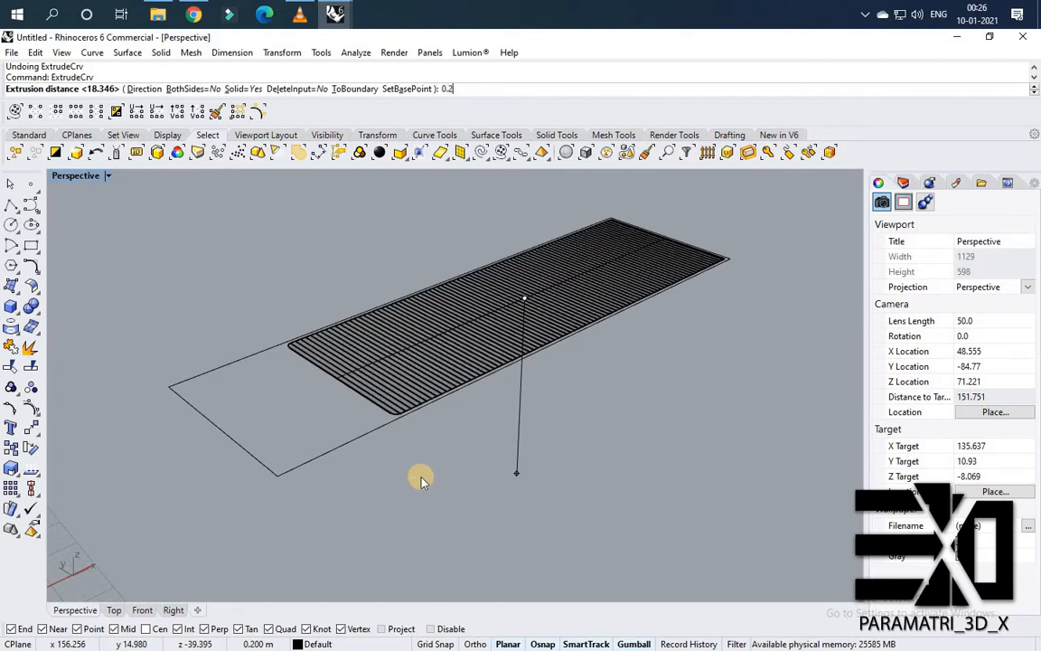
key("Return")
scroll(404, 423, "up", 5)
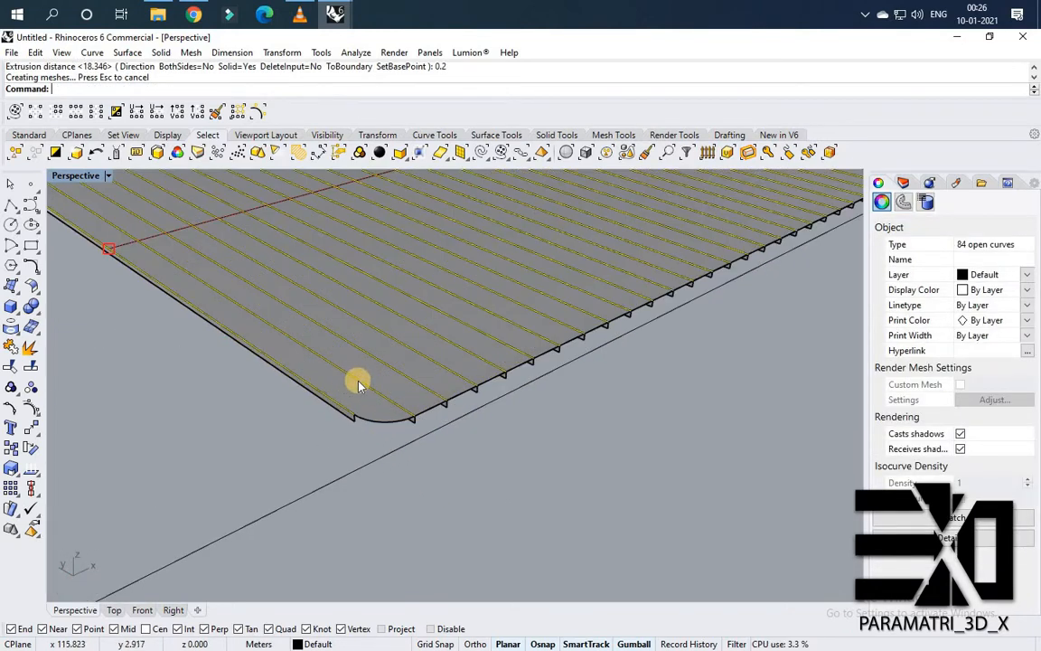
key("Delete")
scroll(361, 412, "down", 3)
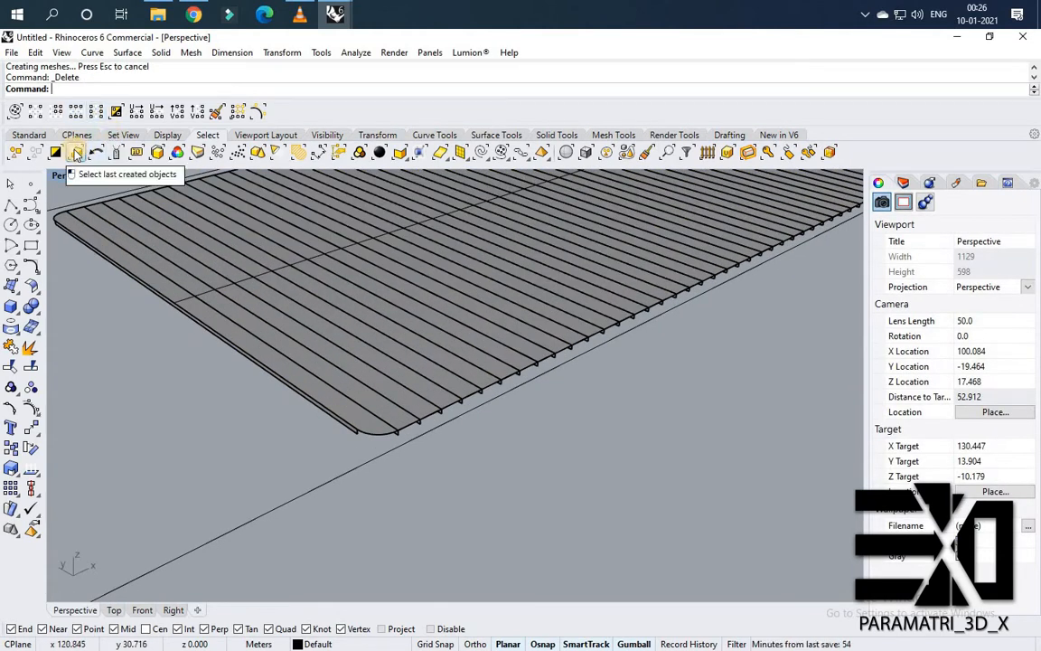
Select the newly created strip extrusions and extrude them as surfaces by 0.2 to form solid slats.
left_click(76, 153)
scroll(373, 393, "down", 2)
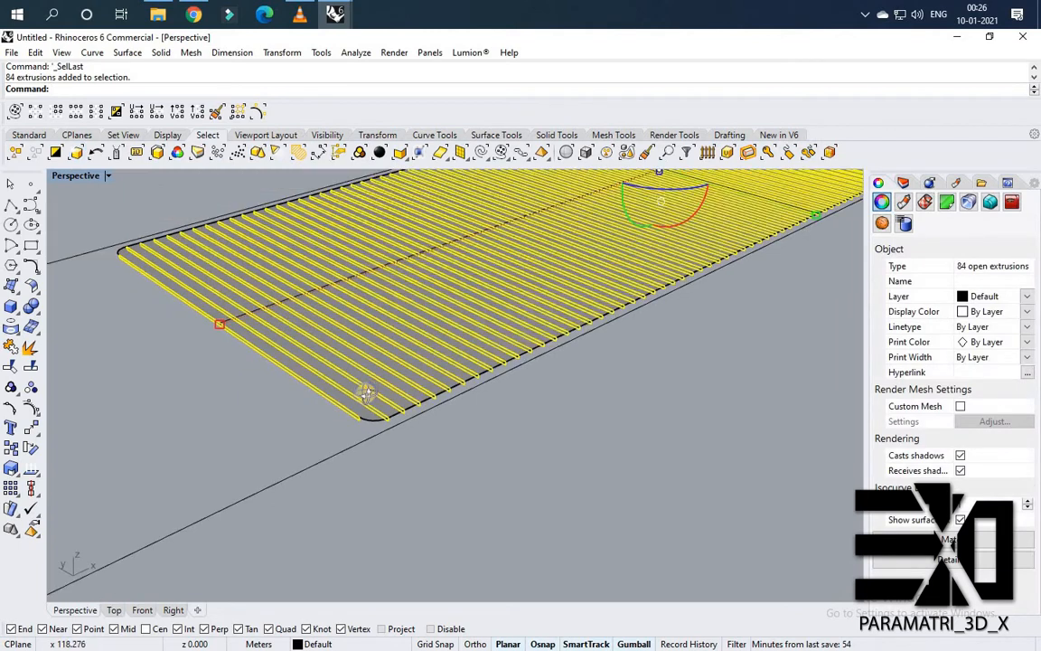
right_click_drag(365, 395, 483, 361)
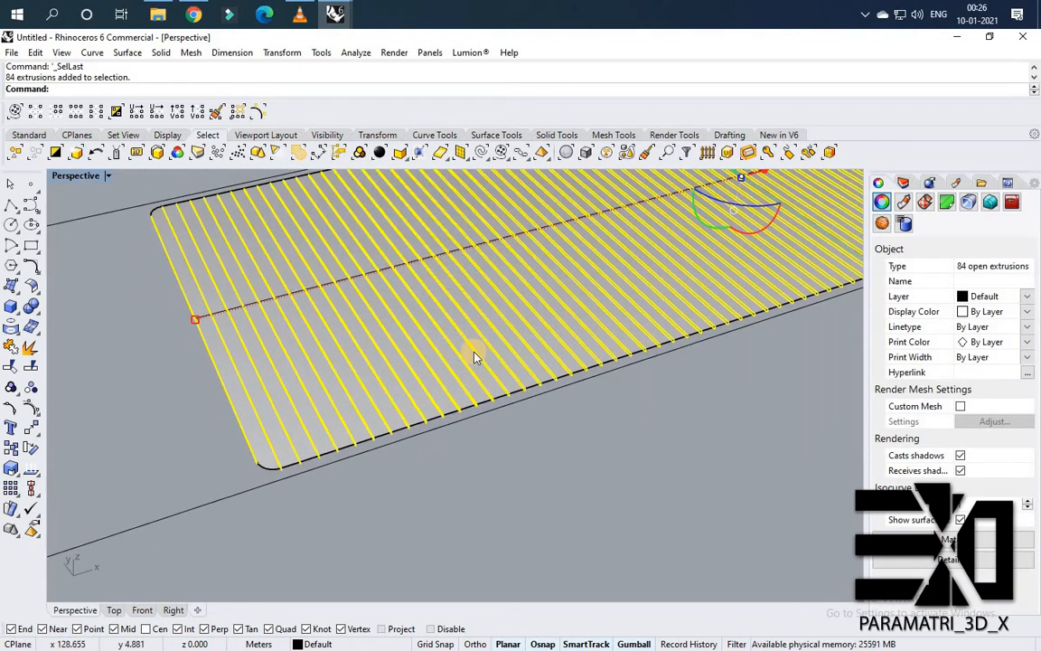
type("rudeCrv")
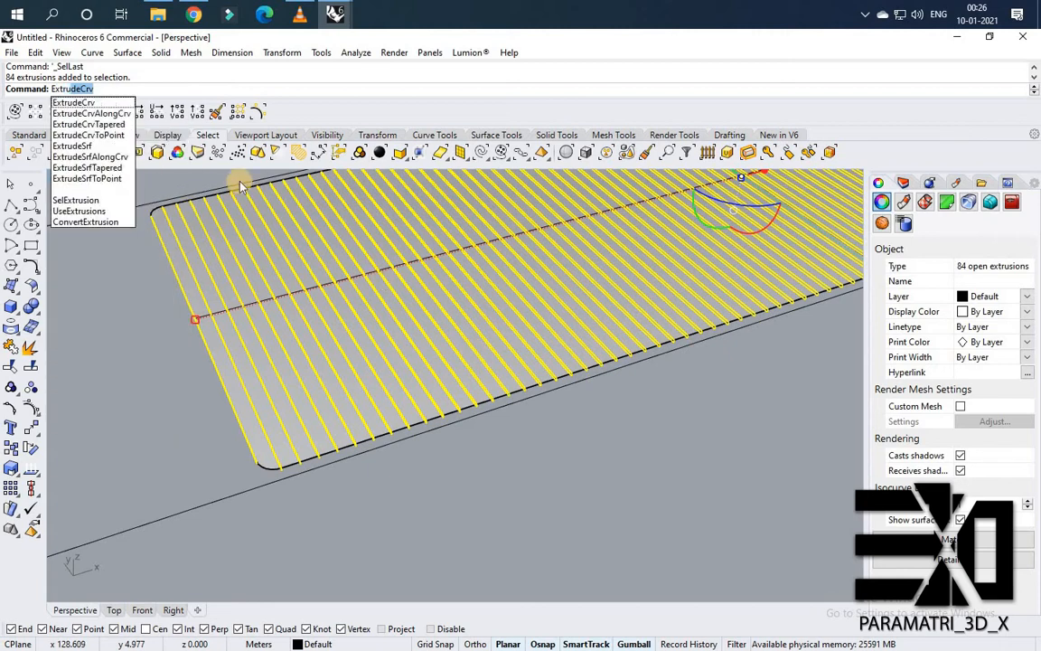
left_click(116, 147)
scroll(712, 303, "down", 3)
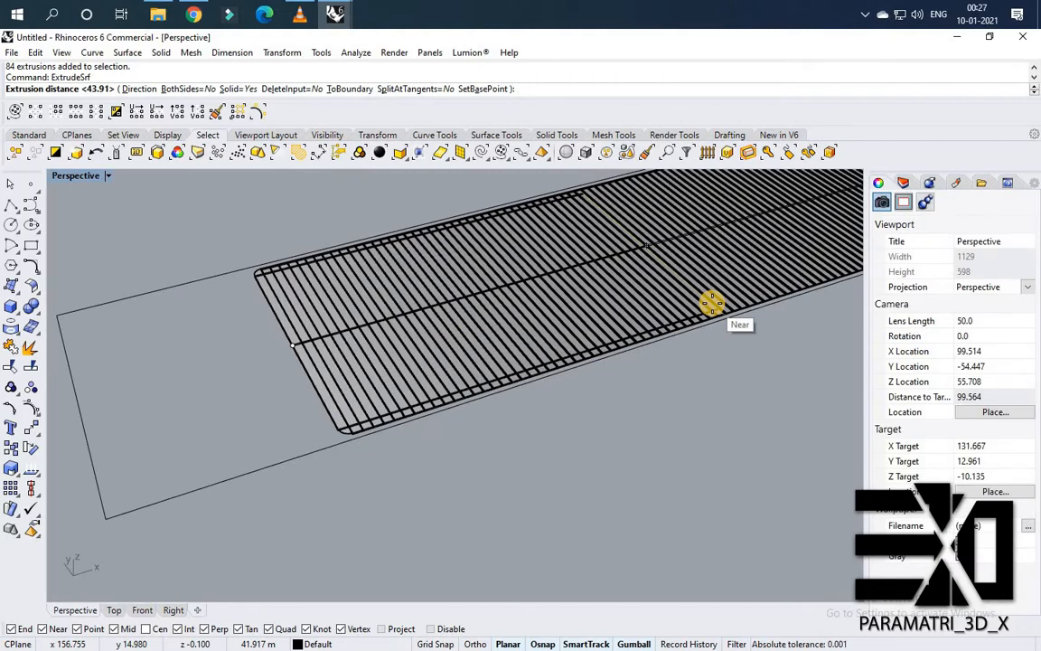
type("0.")
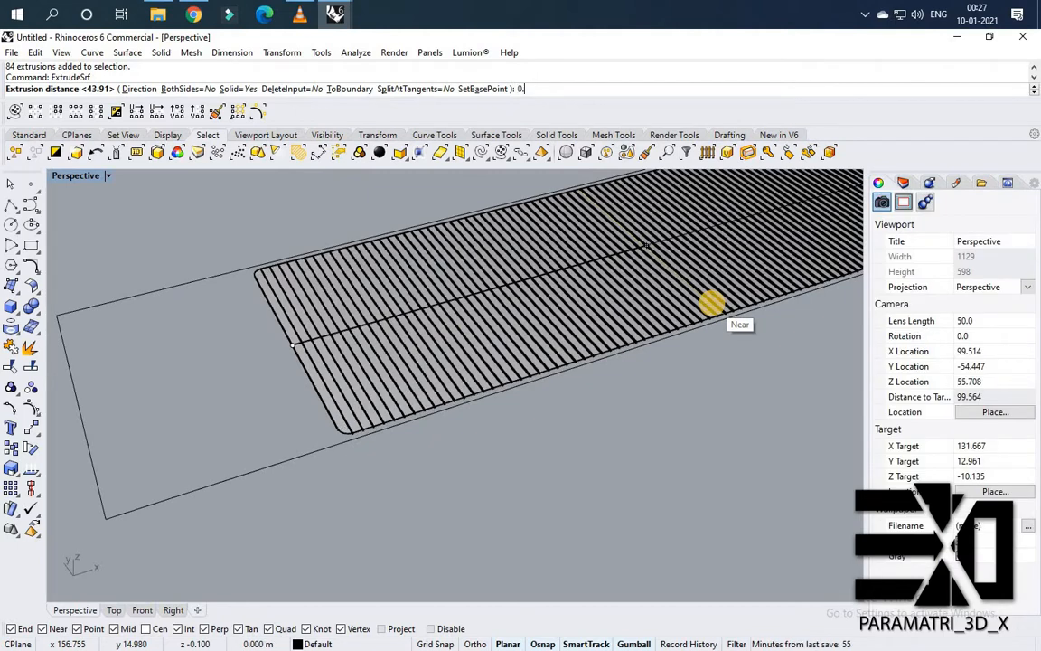
type("2")
key("Return")
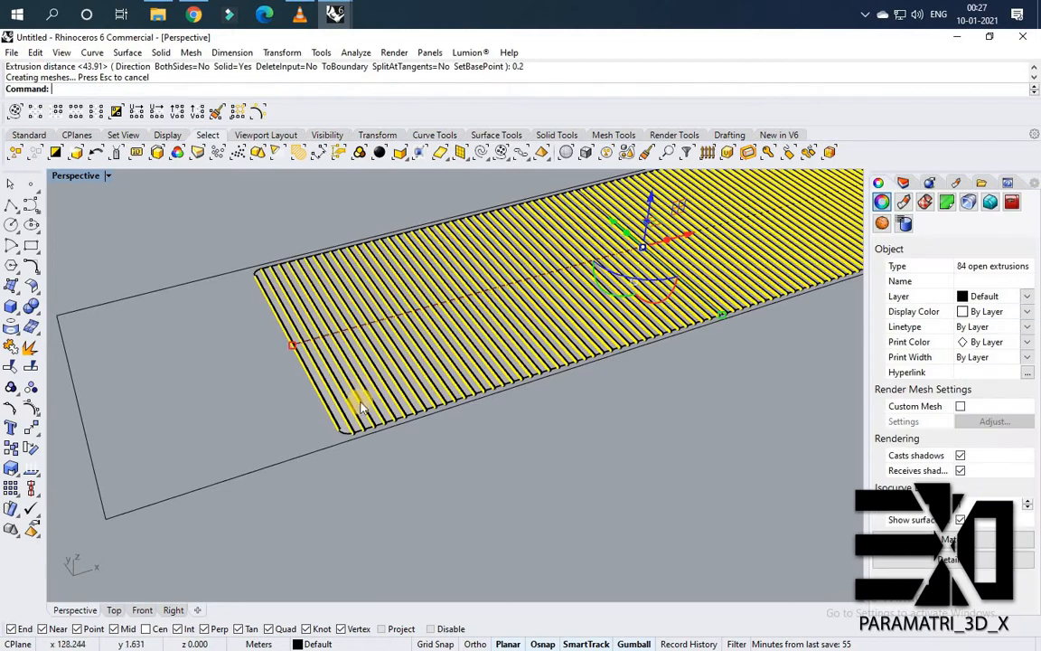
Delete the original open strip surfaces under the solid slats.
scroll(353, 436, "up", 1)
scroll(353, 436, "up", 3)
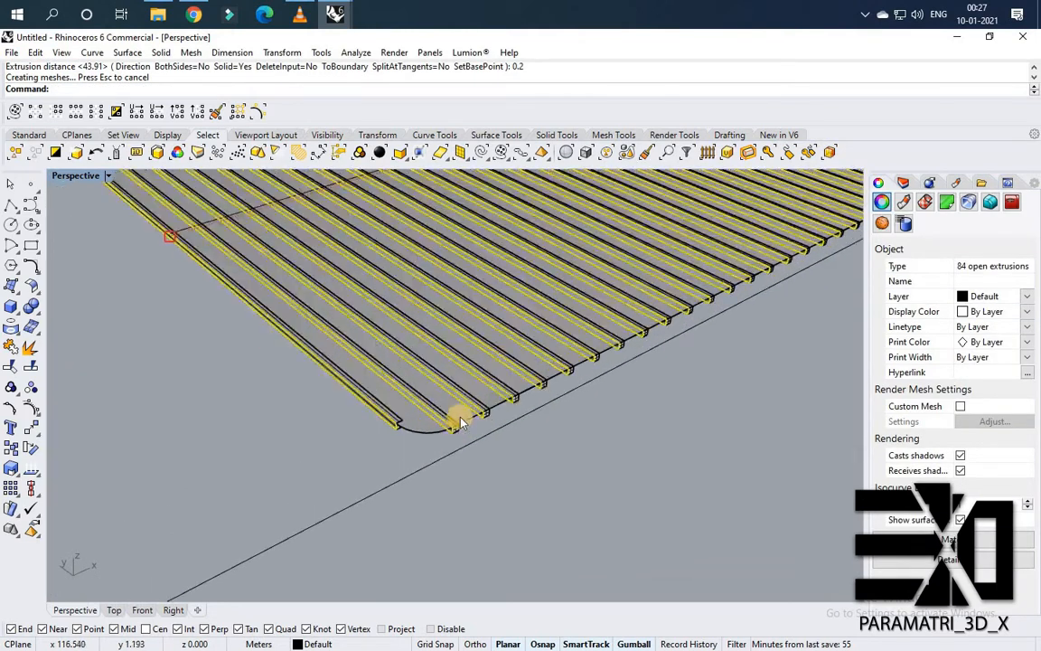
scroll(452, 431, "up", 1)
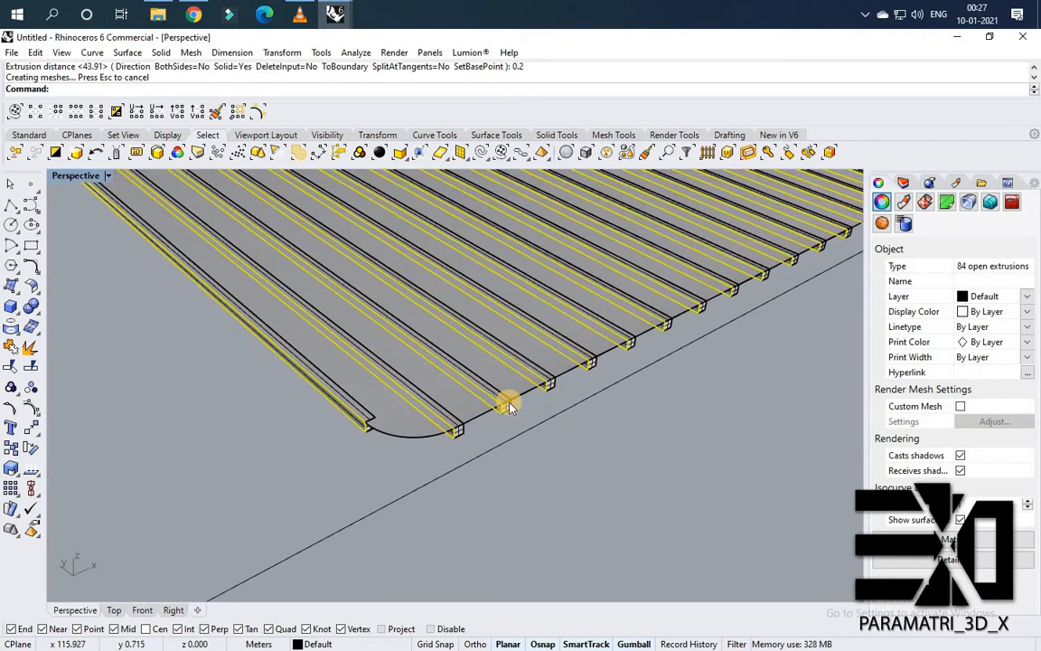
key("Delete")
scroll(398, 448, "down", 1)
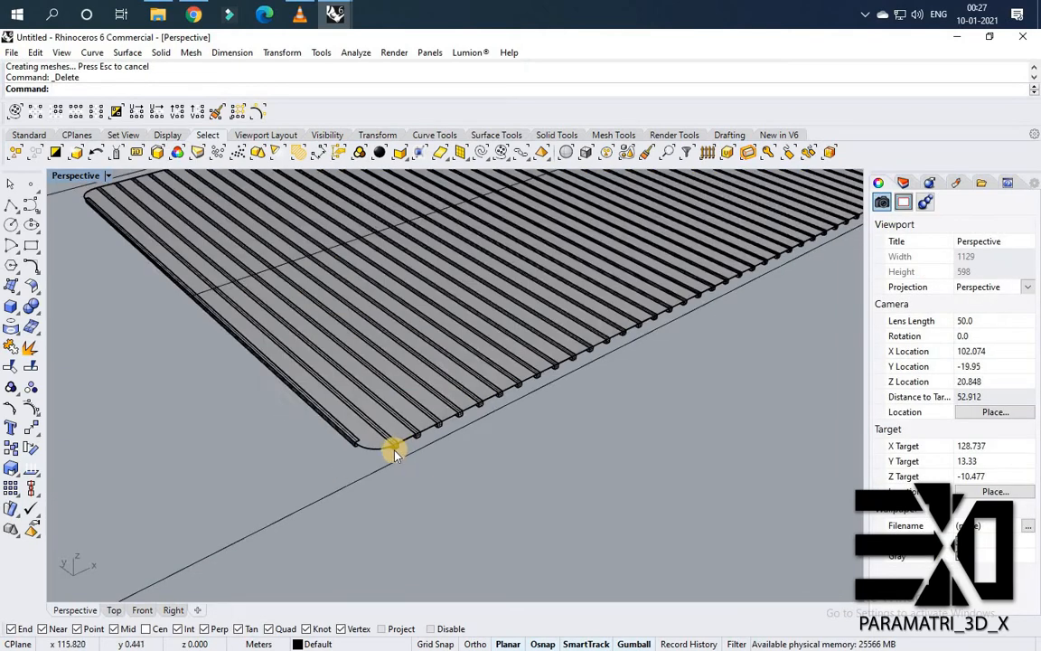
Zoom in to examine the end of a slat.
scroll(393, 447, "up", 3)
right_click_drag(405, 437, 443, 310)
scroll(434, 304, "up", 2)
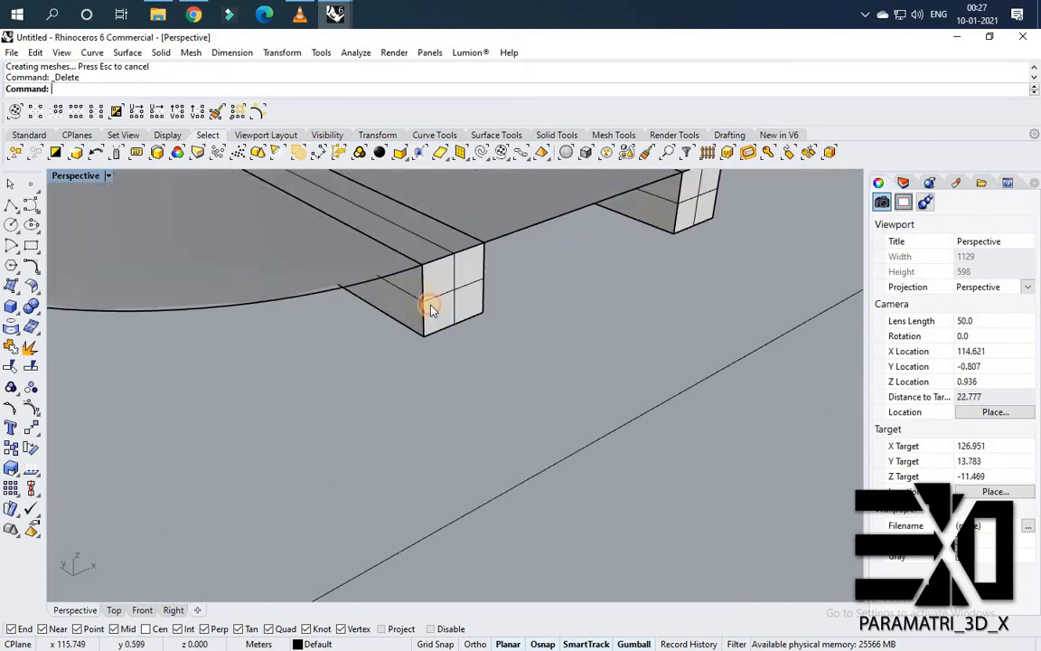
left_click(432, 308)
Contour the panel surface crosswise, from its long edge's midpoint to the opposite edge, at 0.998 spacing.
scroll(355, 412, "down", 16)
left_click(439, 395)
right_click_drag(441, 394, 338, 415)
scroll(346, 437, "up", 5)
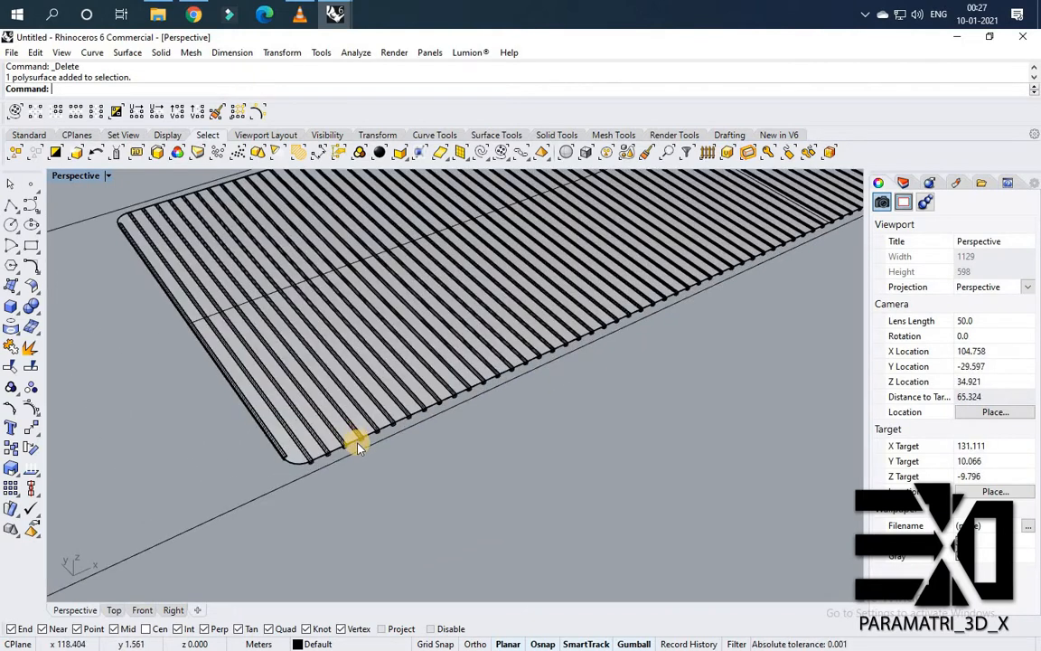
scroll(348, 438, "up", 3)
left_click(355, 441)
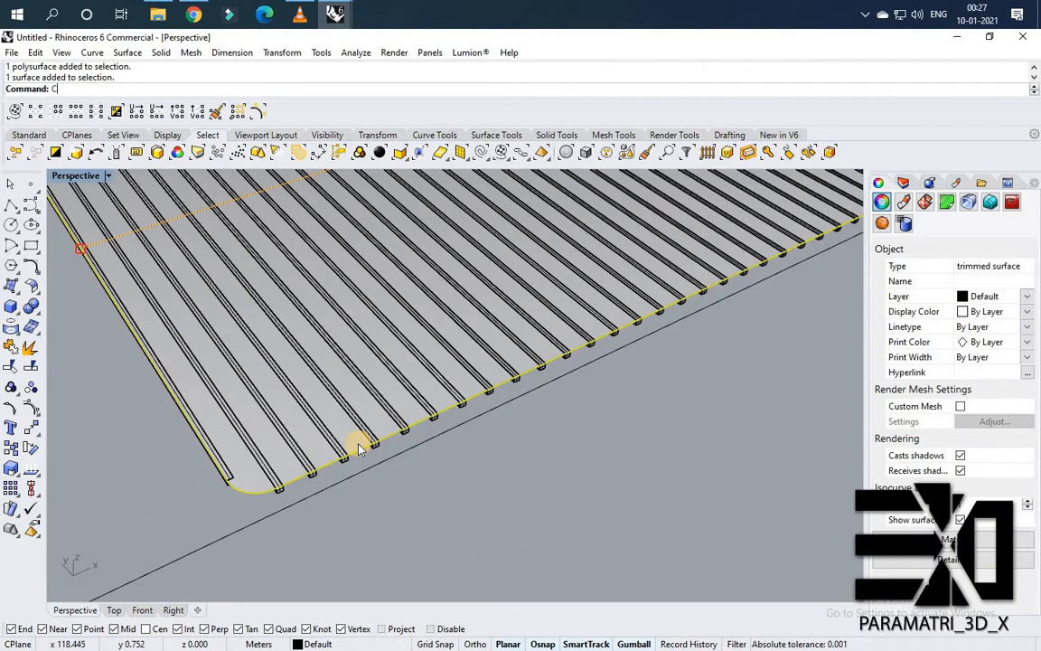
type("Con")
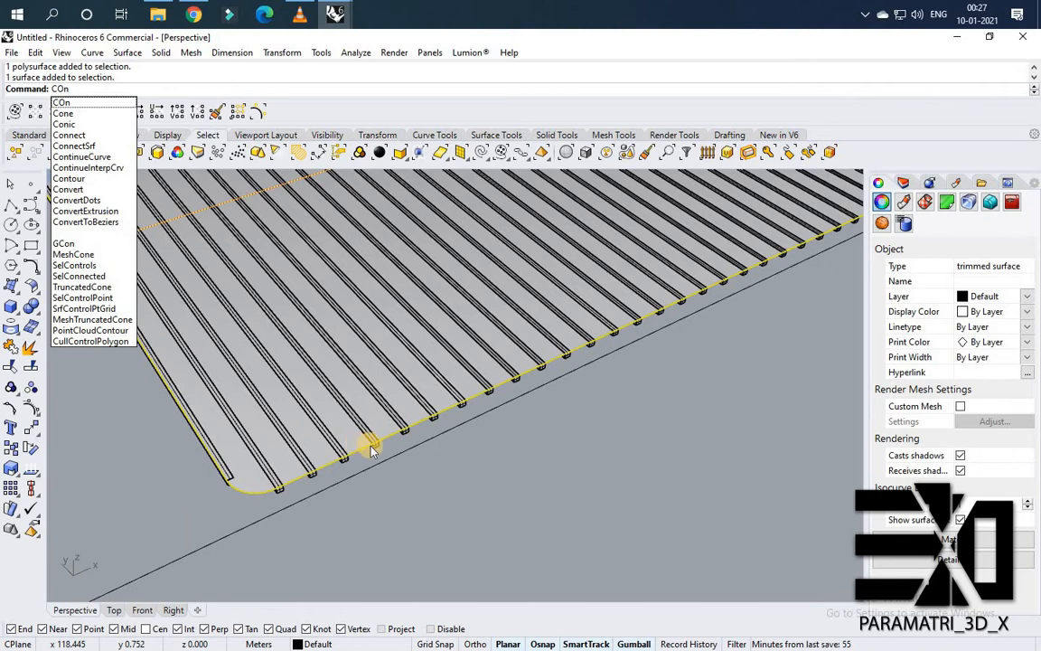
key("Escape")
scroll(375, 461, "down", 4)
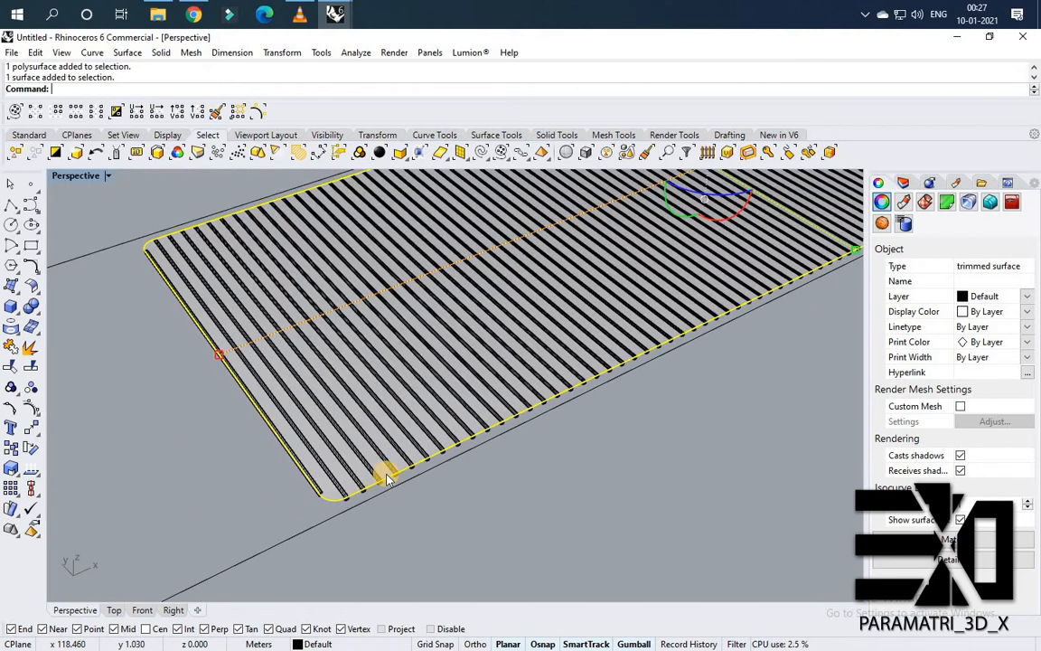
type("Contour")
key("Return")
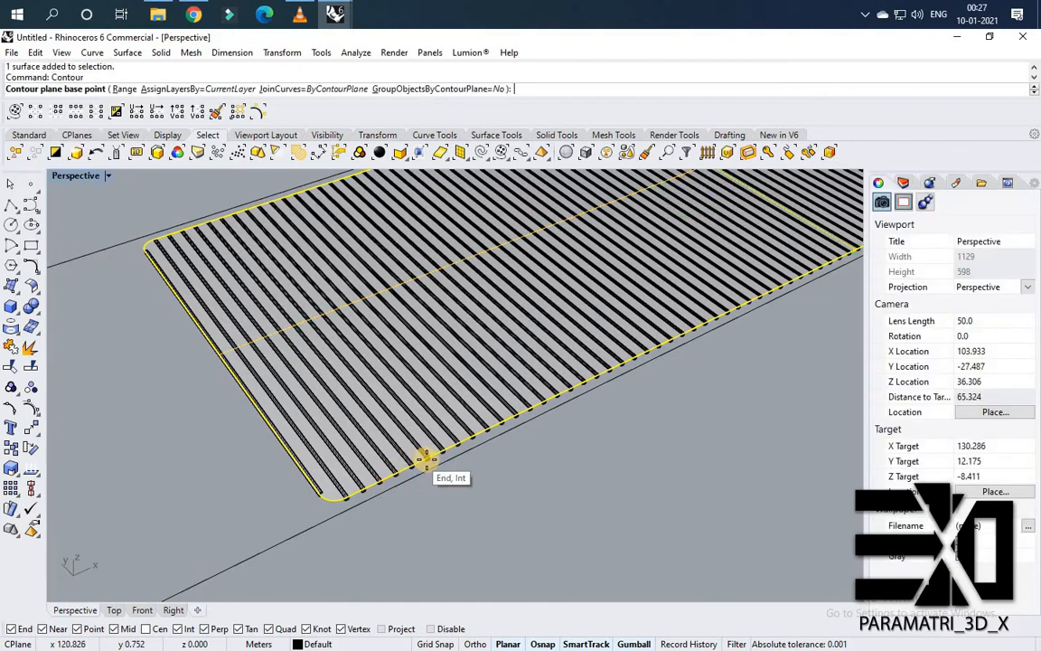
scroll(414, 465, "up", 3)
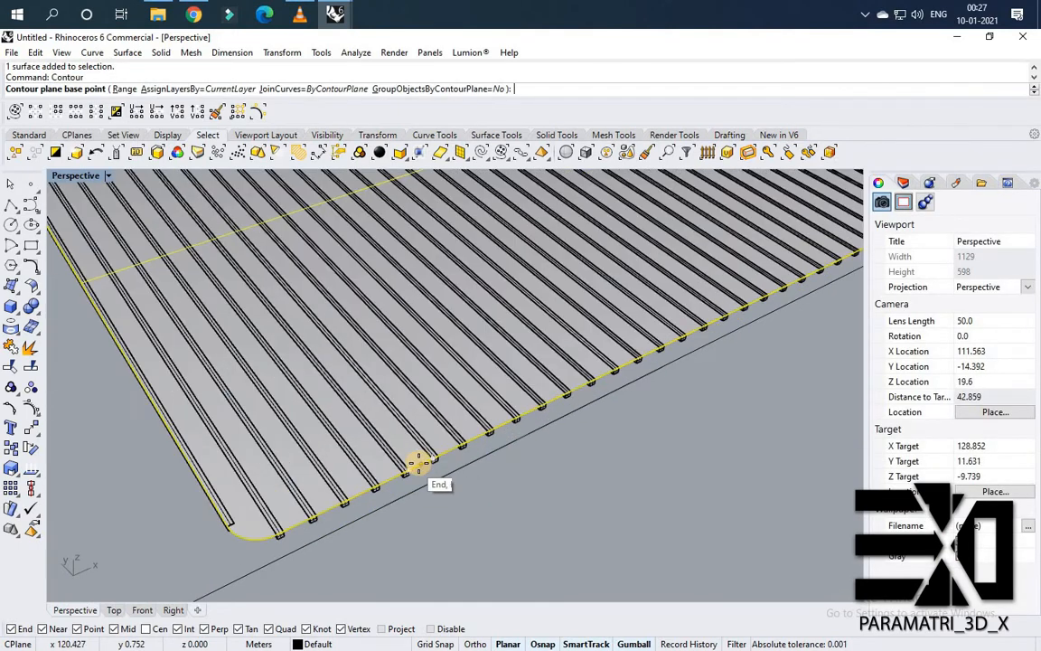
left_click(463, 495)
scroll(325, 274, "down", 3)
scroll(309, 362, "up", 4)
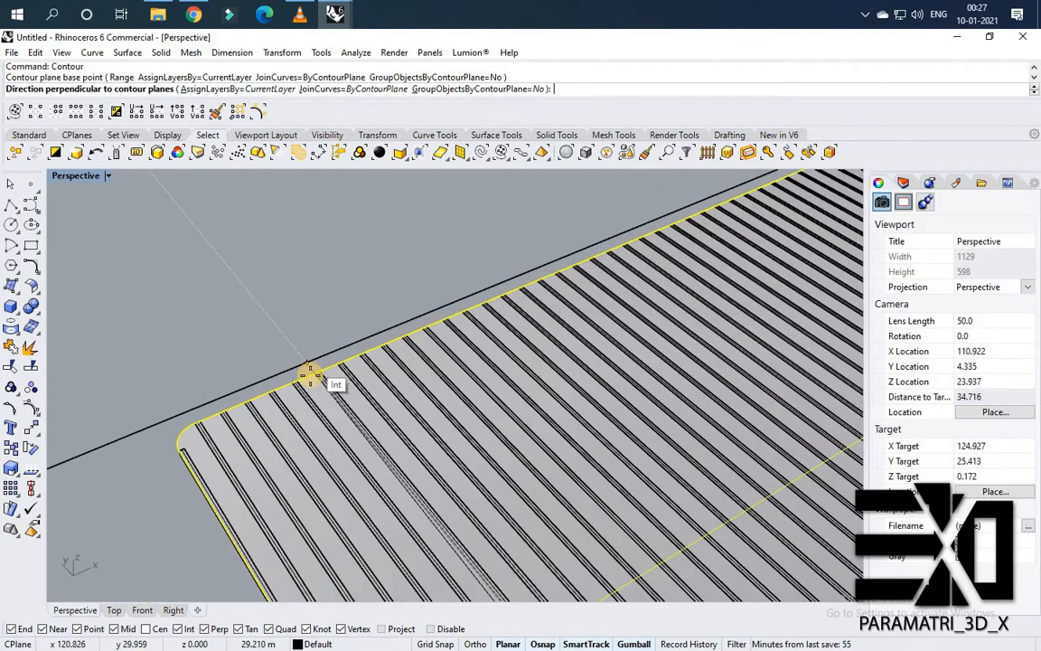
left_click(311, 367)
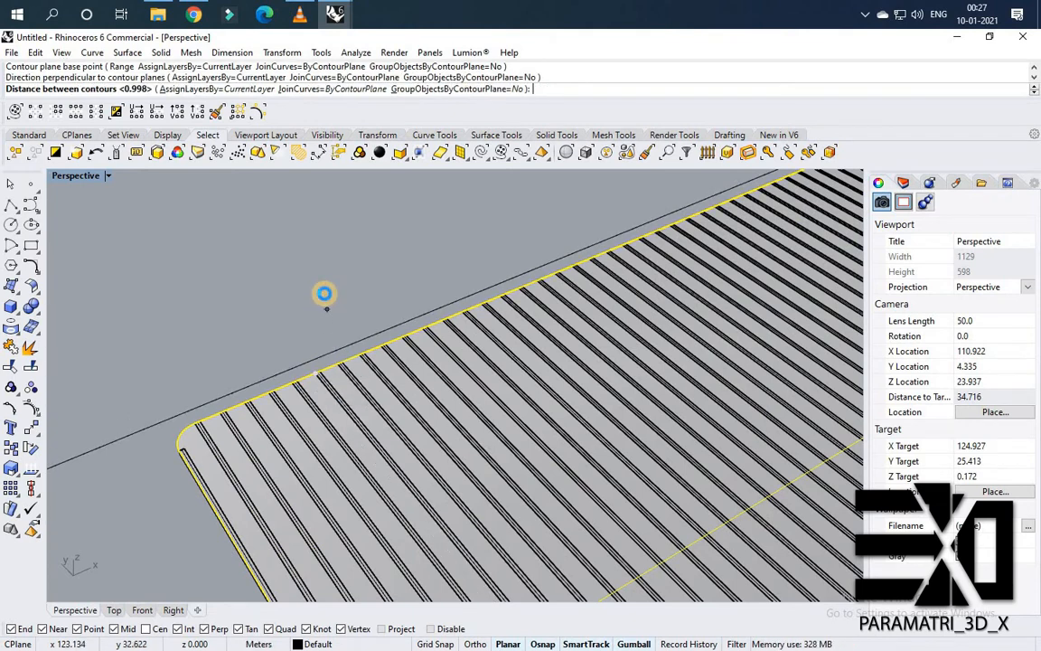
right_click(325, 294)
Extrude the new crosswise contour curves 0.2 m.
scroll(470, 432, "down", 3)
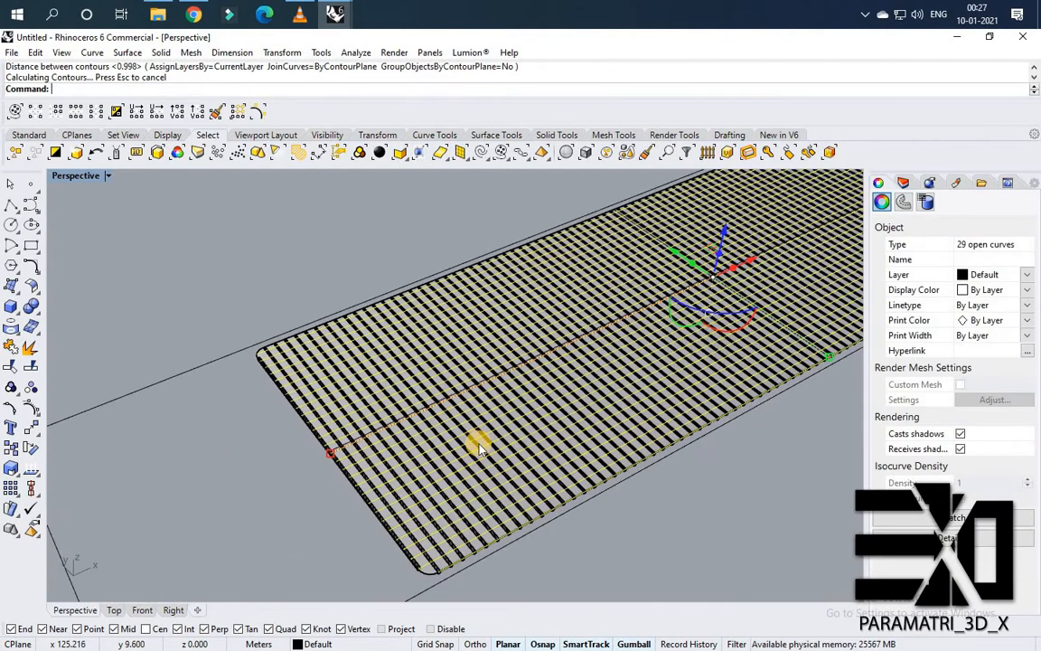
key("Return")
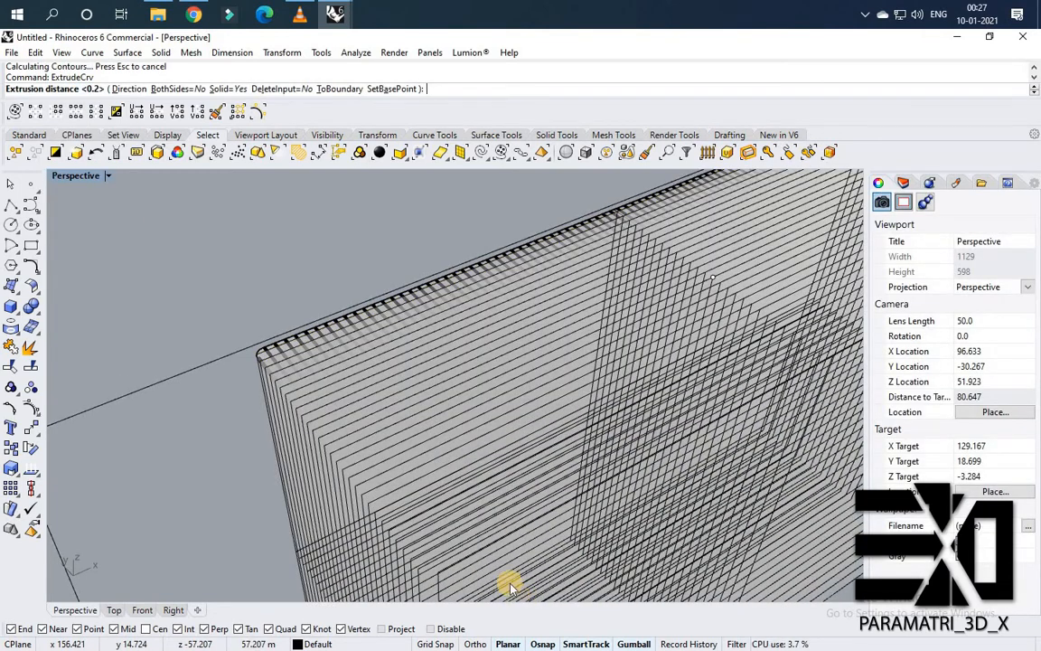
right_click(469, 542)
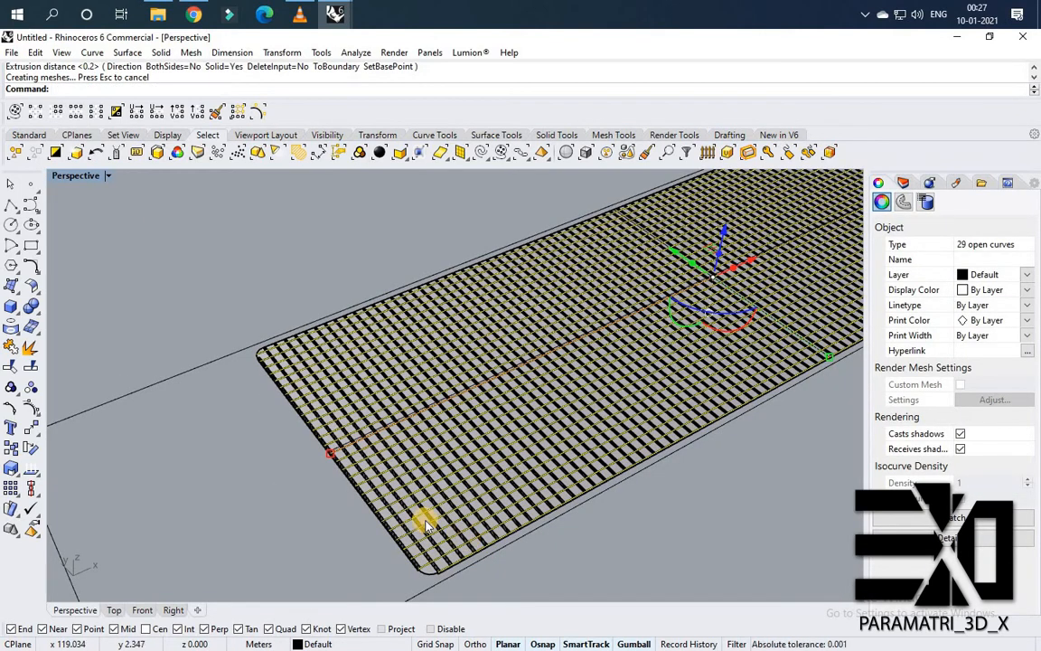
Delete the crosswise contour curves left after extruding them.
key("Delete")
scroll(463, 505, "down", 3)
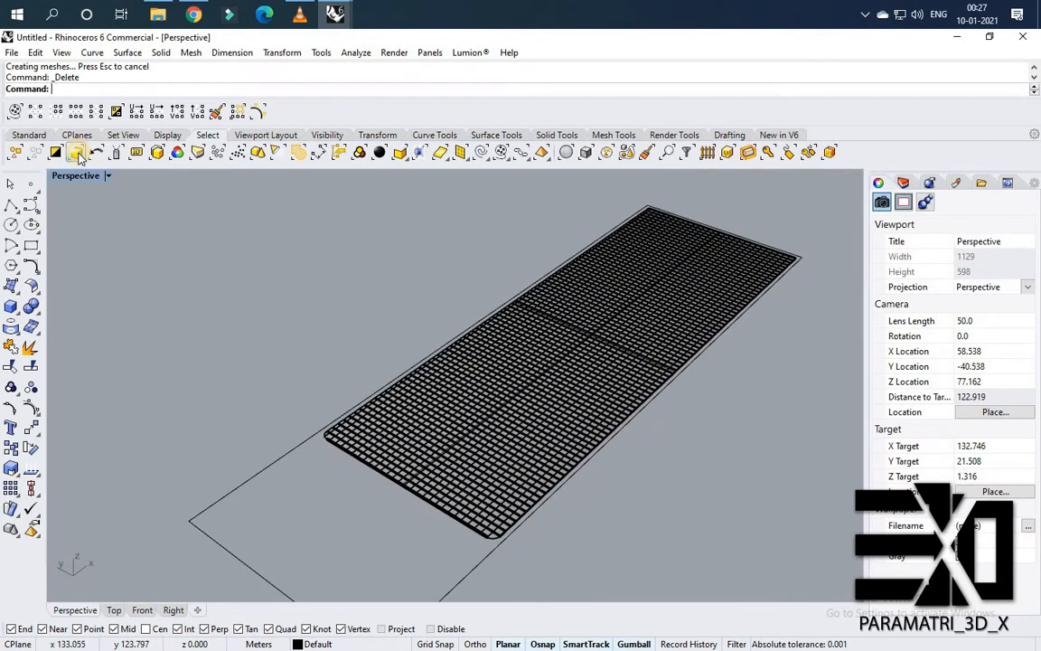
Reselect the 29 crosswise extrusions and offset them into solid slats 0.2 thick.
left_click(78, 158)
scroll(518, 540, "up", 2)
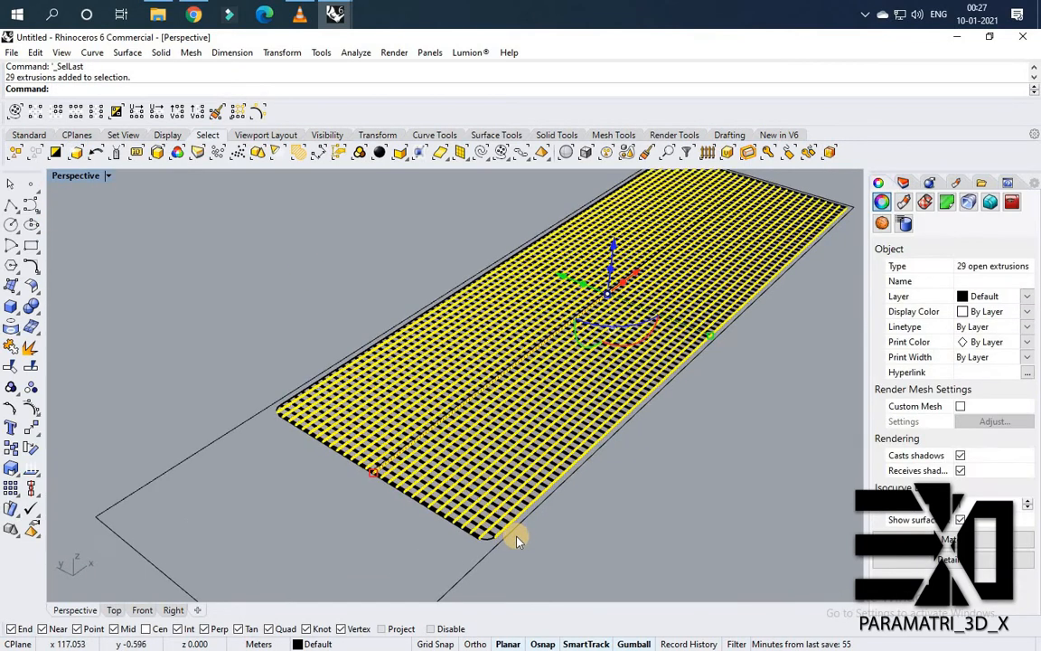
type("ffset")
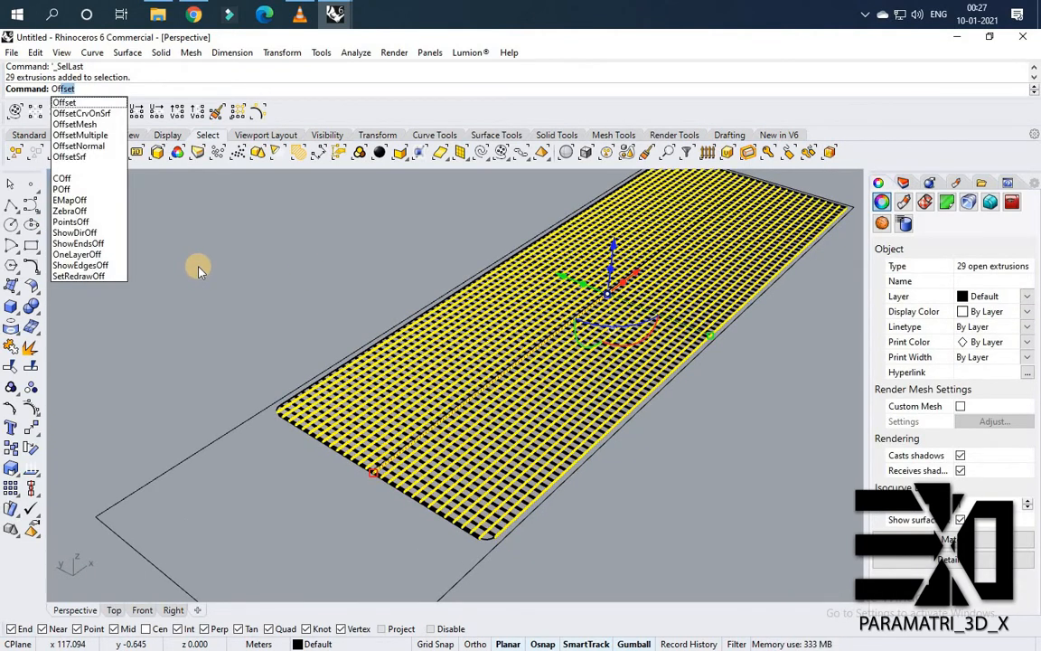
left_click(105, 159)
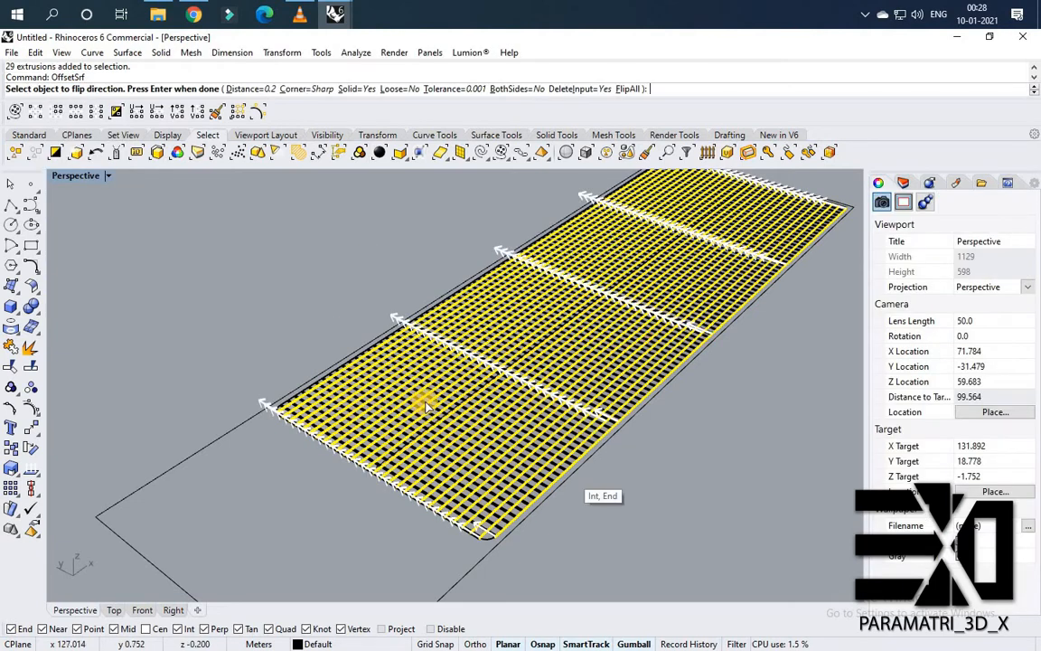
key("Return")
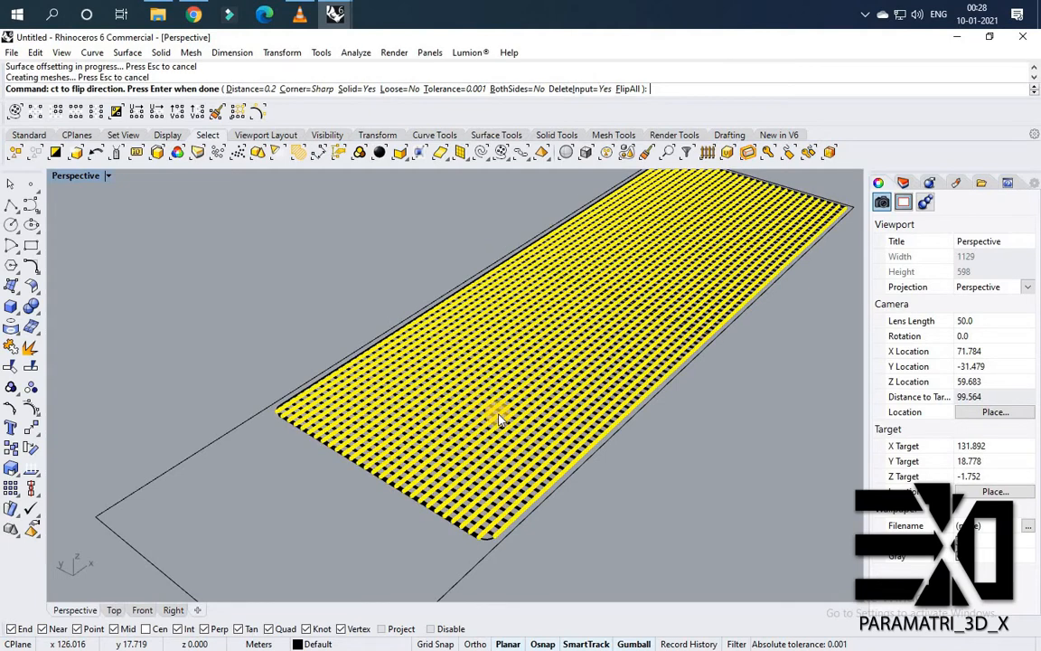
right_click_drag(379, 407, 347, 482)
key("Escape")
scroll(359, 497, "up", 8)
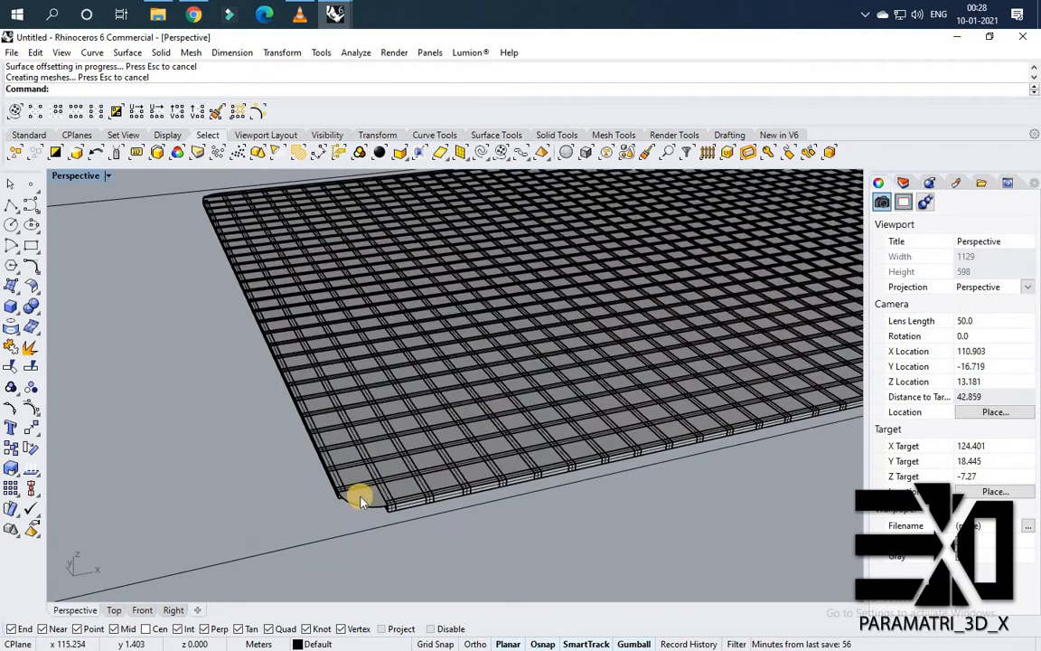
Offset the rounded base panel surface into a 0.2 thick solid, flipping the direction downward.
left_click(369, 502)
scroll(371, 503, "up", 2)
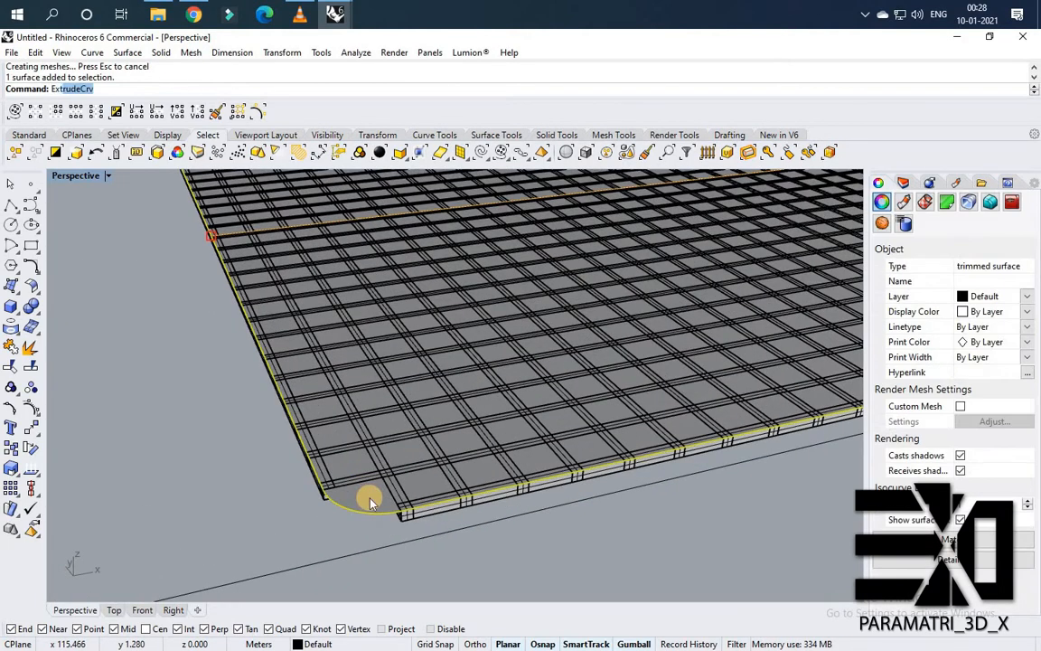
key("Return")
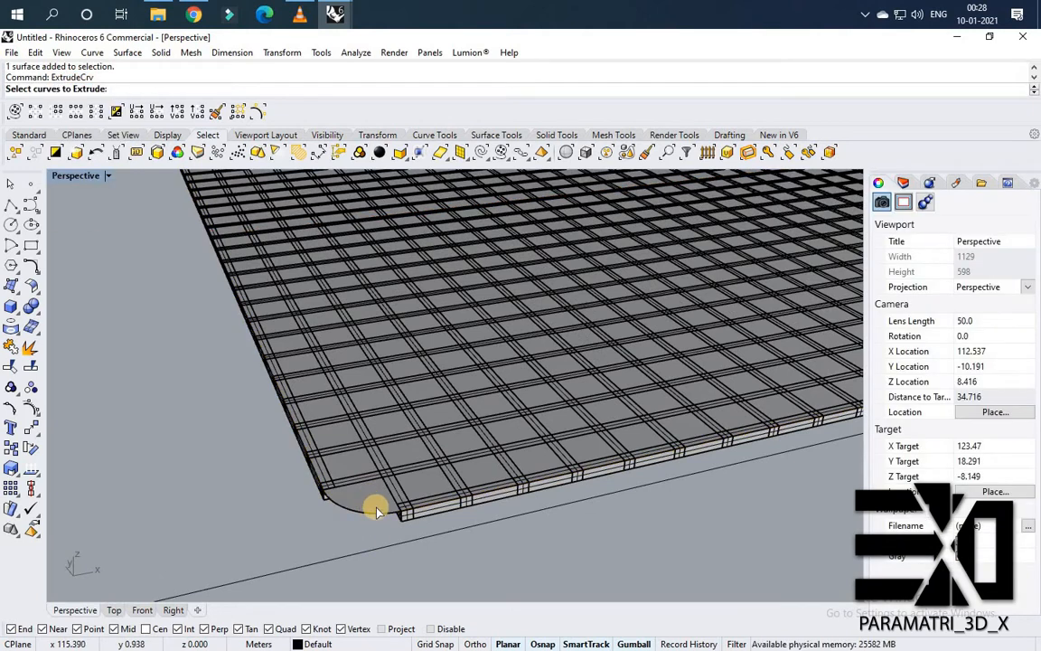
key("Escape")
left_click(376, 509)
type("O")
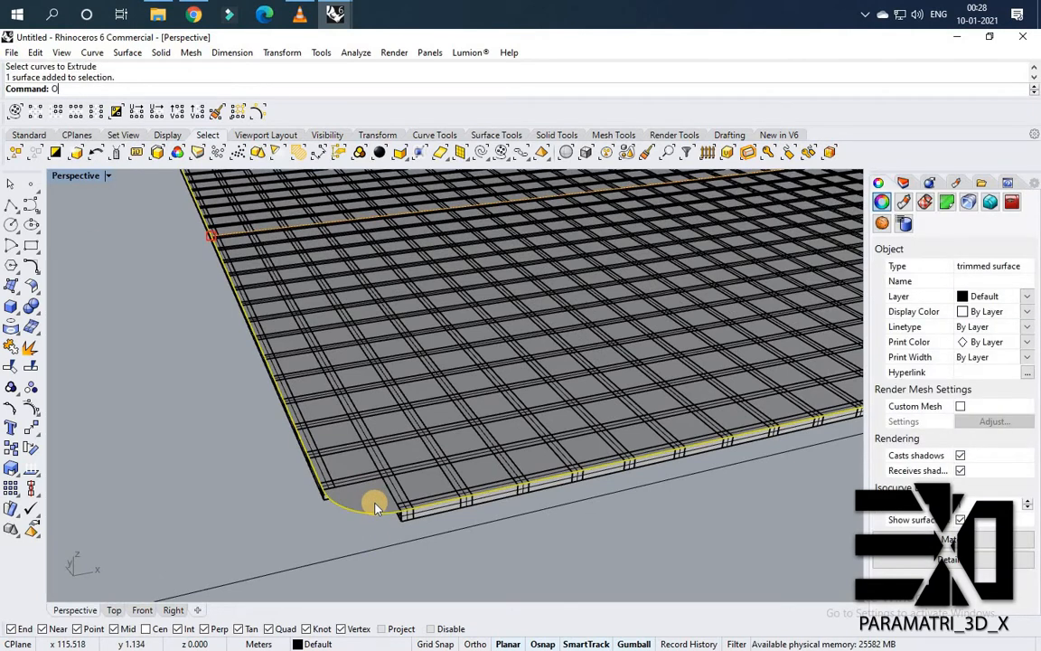
type("ffset")
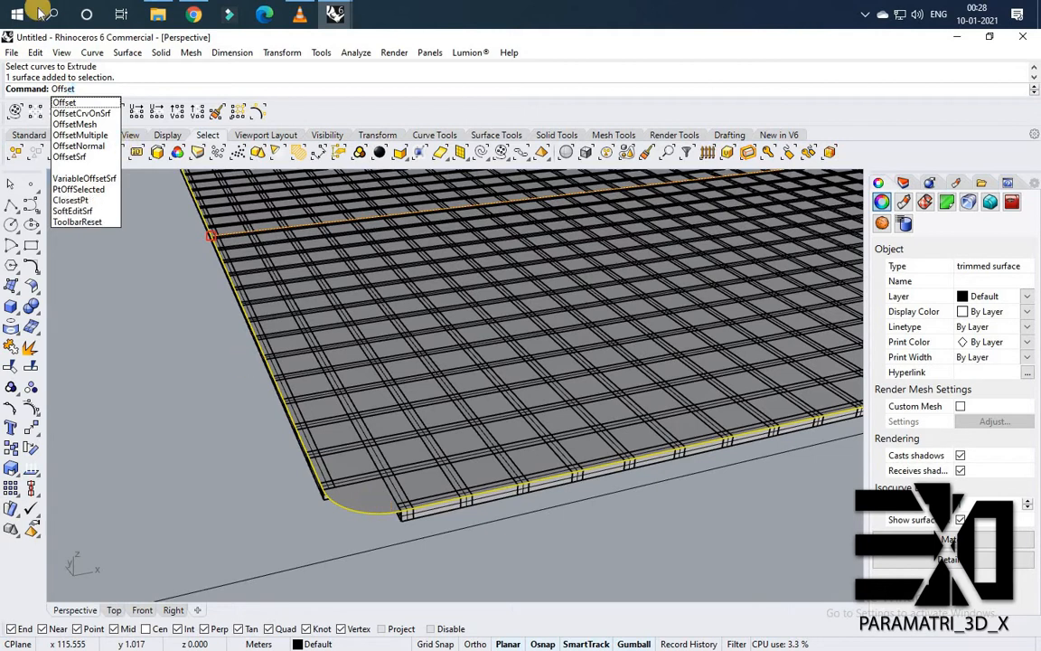
left_click(69, 157)
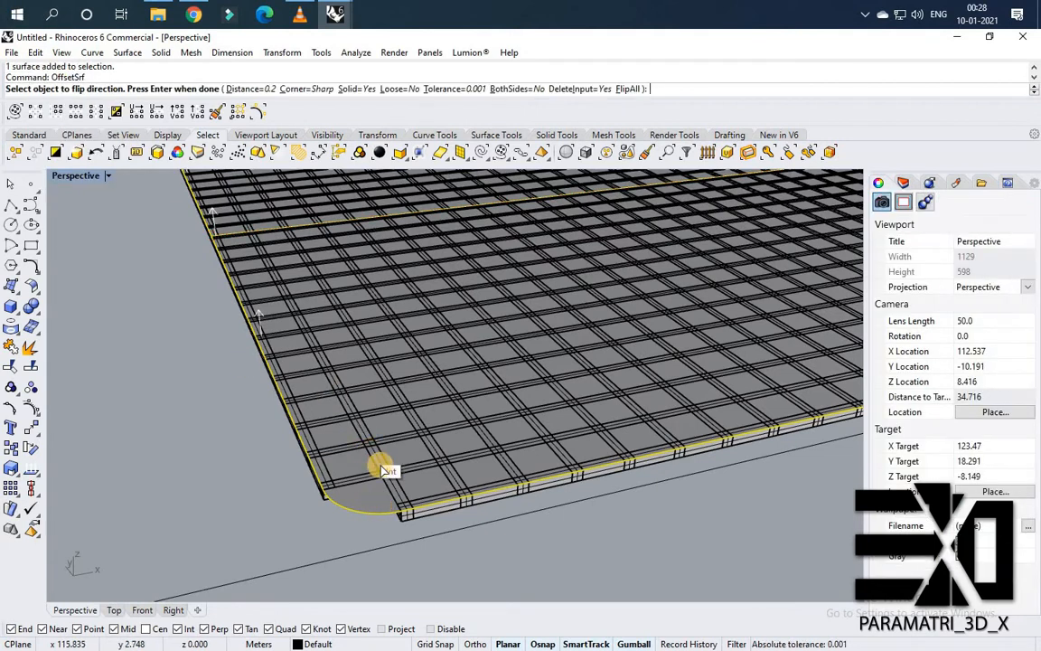
scroll(370, 429, "down", 6)
right_click_drag(458, 384, 504, 274)
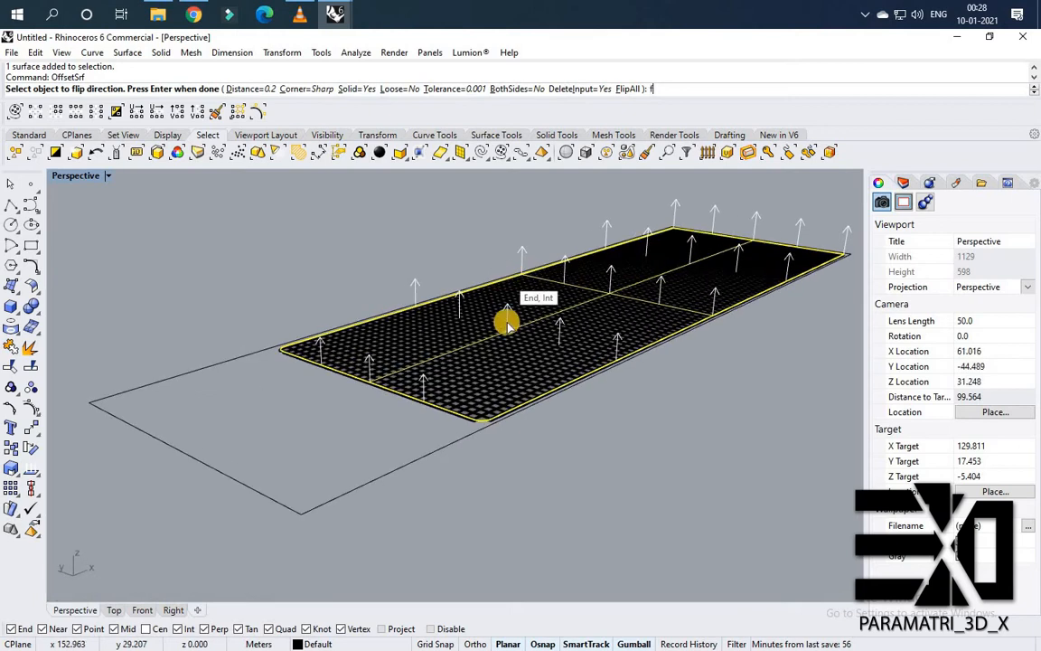
type("f")
key("Return")
scroll(509, 398, "up", 3)
right_click_drag(476, 398, 468, 456)
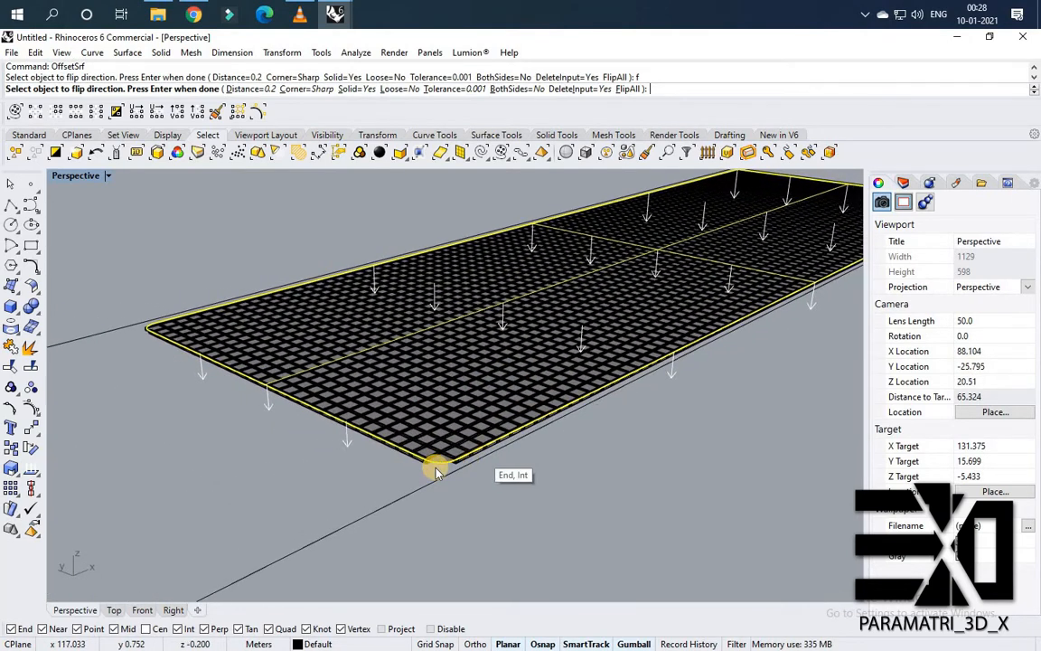
key("Return")
scroll(452, 465, "up", 3)
Scale the base panel solid in one direction with Scale1D using two reference points to thin it.
left_click(435, 468)
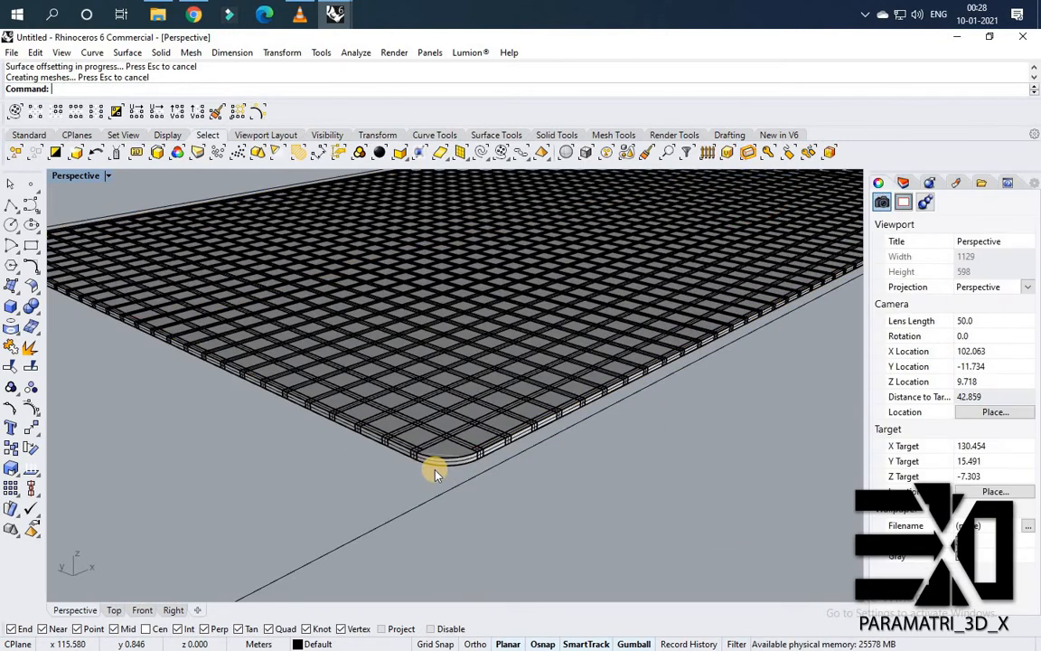
scroll(461, 462, "up", 8)
left_click(507, 454)
scroll(507, 454, "up", 8)
scroll(506, 456, "down", 8)
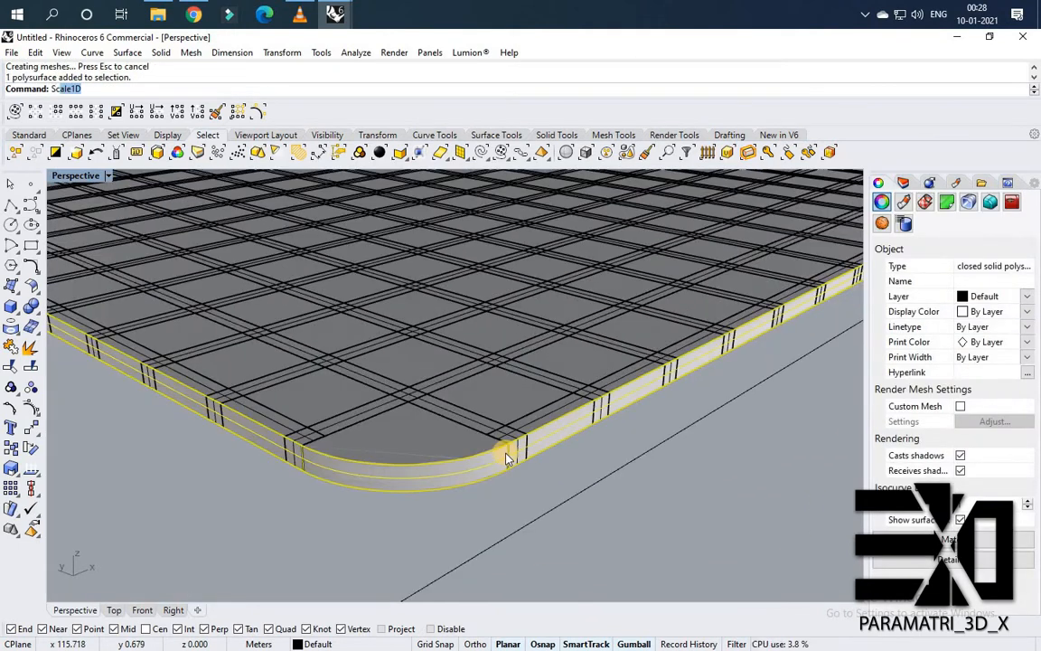
key("Return")
left_click(508, 455)
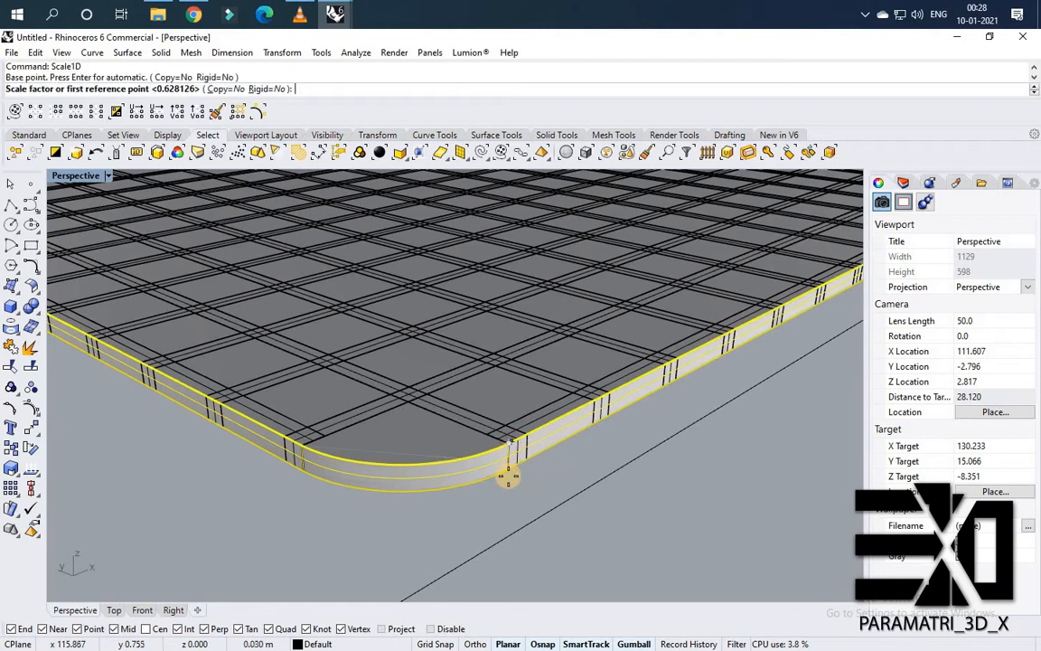
left_click(504, 456)
left_click(437, 431)
key("Escape")
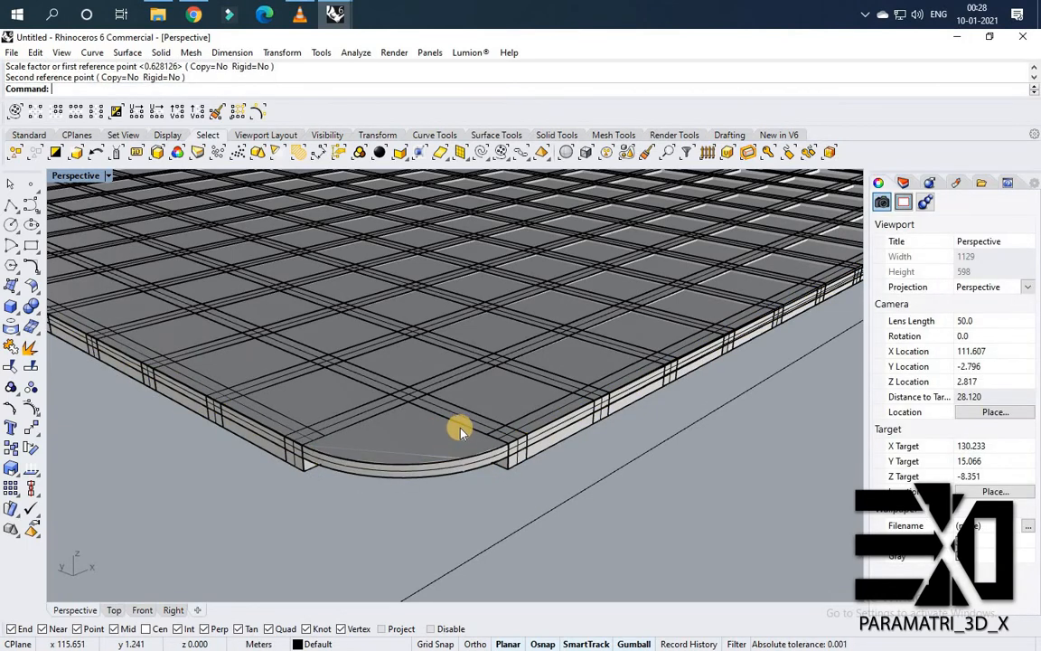
Hide the base panel solid and the panel's outline curve.
scroll(448, 427, "down", 3)
scroll(457, 432, "down", 4)
scroll(398, 437, "up", 4)
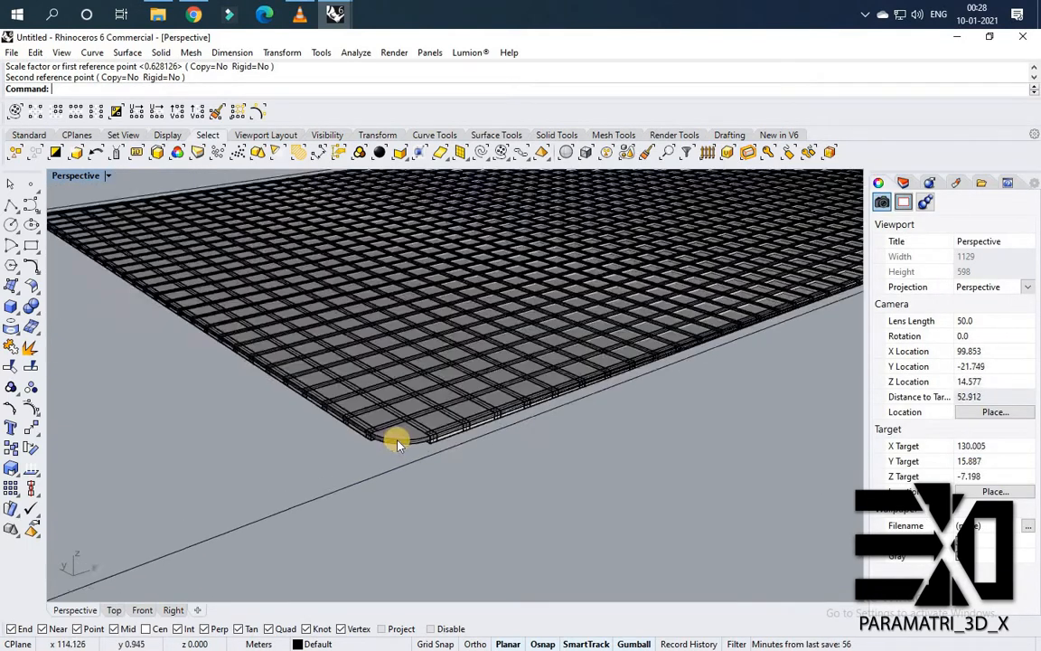
left_click(421, 425)
middle_click(404, 418)
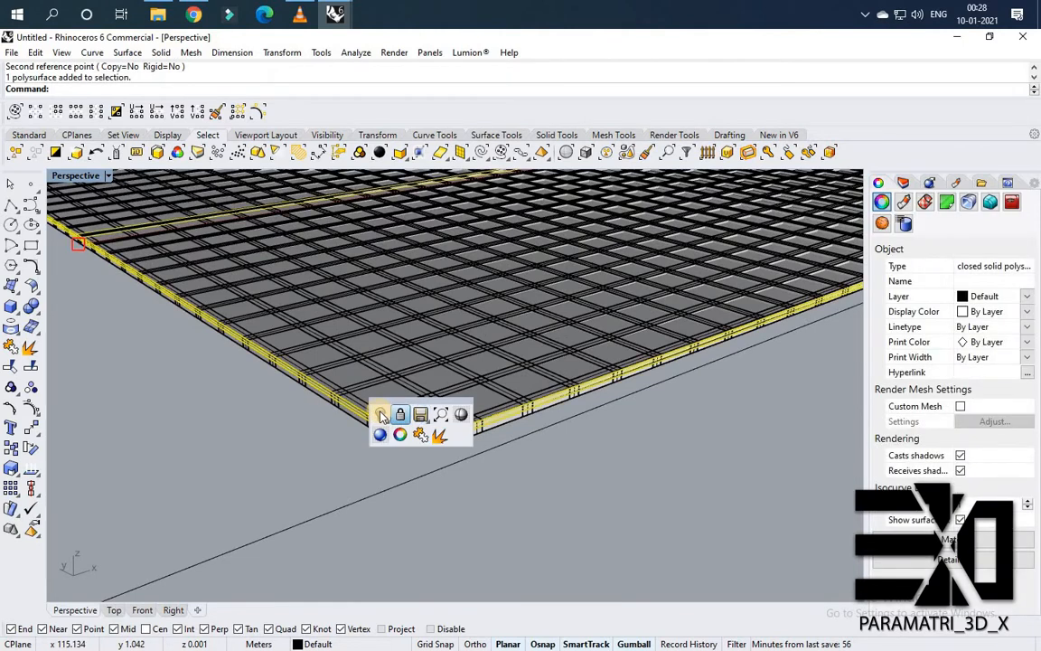
left_click(429, 419)
scroll(400, 456, "down", 4)
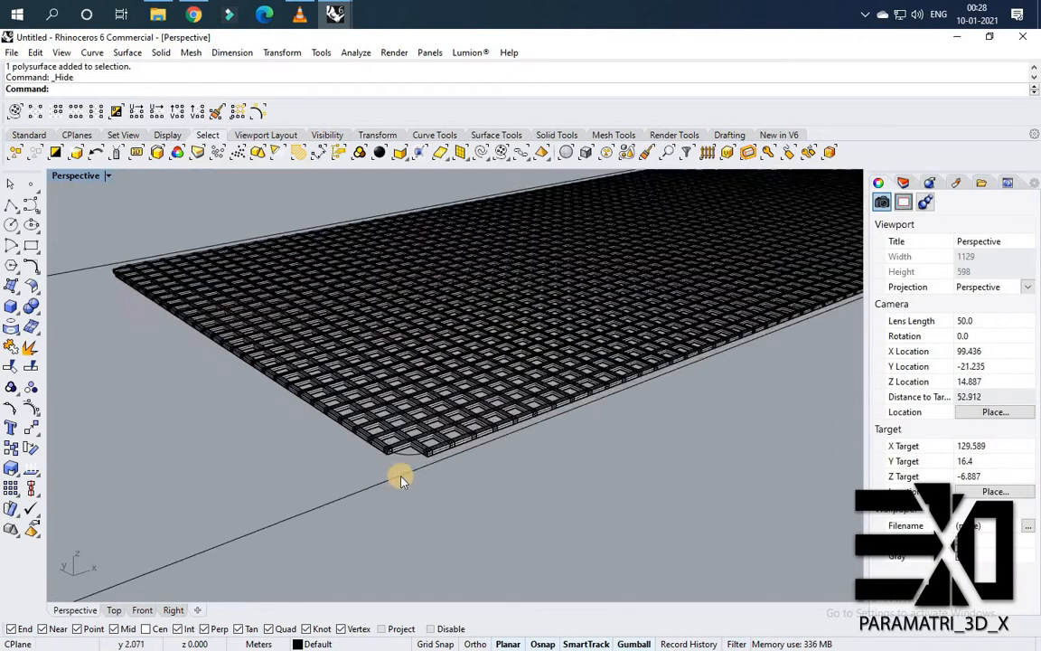
scroll(400, 474, "up", 4)
left_click(363, 462)
middle_click(363, 462)
left_click(422, 489)
scroll(489, 436, "down", 12)
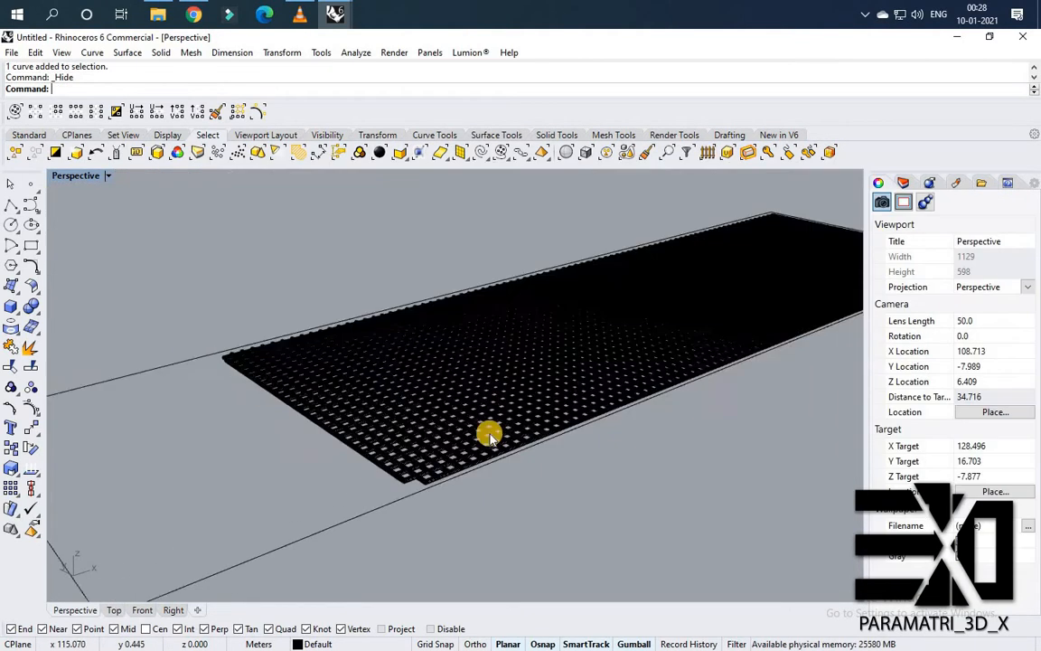
Window-select all the slat solids and group them.
right_click_drag(425, 444, 327, 348)
scroll(327, 348, "down", 2)
left_click_drag(323, 340, 774, 527)
key("ctrl+g")
scroll(461, 507, "up", 8)
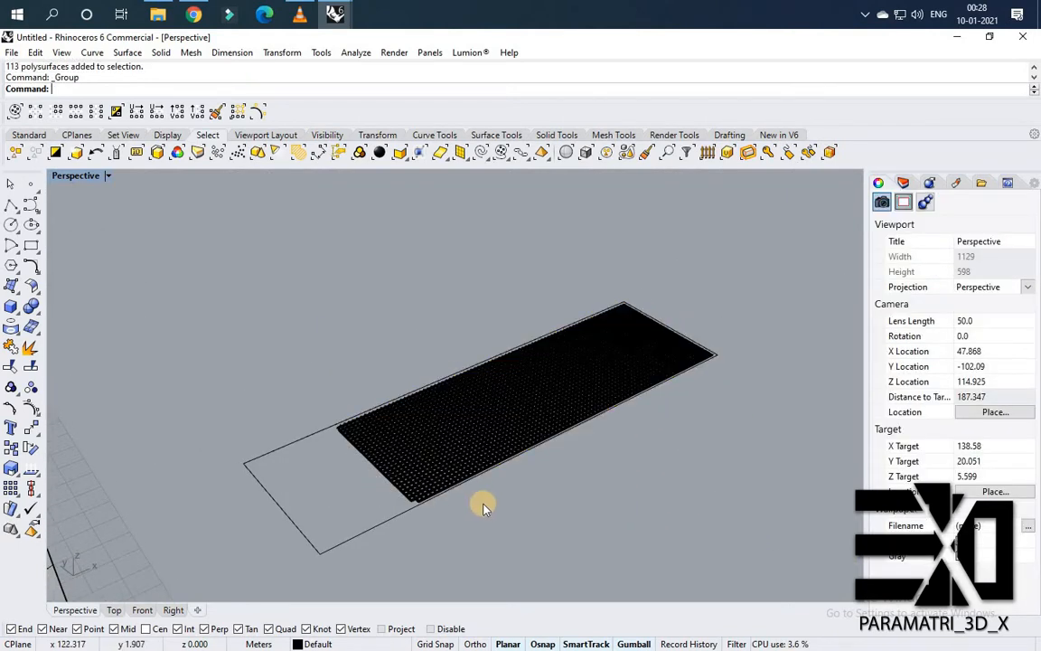
Show the hidden base panel solid and outline curve again.
scroll(459, 520, "up", 3)
middle_click(460, 518)
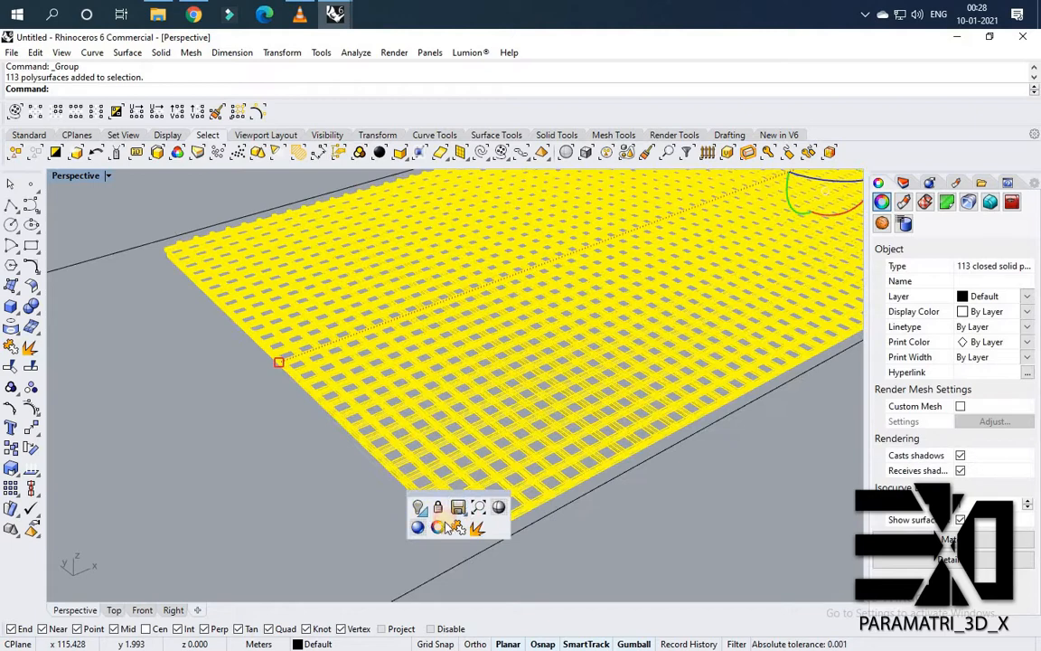
left_click(426, 512)
left_click(445, 534)
scroll(470, 511, "down", 2)
key("Escape")
scroll(456, 486, "up", 6)
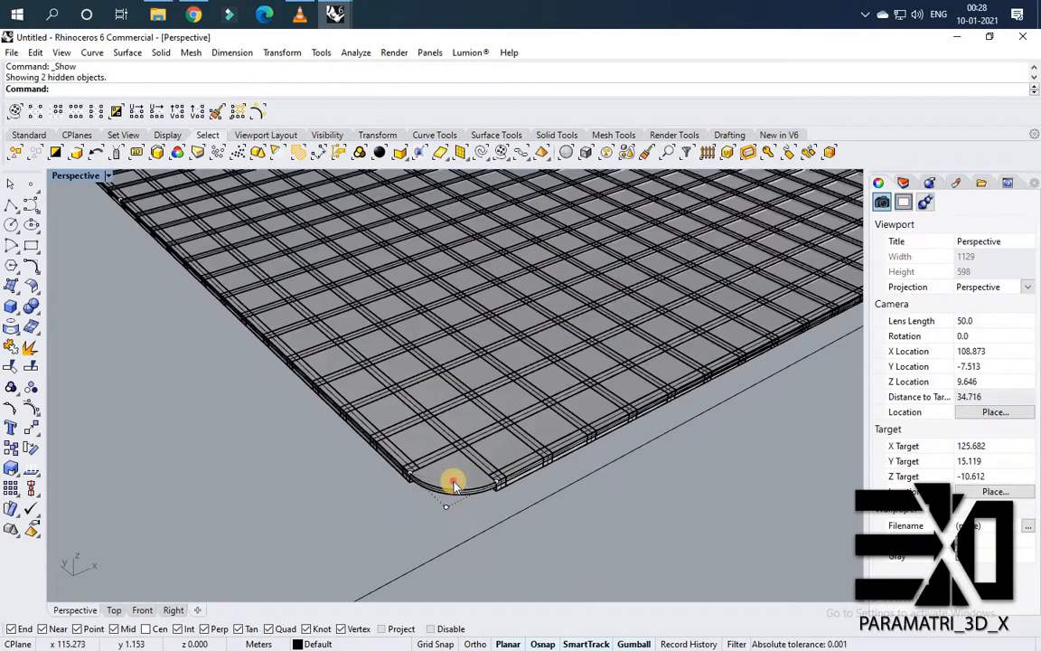
Move the grouped slats from a slat corner to the base panel's edge point.
scroll(456, 485, "up", 2)
left_click(534, 473)
key("Escape")
scroll(520, 460, "up", 3)
left_click(504, 421)
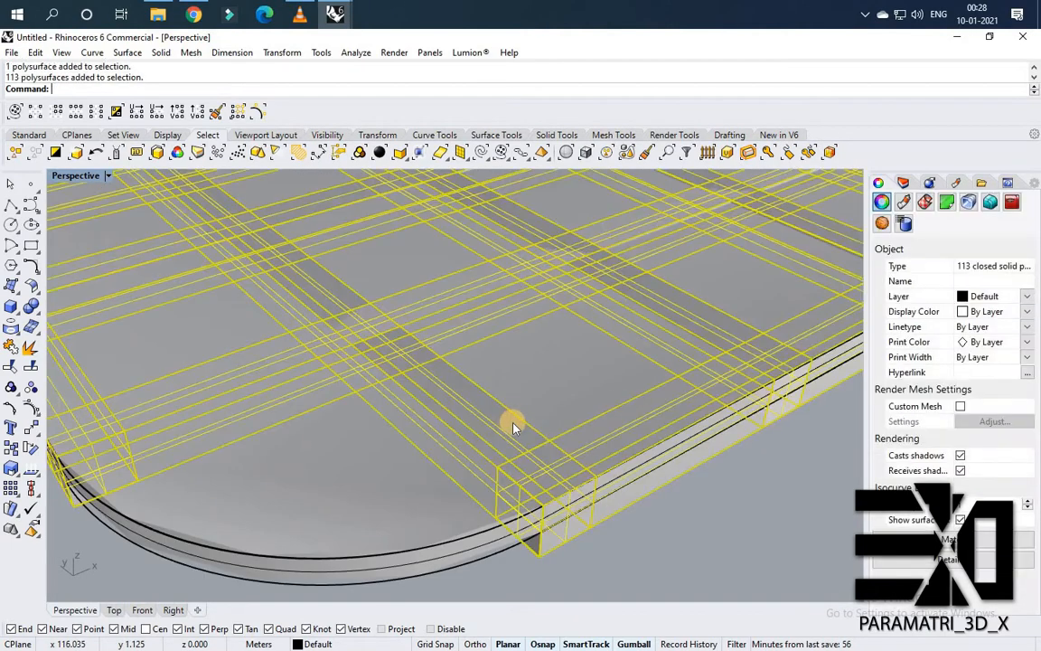
type("M")
key("Return")
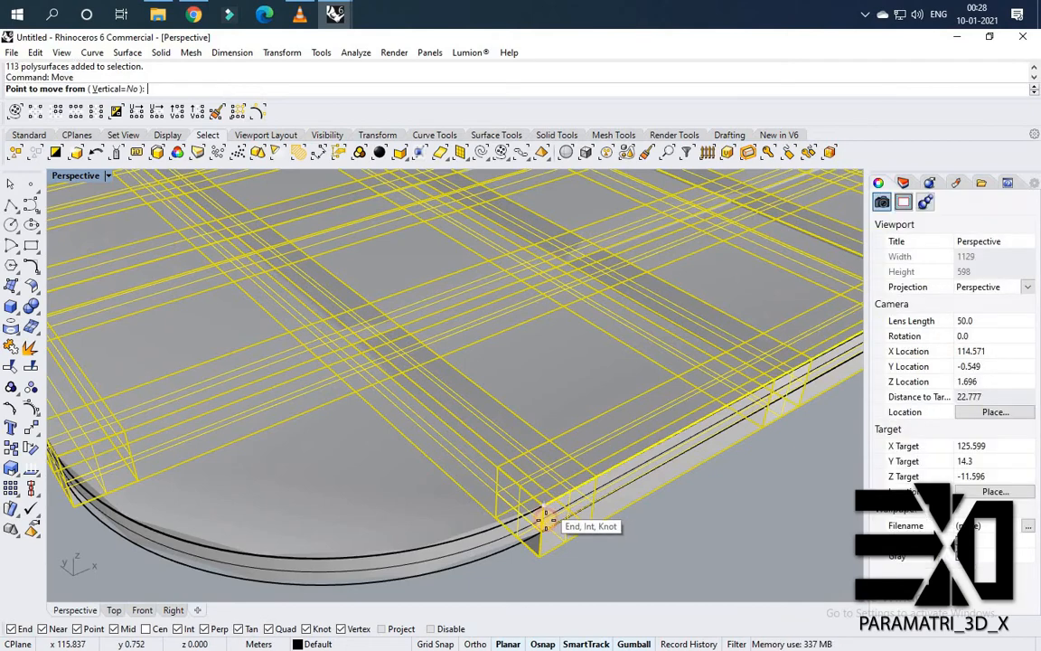
left_click(542, 520)
left_click(556, 522)
scroll(481, 504, "down", 8)
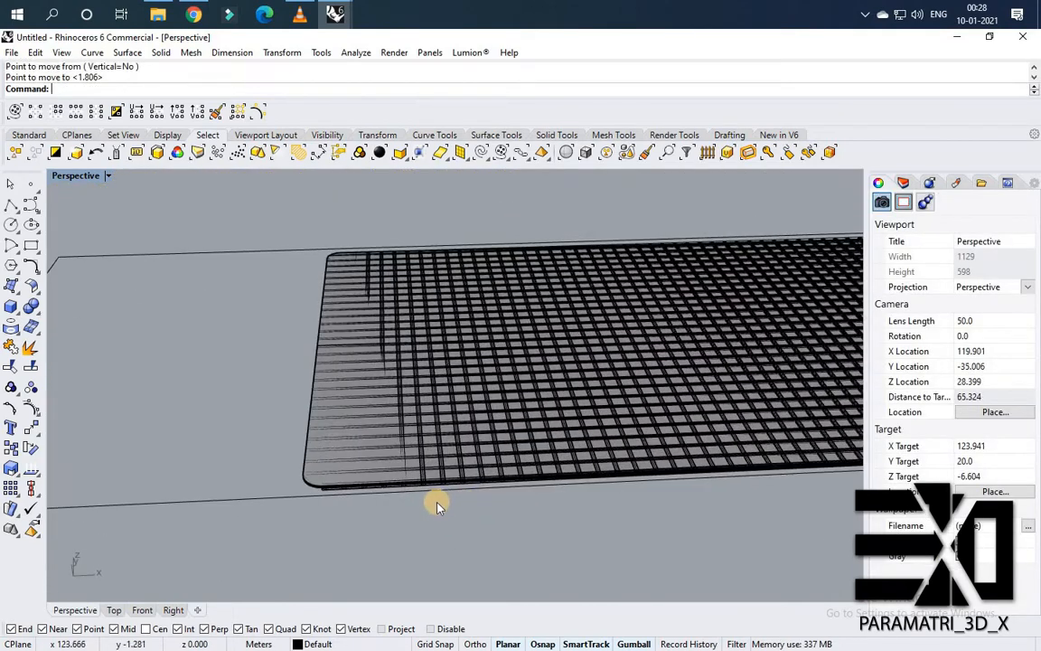
Create a planar surface from the flattened rectangular outline around the panel.
scroll(455, 501, "down", 6)
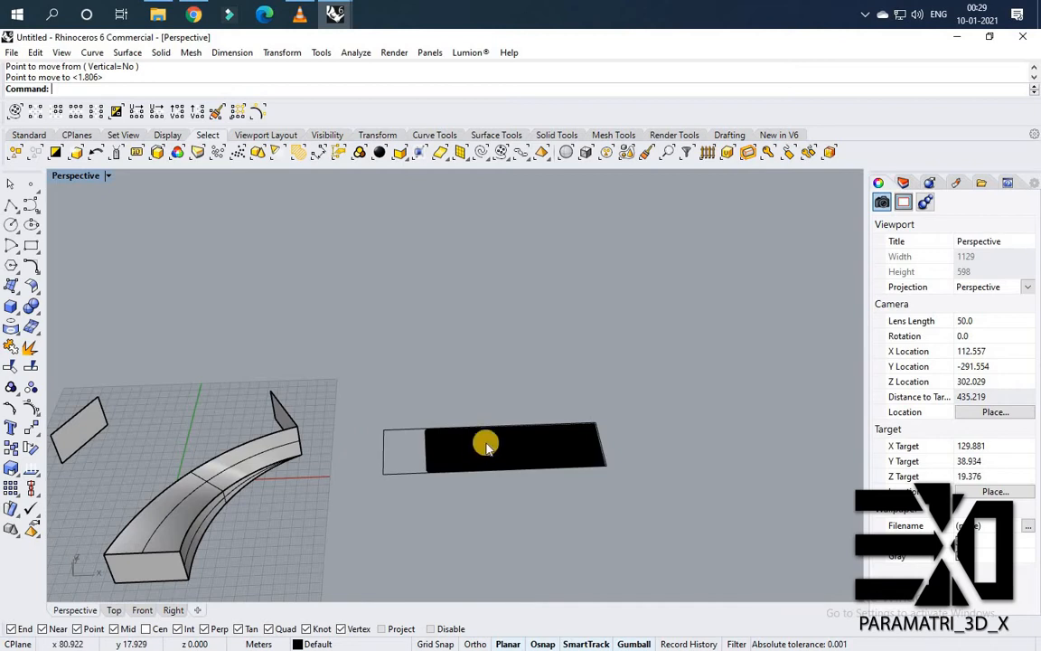
scroll(484, 442, "up", 6)
left_click(458, 500)
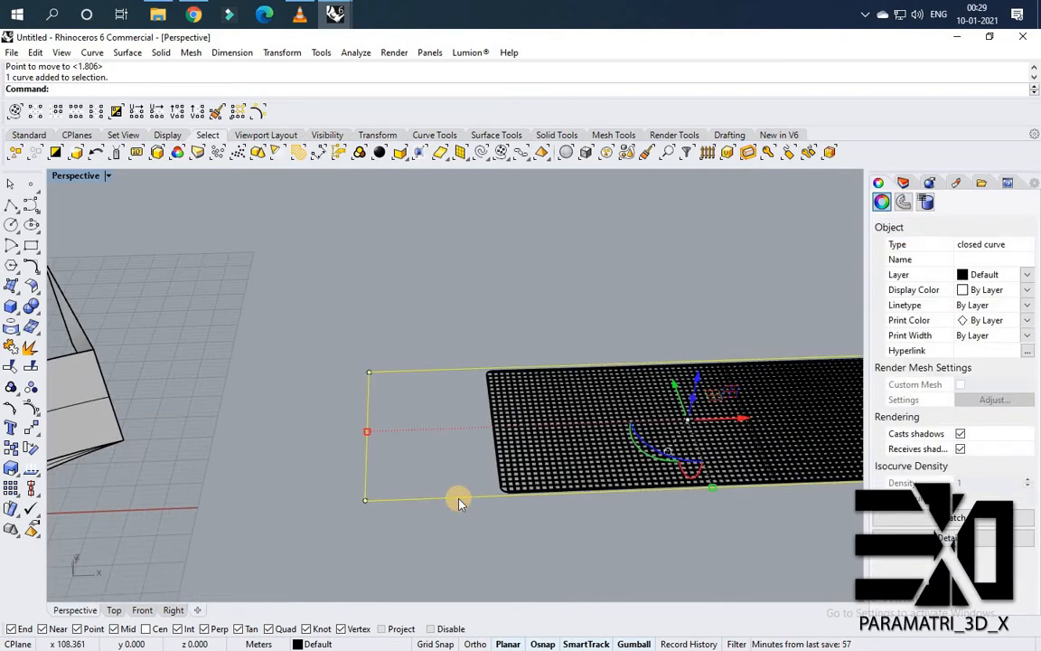
key("Return")
scroll(506, 453, "down", 3)
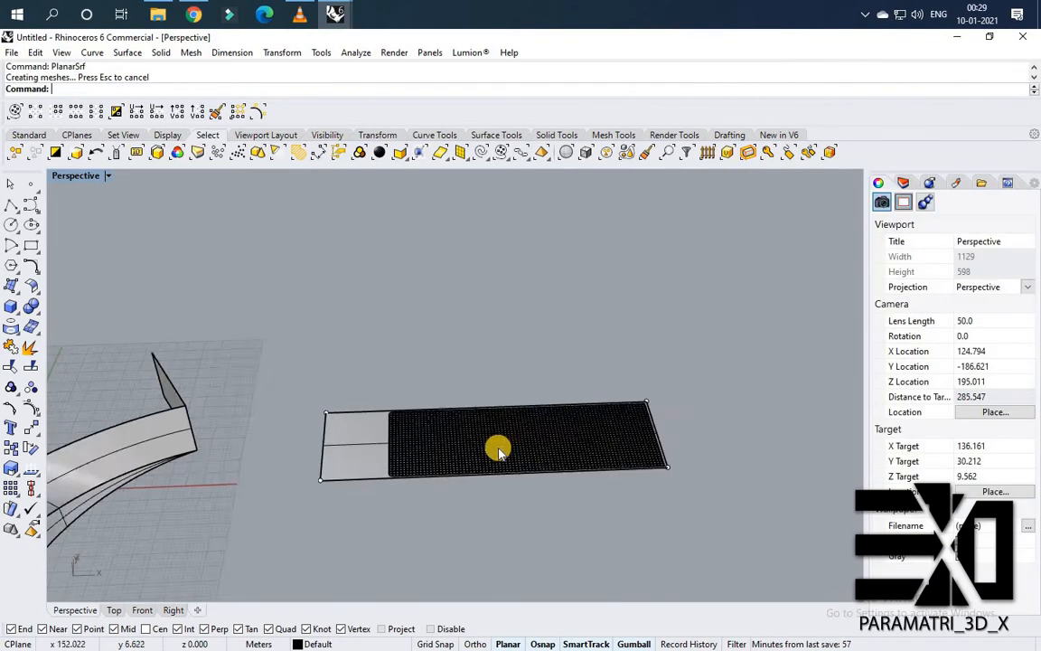
Flow the grouped slats from the flat planar surface onto the curved wall panel's top surface with FlowAlongSrf, matching corner edges.
scroll(495, 448, "up", 1)
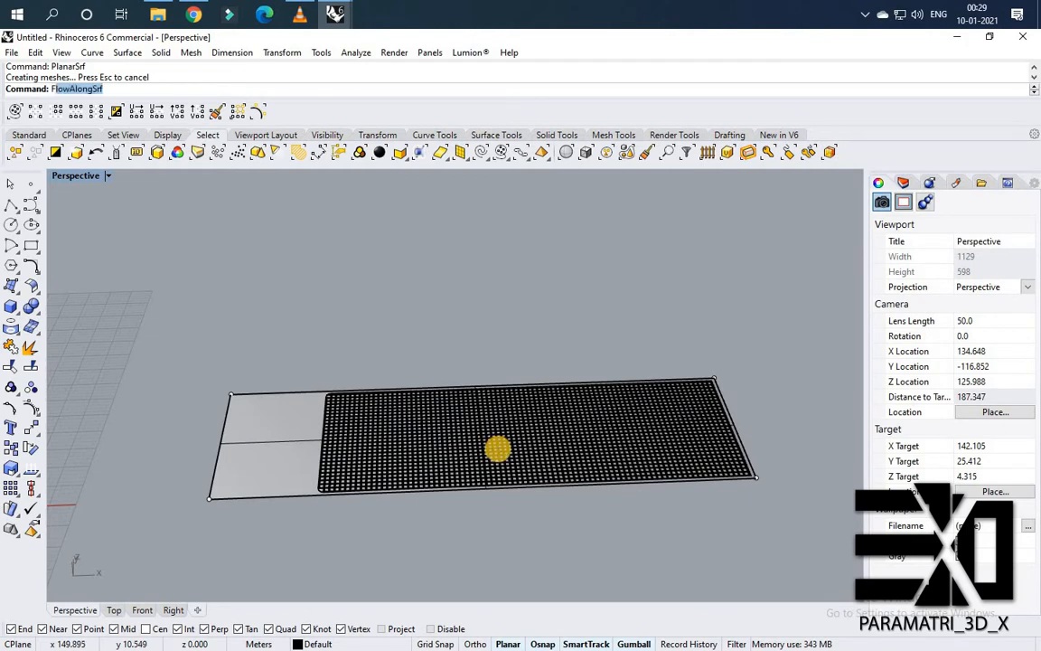
key("Escape")
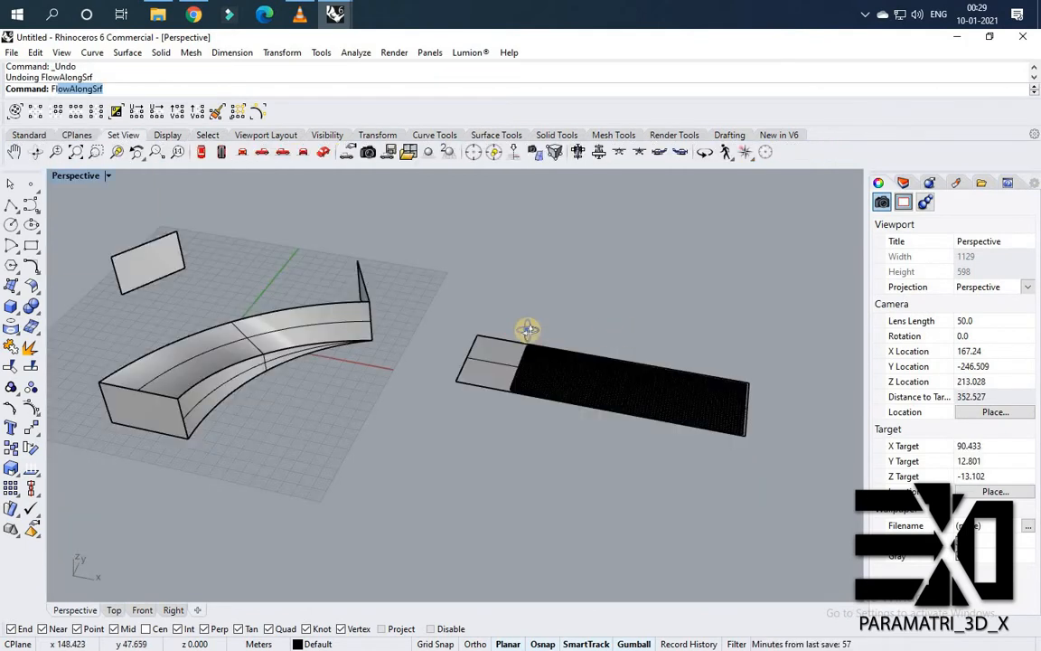
key("Return")
right_click_drag(528, 332, 592, 364)
scroll(592, 365, "up", 3)
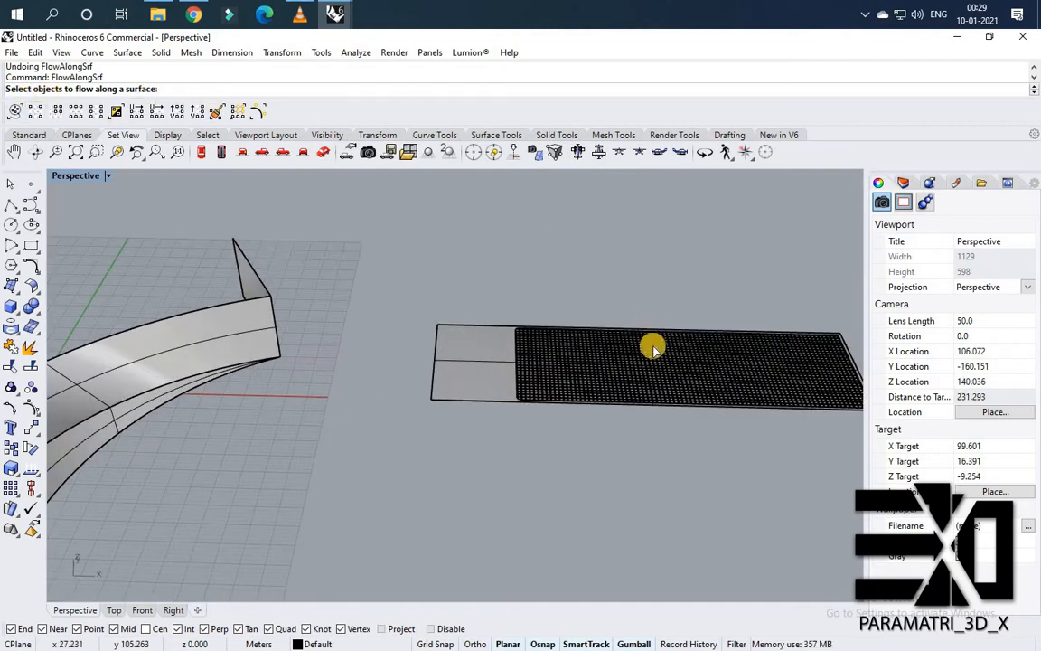
left_click(517, 395)
scroll(520, 402, "up", 5)
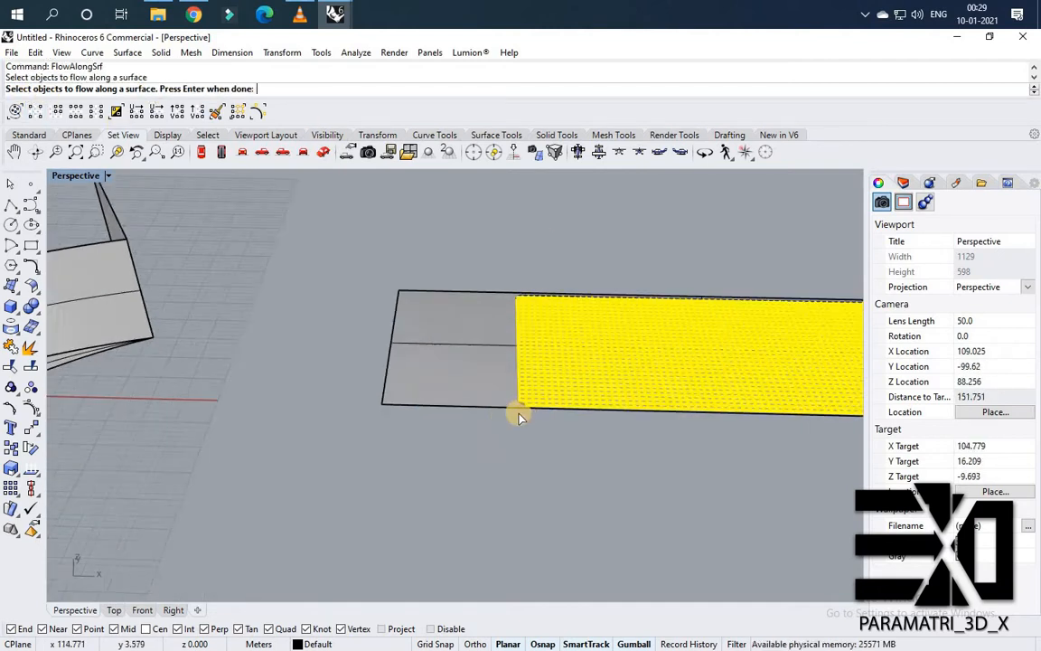
scroll(520, 409, "up", 3)
left_click(484, 398)
scroll(443, 353, "down", 10)
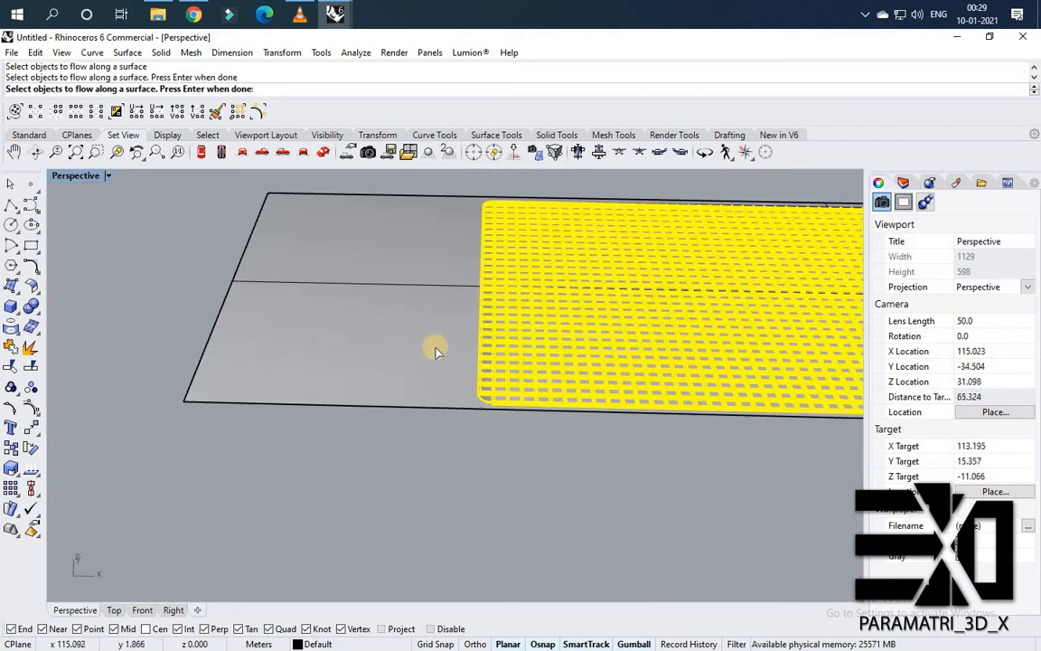
key("Return")
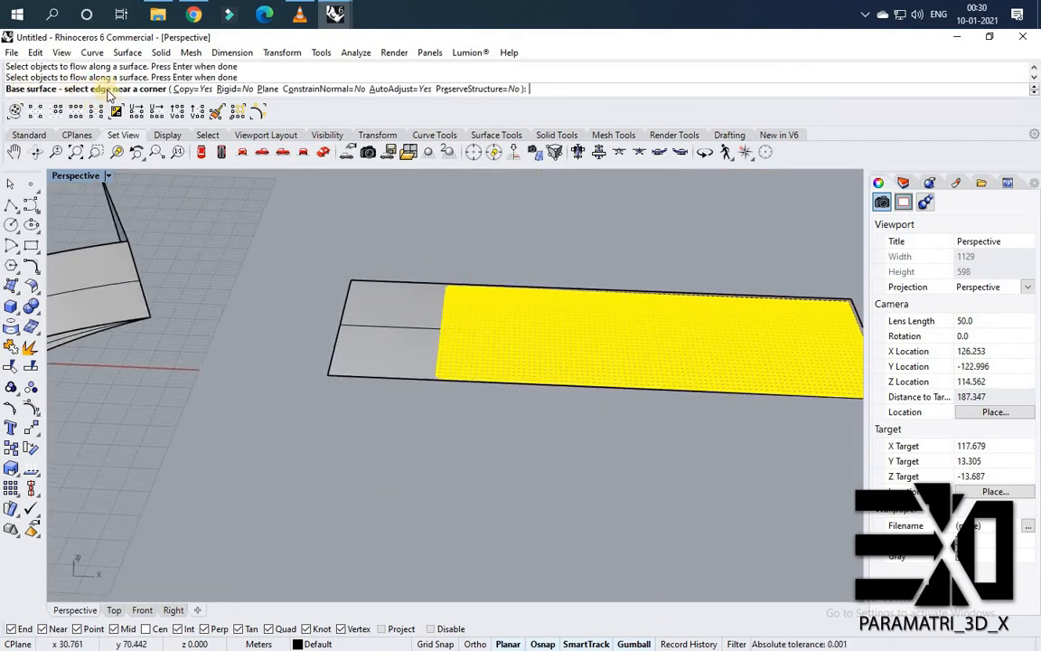
scroll(375, 276, "up", 6)
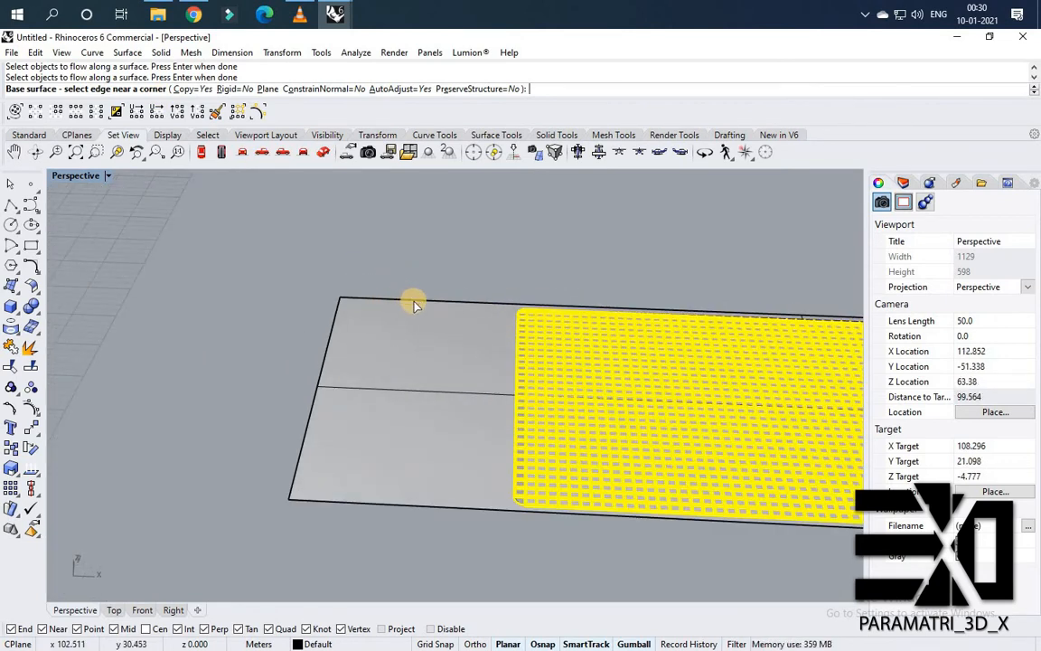
left_click(520, 295)
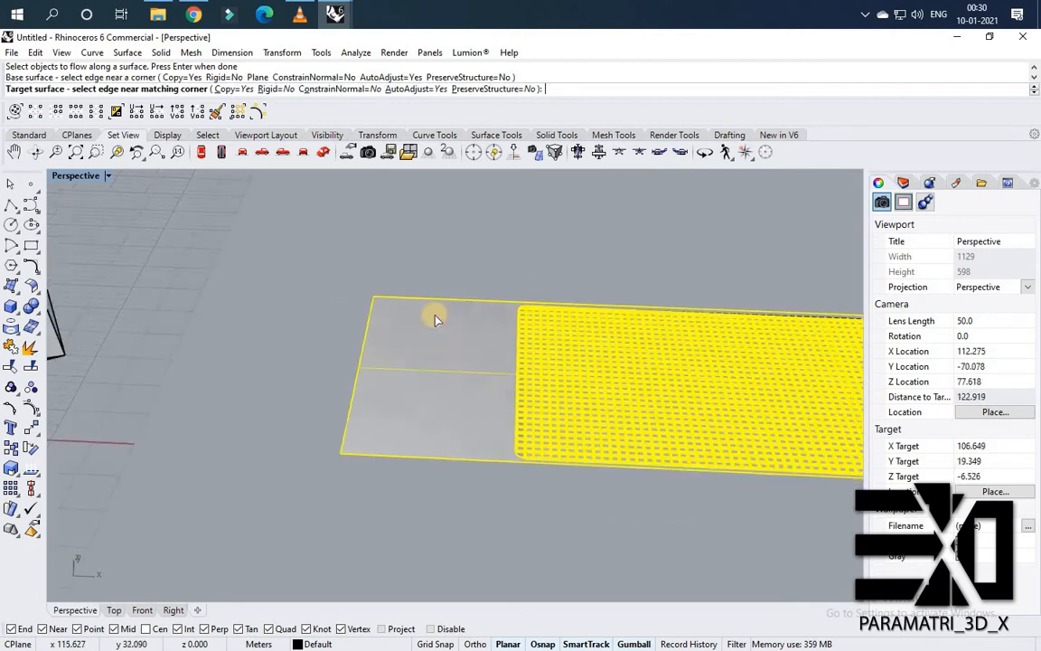
scroll(163, 361, "down", 6)
scroll(122, 380, "up", 4)
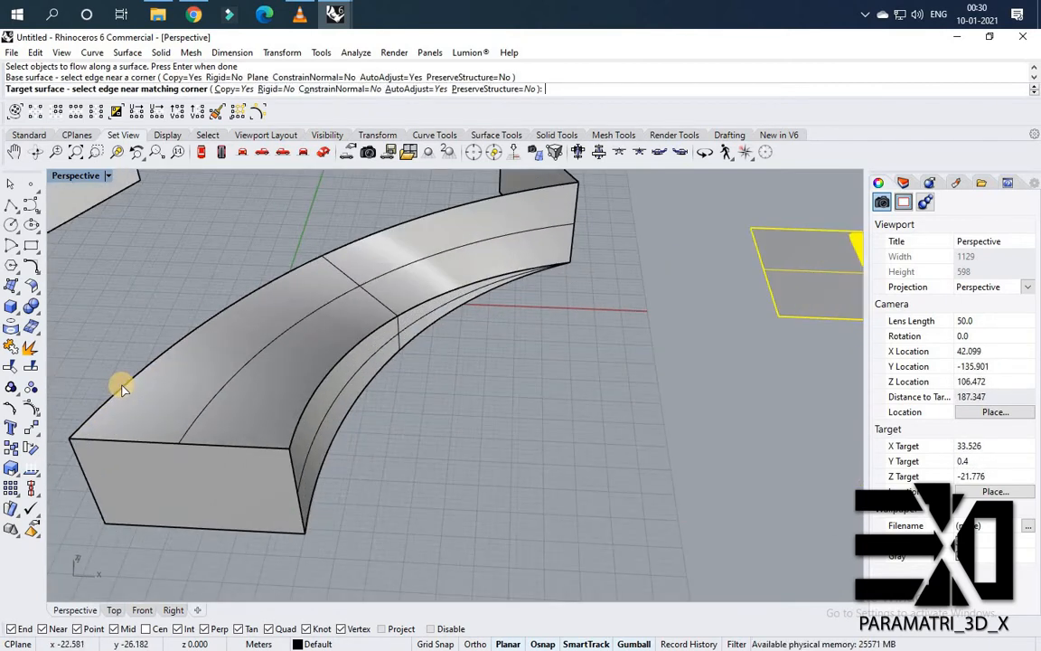
left_click(120, 387)
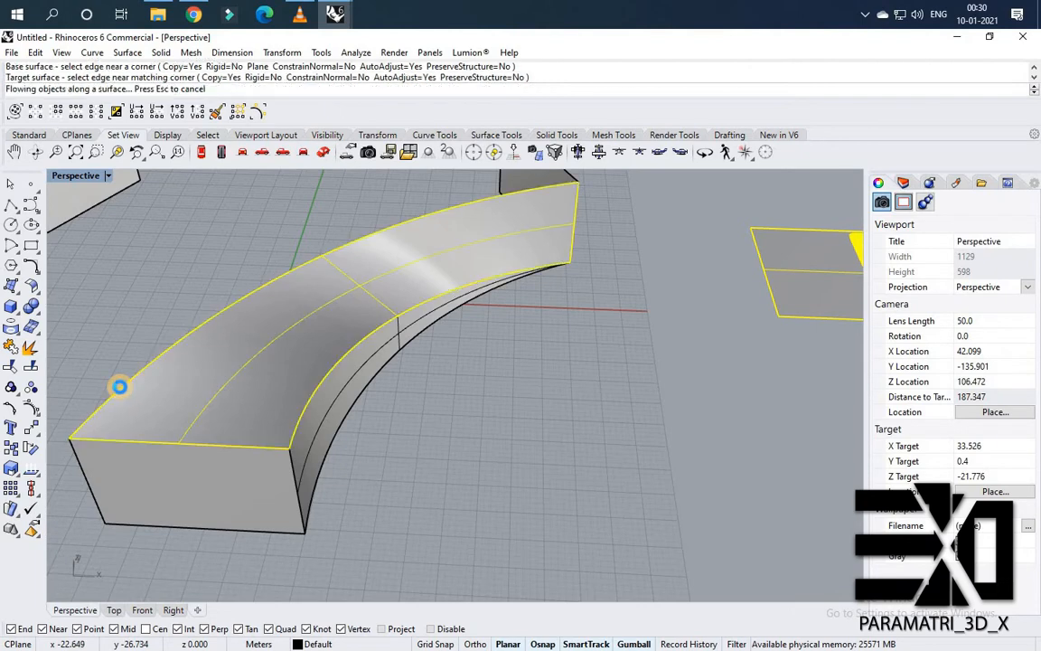
Hide the flowed slats and the extra panel solid on the curved wall.
scroll(268, 377, "up", 5)
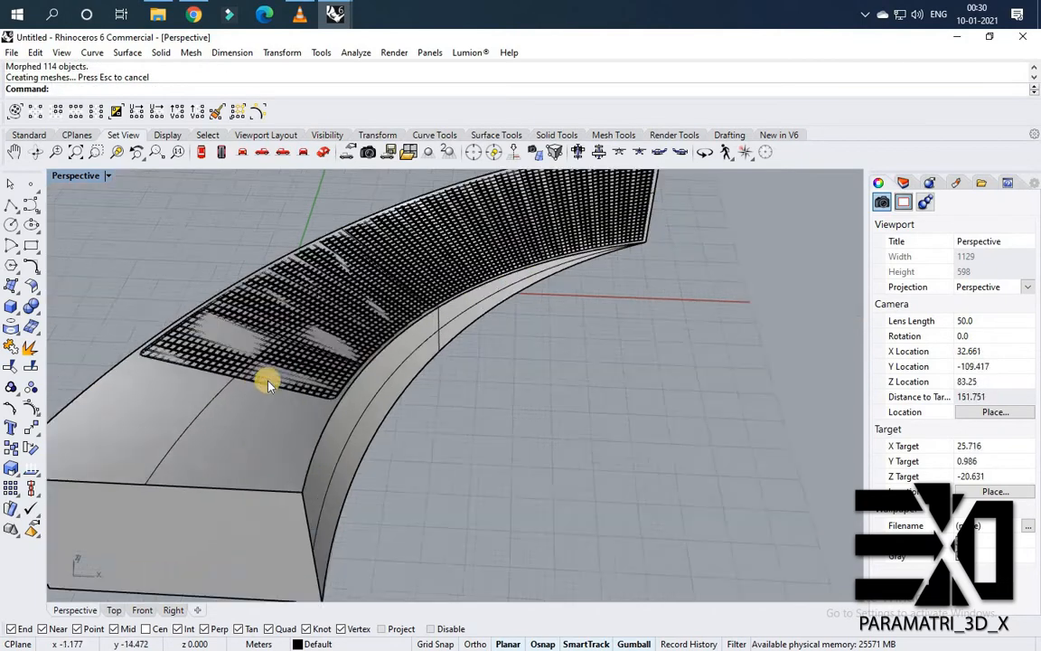
scroll(307, 395, "down", 6)
right_click_drag(352, 393, 246, 369)
scroll(246, 369, "down", 6)
scroll(250, 372, "up", 4)
left_click(251, 371)
middle_click(208, 362)
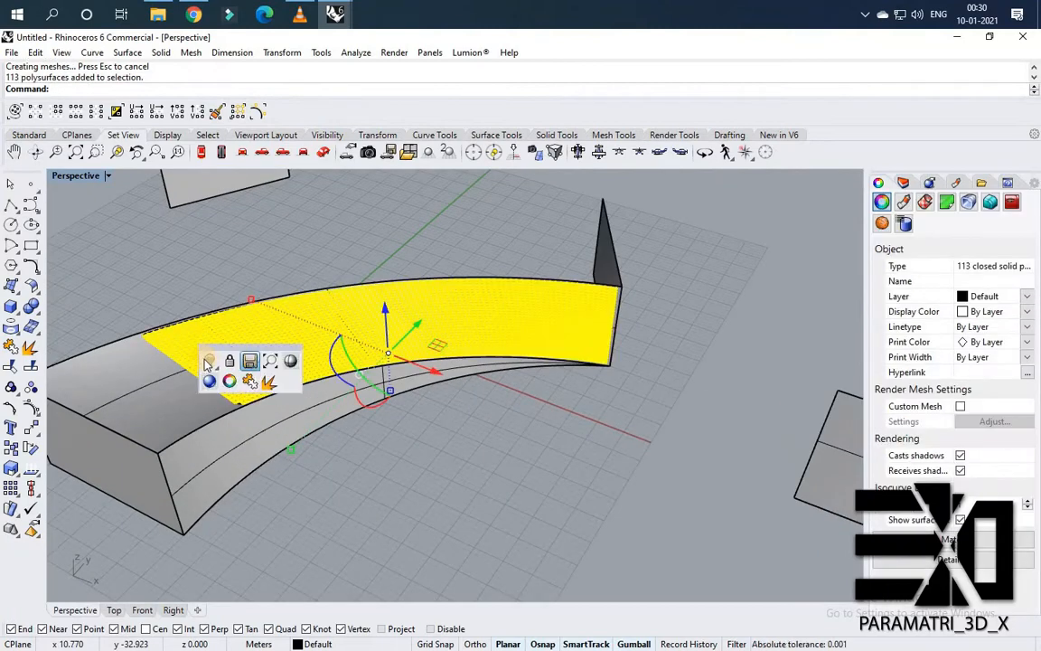
left_click(214, 363)
scroll(235, 372, "up", 3)
left_click(235, 371)
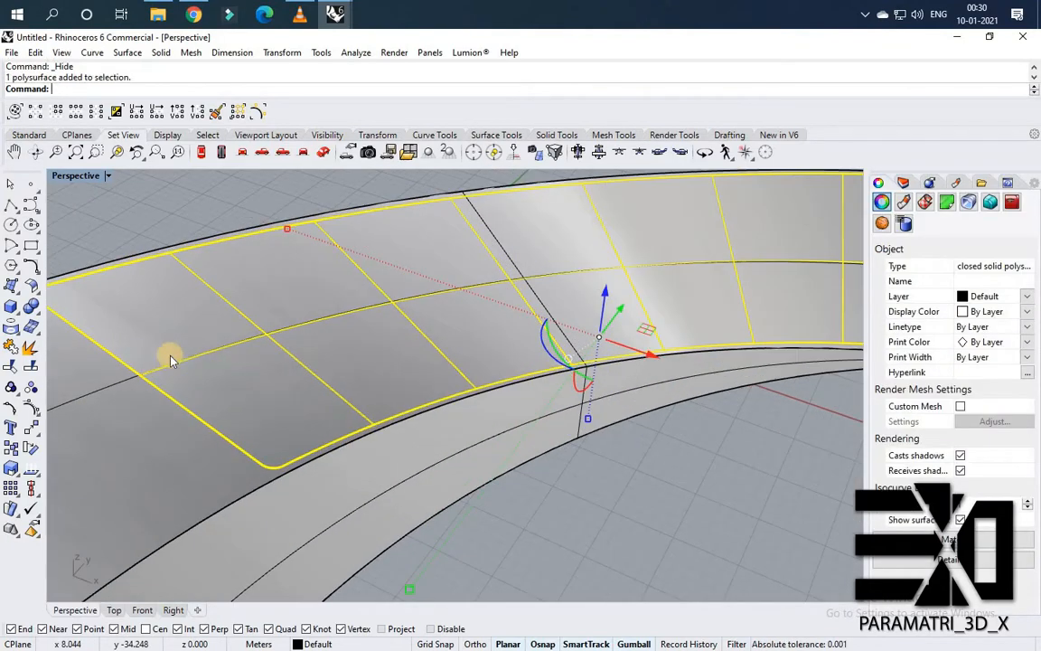
middle_click(196, 363)
left_click(197, 363)
Hide the flat slat group lying on the planar surface.
scroll(221, 343, "down", 6)
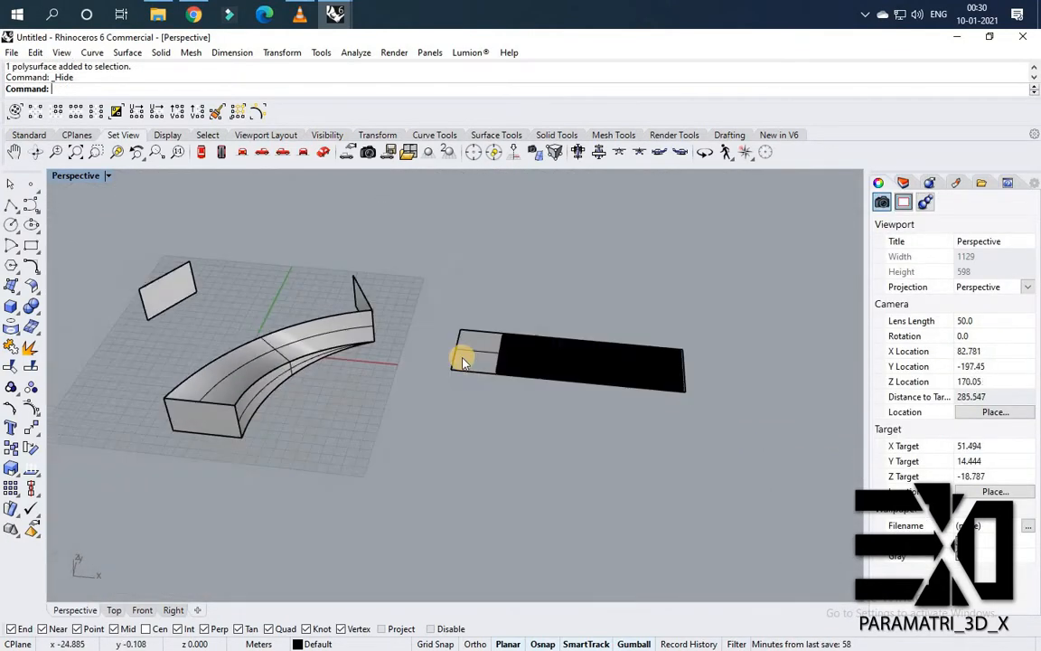
scroll(469, 363, "up", 3)
left_click(470, 364)
scroll(469, 363, "up", 3)
middle_click(441, 370)
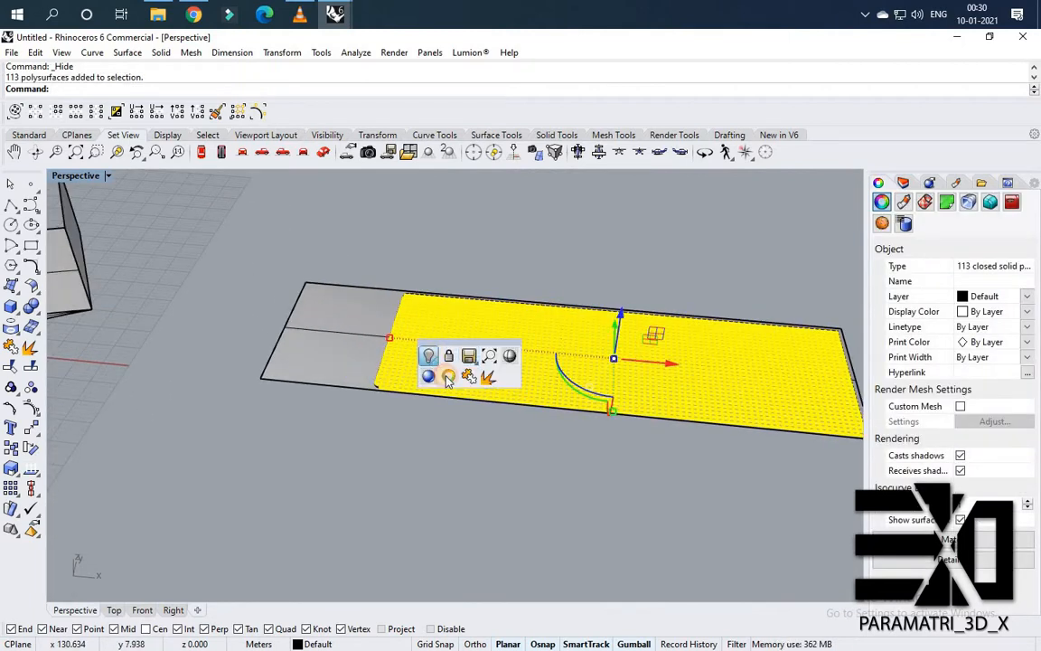
left_click(446, 379)
Hide the flat base panel solid, keeping its rounded outline curve and the planar surface.
left_click(447, 379)
scroll(446, 379, "up", 1)
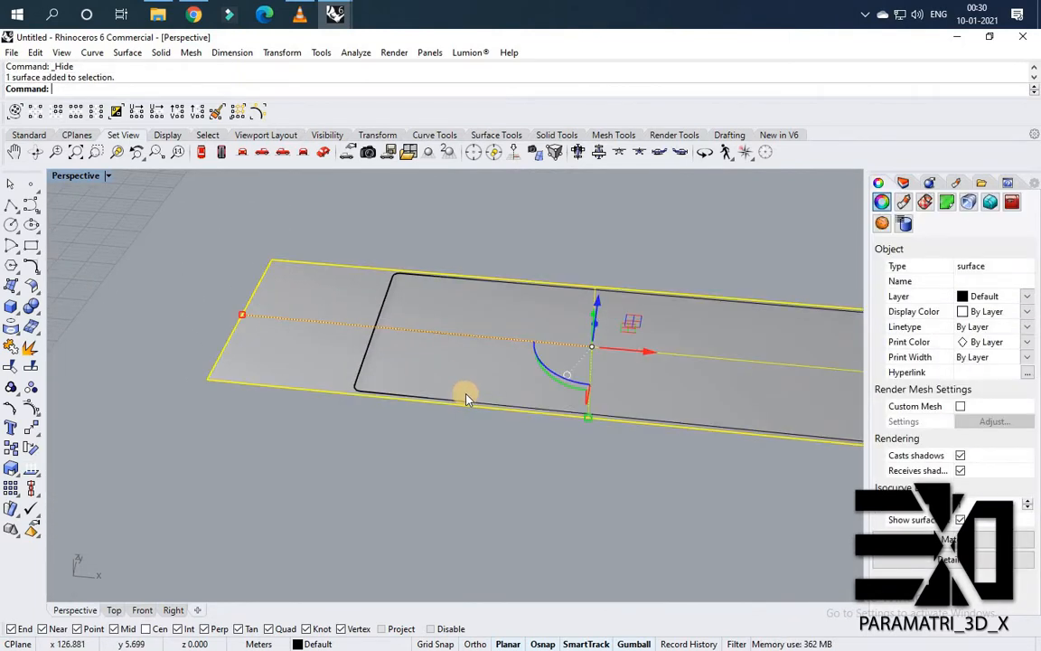
left_click(360, 372)
key("Return")
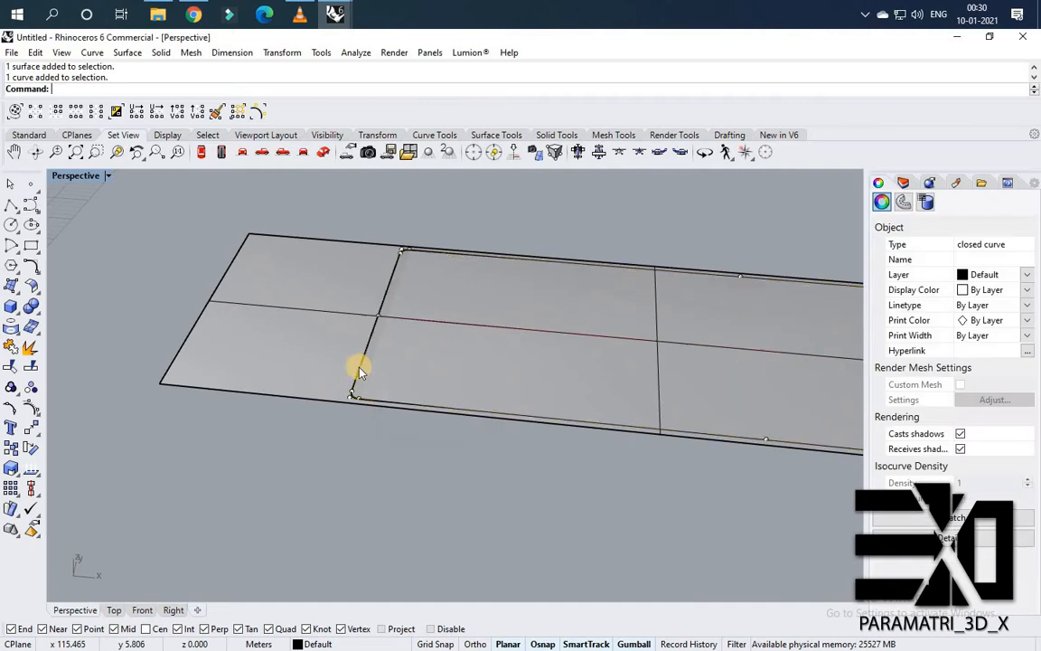
key("Escape")
scroll(360, 372, "up", 3)
left_click(383, 381)
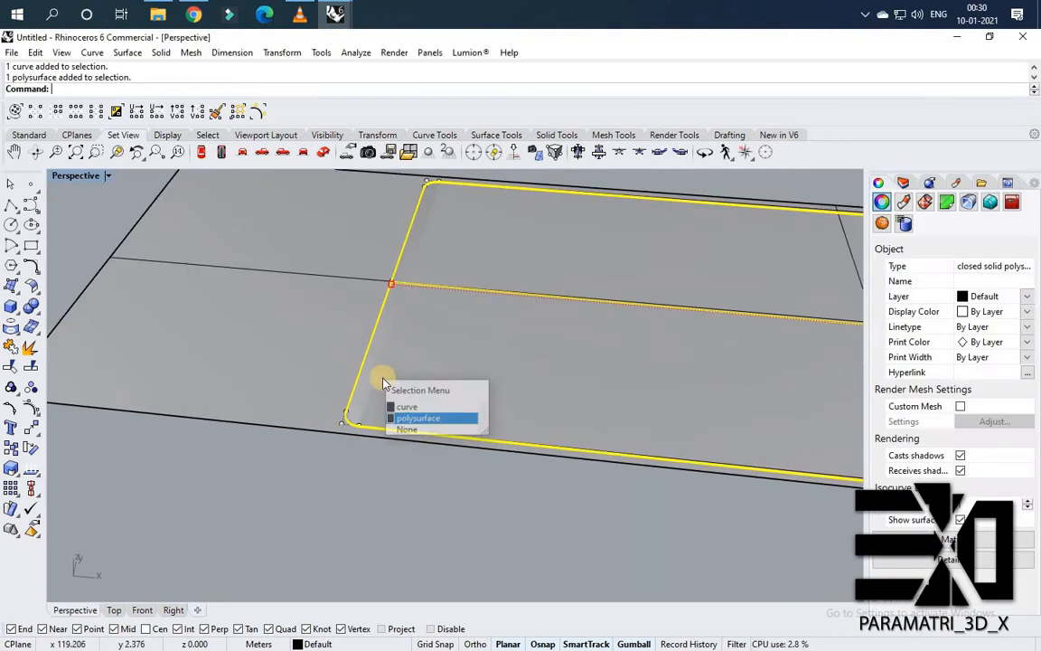
middle_click(383, 379)
left_click(377, 375)
Flow the rounded outline curve from the planar surface onto the curved wall panel's top with FlowAlongSrf.
scroll(452, 365, "down", 14)
right_click_drag(394, 358, 427, 360)
type("FlowAlongSrf")
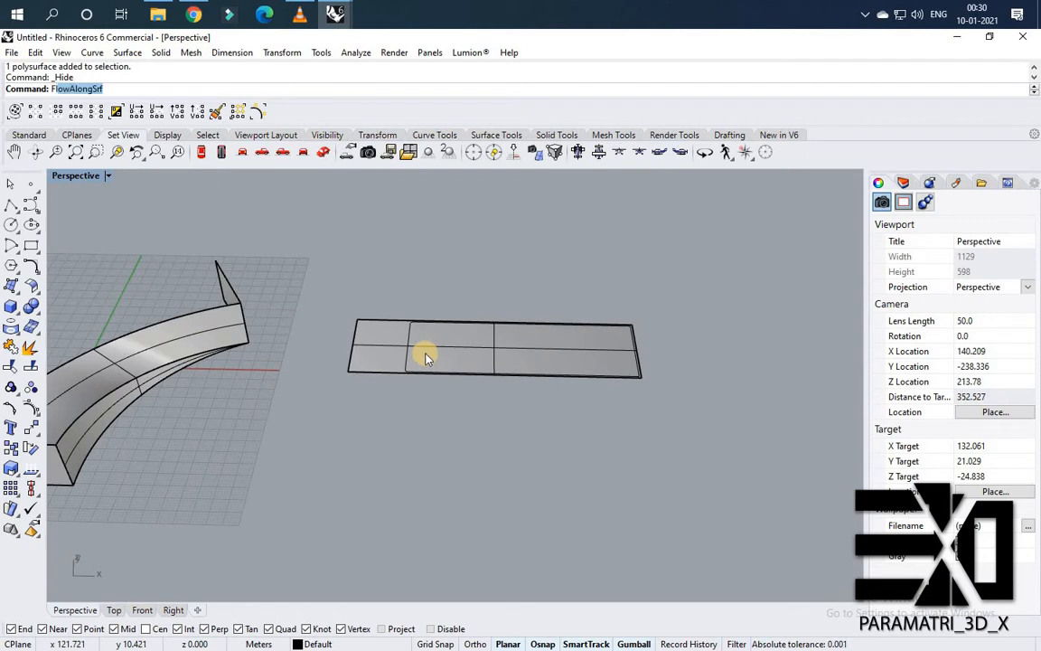
key("Return")
scroll(416, 359, "up", 4)
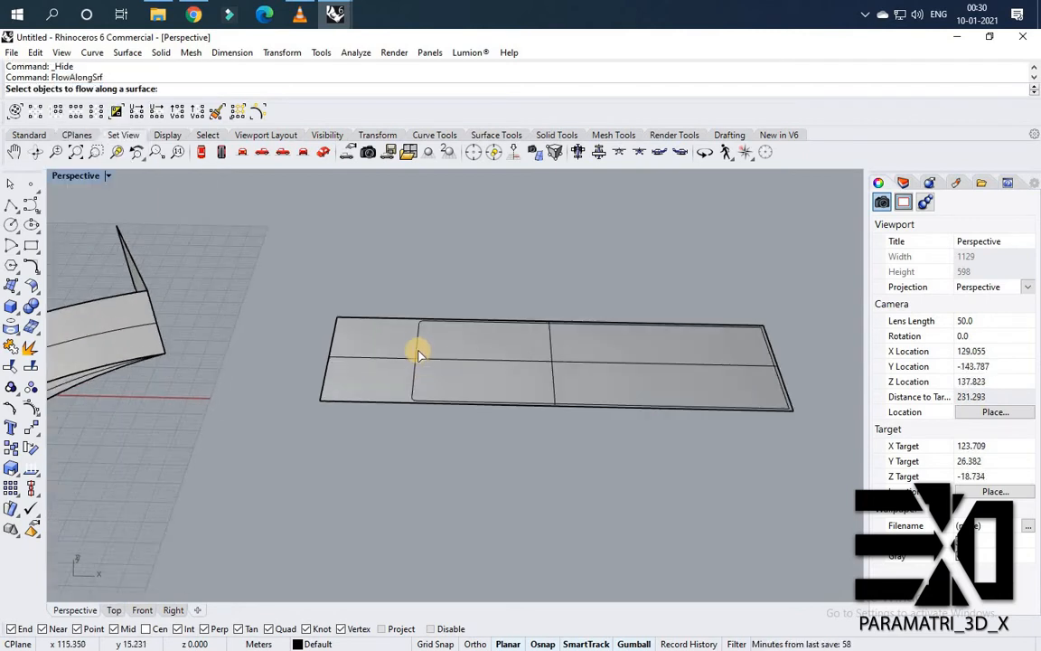
left_click(416, 350)
key("Return")
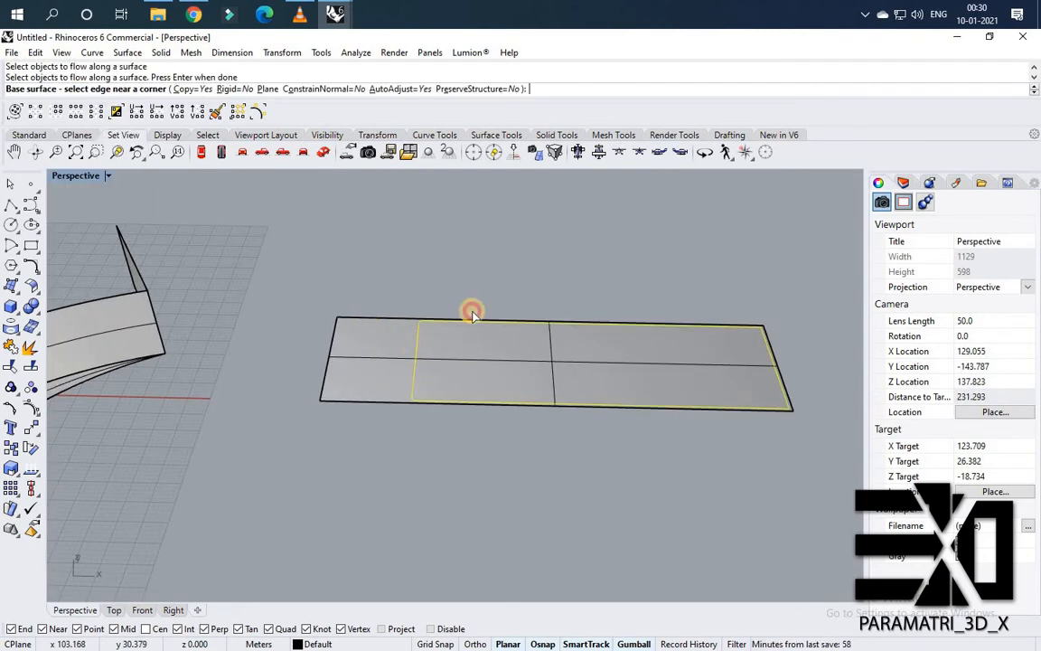
left_click(332, 339)
scroll(274, 356, "down", 4)
left_click(351, 323)
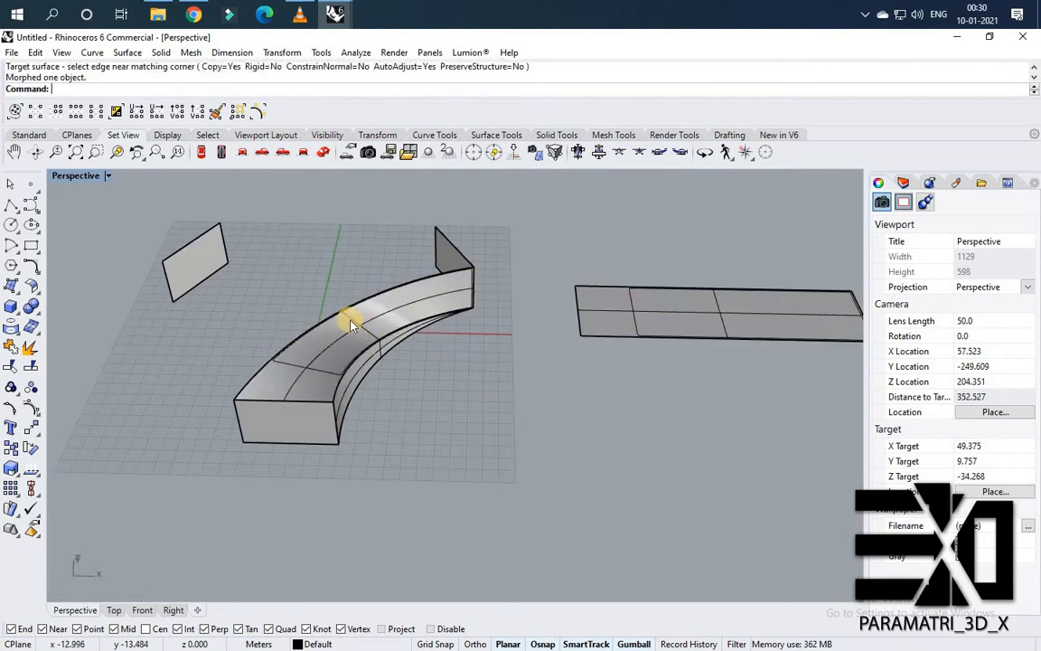
Trim the curved panel's top surface with the flowed outline curve, removing the region inside it.
scroll(321, 368, "up", 5)
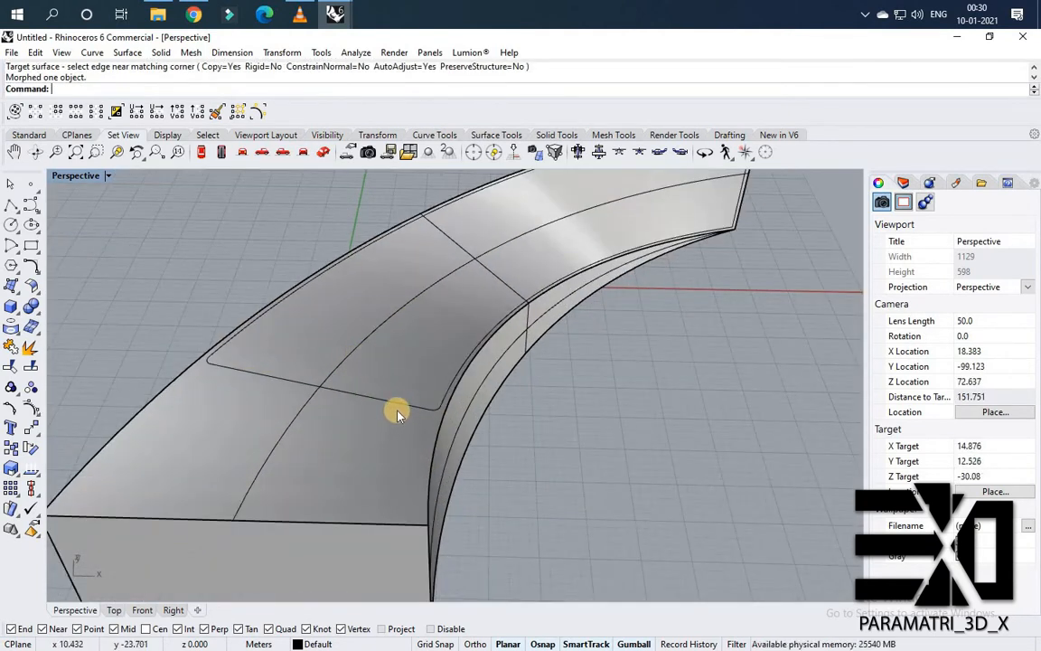
scroll(397, 413, "down", 5)
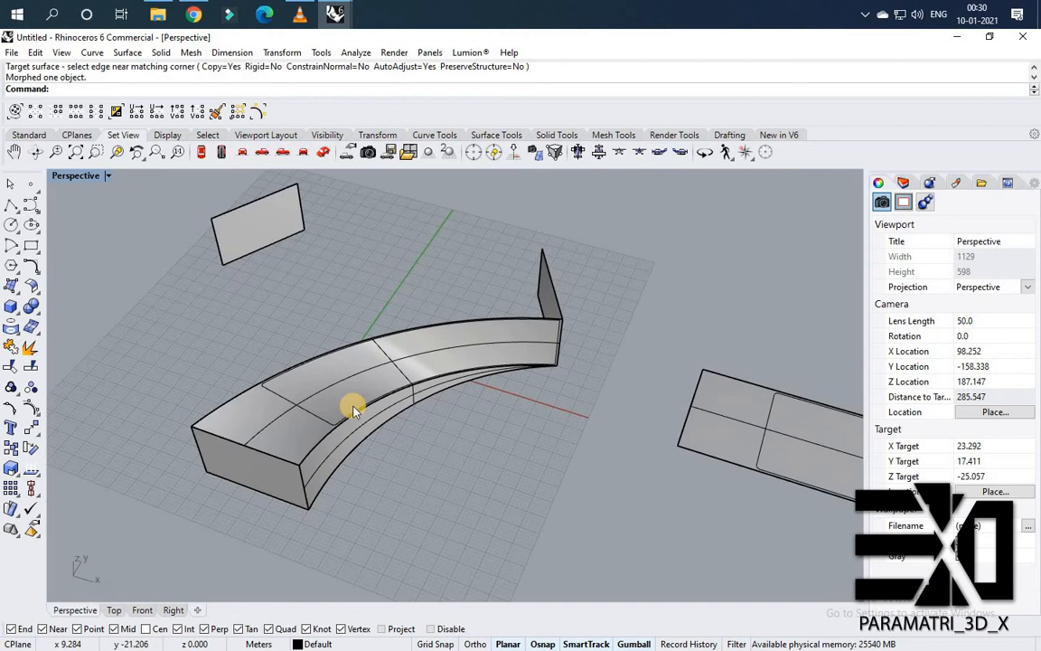
key("Return")
scroll(217, 418, "up", 3)
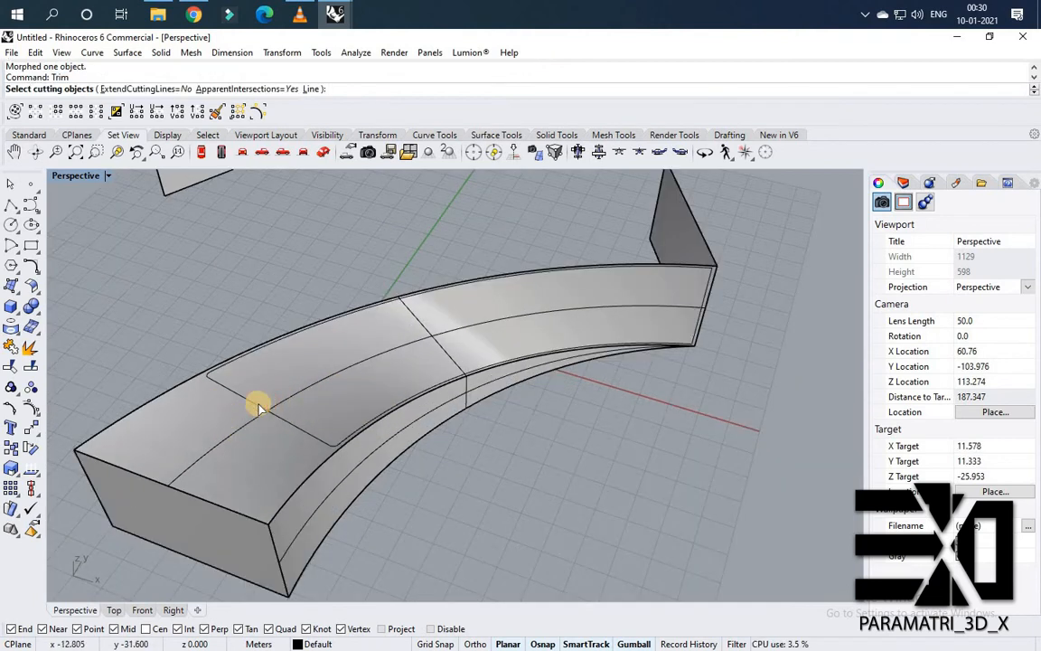
left_click(260, 405)
left_click(268, 404)
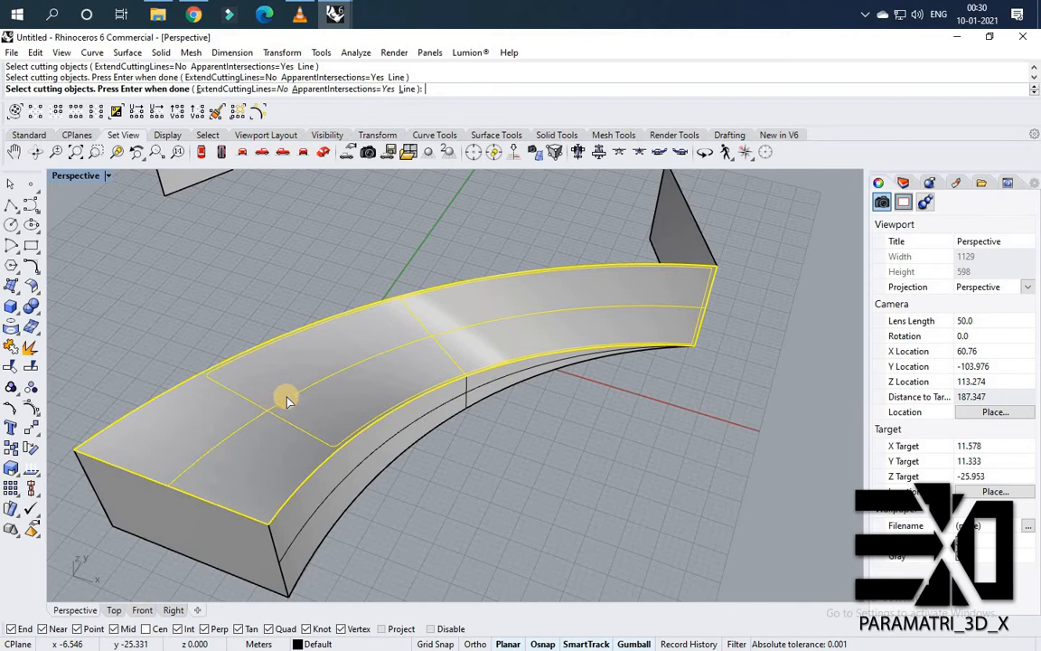
key("Return")
left_click(334, 366)
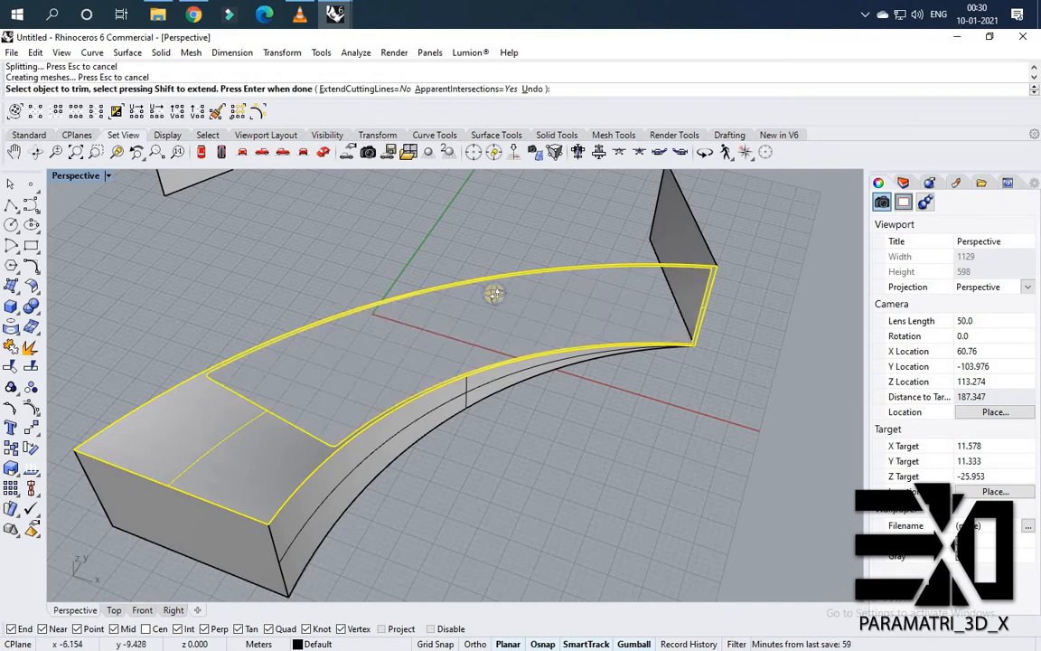
right_click_drag(495, 294, 331, 343)
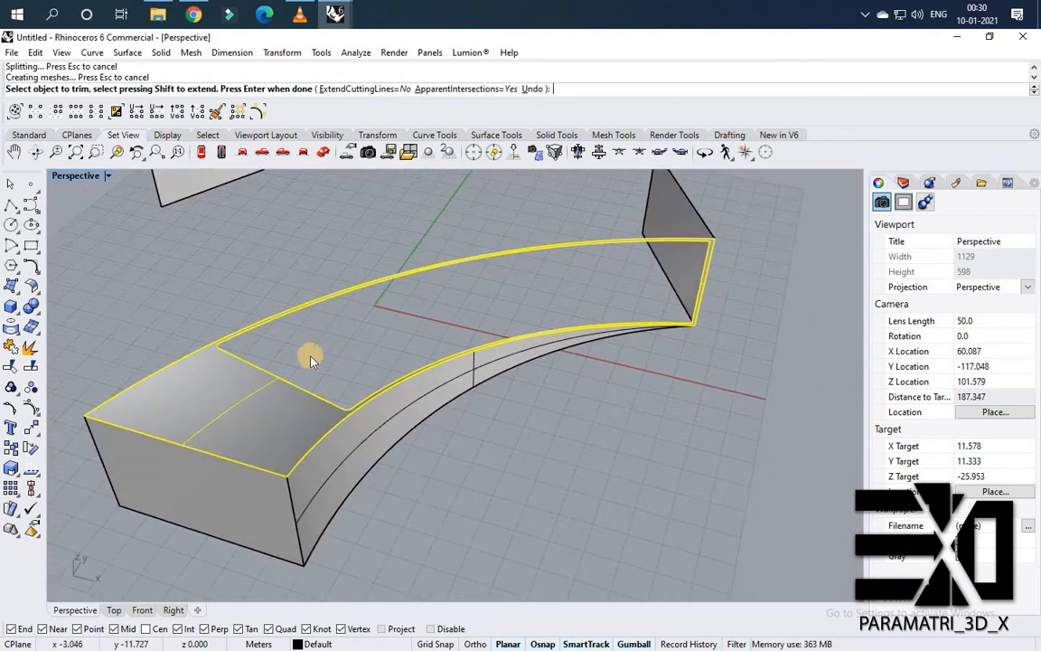
key("Return")
Delete the flowed outline curve from the trimmed panel.
scroll(289, 369, "down", 2)
scroll(298, 366, "up", 2)
left_click(301, 368)
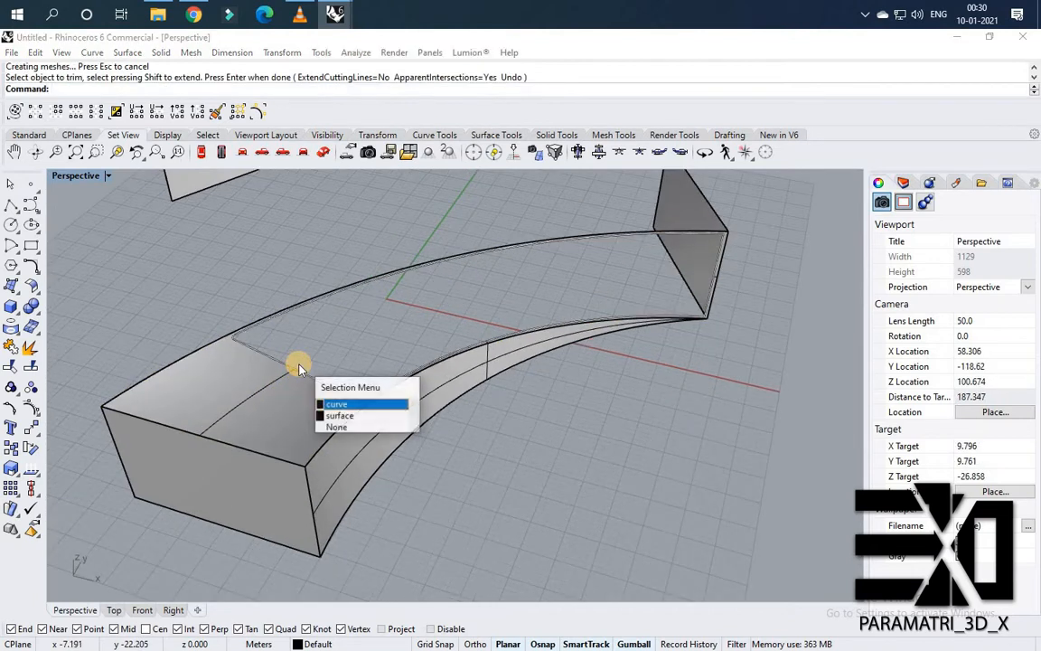
left_click(369, 348)
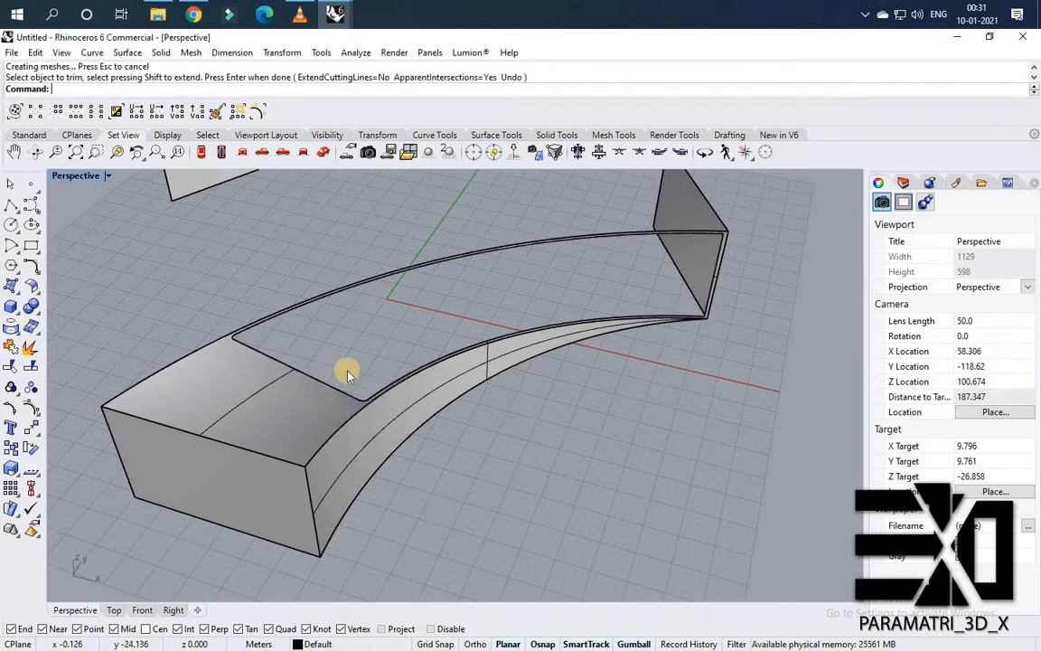
left_click(439, 302)
key("Delete")
Show all hidden objects again.
middle_click(386, 314)
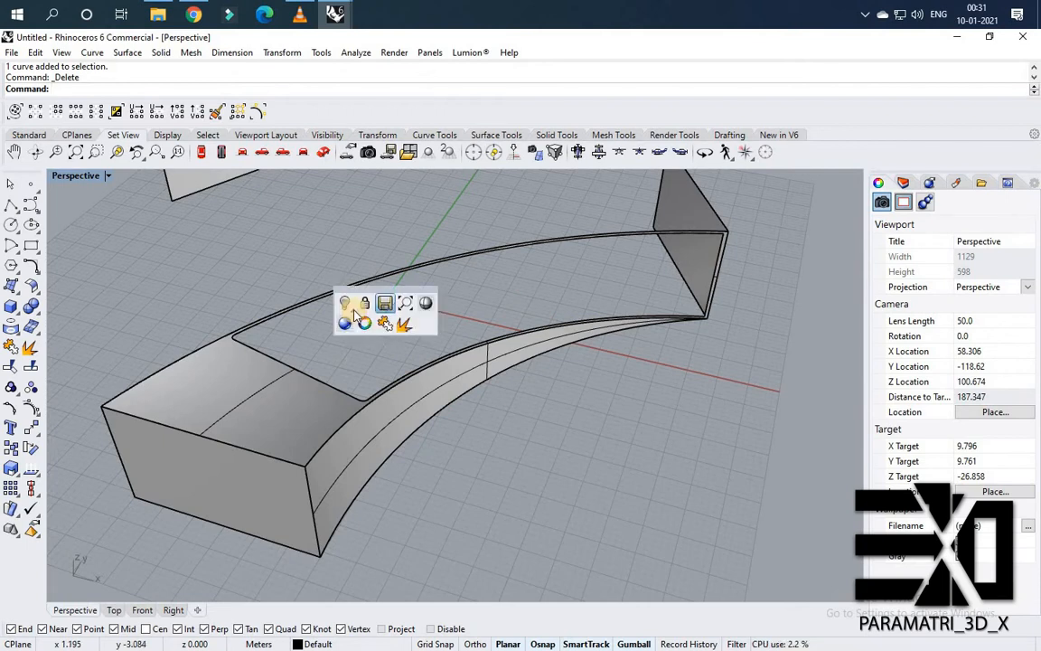
mouse_move(364, 304)
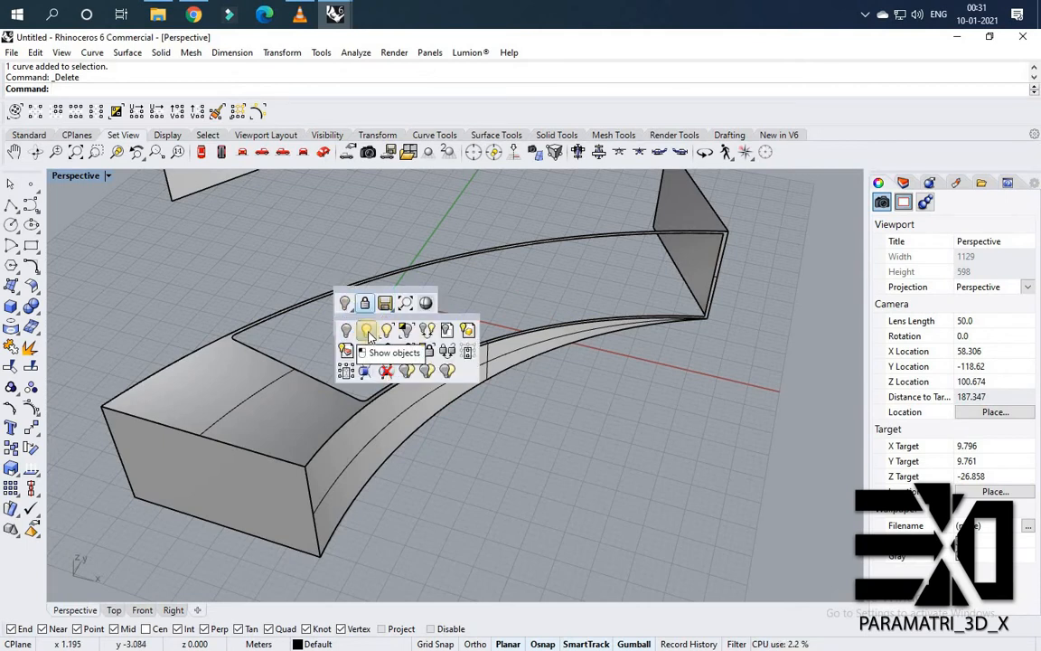
left_click(368, 334)
Window-select the flat planar surface, outline curves and flat slats, and delete them.
right_click_drag(414, 309, 632, 272)
scroll(483, 272, "up", 2)
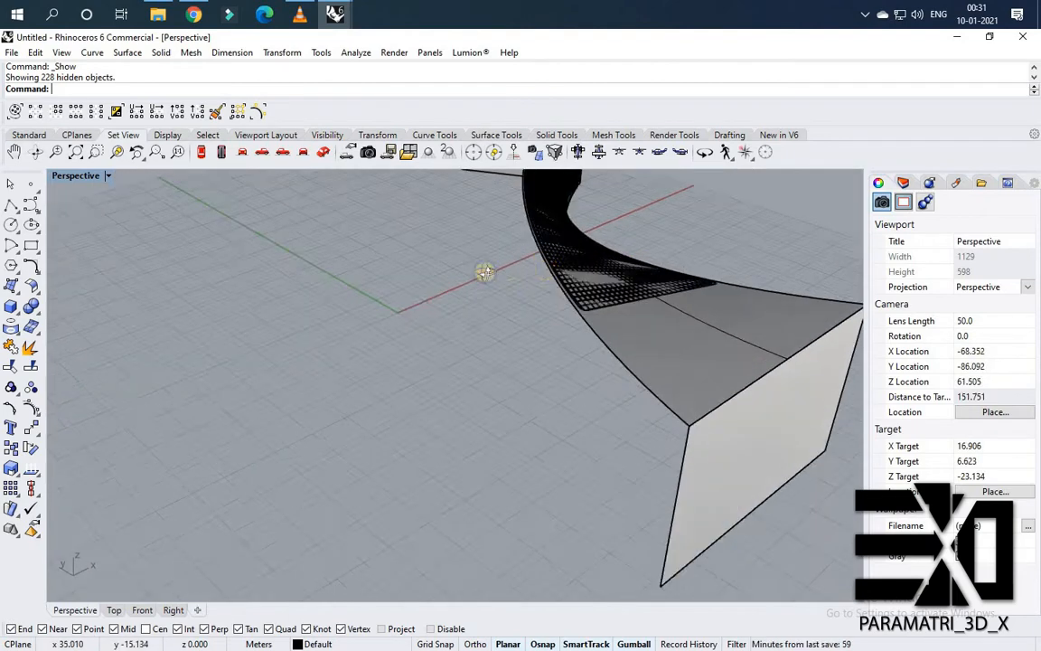
right_click_drag(485, 275, 373, 351)
scroll(391, 349, "down", 3)
scroll(427, 335, "up", 3)
scroll(422, 340, "down", 4)
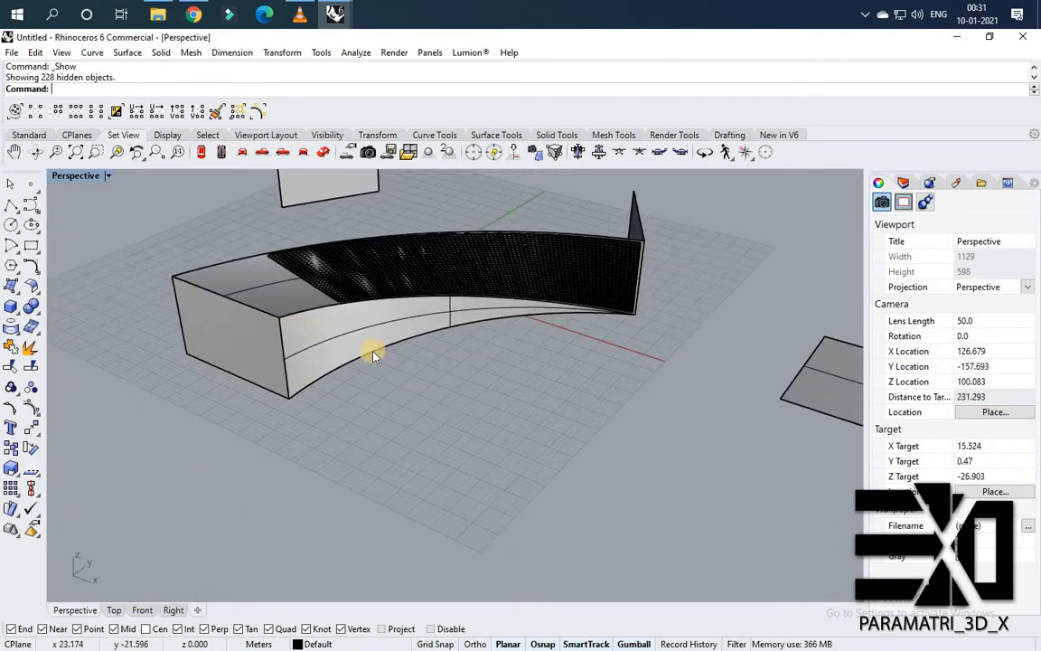
scroll(374, 351, "down", 6)
right_click_drag(609, 435, 687, 456)
left_click_drag(669, 450, 510, 287)
key("Delete")
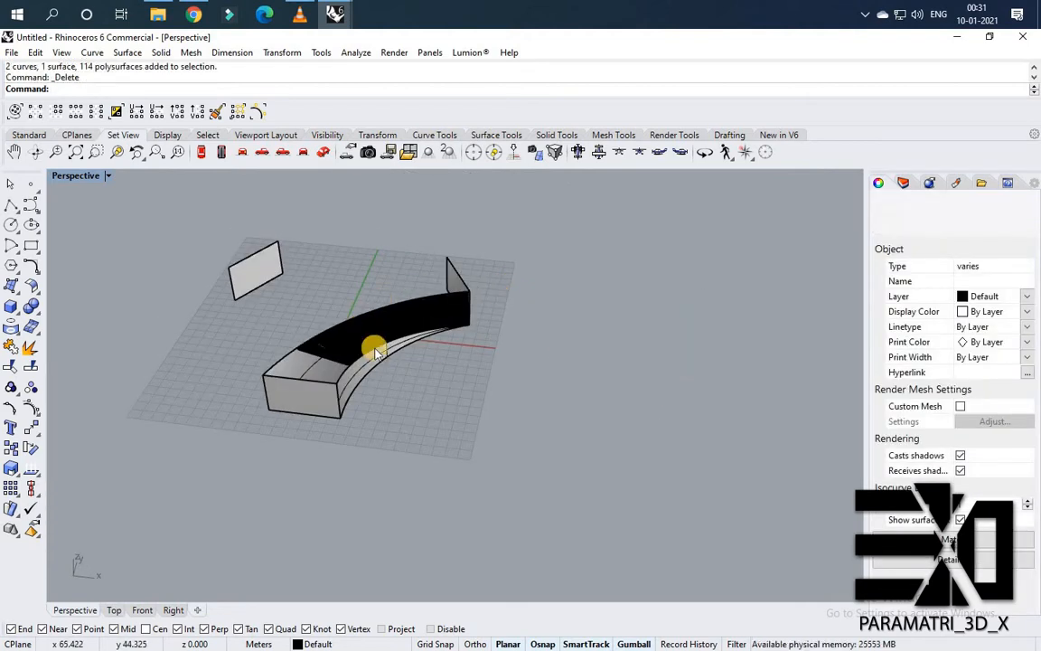
Create flat UV curves from the curved panel's lower side face with CreateUVCrv.
scroll(372, 347, "up", 7)
right_click_drag(291, 415, 273, 337)
scroll(305, 367, "up", 2)
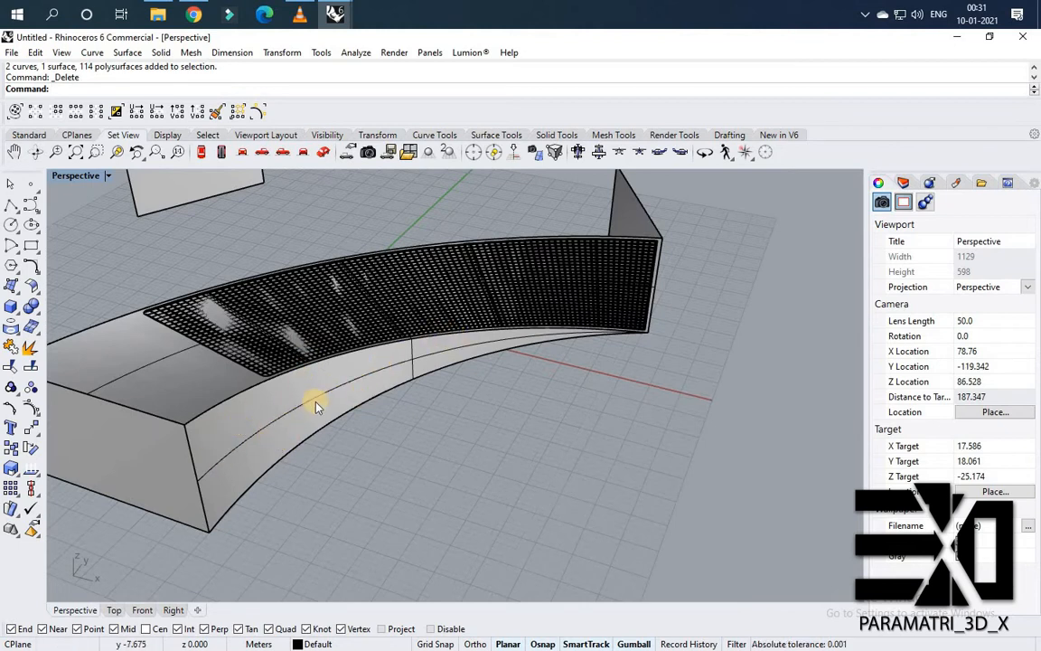
left_click(287, 416)
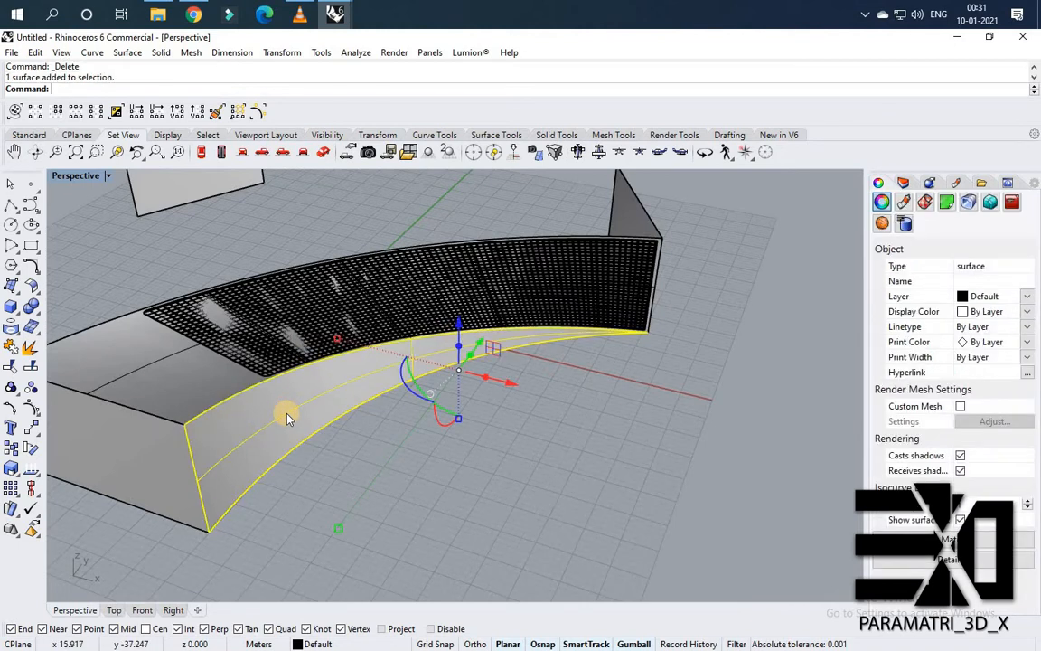
type("CreateUVCrv")
key("Return")
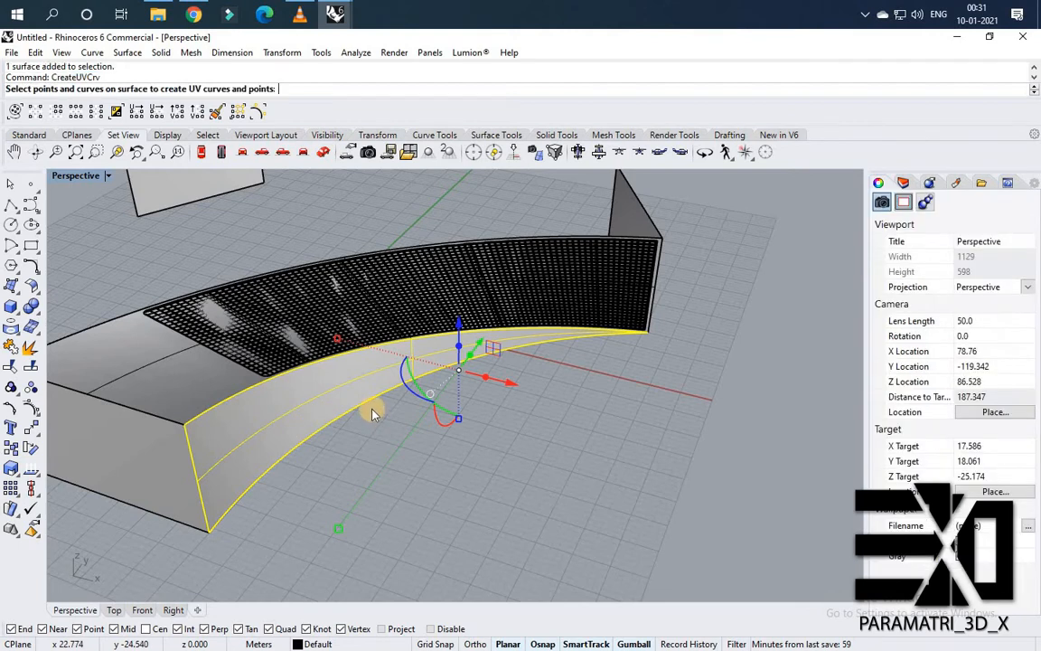
scroll(366, 407, "down", 8)
scroll(451, 409, "up", 4)
left_click_drag(386, 382, 732, 464)
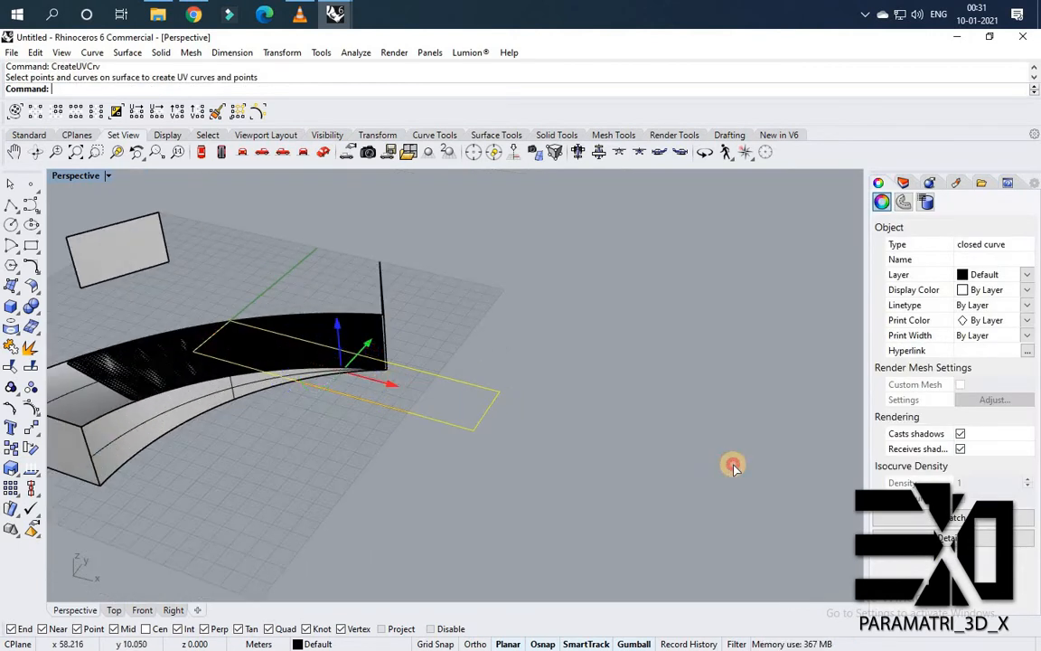
Draw a thin rectangle at the end corner of the flat outline, spanning a short way along its edge.
scroll(386, 441, "down", 4)
right_click_drag(500, 461, 562, 452)
scroll(562, 452, "up", 4)
left_click(622, 438)
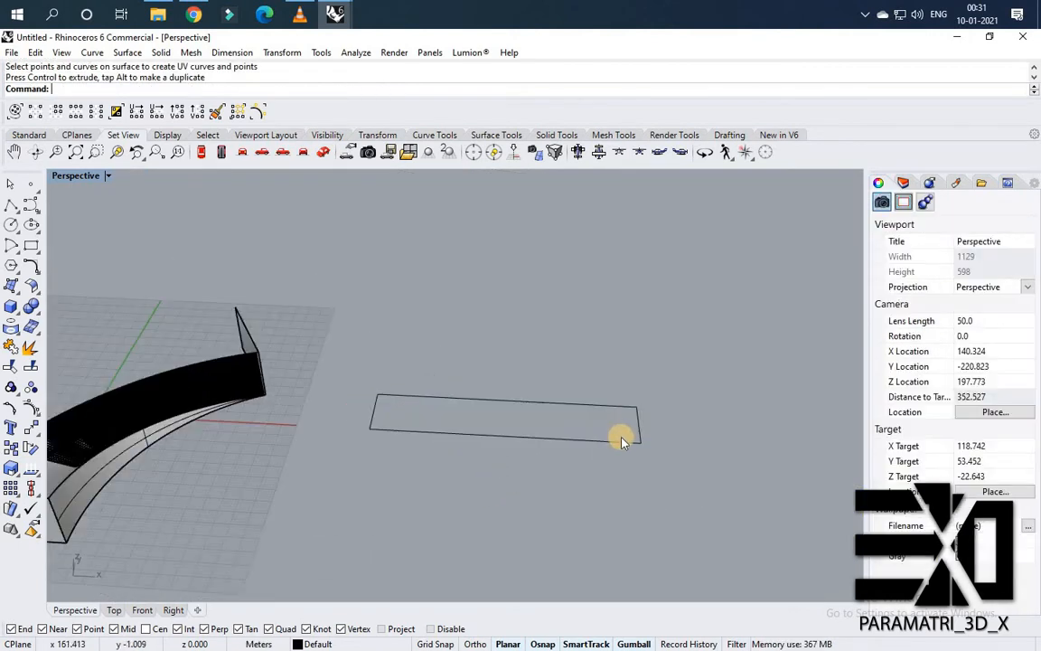
scroll(627, 441, "up", 3)
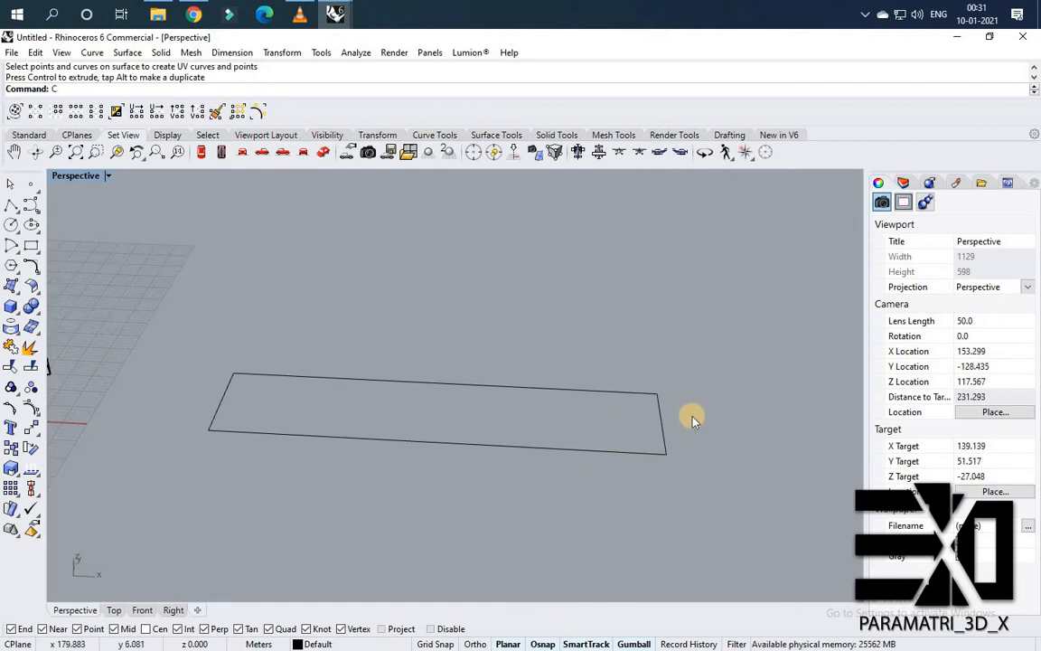
type("Re")
key("Return")
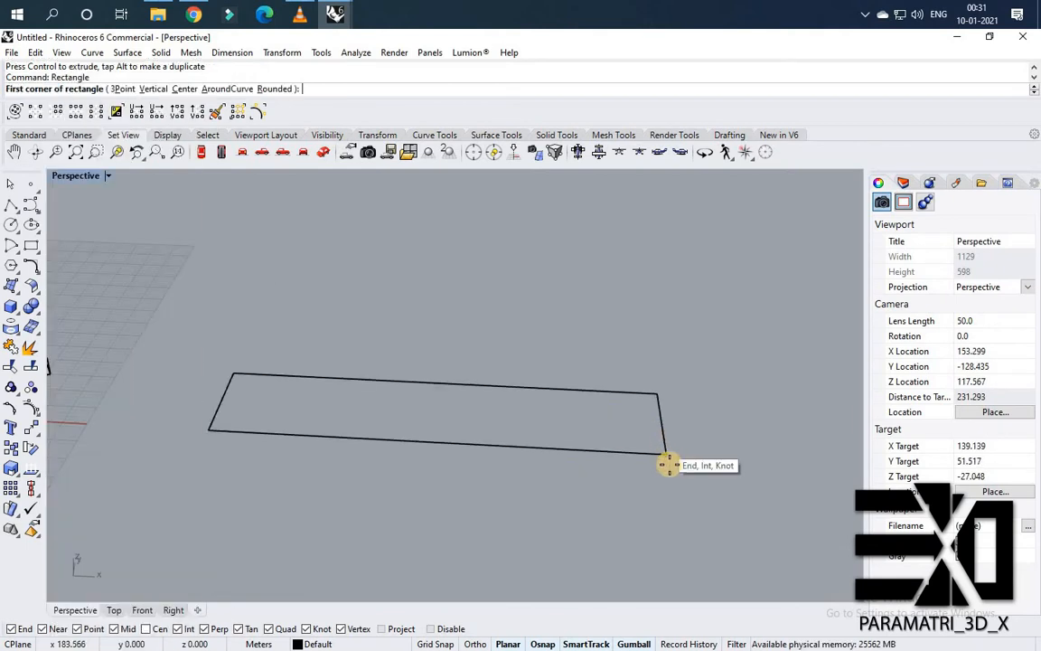
scroll(667, 454, "up", 4)
left_click(668, 462)
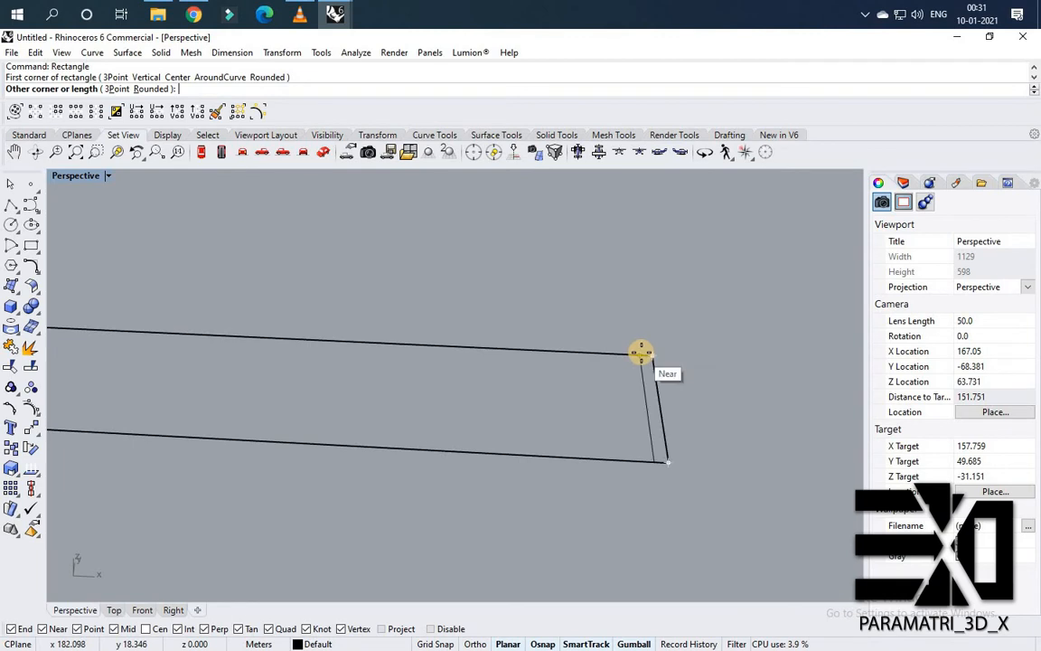
scroll(646, 353, "up", 4)
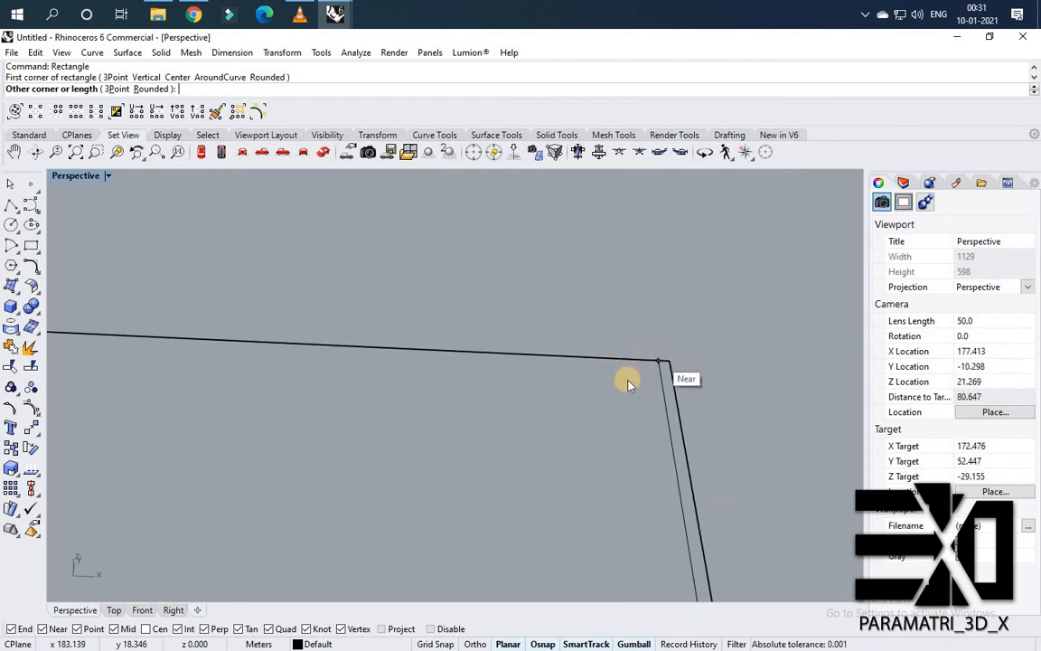
left_click(627, 377)
scroll(624, 391, "down", 4)
scroll(629, 406, "up", 3)
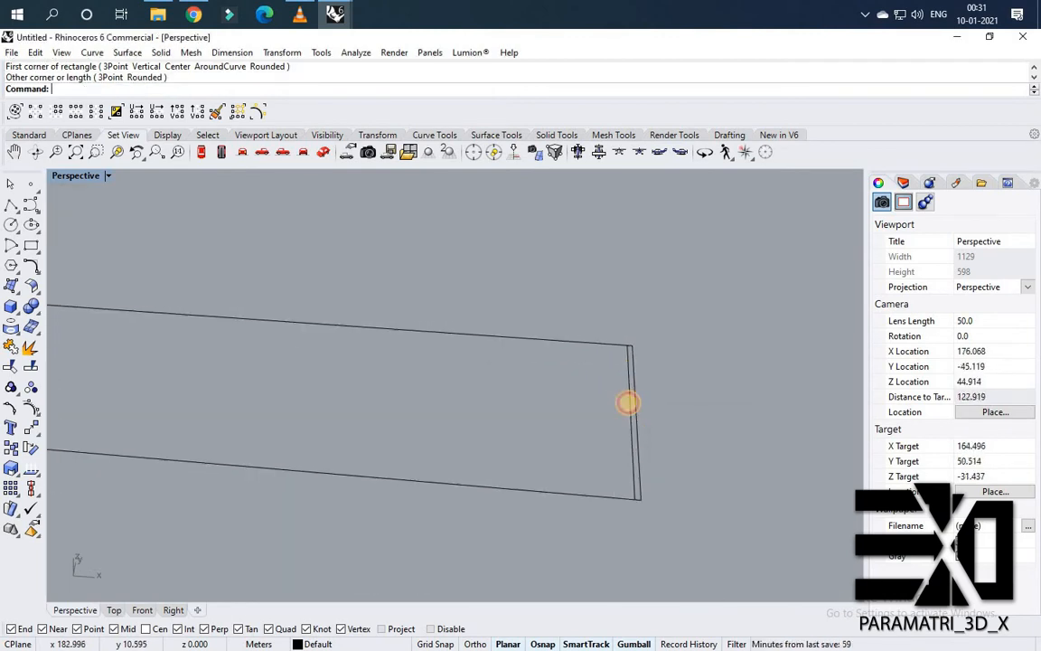
left_click(630, 404)
Extrude the thin rectangle upward into a solid slat.
key("Return")
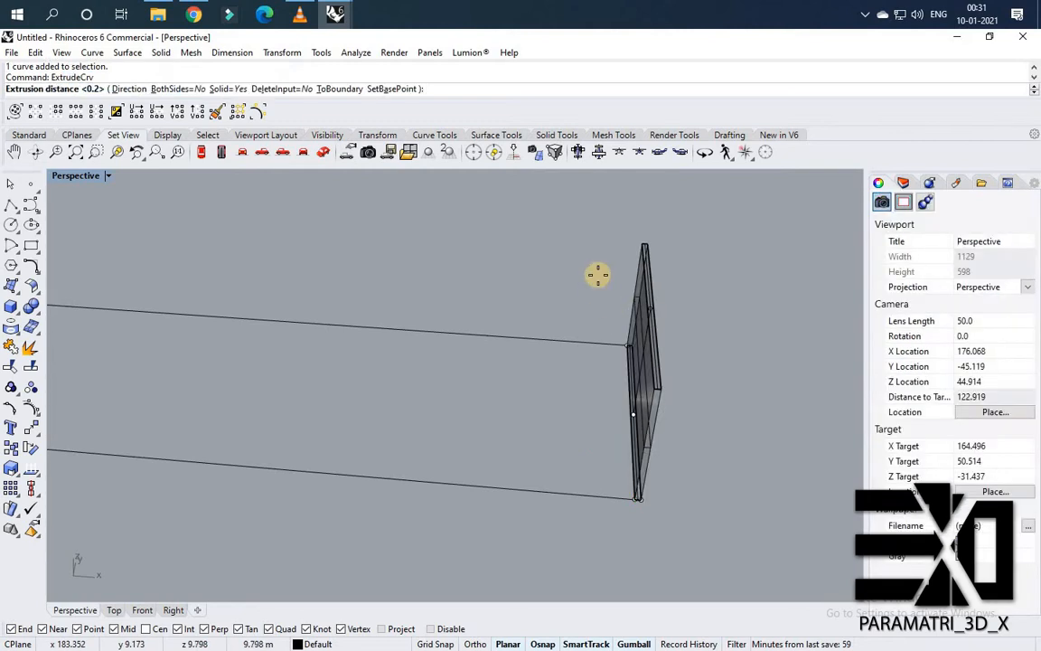
mouse_move(598, 274)
right_mouse_down()
mouse_move(546, 263)
mouse_move(611, 258)
mouse_move(608, 278)
right_mouse_up()
left_click(608, 278)
right_click_drag(676, 346, 770, 370)
scroll(770, 371, "up", 2)
Linear-array the slat 50 times along the long edge of the flat outline.
left_click(20, 494)
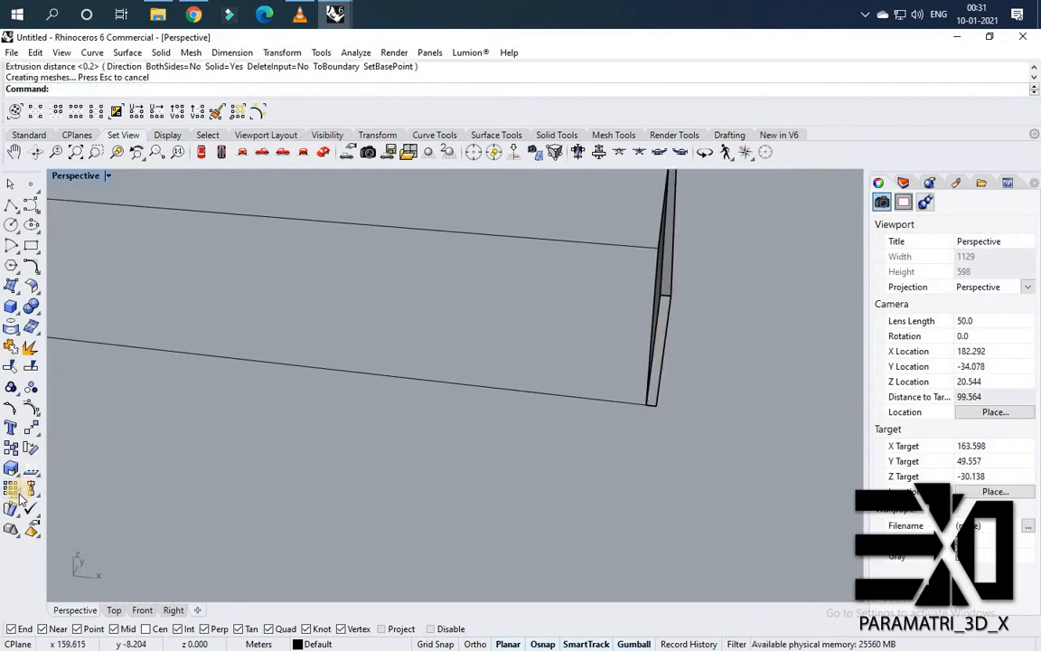
left_click(134, 497)
scroll(435, 418, "down", 3)
right_click_drag(434, 418, 531, 364)
scroll(533, 366, "up", 1)
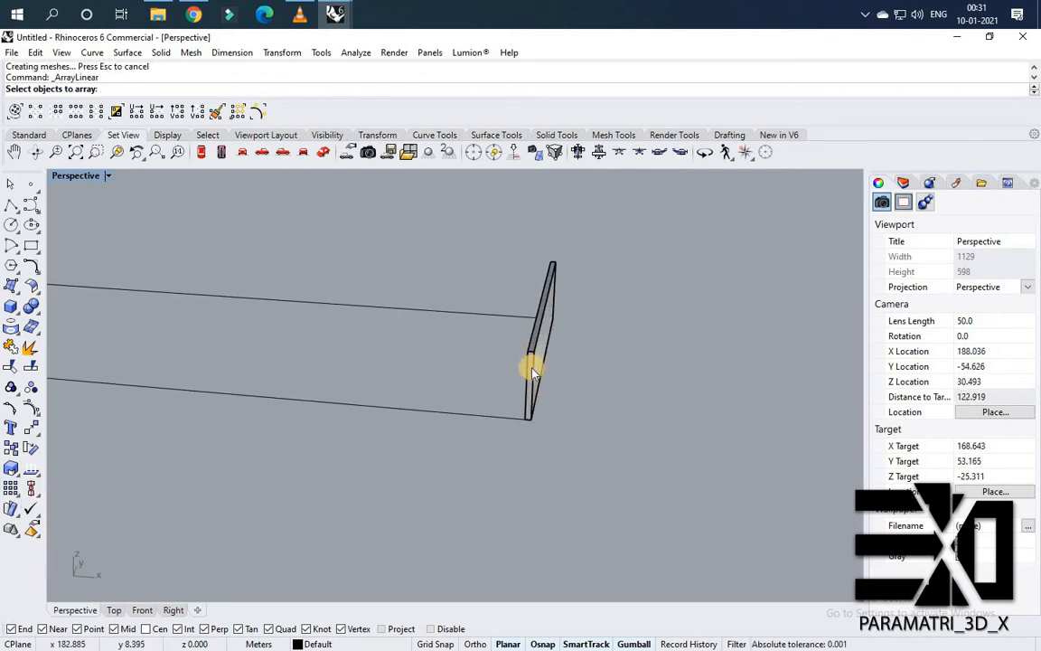
key("Escape")
left_click(76, 111)
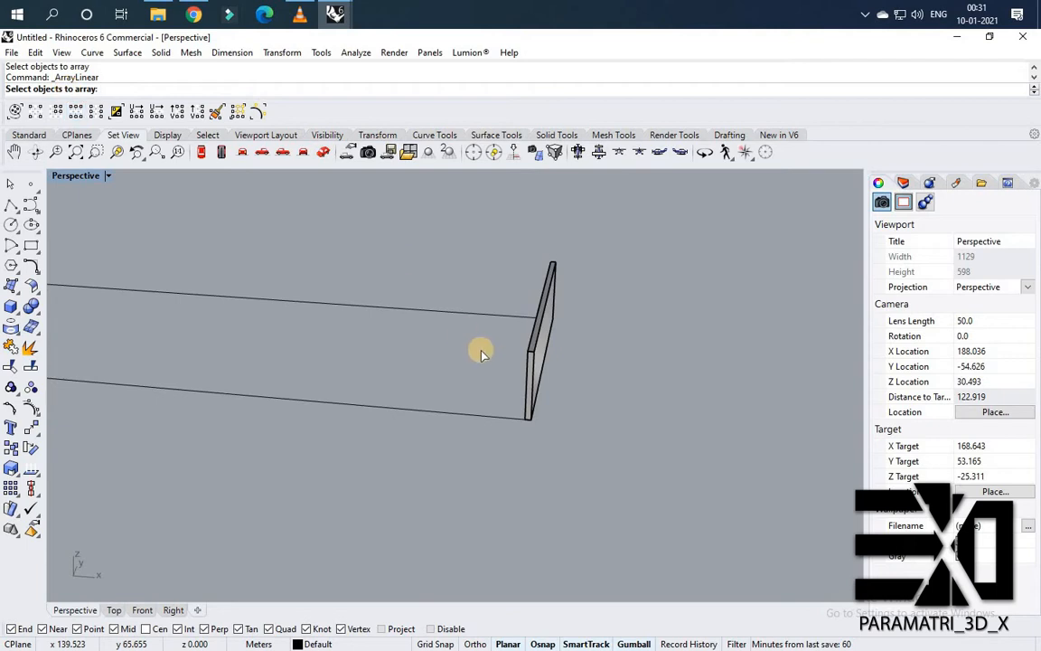
scroll(547, 365, "up", 1)
left_click(560, 368)
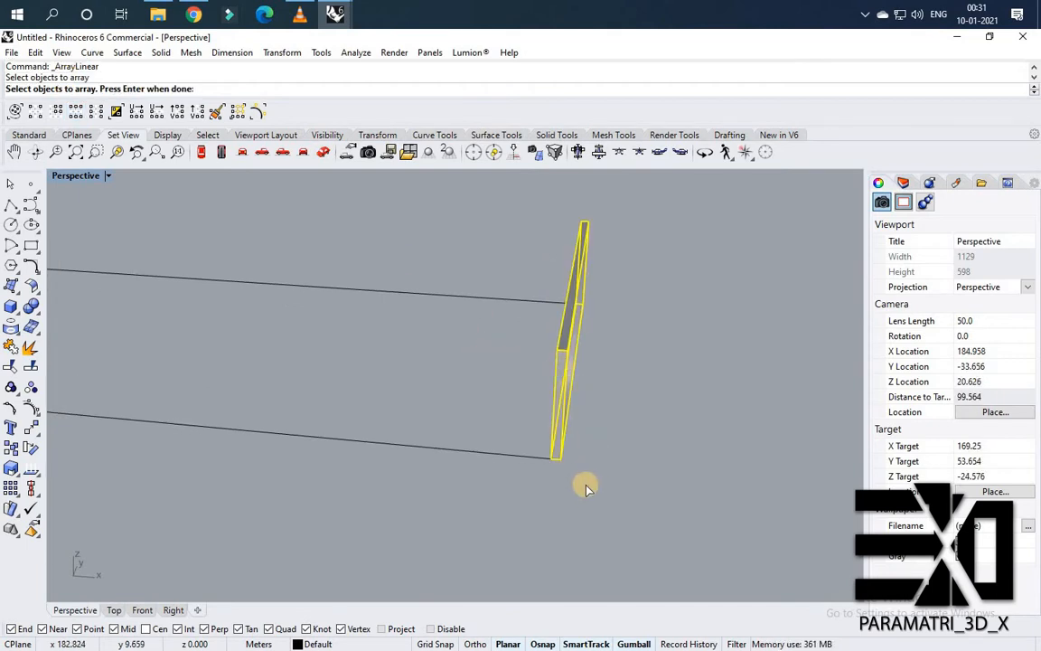
key("Return")
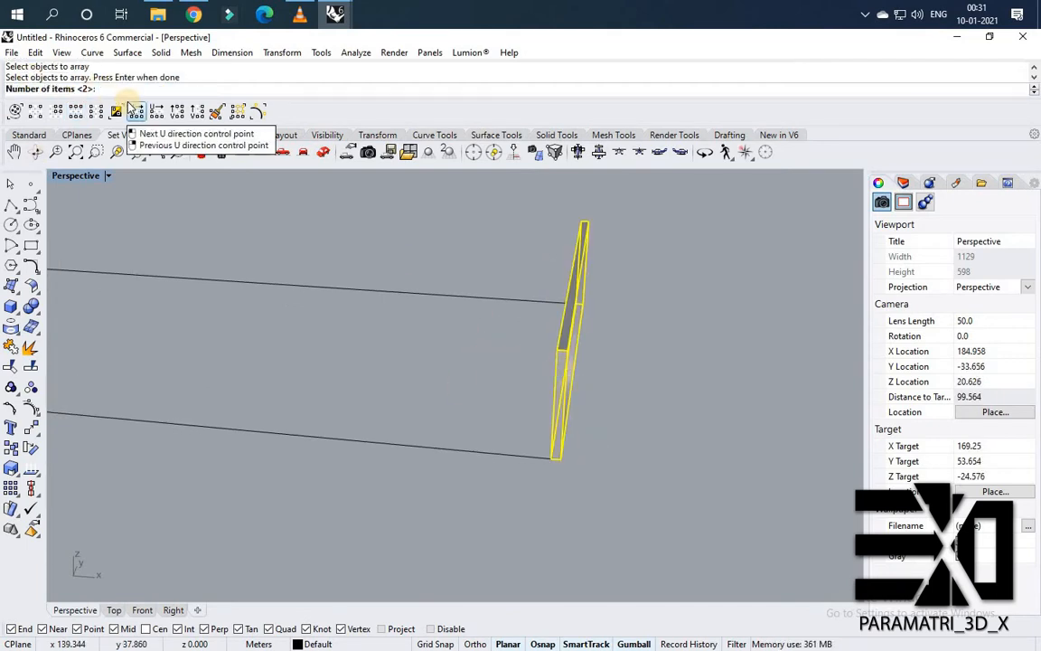
key("Return")
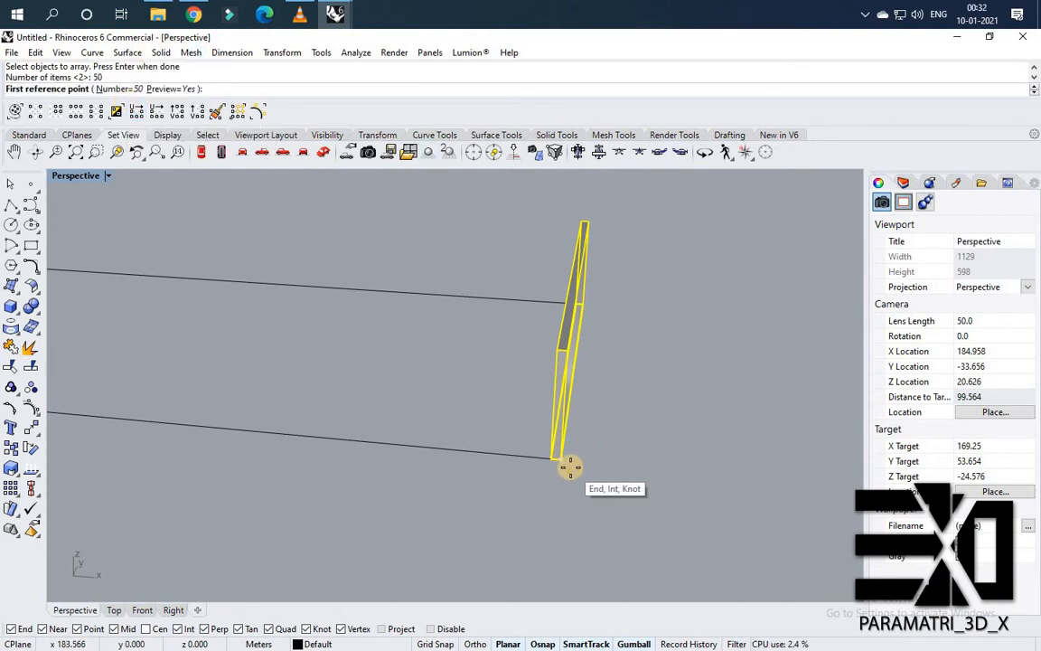
left_click(512, 464)
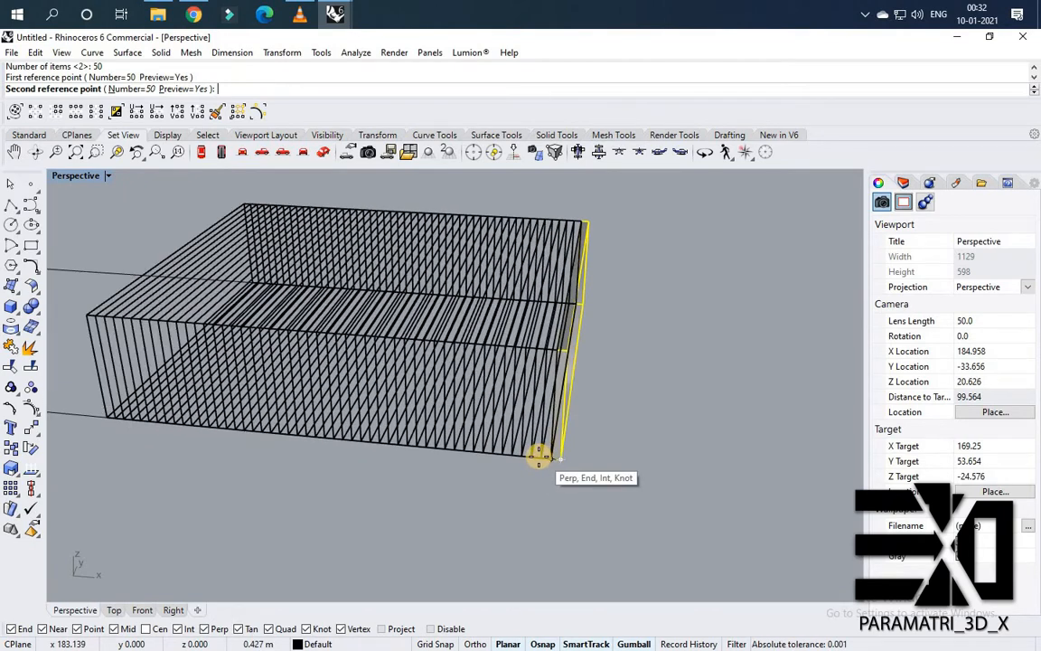
scroll(538, 456, "down", 4)
scroll(539, 456, "up", 10)
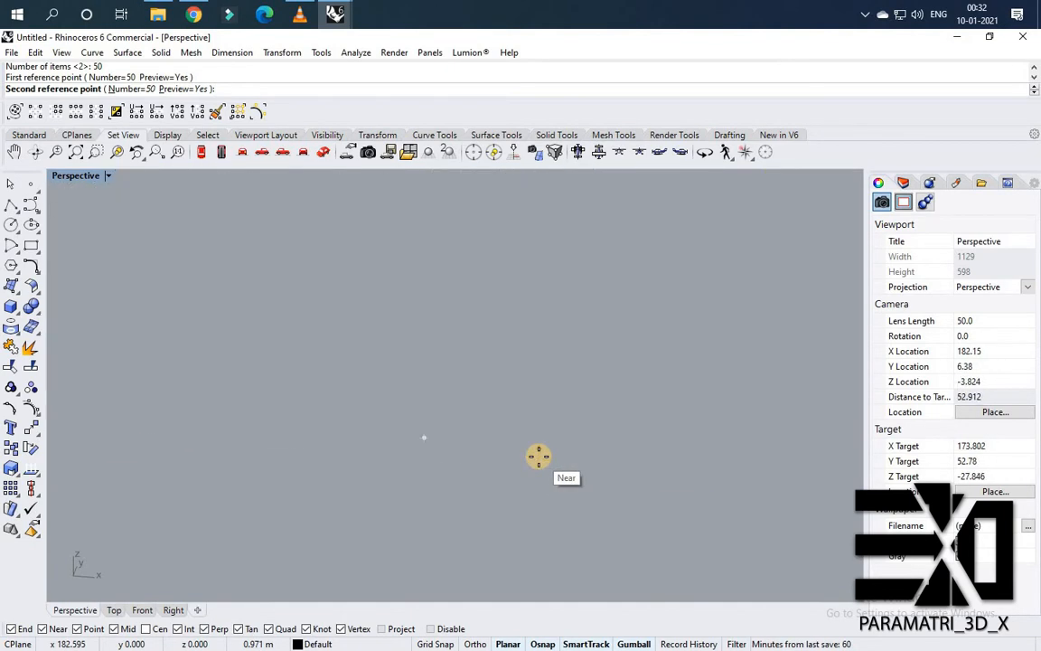
scroll(539, 456, "down", 3)
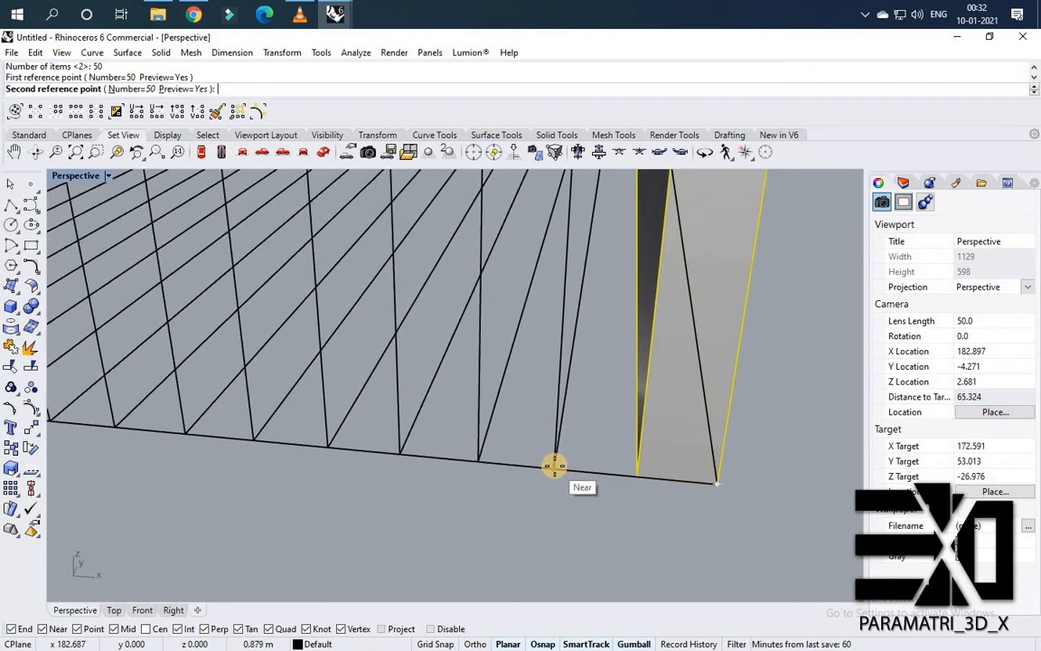
left_click(554, 465)
scroll(623, 453, "down", 3)
scroll(605, 407, "up", 1)
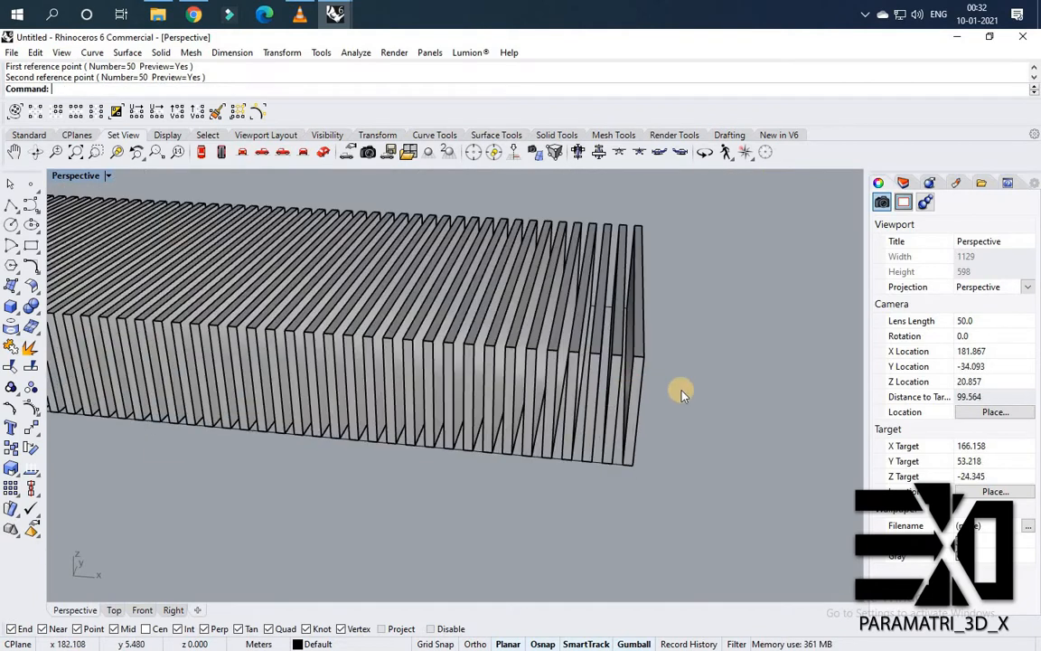
Select all slats except the end one and copy them twice, end to end, along the outline.
scroll(687, 380, "down", 3)
key("ctrl+a")
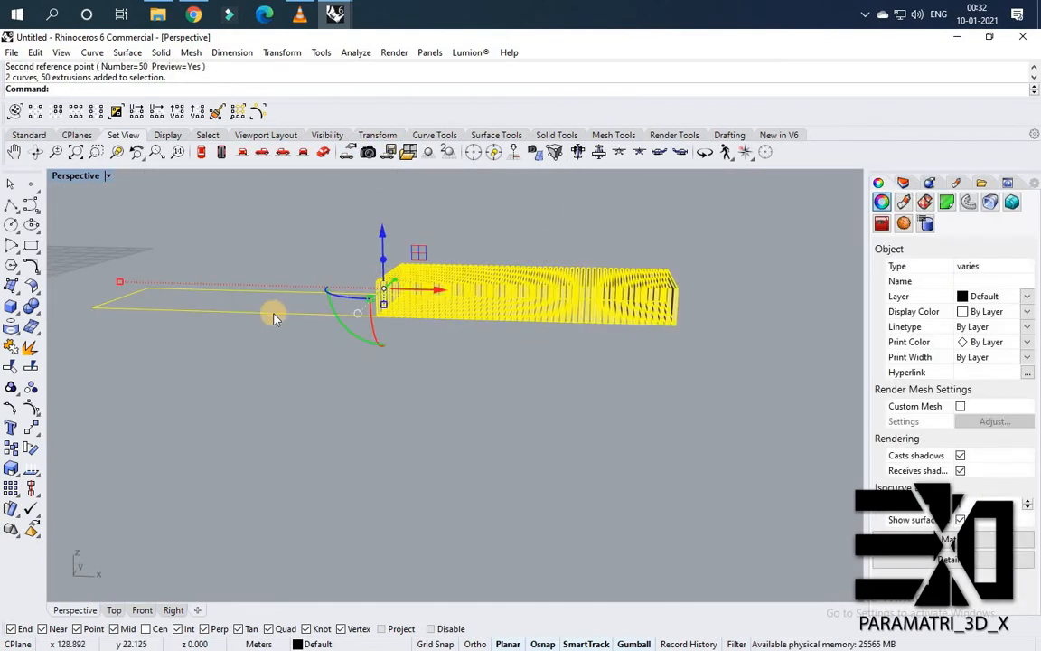
left_click(360, 300, "ctrl")
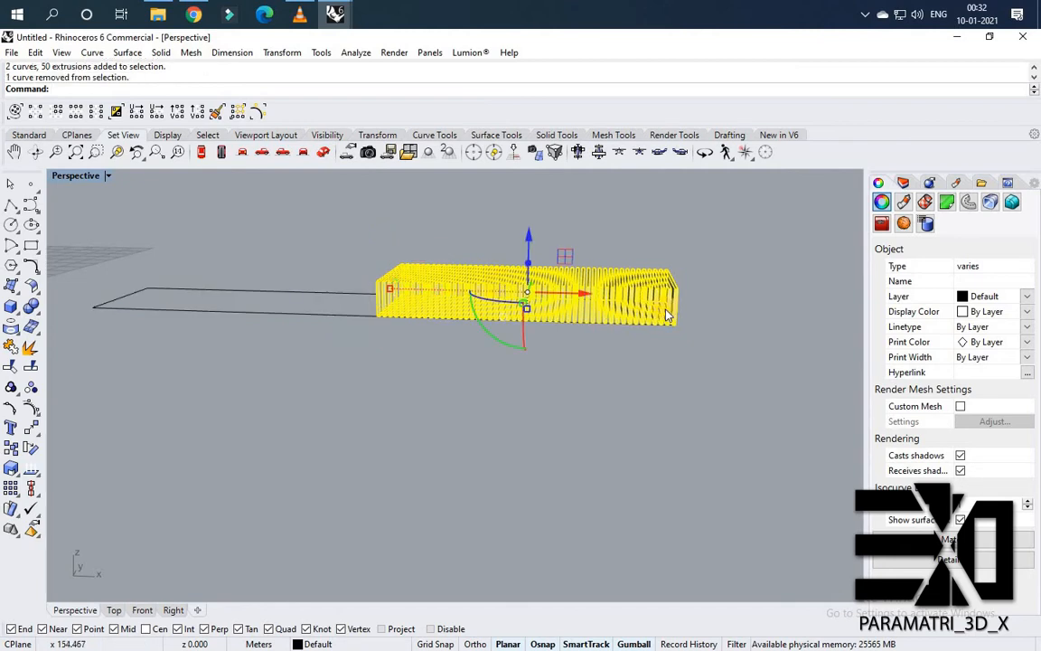
scroll(620, 275, "up", 3)
left_click(579, 262, "ctrl")
scroll(639, 304, "down", 3)
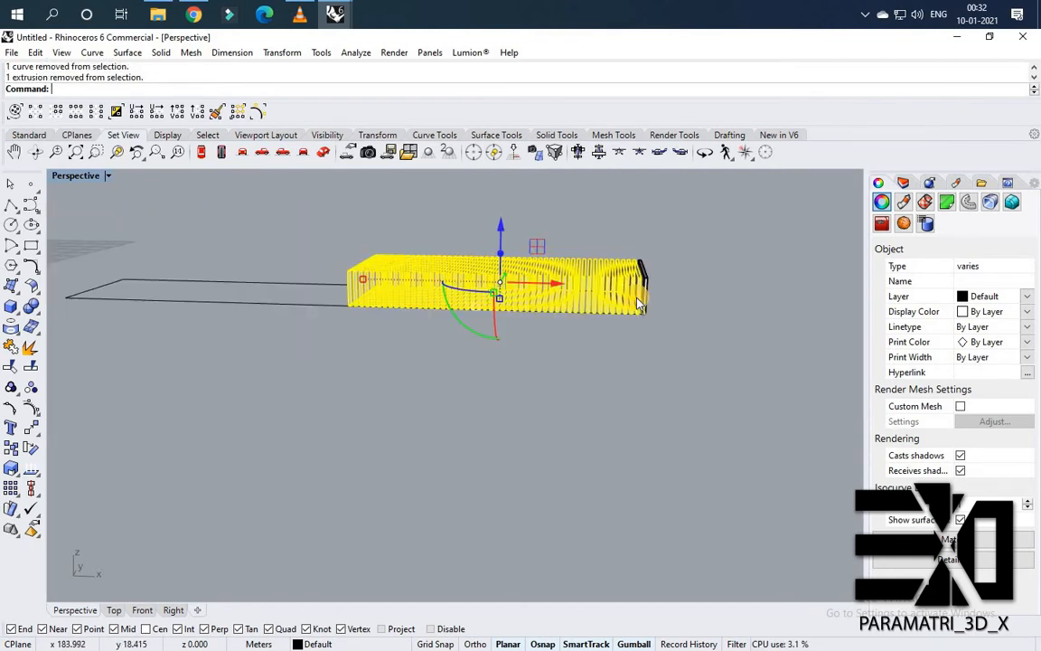
scroll(646, 316, "up", 2)
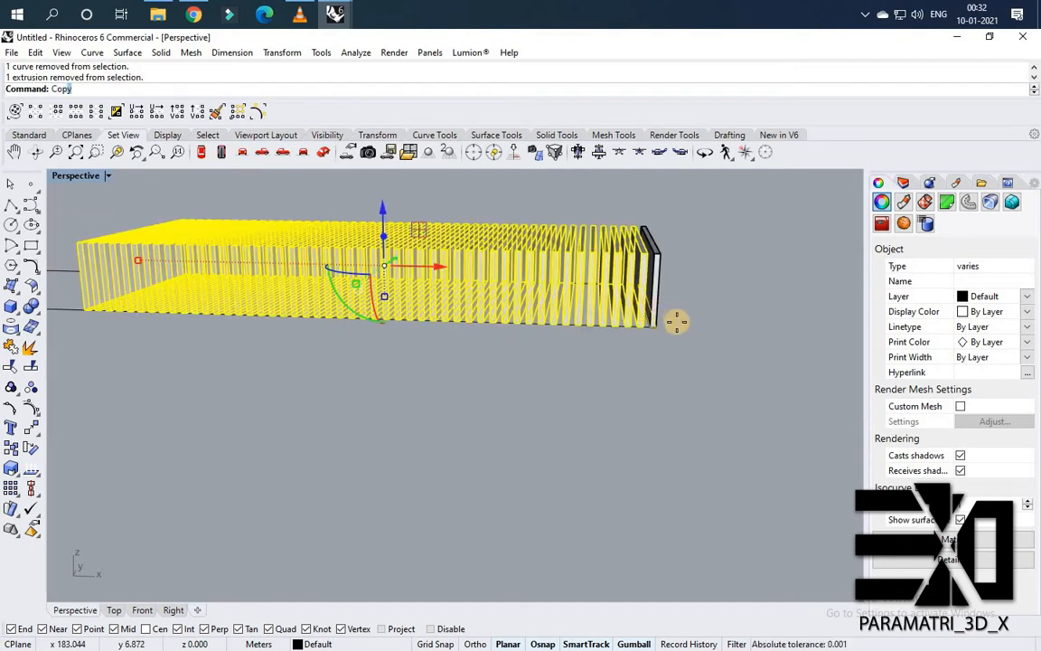
key("Return")
scroll(658, 328, "up", 1)
left_click(657, 328)
scroll(504, 334, "down", 5)
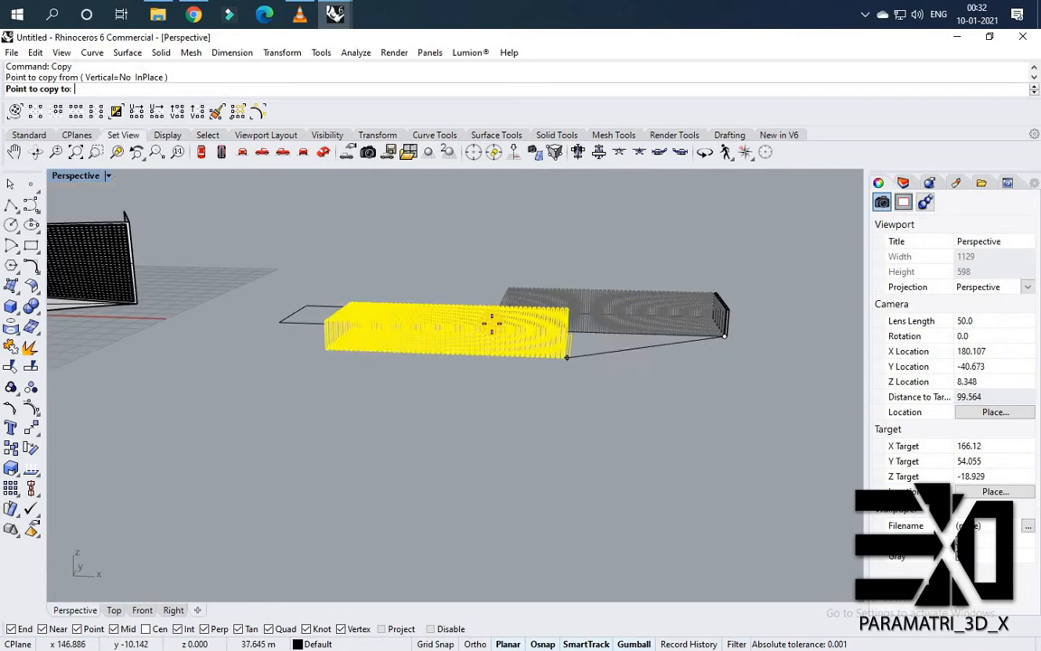
scroll(506, 336, "up", 5)
left_click(550, 361)
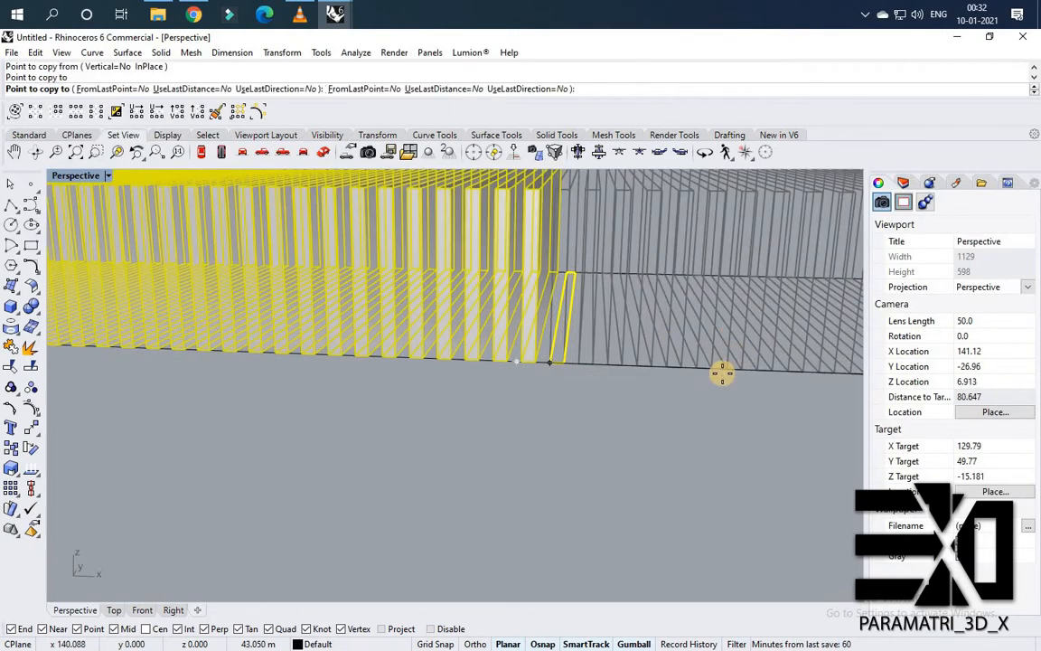
scroll(400, 302, "down", 4)
scroll(395, 330, "up", 4)
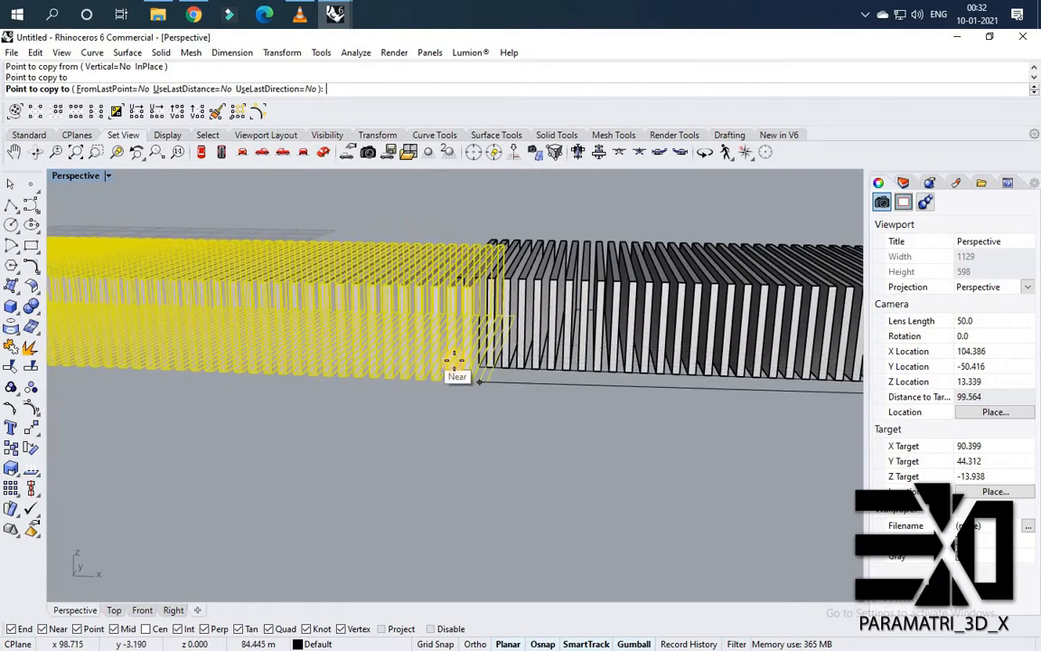
left_click(454, 361)
scroll(571, 373, "down", 8)
right_click(486, 387)
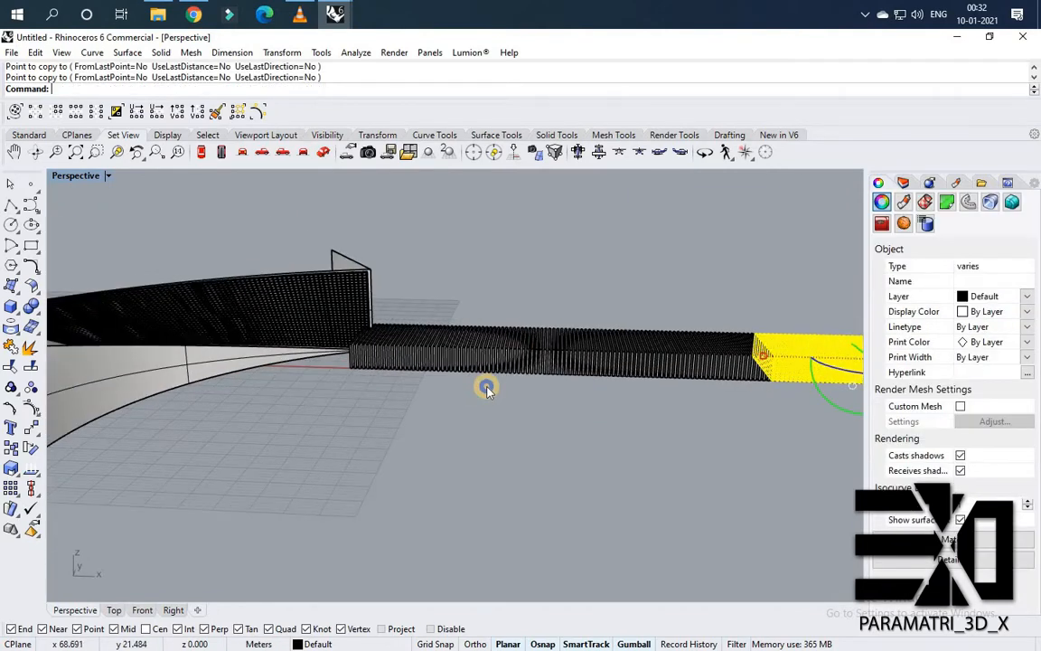
Delete the surplus slats extending past the far end of the flat outline.
right_click_drag(486, 387, 441, 423)
left_click_drag(513, 328, 400, 500)
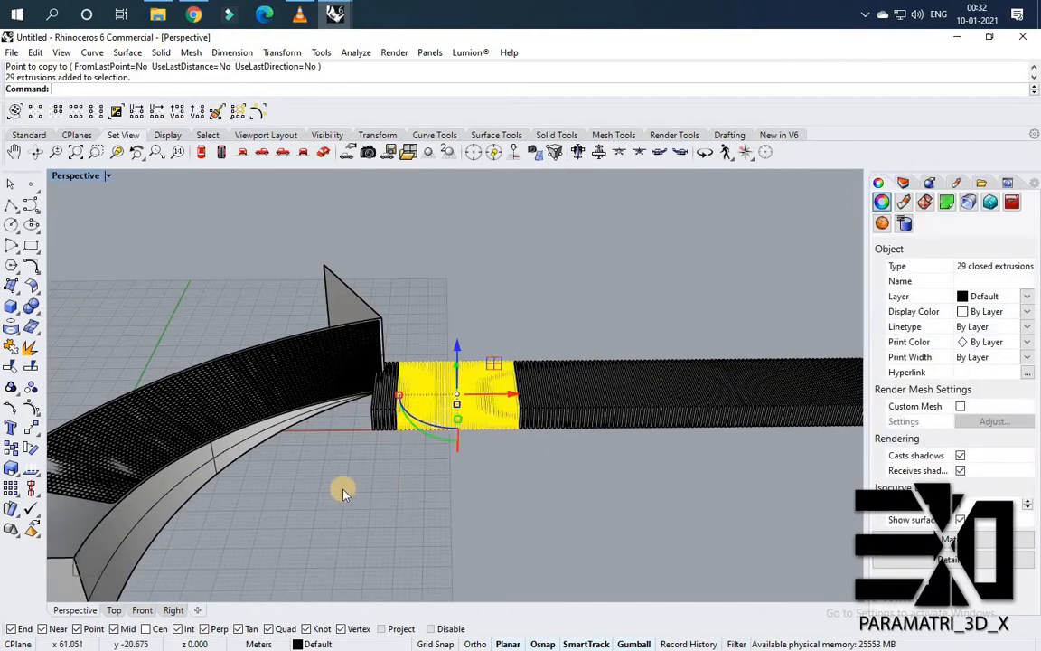
key("Delete")
scroll(343, 490, "up", 4)
left_click_drag(459, 396, 359, 342)
key("Delete")
scroll(416, 384, "down", 8)
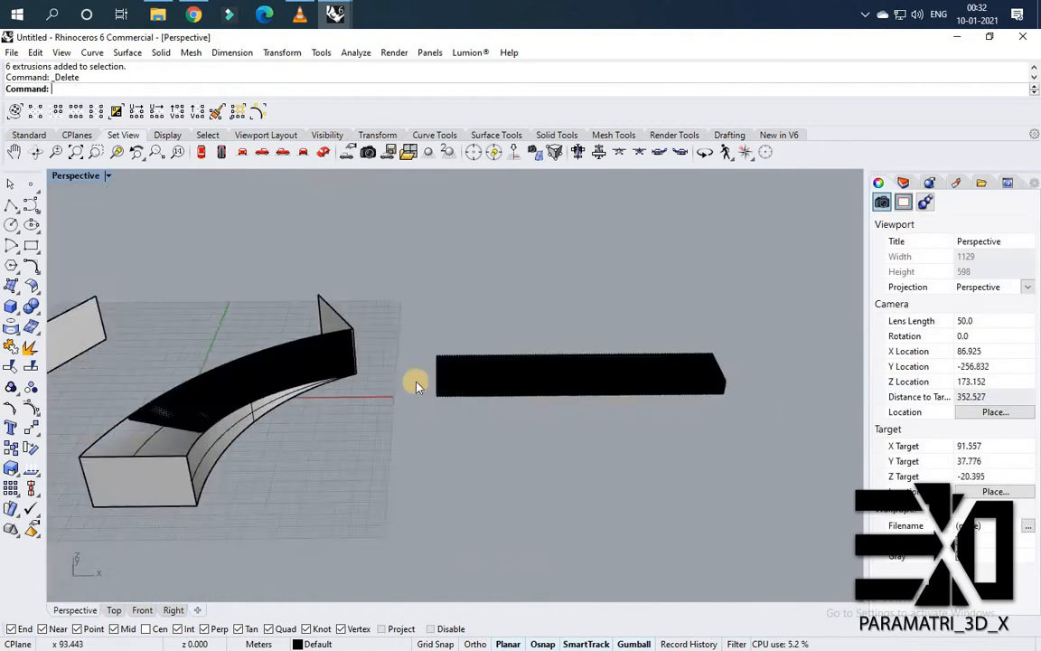
scroll(416, 387, "up", 5)
left_click_drag(393, 260, 468, 371)
key("Delete")
scroll(513, 465, "up", 3)
key("Delete")
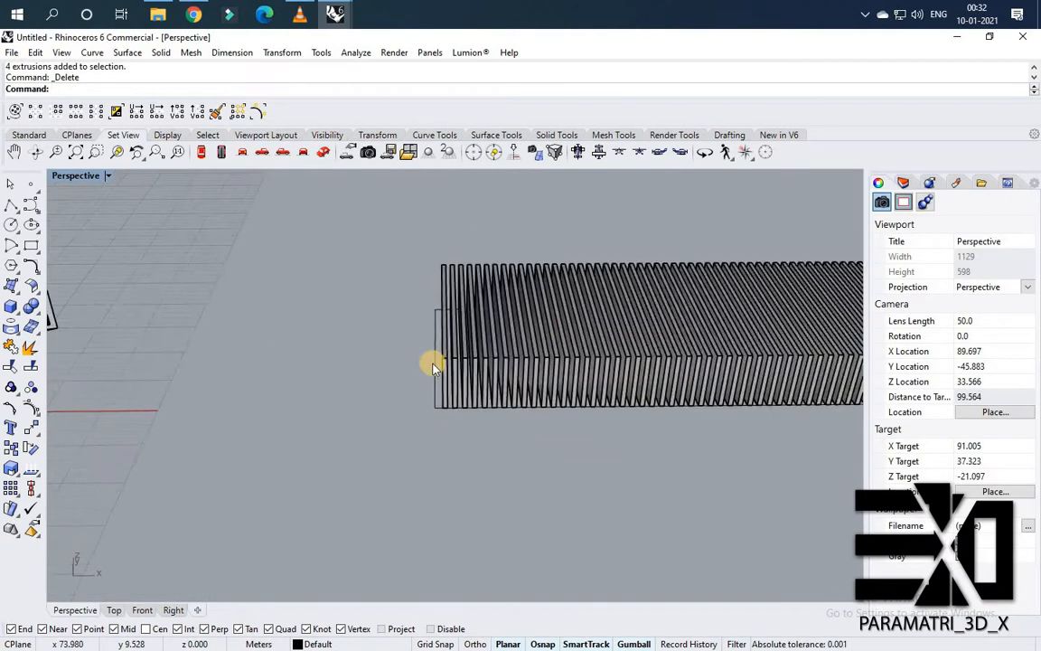
Create a planar surface from the flat outline curve with PlanarSrf.
scroll(389, 380, "down", 6)
scroll(217, 348, "up", 10)
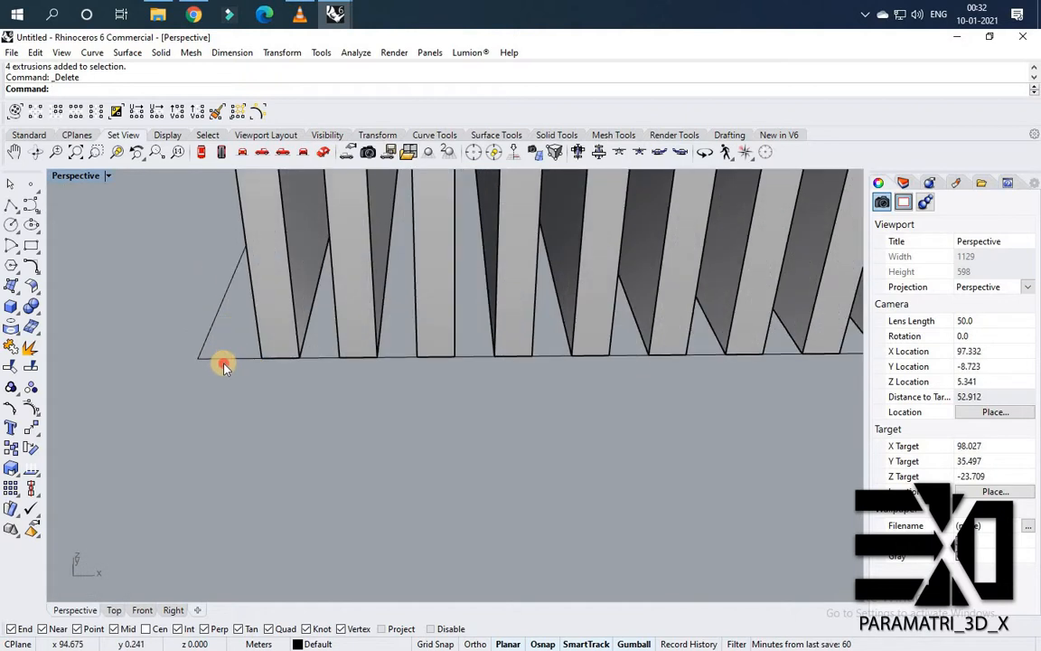
left_click(226, 362)
type("PlanarSrf")
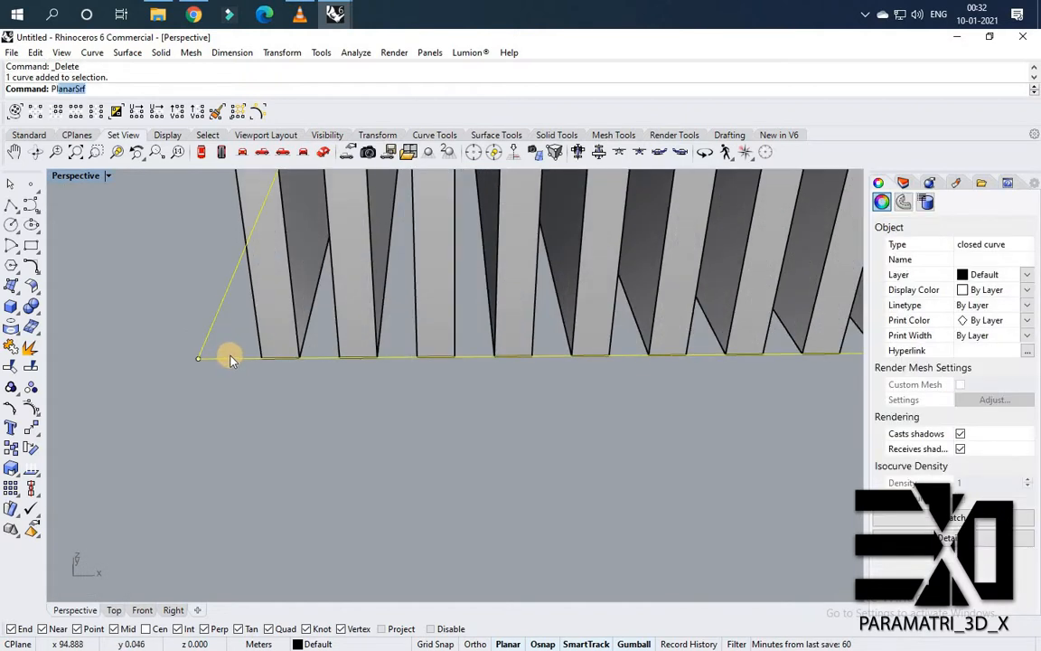
right_click(230, 354)
left_click(237, 332)
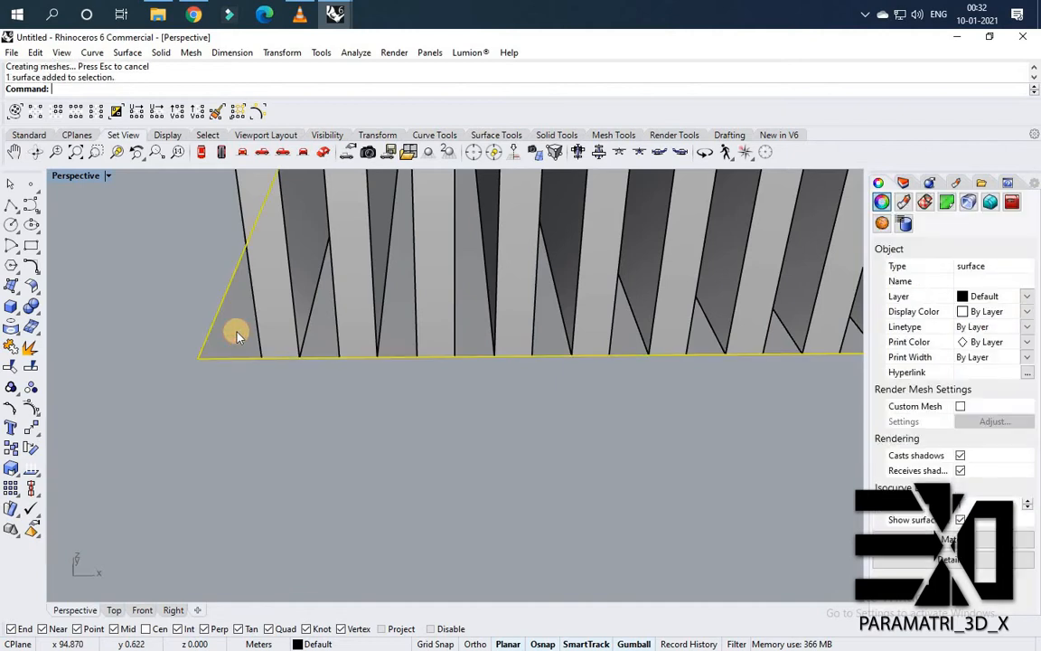
Offset the planar surface 0.2 downward as a solid with OffsetSrf, flipping its direction.
type("Offset")
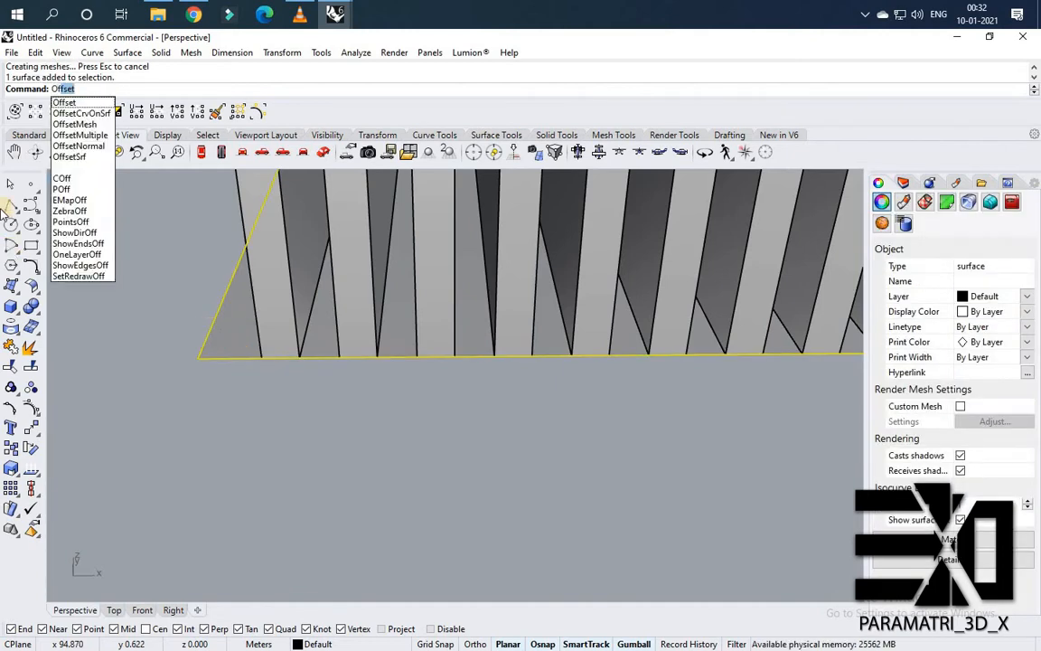
left_click(76, 158)
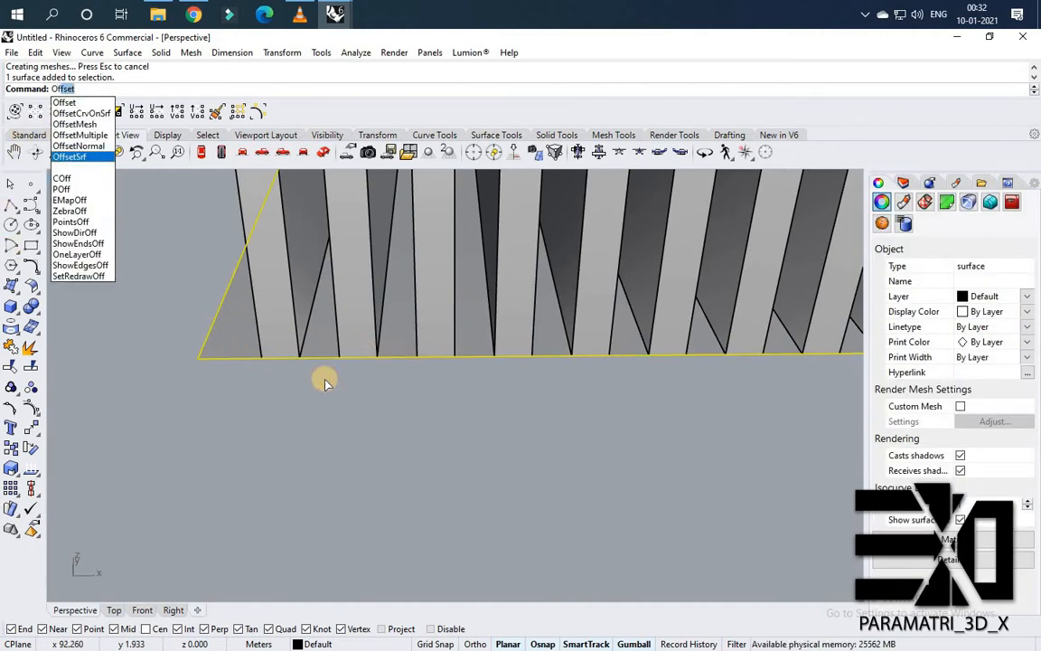
left_click(237, 359)
right_click_drag(305, 315, 426, 321)
scroll(430, 319, "down", 6)
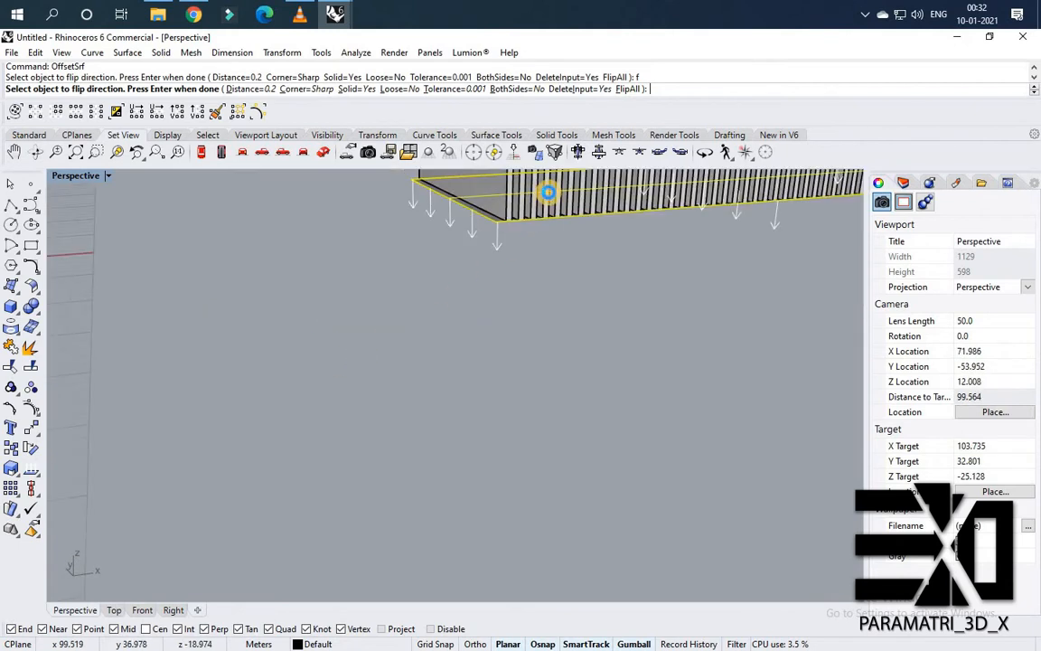
right_click(532, 198)
Select all the slats along the slab with window selections.
scroll(528, 198, "up", 8)
scroll(333, 330, "down", 12)
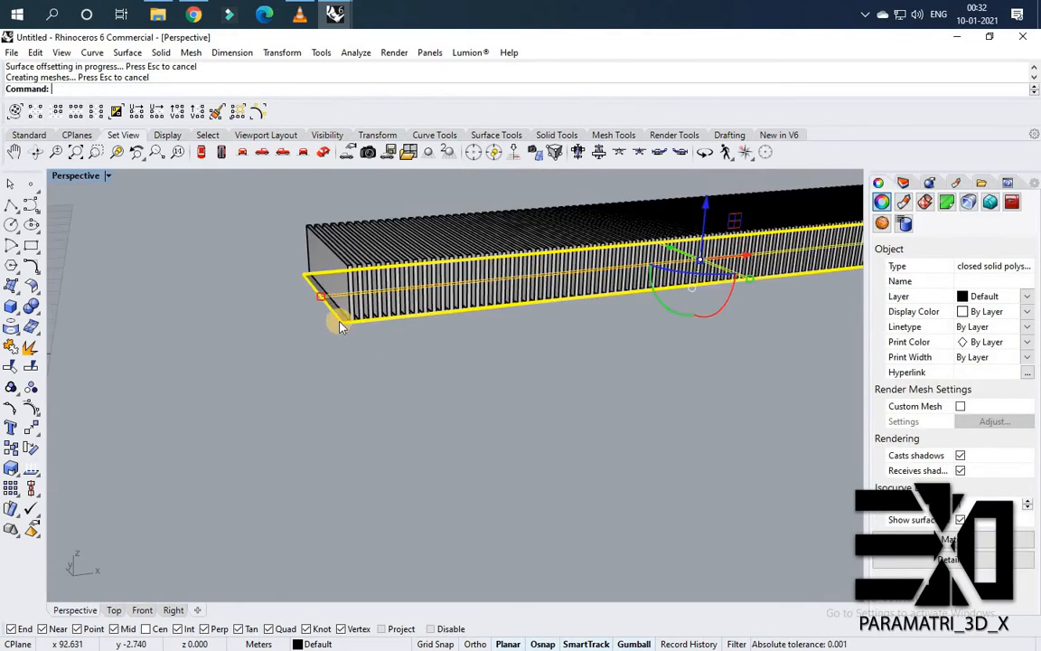
right_click_drag(323, 302, 345, 237)
left_click_drag(799, 210, 254, 258)
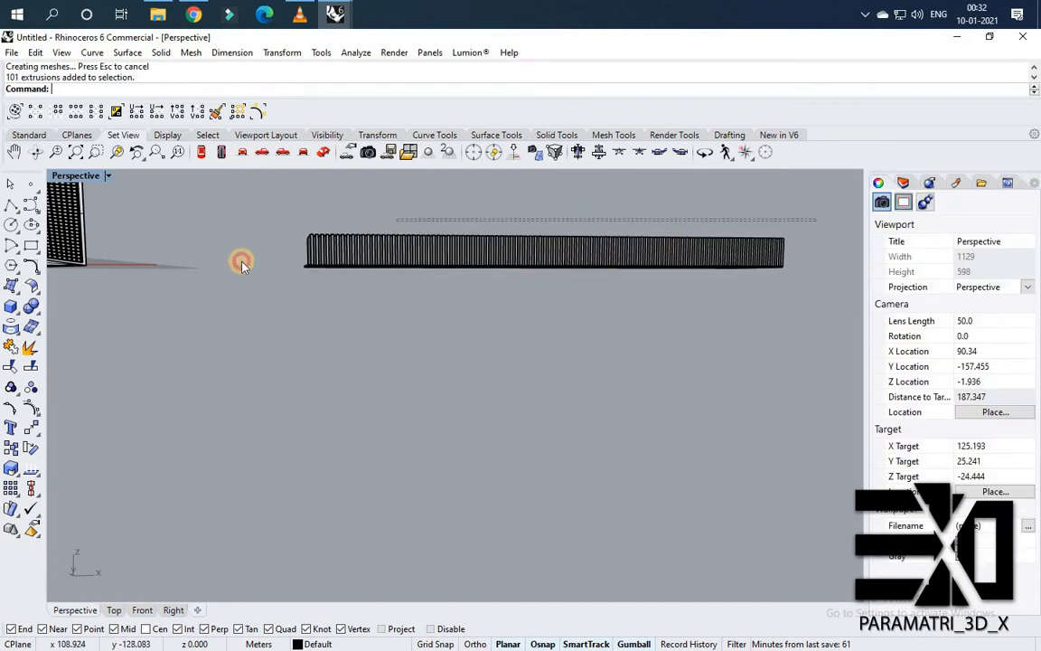
right_click_drag(398, 339, 614, 232)
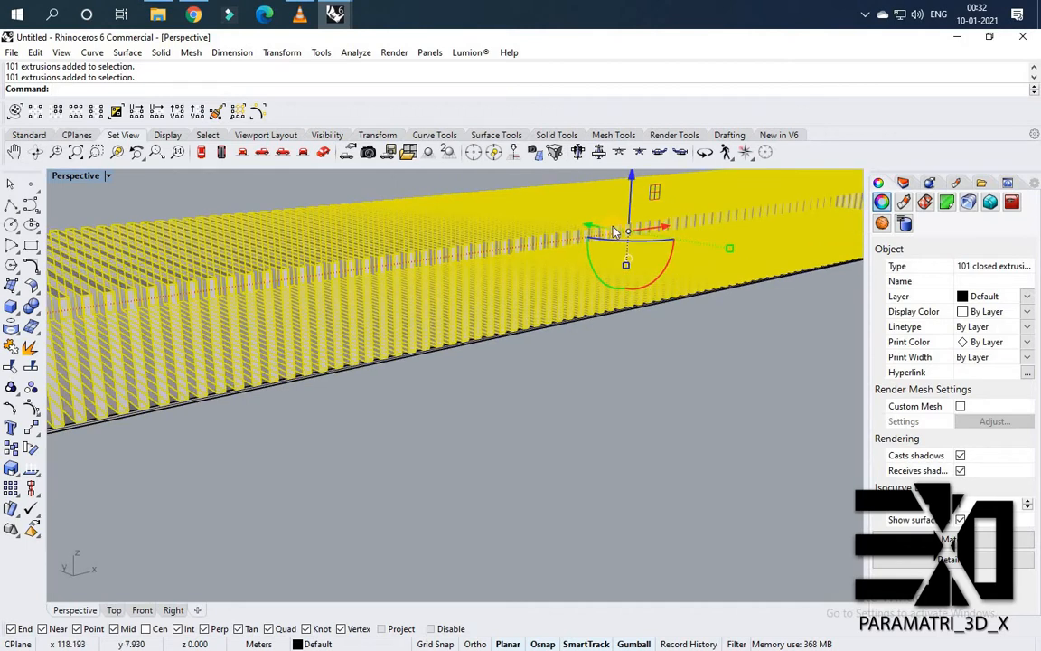
left_click_drag(632, 183, 597, 272)
scroll(597, 271, "down", 3)
key("Escape")
right_click_drag(596, 271, 785, 220)
left_click_drag(786, 221, 360, 233)
right_click_drag(399, 250, 720, 220)
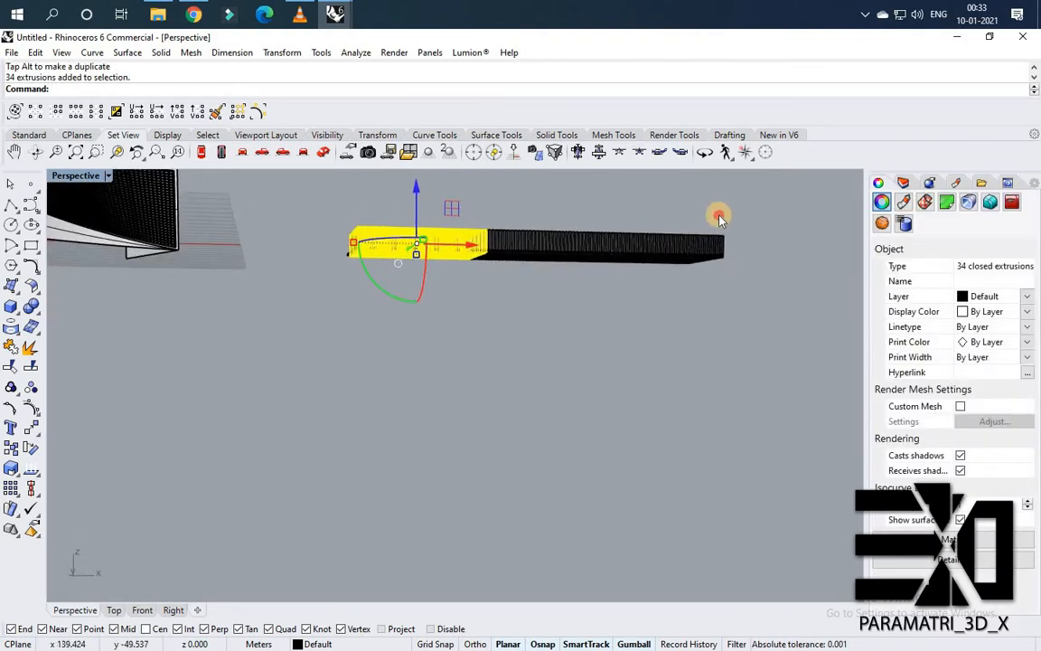
right_click_drag(449, 241, 449, 304)
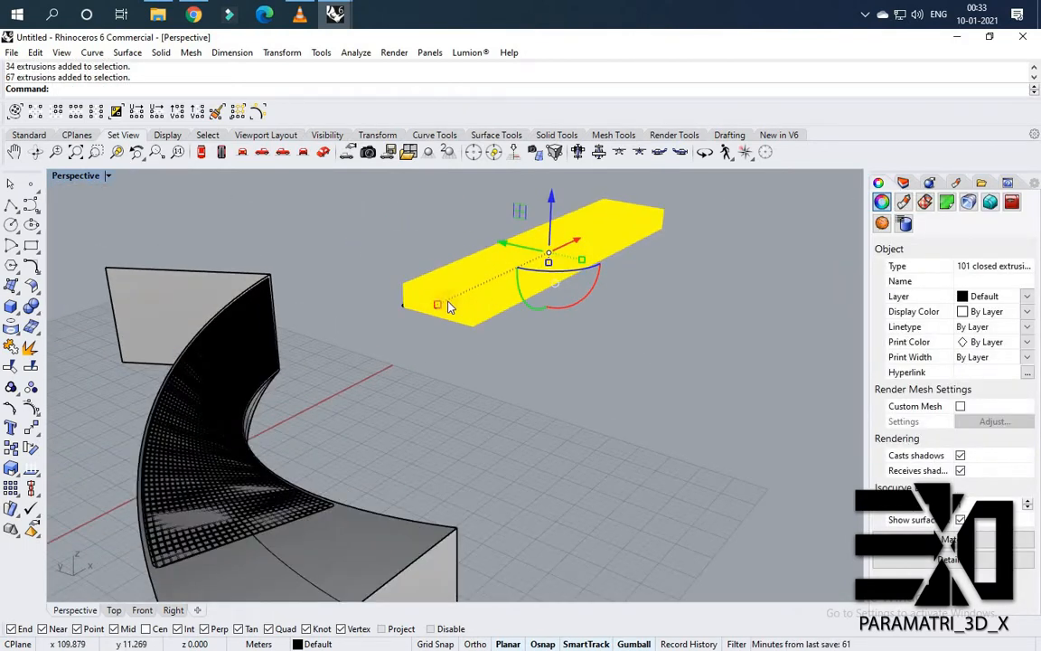
scroll(495, 386, "up", 3)
scroll(495, 386, "up", 3)
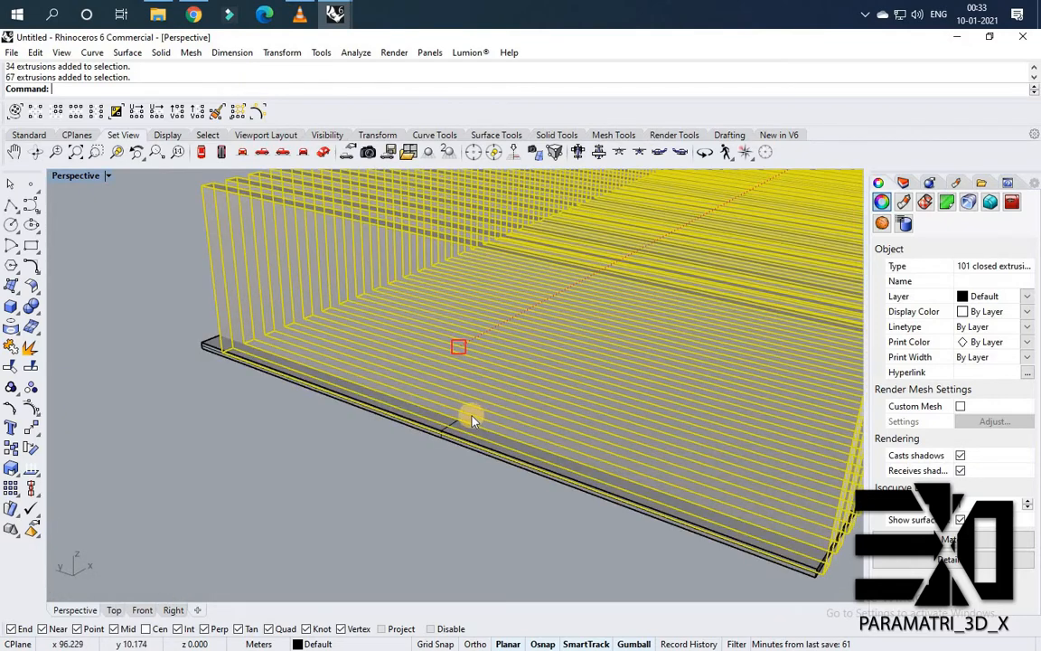
scroll(516, 421, "up", 5)
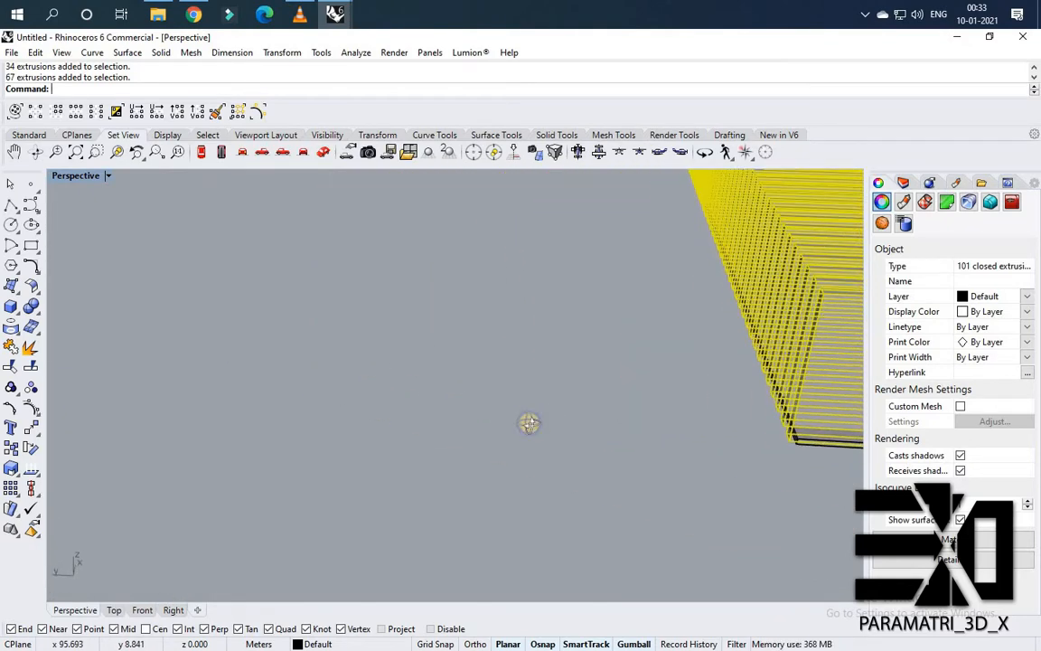
scroll(529, 423, "down", 6)
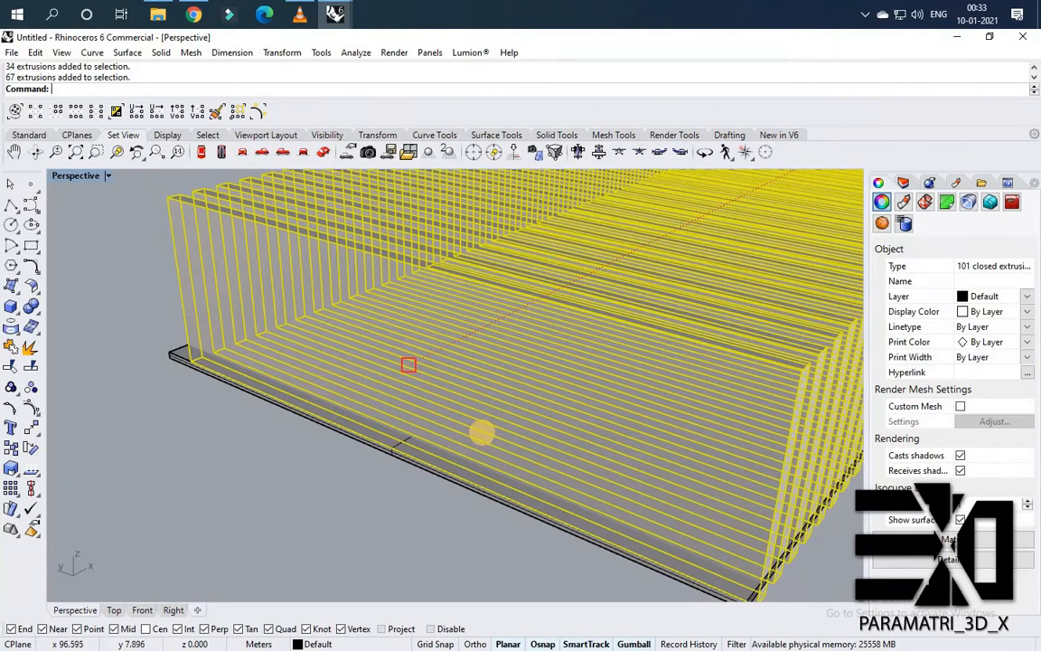
Scale the selected slats in one direction with Scale1D, using the slab's corner as reference points.
type("Scale1D")
key("Return")
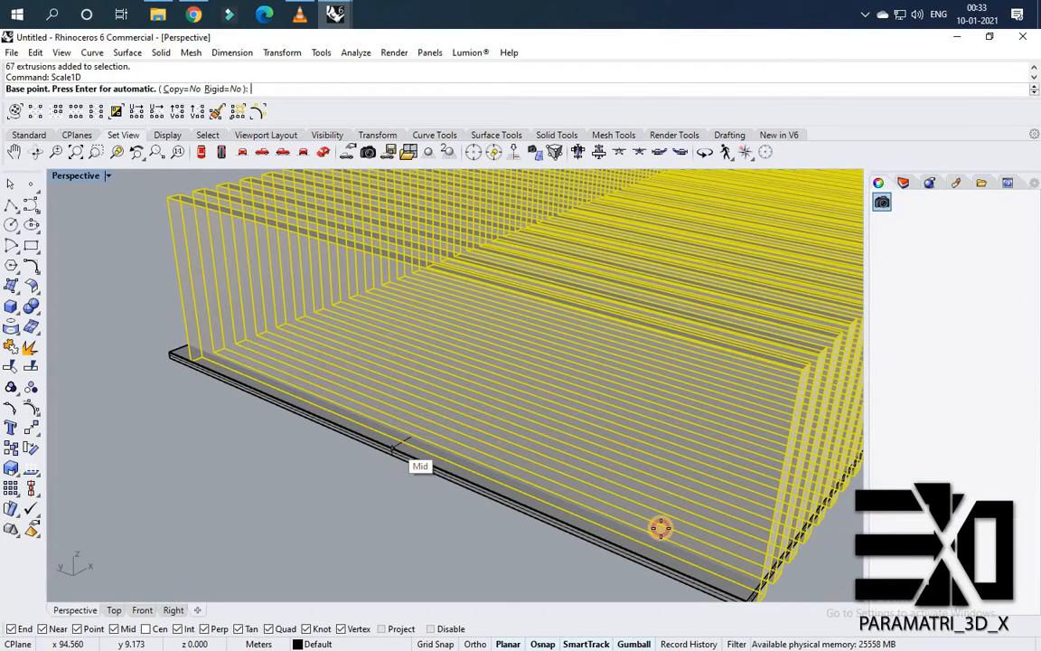
left_click(688, 550)
scroll(691, 544, "down", 2)
scroll(725, 455, "up", 5)
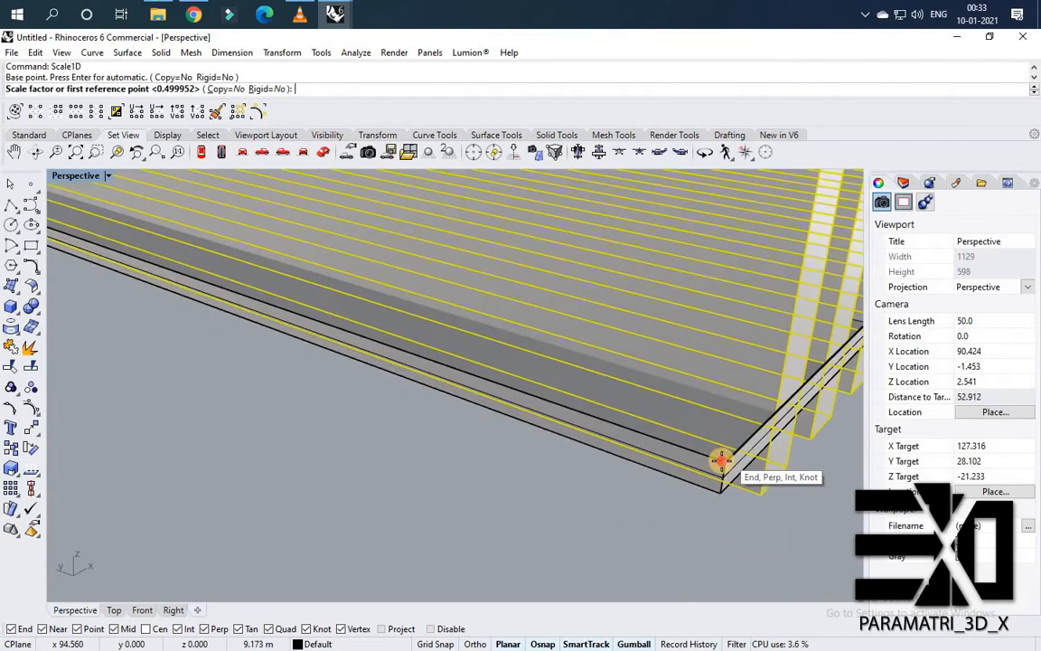
left_click(725, 457)
left_click(676, 448)
scroll(365, 435, "down", 8)
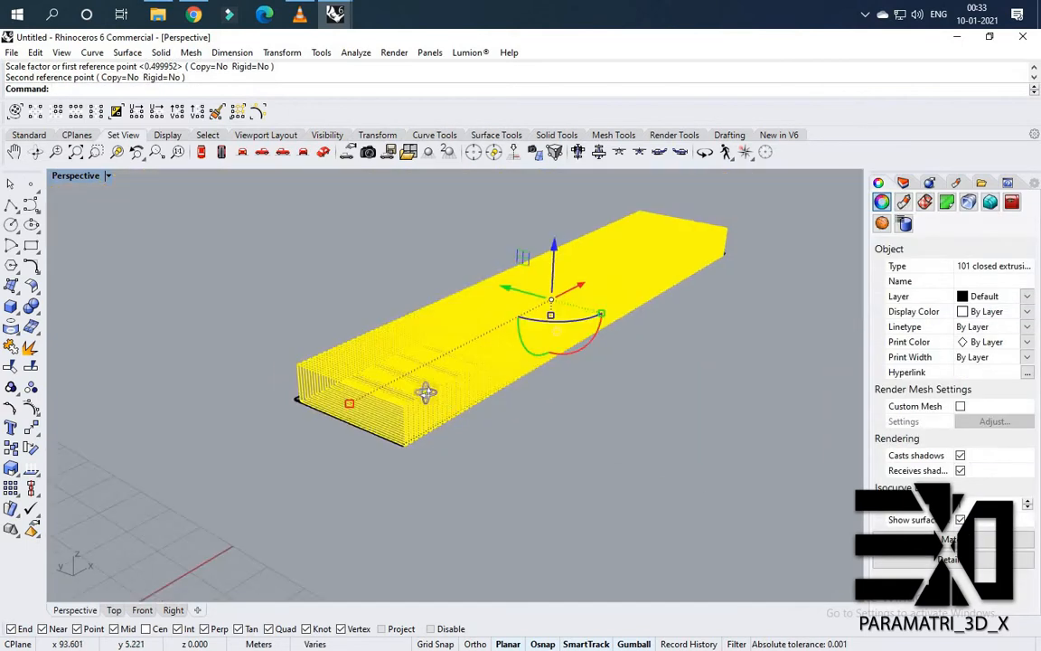
Boolean-difference all the slats from the offset slab to cut slots into it.
right_click_drag(426, 394, 420, 435)
left_click(349, 346)
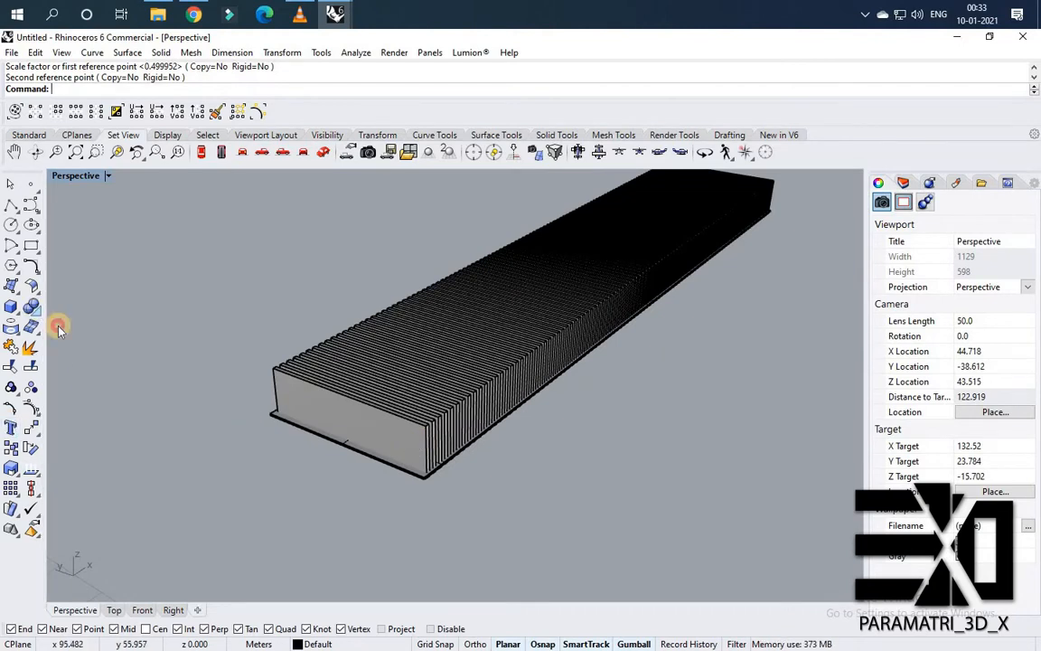
left_click(34, 309)
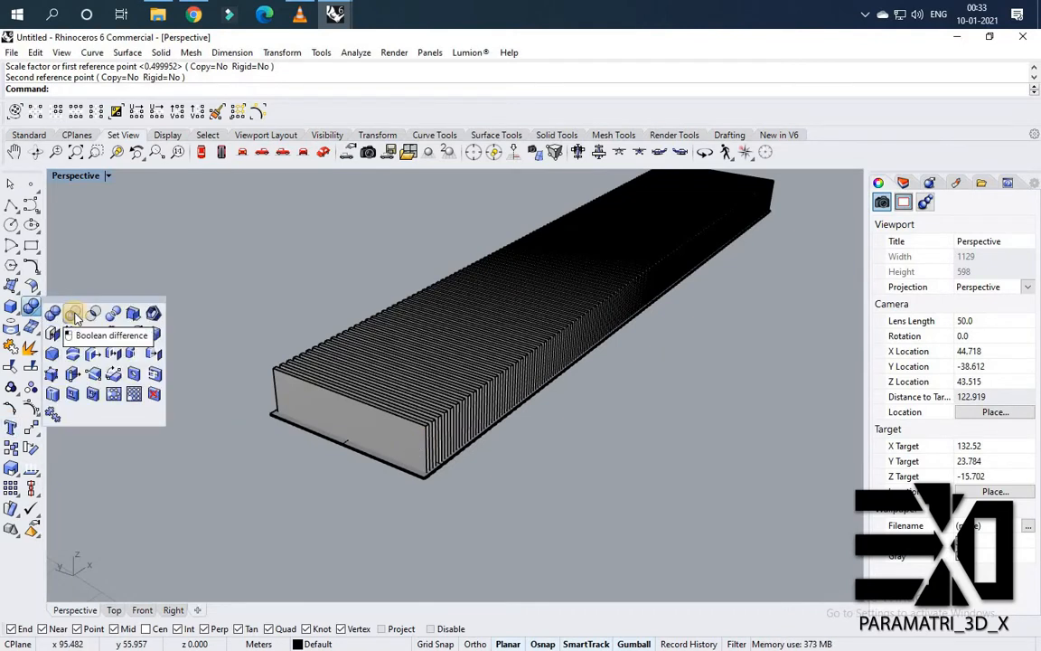
right_click_drag(321, 375, 251, 344)
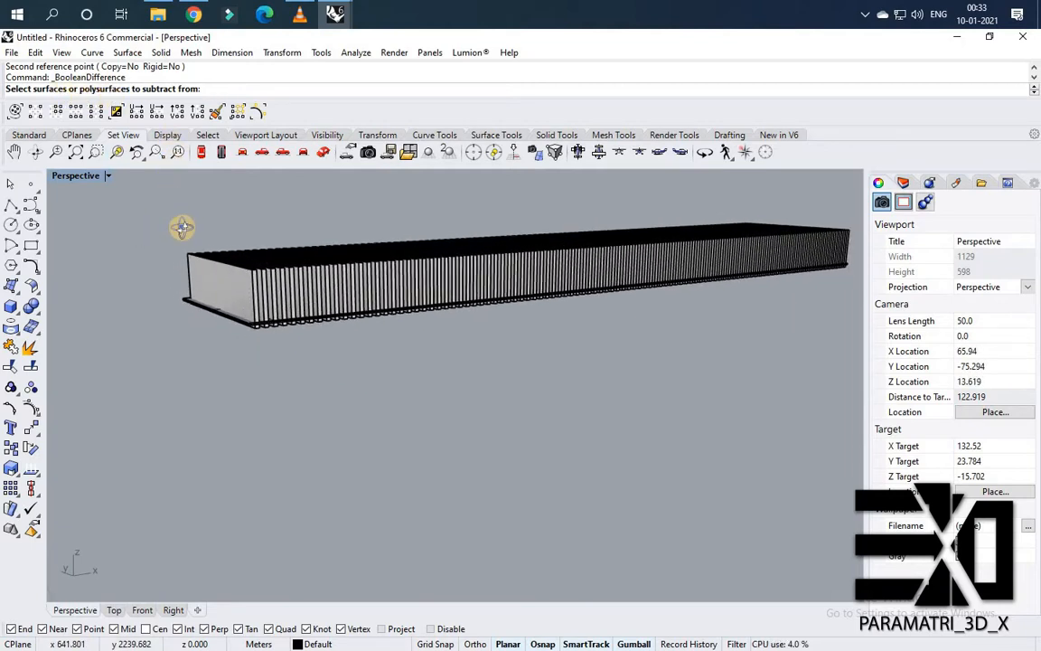
right_click_drag(182, 227, 285, 386)
scroll(274, 377, "up", 4)
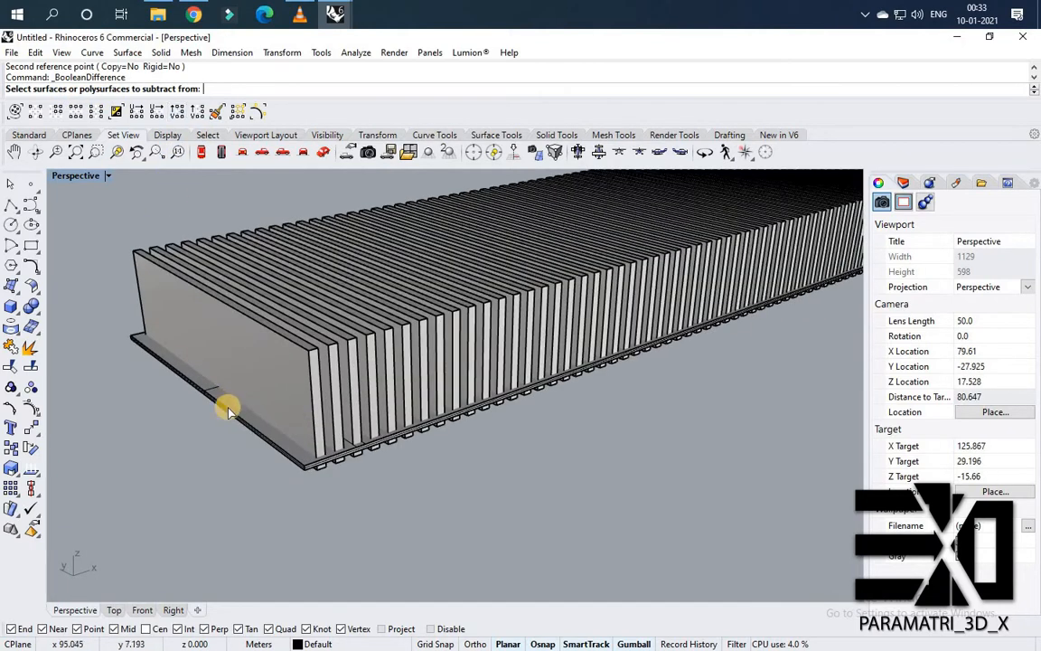
left_click(228, 409)
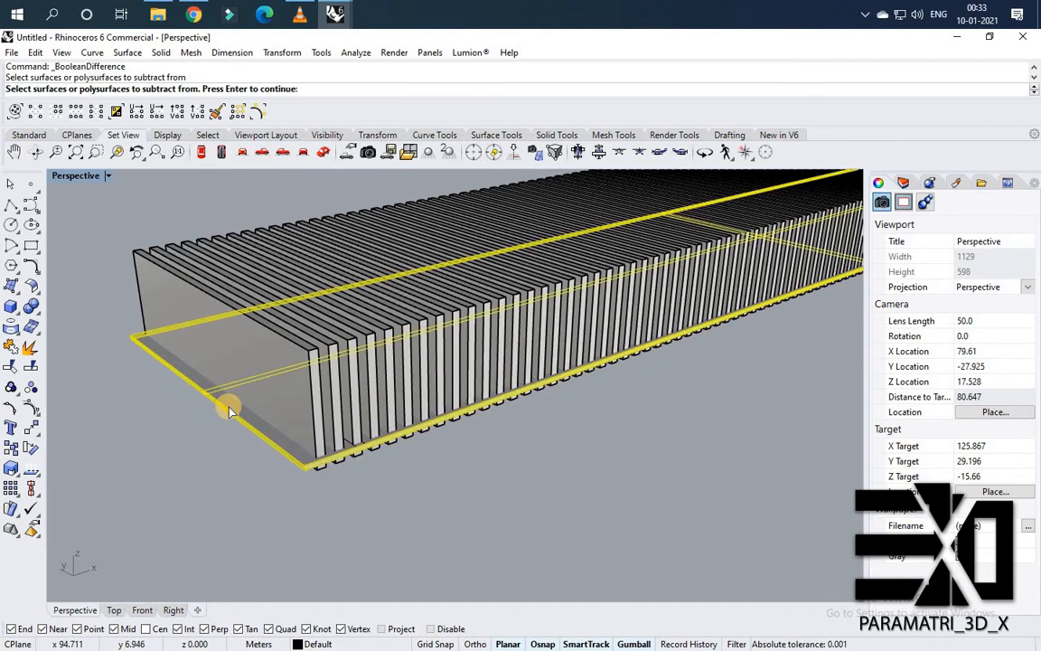
key("Return")
right_click_drag(146, 168, 334, 235)
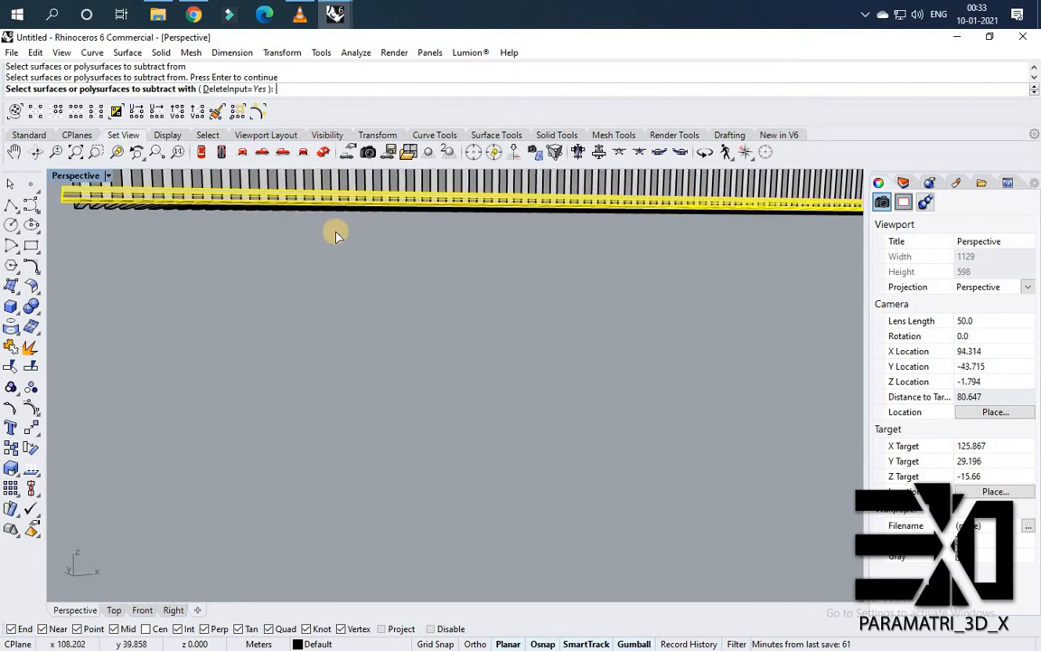
scroll(437, 214, "down", 5)
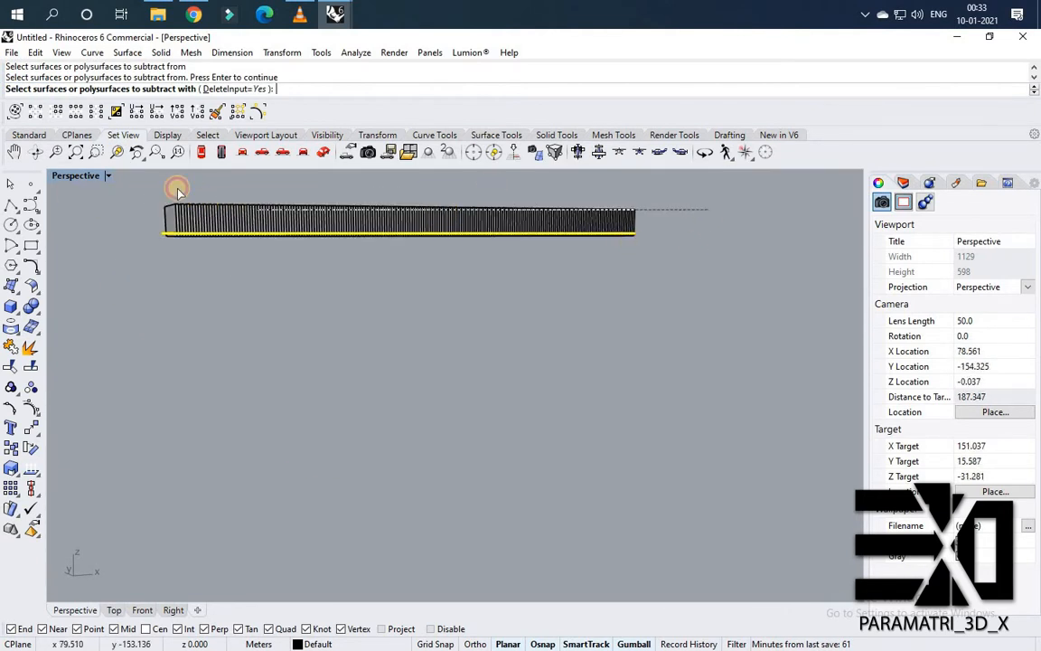
left_click(312, 226)
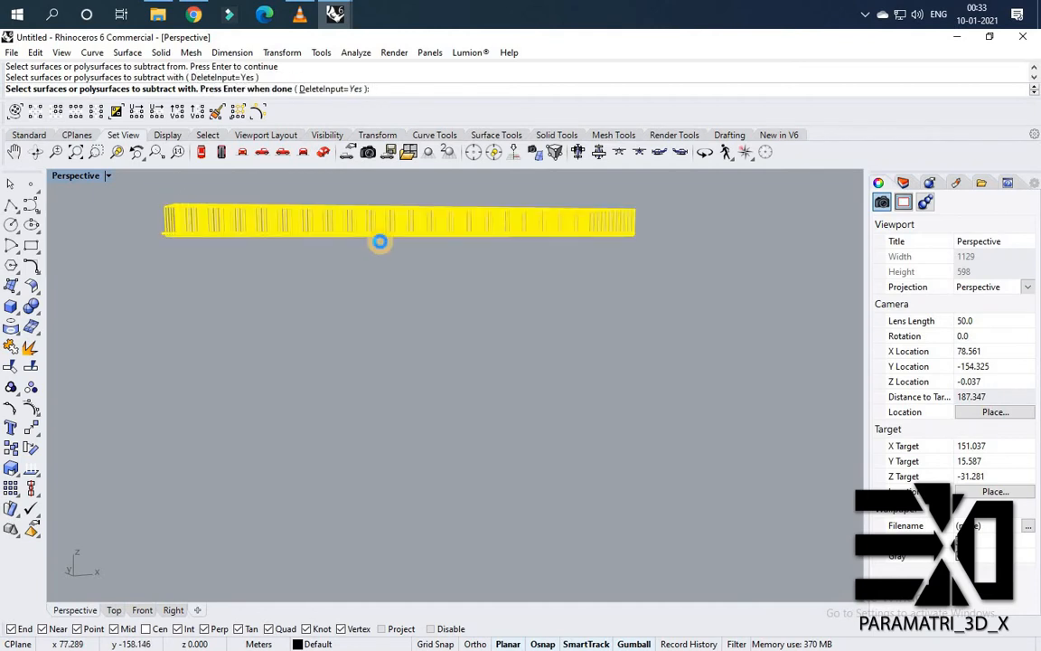
key("Return")
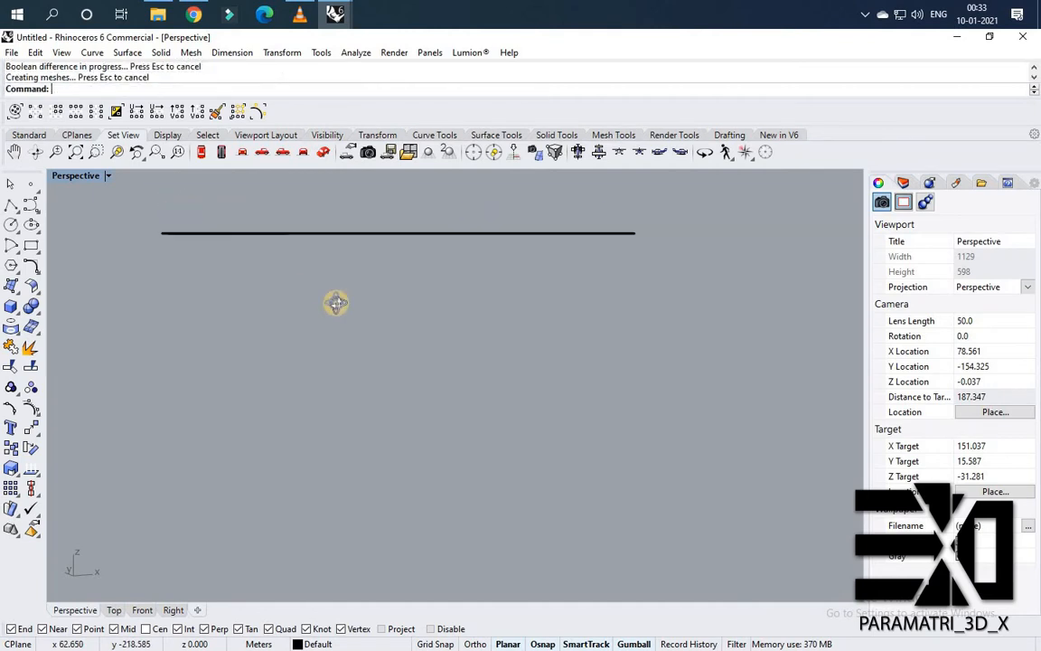
Orbit and zoom around the slotted slab to inspect the cut slots.
right_click_drag(337, 302, 207, 479)
scroll(206, 457, "up", 6)
right_click_drag(304, 425, 437, 396)
scroll(436, 396, "down", 8)
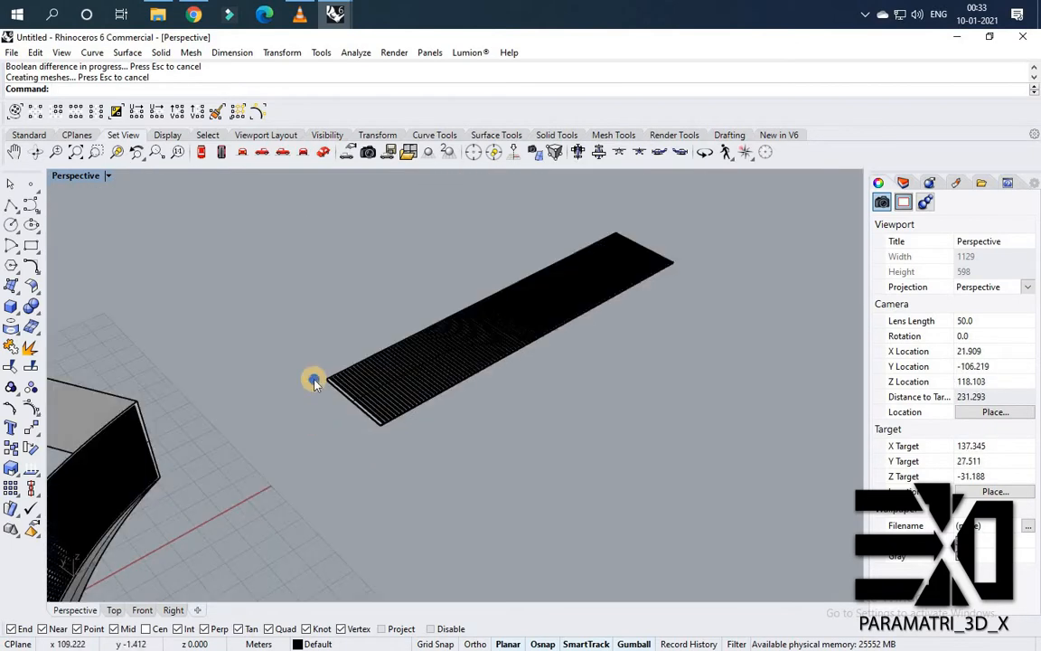
right_click_drag(314, 377, 225, 341)
scroll(217, 340, "up", 12)
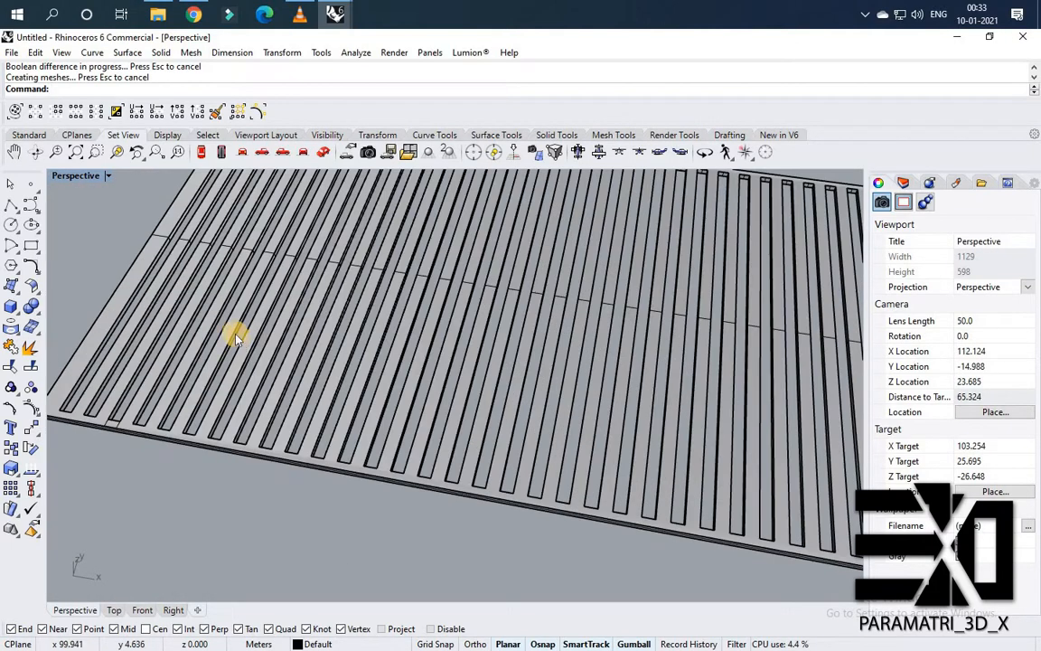
scroll(216, 383, "down", 4)
right_click_drag(360, 418, 197, 425)
scroll(197, 421, "up", 10)
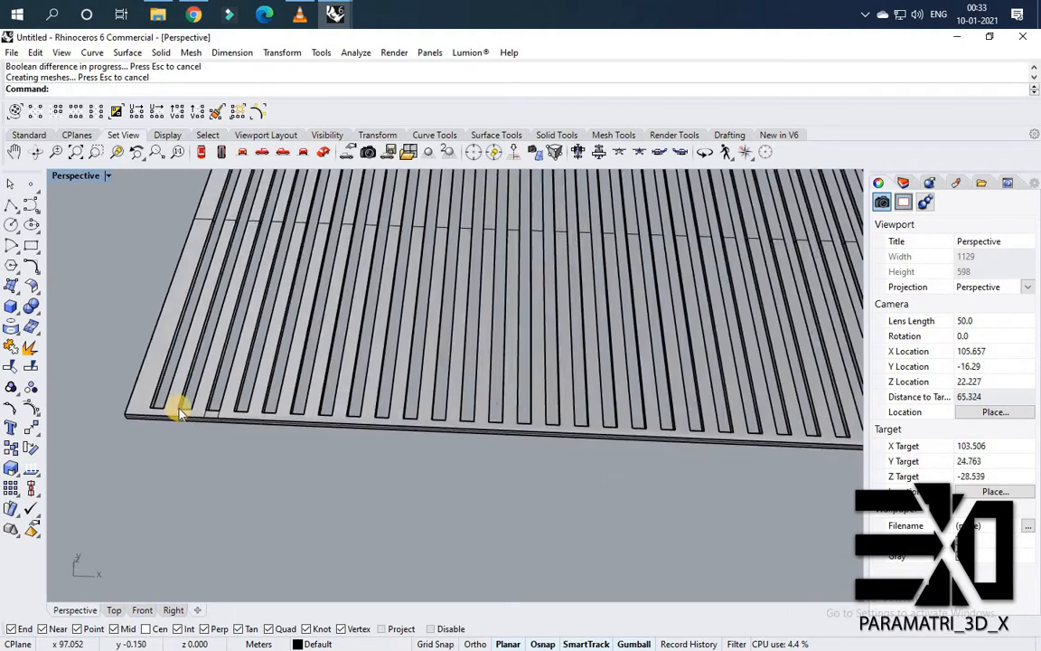
scroll(289, 398, "down", 18)
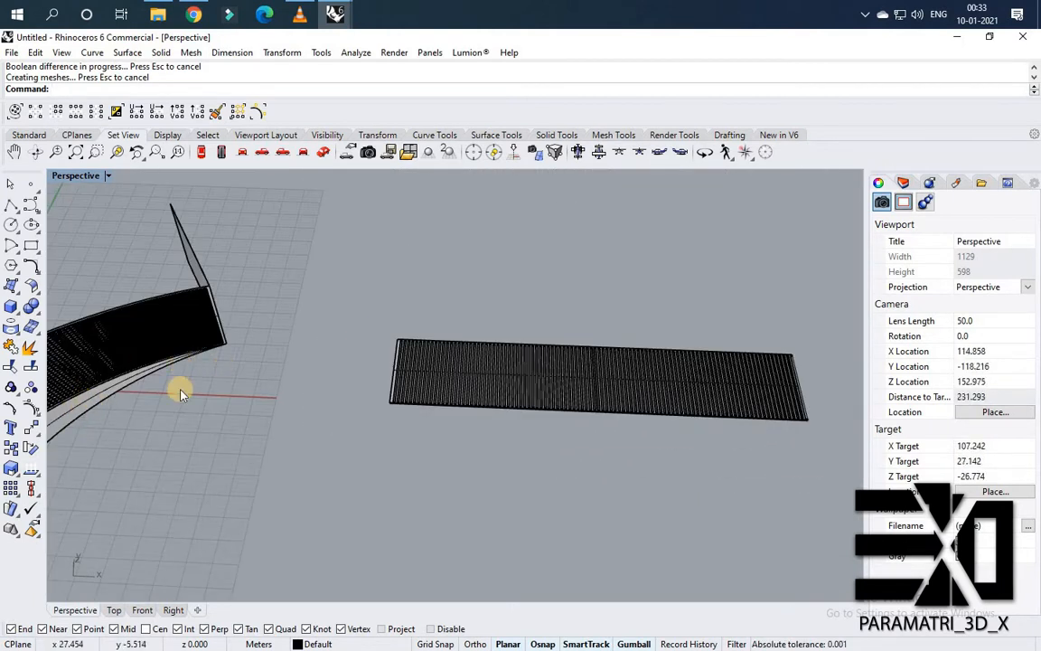
scroll(181, 395, "down", 2)
right_click_drag(423, 370, 554, 333, "shift")
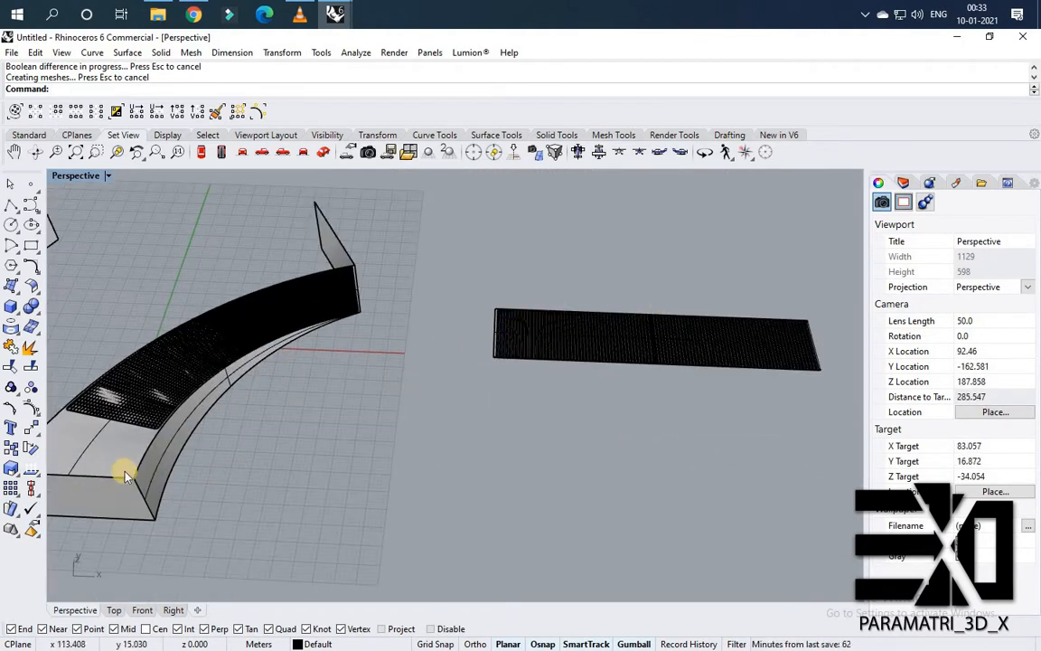
scroll(398, 306, "up", 6)
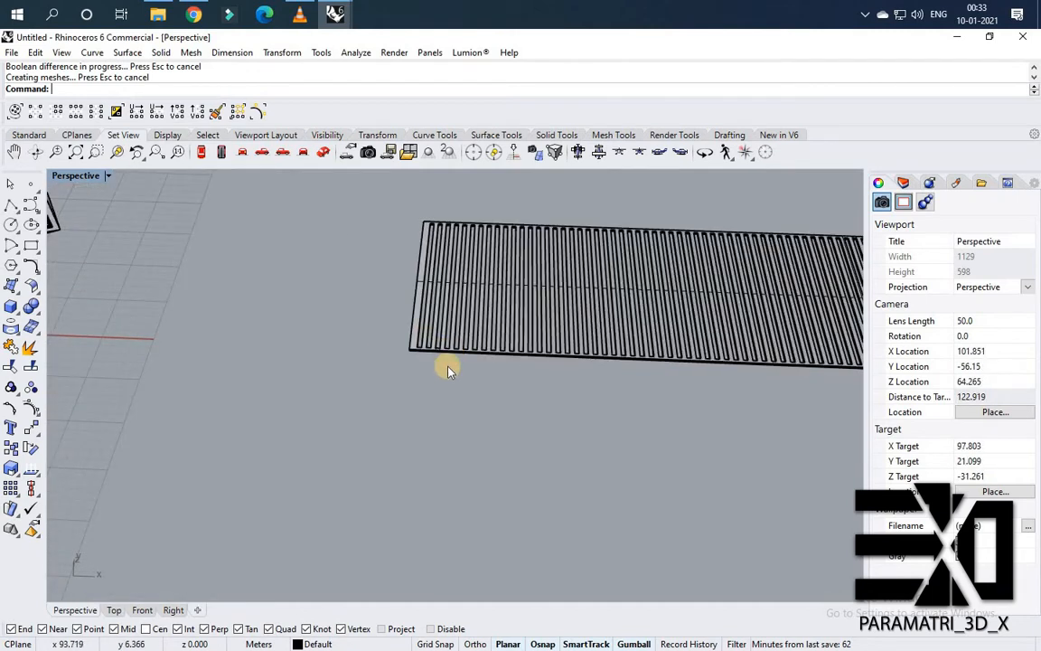
Hide the slotted slab and delete the leftover slat profile curve beneath it.
left_click(403, 377)
middle_click(402, 378)
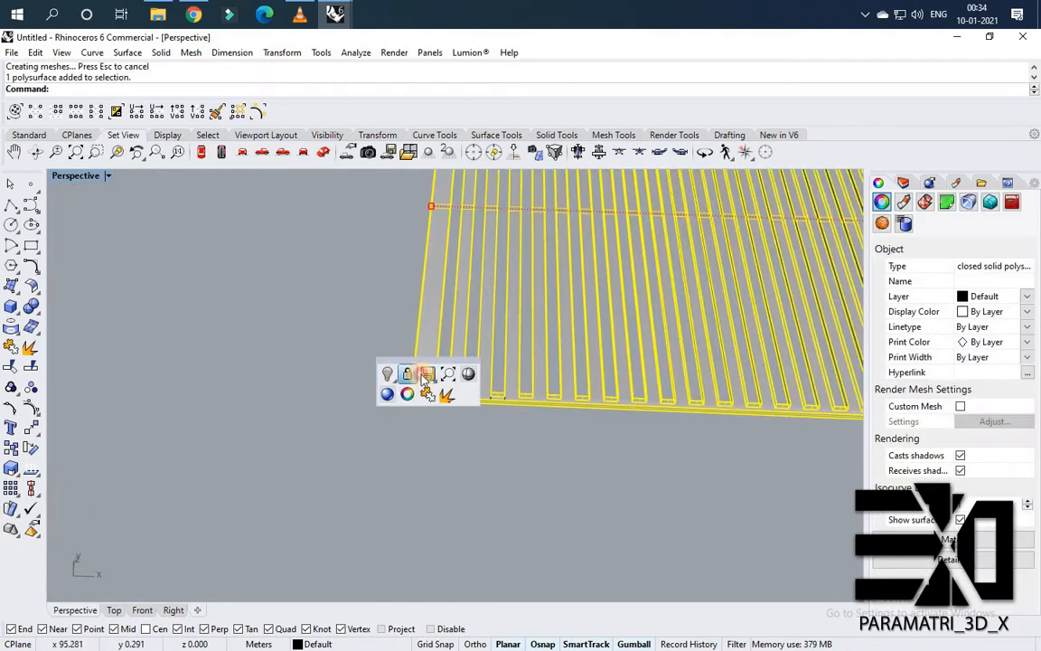
left_click(447, 401)
scroll(399, 327, "down", 8)
left_click(449, 294)
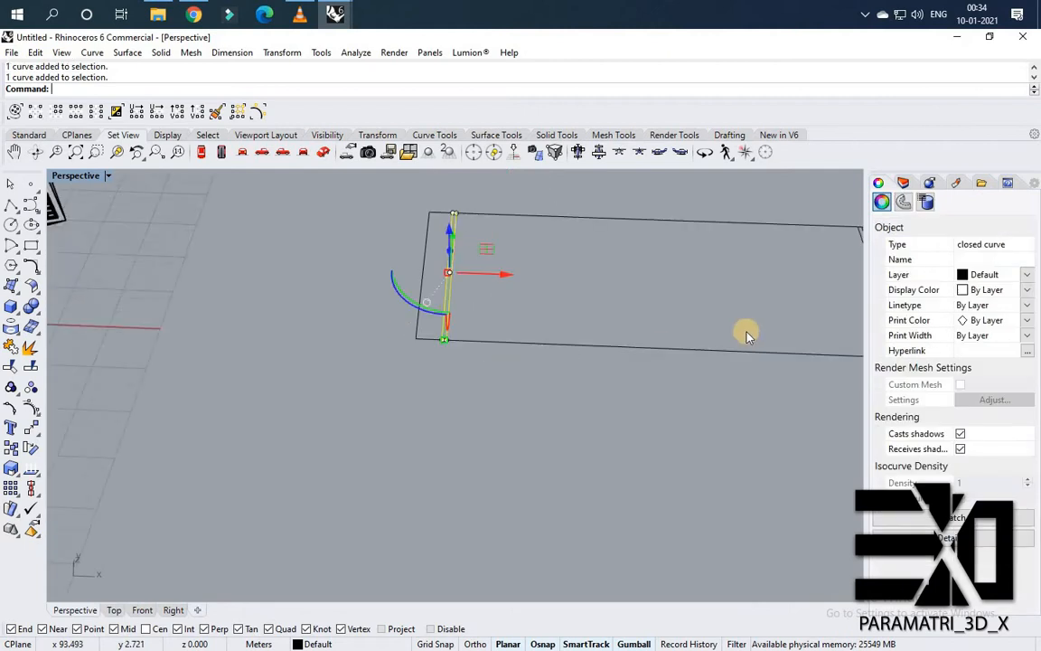
scroll(749, 336, "down", 5)
scroll(643, 307, "up", 2)
left_click(583, 302)
key("Delete")
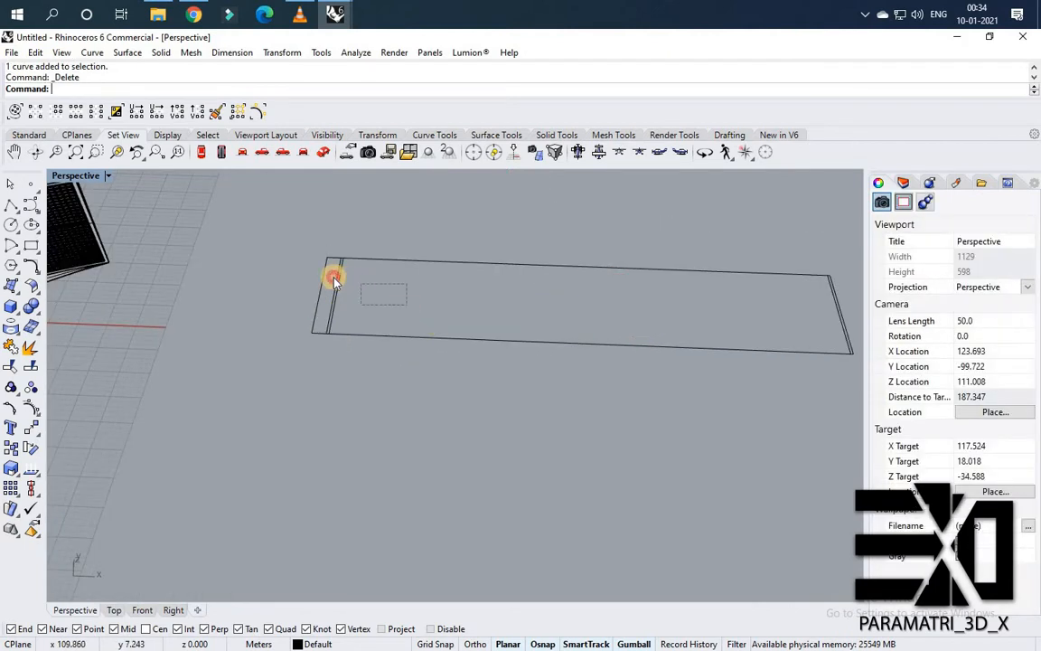
Show the hidden slotted slab again.
scroll(579, 298, "up", 5)
scroll(542, 317, "up", 2)
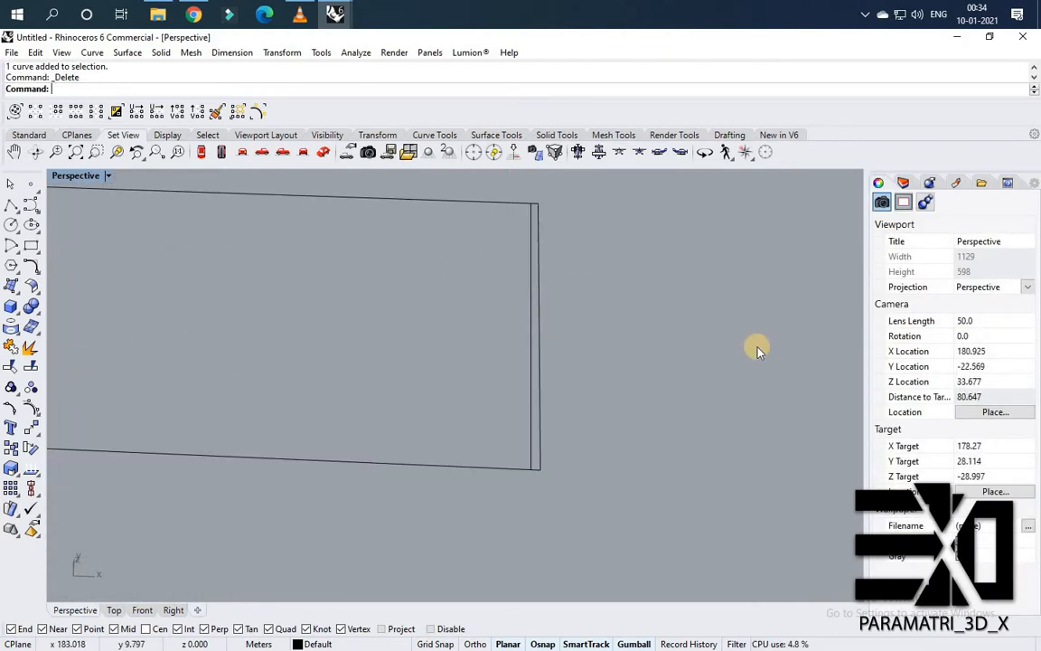
scroll(379, 330, "down", 4)
middle_click(348, 332)
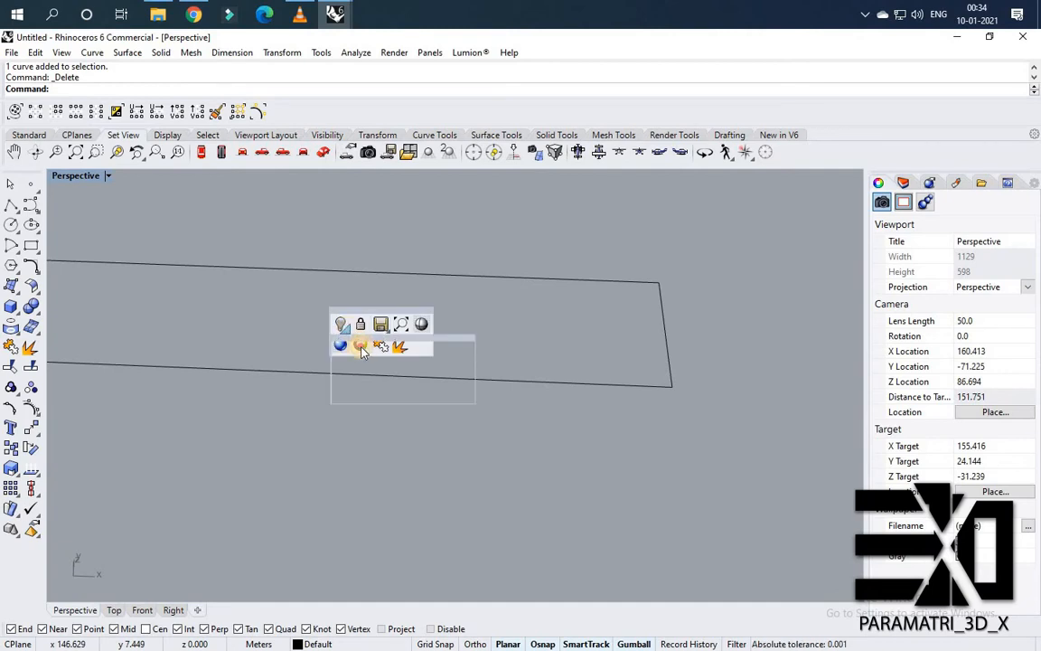
left_click(362, 350)
scroll(452, 307, "down", 6)
right_click_drag(293, 361, 183, 454)
scroll(277, 389, "up", 4)
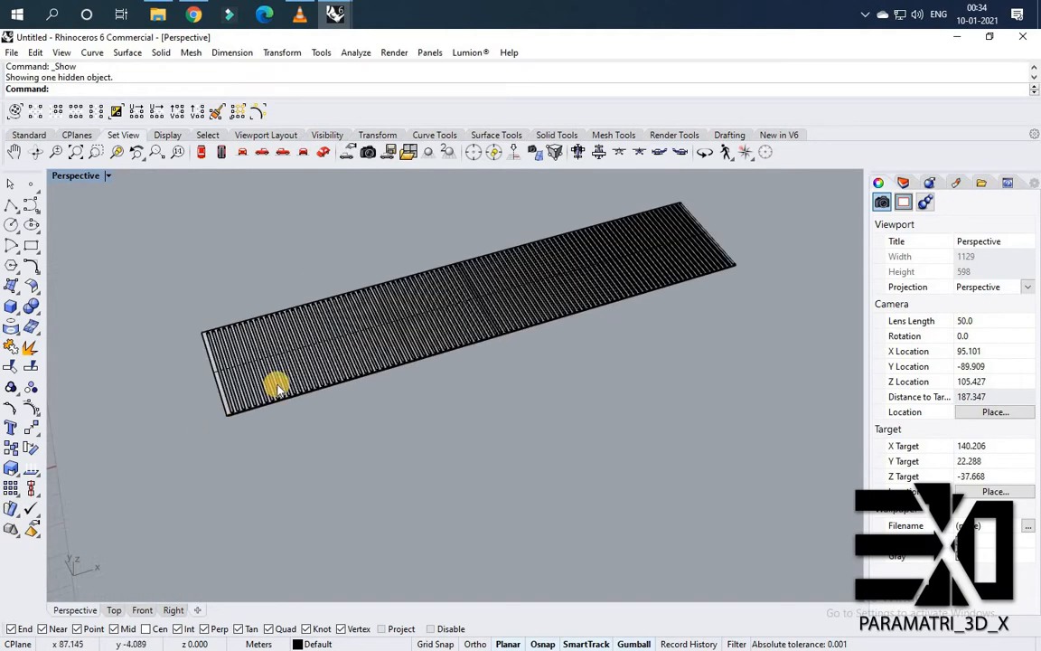
Create a planar surface from the slotted slab's outline curve.
scroll(299, 370, "up", 5)
left_click(317, 349)
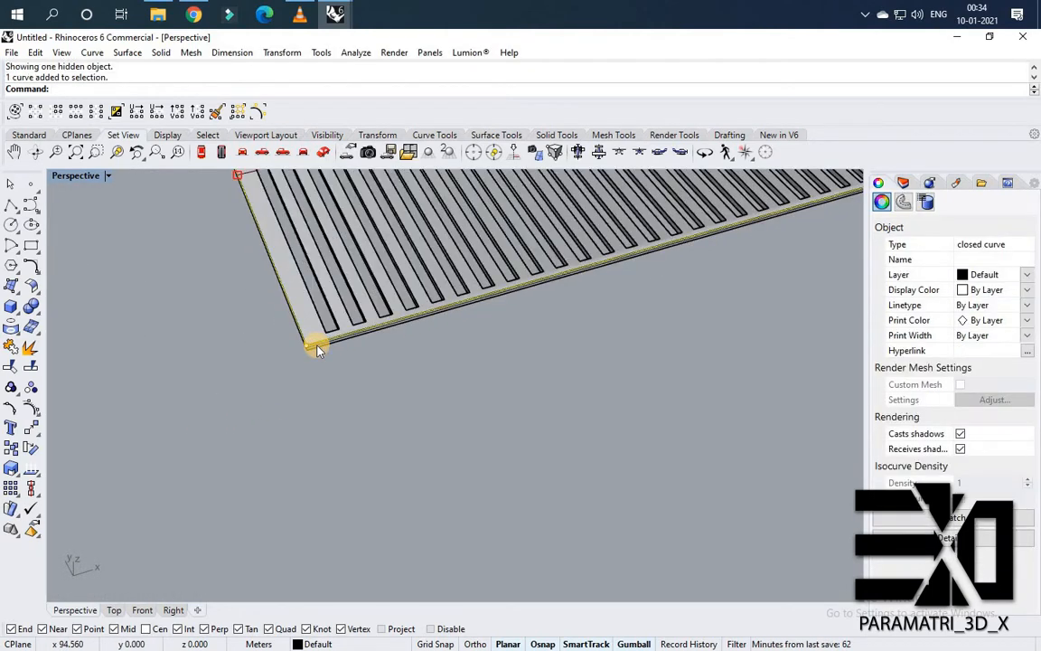
scroll(309, 325, "up", 2)
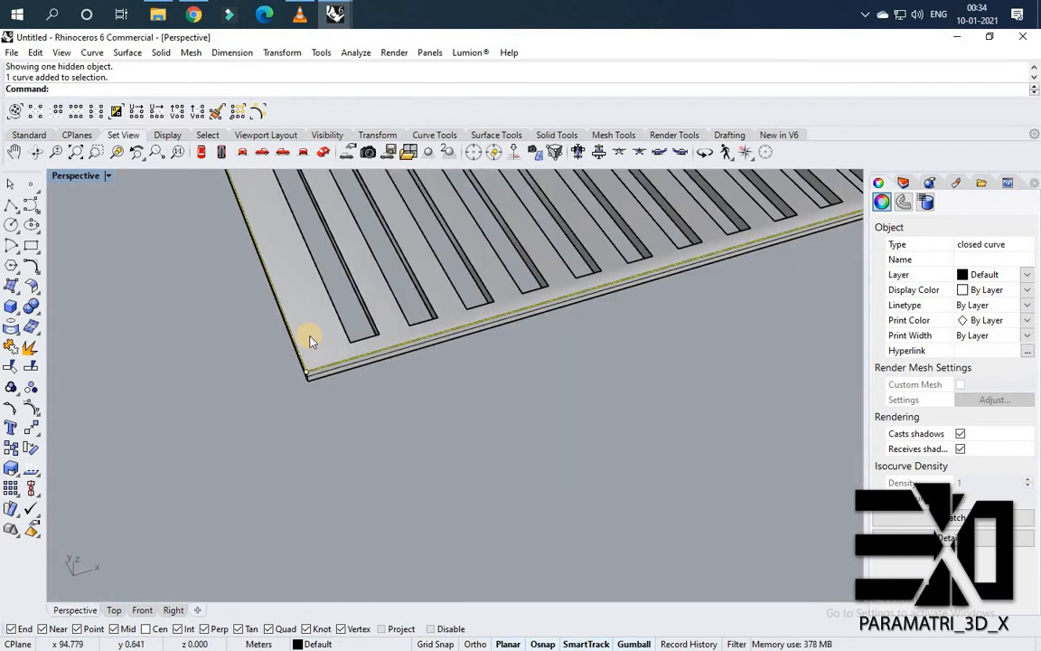
key("Return")
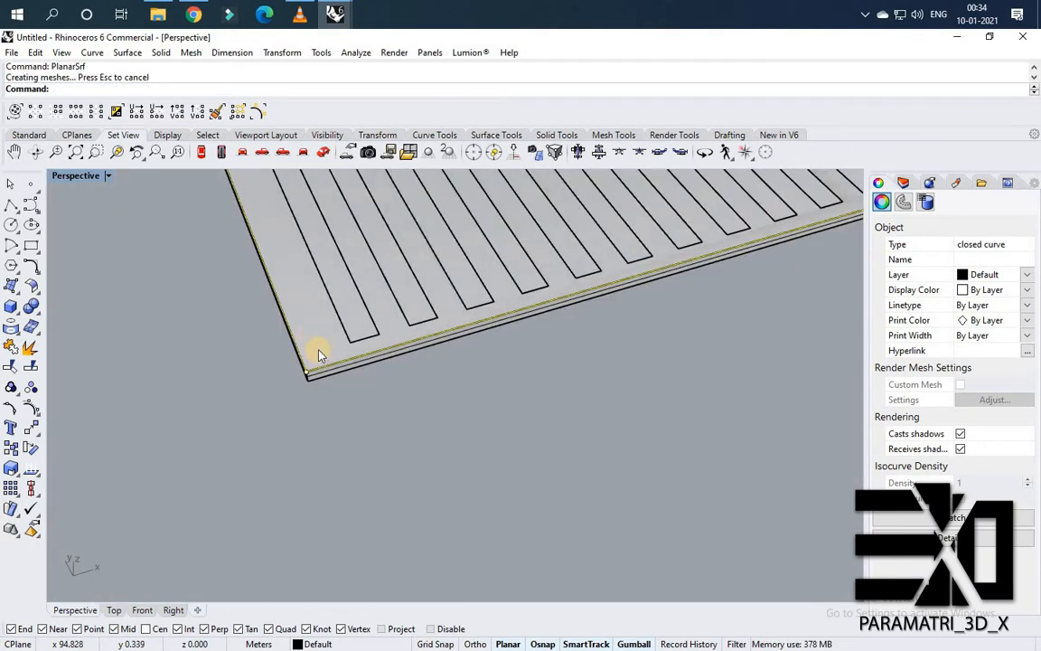
key("Escape")
Select the slotted slab polysurface and move it a small distance from its corner point.
left_click(318, 347)
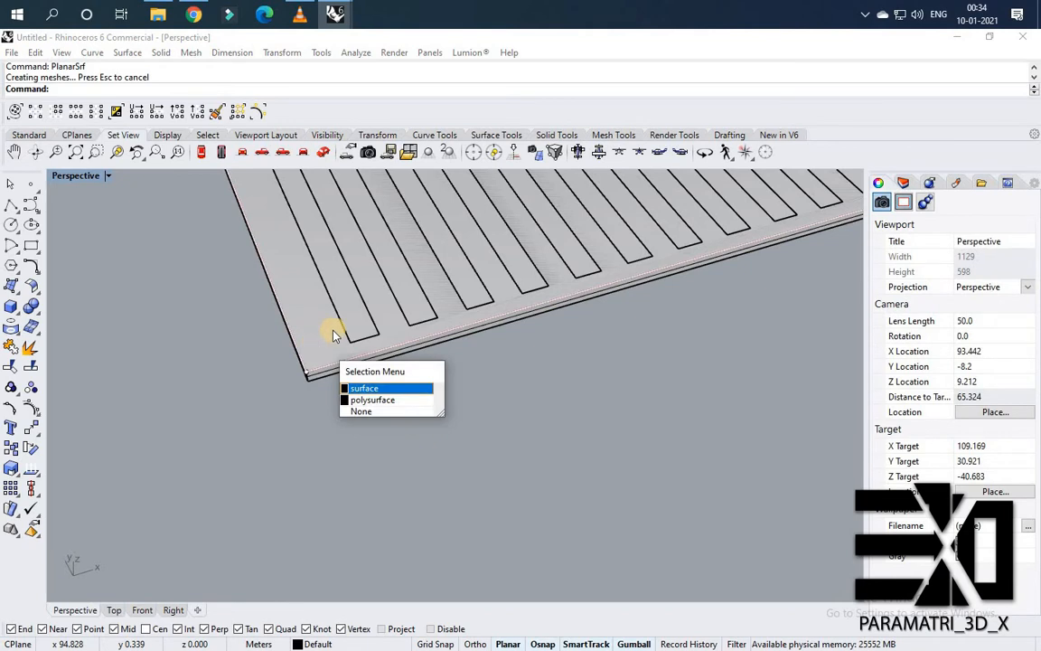
key("Escape")
left_click(390, 311)
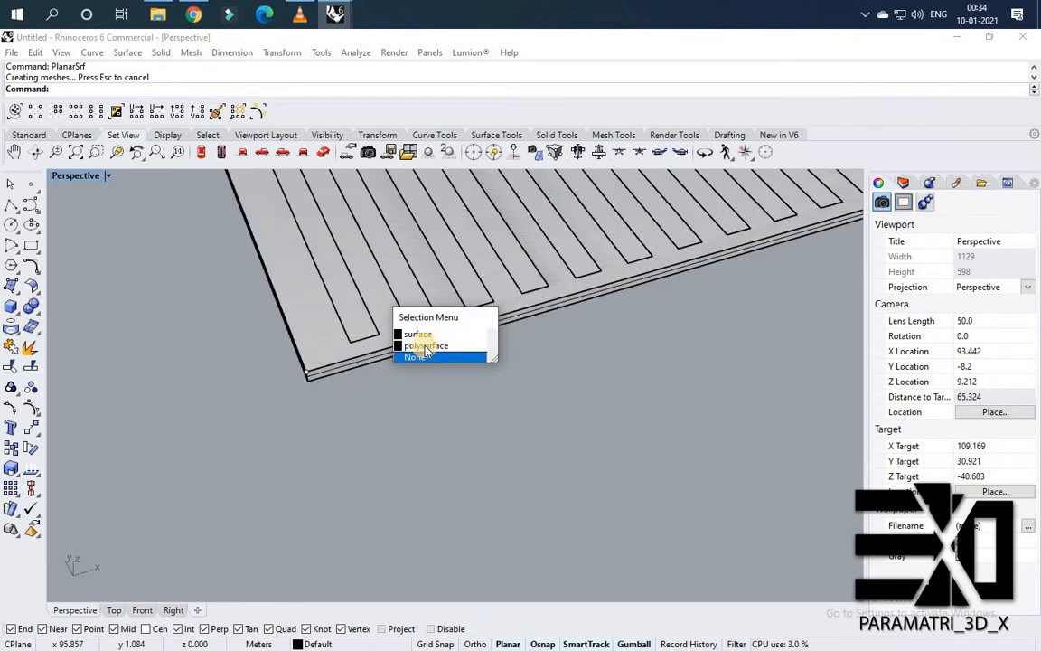
key("Return")
type("M")
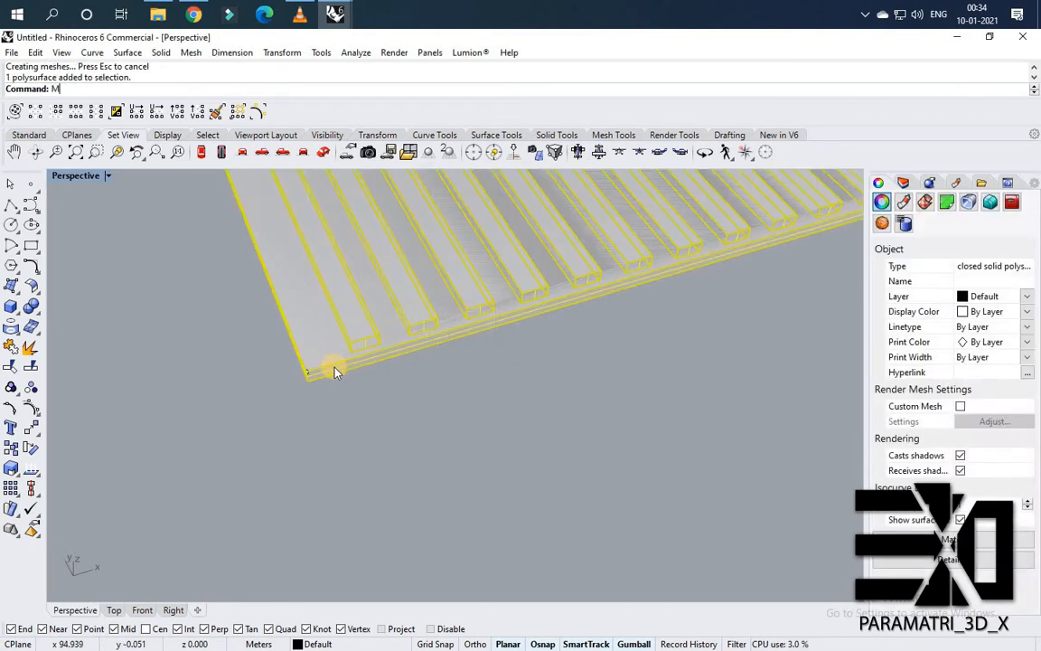
type("ove")
key("Return")
left_click(310, 369)
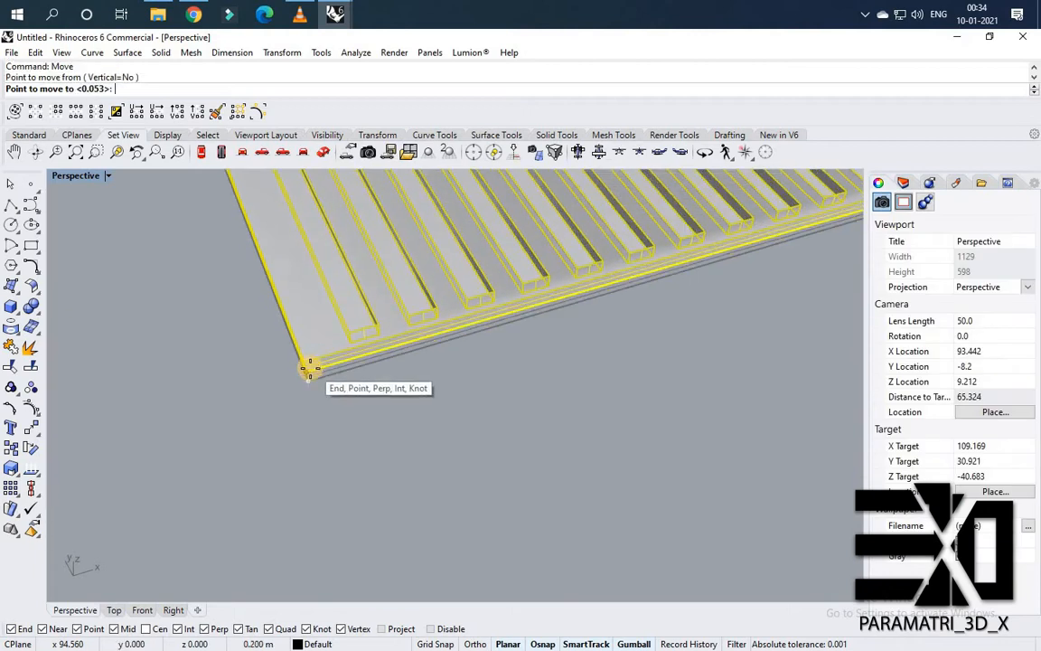
left_click(310, 371)
scroll(316, 372, "down", 3)
key("Escape")
Start Flow Along Surface and select the slotted slab with its planar surface as the objects to flow.
scroll(323, 372, "down", 7)
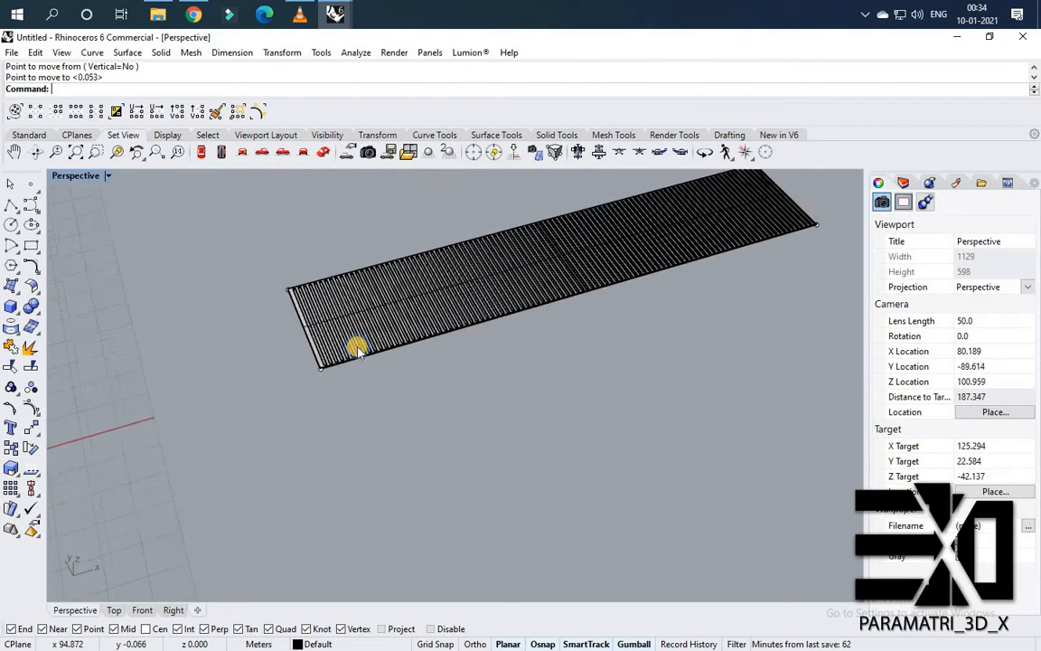
right_click_drag(358, 349, 356, 330)
scroll(293, 359, "down", 6)
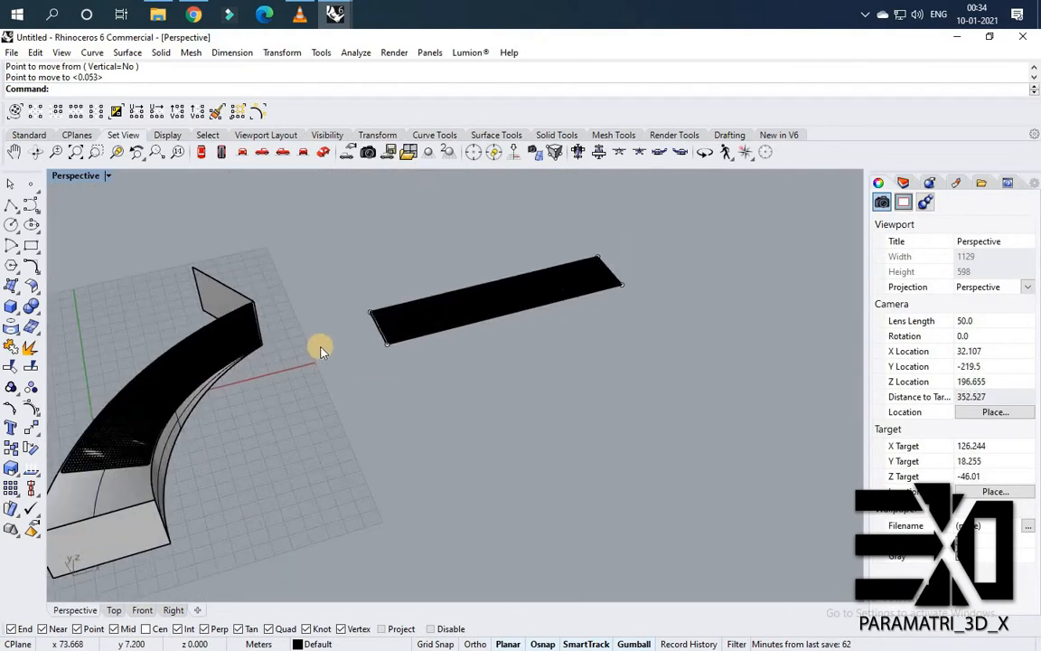
key("Return")
scroll(429, 384, "up", 3)
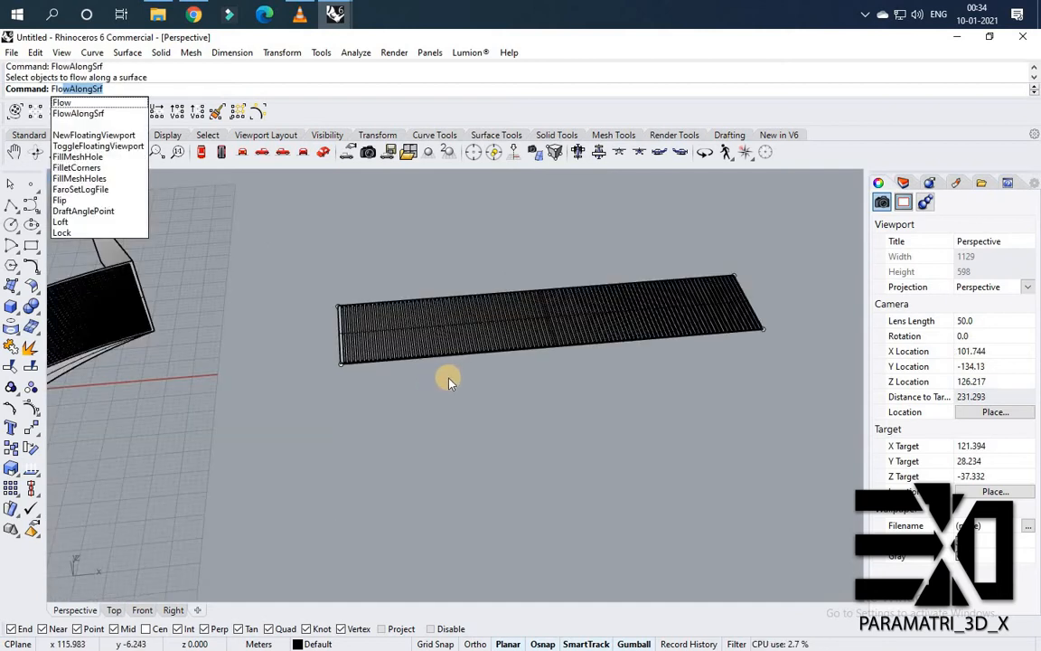
key("Return")
right_click_drag(365, 349, 400, 353)
scroll(399, 352, "up", 2)
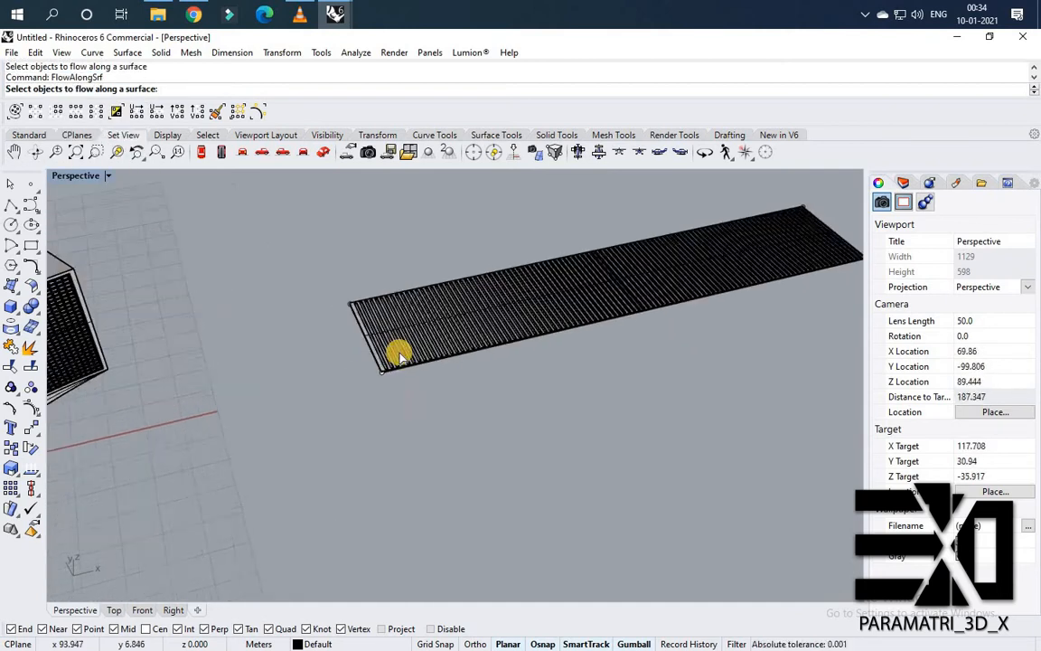
scroll(400, 354, "up", 6)
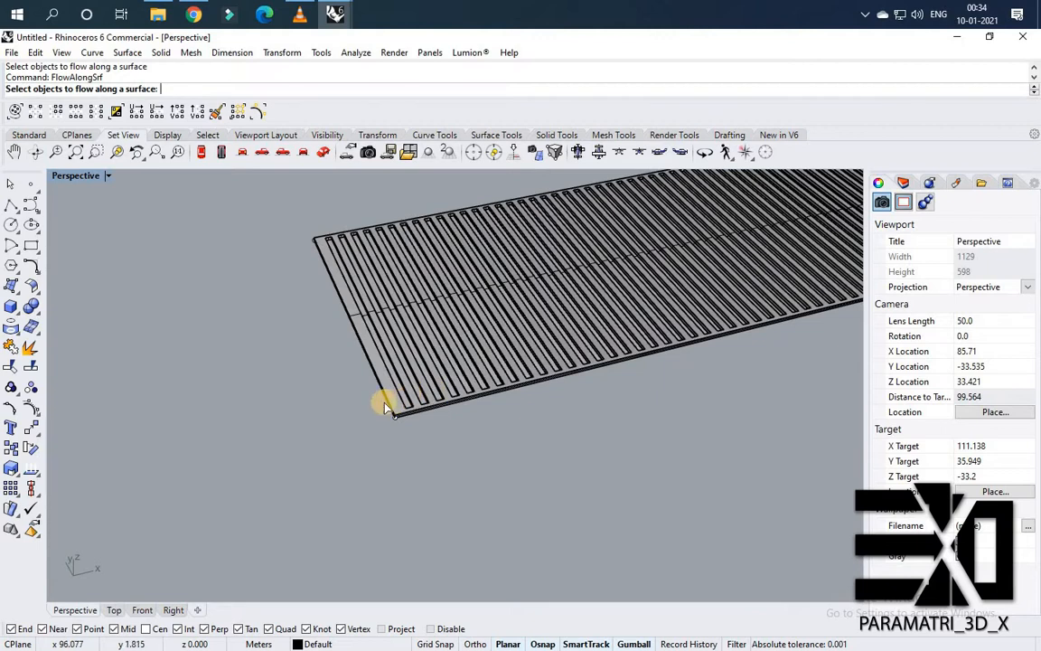
scroll(384, 407, "up", 2)
left_click(389, 401)
right_click_drag(395, 379, 543, 371)
scroll(448, 347, "down", 4)
right_click(569, 314)
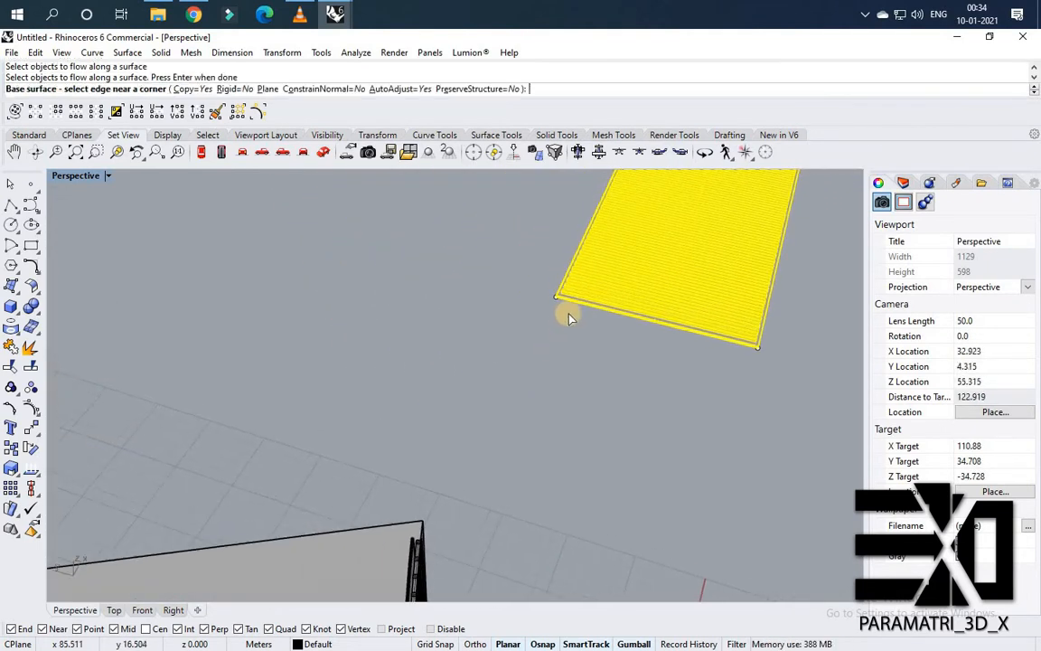
Pick the flat base surface near its corner, then the curved wall panel near the matching corner, to flow the slats onto it.
scroll(561, 295, "up", 8)
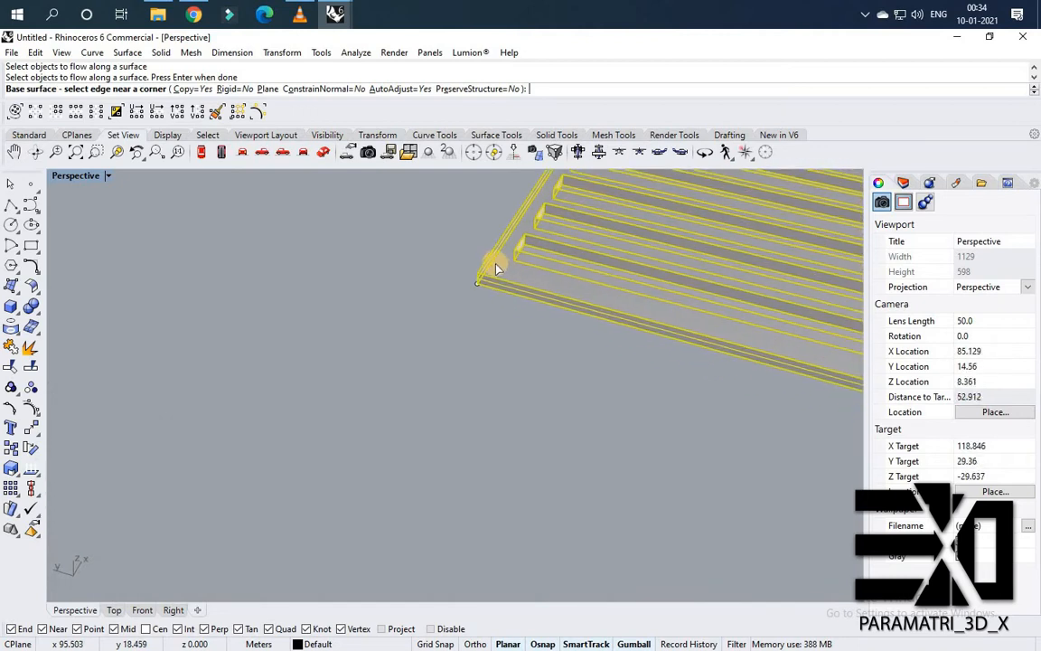
scroll(481, 268, "up", 2)
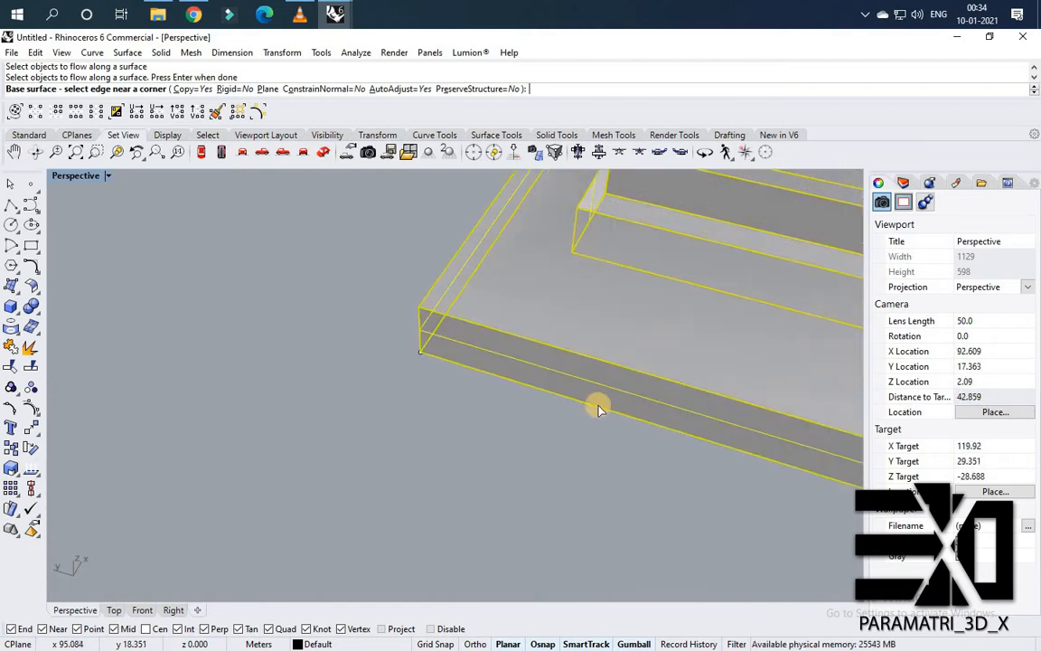
left_click(473, 274)
scroll(493, 342, "down", 15)
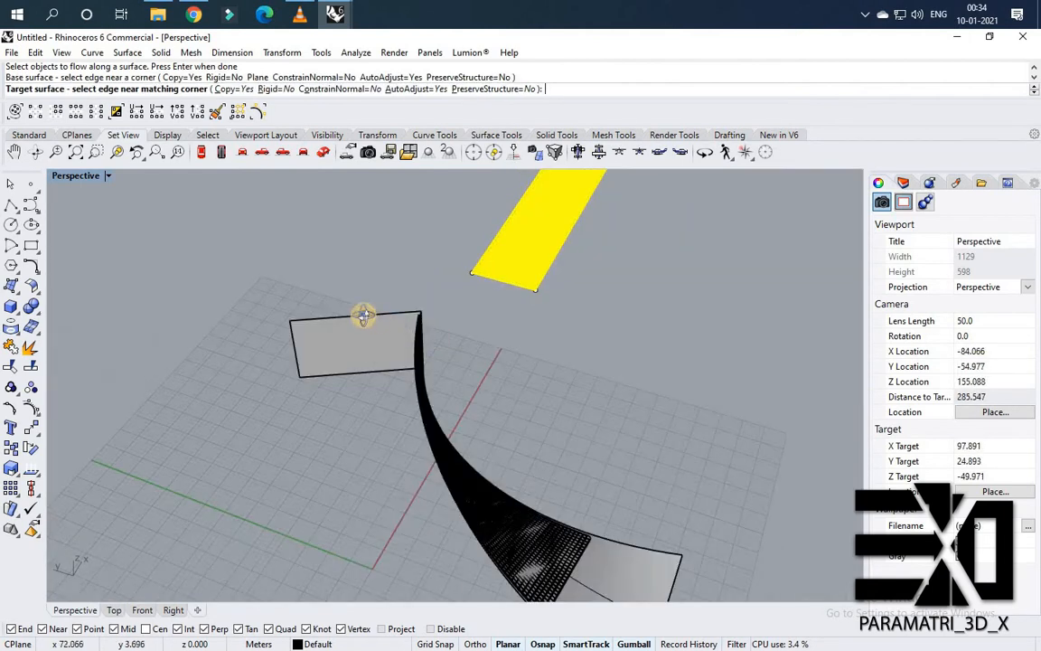
right_click_drag(364, 316, 78, 291)
left_click(71, 289)
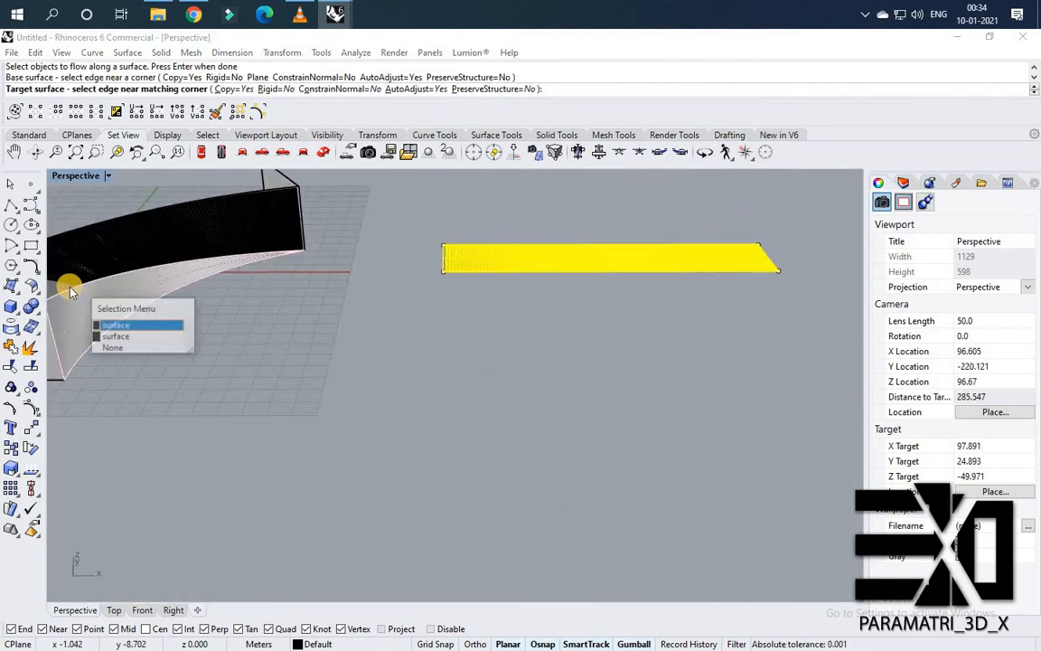
key("Return")
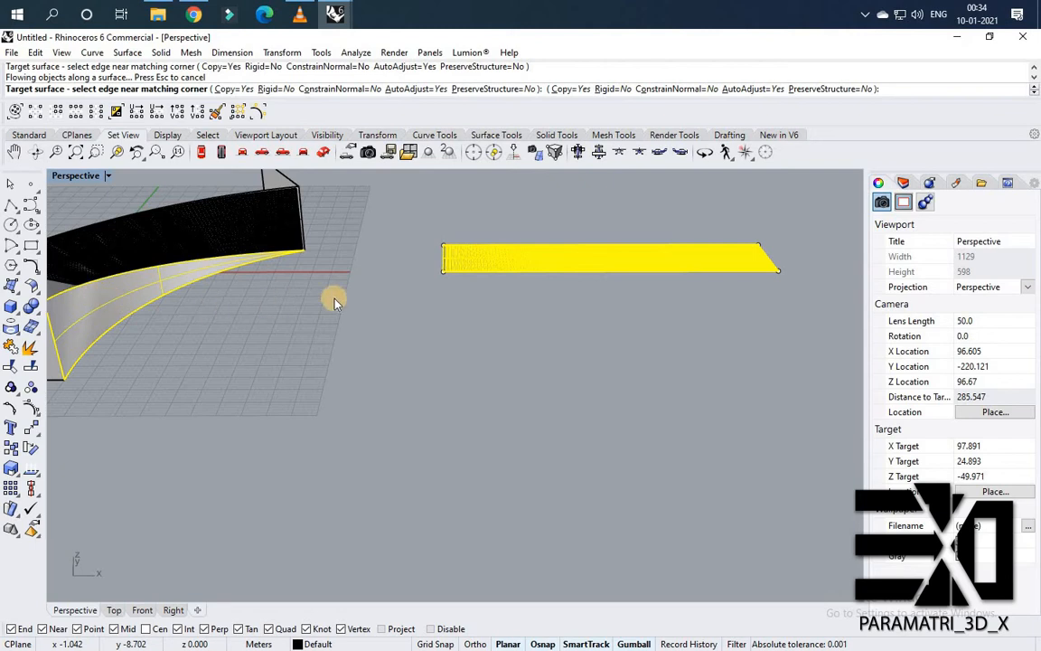
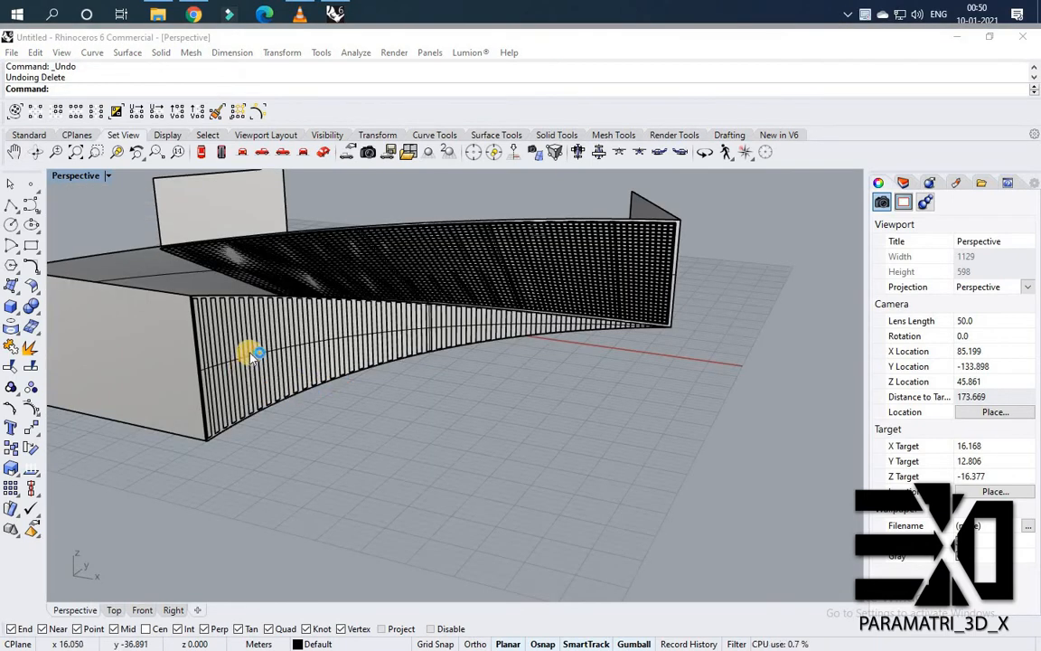
Select the curved wall panel with its flowed slats and layout objects, and copy them from their corner to the next wing's corner.
scroll(257, 355, "down", 2)
right_click_drag(279, 361, 300, 372)
left_click(333, 337)
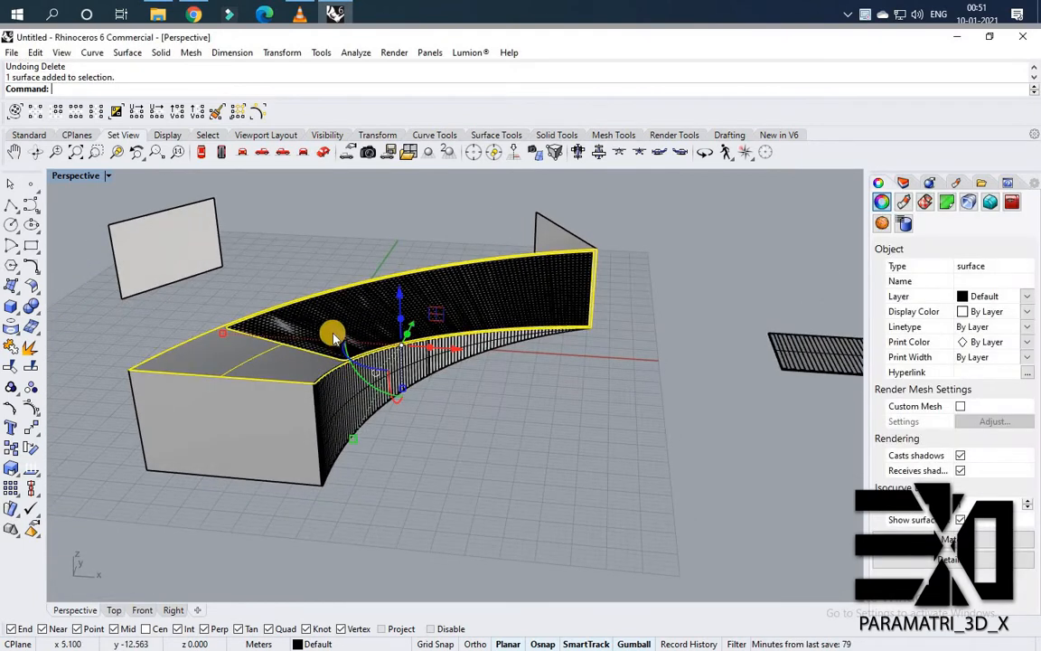
left_click(336, 314, "shift")
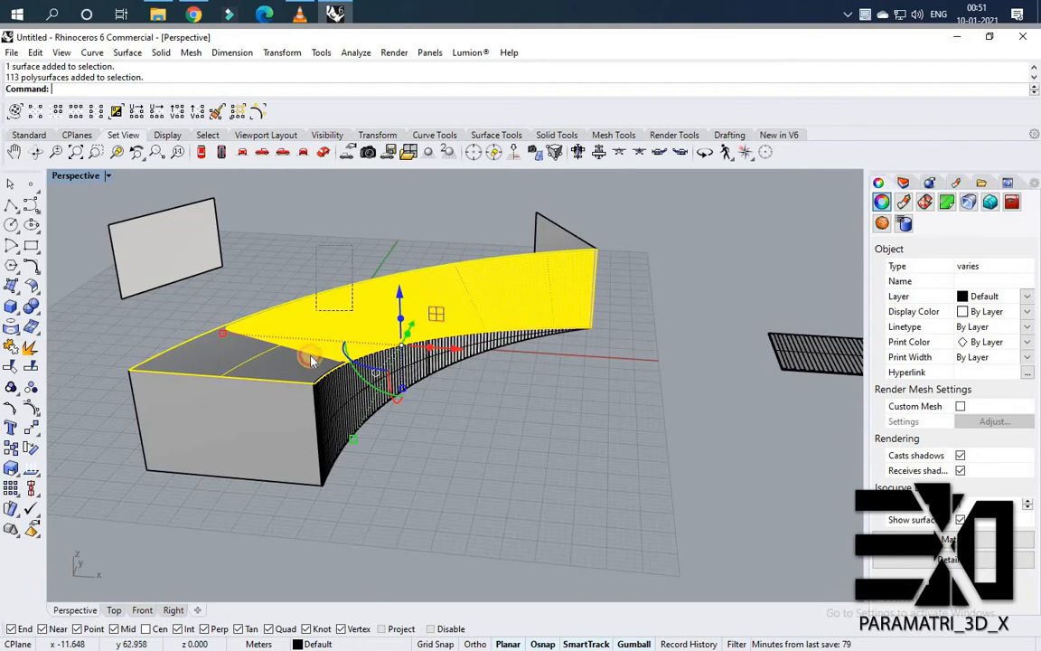
left_click_drag(310, 356, 330, 380, "shift")
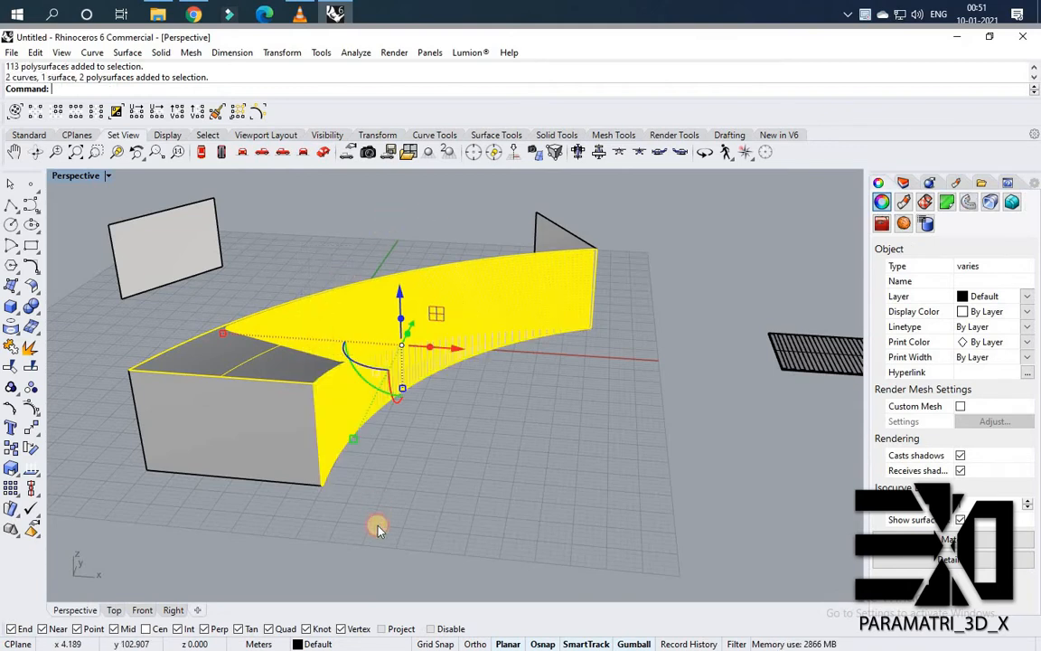
left_click(423, 405, "shift")
right_click_drag(462, 405, 516, 457)
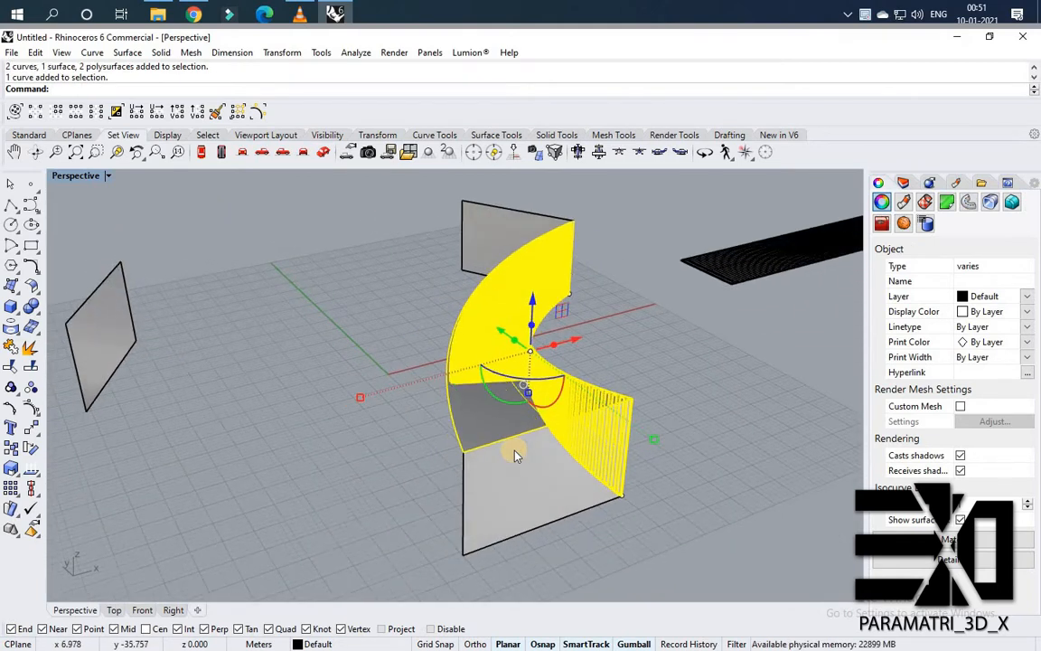
type("Copy")
key("Return")
left_click(464, 454)
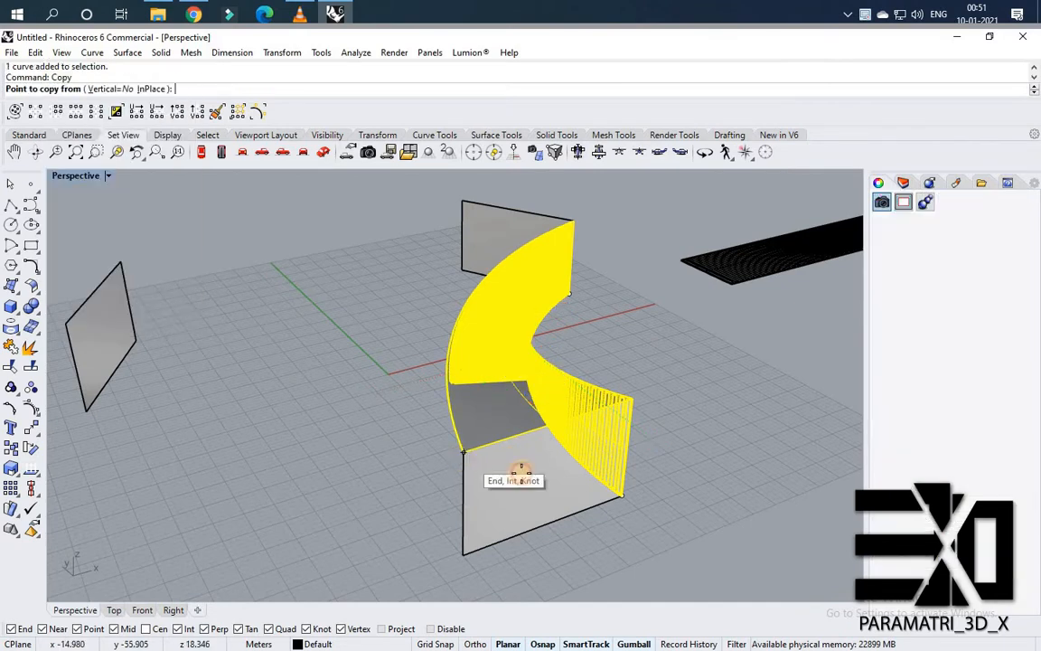
scroll(522, 472, "down", 5)
scroll(302, 374, "up", 4)
left_click(250, 317)
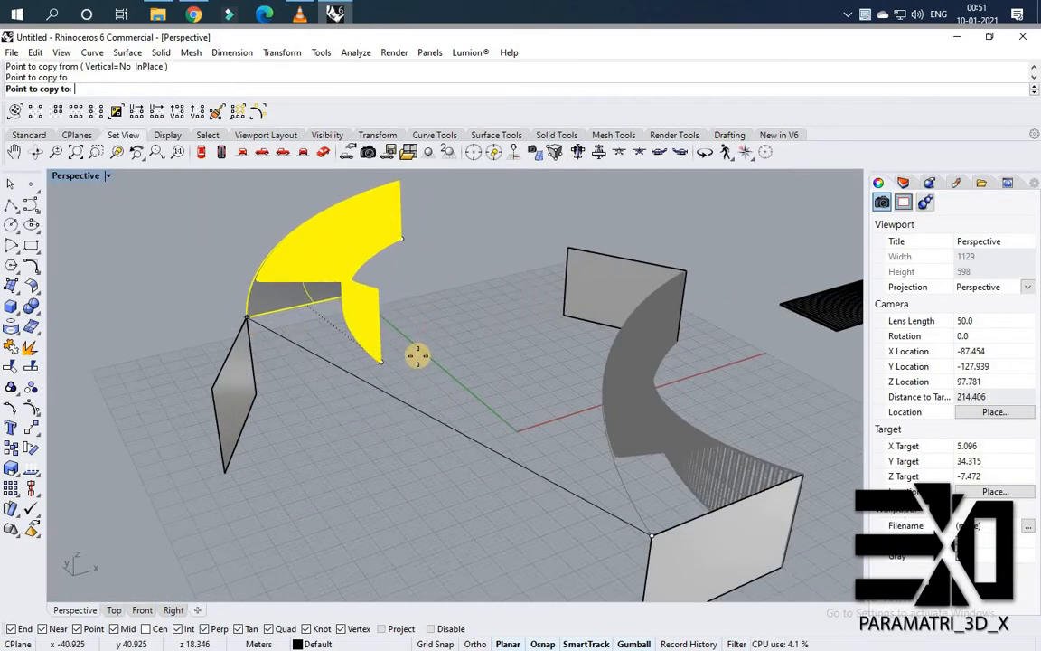
key("Return")
Rotate the copied panel set about its corner so it lines up with the next wing.
left_click_drag(444, 335, 338, 182)
type("Rotate")
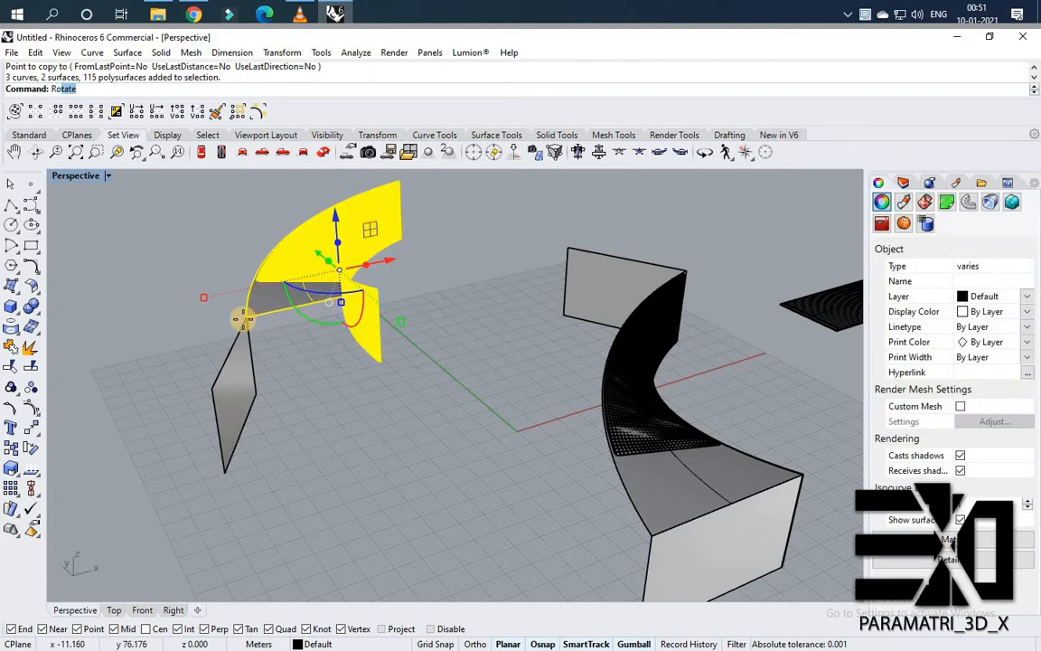
key("Return")
left_click(246, 317)
left_click(382, 287)
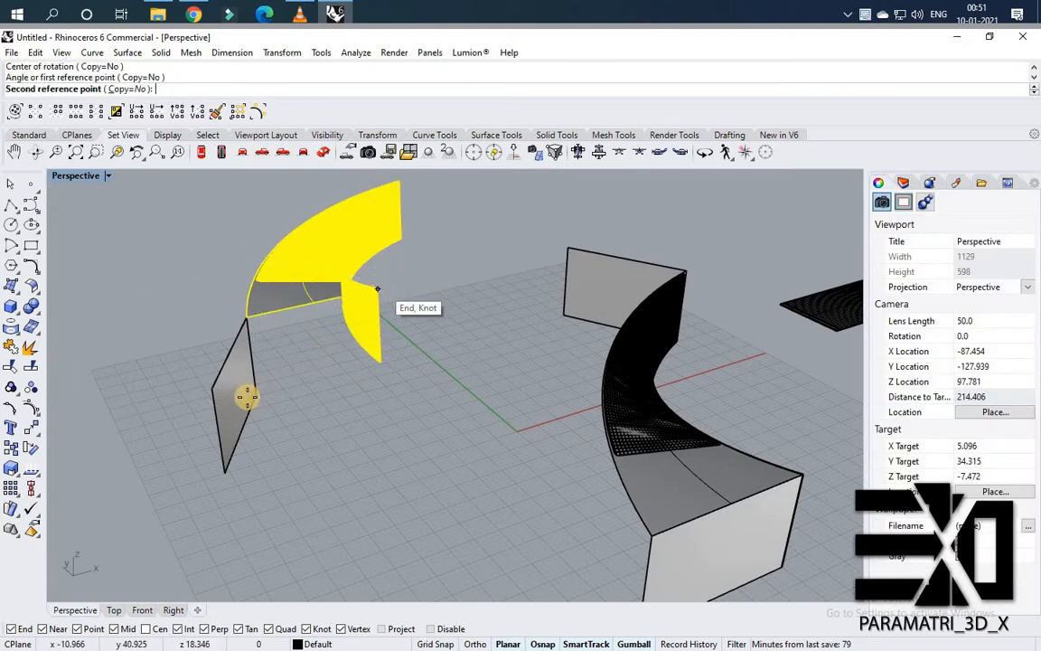
left_click(436, 324)
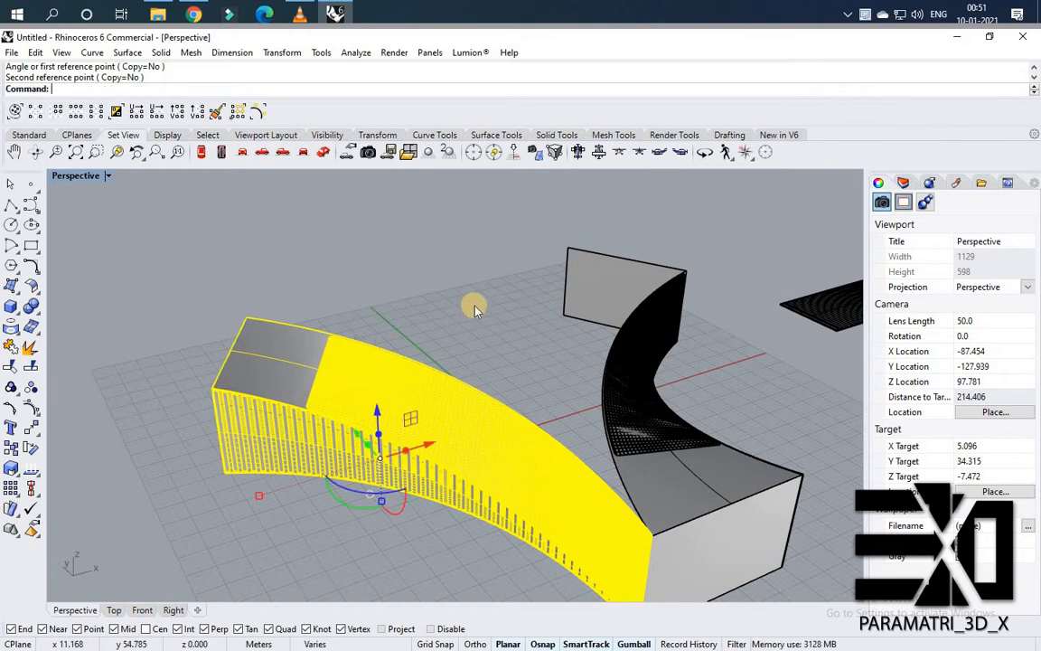
key("Escape")
Copy the panel set again from its corner to the corner of the third wing.
scroll(585, 381, "down", 2)
right_click_drag(586, 381, 520, 378)
left_click_drag(647, 371, 572, 435)
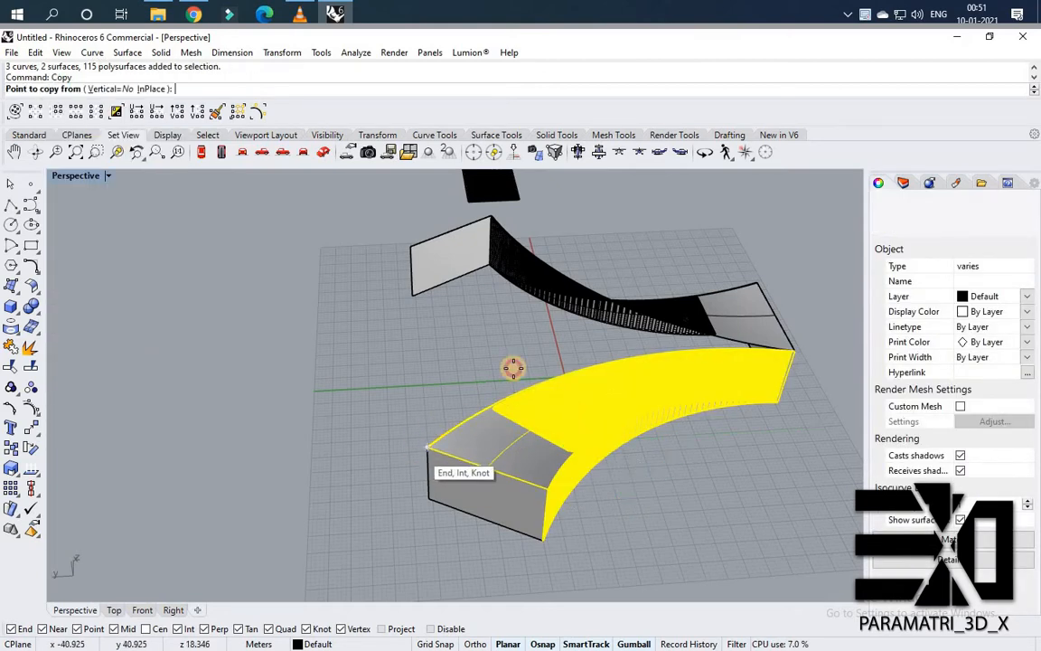
left_click(425, 443)
right_click_drag(425, 443, 262, 314)
scroll(411, 330, "up", 4)
scroll(458, 312, "up", 4)
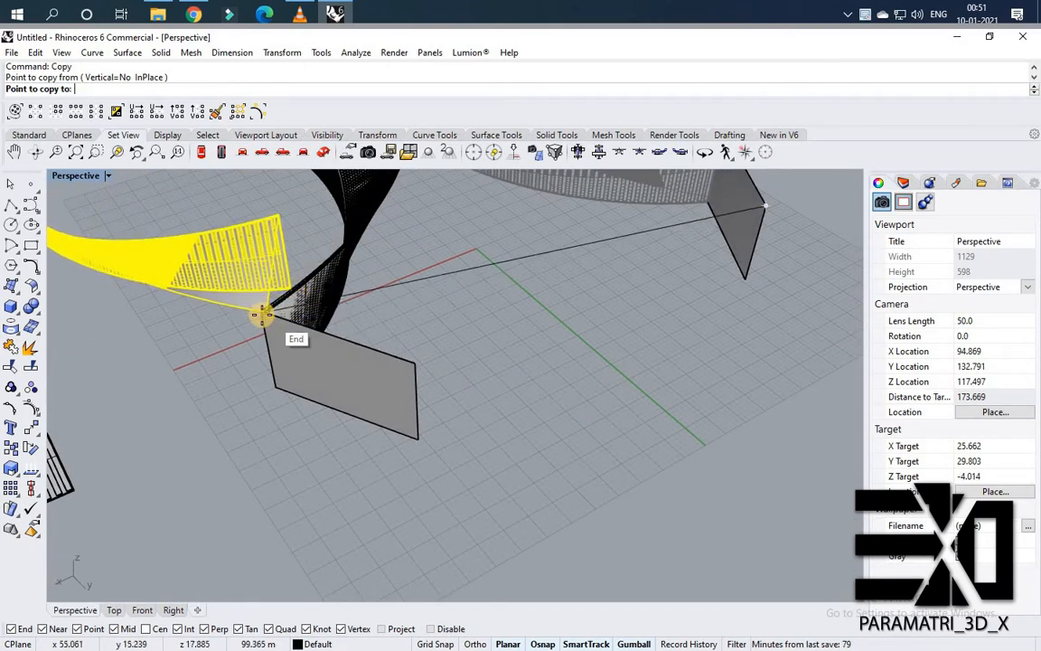
left_click(470, 316)
key("Return")
Rotate the third panel copy about its corner to align it with the third wing.
right_click_drag(361, 262, 325, 215)
scroll(325, 214, "down", 2)
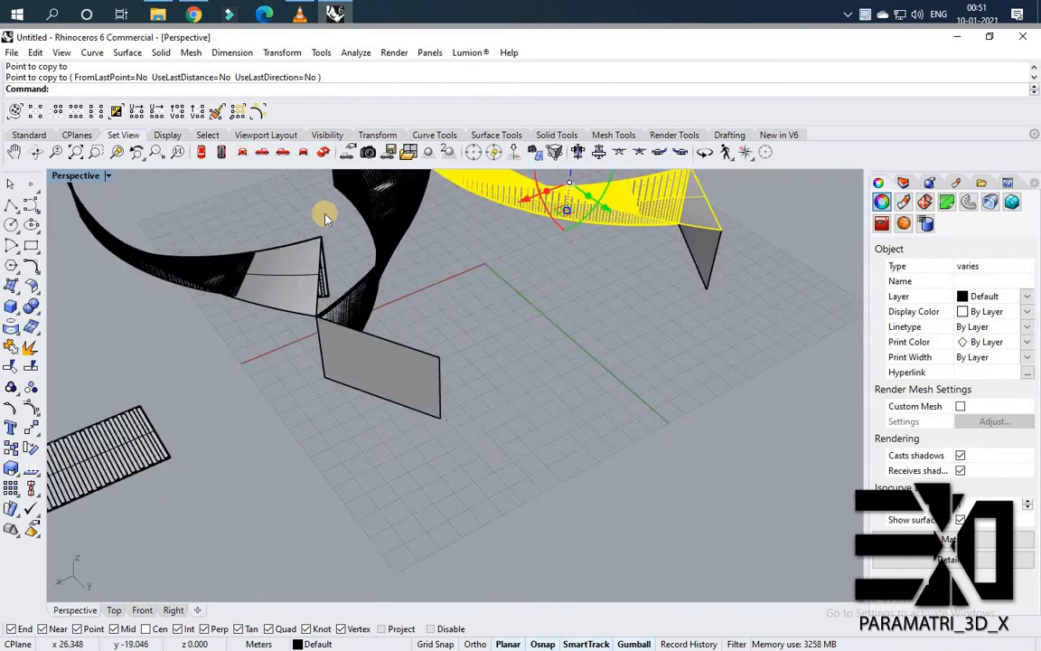
left_click(326, 215)
scroll(327, 214, "up", 3)
left_click_drag(337, 216, 180, 349)
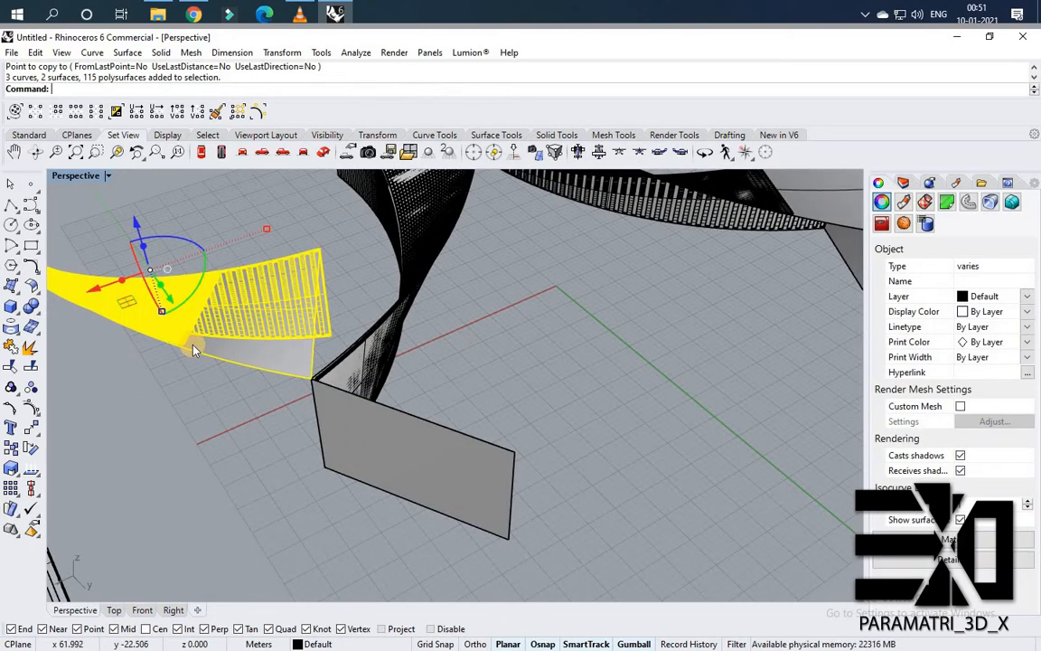
type("r")
key("Return")
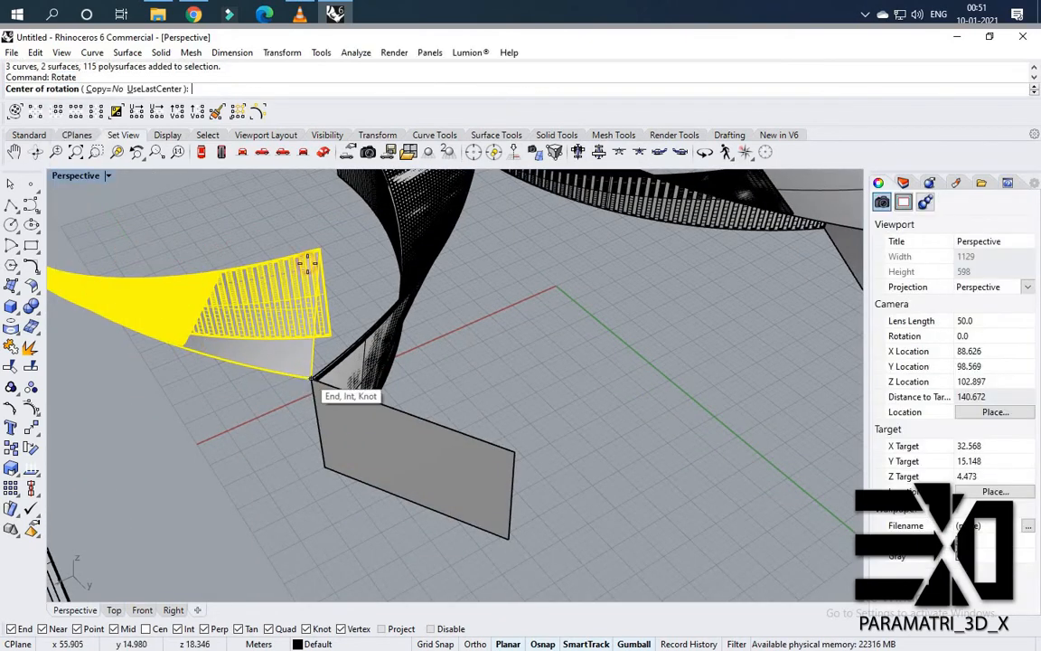
left_click(310, 376)
left_click(448, 396)
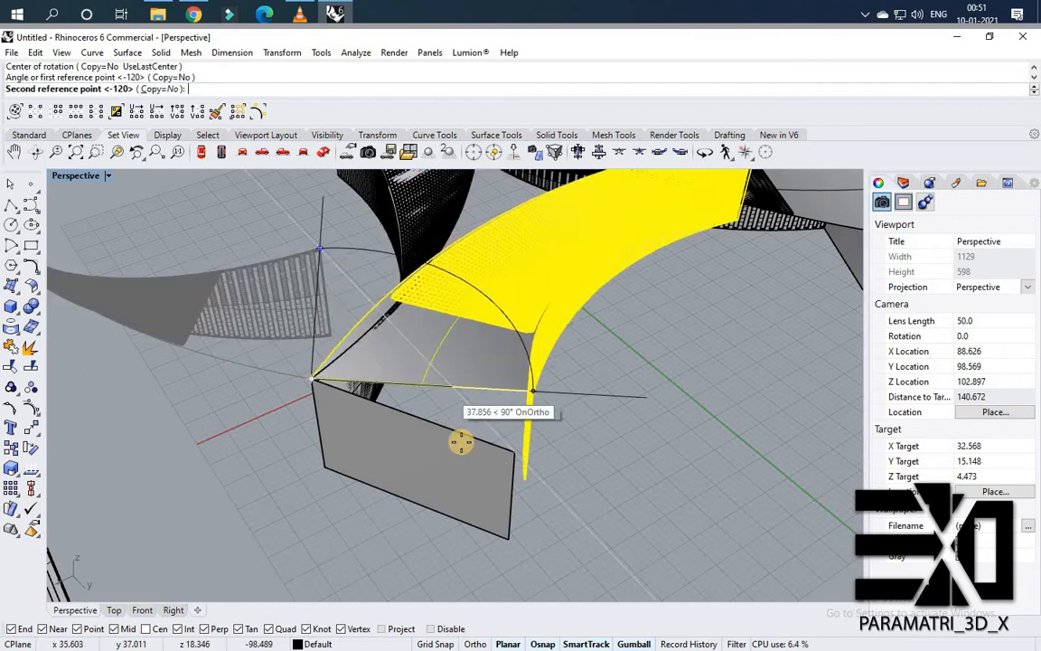
left_click(520, 457)
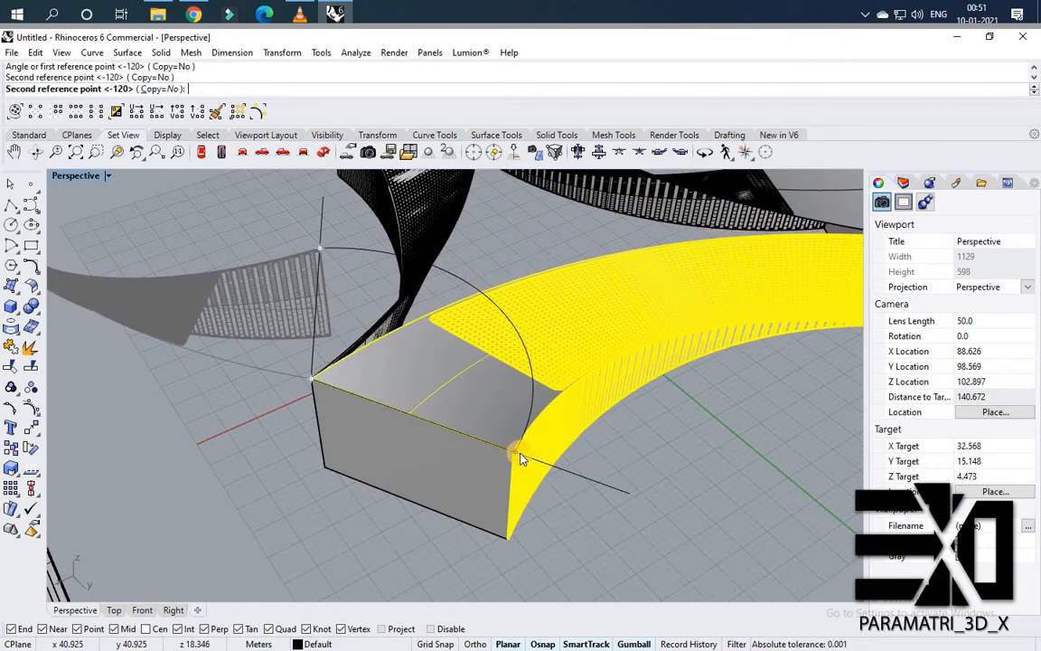
key("Escape")
Orbit around the three-winged building to inspect how the panels meet.
scroll(496, 382, "down", 5)
right_click_drag(408, 364, 609, 367)
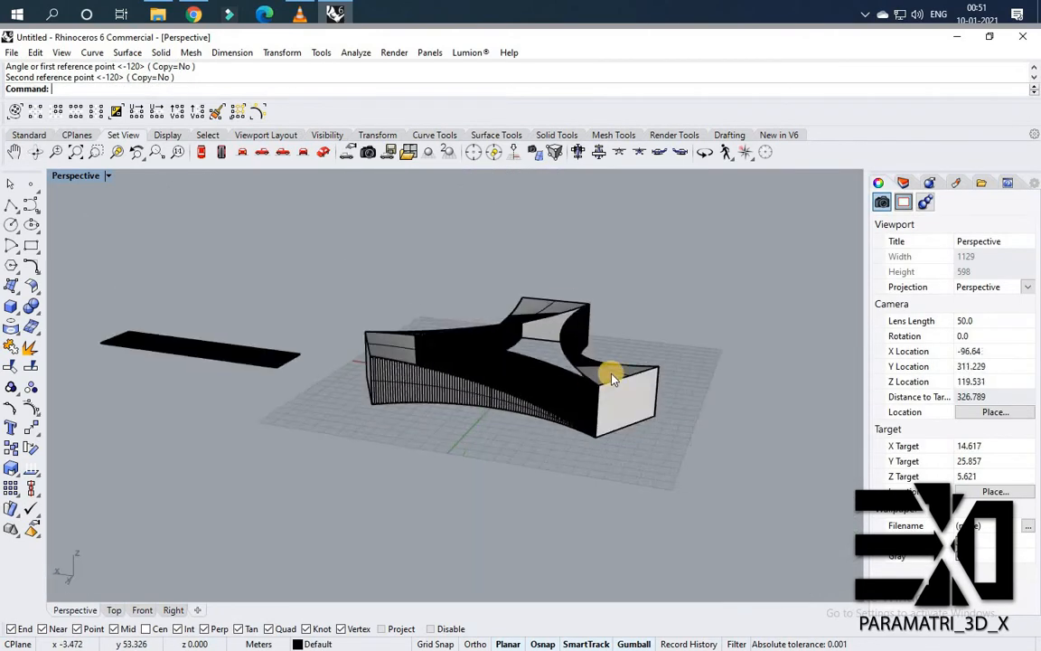
scroll(570, 399, "up", 6)
scroll(587, 414, "down", 8)
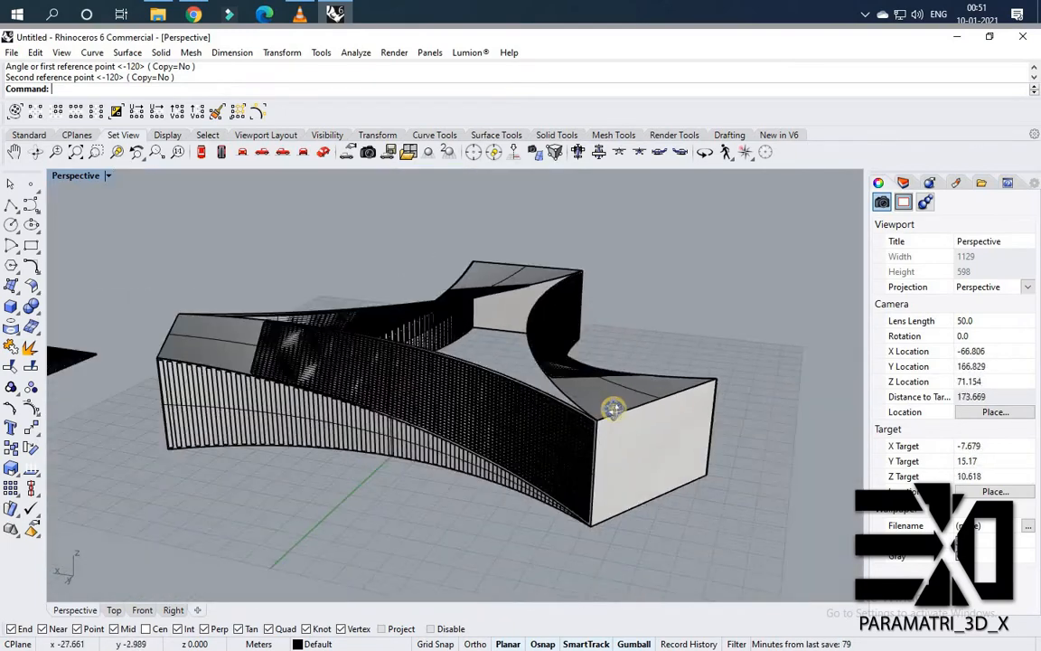
right_click_drag(614, 418, 467, 318)
scroll(479, 291, "up", 5)
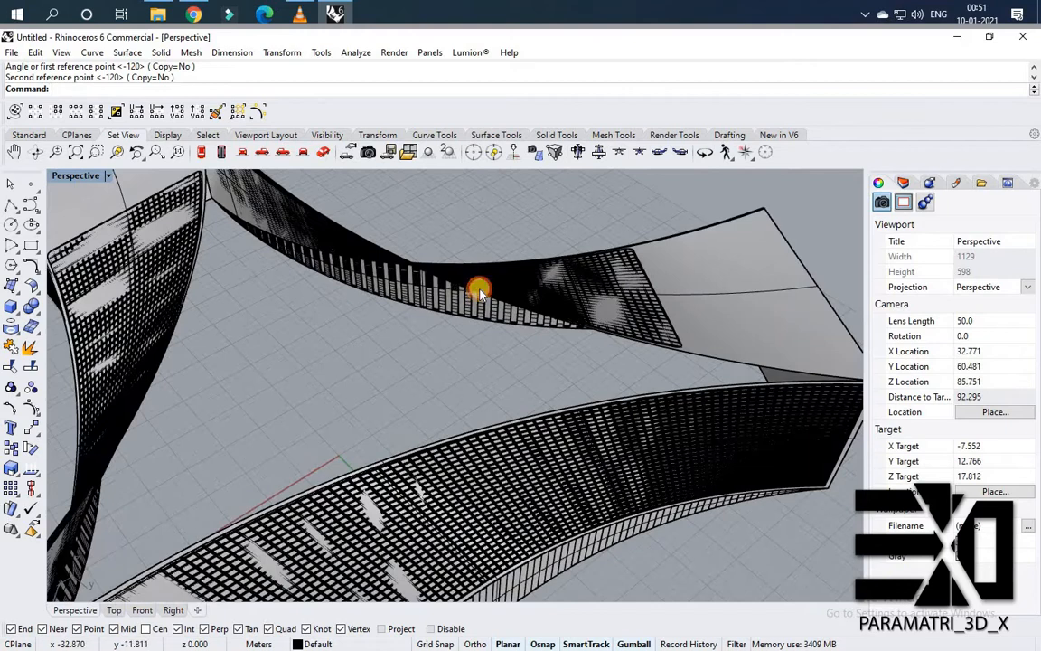
left_click(478, 288)
left_click(734, 372)
left_click(731, 361)
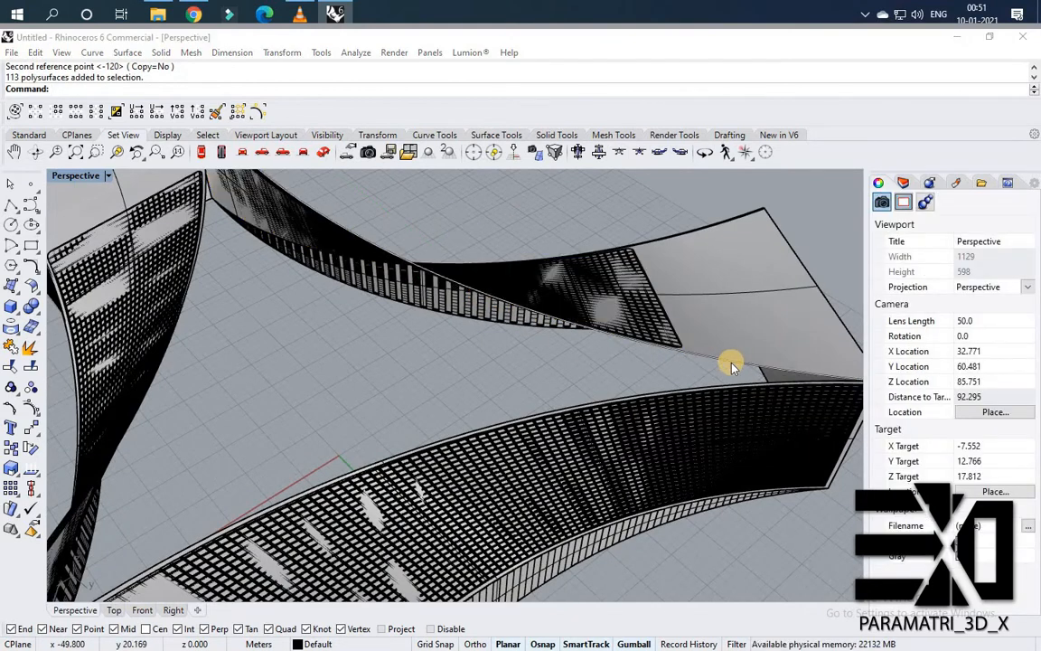
Join the three inner top-edge curves into one closed curve and create a planar roof surface from it.
left_click(725, 378)
left_click(723, 386, "shift")
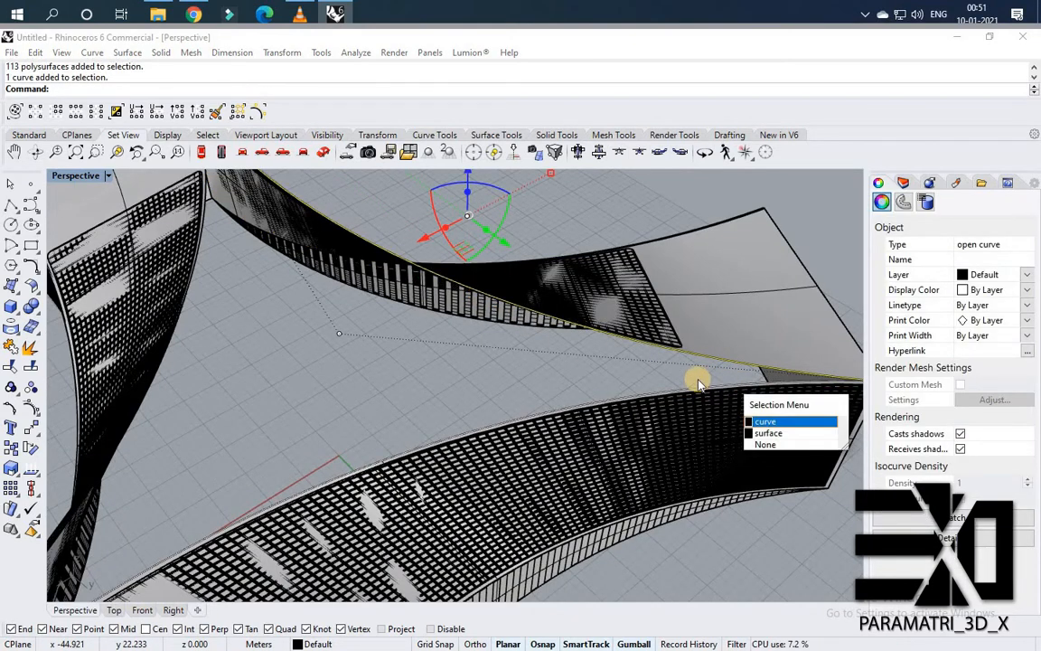
left_click(697, 379)
left_click(198, 271, "shift")
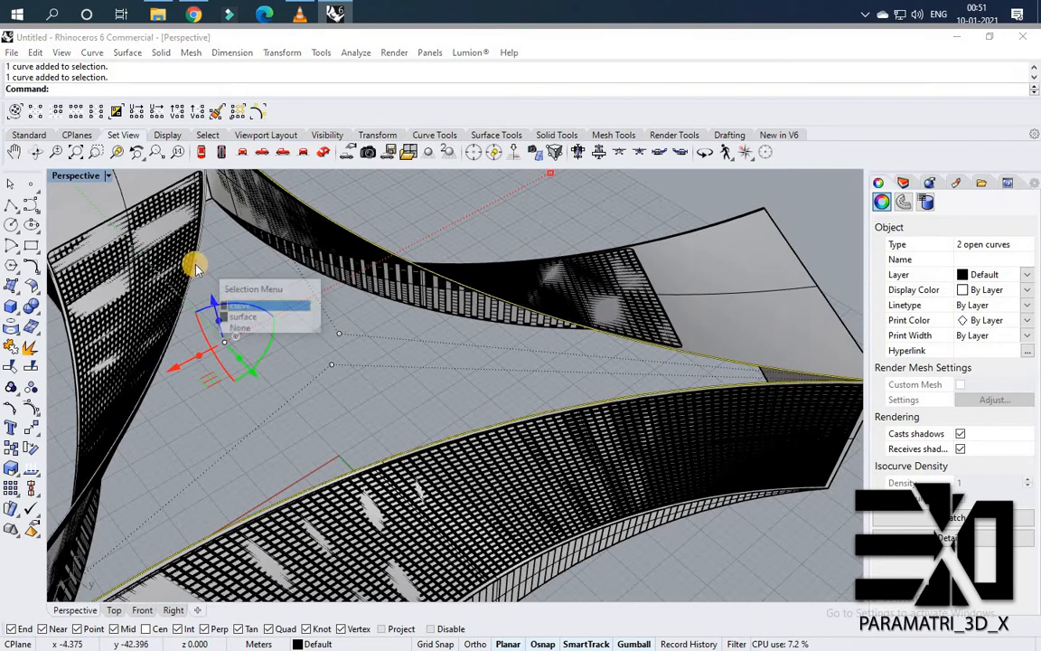
left_click(233, 304)
right_click_drag(233, 304, 423, 278)
key("ctrl+j")
right_click_drag(391, 327, 398, 331)
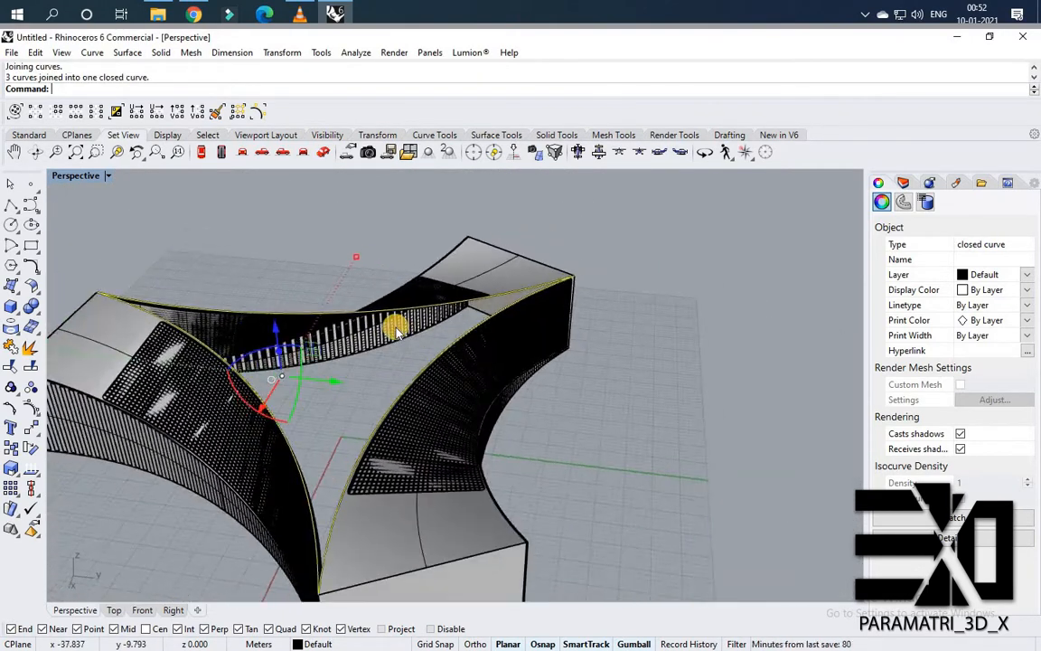
key("Return")
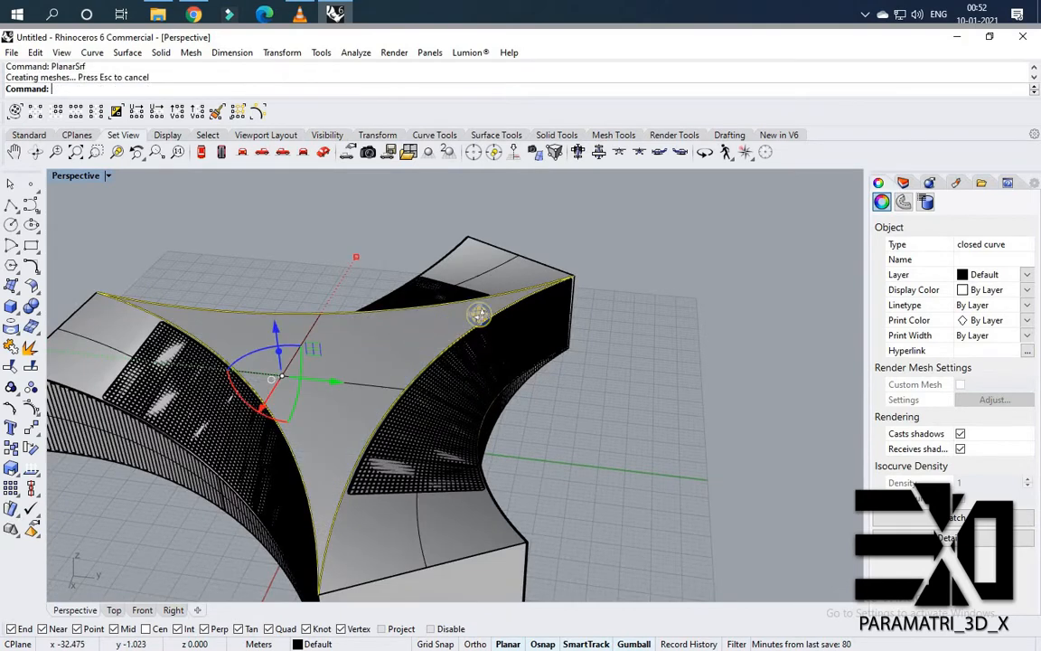
Orbit around the building to inspect the new roof surface.
right_click_drag(477, 309, 322, 371)
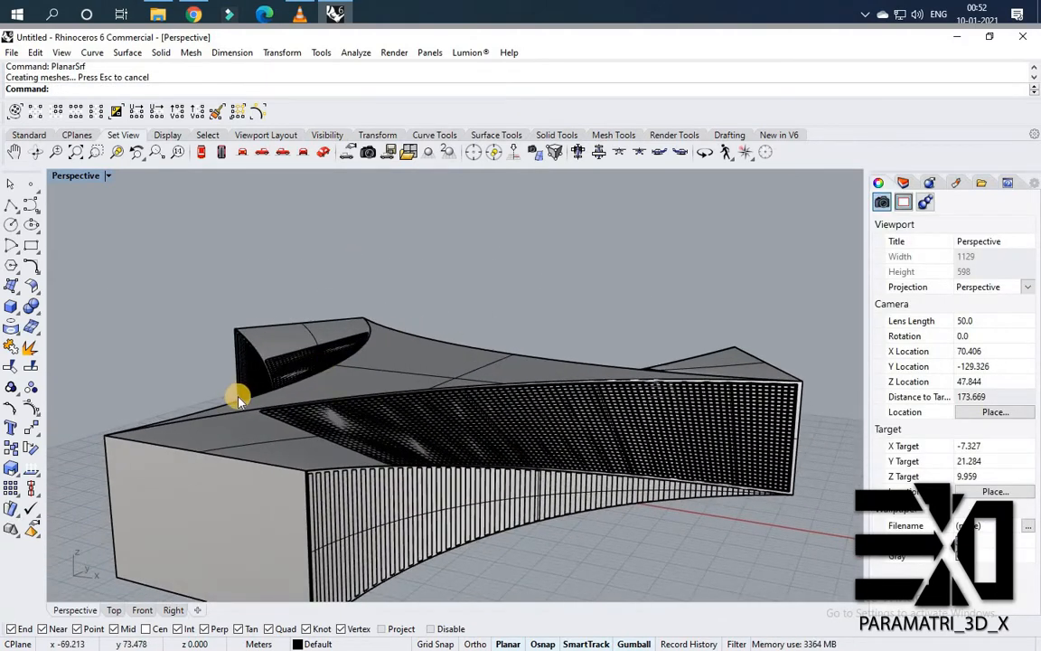
right_click_drag(448, 374, 544, 355)
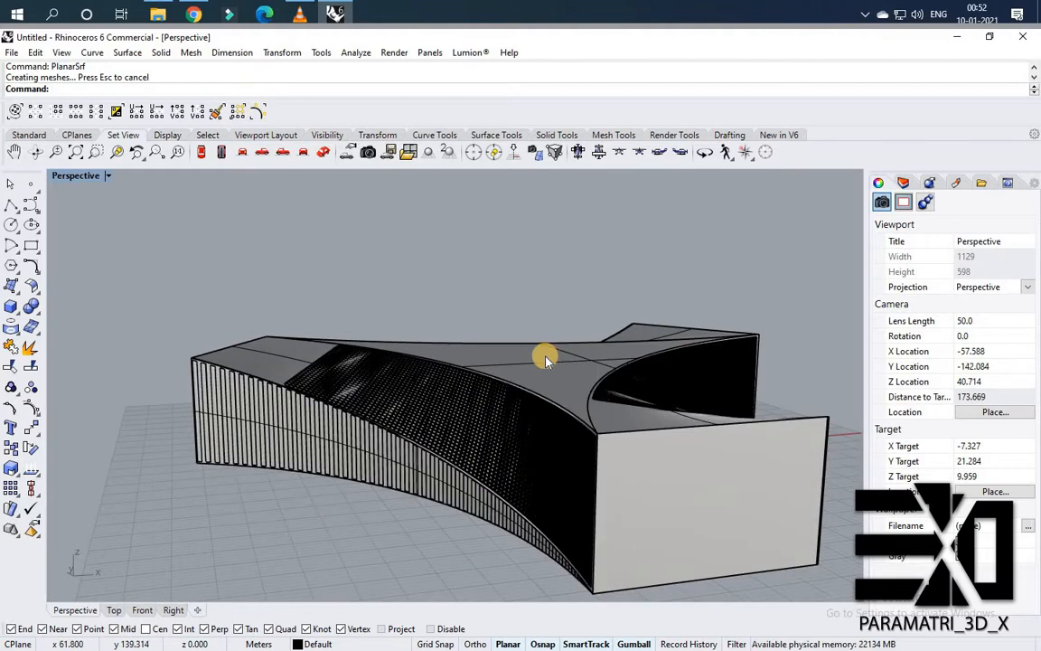
left_click(546, 359)
key("Escape")
right_click_drag(441, 371, 490, 415)
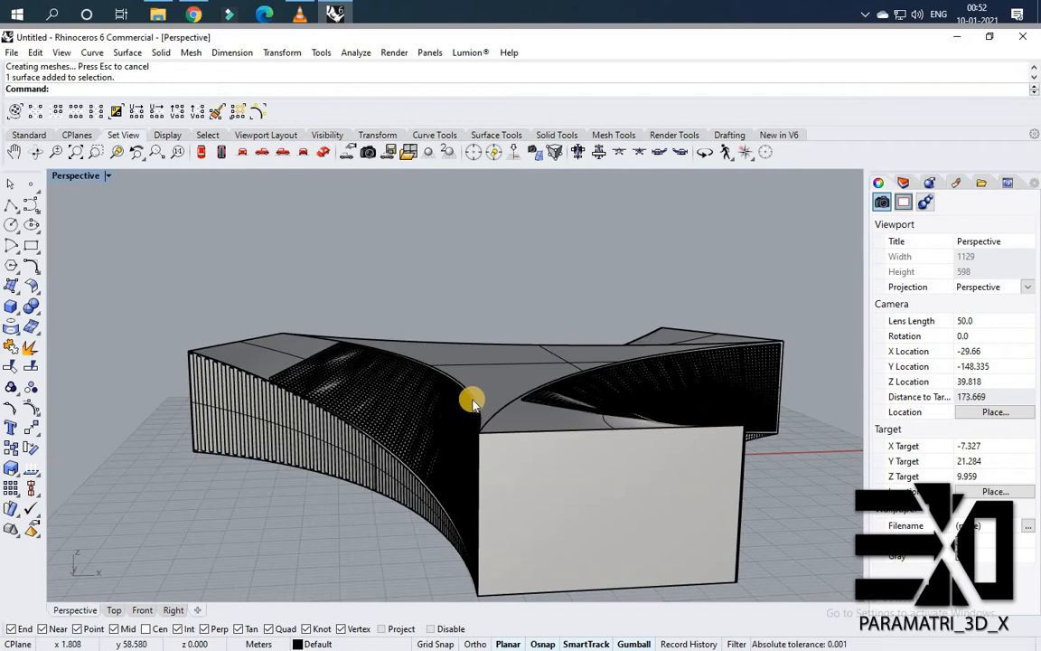
right_click_drag(546, 420, 575, 443)
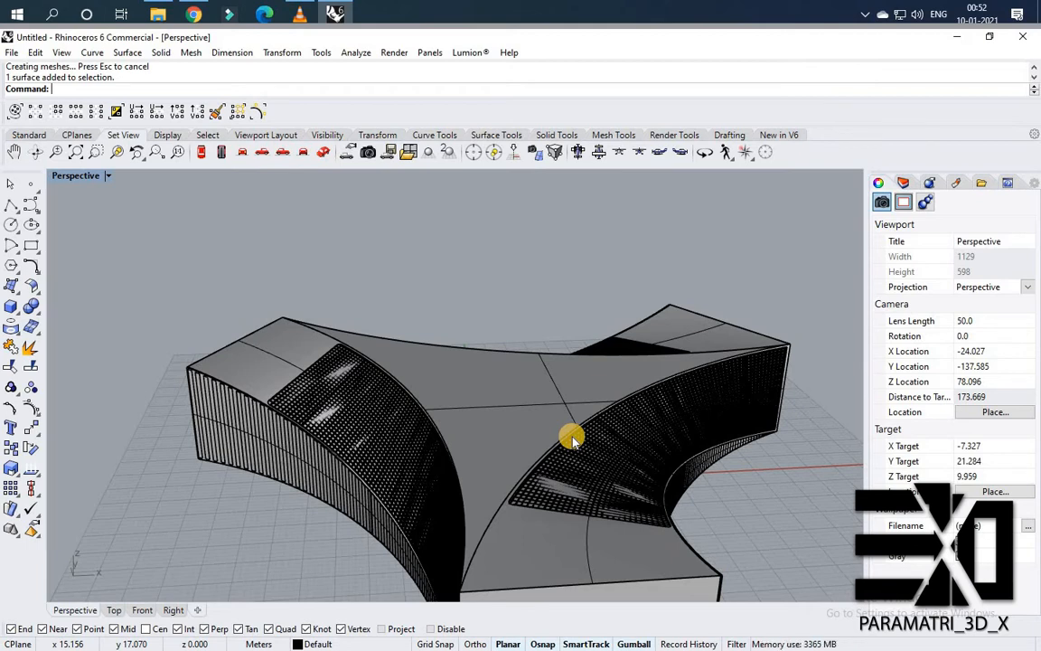
right_click_drag(516, 400, 369, 405)
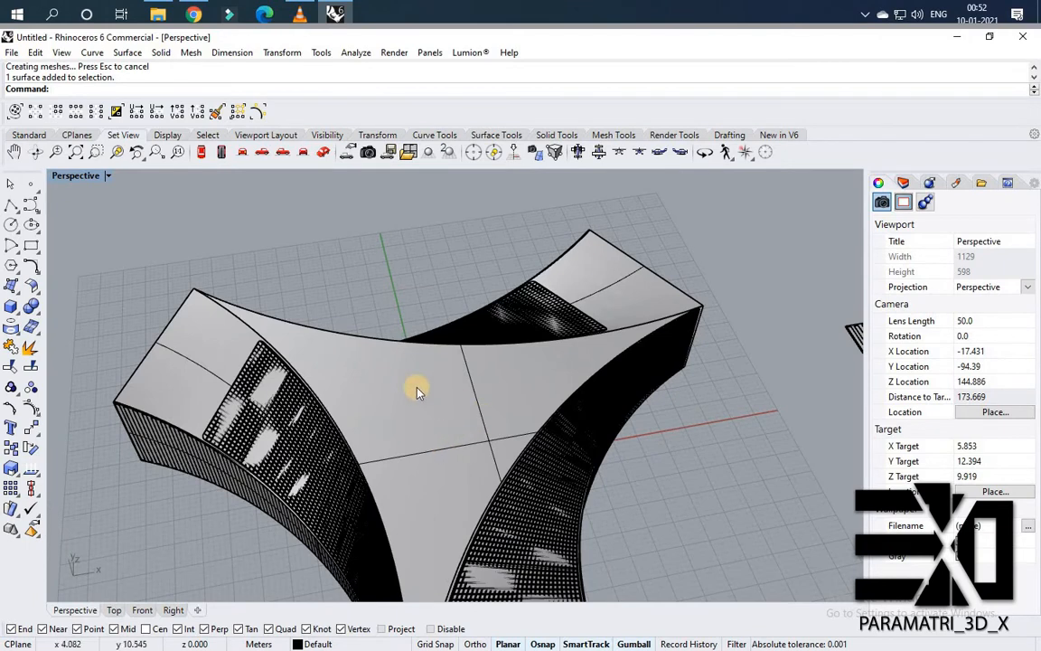
Delete the leftover flat slotted slab layout lying beside the building.
key("ctrl+shift+e")
left_click_drag(565, 264, 850, 439)
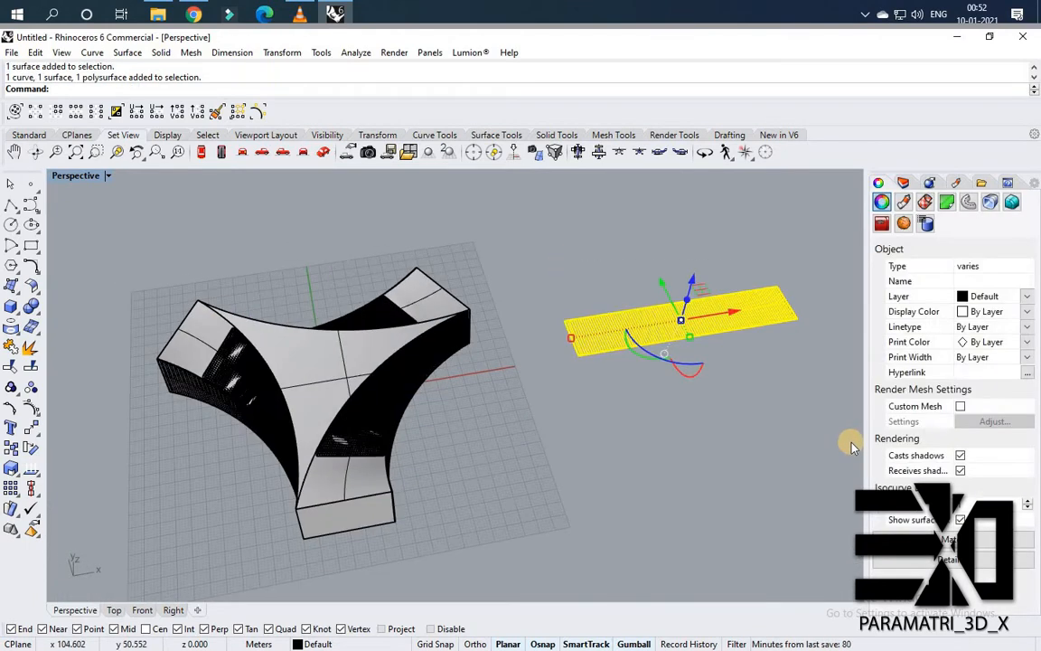
key("Delete")
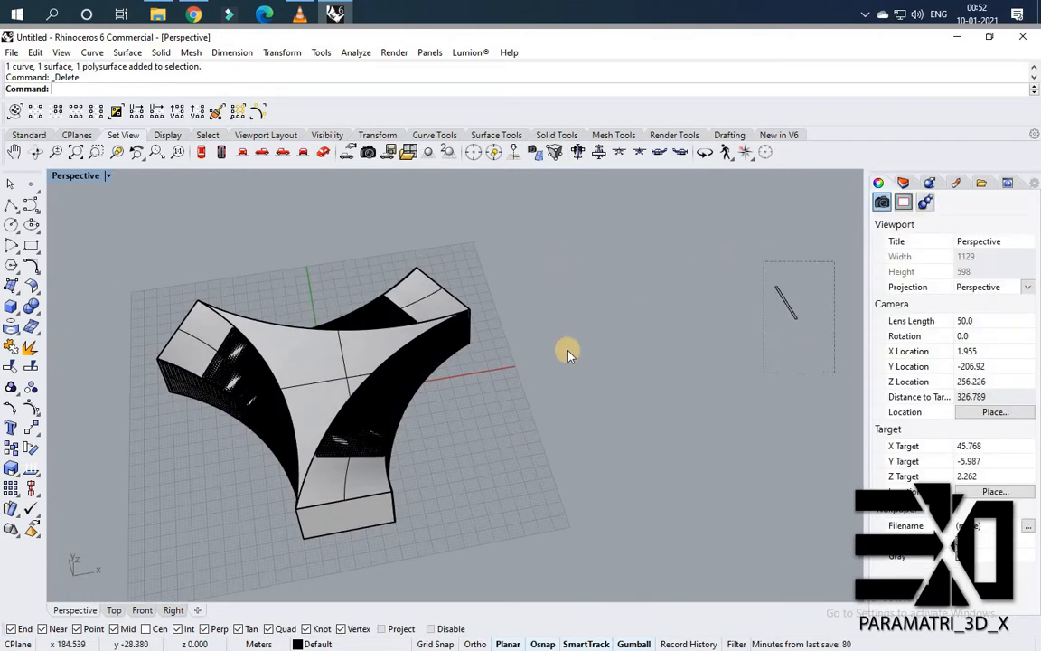
Draw a six-sided circumscribed polygon in an empty area beside the building.
mouse_move(568, 355)
right_mouse_down()
mouse_move(590, 379)
mouse_move(558, 355)
right_mouse_up()
scroll(590, 379, "down", 3)
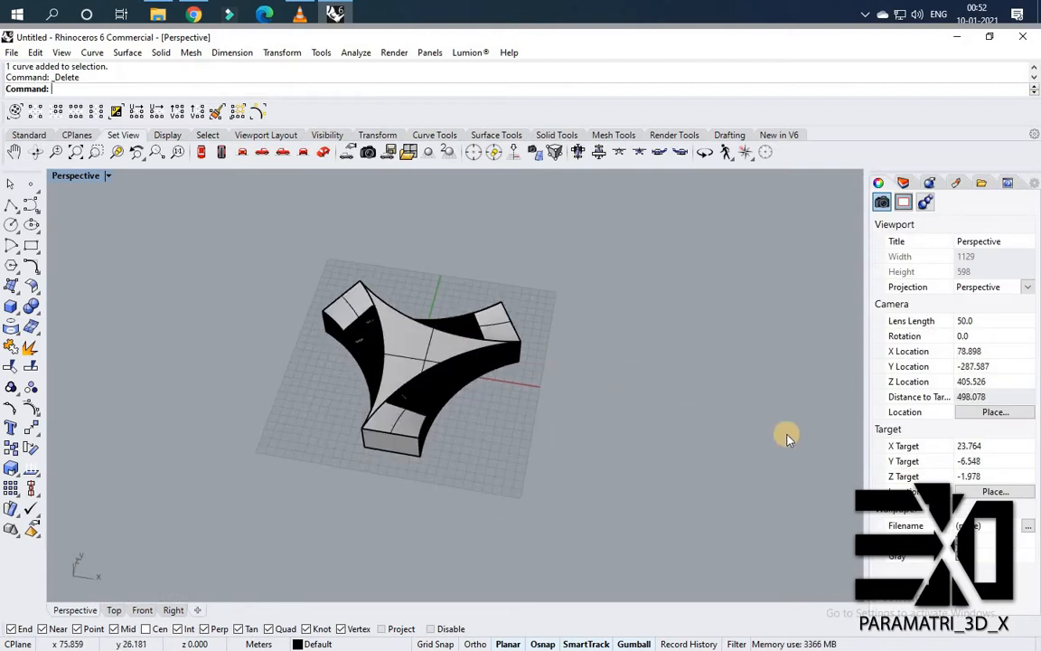
scroll(786, 439, "up", 3)
scroll(504, 402, "up", 5)
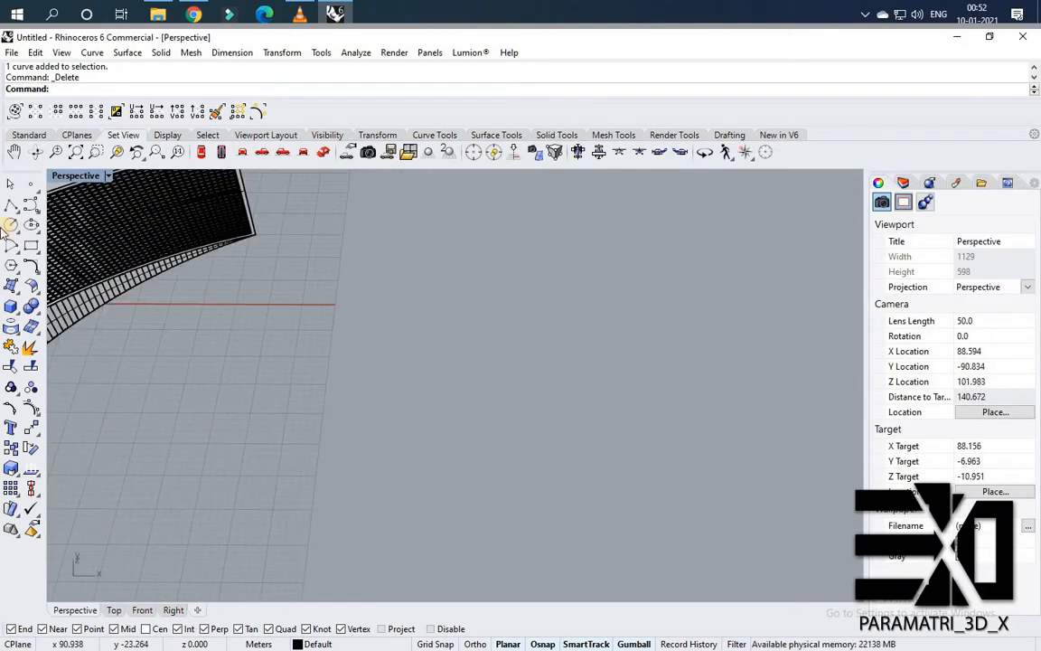
type("olygon")
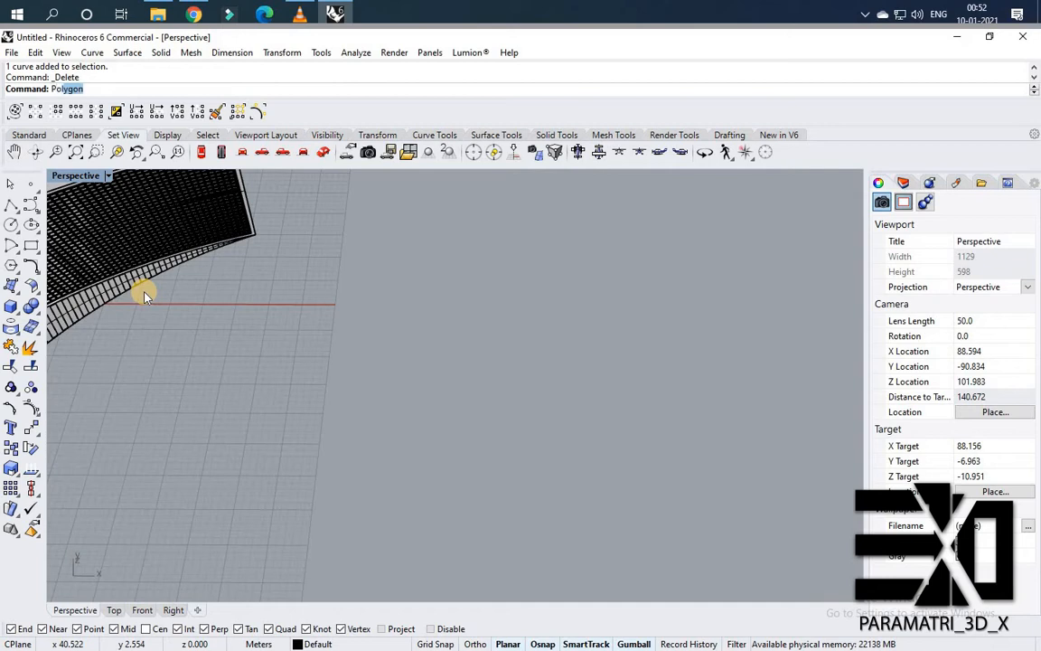
key("Return")
scroll(449, 398, "up", 2)
left_click(450, 399)
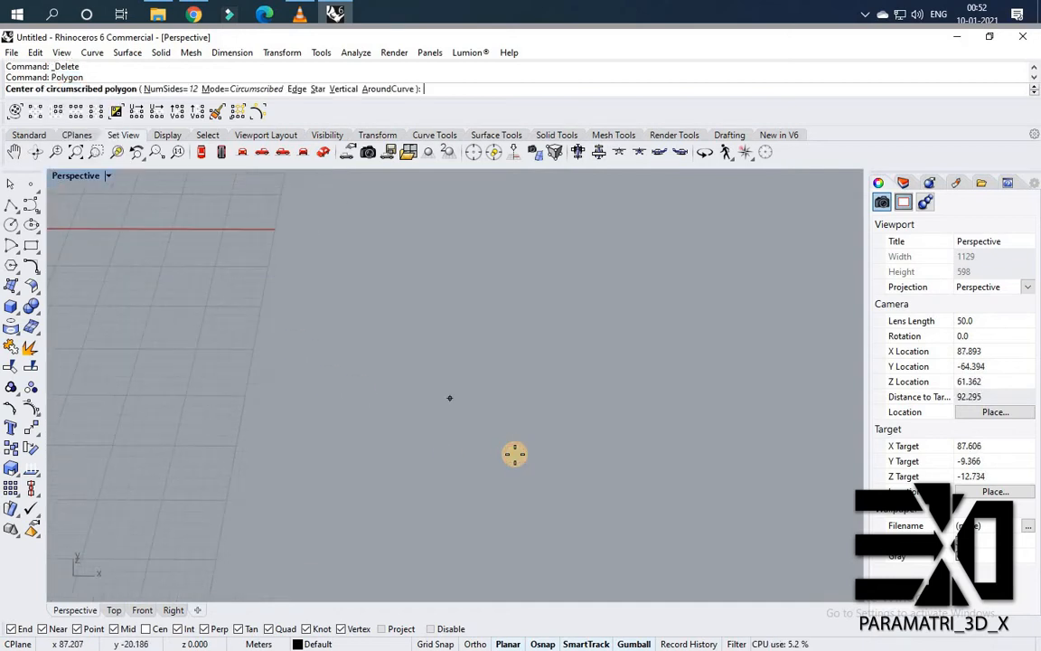
type("N")
key("Return")
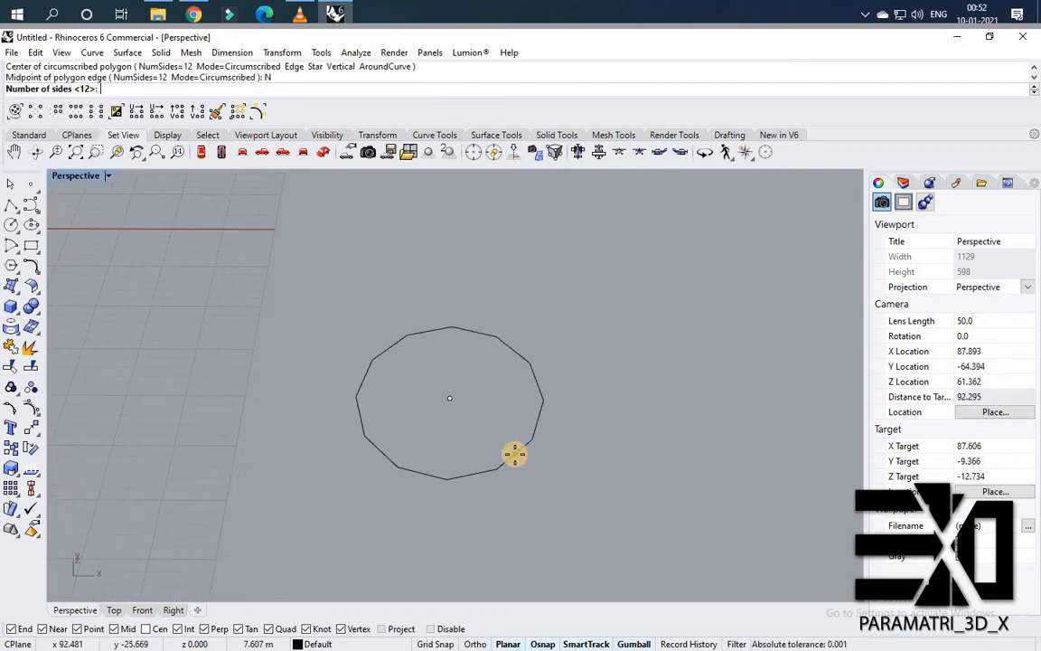
key("Return")
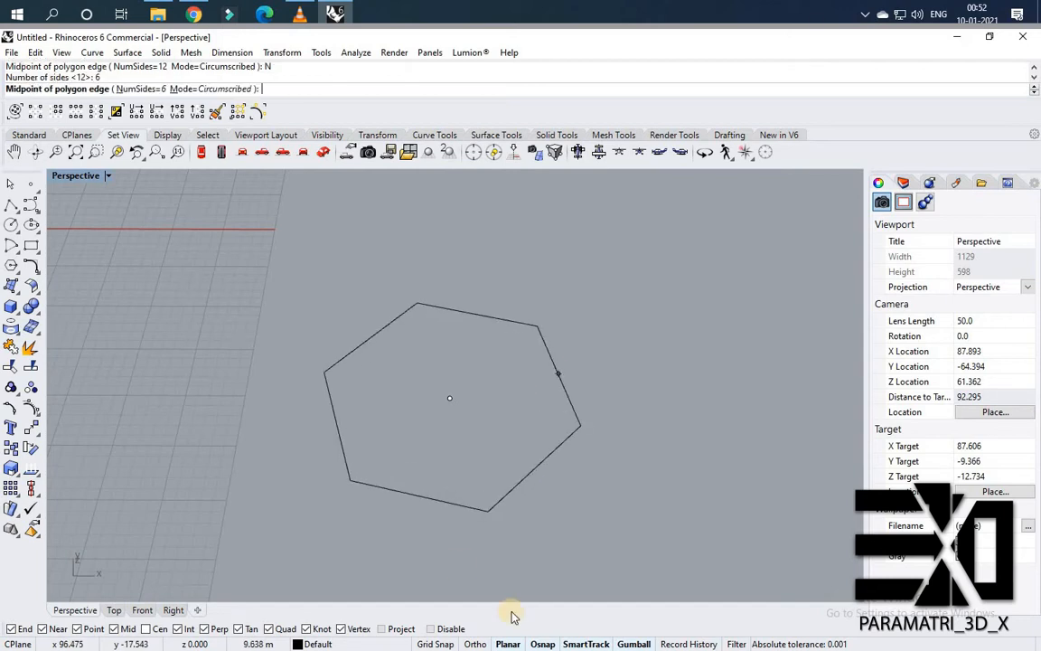
scroll(506, 397, "down", 3)
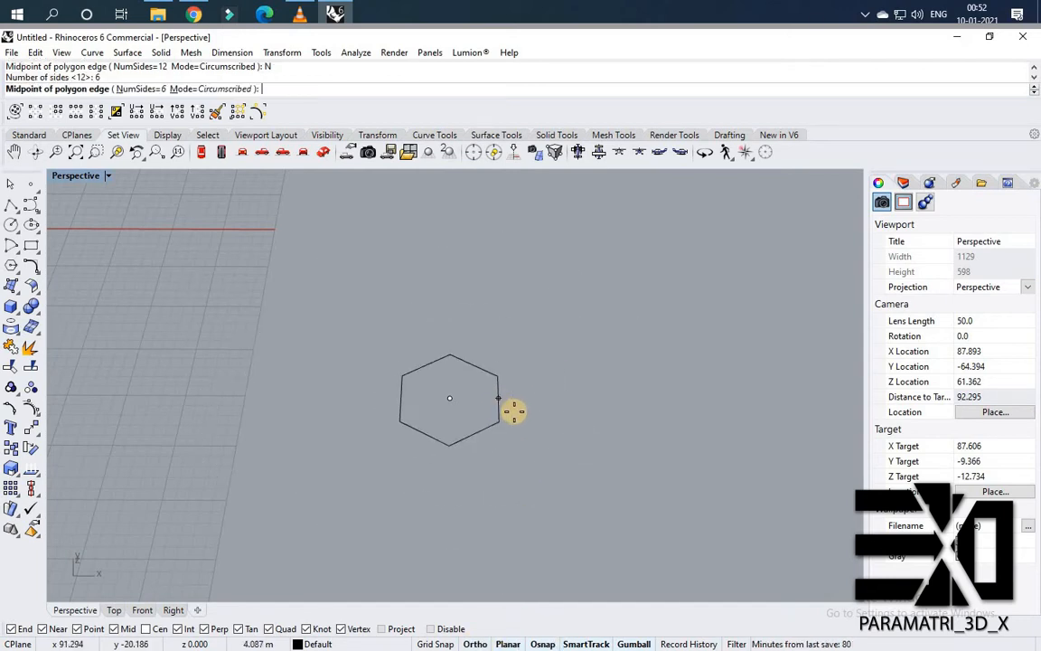
scroll(519, 404, "up", 3)
left_click(525, 399)
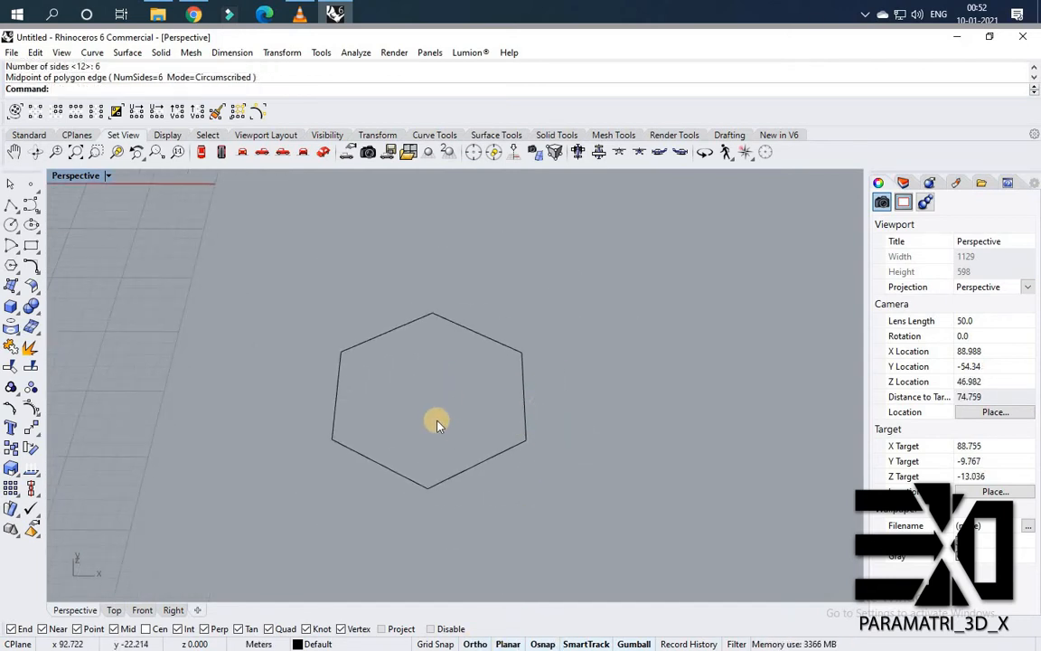
Draw a straight line across the hexagon between two opposite corners.
type("Line")
key("Return")
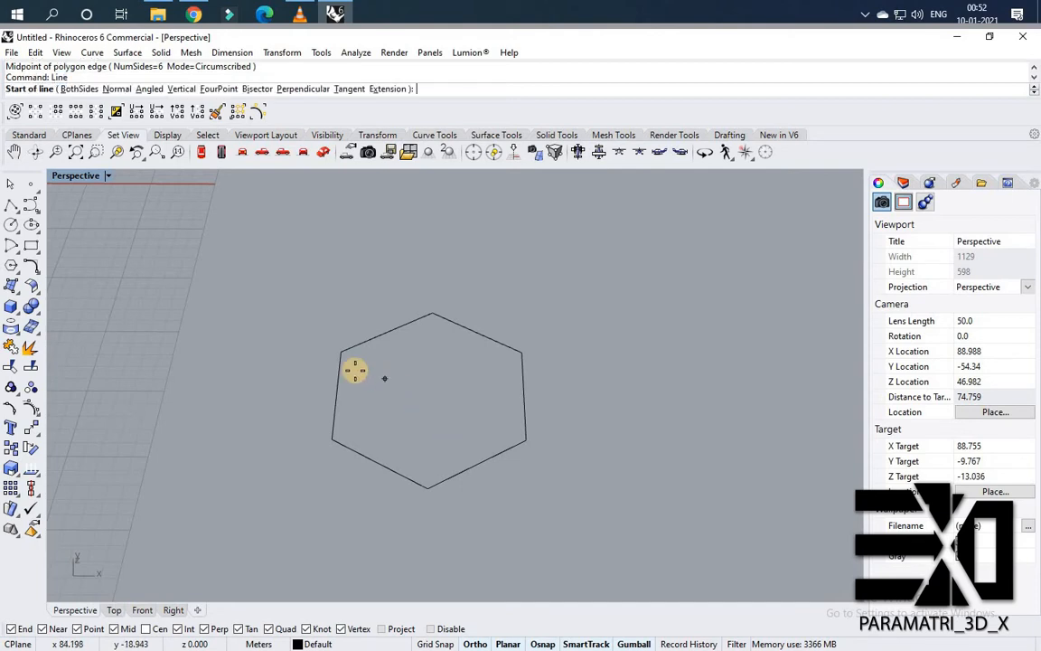
left_click(340, 355)
left_click(526, 441)
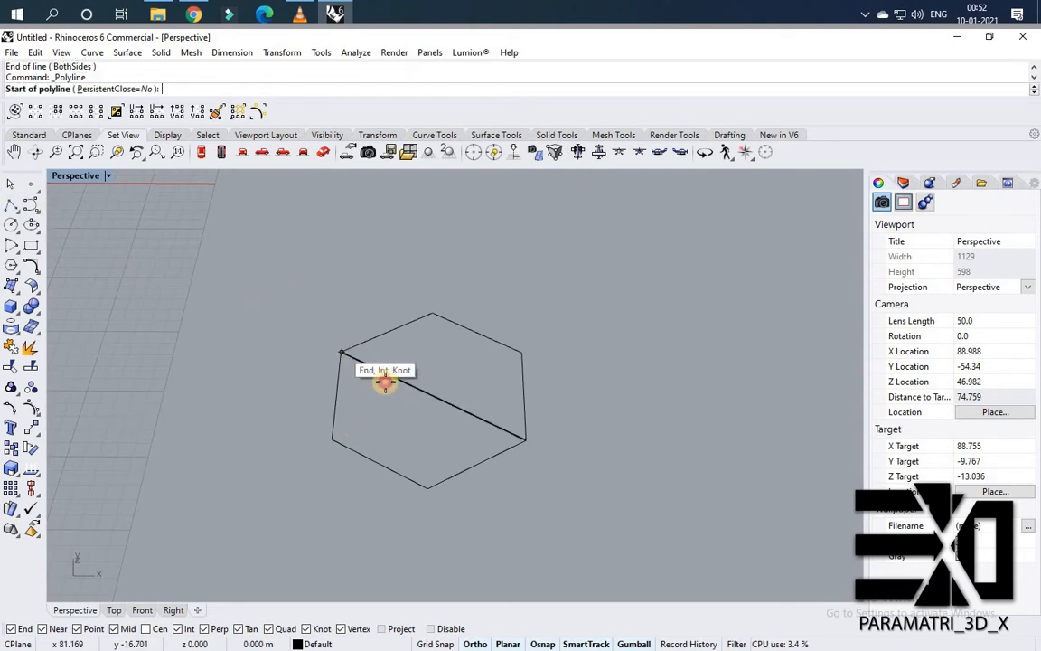
Draw a closed triangular polyline from a hexagon corner to its centre and on to the adjacent corner.
left_click(341, 352)
left_click(423, 388)
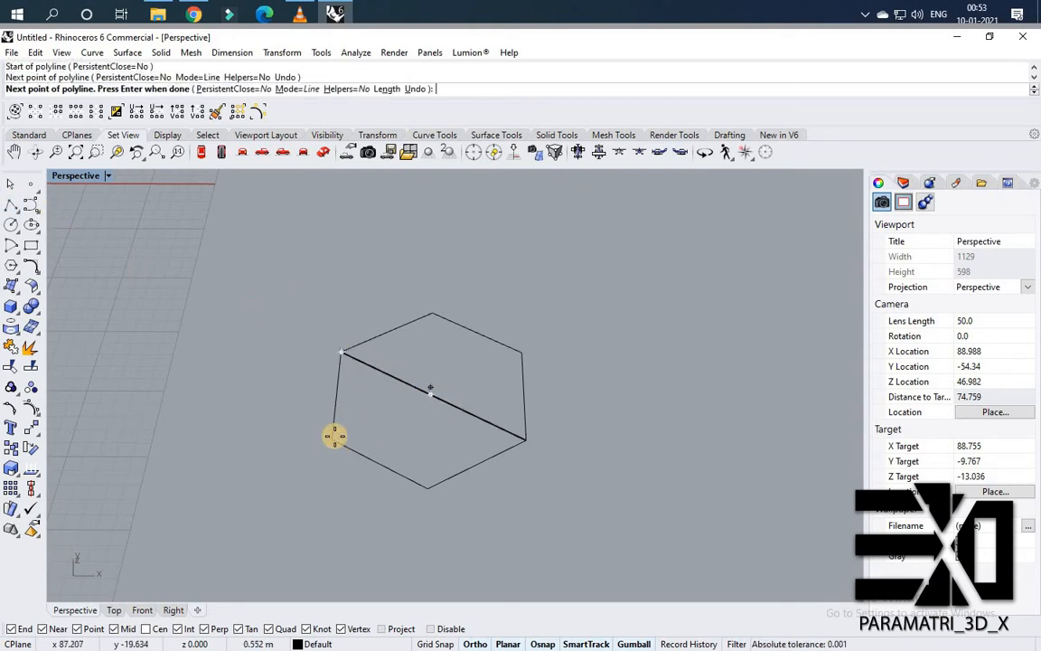
left_click(335, 437)
left_click(340, 355)
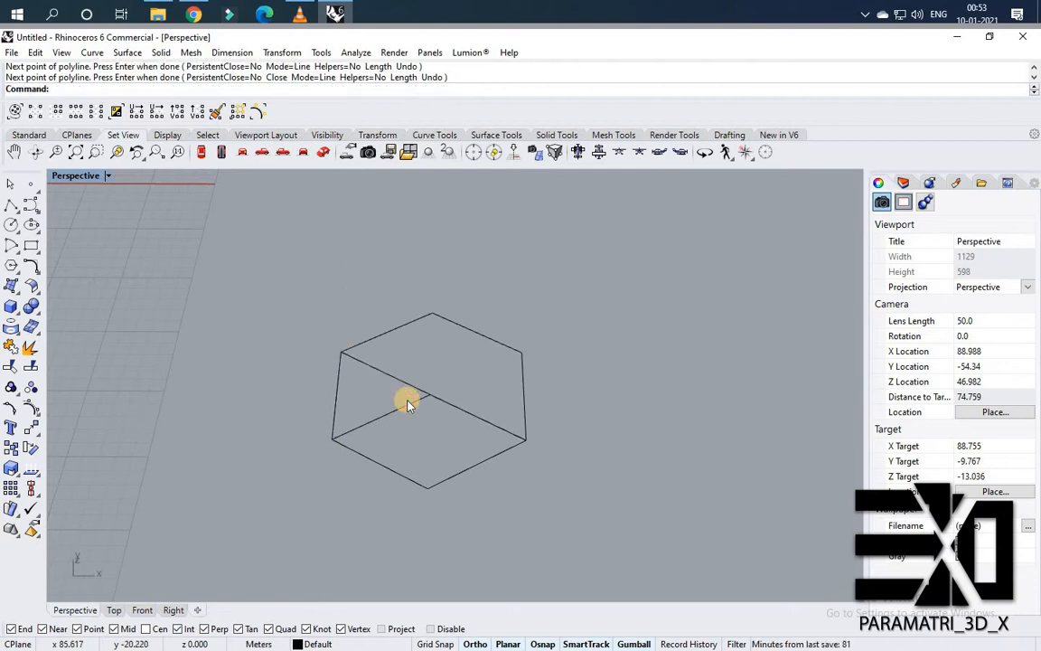
Offset the triangle inward by about 0.13 m, picking two points to set the offset distance.
left_click(407, 403)
scroll(417, 400, "up", 2)
type("O")
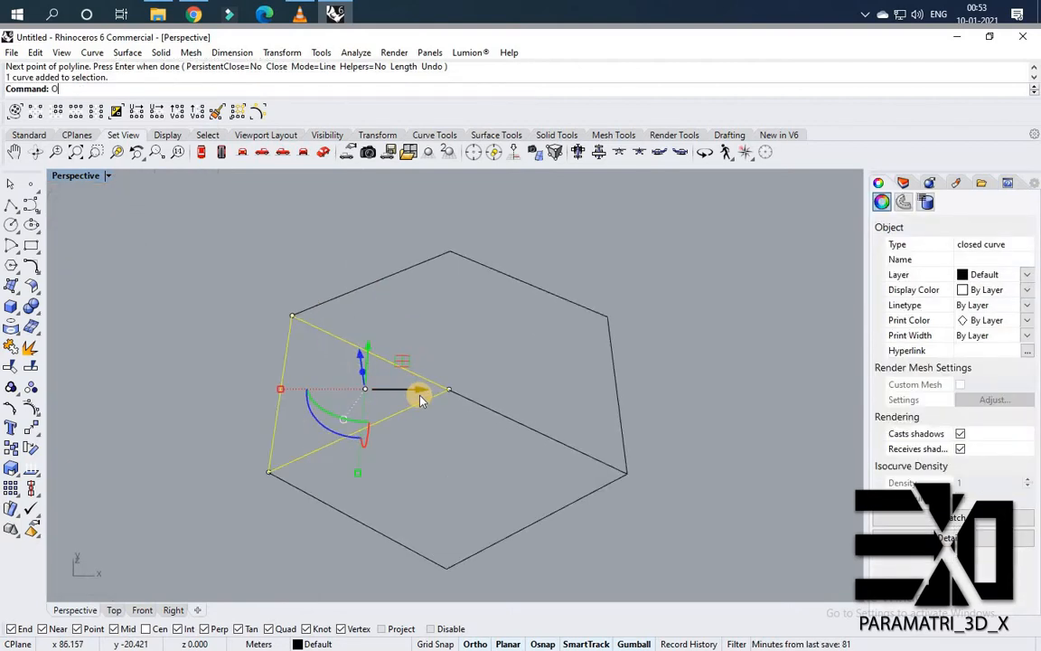
type("ffset")
key("Return")
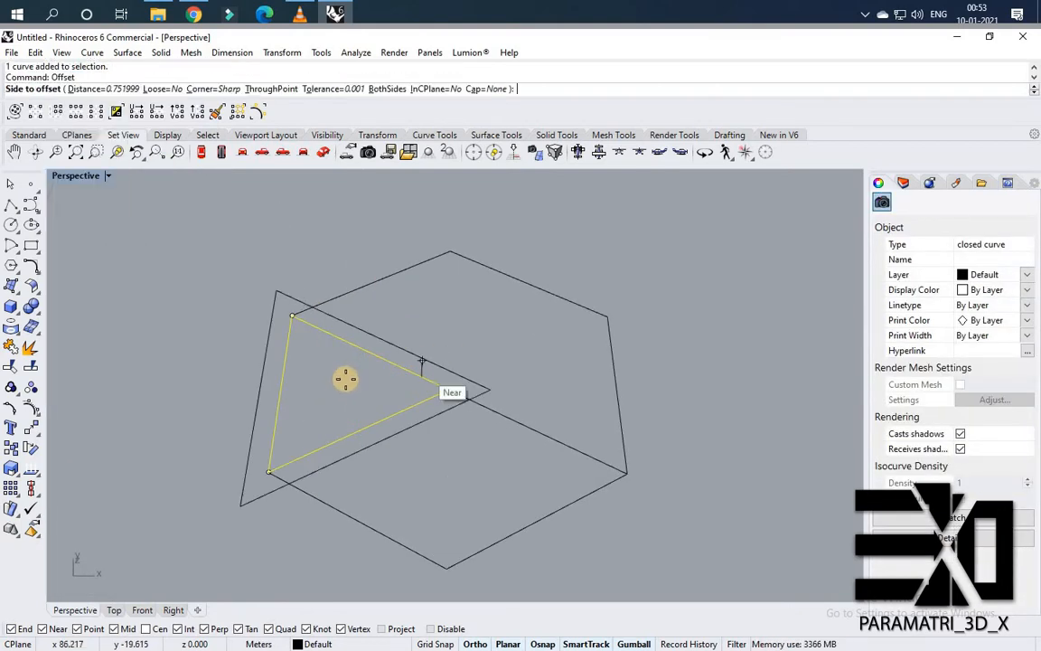
type("D")
key("Return")
scroll(378, 421, "up", 2)
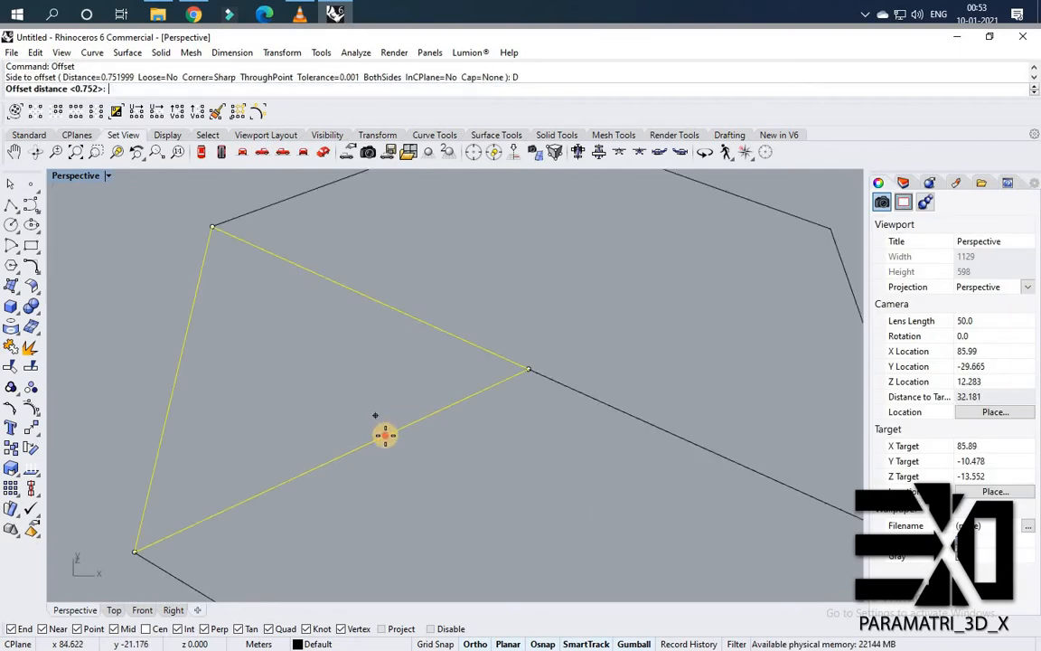
left_click(377, 427)
scroll(357, 425, "up", 2)
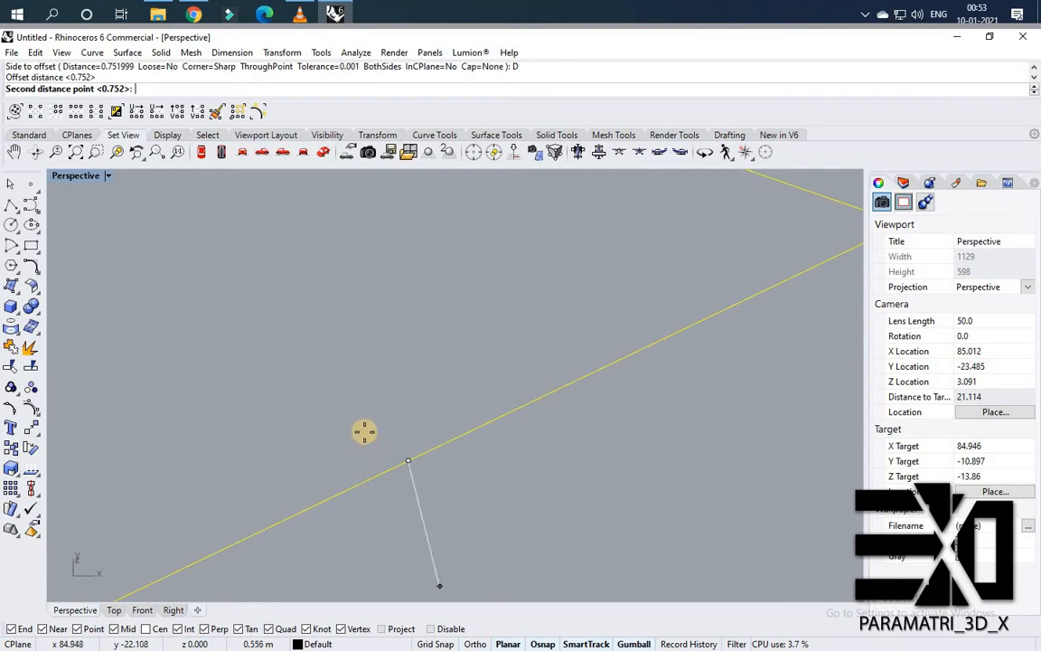
left_click(393, 435)
scroll(391, 433, "down", 4)
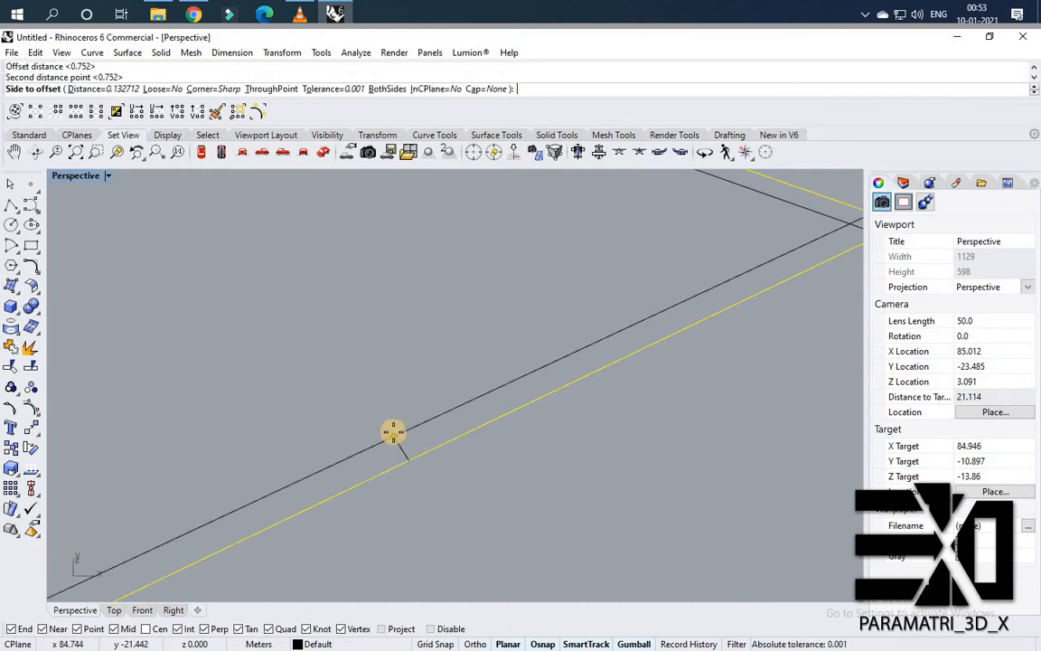
left_click(478, 405)
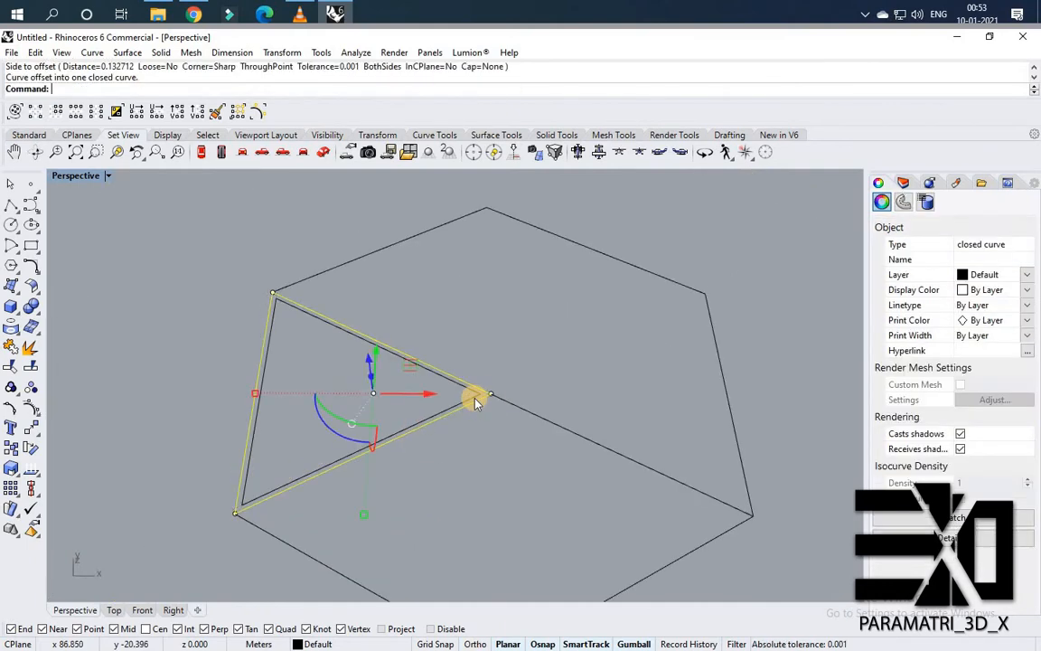
key("Escape")
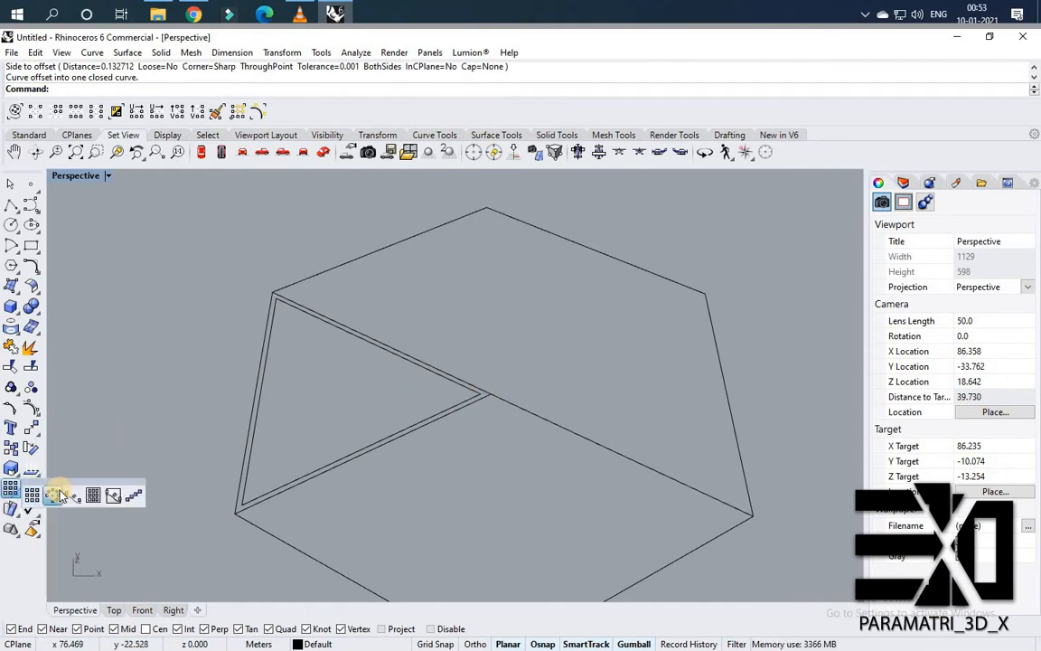
Polar-array the inner offset triangle six times through 360° about the hexagon's centre.
left_click(375, 445)
key("Return")
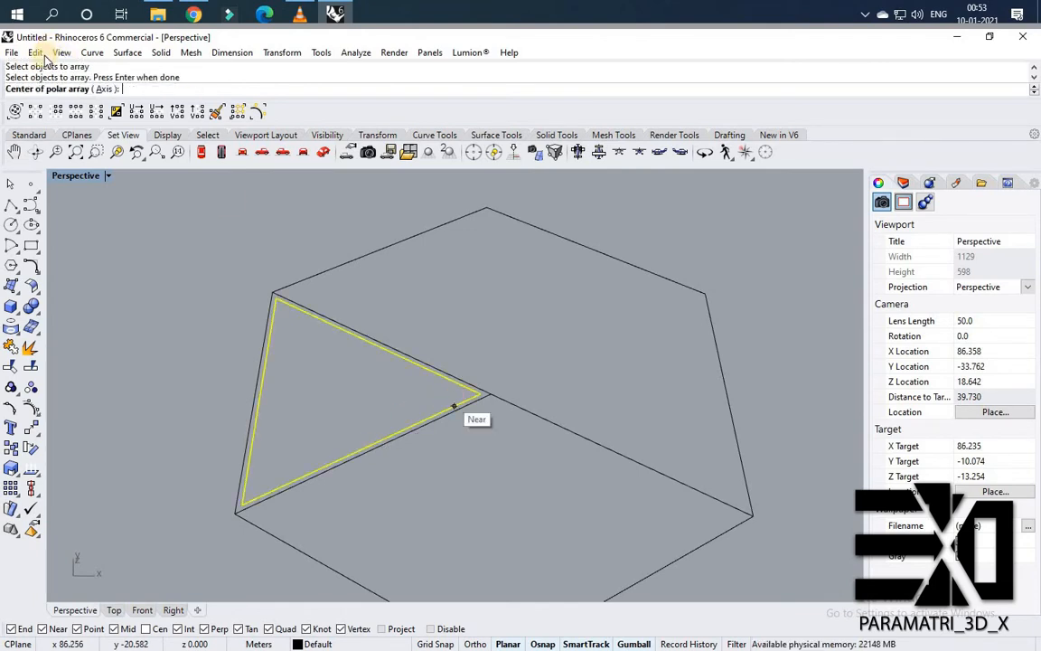
left_click(500, 387)
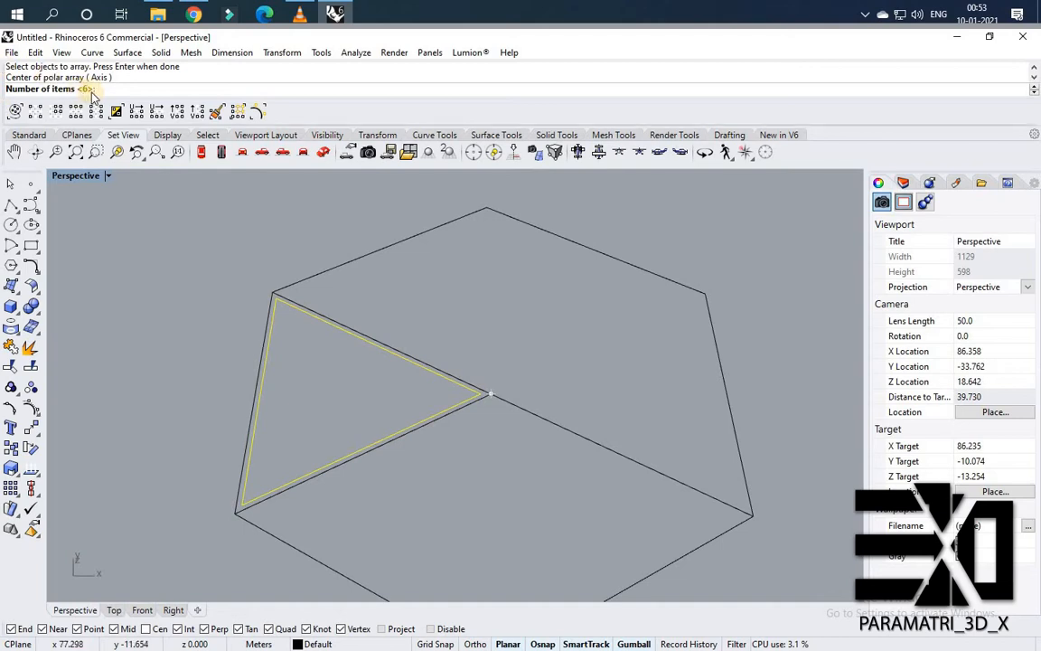
key("Return")
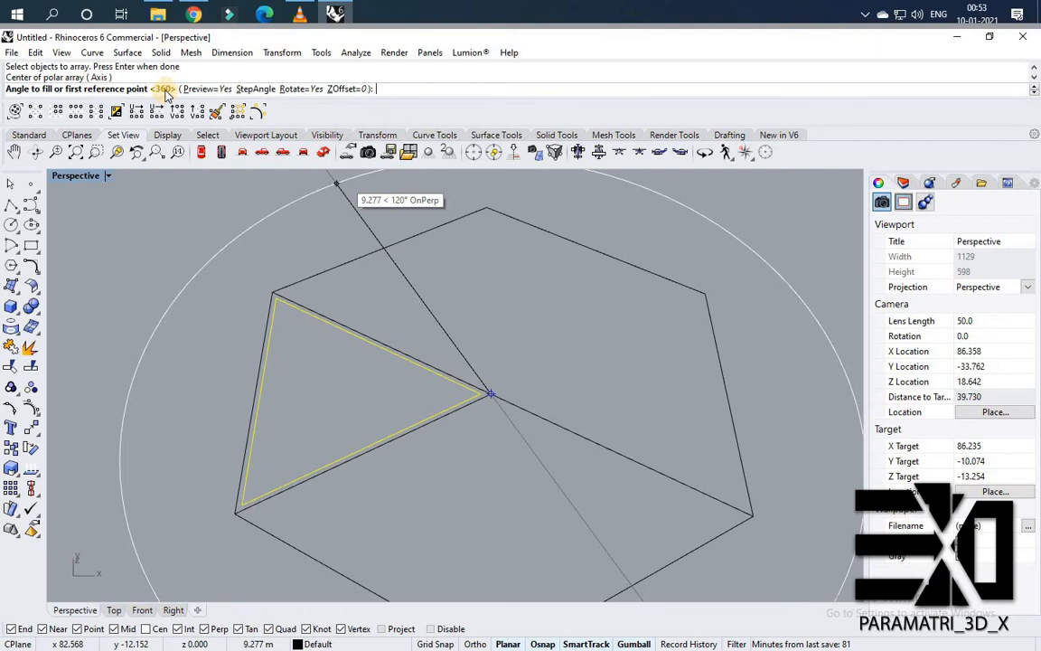
key("Return")
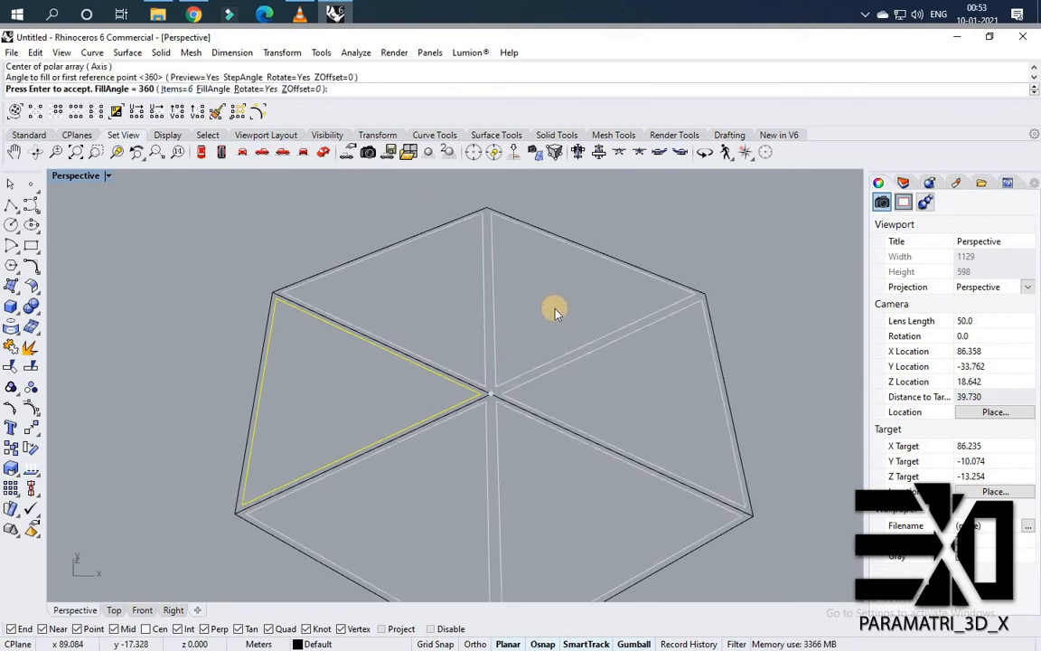
key("Return")
Delete the diagonal construction line running through the hexagon's centre.
scroll(266, 327, "down", 9)
scroll(356, 354, "up", 9)
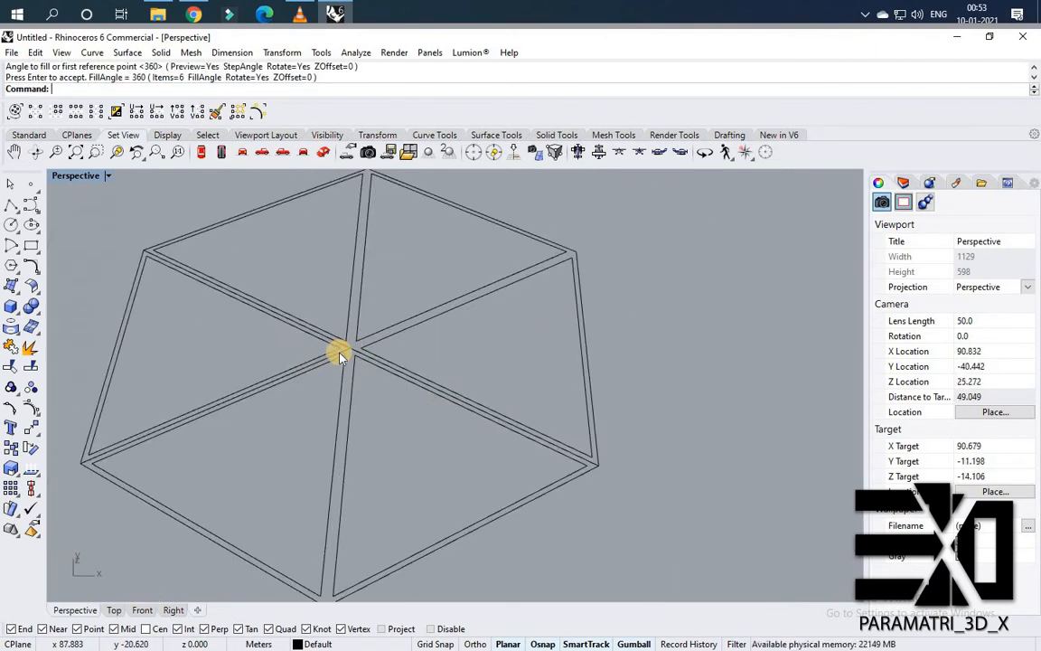
scroll(339, 357, "up", 3)
left_click(378, 346)
key("Delete")
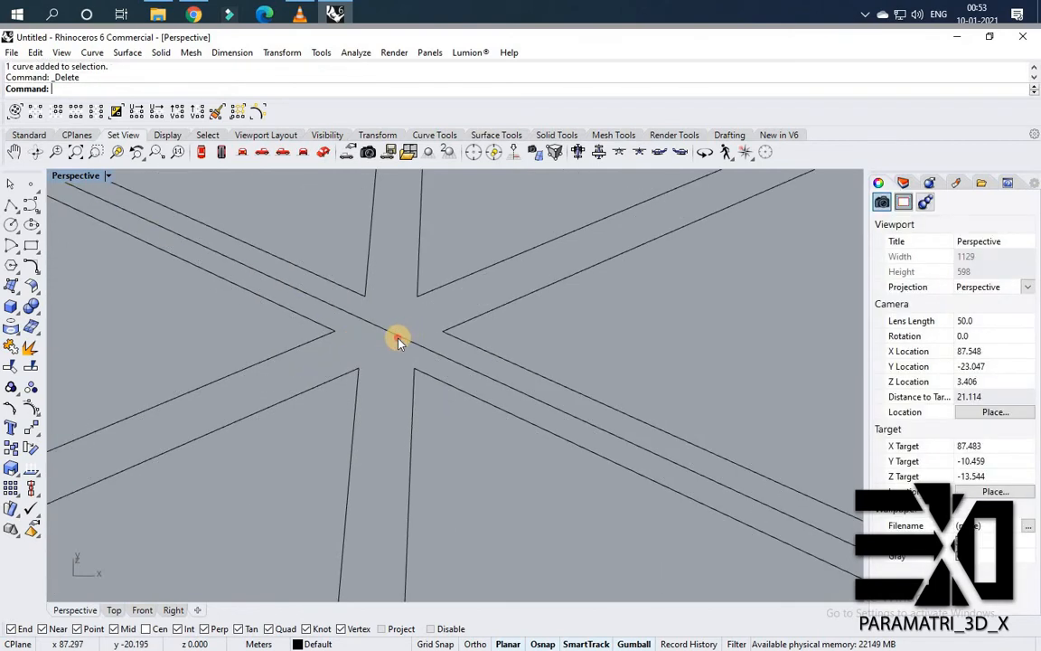
scroll(365, 317, "down", 5)
right_click_drag(377, 348, 448, 340)
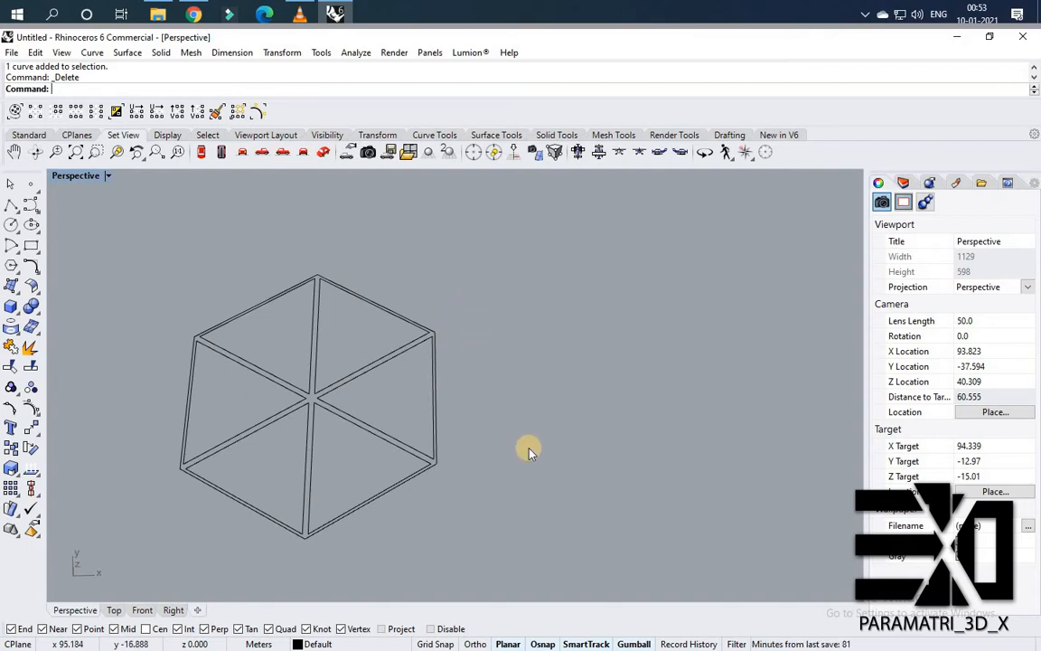
Select all the hexagon pattern curves and rotate them with the gumball so two corners point sideways.
scroll(480, 421, "down", 2)
left_click_drag(538, 474, 215, 252)
scroll(414, 329, "up", 2)
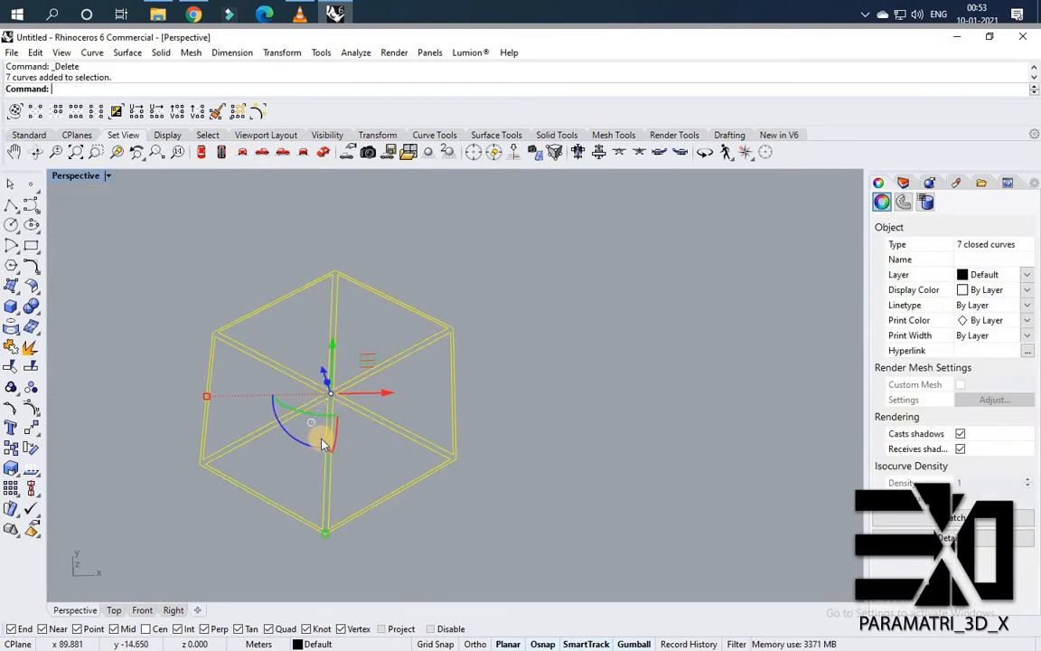
left_click_drag(278, 421, 434, 600)
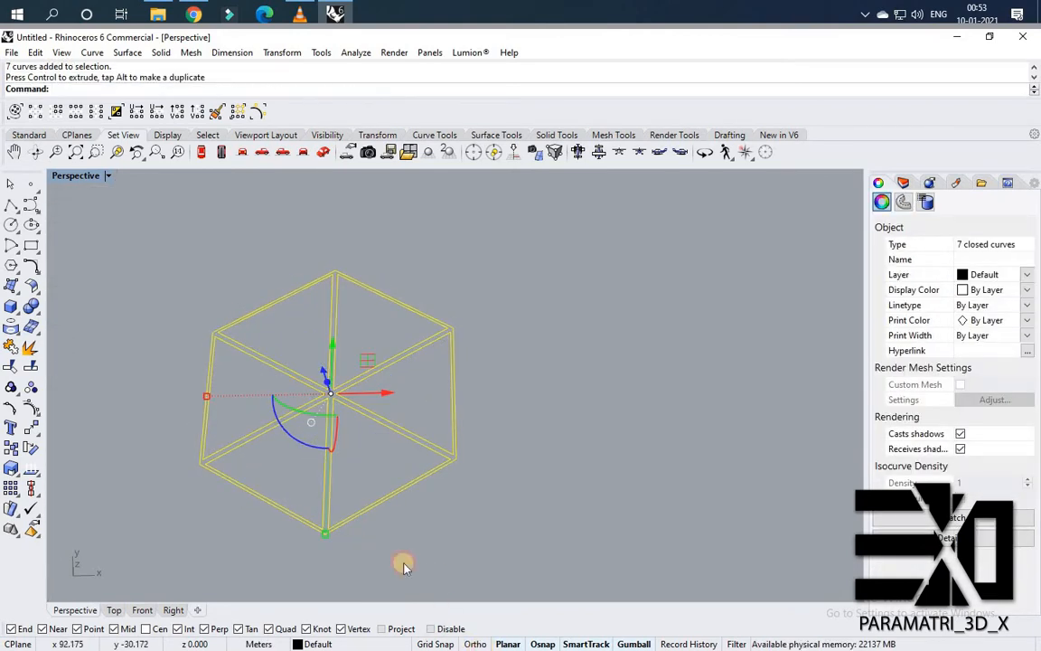
left_click_drag(257, 367, 257, 355)
left_click(560, 375)
scroll(316, 351, "down", 2)
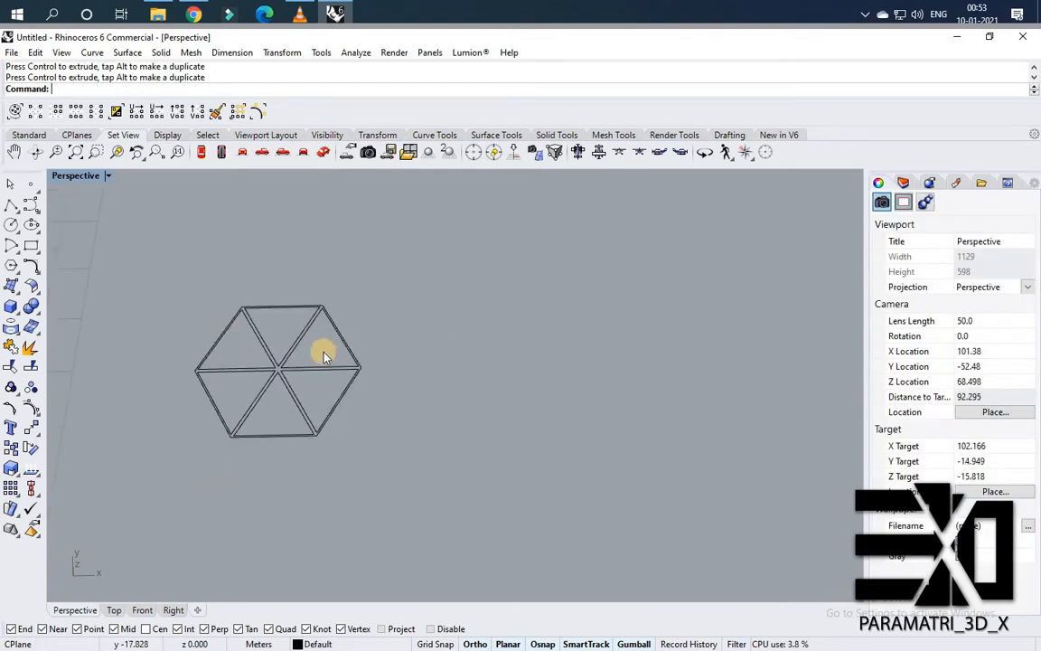
Mirror the upper-right triangle across its right edge to add a copy outside the hexagon.
scroll(363, 376, "up", 5)
left_click(403, 387)
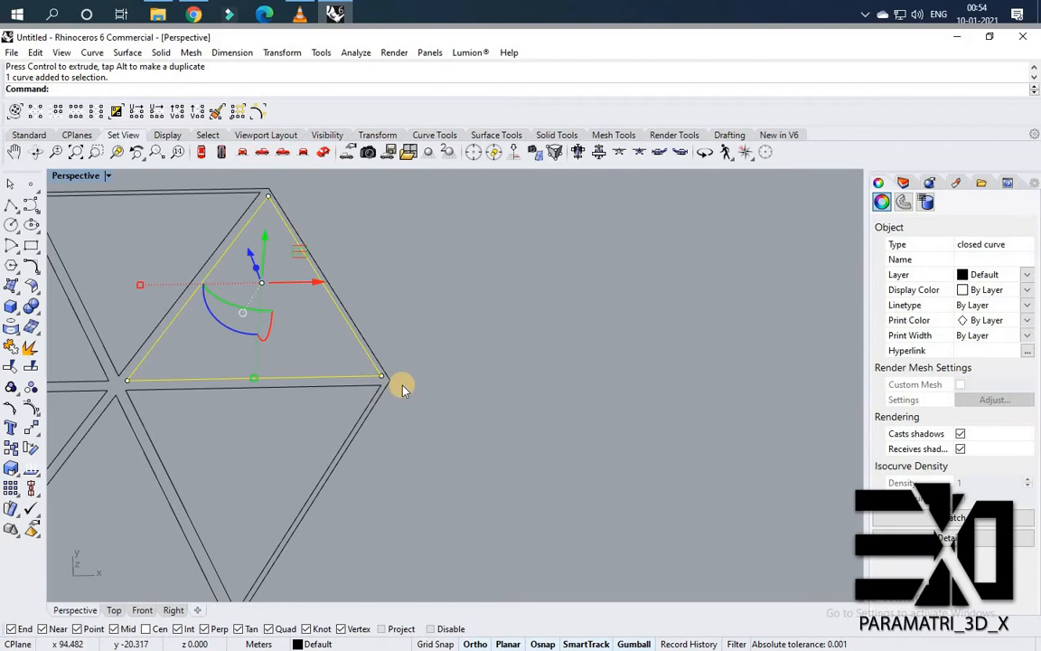
type("mirror")
key("Return")
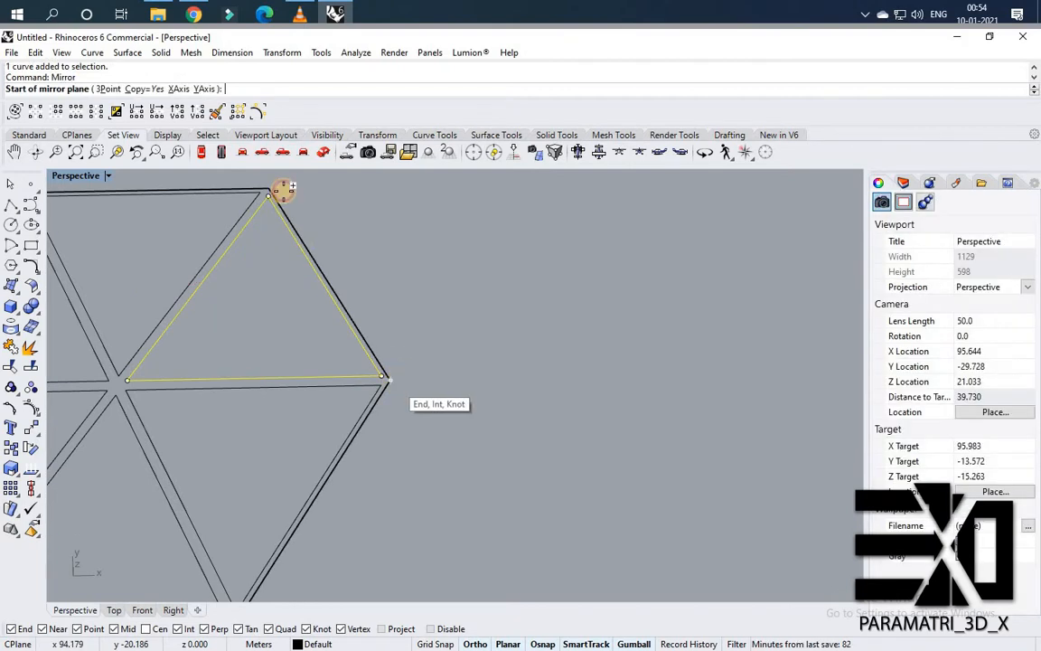
left_click(387, 374)
left_click(267, 188)
left_click(427, 216)
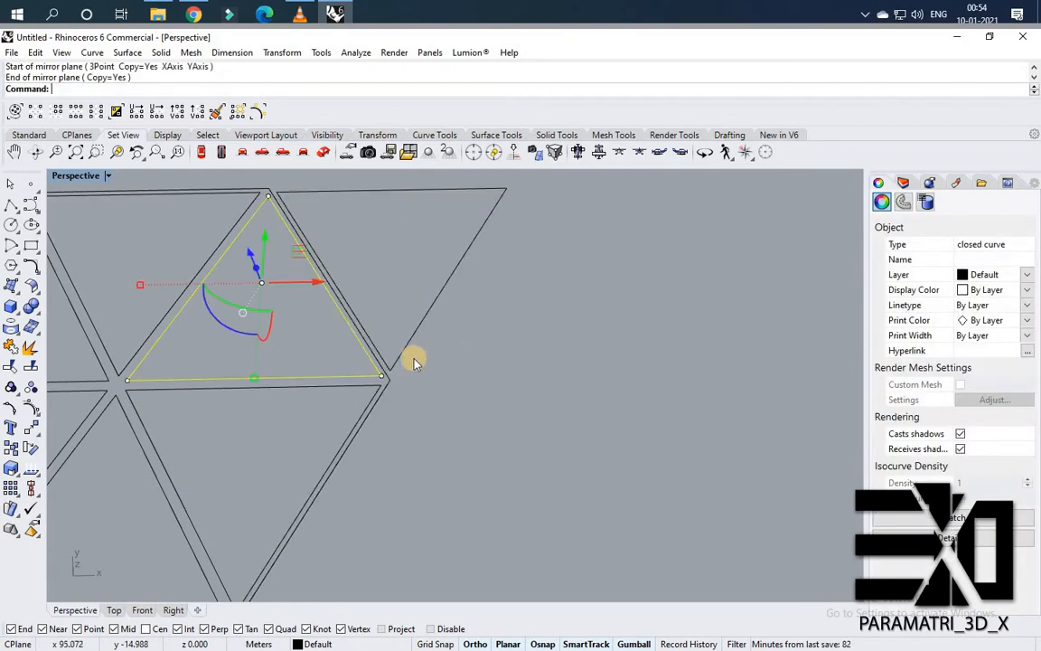
Mirror the lower-right triangle across its right edge to add another copy outside the hexagon.
scroll(436, 226, "down", 4)
scroll(357, 371, "up", 4)
left_click(325, 439)
key("Return")
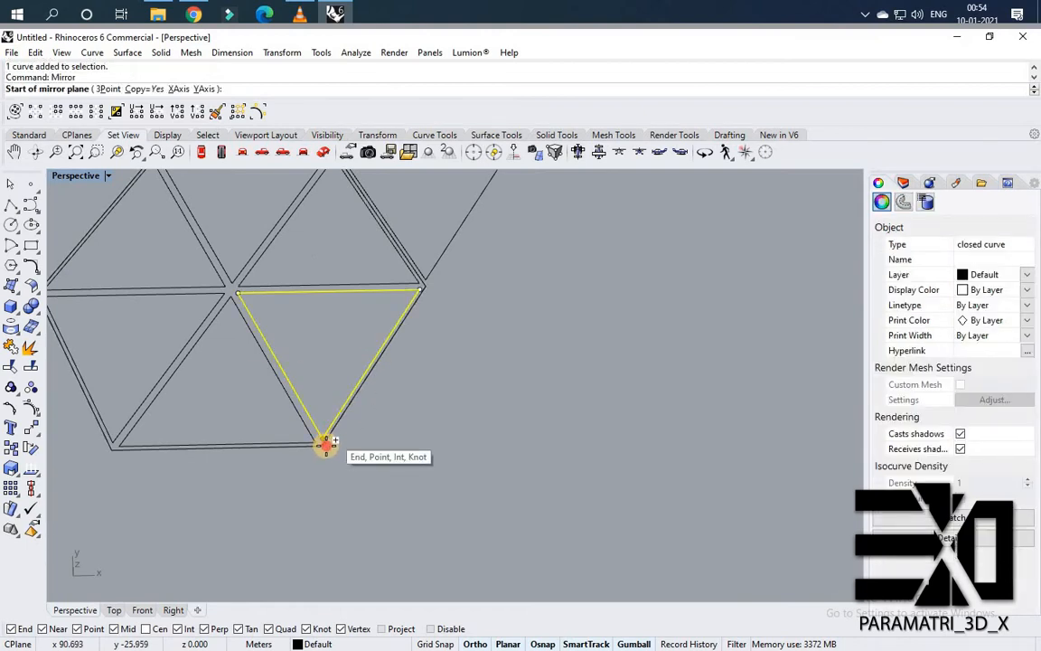
left_click(325, 443)
left_click(432, 290)
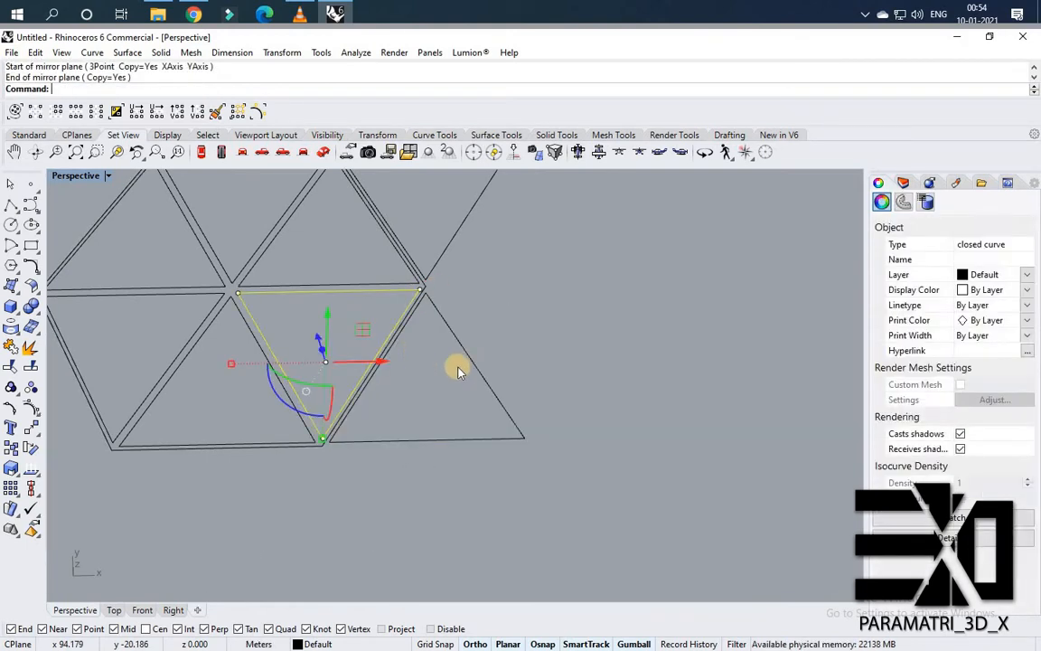
Copy the nine-triangle cluster repeatedly end to end to extend it into a long horizontal strip.
scroll(452, 362, "down", 4)
left_click(140, 192)
scroll(375, 310, "up", 3)
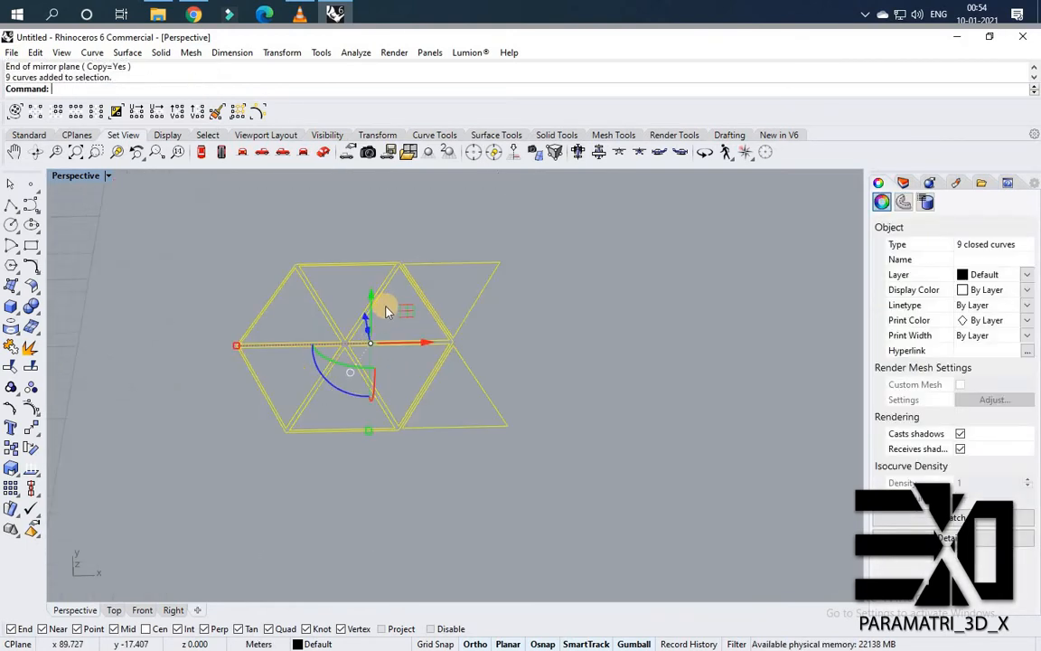
key("Return")
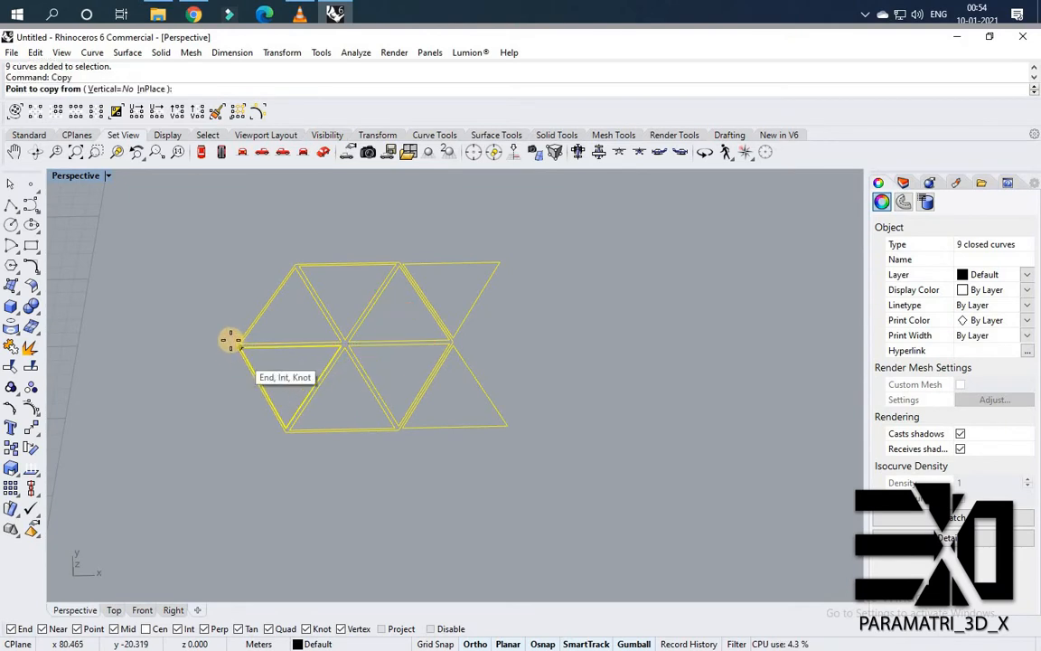
left_click(234, 343)
left_click(530, 335)
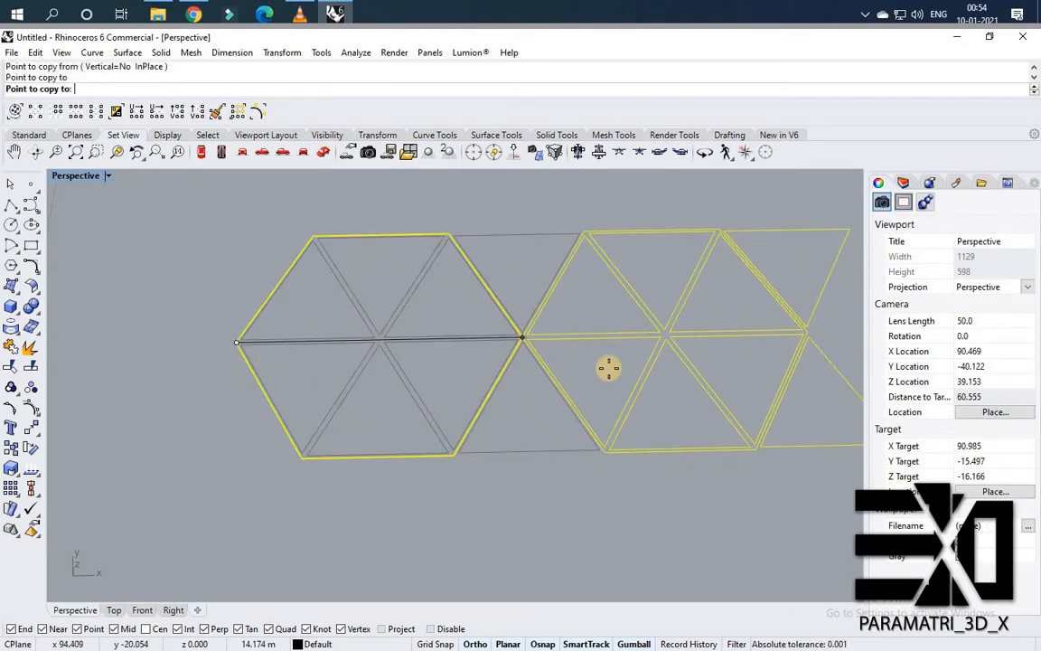
scroll(395, 354, "down", 4)
scroll(344, 353, "up", 4)
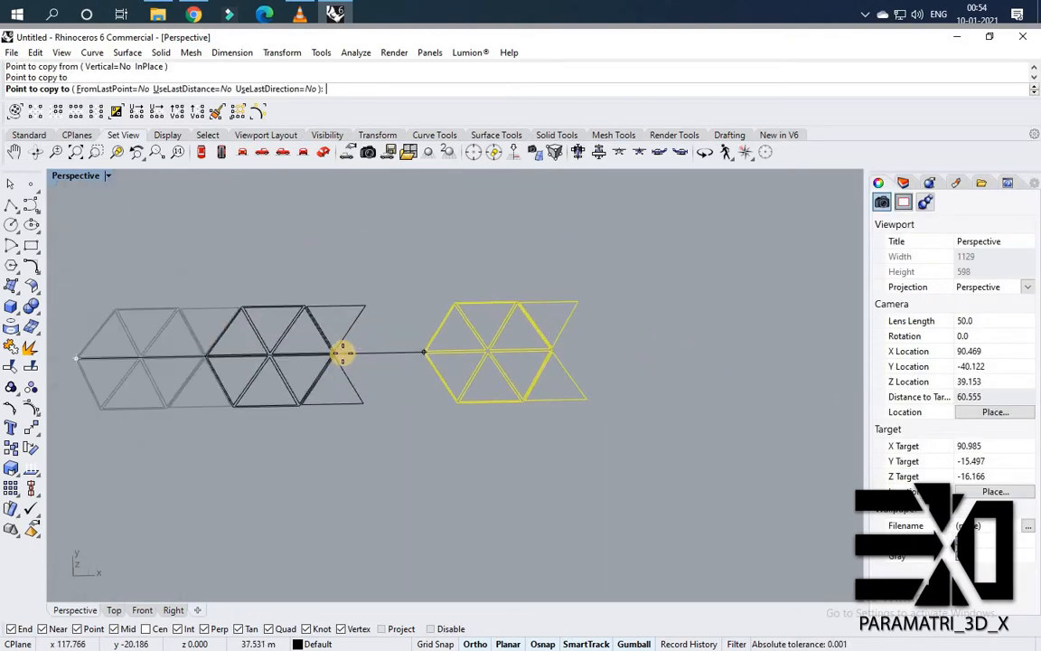
left_click(333, 350)
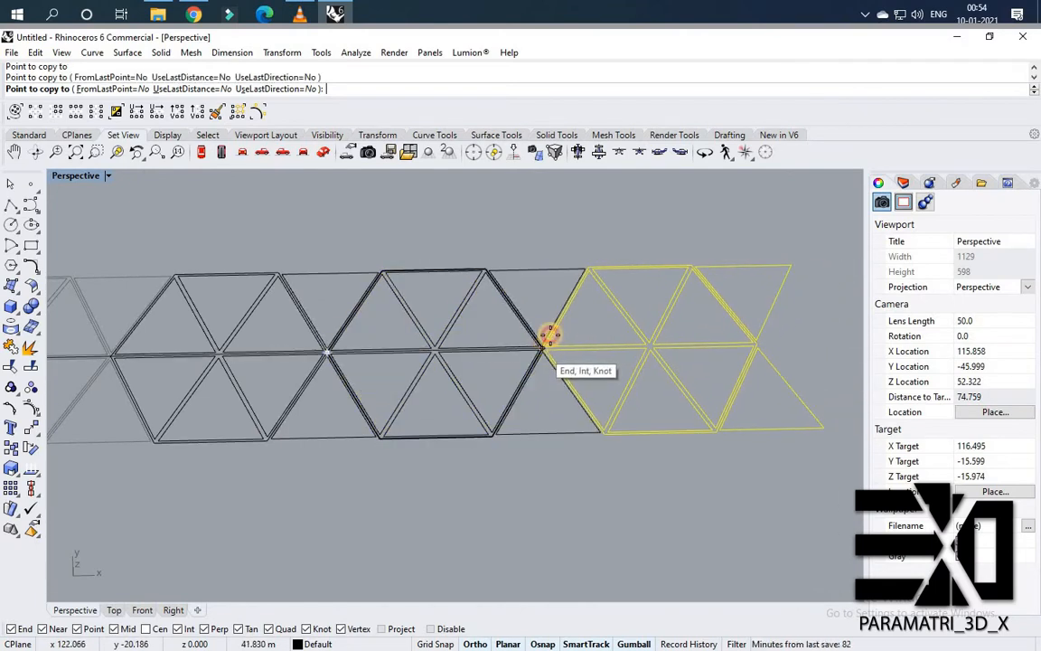
left_click(542, 349)
scroll(588, 351, "down", 3)
scroll(570, 347, "up", 2)
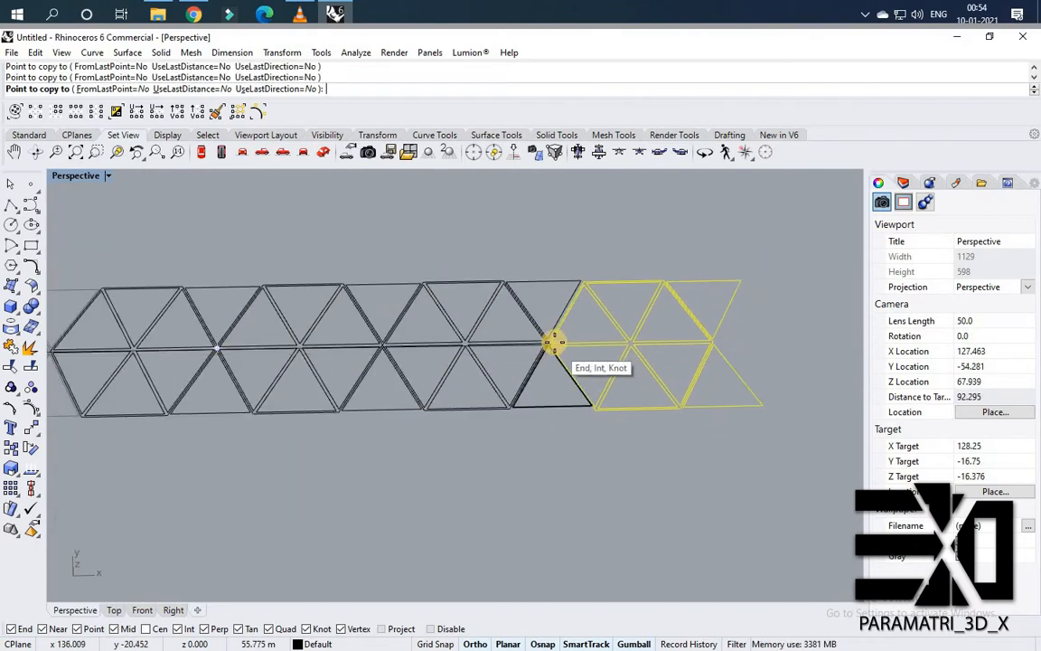
scroll(551, 343, "up", 2)
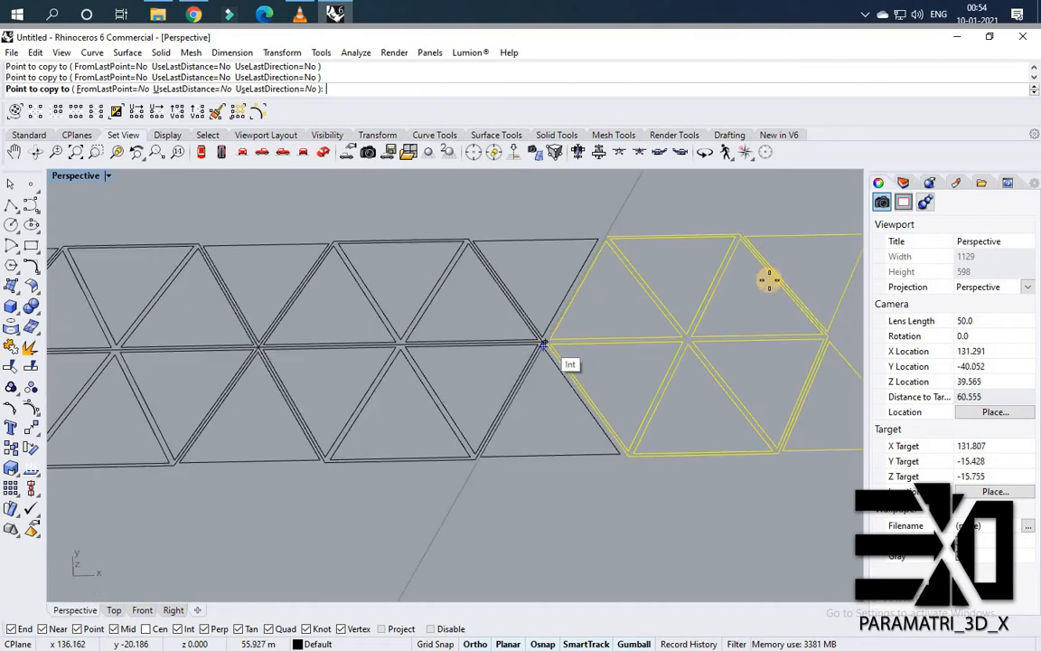
scroll(583, 330, "up", 2)
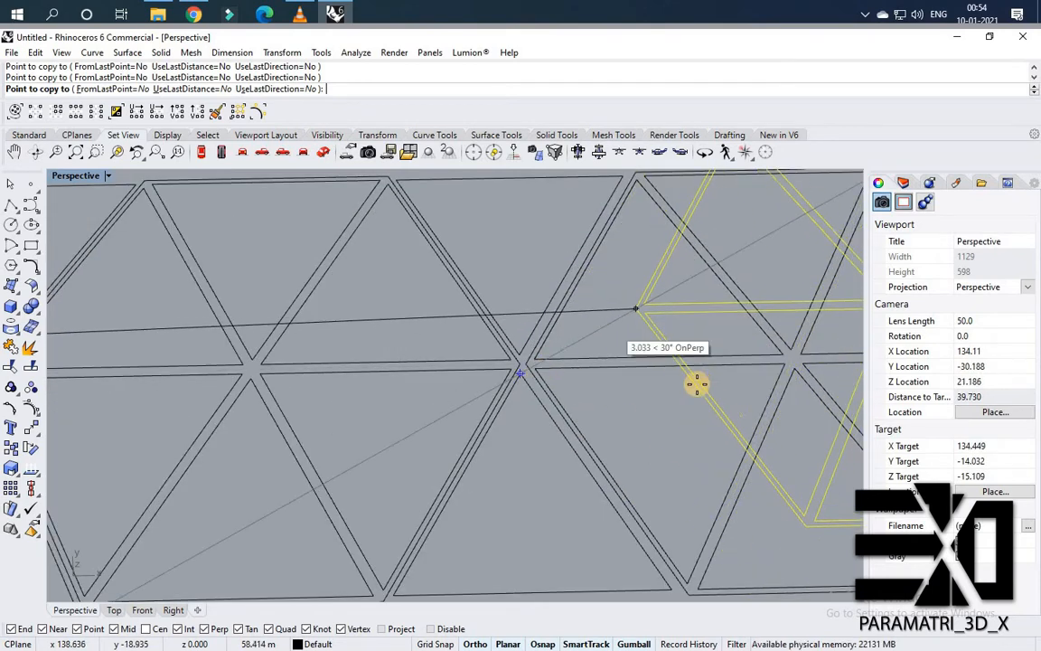
Undo the last copy placement and exit the Copy command.
key("ctrl+z")
scroll(768, 371, "down", 4)
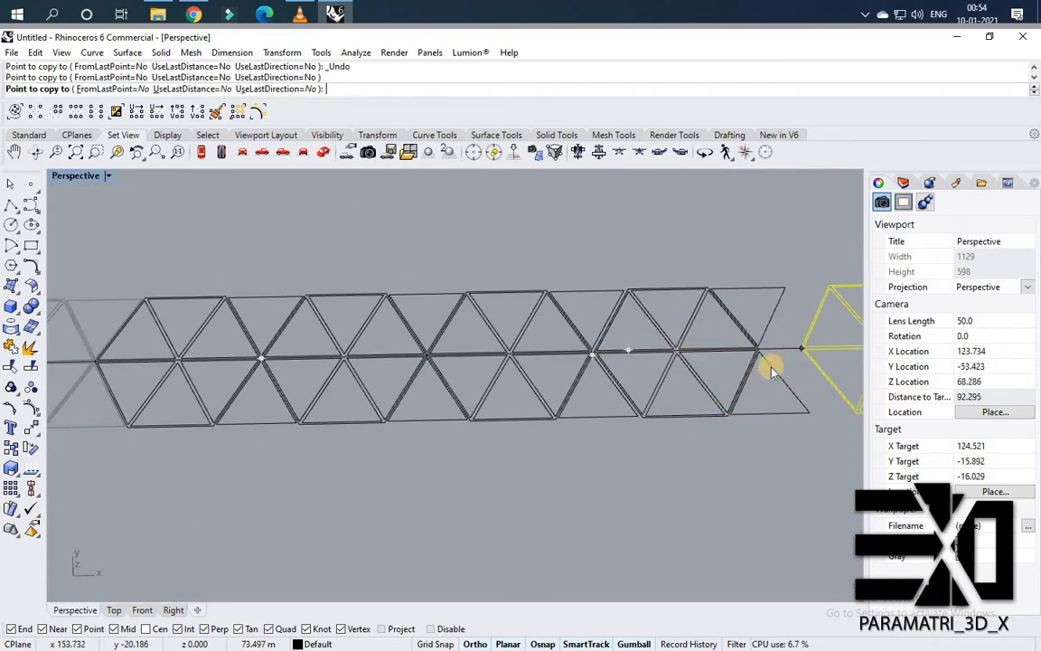
key("Escape")
scroll(754, 371, "down", 2)
key("Escape")
Move the last copied cluster so its vertices snap onto the end of the strip.
scroll(754, 372, "up", 5)
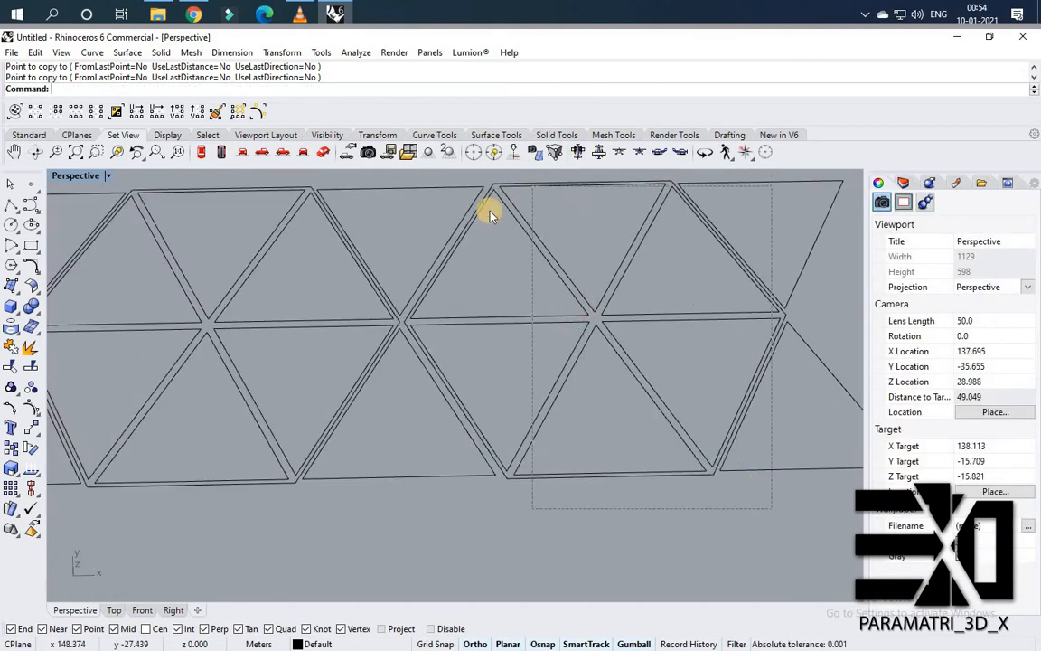
left_click_drag(489, 214, 493, 213)
scroll(402, 307, "up", 4)
type("M")
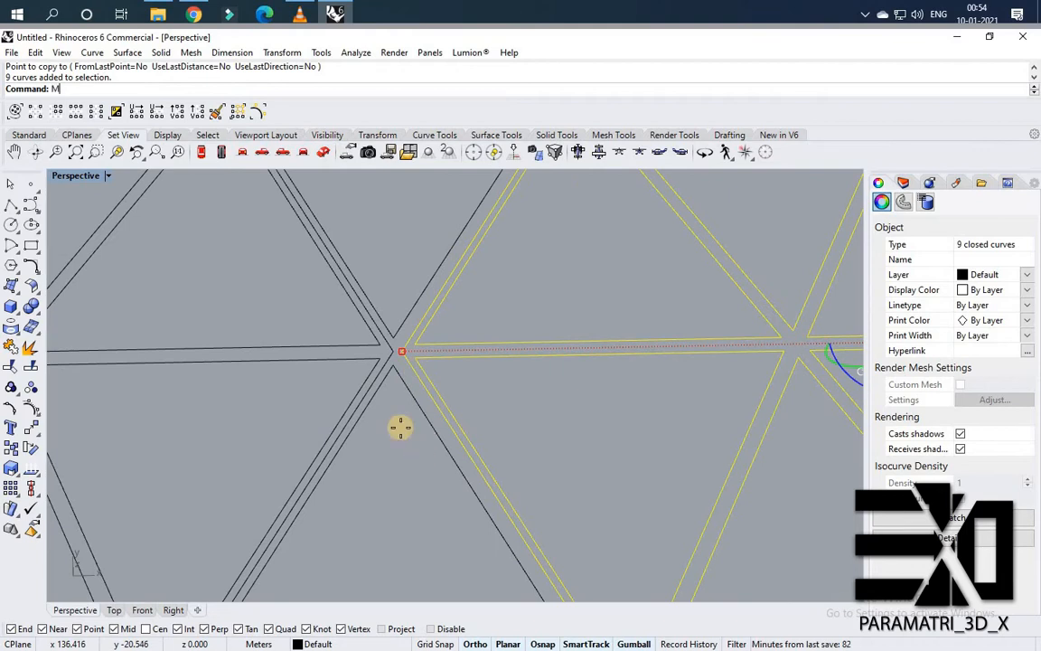
key("Return")
left_click(397, 351)
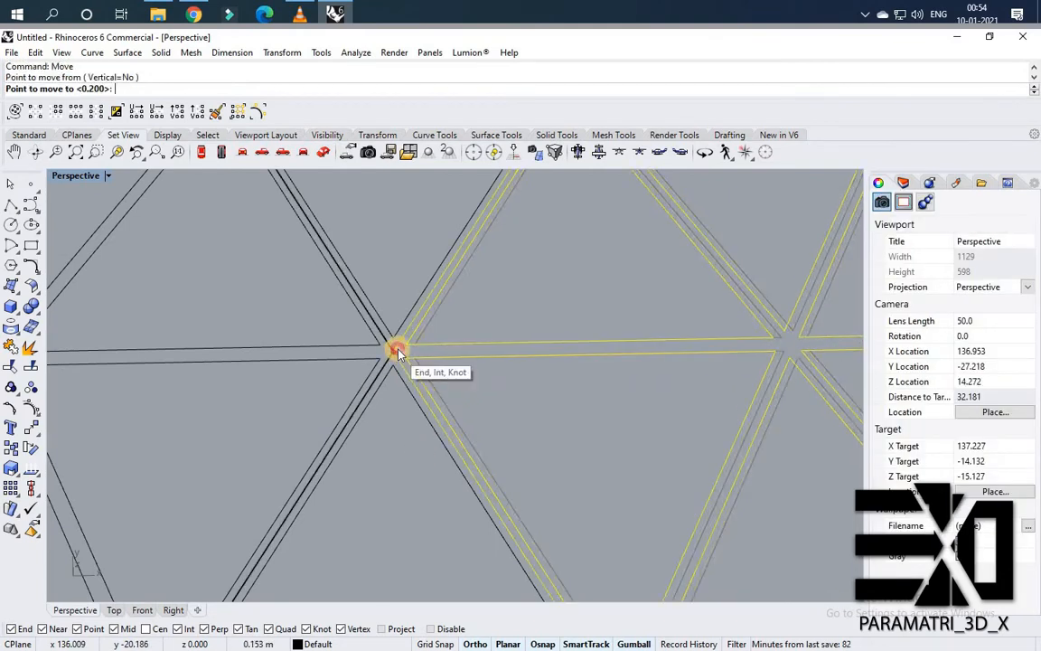
left_click(506, 342)
scroll(542, 326, "down", 3)
scroll(556, 339, "up", 6)
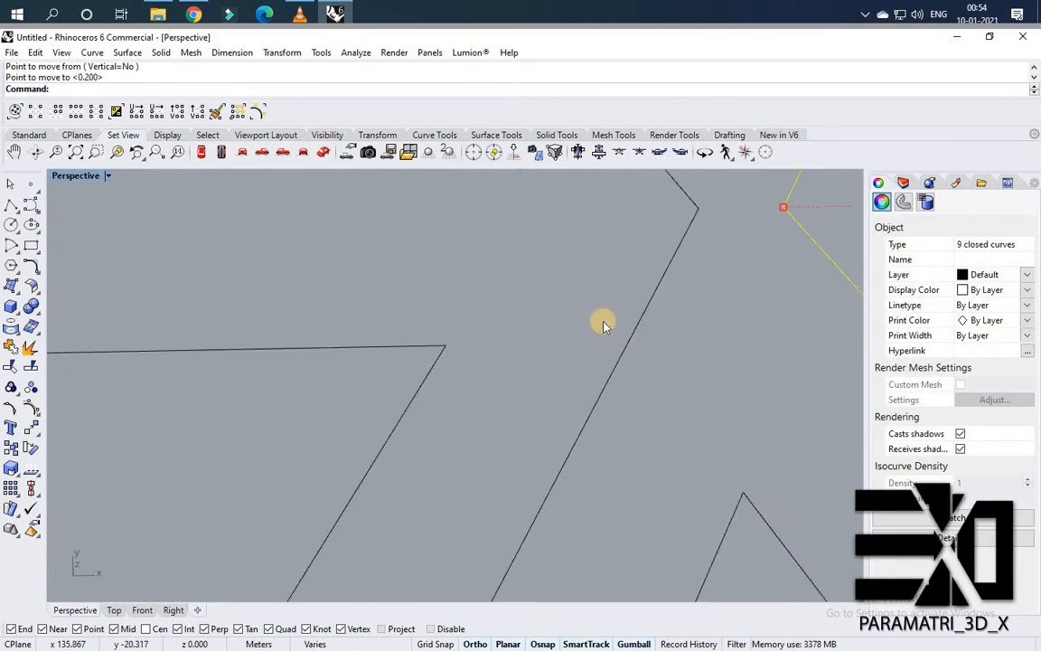
key("Return")
left_click(783, 207)
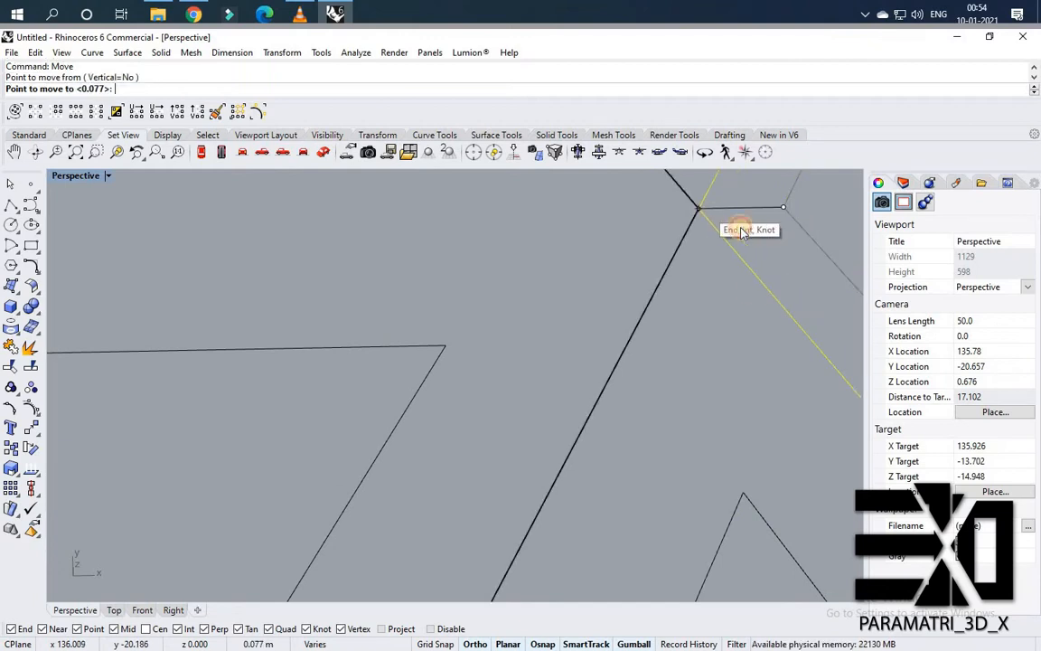
left_click(699, 209)
key("Escape")
Select all 45 triangles and copy the strip downward repeatedly to form a multi-row triangular grid.
scroll(372, 284, "down", 6)
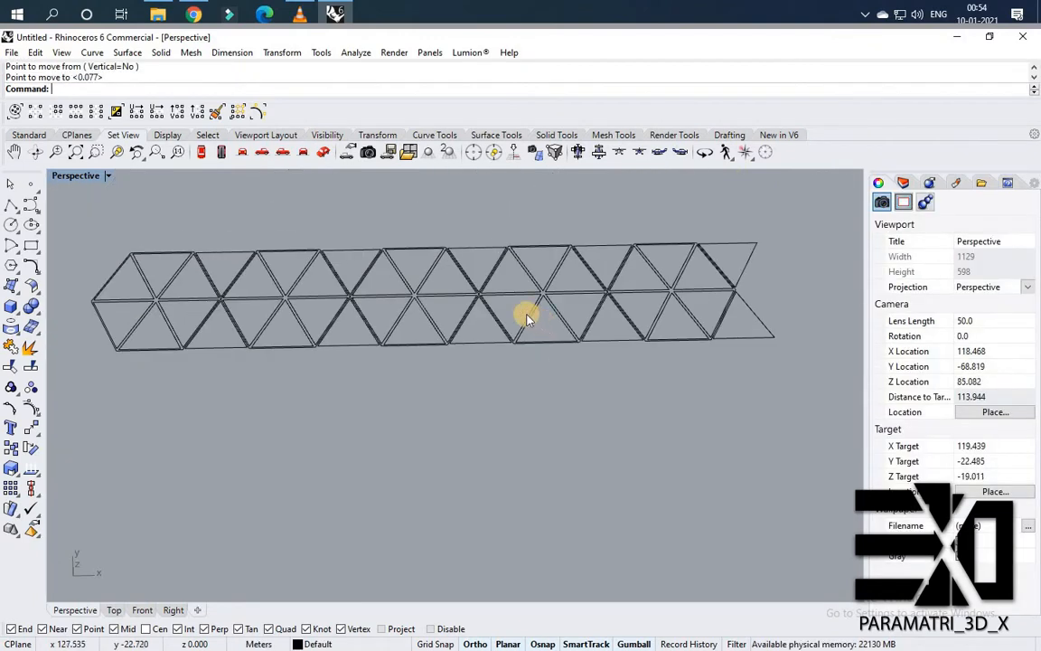
scroll(588, 362, "down", 2)
key("ctrl+a")
scroll(265, 316, "up", 6)
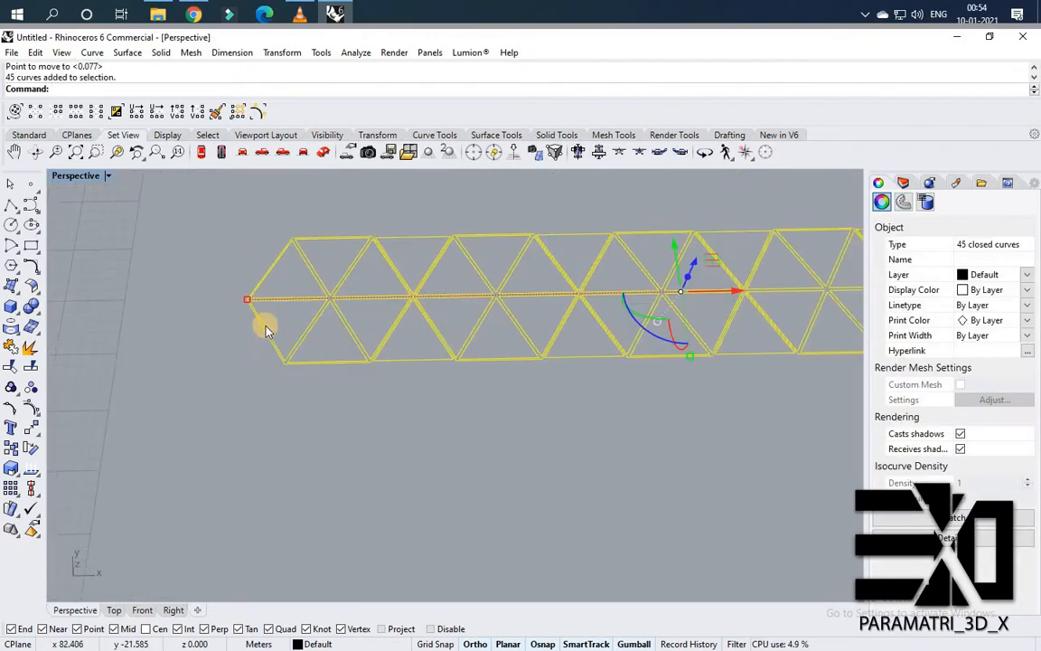
key("Return")
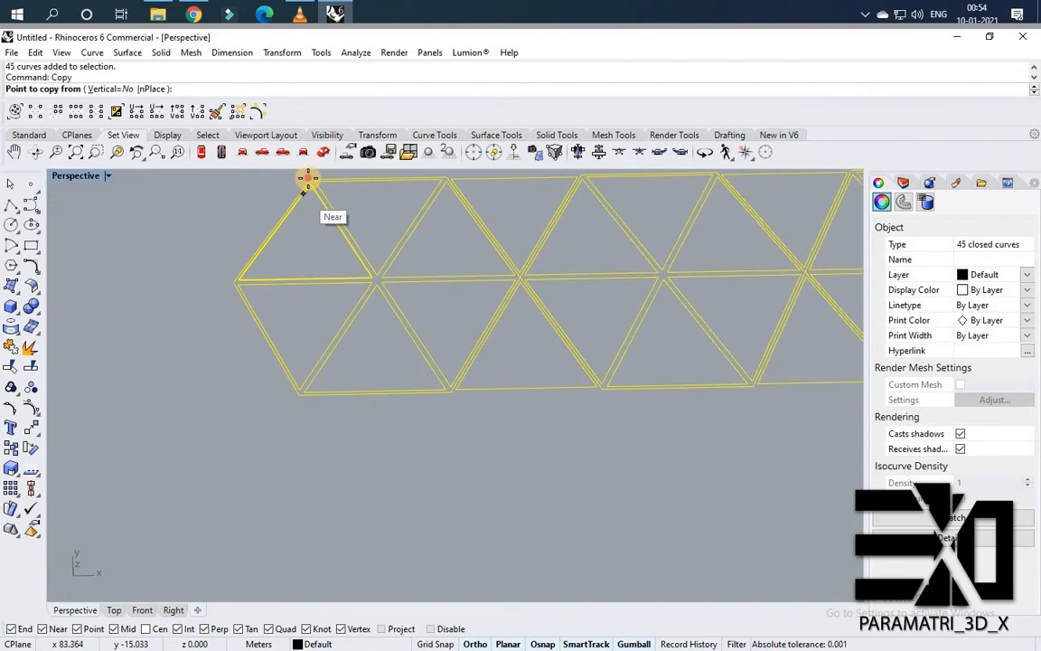
left_click(310, 180)
left_click(302, 405)
scroll(302, 470, "down", 5)
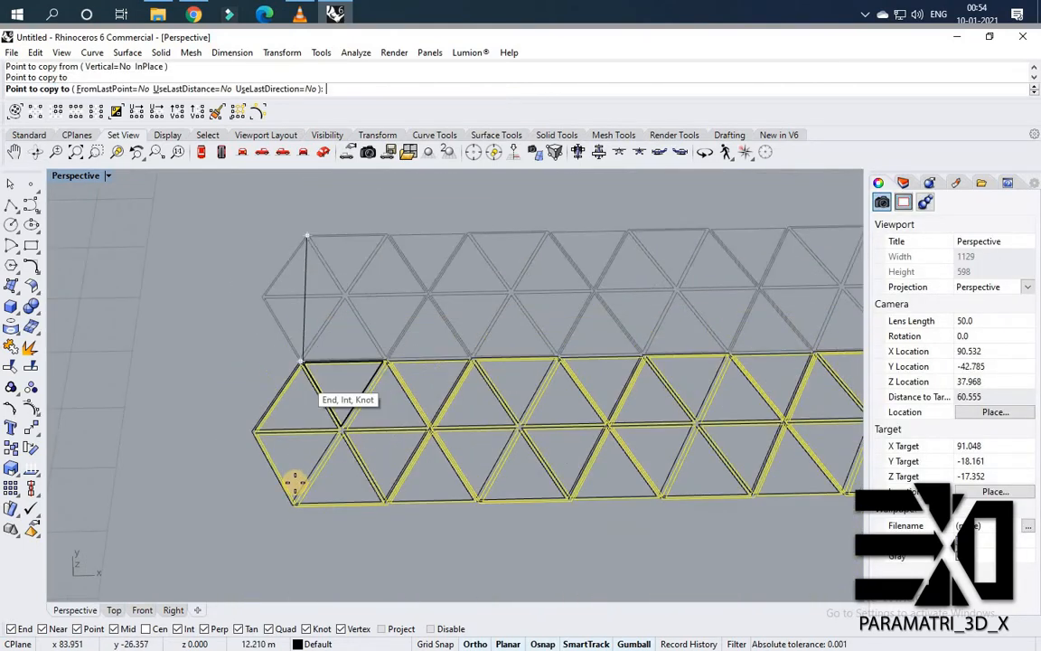
scroll(271, 553, "up", 5)
left_click(269, 527)
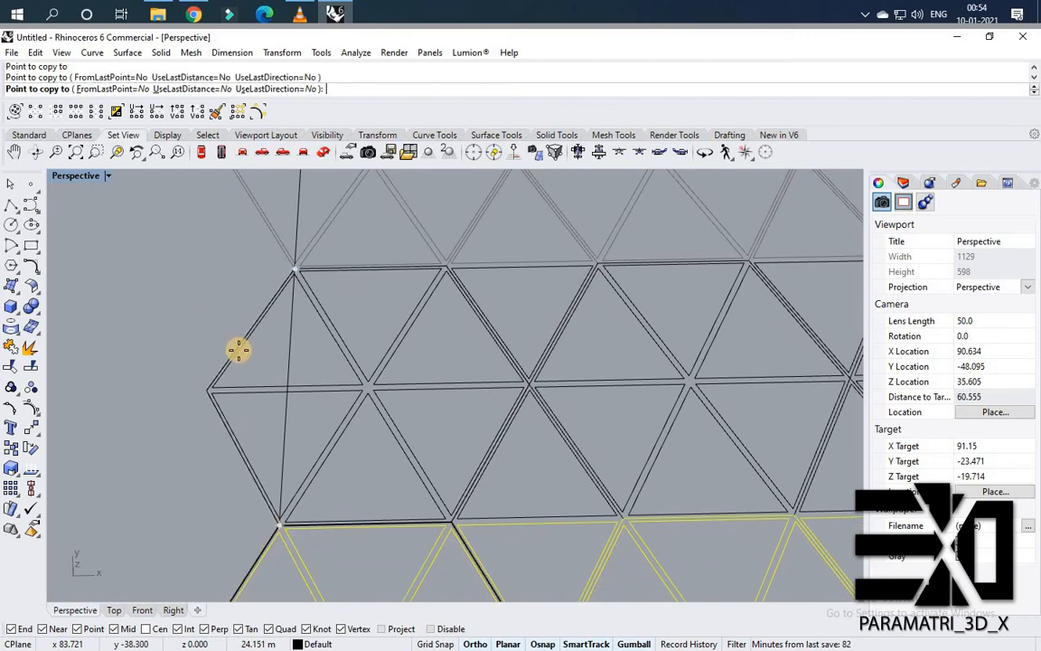
scroll(204, 506, "down", 5)
scroll(216, 539, "up", 5)
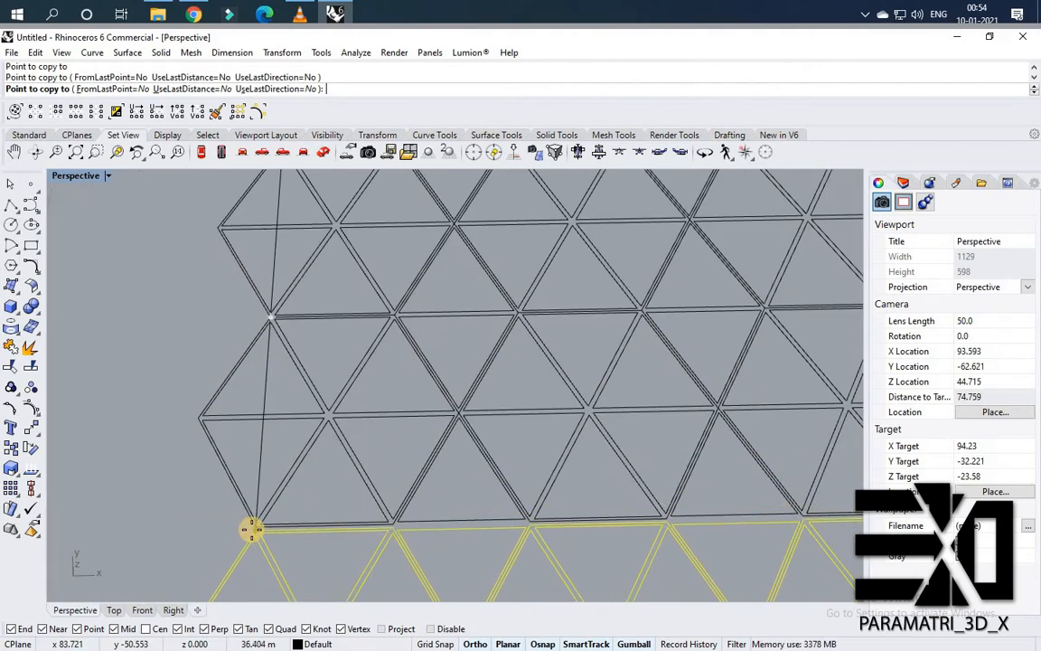
scroll(309, 360, "down", 5)
key("Return")
key("Escape")
scroll(268, 318, "up", 5)
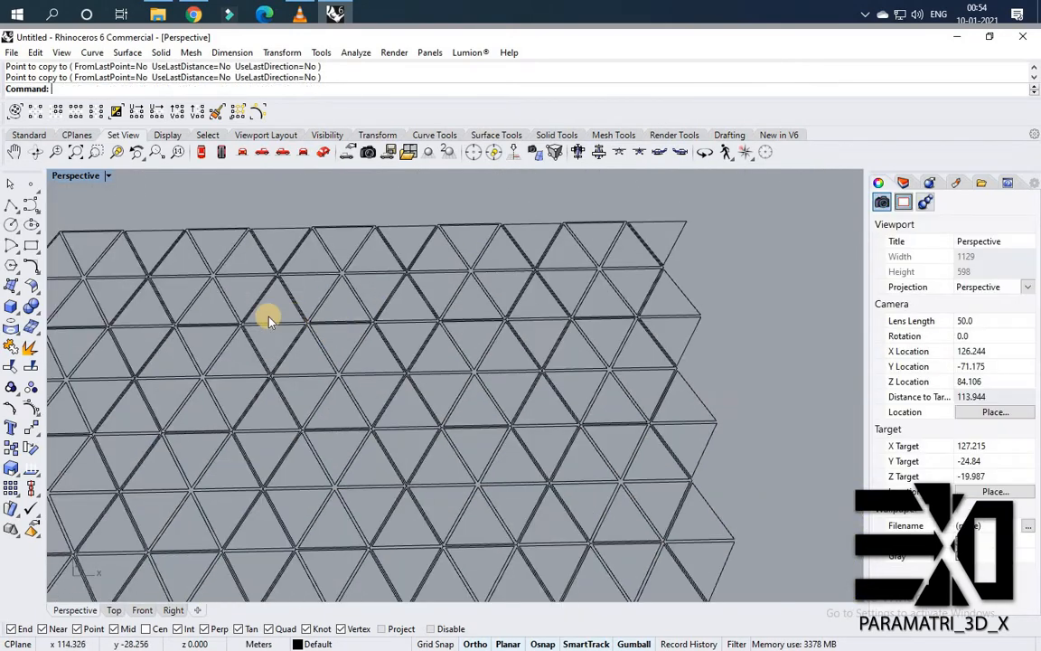
Delete a cluster of triangles along the top edge of the grid.
left_click_drag(452, 292, 312, 238)
scroll(426, 284, "down", 5)
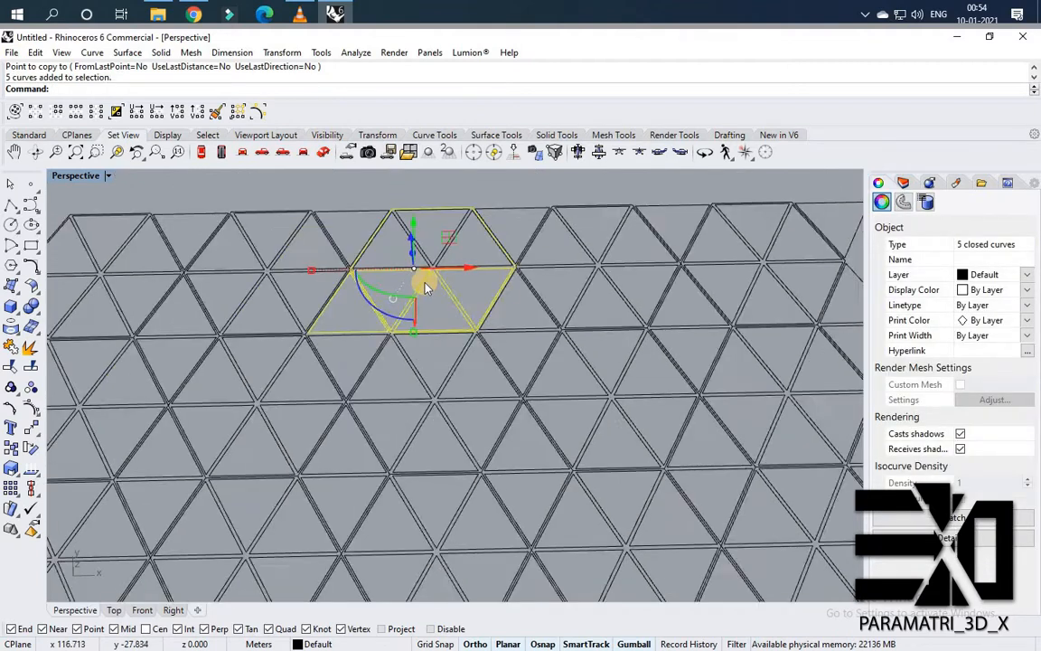
key("Escape")
scroll(457, 263, "up", 3)
left_click_drag(455, 277, 237, 214)
key("Delete")
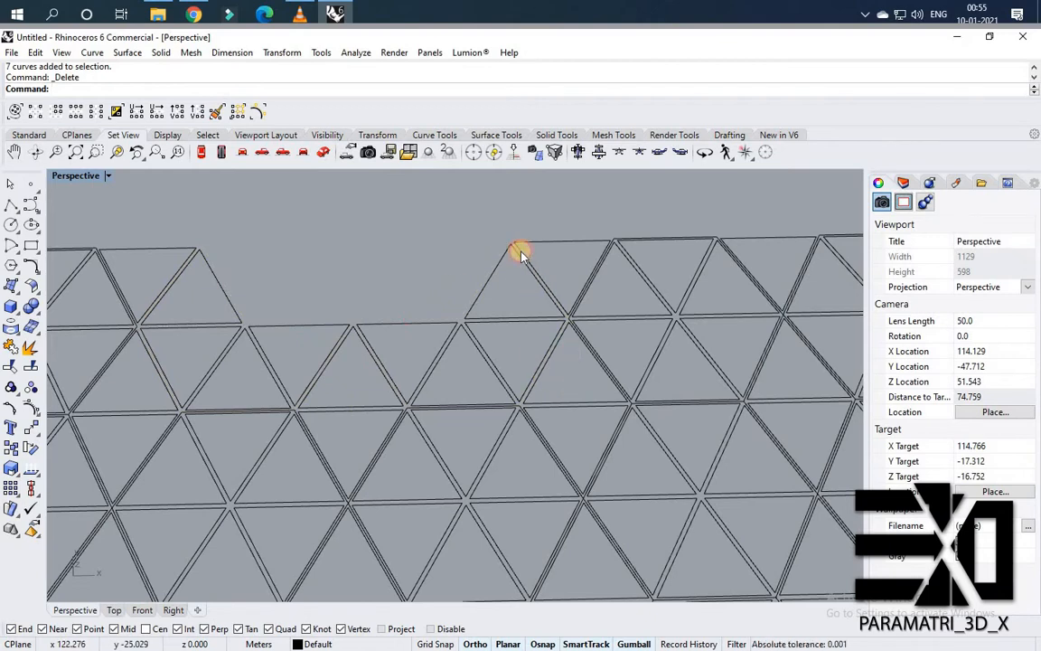
Delete more triangles to cut a V-shaped gap into the upper part of the grid.
left_click_drag(521, 251, 522, 254)
key("Delete")
scroll(526, 268, "down", 4)
scroll(616, 404, "up", 4)
left_click_drag(618, 417, 544, 257)
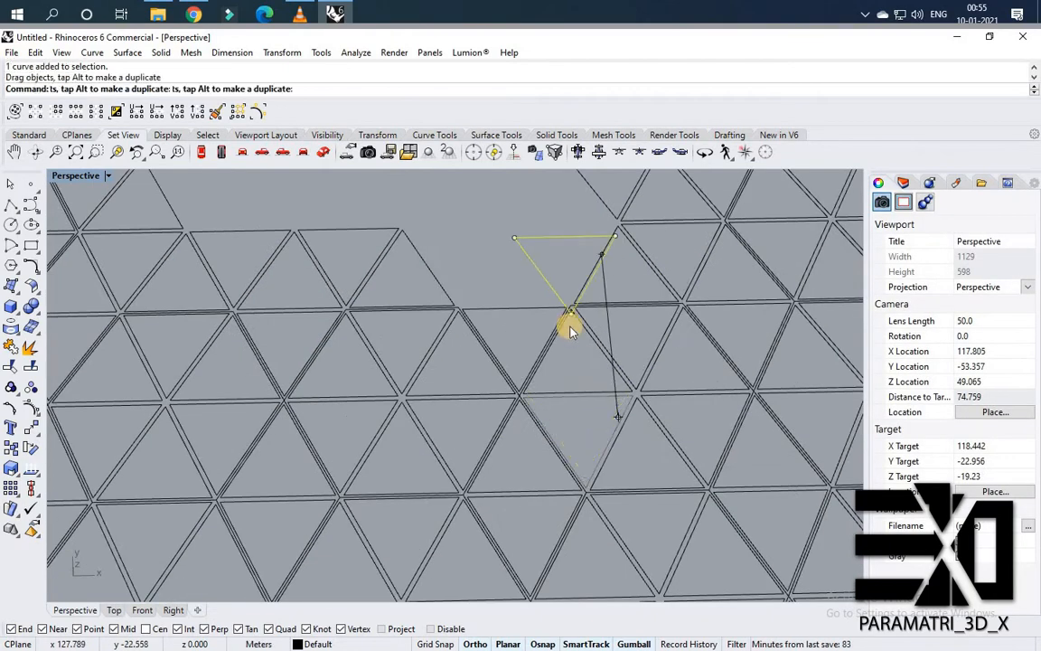
left_click_drag(571, 327, 572, 333)
key("Delete")
left_click_drag(593, 406, 541, 267)
key("Delete")
scroll(556, 301, "down", 2)
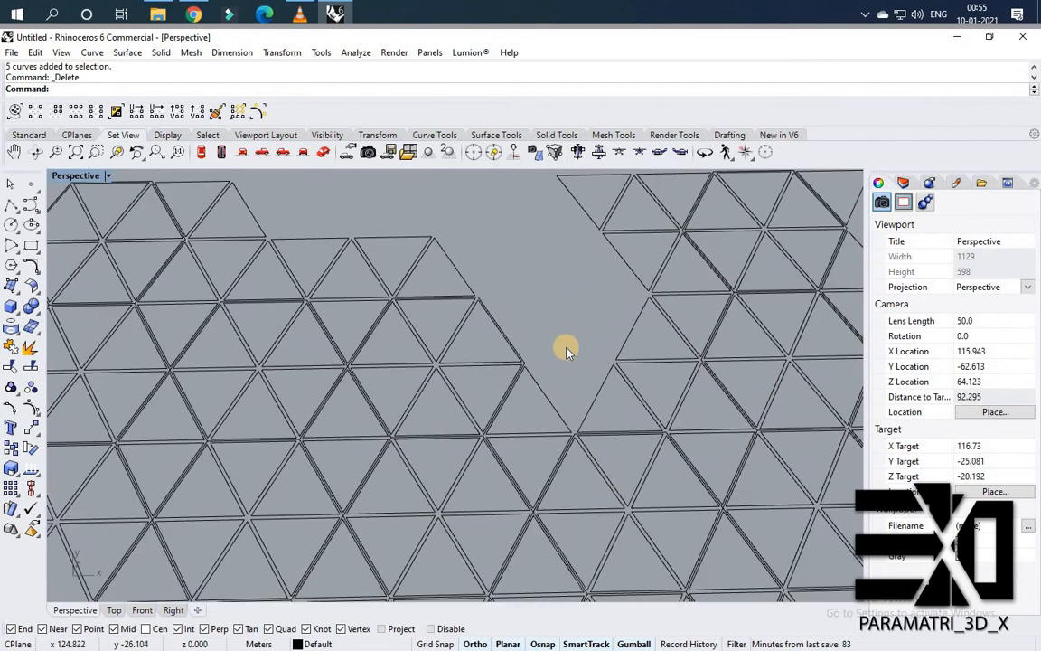
scroll(565, 469, "down", 4)
scroll(583, 478, "up", 2)
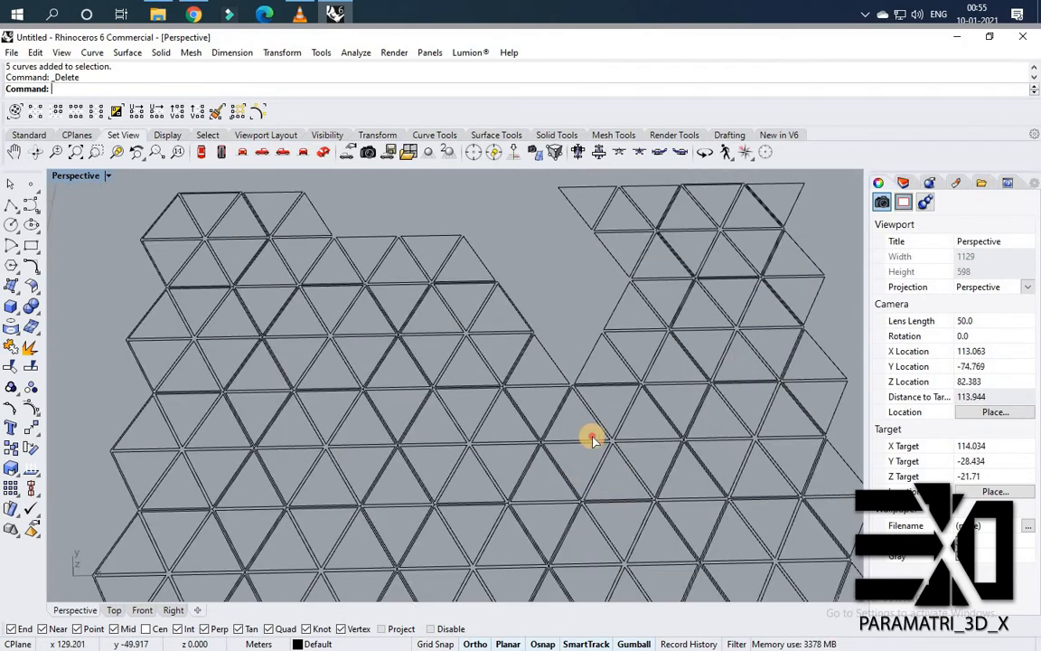
Delete triangles at the bottom of the gap and along the row beneath it.
left_click_drag(613, 497, 588, 479)
key("Delete")
key("Delete")
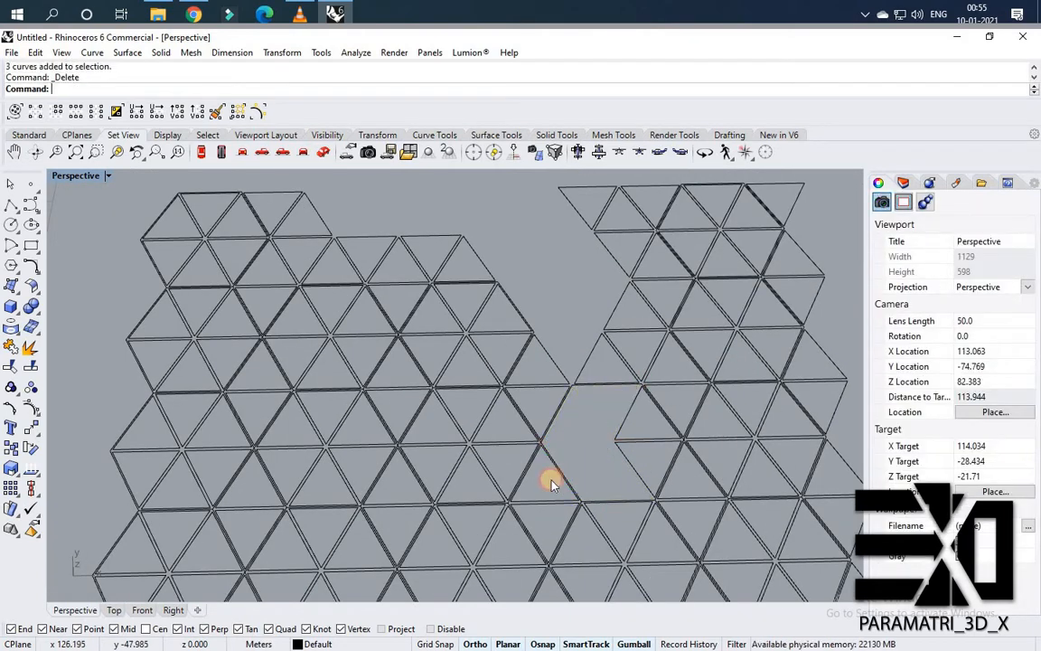
scroll(507, 488, "down", 2)
scroll(541, 487, "up", 2)
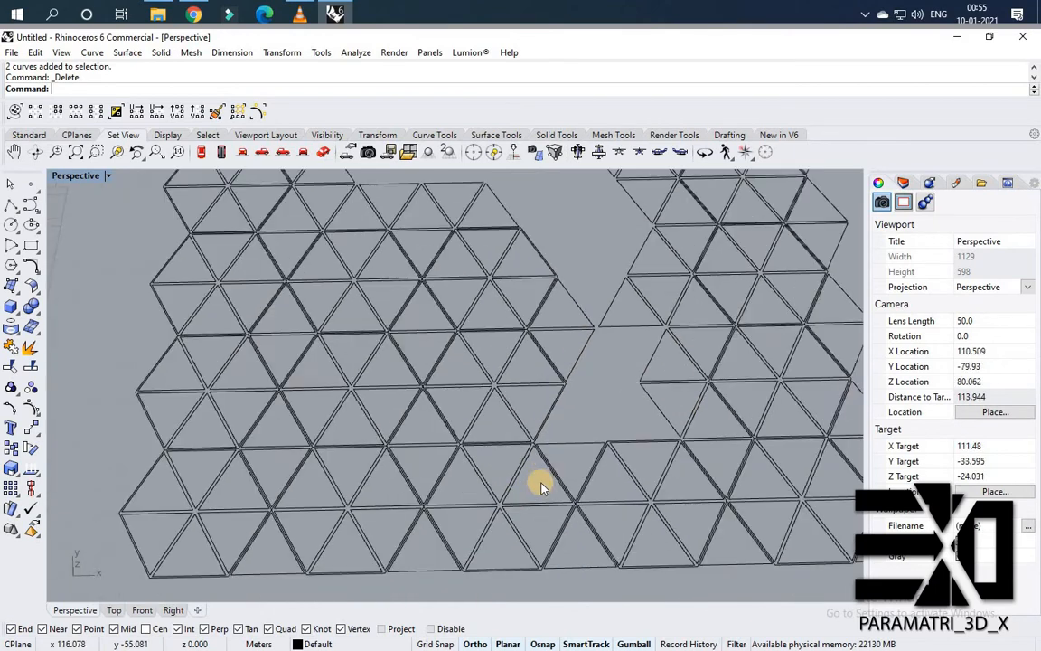
left_click_drag(348, 455, 351, 455)
key("Delete")
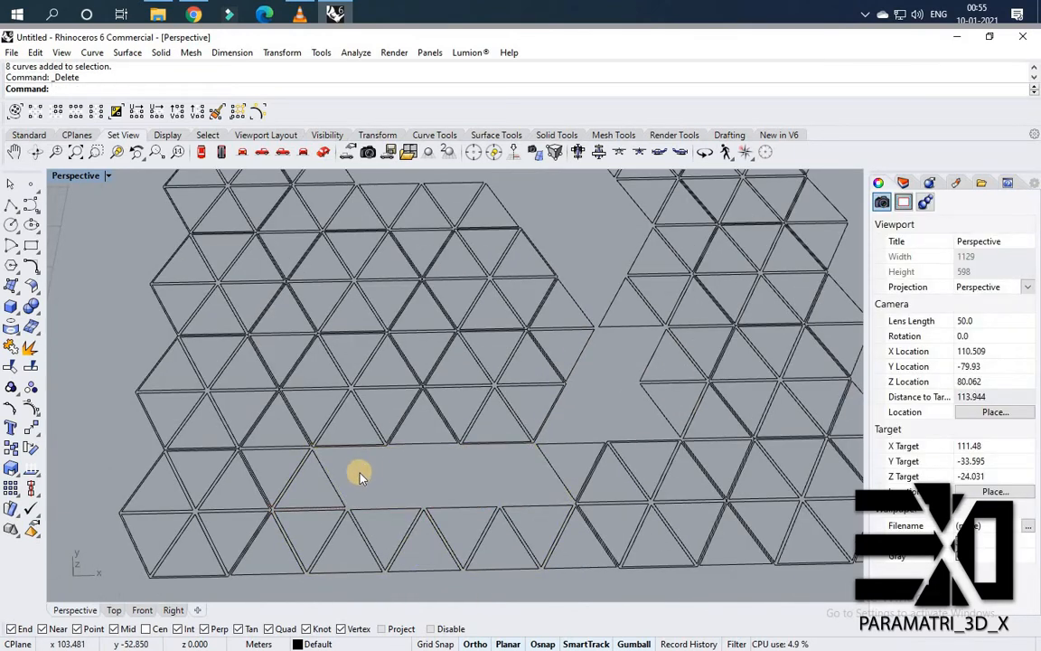
Delete triangles on the left side to trim that cluster into a hexagonal outline.
key("Delete")
left_click_drag(242, 456, 190, 367)
key("Delete")
key("Delete")
left_click_drag(221, 402, 170, 275)
key("Delete")
scroll(268, 262, "up", 2)
key("Delete")
Delete the triangles beyond the upper-left corner of the left hexagonal cluster.
scroll(204, 276, "down", 4)
scroll(240, 264, "up", 2)
left_click_drag(99, 179, 293, 351)
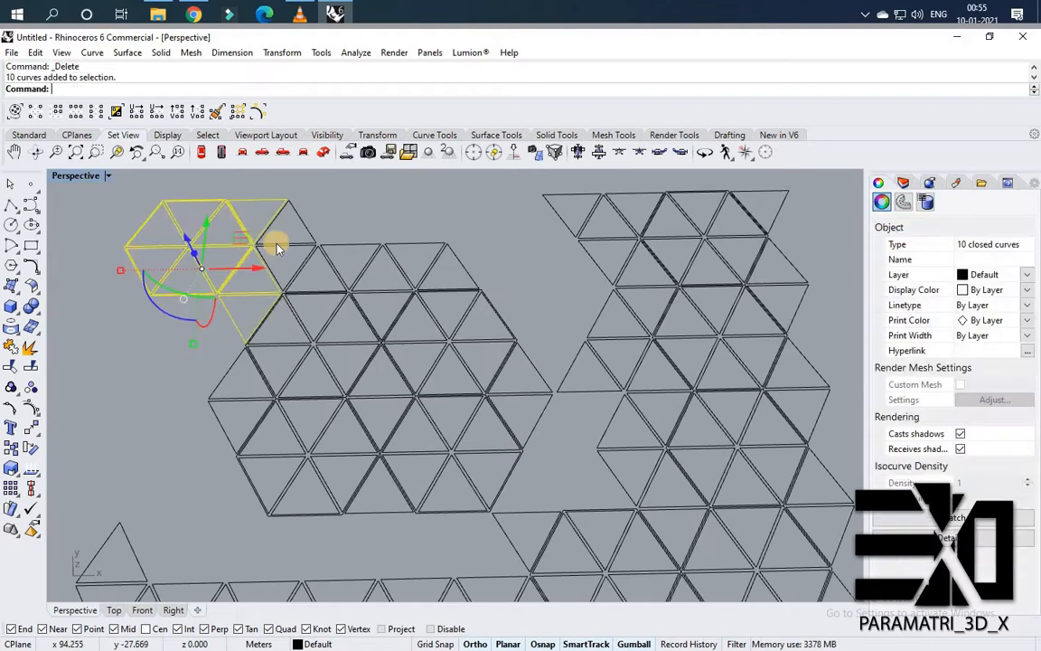
key("Delete")
left_click(284, 231)
key("Delete")
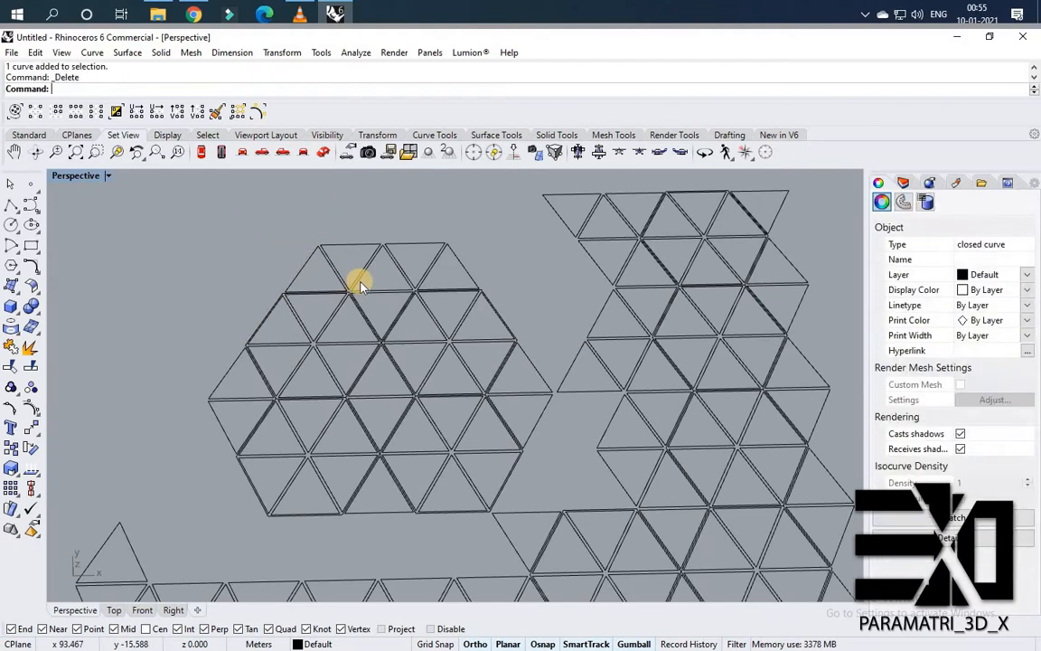
Delete the leftover hexagon outline curve and stray single triangles inside the pattern.
scroll(344, 293, "up", 3)
left_click(337, 296)
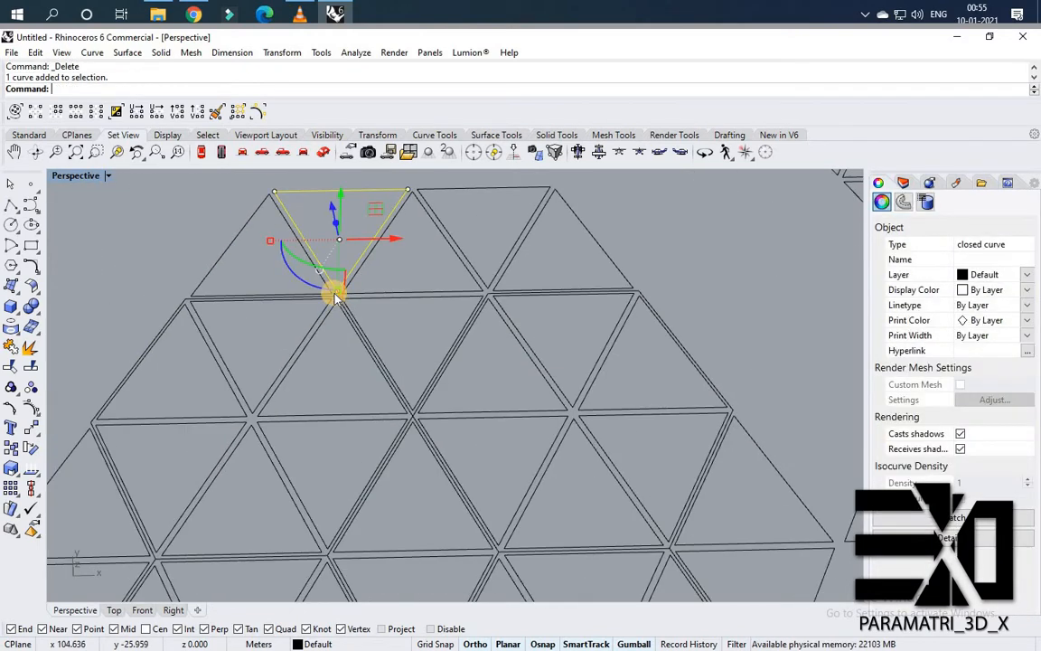
scroll(336, 297, "up", 3)
left_click(336, 299)
scroll(523, 286, "down", 5)
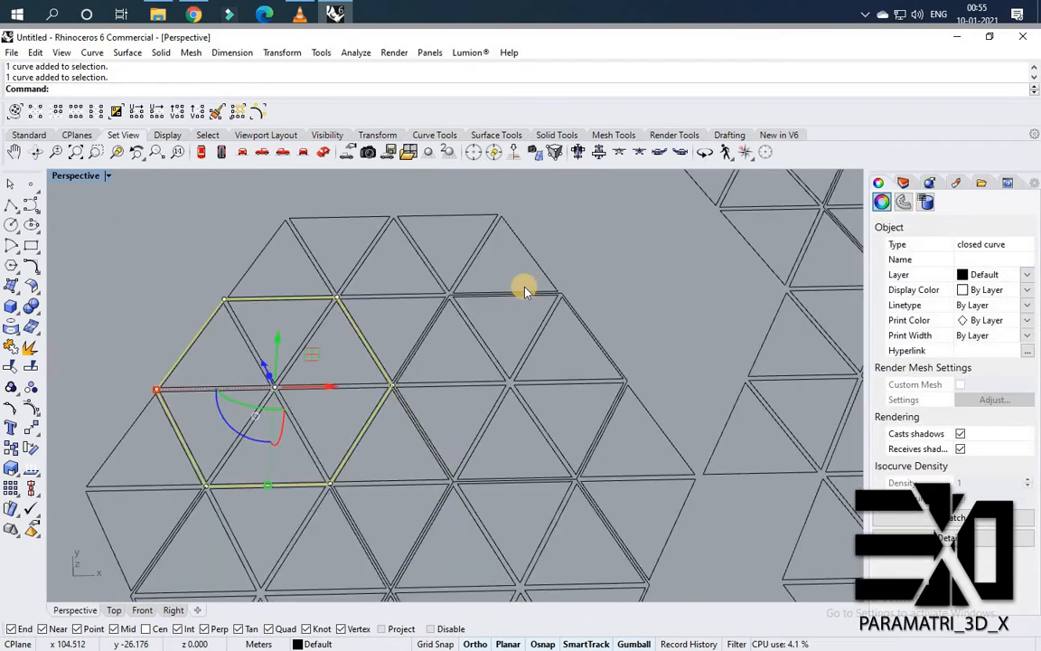
key("Delete")
scroll(628, 301, "up", 5)
scroll(608, 290, "down", 5)
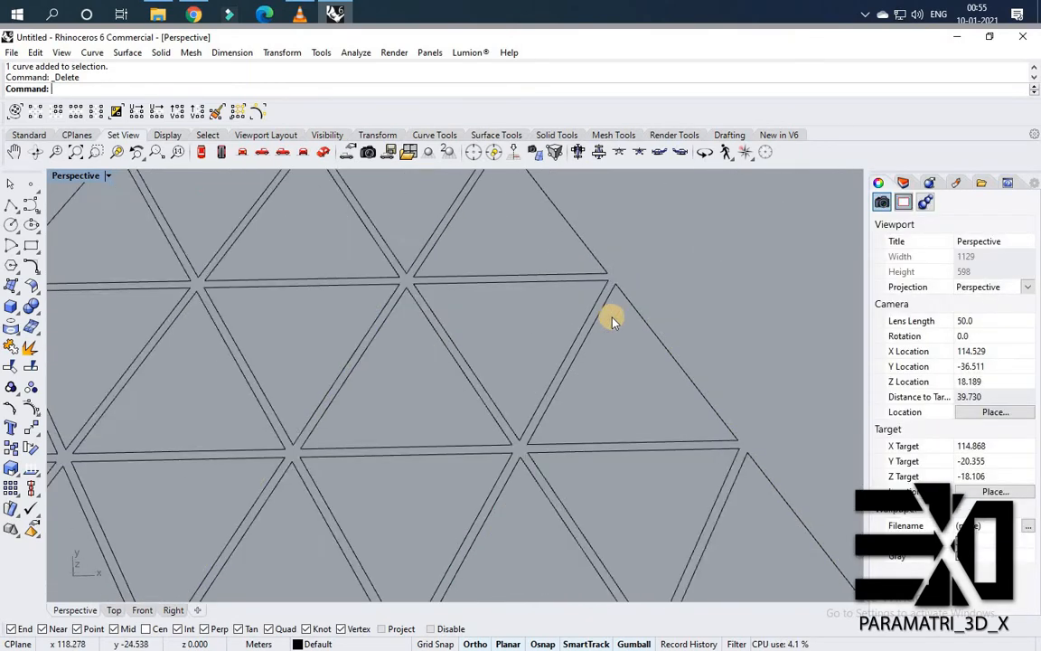
scroll(534, 365, "up", 6)
left_click(537, 361)
key("Delete")
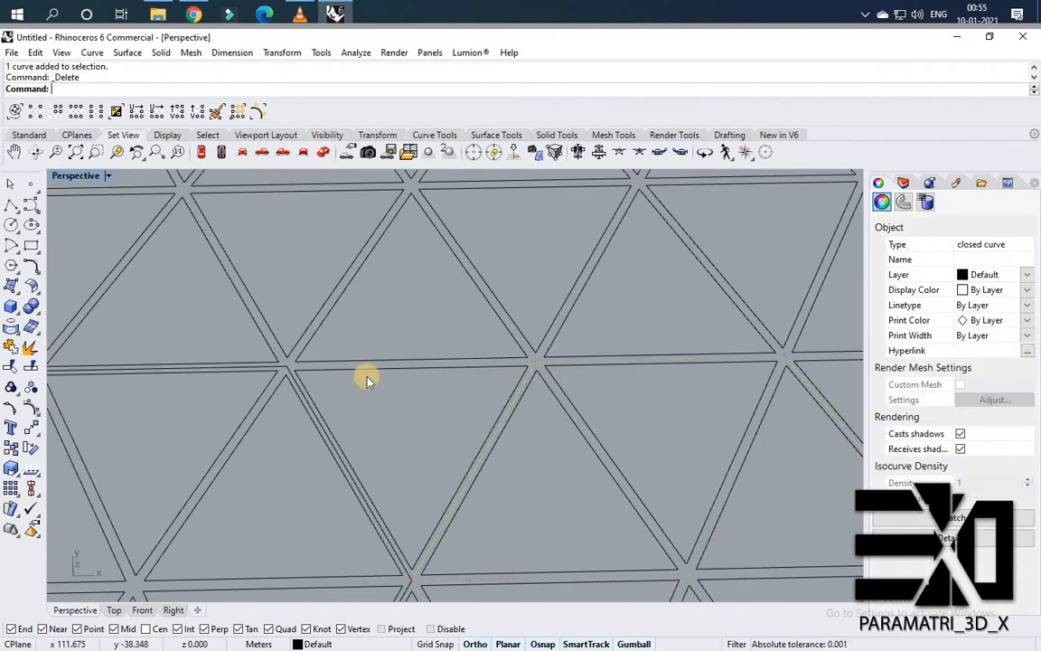
Delete one more stray triangle inside the pattern.
scroll(343, 366, "down", 4)
scroll(430, 362, "up", 4)
scroll(430, 362, "down", 3)
left_click(372, 317)
key("Delete")
Delete the right-hand cluster, the bottom row and the loose triangles, keeping only the left hexagonal cluster.
scroll(298, 283, "down", 3)
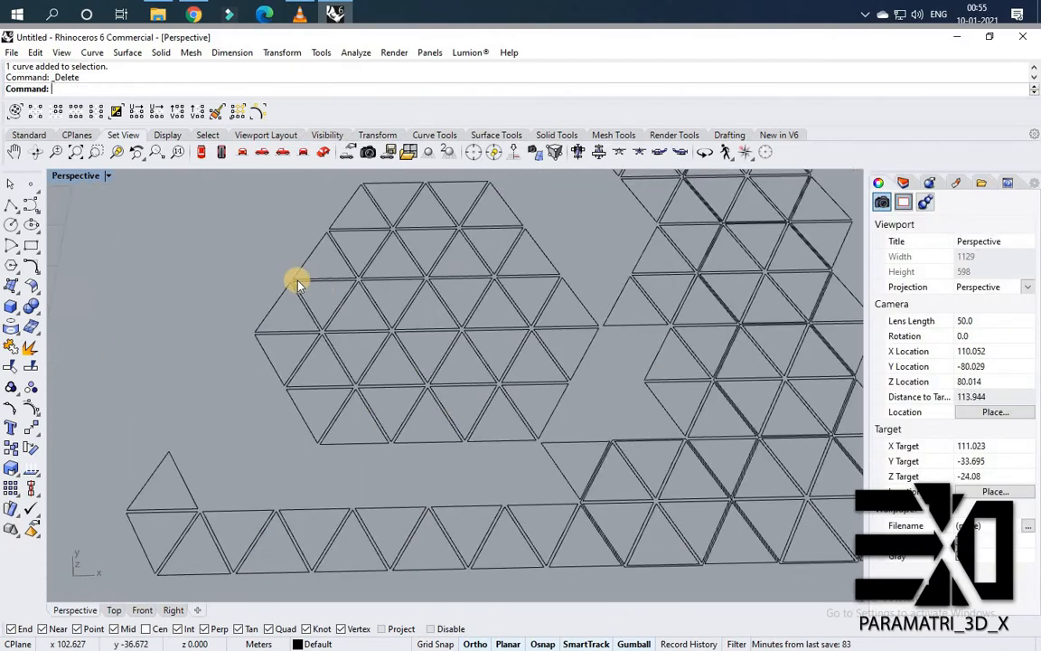
scroll(308, 294, "down", 1)
scroll(406, 216, "down", 3)
scroll(280, 346, "up", 3)
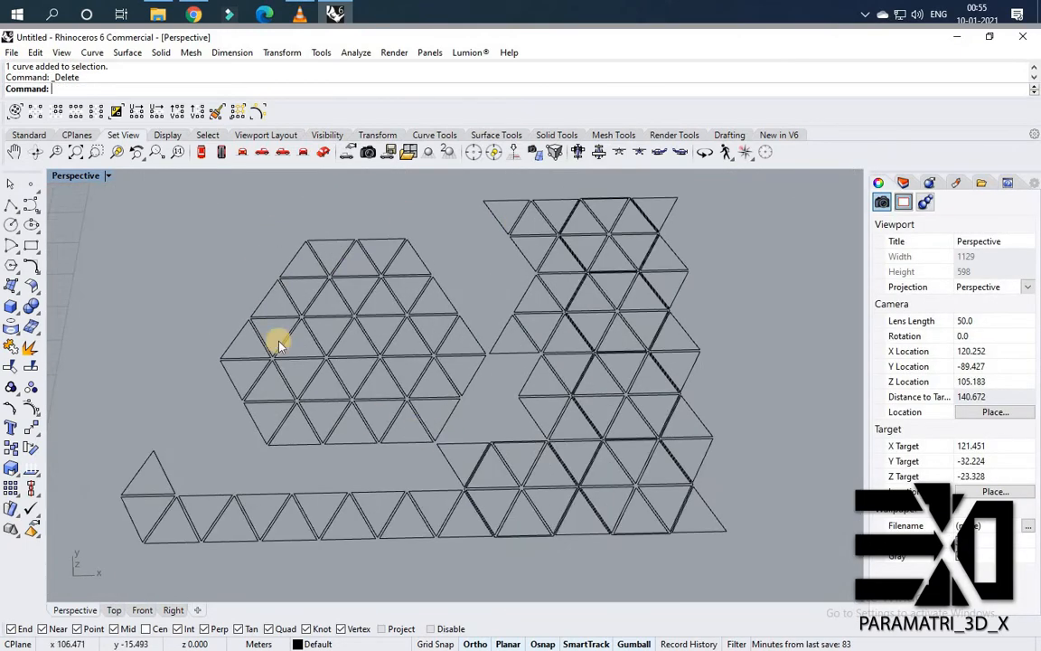
left_click_drag(765, 576, 520, 197)
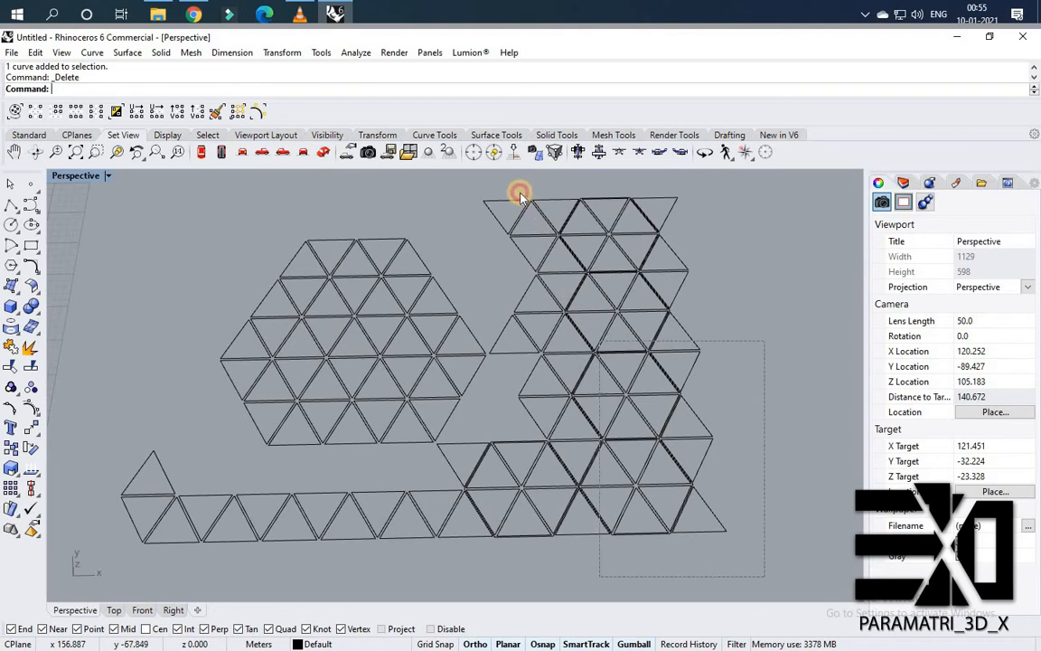
left_click_drag(528, 243, 527, 236)
key("Delete")
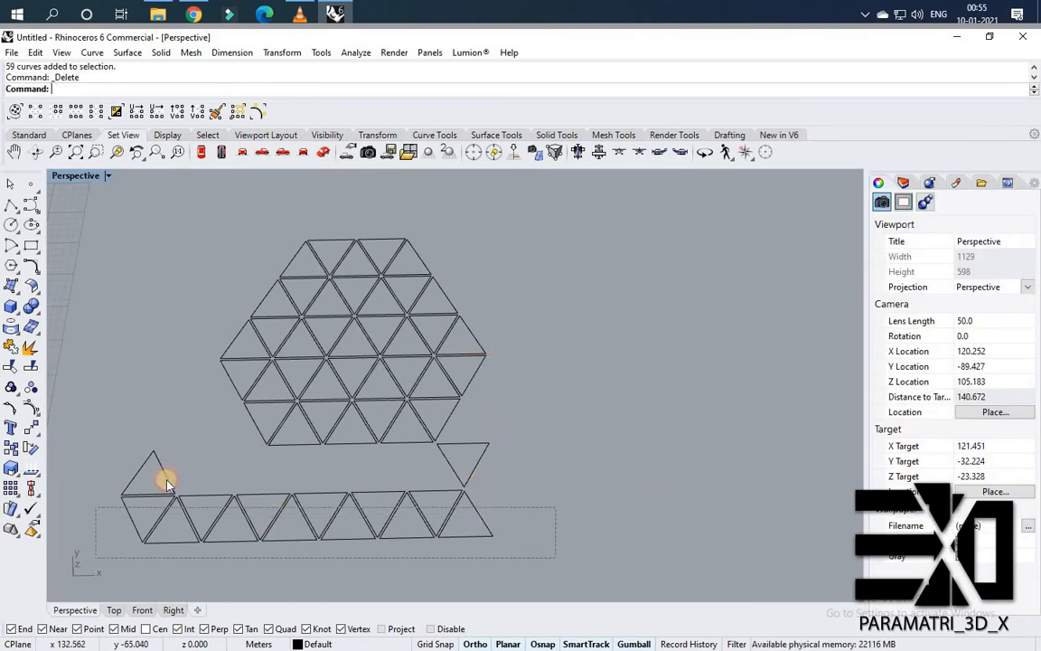
left_click_drag(166, 484, 162, 484)
key("Delete")
Draw a BothSides line from the midpoint of the hexagon's upper-right edge, extending along that edge.
scroll(543, 422, "down", 1)
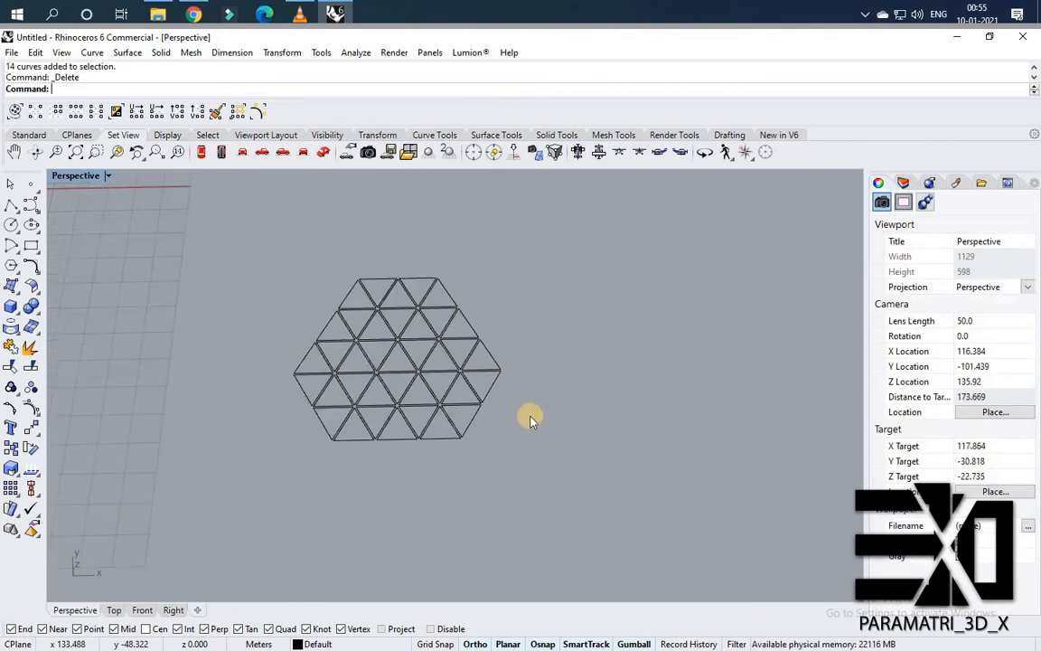
scroll(531, 421, "up", 1)
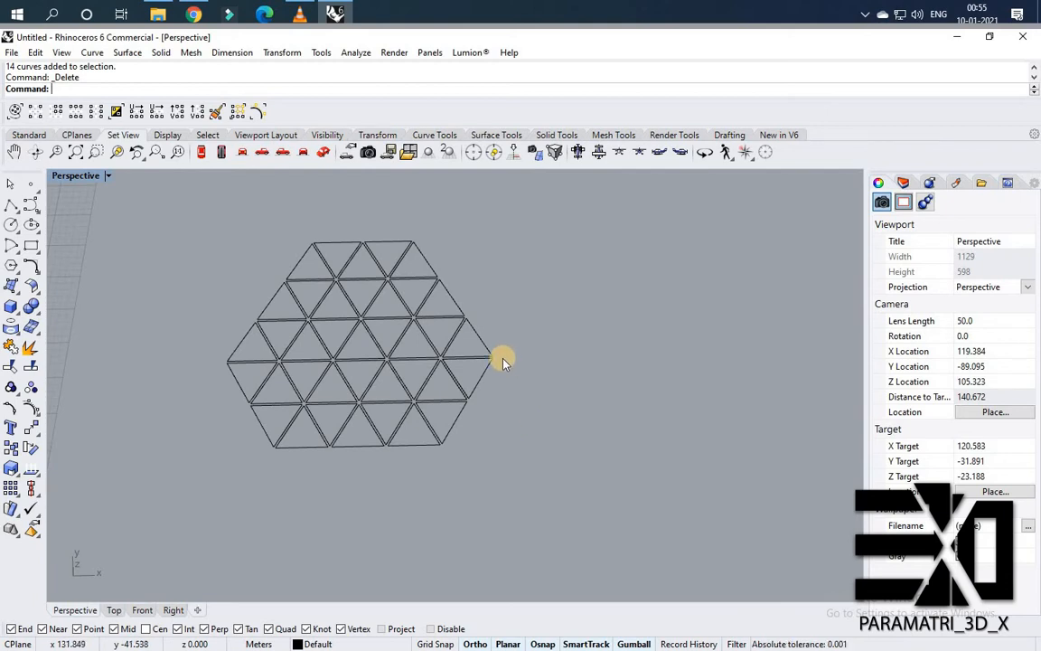
type("line")
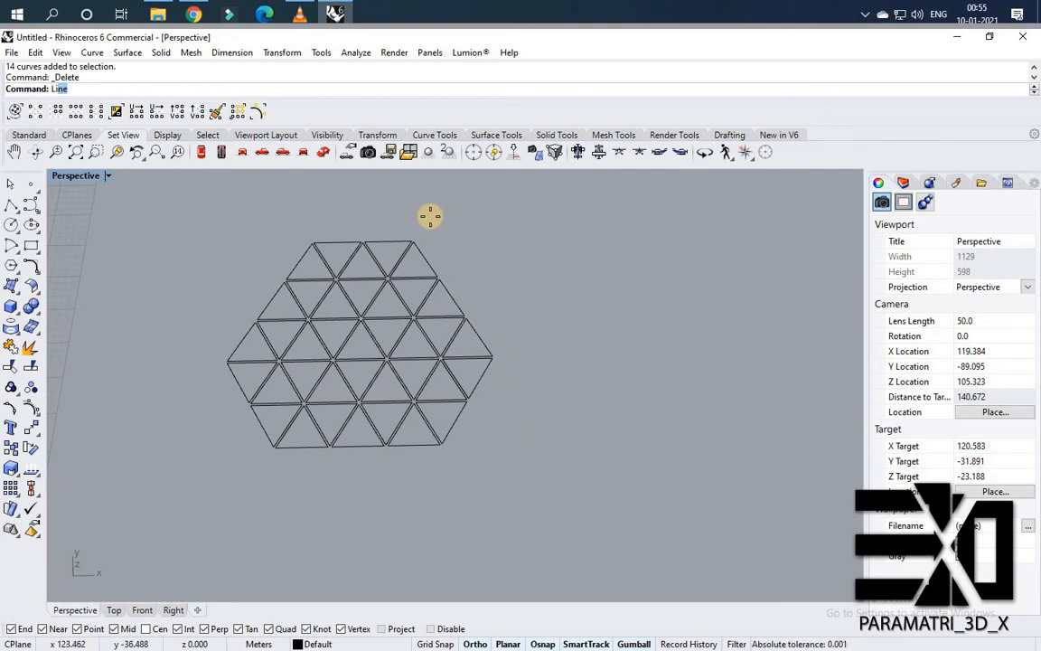
key("Return")
scroll(430, 215, "up", 2)
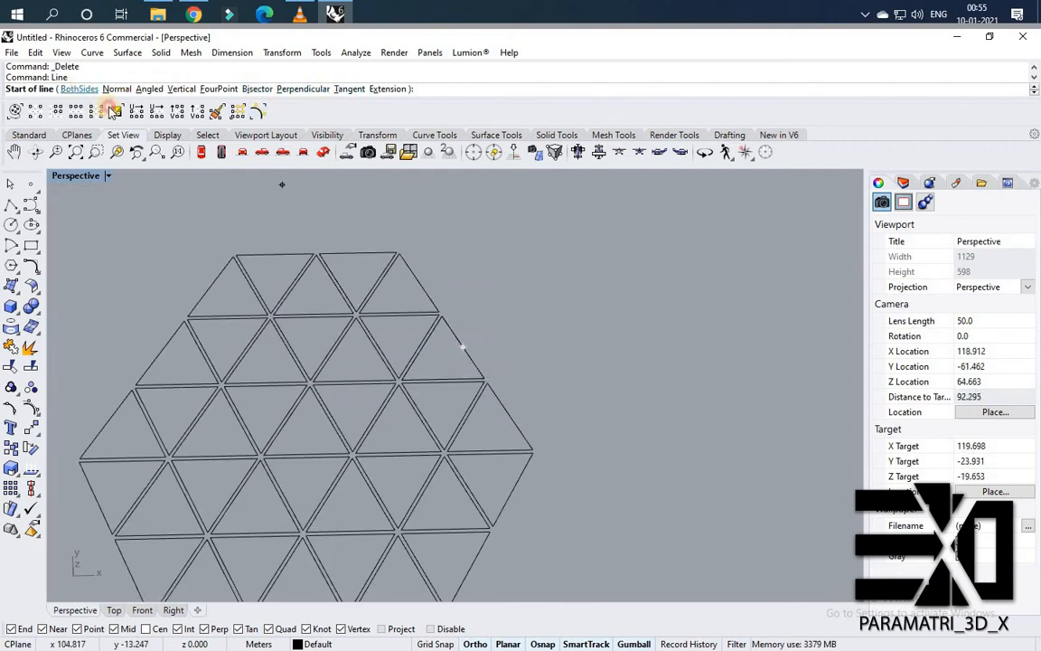
left_click(78, 88)
left_click(462, 346)
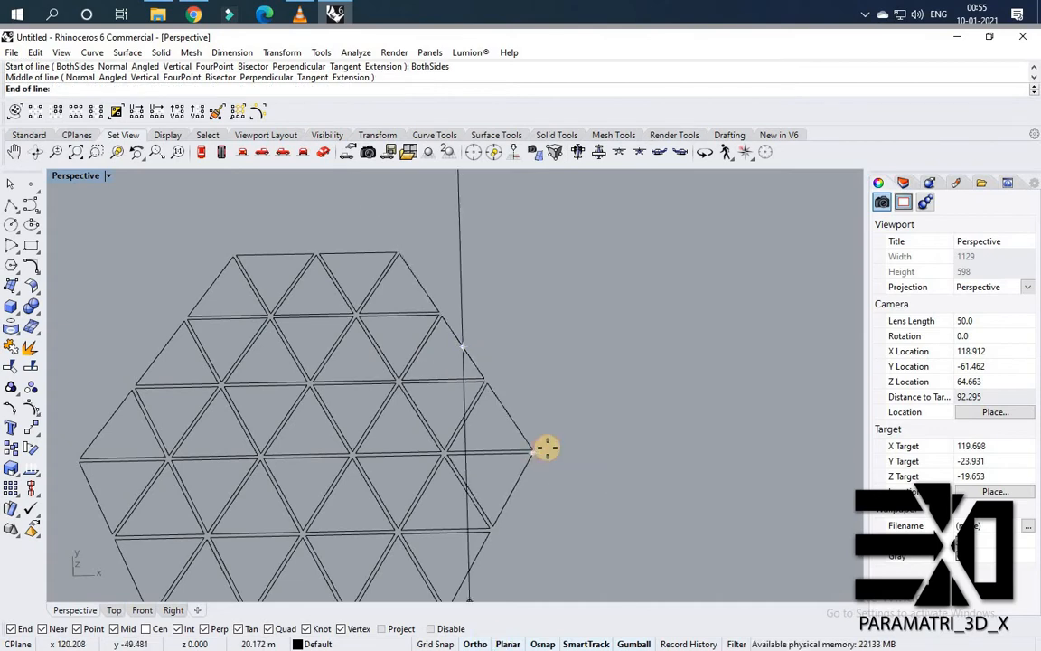
scroll(533, 443, "up", 4)
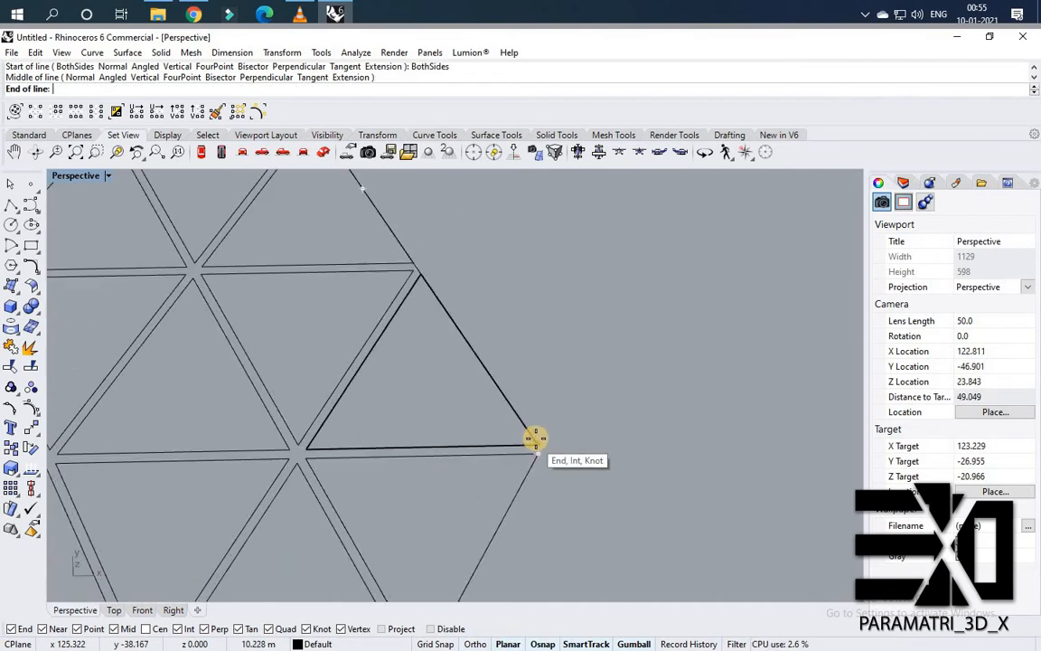
left_click(620, 570)
scroll(546, 448, "down", 5)
key("Return")
scroll(496, 414, "up", 6)
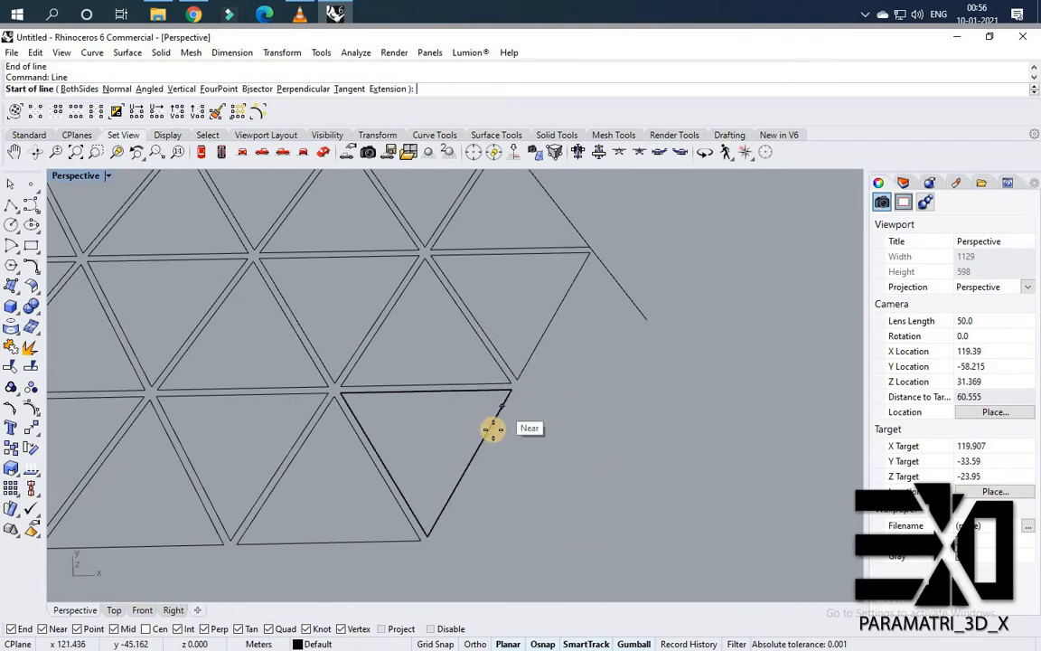
left_click(511, 391)
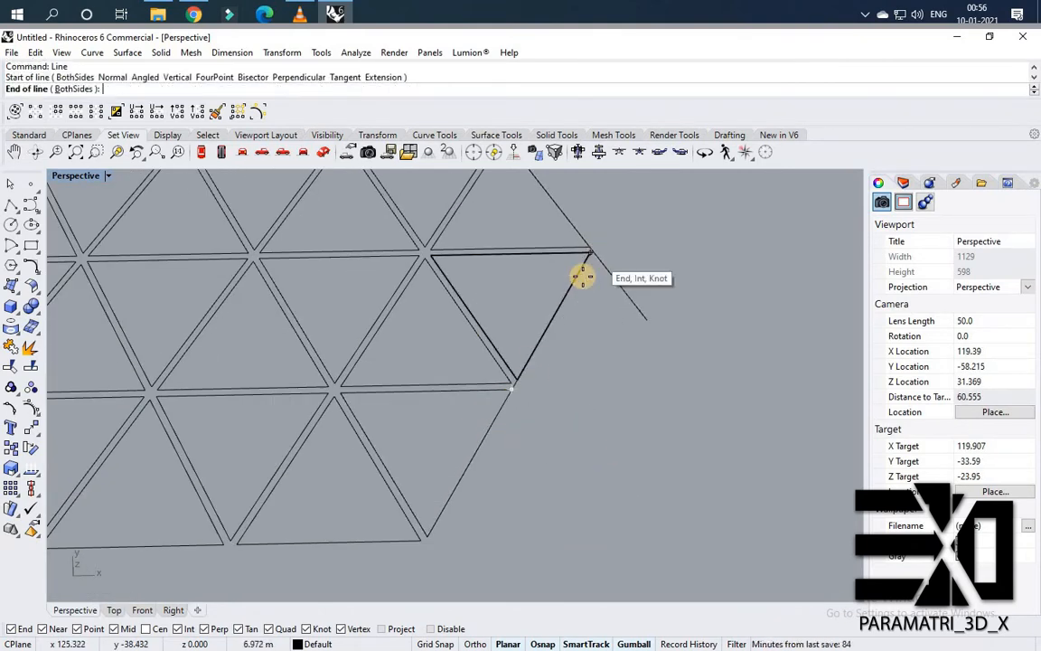
key("Escape")
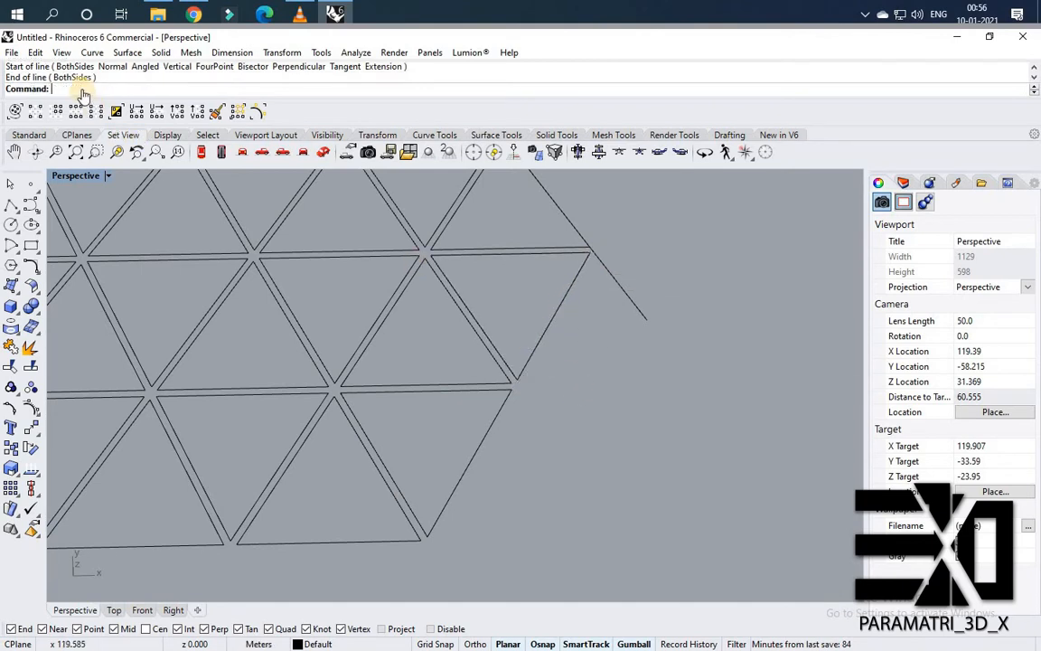
Draw BothSides lines along the hexagon's lower-right edge and along its top edge.
key("Return")
type("b")
key("Return")
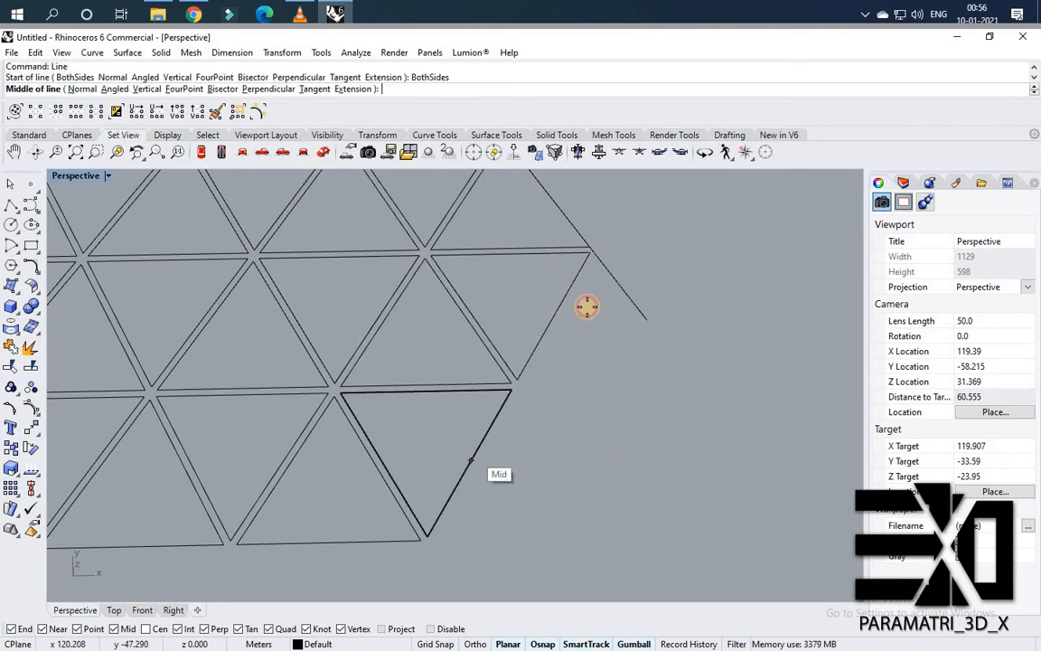
left_click(470, 461)
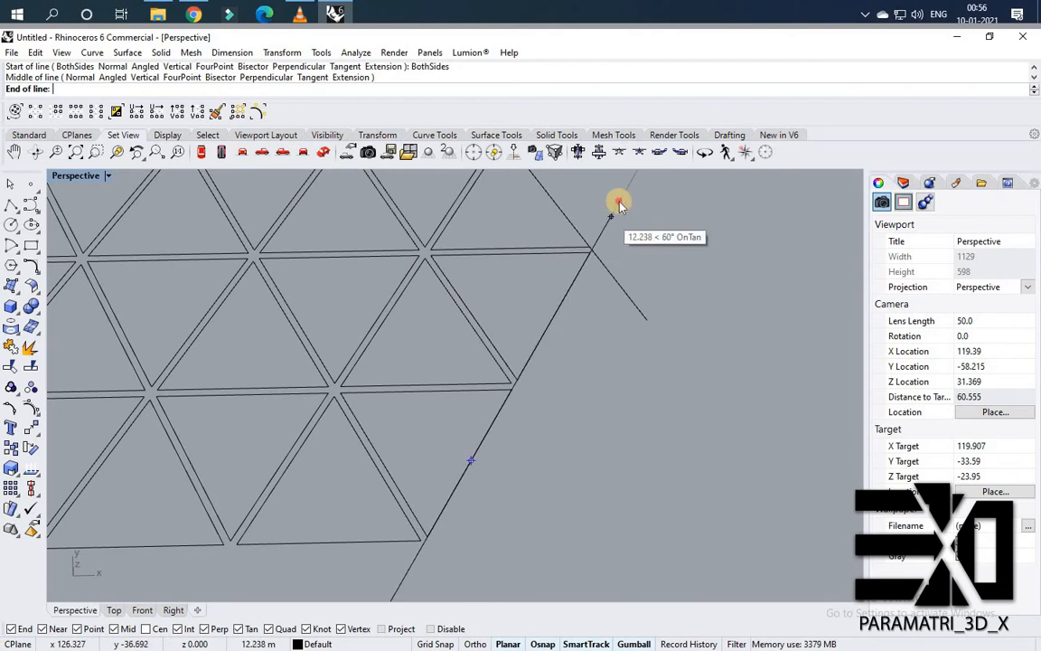
left_click(627, 227)
scroll(620, 434, "down", 6)
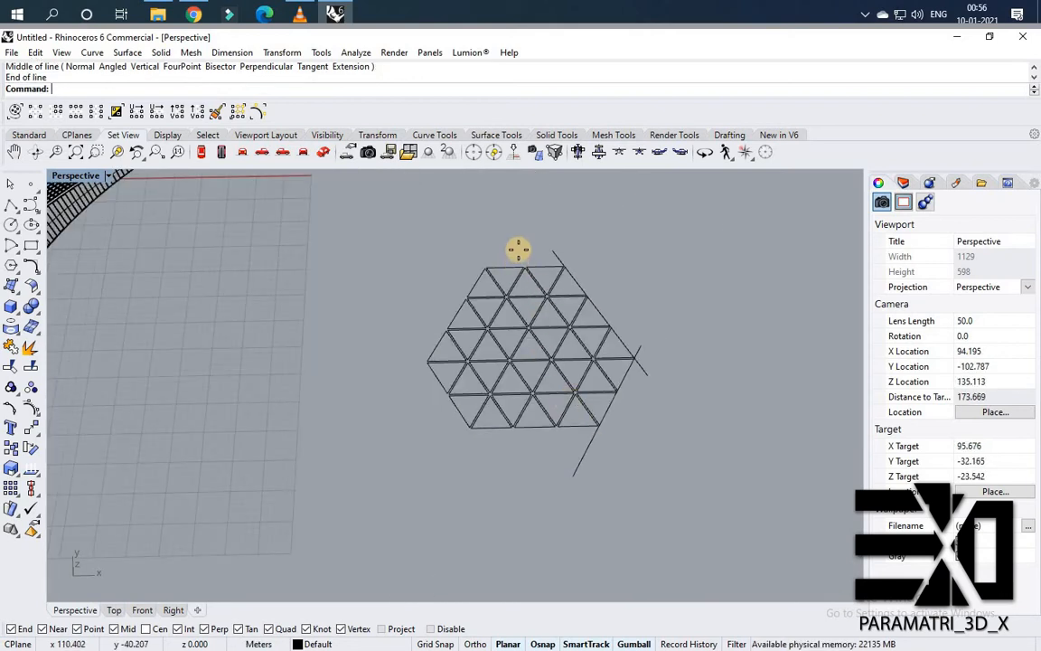
key("Return")
scroll(614, 275, "up", 5)
left_click(613, 286)
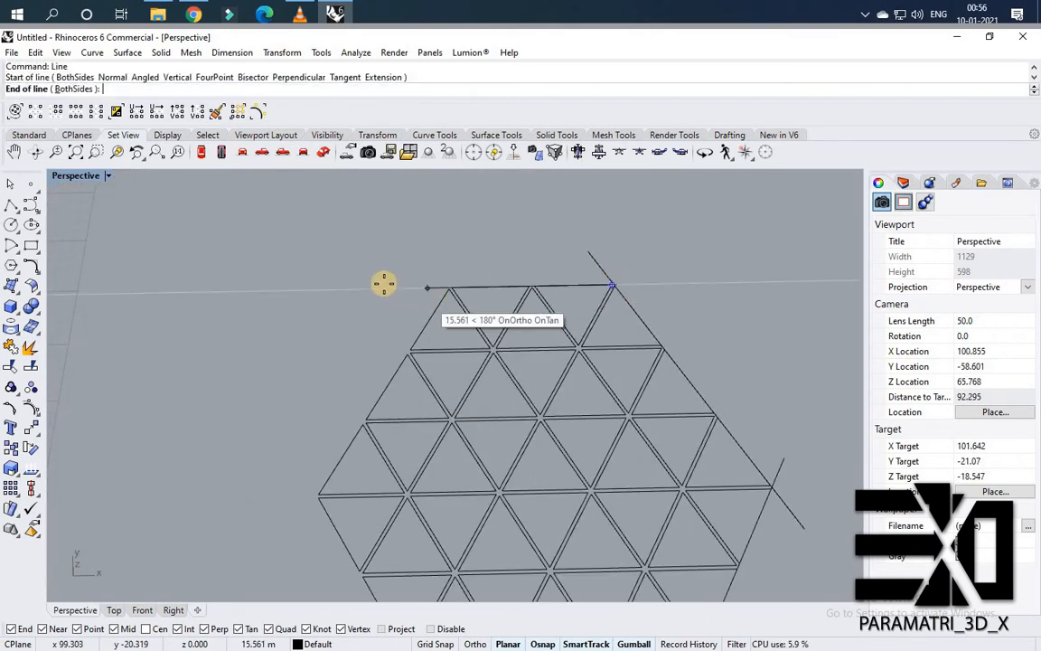
left_click(364, 288)
scroll(412, 403, "down", 3)
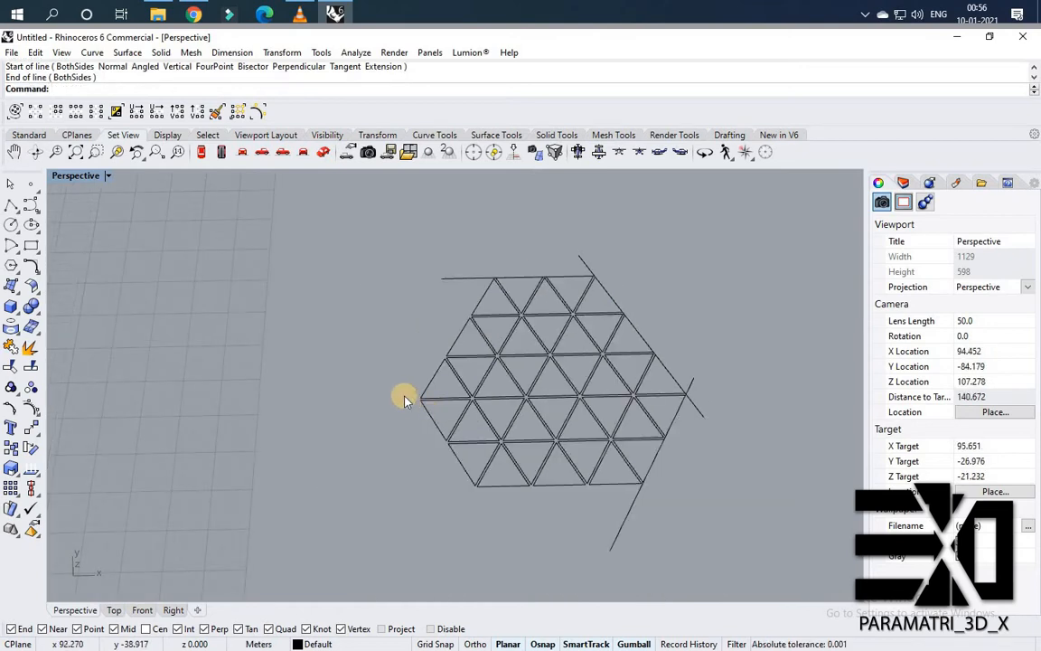
scroll(479, 293, "up", 3)
Draw BothSides lines from the midpoints of the upper-left and lower-left edges, extending along each edge.
key("Return")
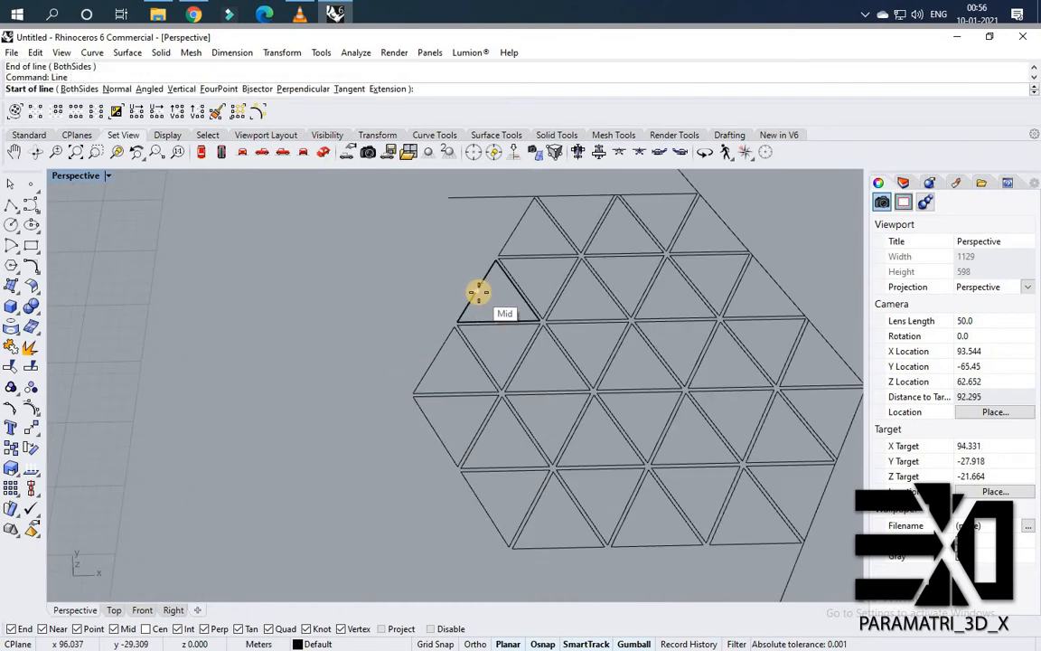
type("b")
key("Return")
left_click(479, 292)
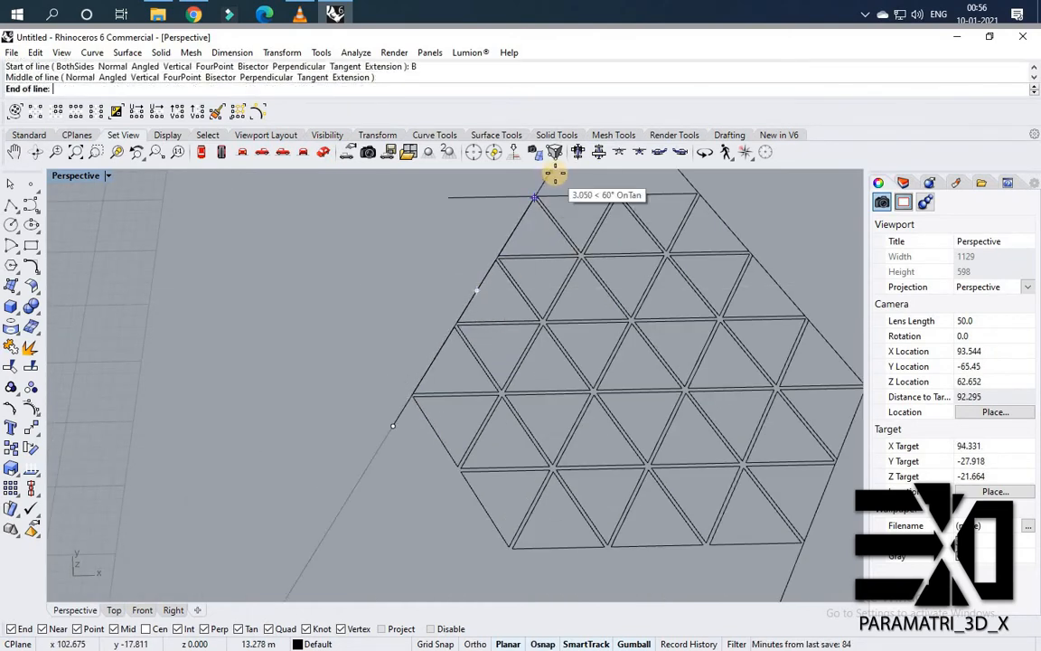
left_click(535, 197)
scroll(488, 443, "down", 3)
key("Return")
scroll(470, 433, "up", 3)
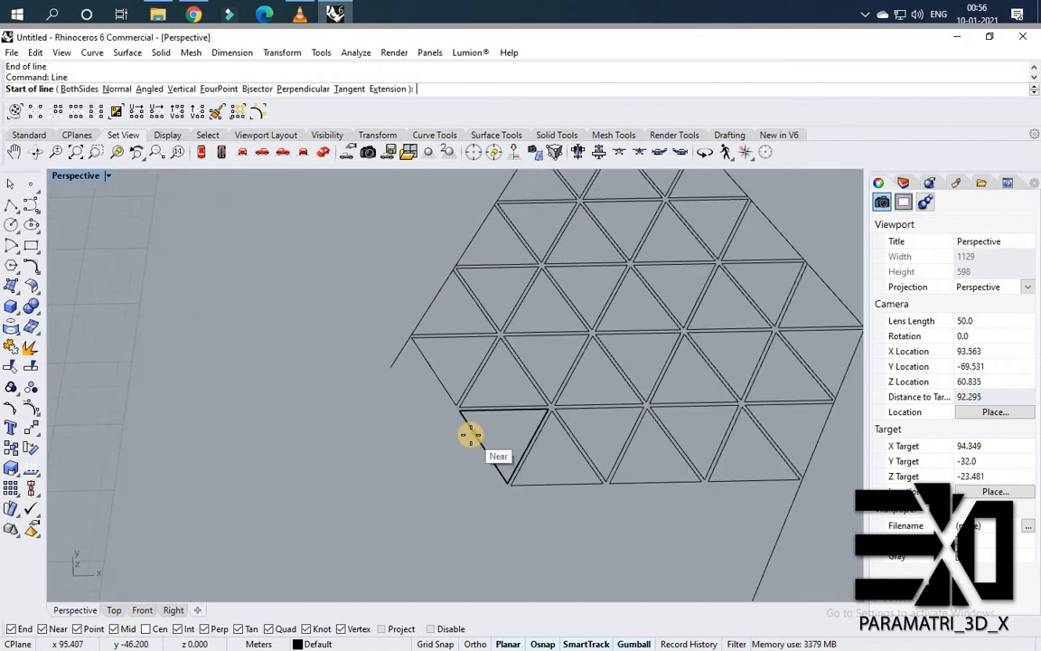
type("b")
key("Return")
left_click(471, 434)
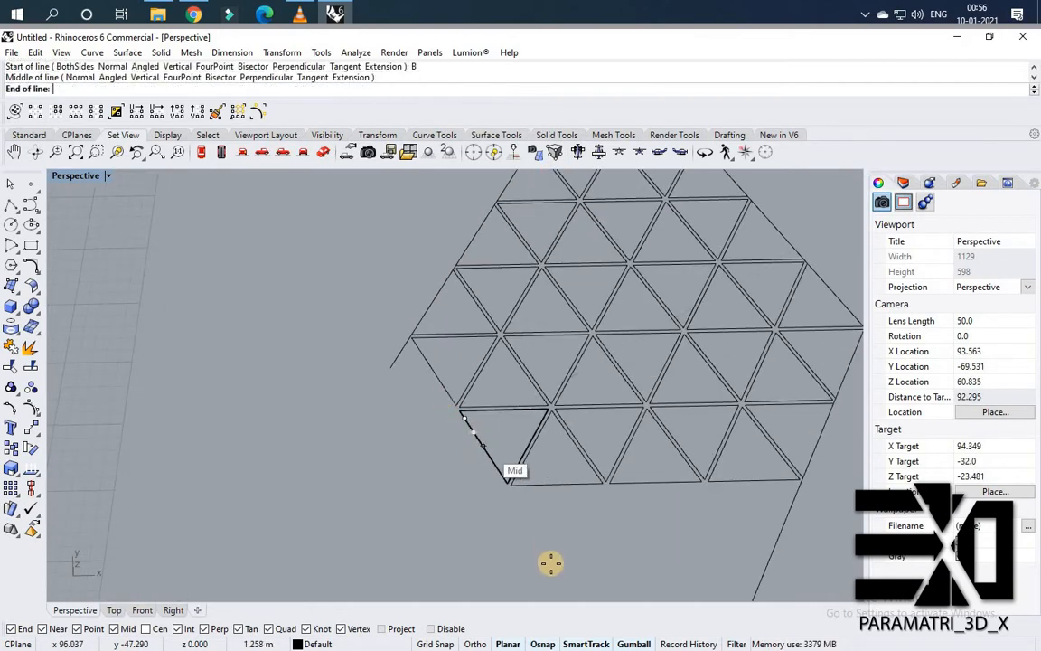
left_click(581, 588)
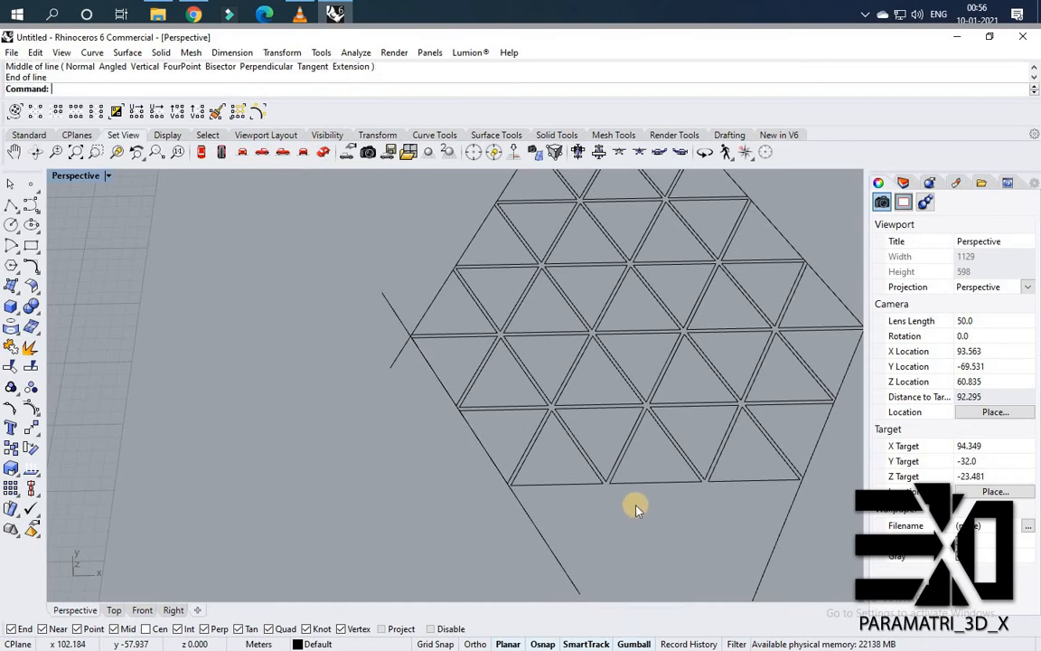
Draw a BothSides line along the hexagon's bottom edge.
scroll(651, 481, "up", 2)
key("Return")
left_click(649, 481)
scroll(768, 481, "down", 3)
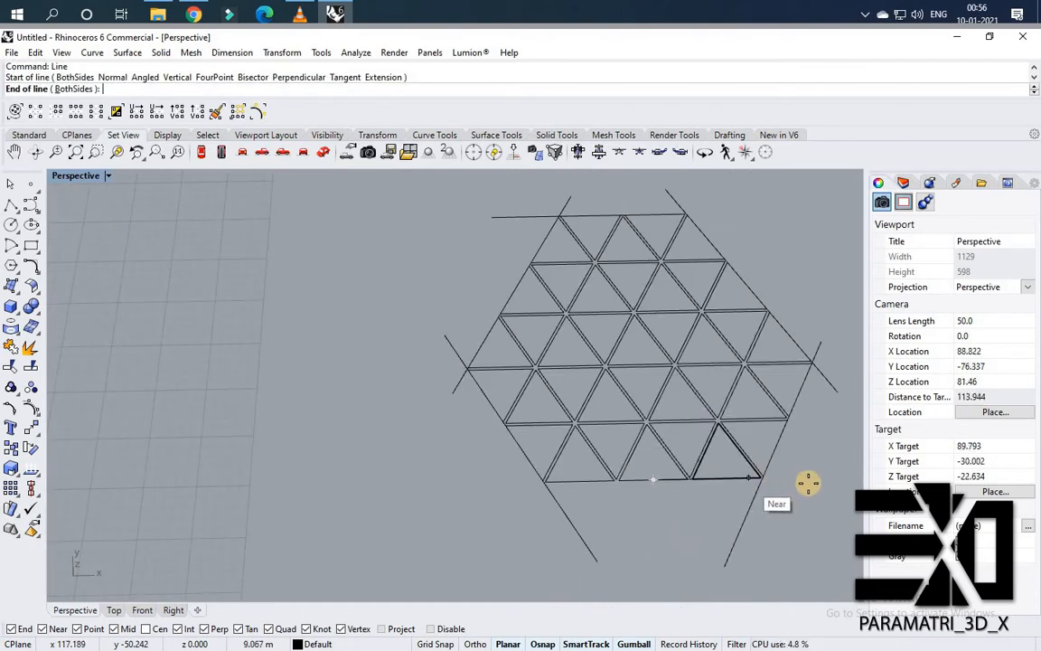
left_click(842, 485)
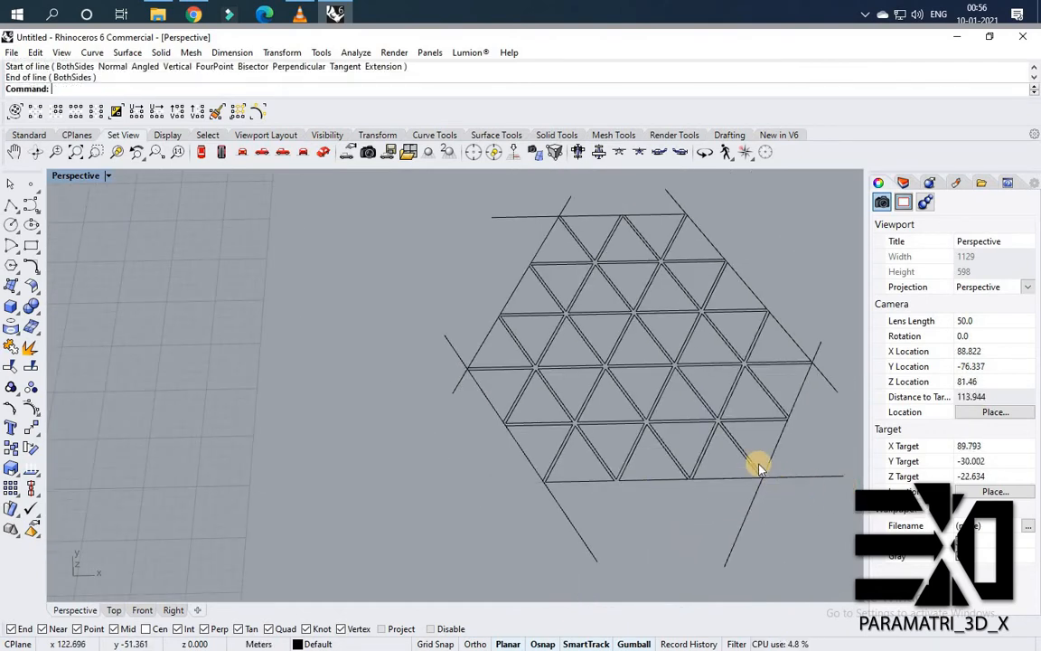
scroll(657, 459, "down", 2)
scroll(697, 472, "up", 2)
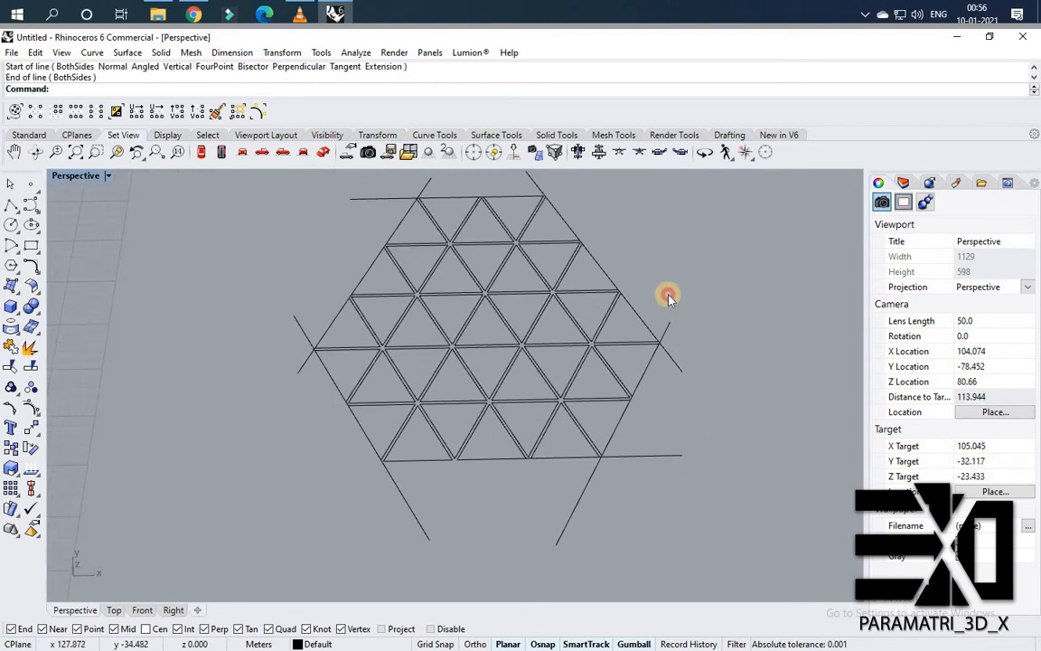
Trim the overhanging ends of the three right-side boundary lines against each other.
left_click_drag(709, 512, 669, 273)
type("t")
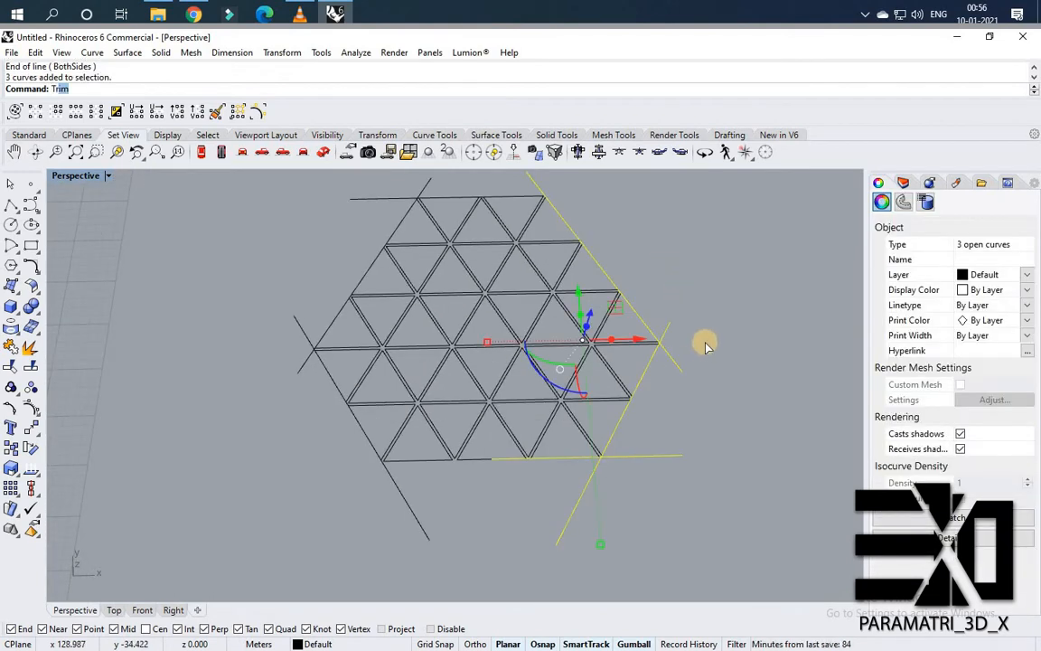
key("Return")
left_click_drag(699, 368, 665, 308)
left_click_drag(705, 427, 665, 475)
left_click_drag(640, 518, 556, 518)
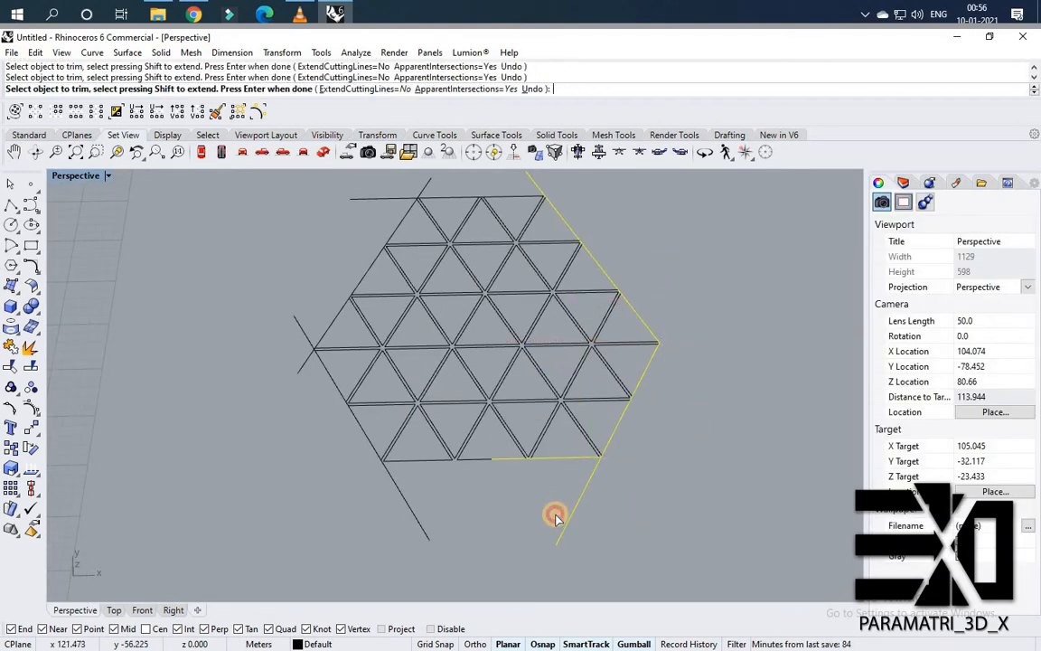
key("Return")
Select the boundary lines around the hexagon to check which overhanging ends remain.
scroll(472, 496, "up", 2)
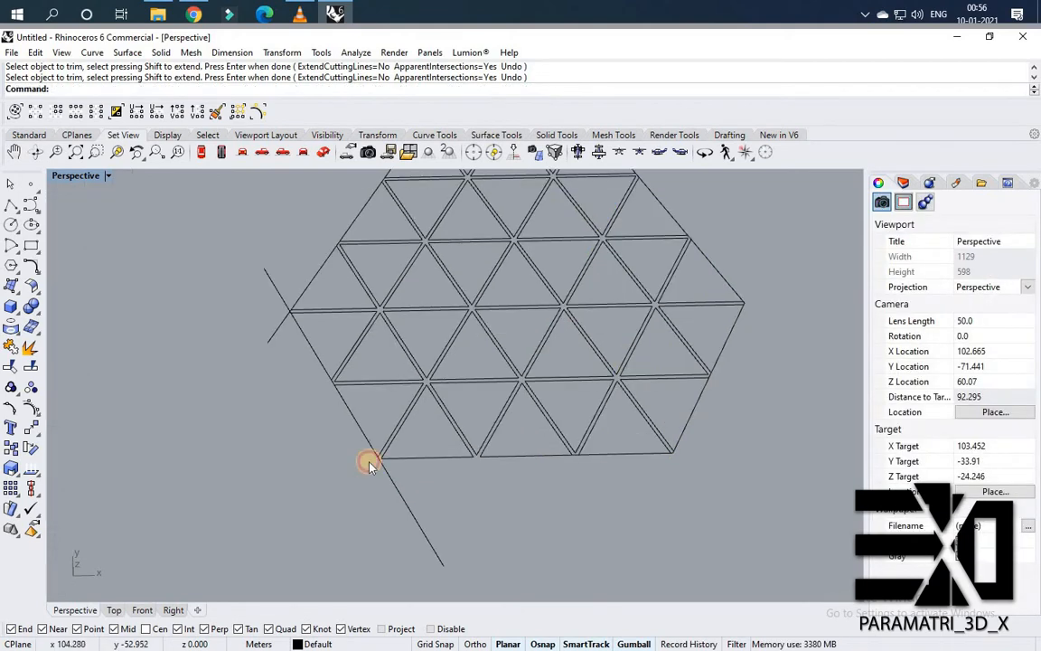
left_click(339, 411)
left_click_drag(310, 332, 241, 307, "shift")
scroll(357, 243, "down", 5)
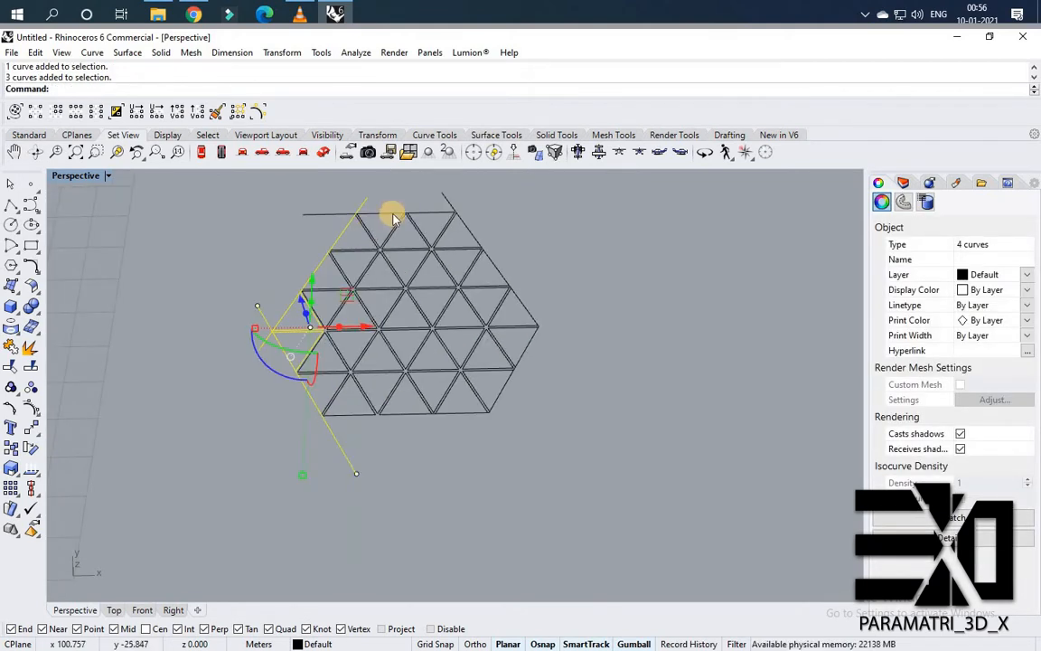
scroll(380, 223, "up", 5)
left_click_drag(393, 214, 367, 189, "shift")
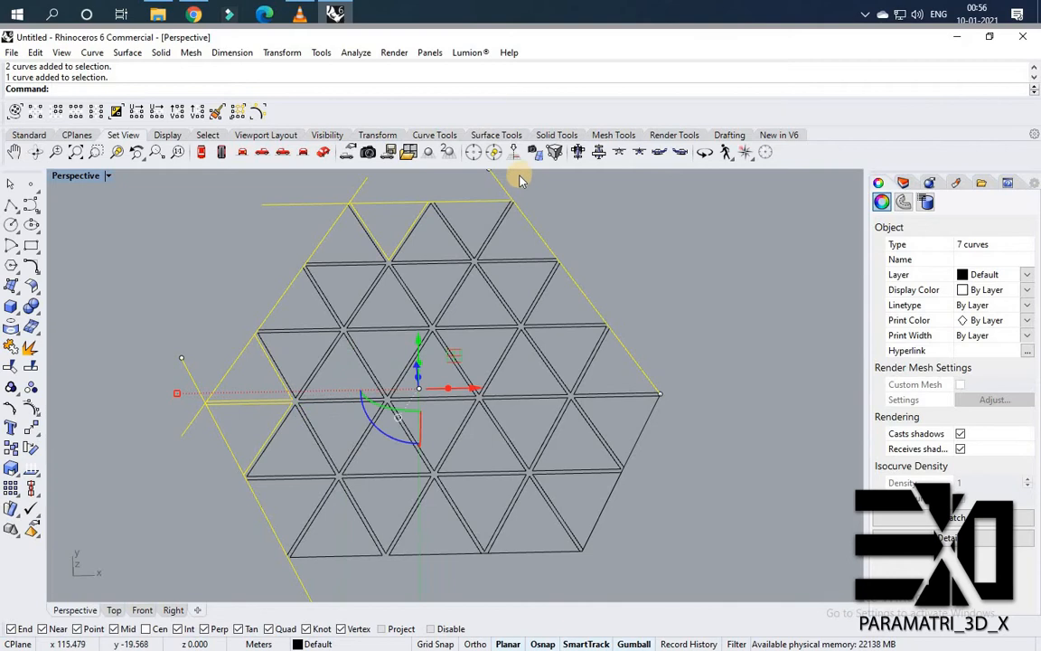
left_click(497, 209)
scroll(549, 244, "down", 3)
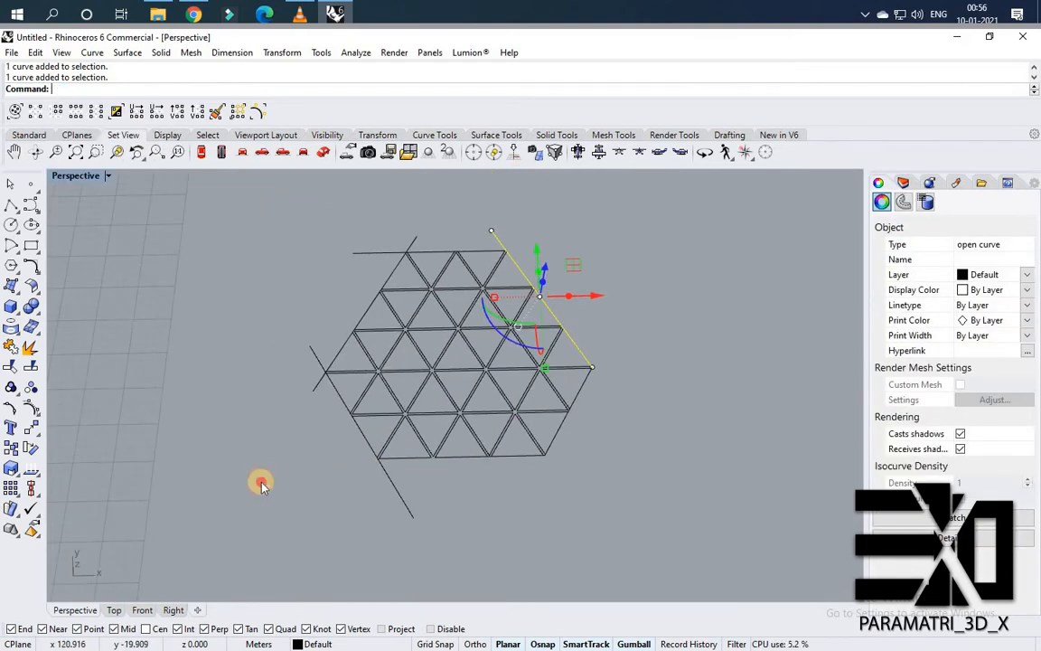
Trim the remaining overhanging ends of the top and left boundary lines, using all curves as cutting edges.
key("ctrl+a")
right_click(493, 290)
scroll(411, 279, "up", 3)
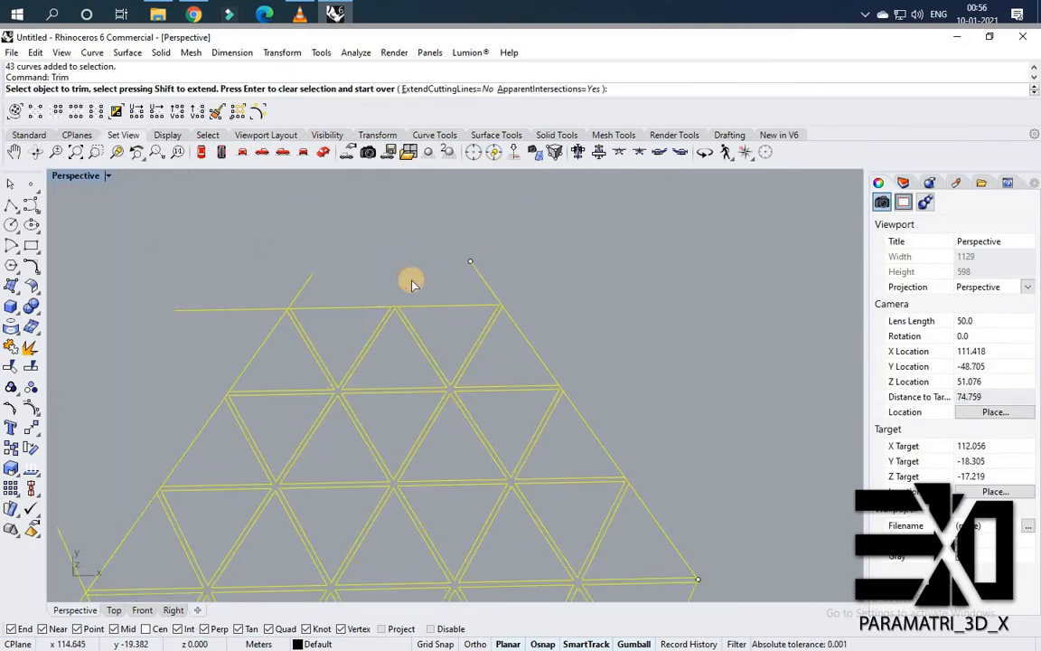
left_click(228, 310)
left_click(301, 291)
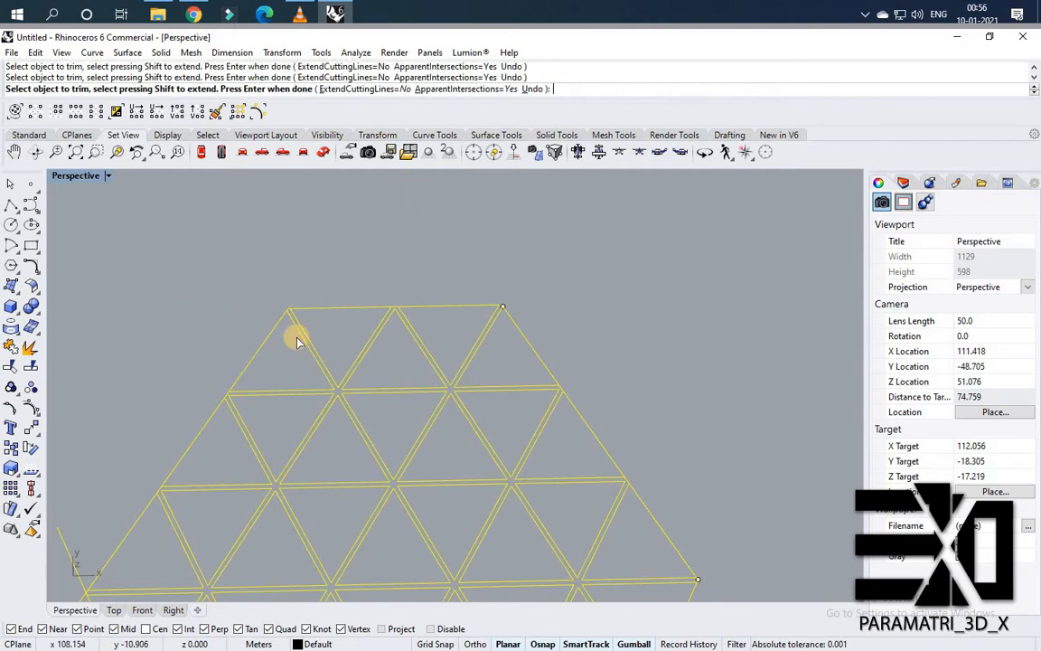
scroll(220, 449, "down", 4)
scroll(175, 244, "up", 2)
scroll(202, 272, "up", 2)
scroll(265, 406, "down", 4)
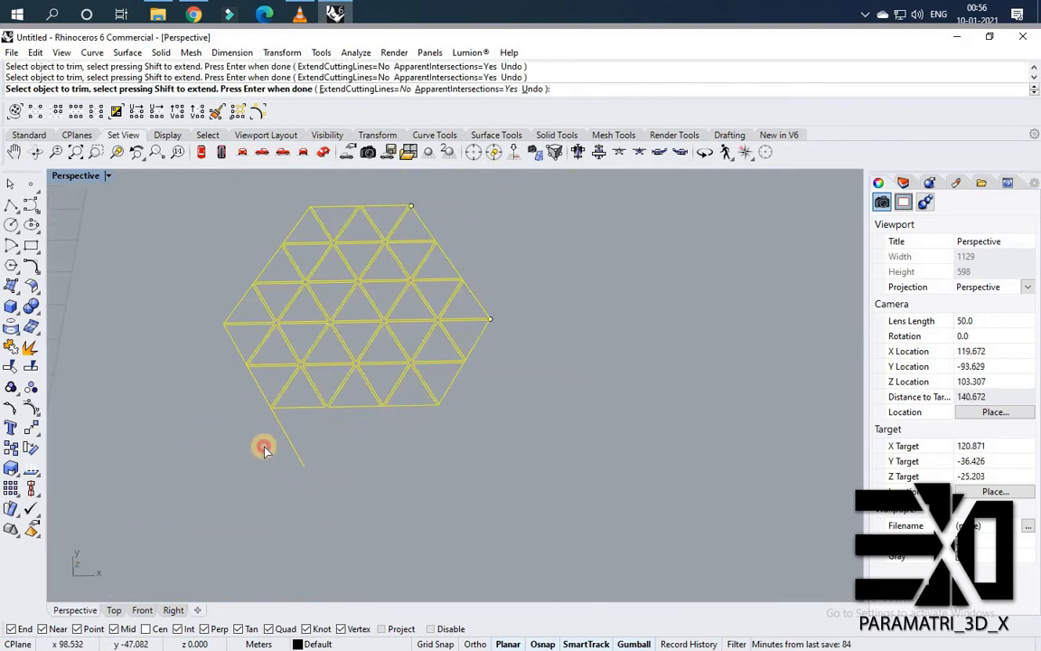
left_click(285, 434)
scroll(313, 410, "up", 6)
right_click(527, 403)
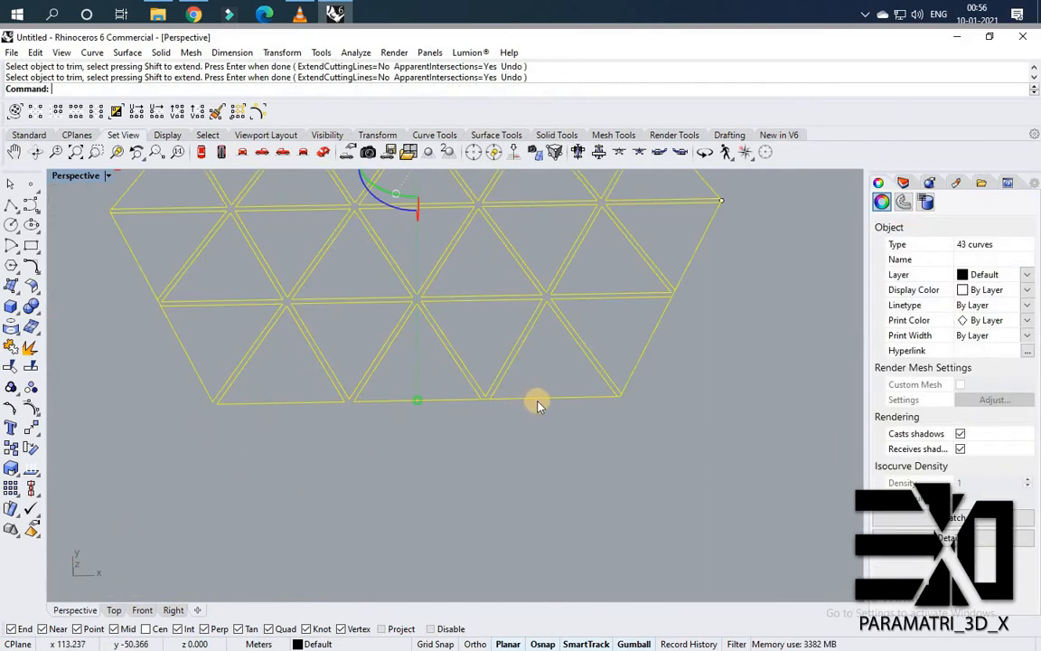
Stretch the bottom boundary line with Scale1D from its right end so it reaches past the lower-left corner.
key("Escape")
left_click(538, 402)
left_click(474, 412)
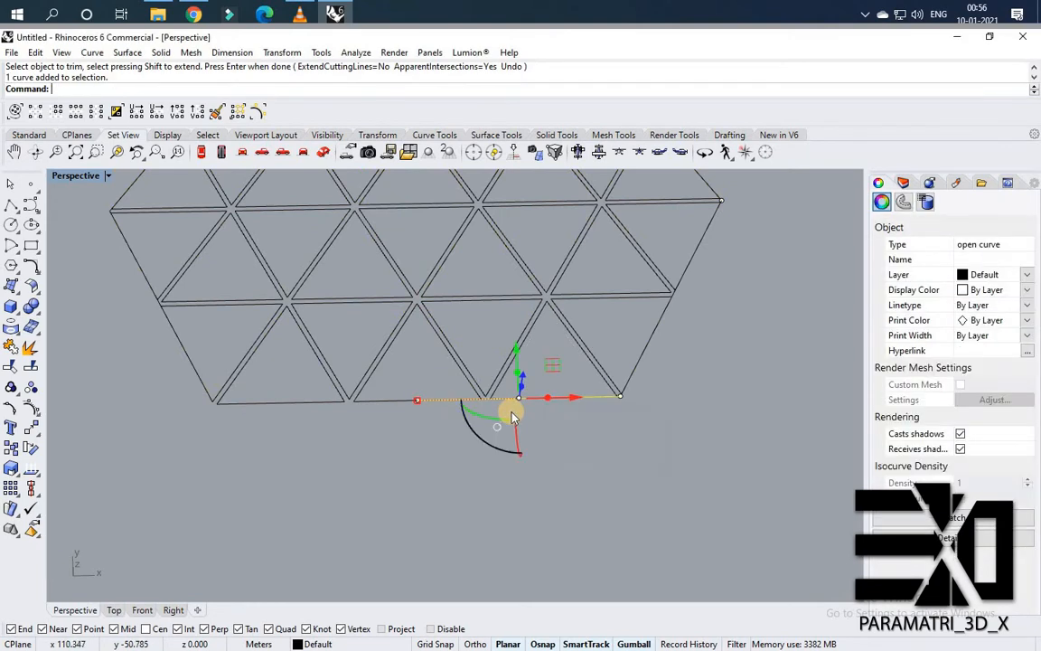
type("Scale1D")
key("Return")
left_click(621, 396)
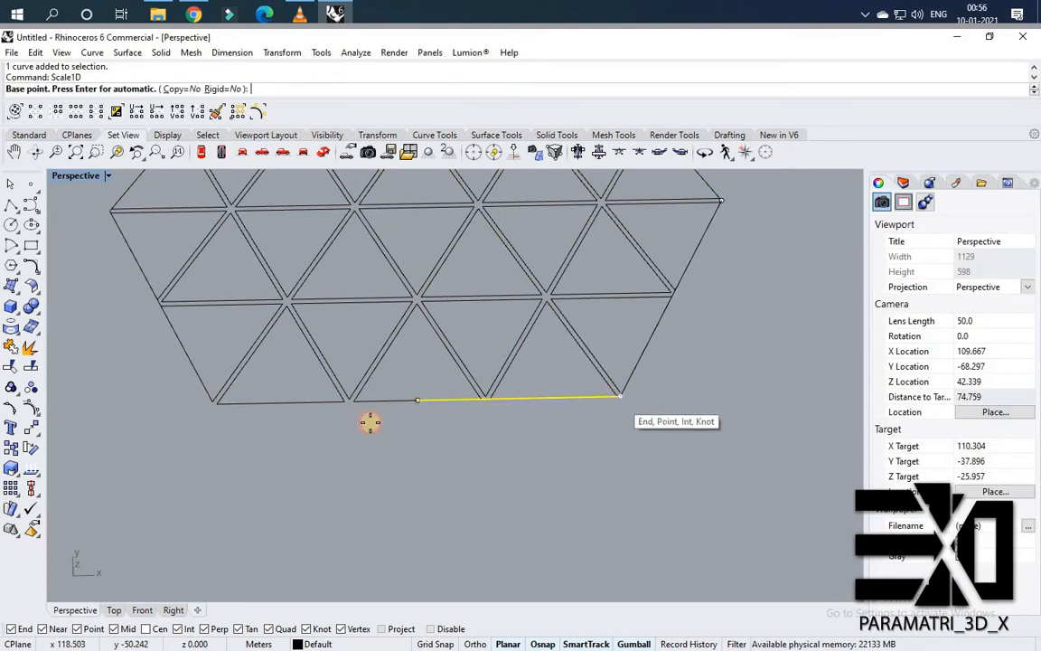
left_click(419, 400)
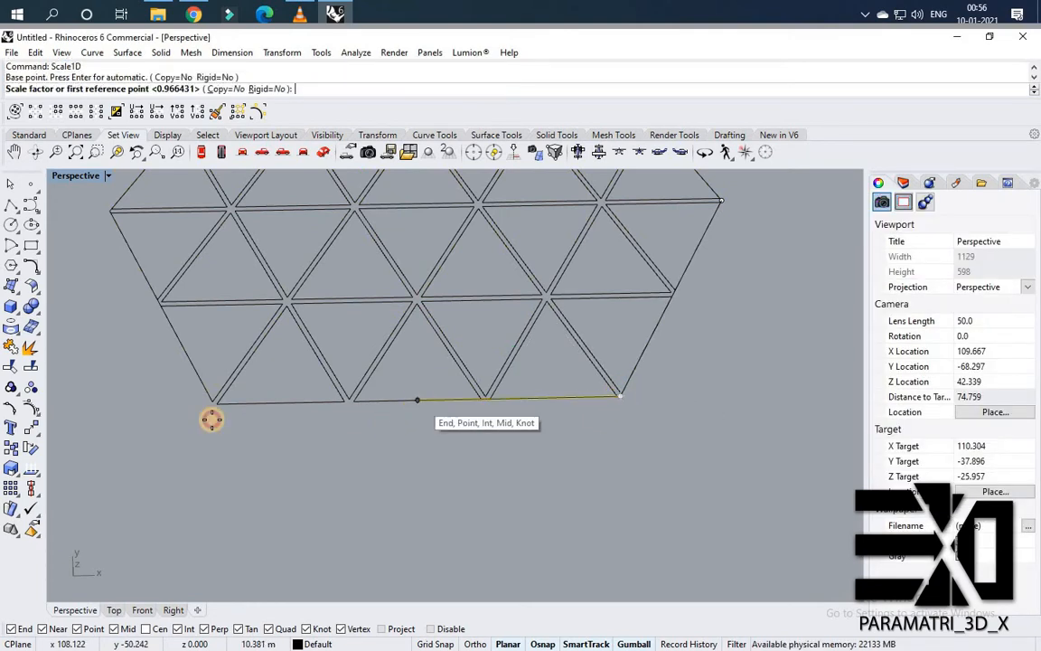
left_click(142, 405)
key("Escape")
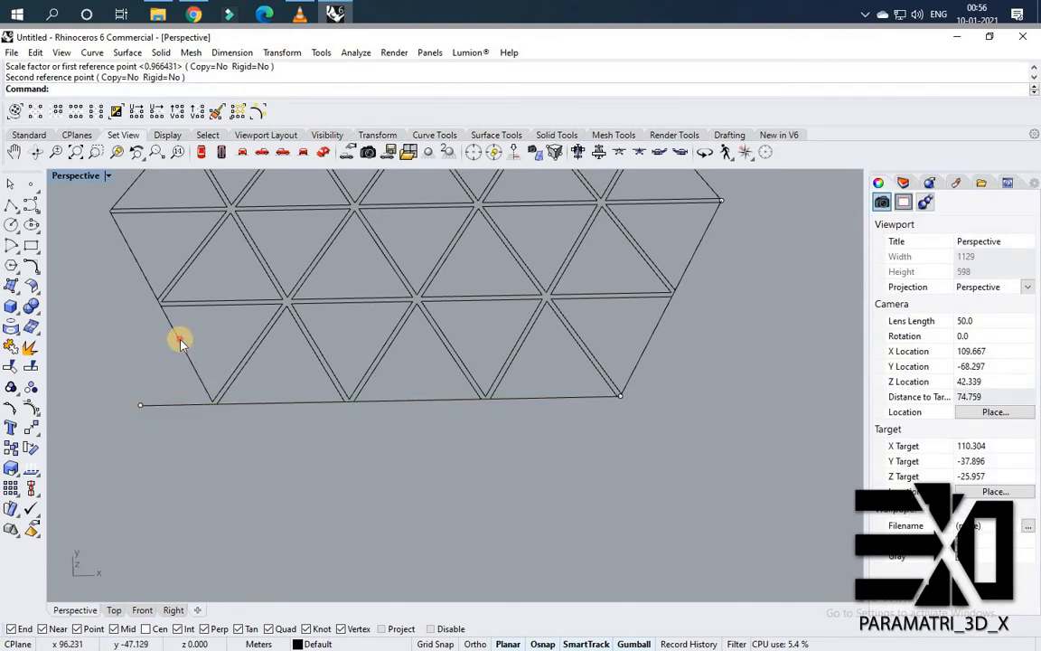
Stretch the lower-left boundary line with Scale1D from its top end so it crosses past the bottom line.
left_click(170, 331)
key("Return")
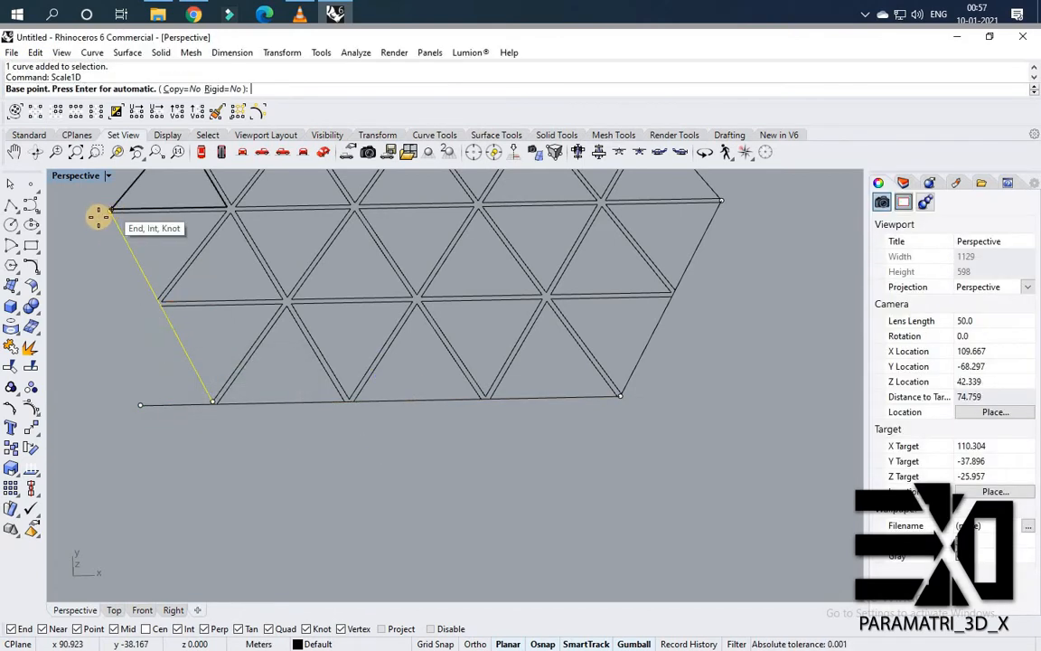
left_click(98, 215)
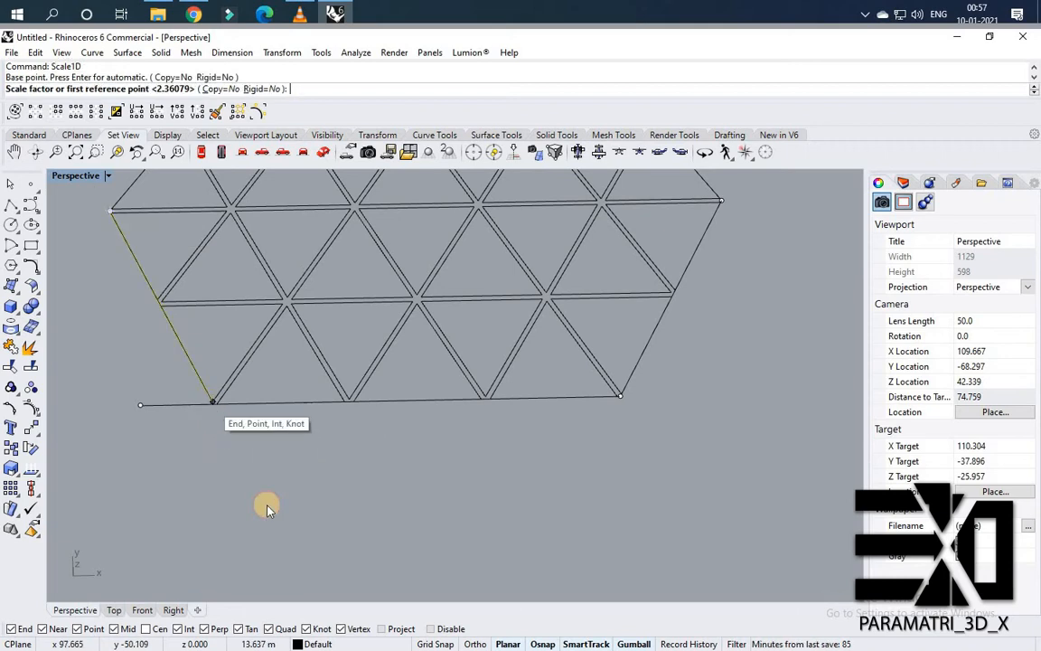
left_click(214, 403)
key("Escape")
key("Return")
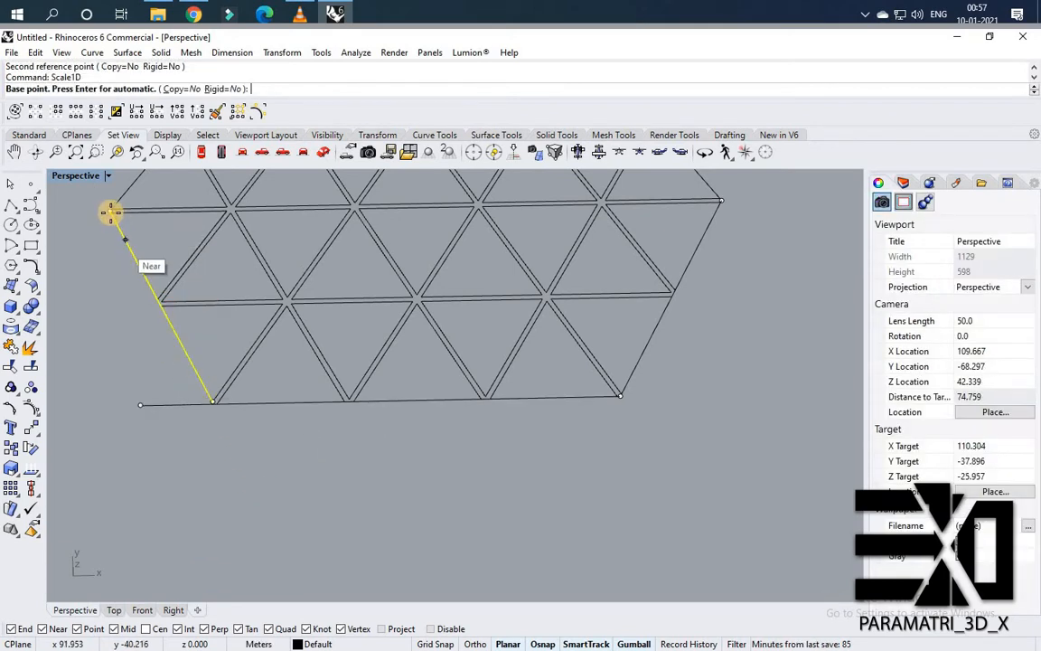
left_click(110, 212)
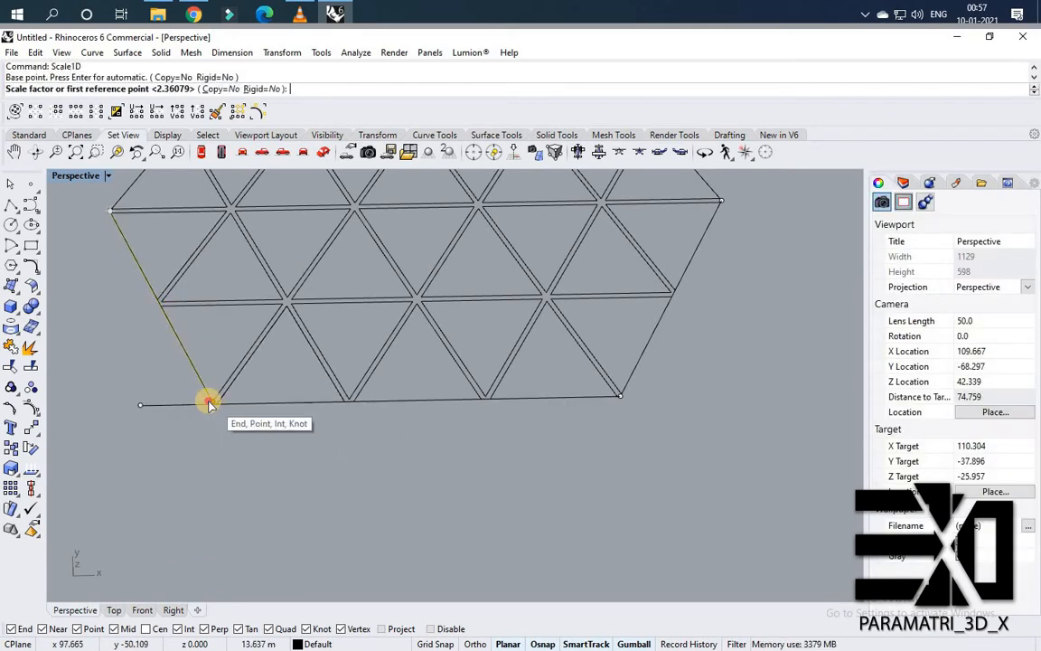
left_click(208, 404)
left_click(262, 492)
Trim the crossing ends of the lower-left and bottom boundary lines against each other.
left_click(222, 422)
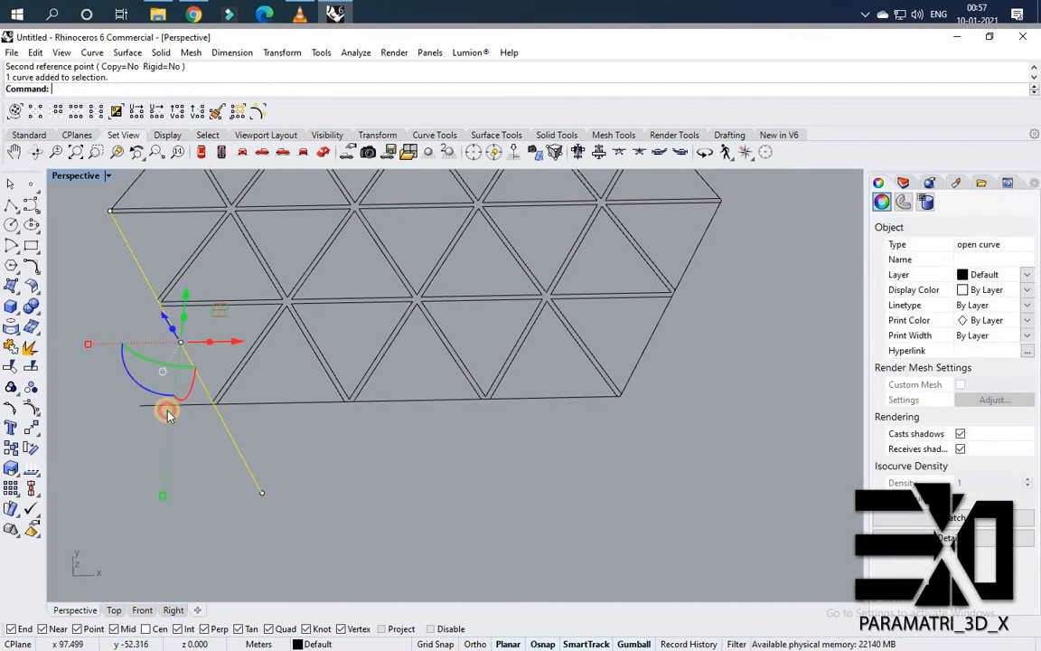
left_click(165, 407, "shift")
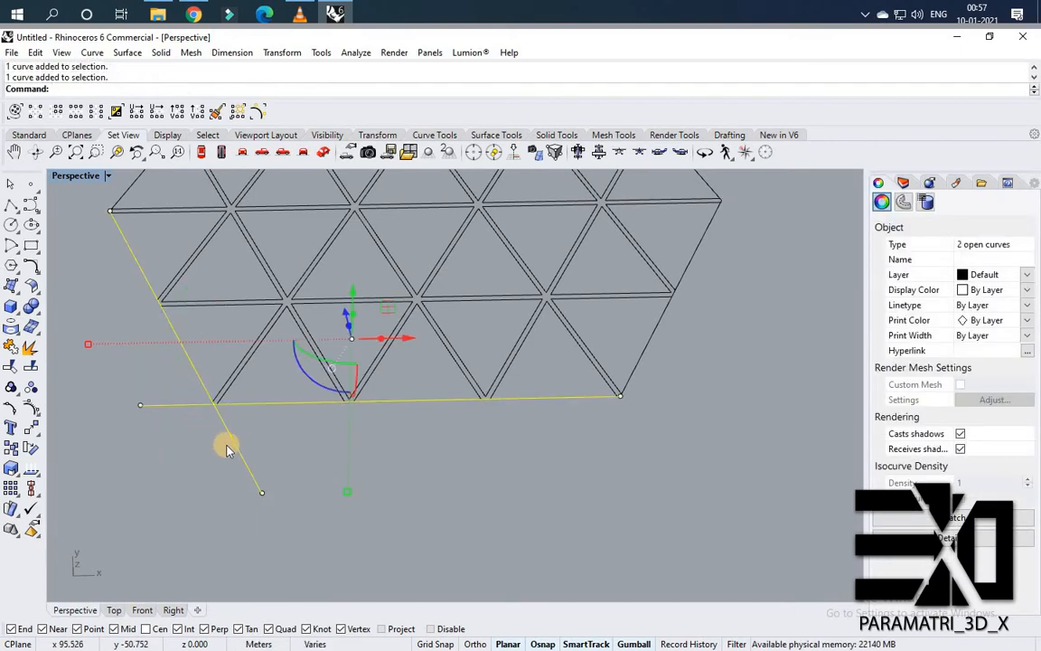
key("Return")
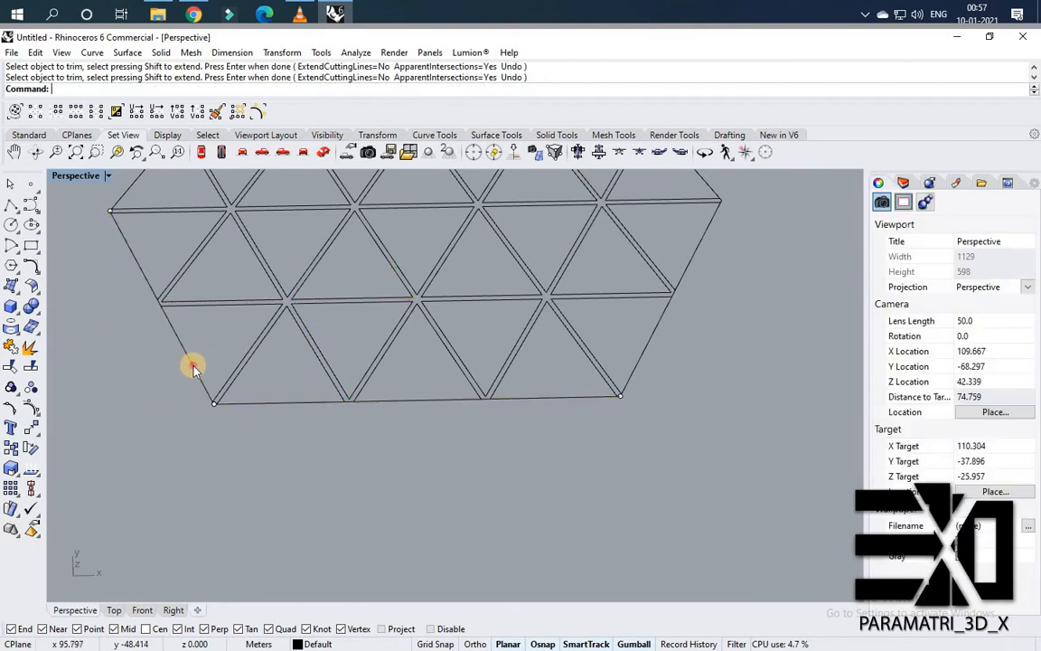
Offset the lower-left boundary line outward by the panel frame gap, about 0.265, set by two picked points.
left_click(194, 366)
left_click(195, 366)
type("Offset")
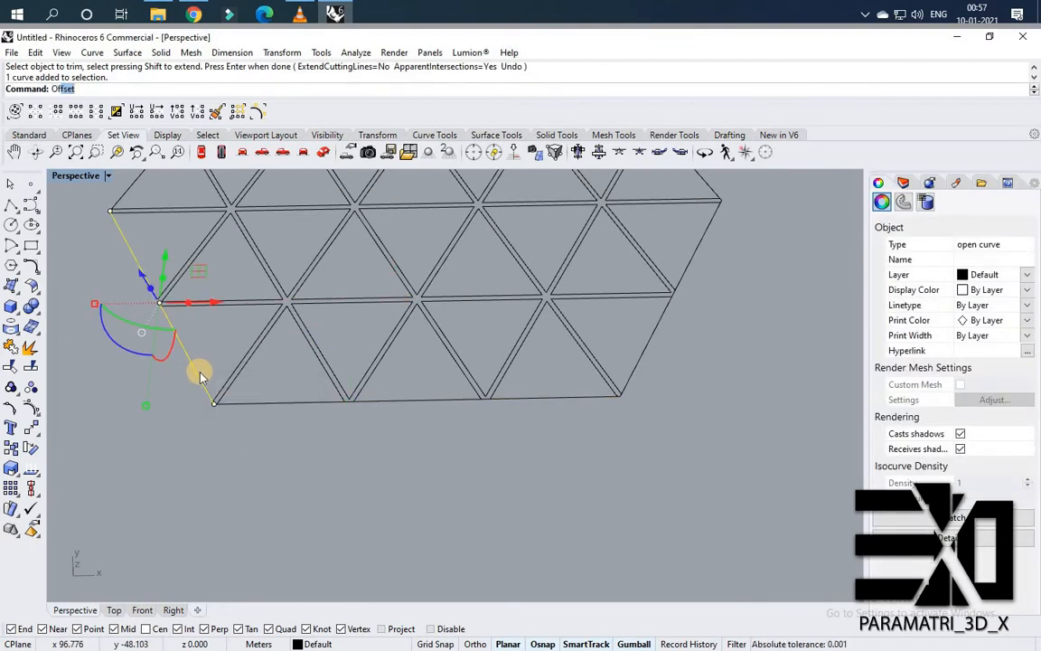
key("Return")
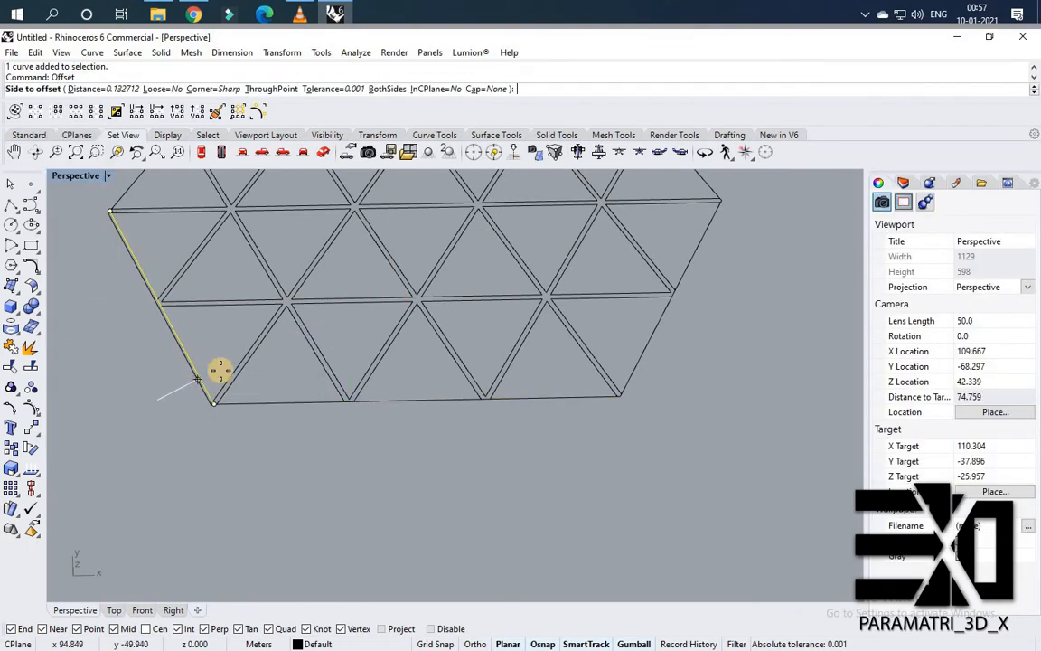
scroll(198, 380, "up", 5)
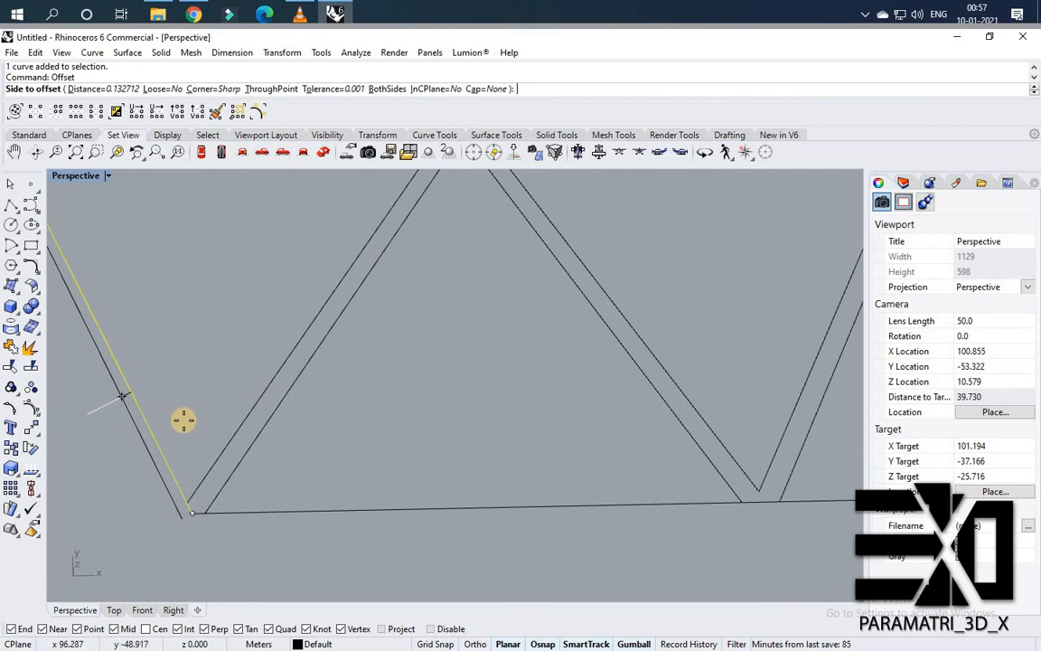
type("D")
key("Return")
left_click(274, 418)
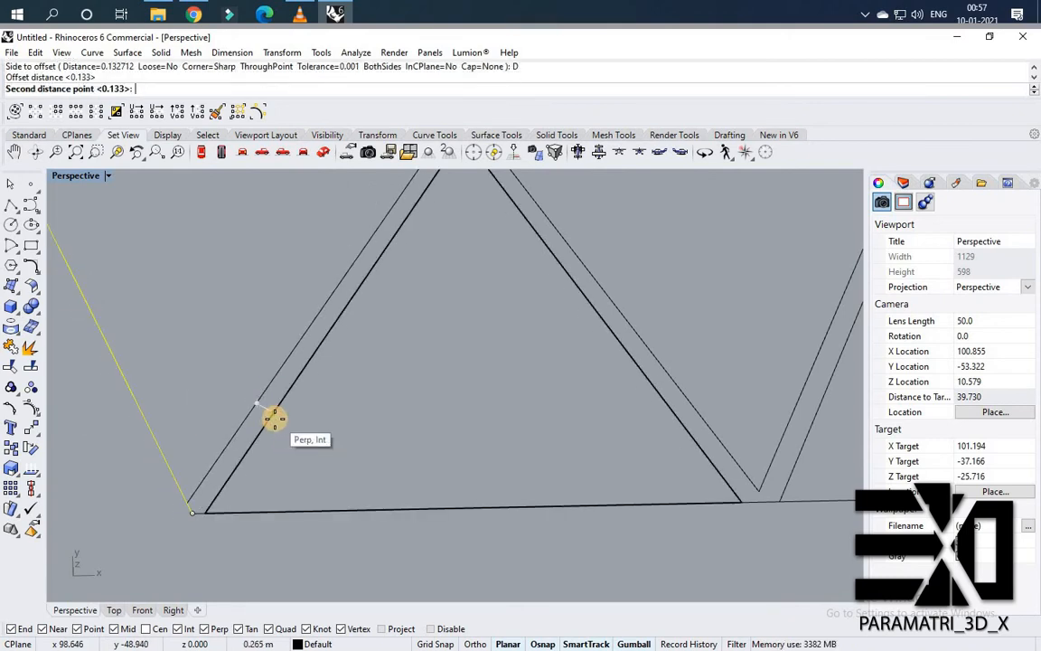
left_click(274, 421)
left_click(107, 444)
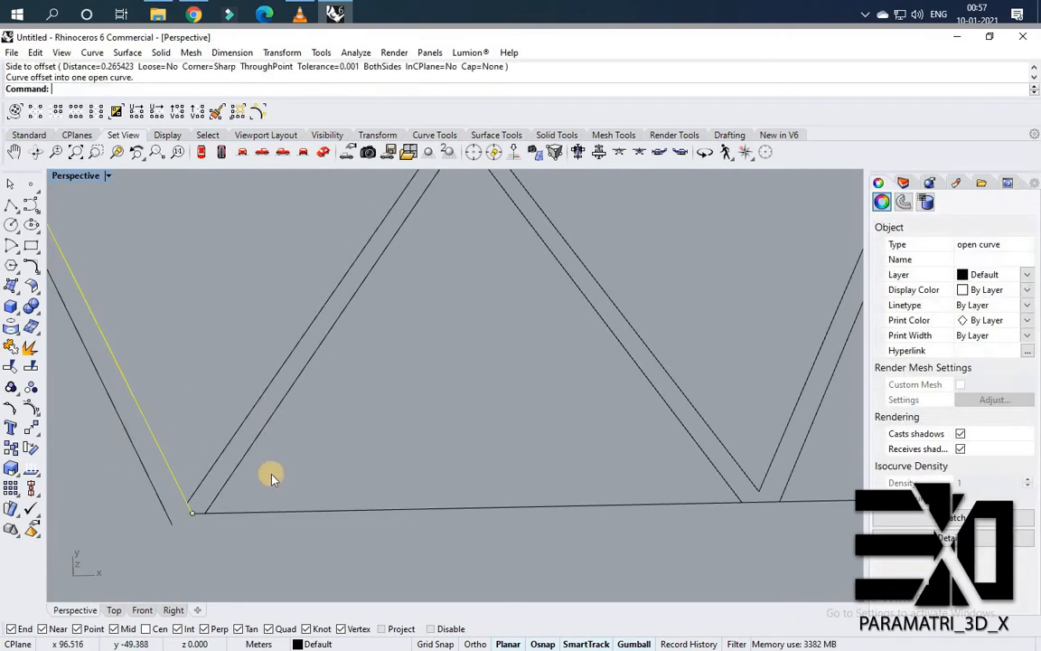
scroll(271, 473, "down", 6)
right_click(271, 473)
scroll(271, 473, "up", 2)
key("Escape")
key("Escape")
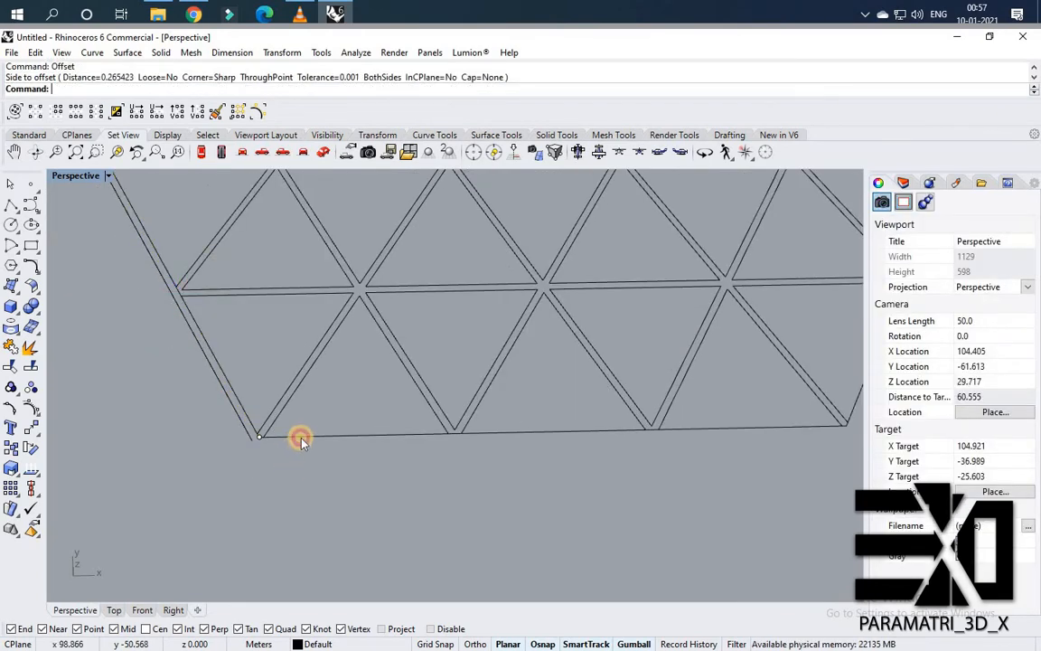
Offset the bottom boundary line outward by the same distance.
left_click(302, 438)
left_click(344, 478)
right_click(215, 472)
left_click(465, 420)
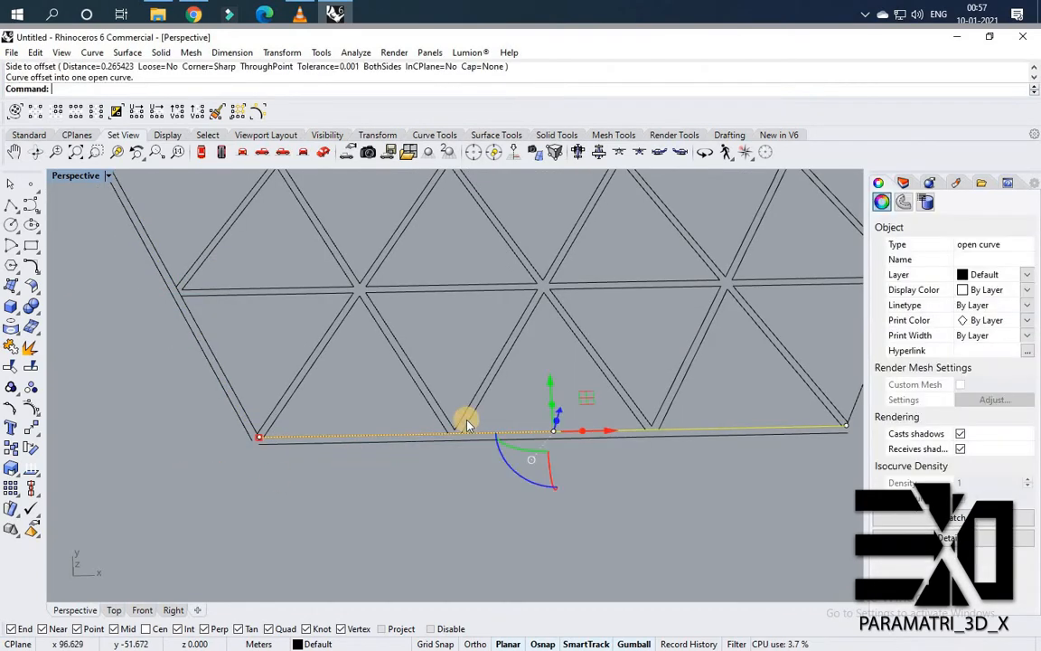
scroll(457, 430, "down", 5)
scroll(456, 430, "up", 5)
right_click(447, 420)
left_click(447, 423)
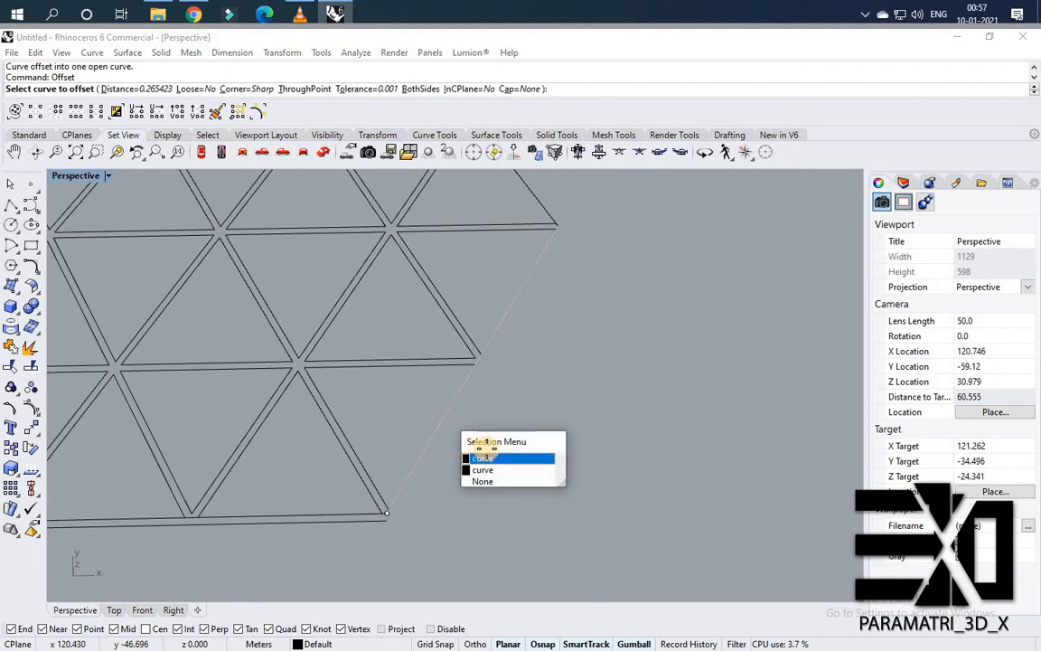
left_click(467, 472)
left_click(468, 472)
Offset the lower-right boundary line outward by the same distance.
scroll(467, 471, "down", 8)
scroll(468, 346, "up", 6)
right_click(455, 344)
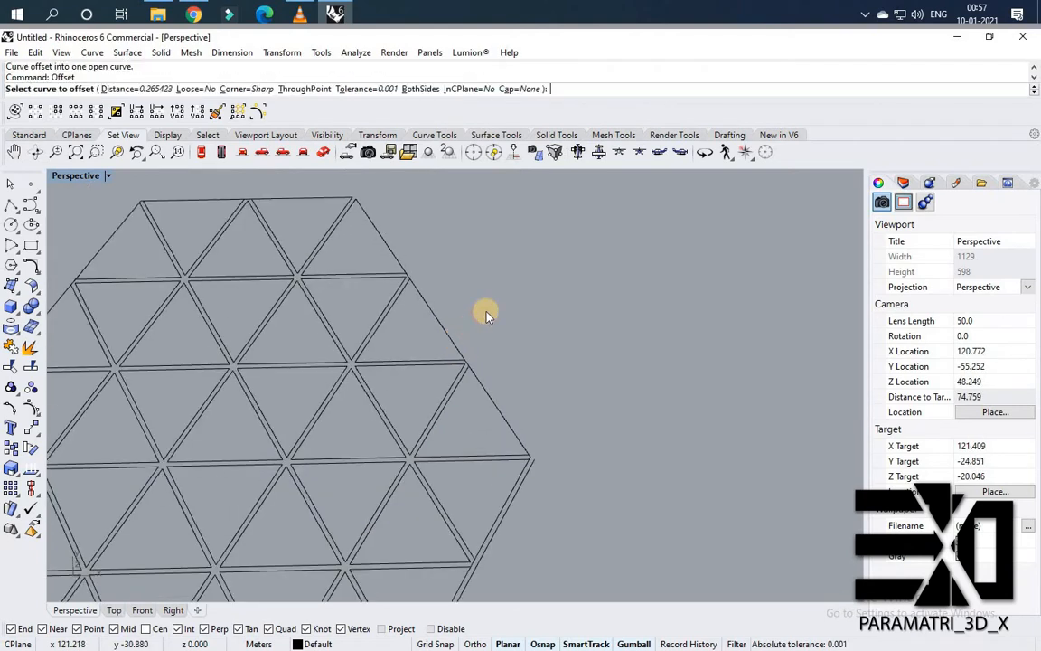
left_click(455, 341)
left_click(516, 392)
left_click(552, 332)
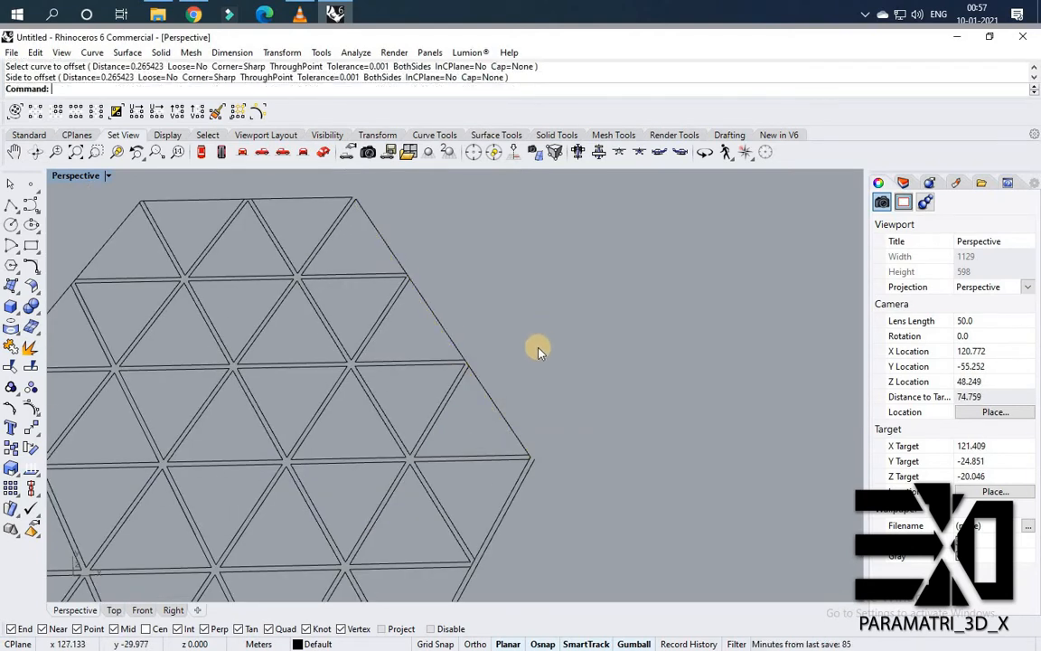
Offset the upper-right boundary line outward by the same distance.
right_click(496, 403)
left_click(496, 404)
left_click(552, 453)
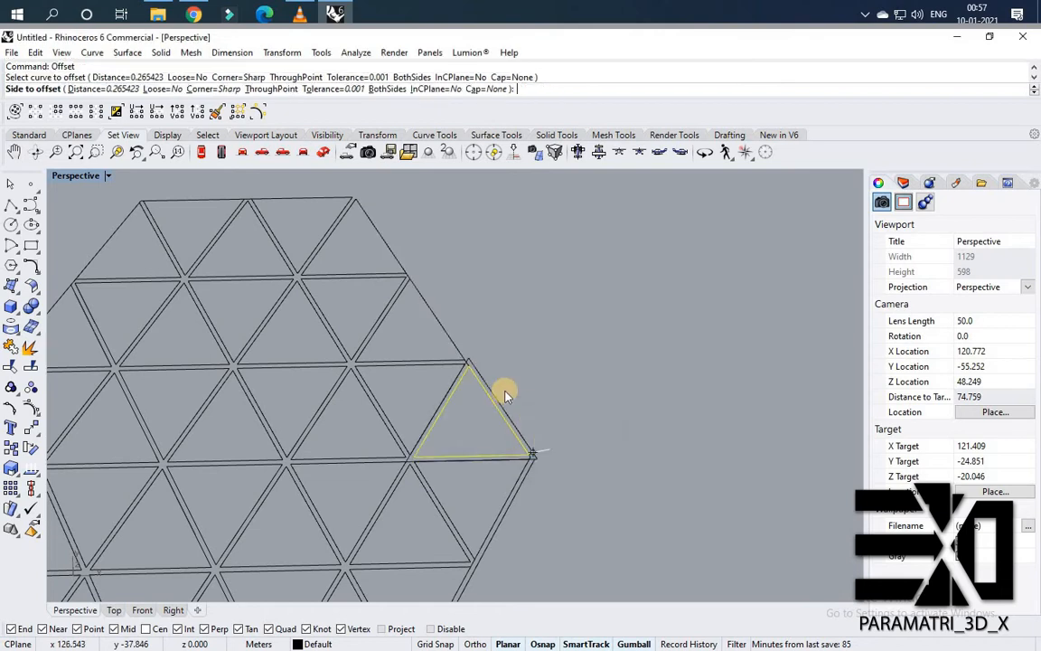
left_click(507, 393)
right_click(467, 363)
left_click(467, 361)
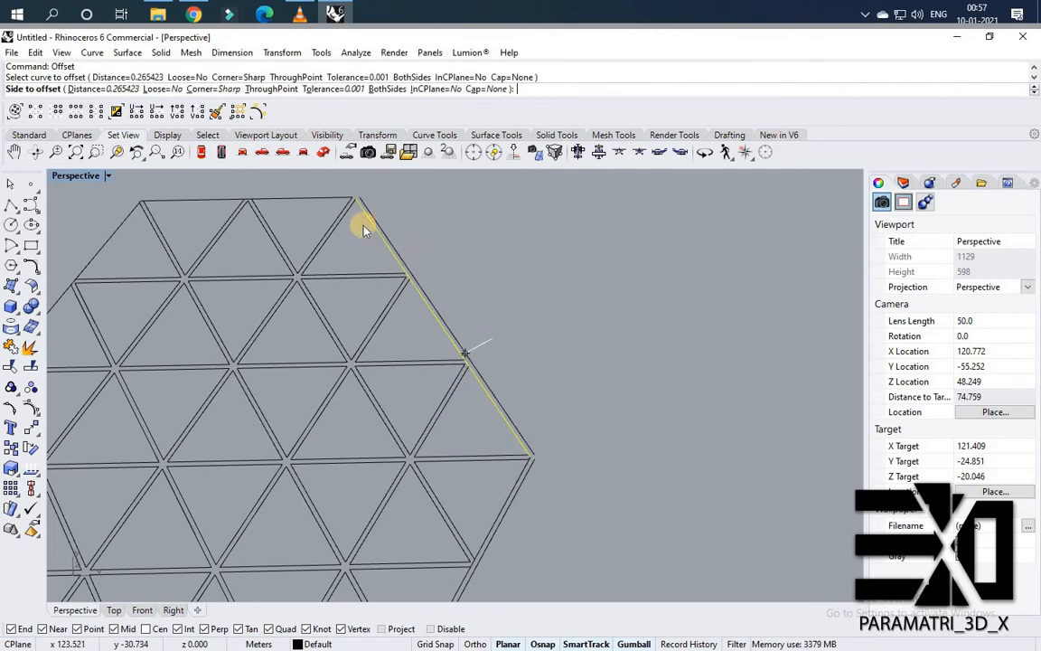
left_click(325, 204)
Offset the top boundary line outward by the same distance.
right_click(241, 187)
scroll(264, 218, "up", 4)
left_click(261, 217)
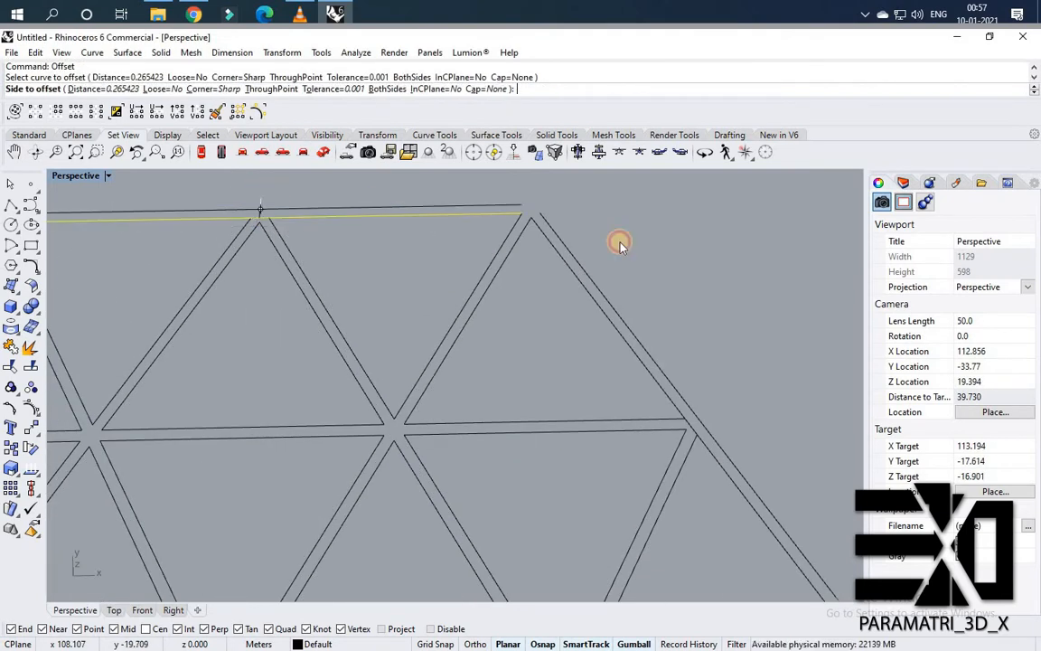
left_click(620, 244)
Offset the upper-left boundary line outward by the same distance.
scroll(425, 347, "down", 10)
right_click(424, 371)
scroll(420, 376, "up", 6)
left_click(418, 378)
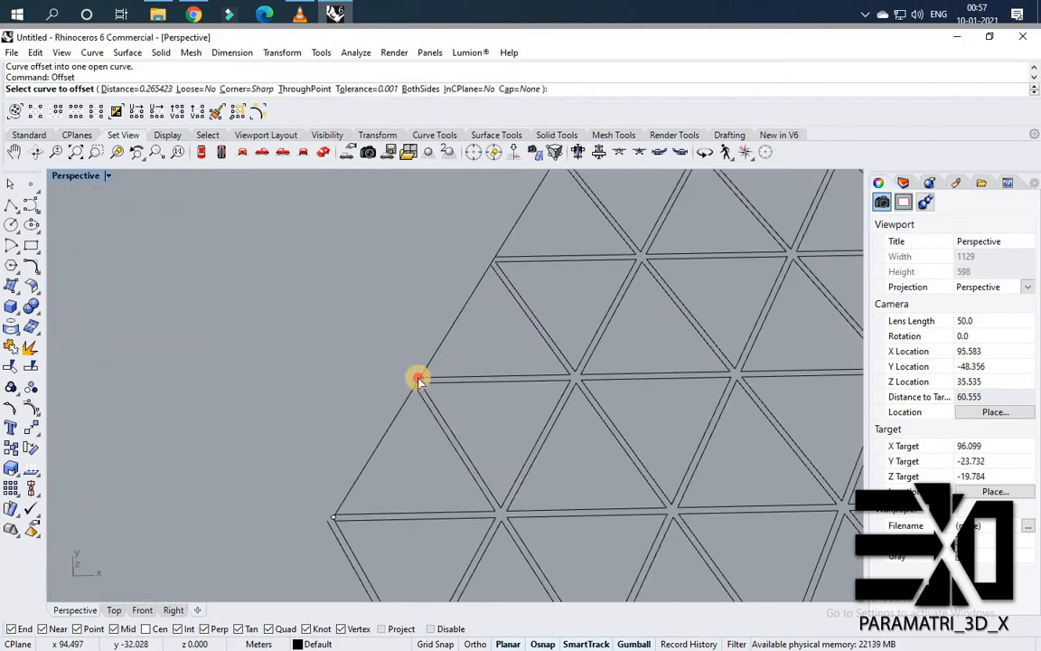
left_click(374, 350)
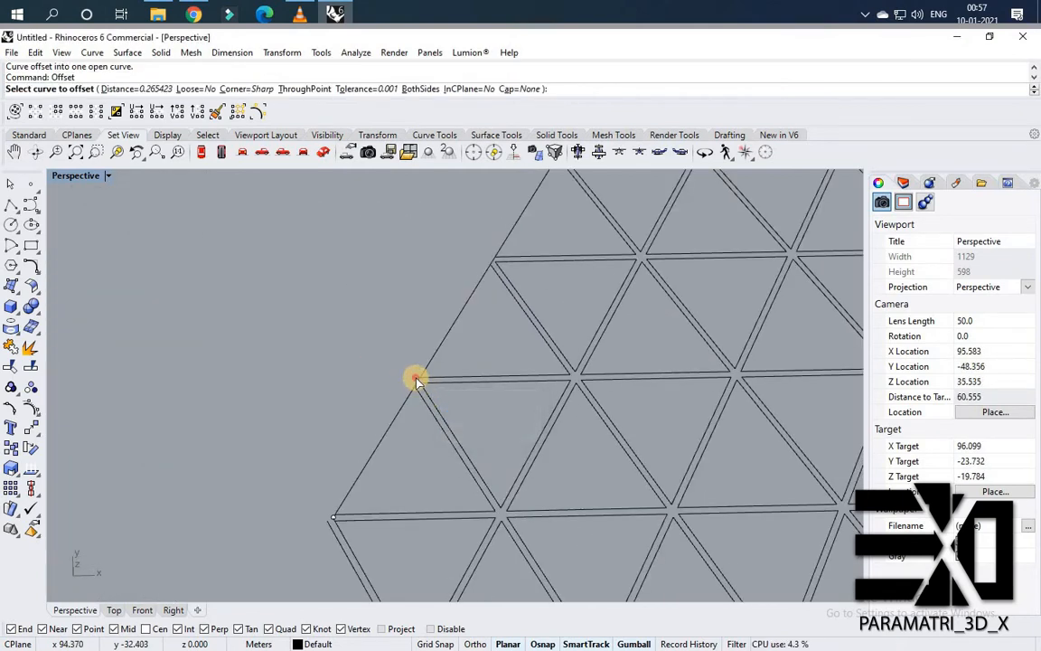
left_click(416, 380)
left_click(304, 377)
scroll(294, 412, "down", 5)
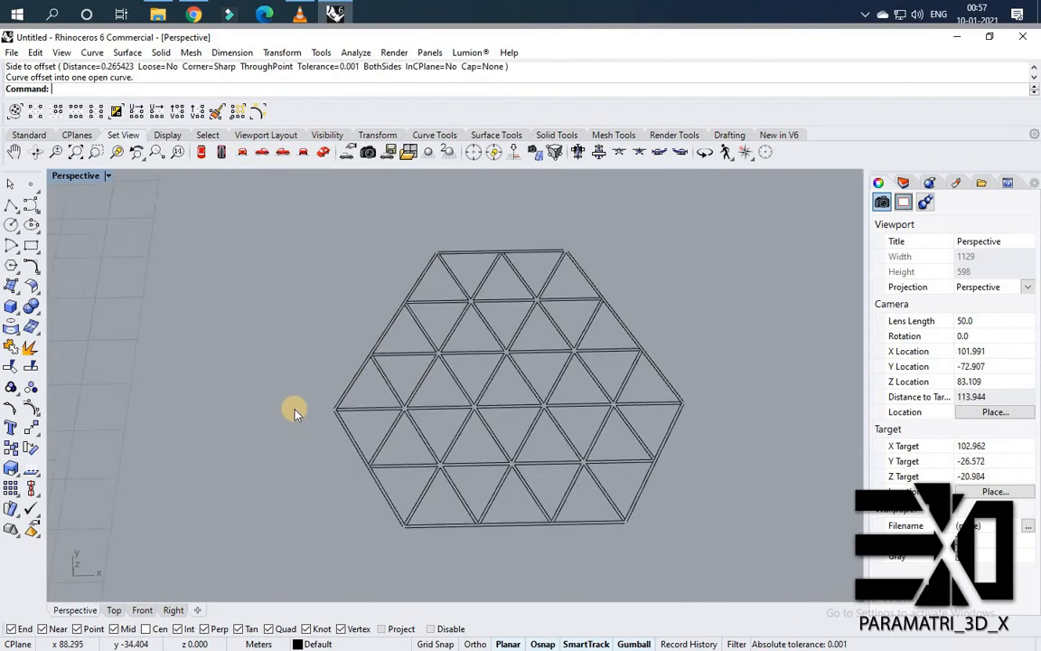
Draw a vertical line just outside the hexagon's left corner.
scroll(295, 413, "up", 3)
type("line")
key("Return")
left_click(330, 323)
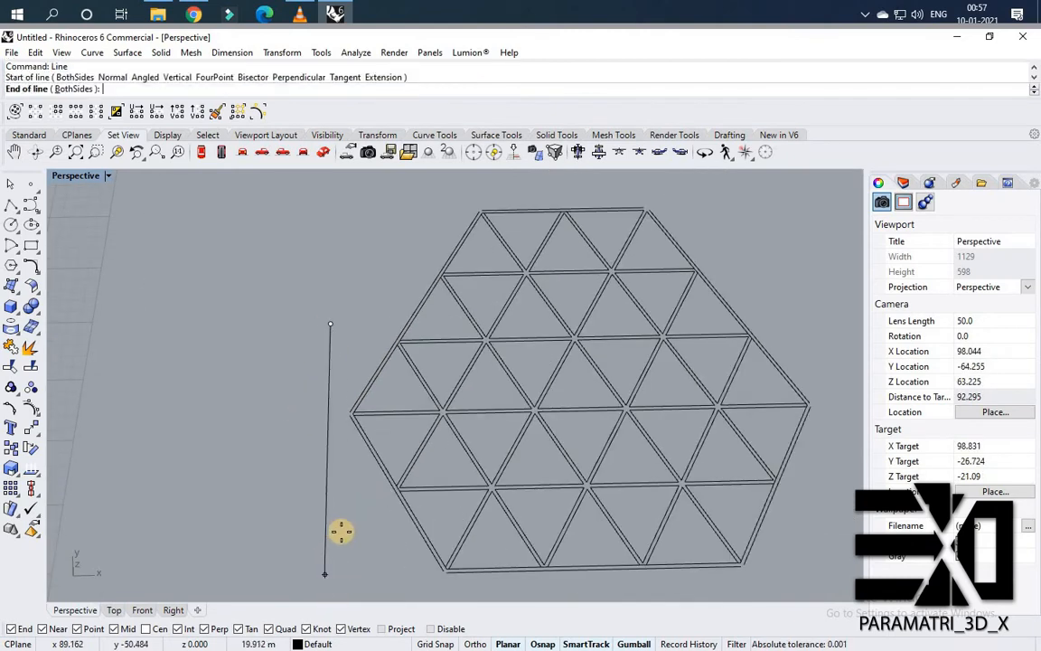
left_click(341, 532)
Extend the offset boundary lines at the left corner to the vertical line.
scroll(360, 449, "up", 4)
left_click_drag(361, 414, 303, 362)
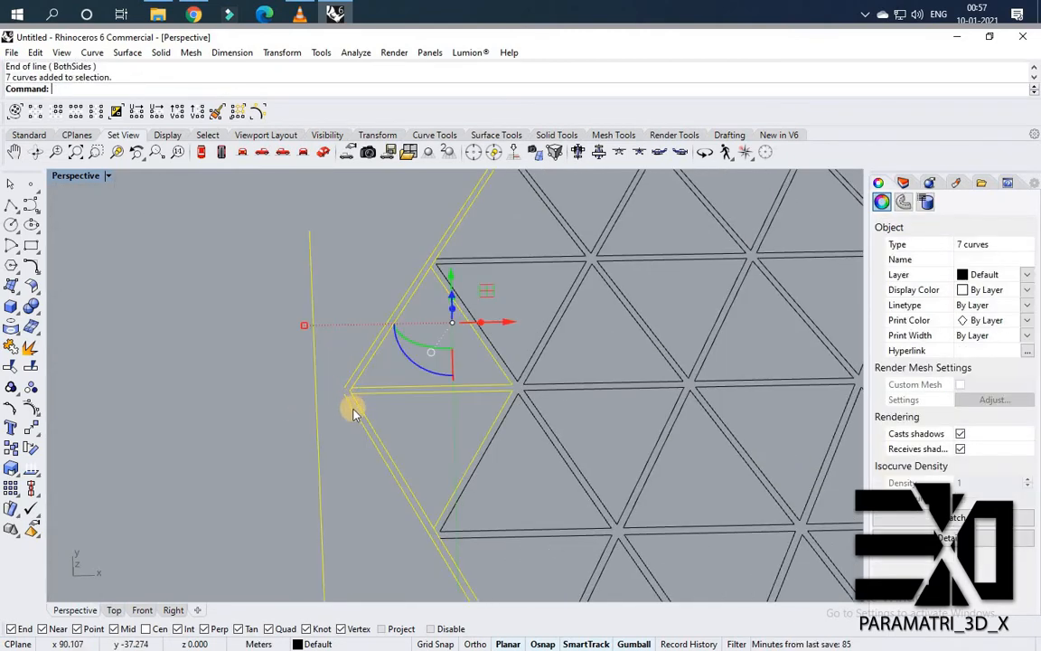
type("Extend")
key("Return")
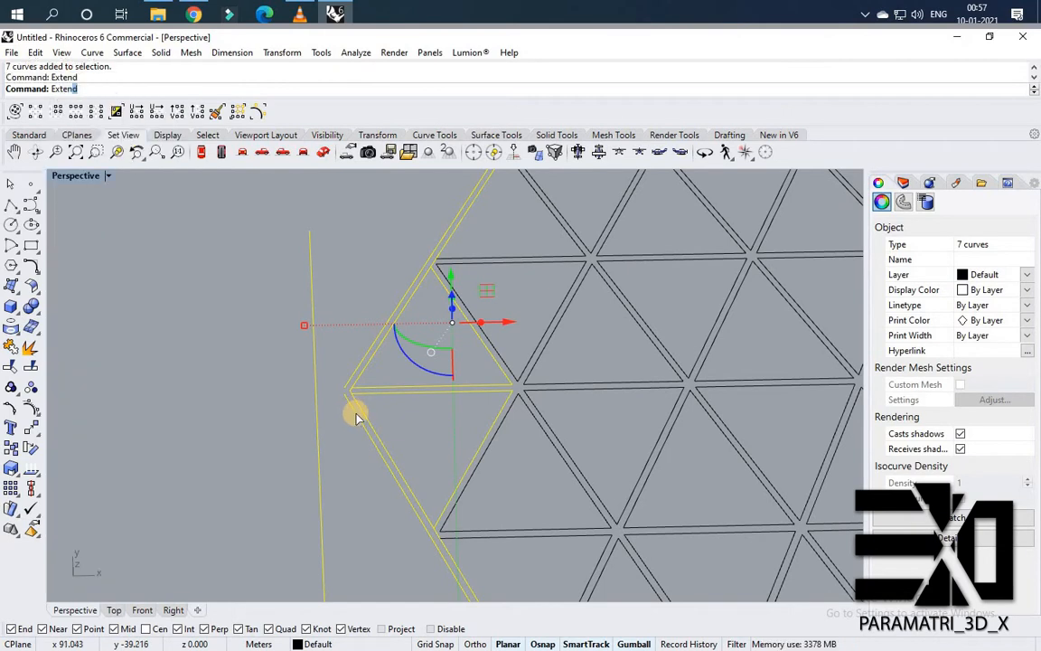
left_click(345, 380)
left_click(352, 376)
scroll(252, 431, "down", 8)
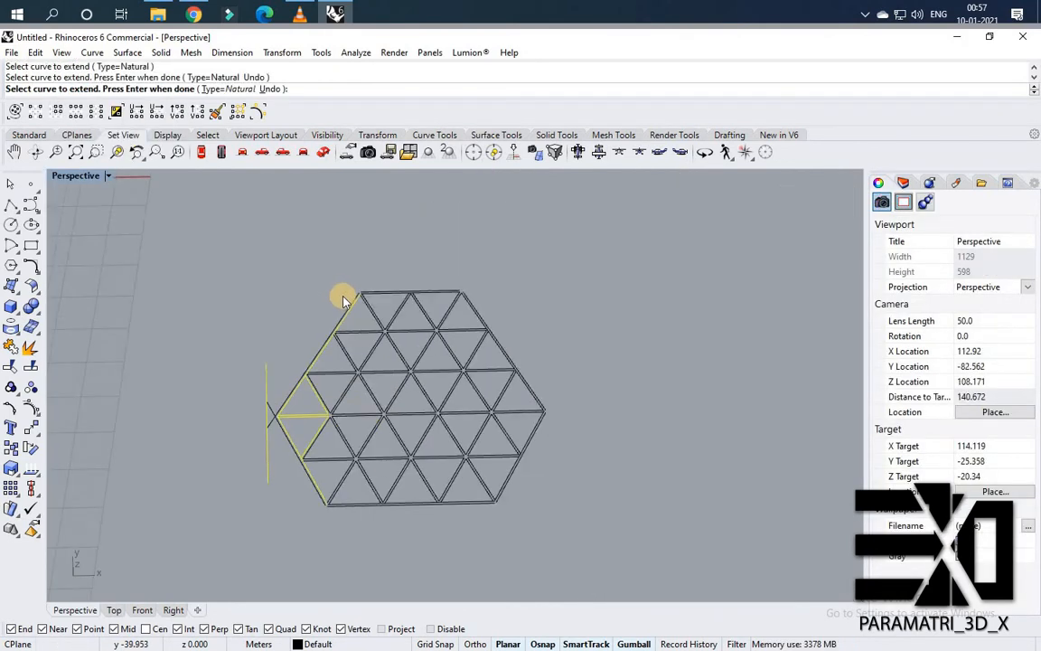
key("Return")
Draw a short line across the hexagon's upper-left corner as an extension boundary.
scroll(344, 297, "up", 6)
key("Escape")
key("Return")
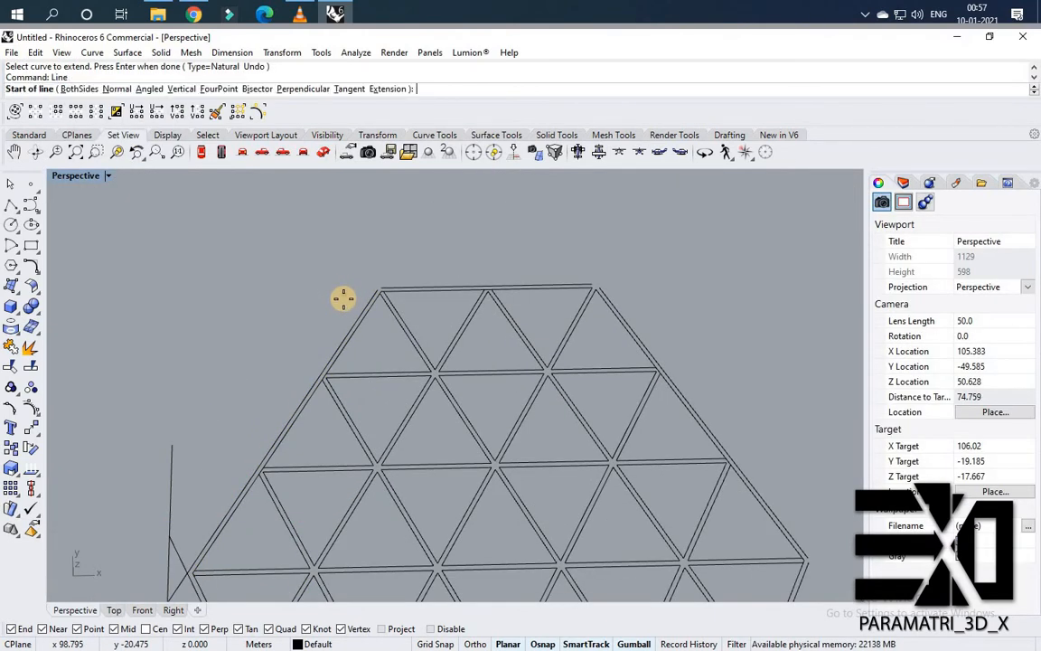
left_click(349, 294)
left_click(397, 256)
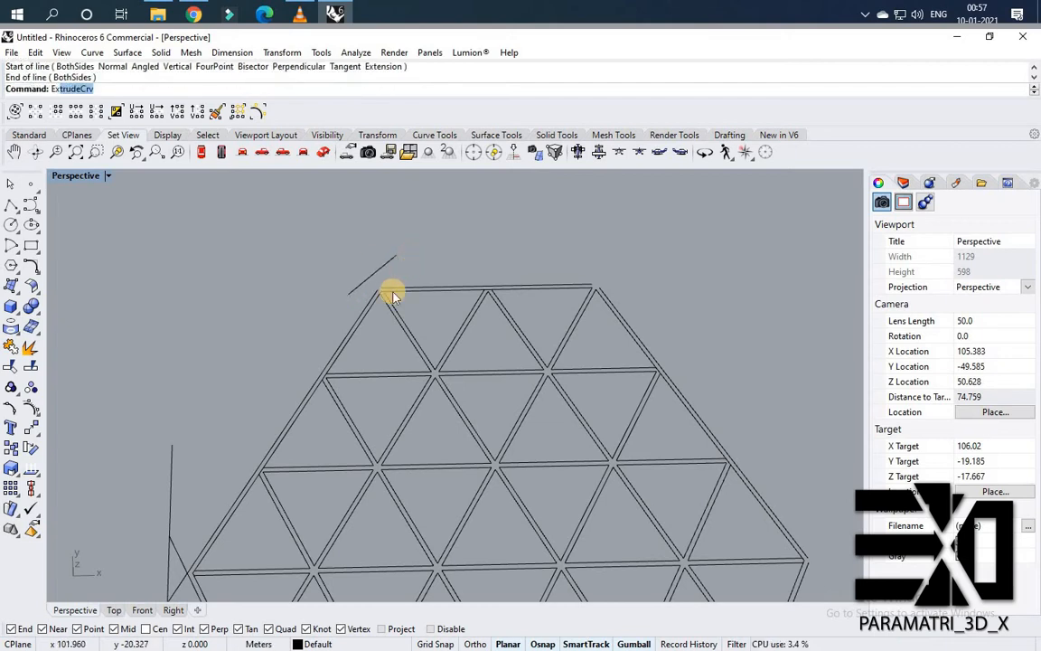
Extend the offset boundary lines at the upper-left corner to the short boundary line.
type("Exte")
key("Escape")
left_click_drag(411, 263, 372, 328)
key("Return")
scroll(389, 298, "up", 3)
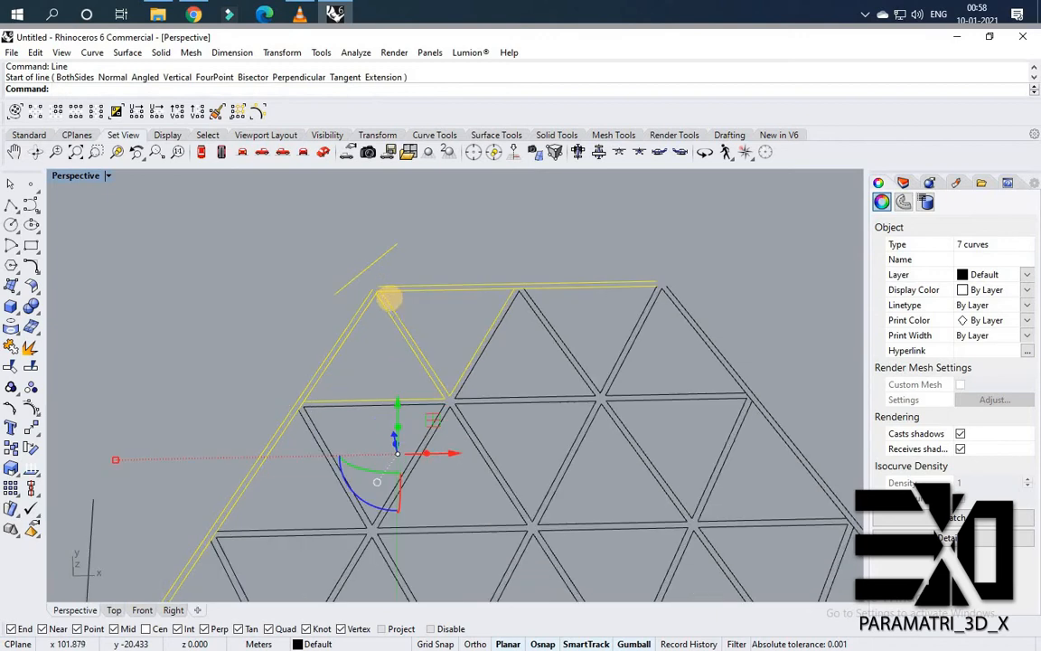
key("Return")
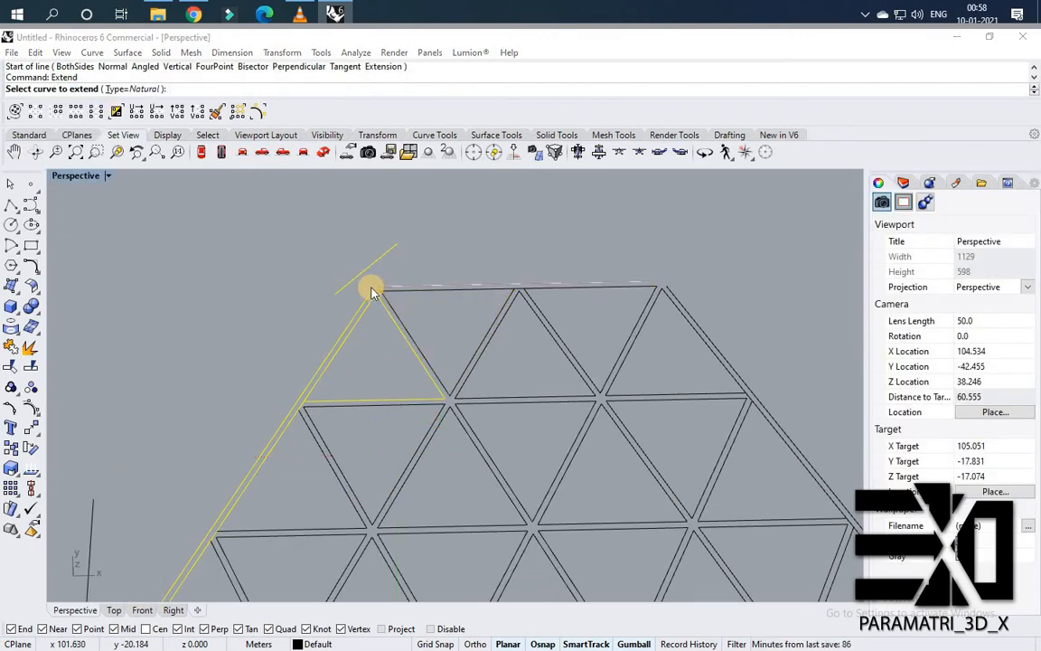
left_click(370, 293)
left_click(369, 292)
left_click(371, 291)
left_click(394, 249)
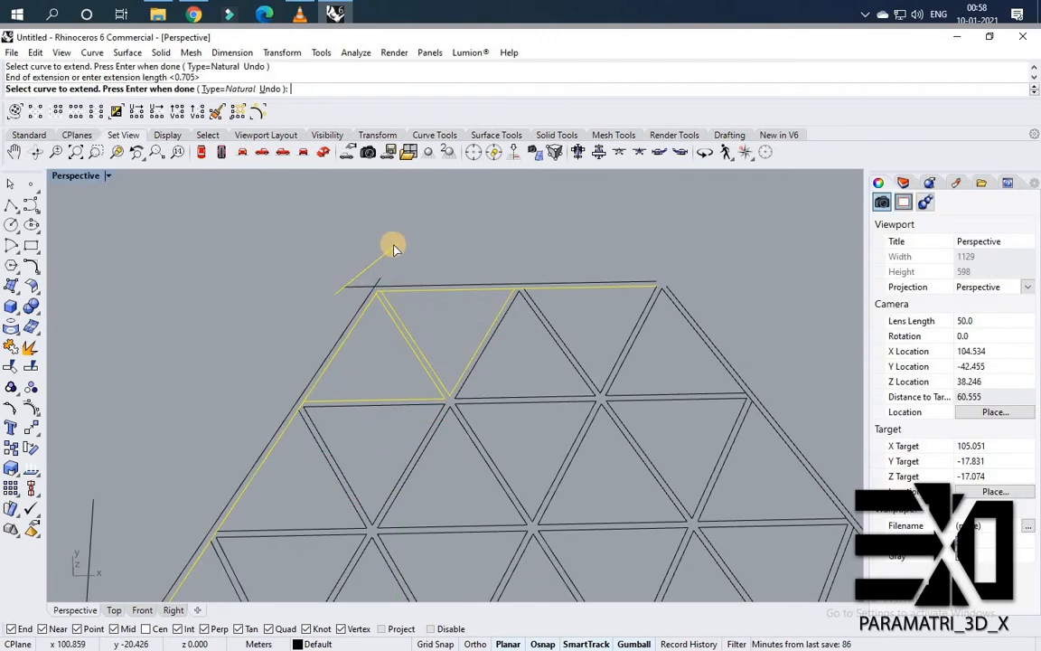
key("Return")
Trim the overshooting boundary line ends where they cross at the upper-left corner.
scroll(388, 280, "down", 3)
scroll(379, 297, "up", 5)
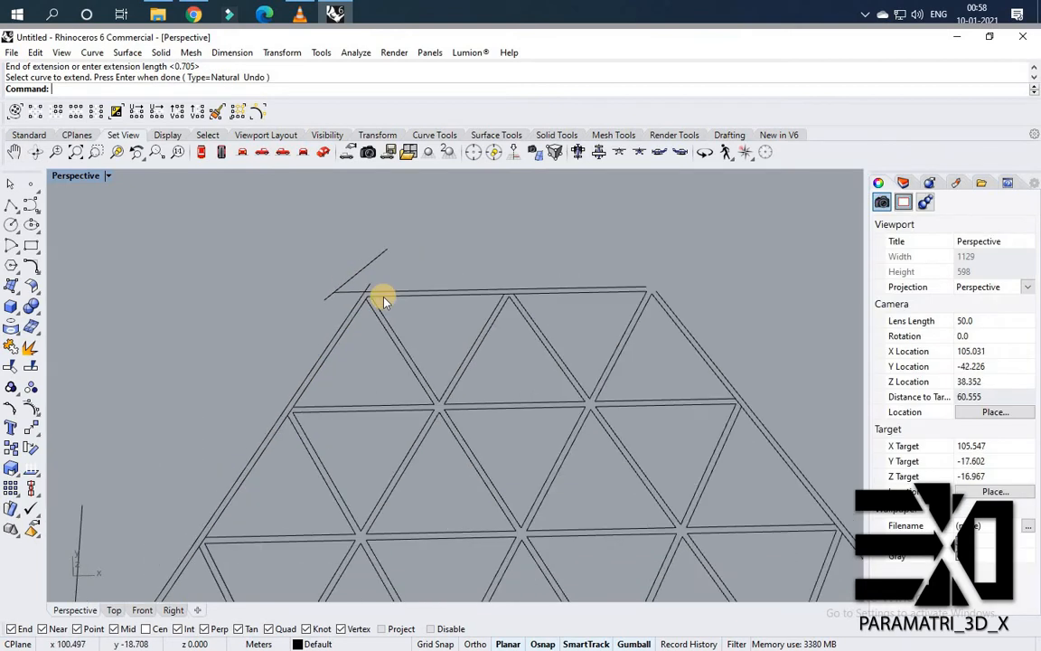
left_click_drag(410, 314, 353, 258)
key("Escape")
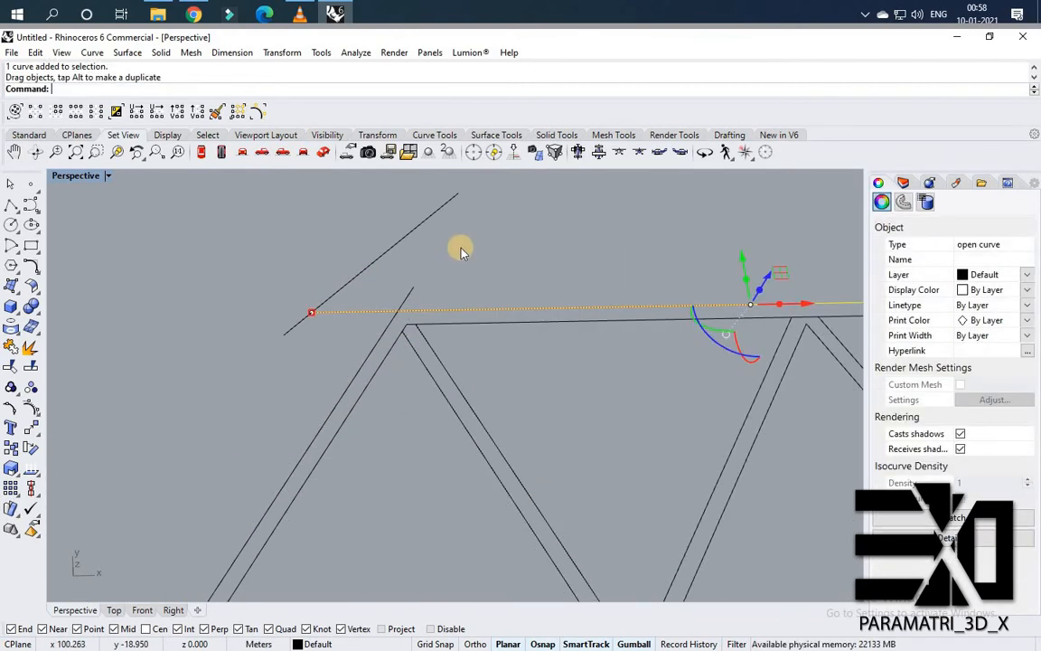
left_click(236, 334)
left_click_drag(255, 319, 257, 318)
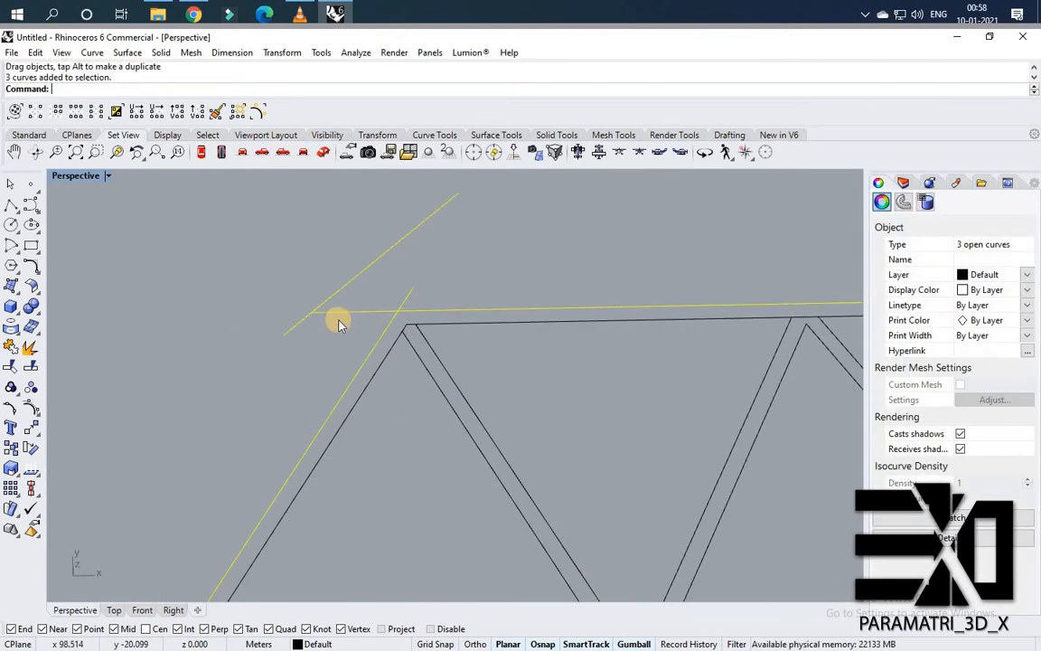
type("trim")
key("Return")
left_click(363, 314)
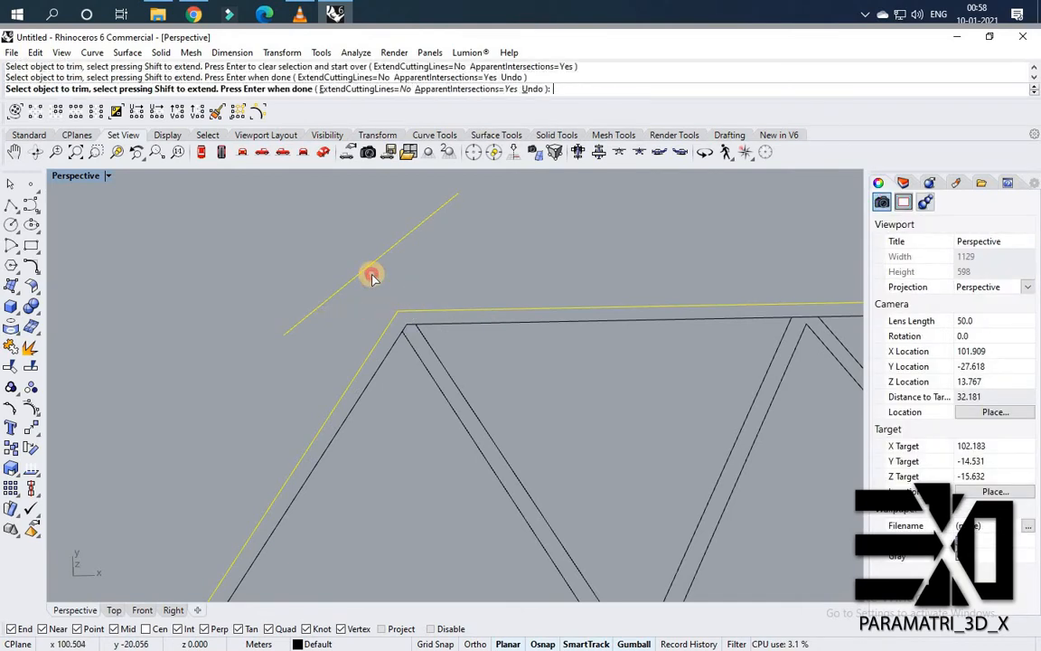
key("Return")
Delete the short boundary line at the upper-left corner.
left_click_drag(315, 233, 314, 241)
scroll(316, 244, "down", 7)
key("Delete")
scroll(364, 265, "down", 5)
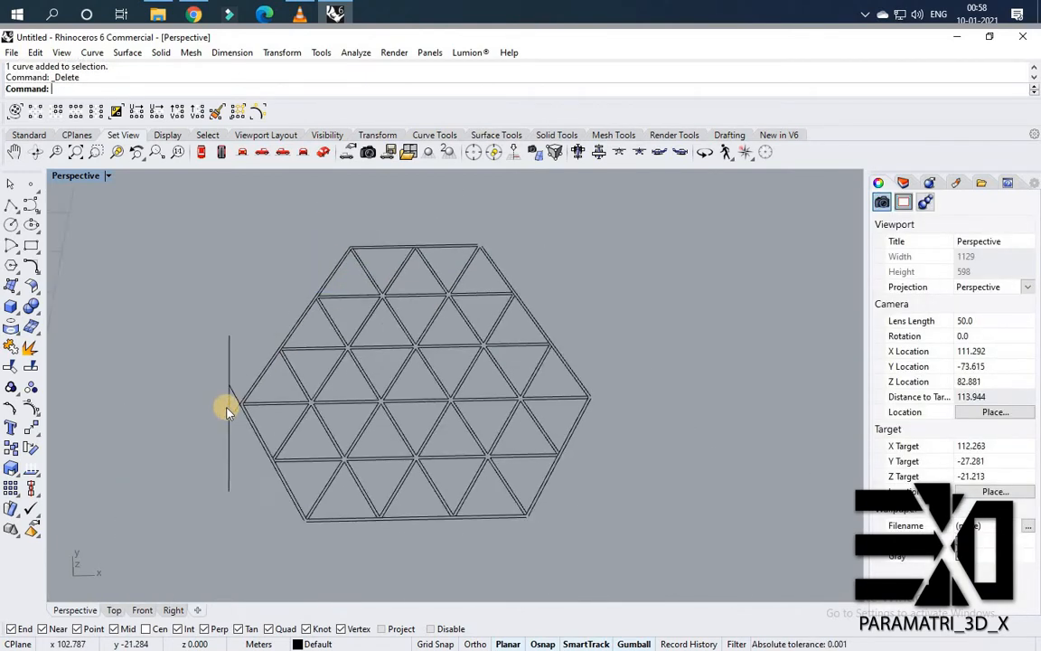
Trim the left corner's boundary lines at the vertical line, then delete the vertical line.
scroll(228, 411, "up", 6)
left_click_drag(259, 409, 228, 350)
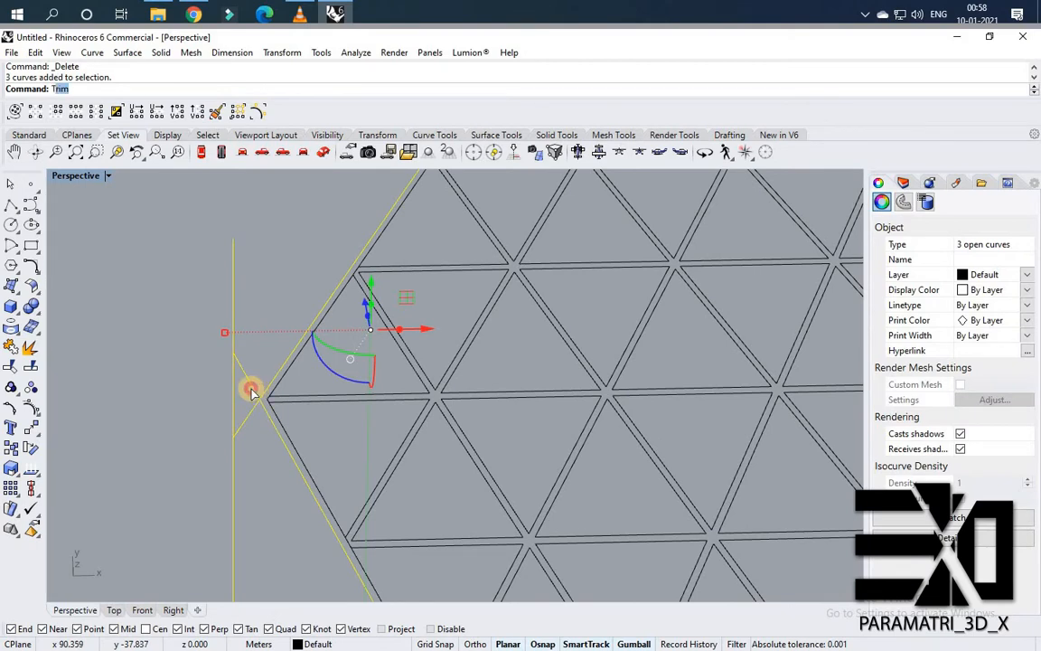
right_click(252, 390)
left_click(249, 380)
left_click(244, 423)
right_click(244, 424)
left_click_drag(246, 424, 190, 399)
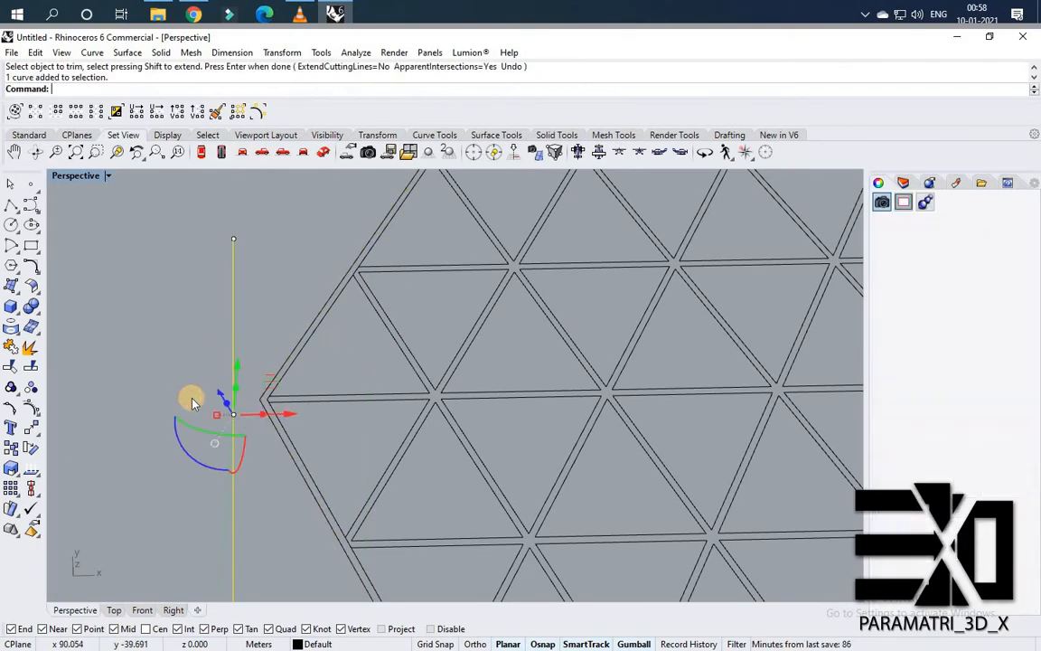
key("Delete")
Trim the overlapping line ends inside the hexagon's left corner.
scroll(307, 430, "up", 4)
left_click_drag(301, 427, 212, 328)
right_click(248, 393)
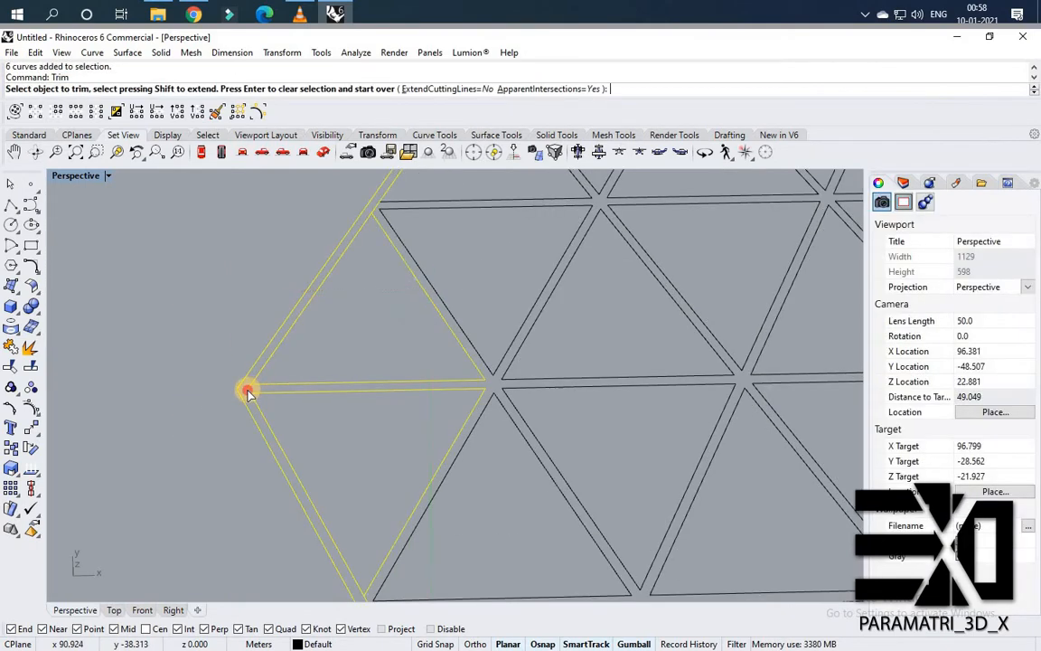
scroll(247, 391, "up", 4)
left_click(248, 389)
left_click(249, 381)
right_click(195, 349)
scroll(195, 349, "down", 10)
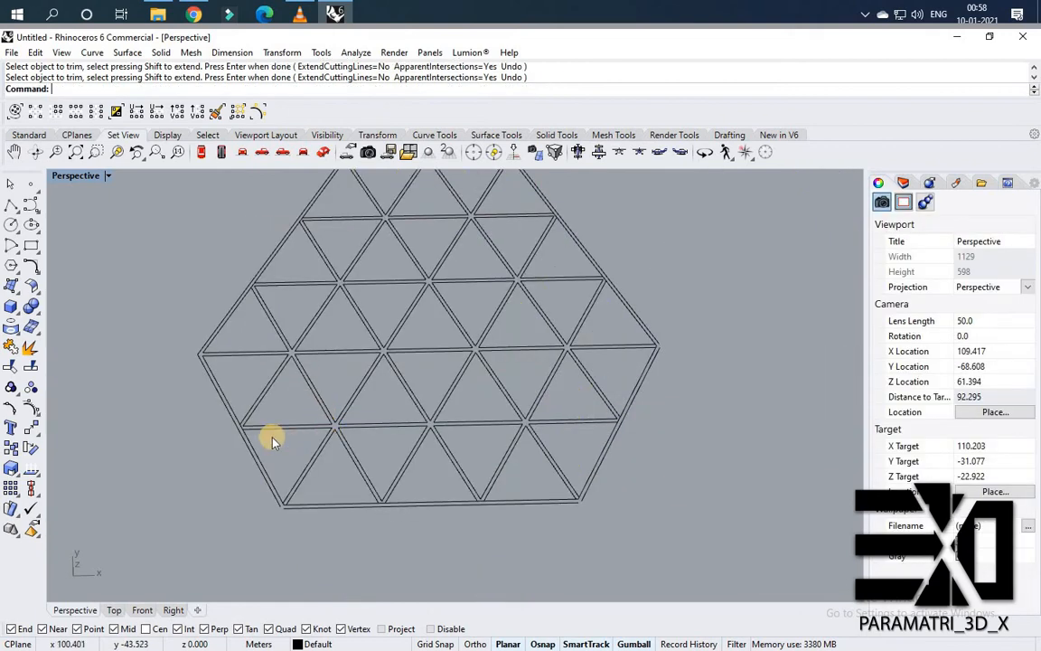
Trim the crossing line ends at the hexagon's lower-left corner.
scroll(272, 439, "up", 10)
left_click_drag(272, 439, 89, 321)
type("Trim")
key("Return")
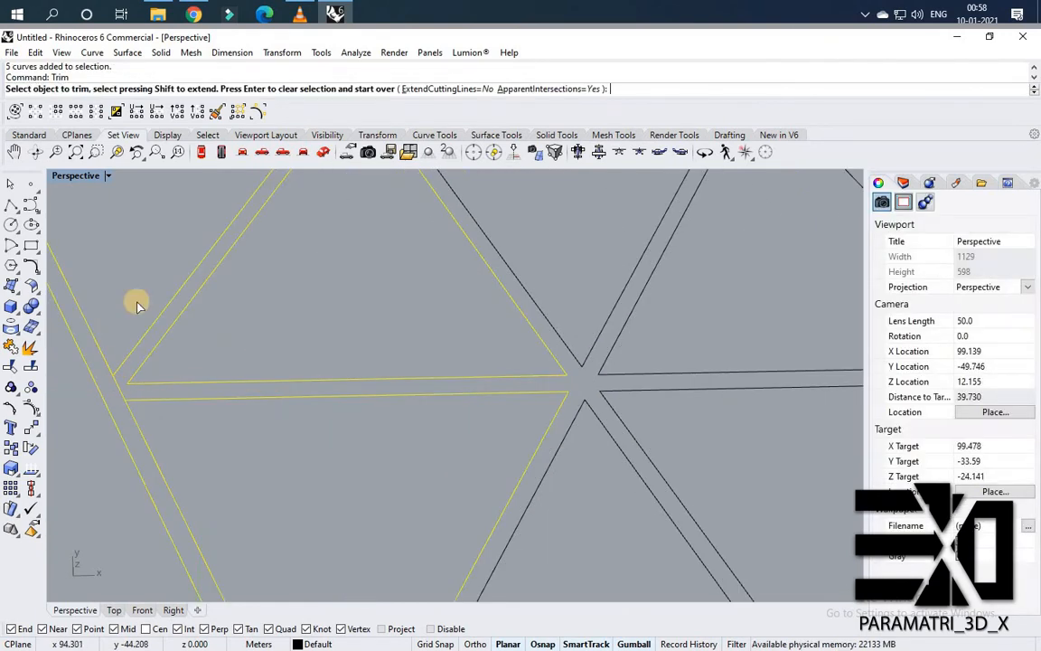
left_click(121, 388)
scroll(203, 400, "down", 10)
right_click(182, 435)
scroll(184, 432, "up", 12)
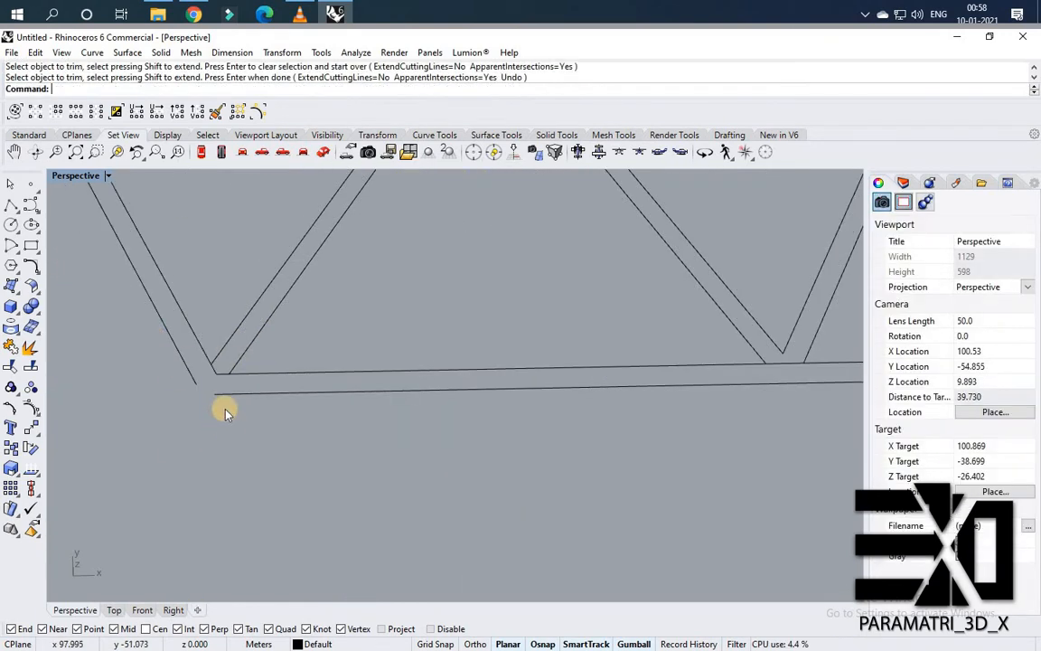
left_click_drag(237, 414, 180, 351)
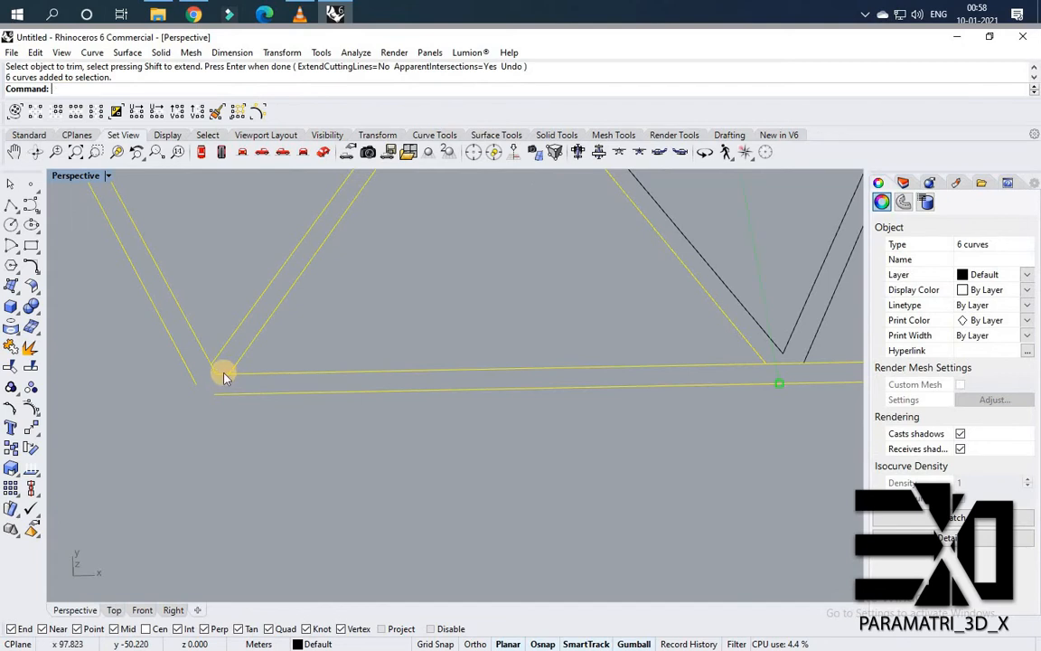
left_click(217, 378)
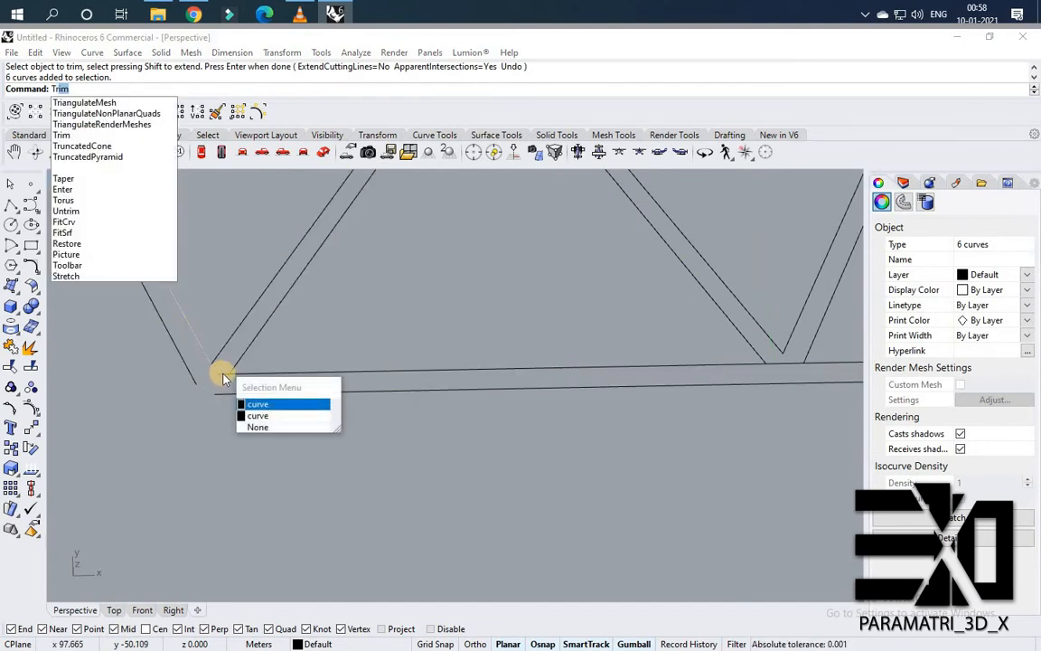
key("Escape")
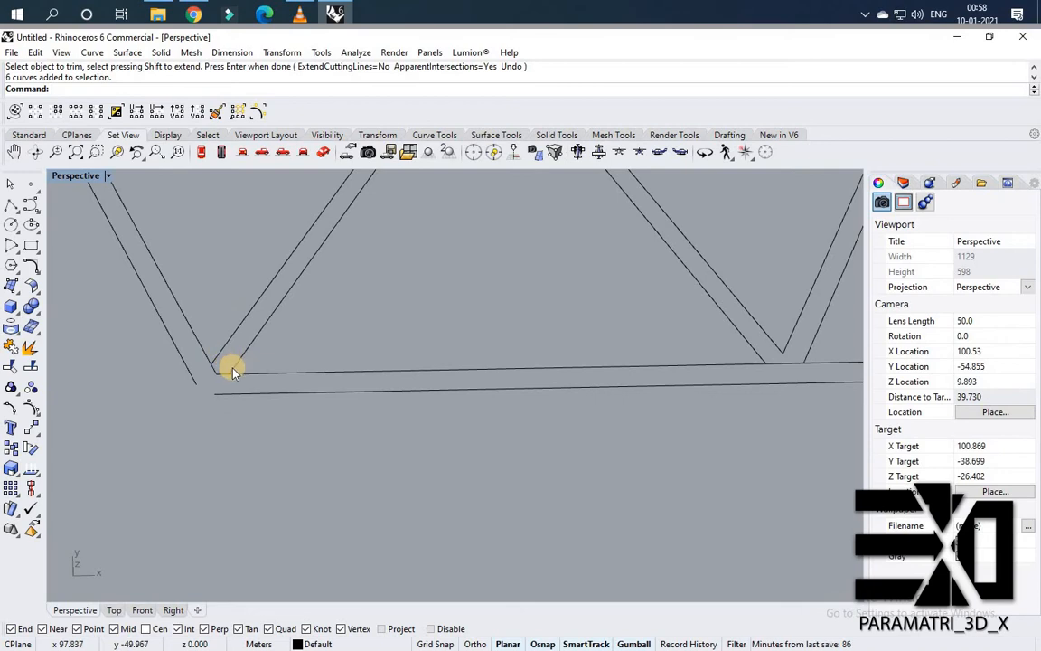
Delete the two leftover stub segments at the lower-left corner.
scroll(226, 395, "up", 4)
scroll(216, 425, "down", 2)
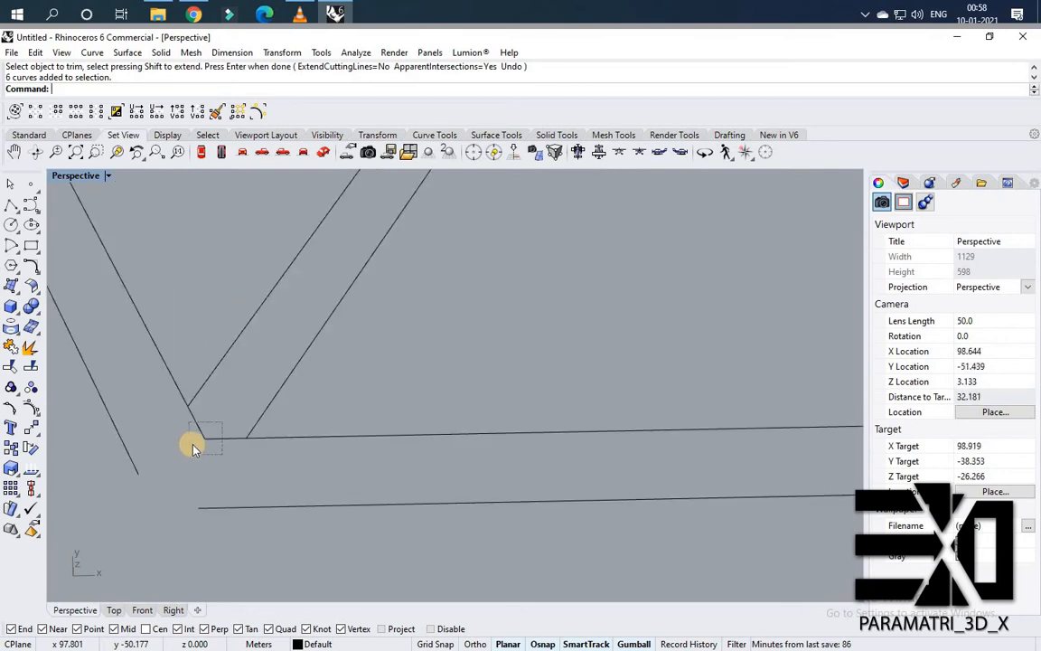
left_click_drag(192, 447, 189, 451)
key("Delete")
Delete a leftover duplicate line near the hexagon's upper edge.
scroll(172, 325, "down", 5)
scroll(144, 326, "down", 4)
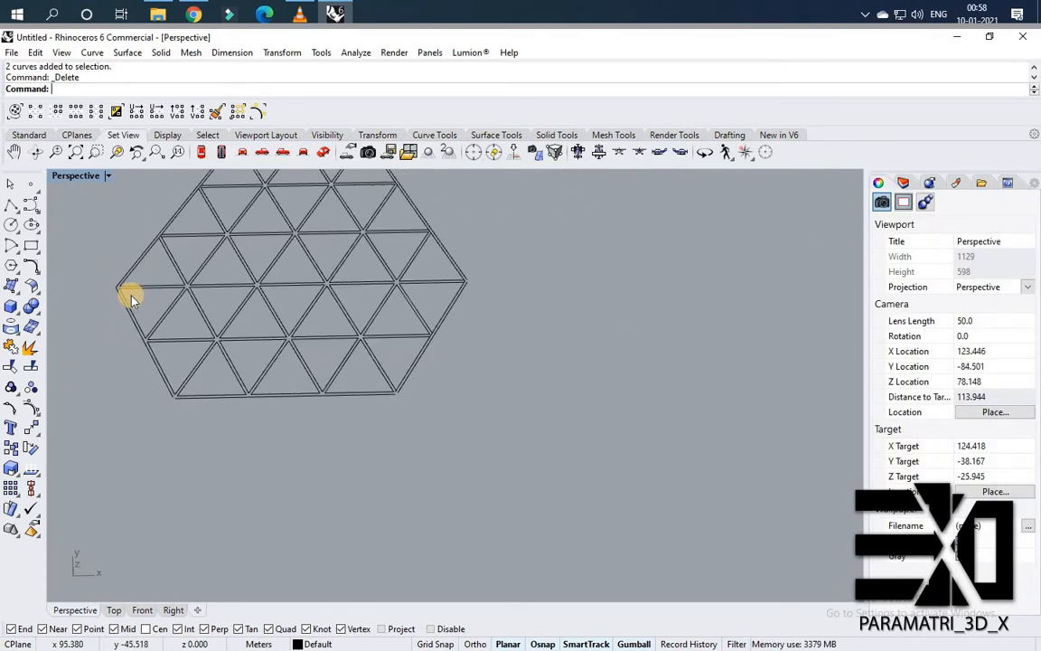
scroll(125, 312, "up", 4)
scroll(167, 291, "up", 1)
scroll(186, 294, "down", 3)
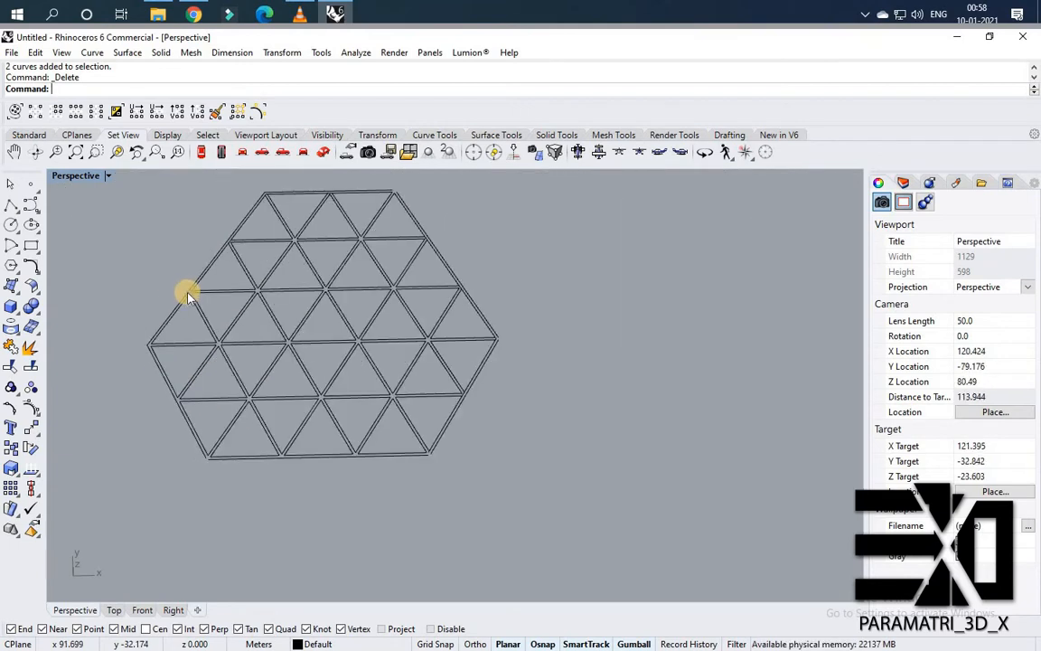
scroll(281, 293, "up", 6)
left_click(294, 277)
key("Delete")
scroll(282, 250, "down", 12)
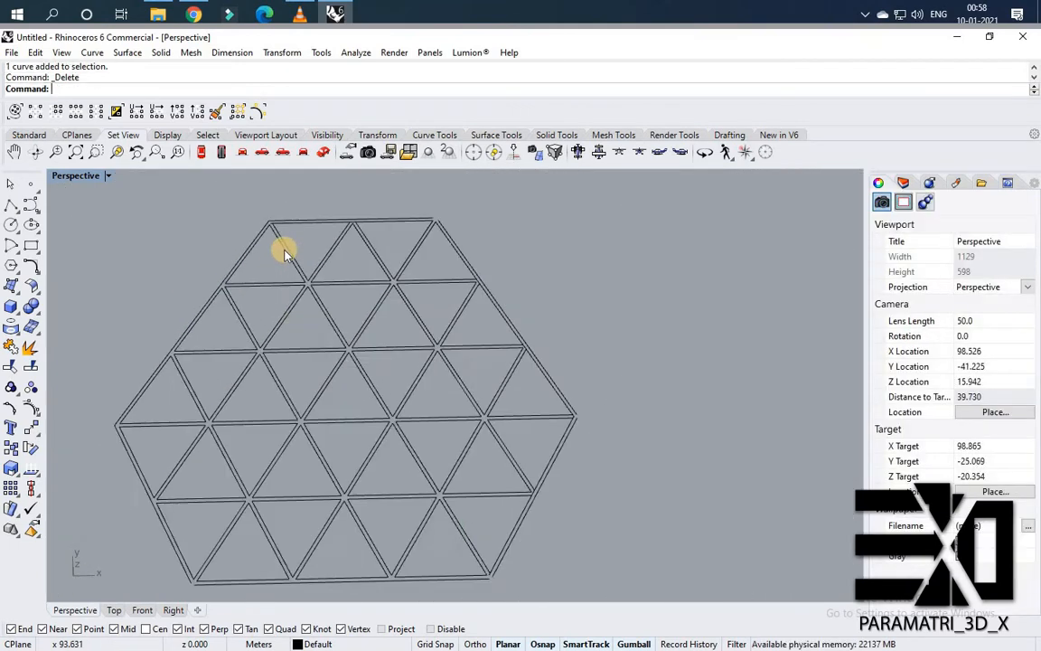
Delete the overlong line running past the hexagon's lower-right side.
scroll(362, 260, "up", 8)
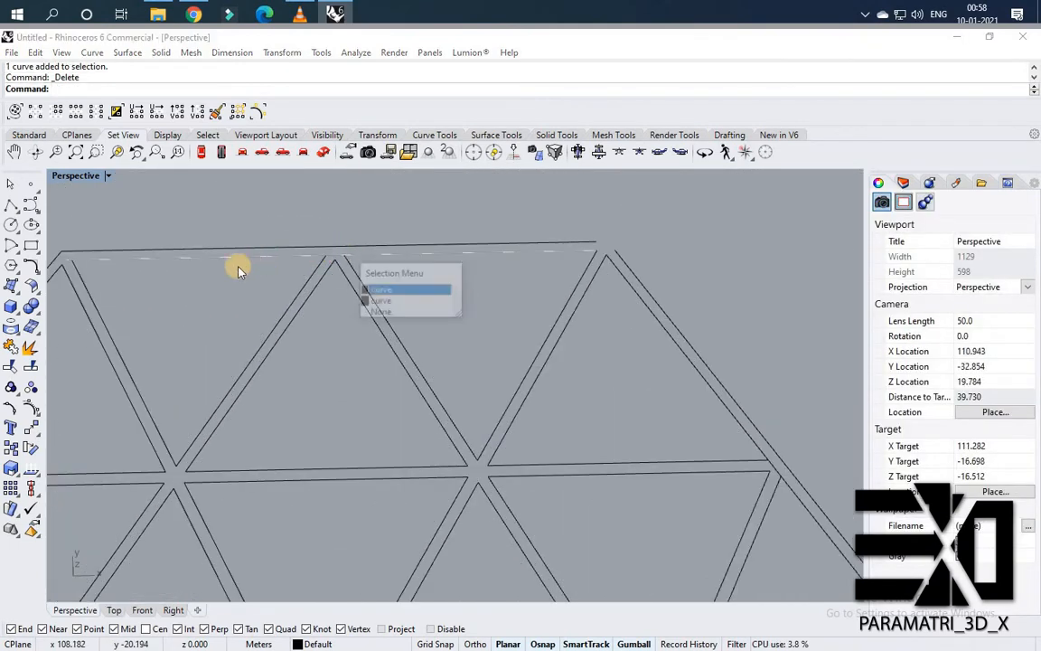
scroll(272, 263, "down", 4)
scroll(353, 379, "down", 2)
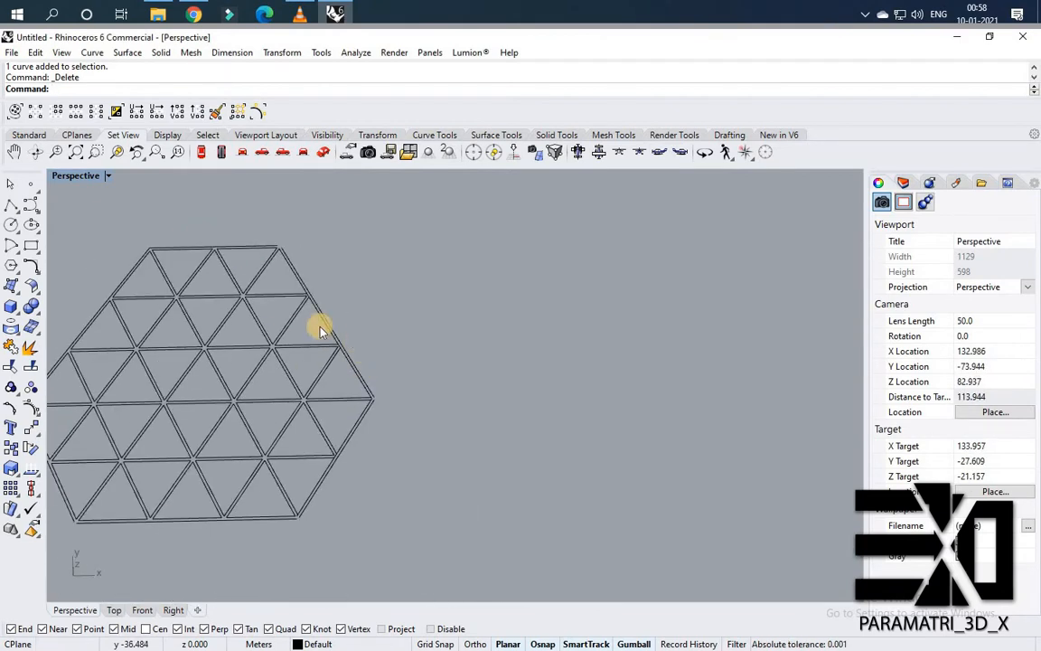
scroll(307, 307, "up", 8)
scroll(339, 425, "down", 6)
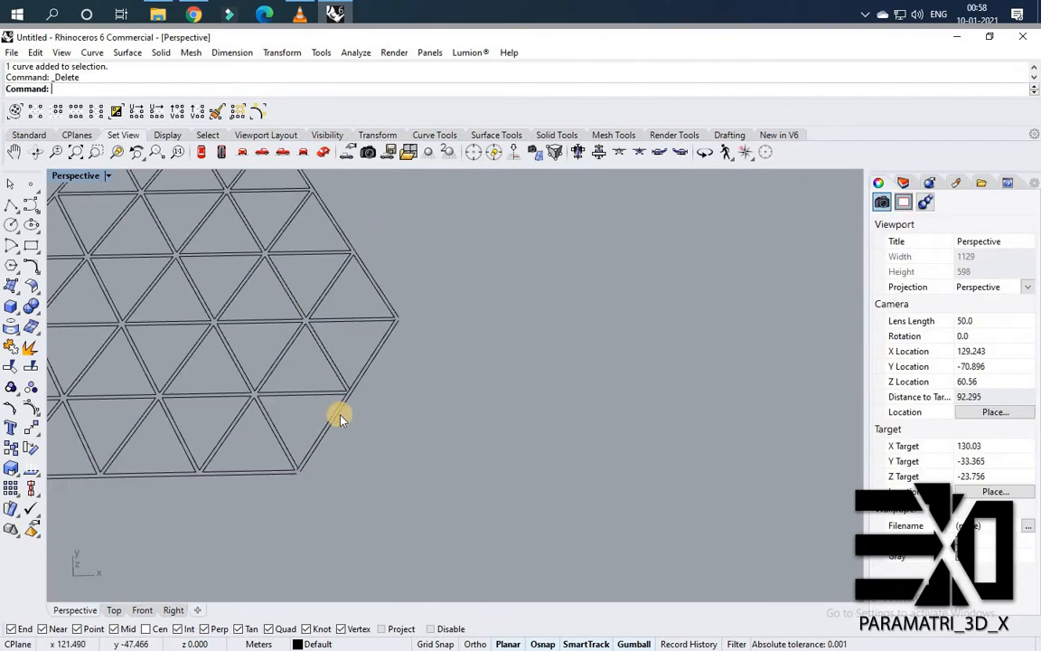
scroll(361, 349, "up", 6)
left_click(380, 347)
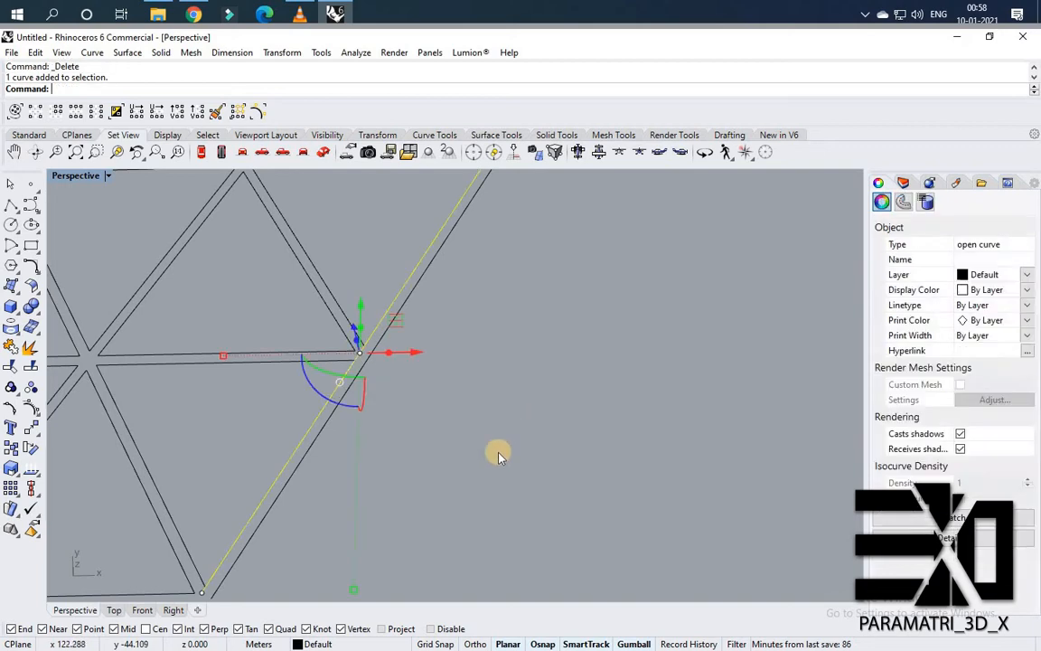
key("Delete")
Draw a line to the lower right of the hexagon, roughly parallel to its lower-right side.
scroll(447, 467, "down", 6)
scroll(504, 469, "up", 4)
scroll(507, 471, "down", 10)
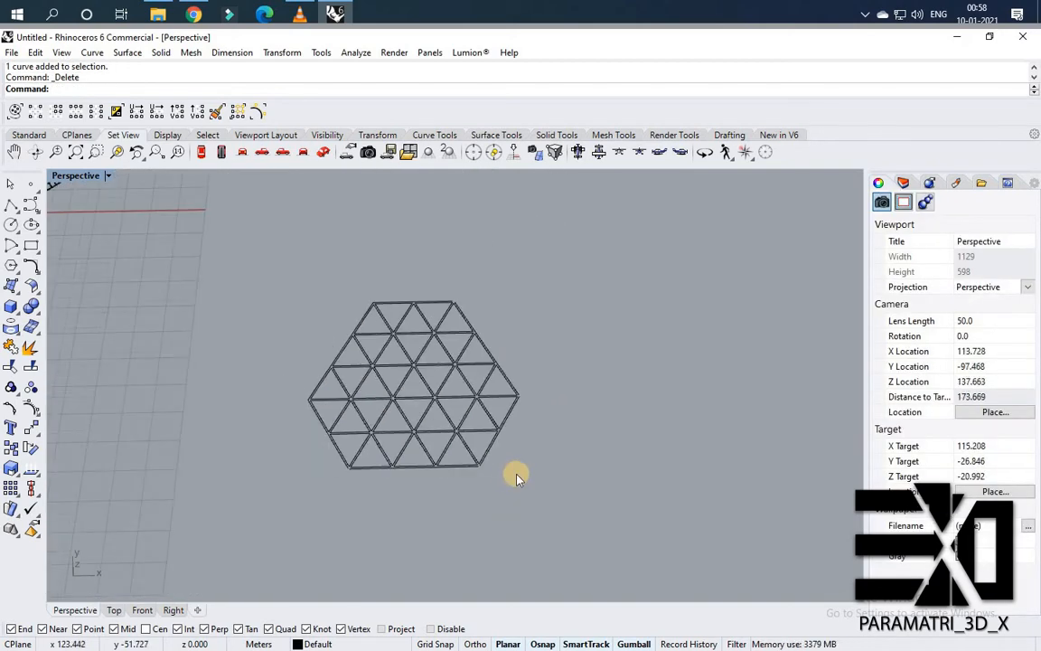
scroll(517, 474, "up", 3)
type("line")
key("Return")
left_click(537, 533)
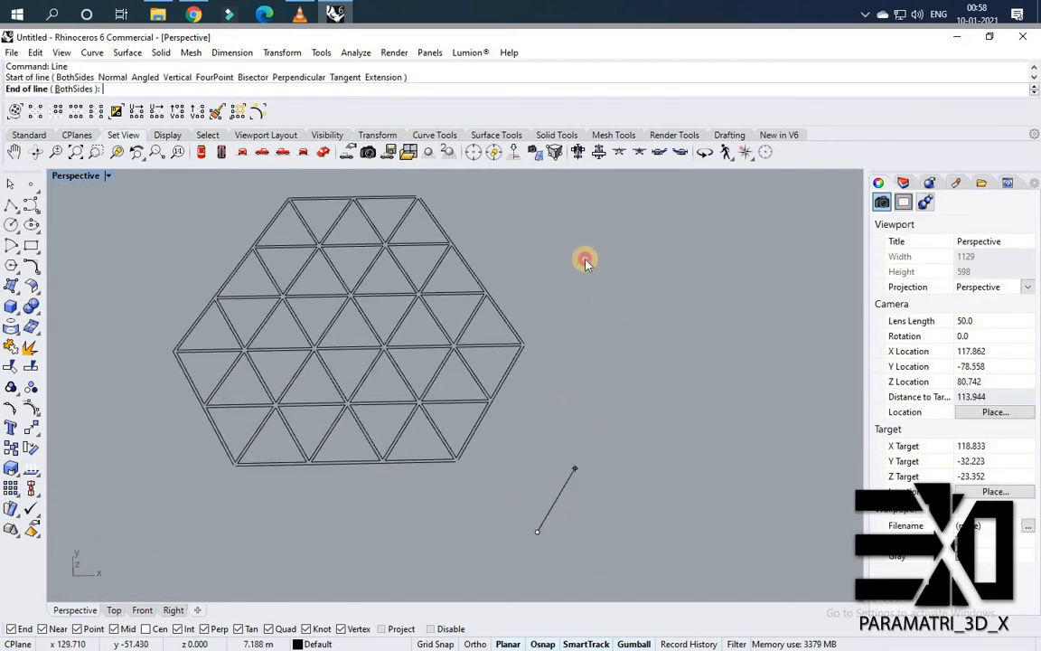
left_click(620, 328)
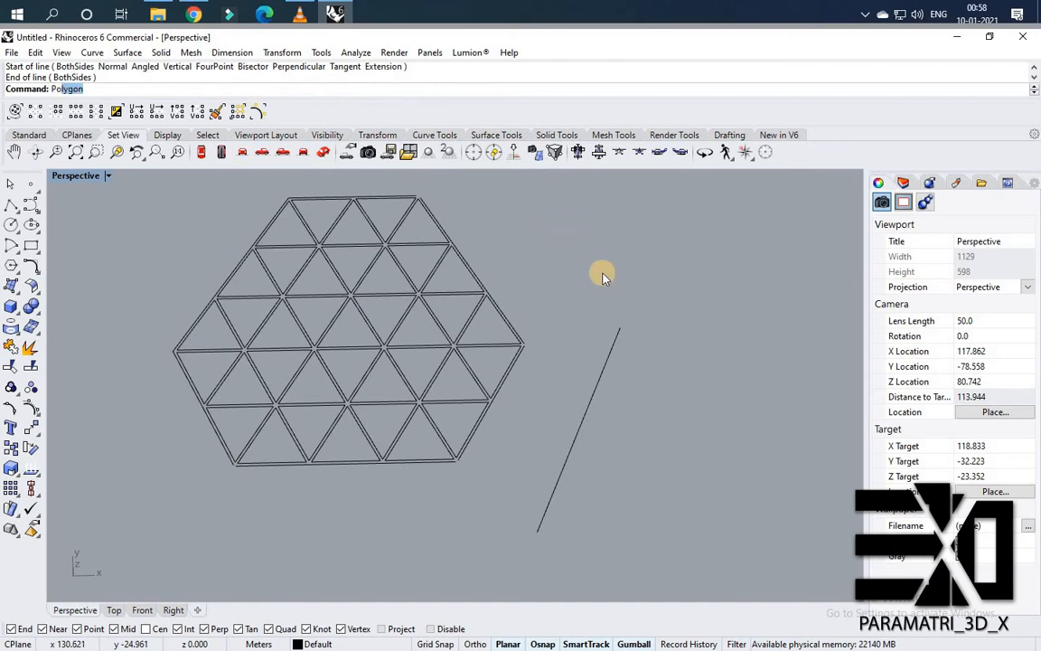
left_click(10, 205)
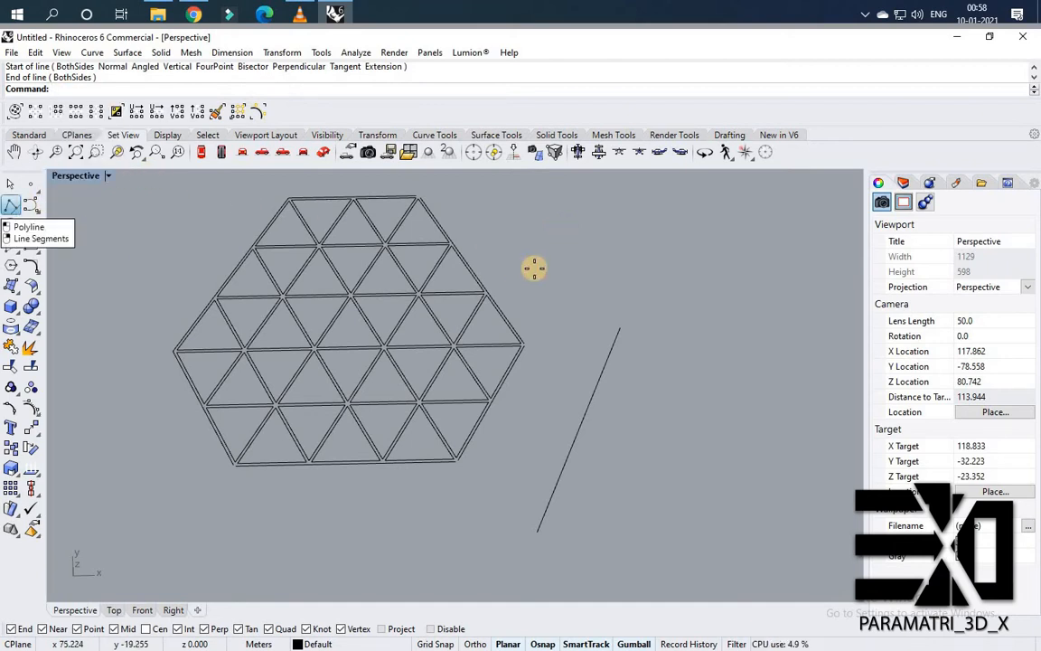
left_click(590, 281)
scroll(510, 216, "down", 3)
left_click(496, 187)
left_click(409, 184)
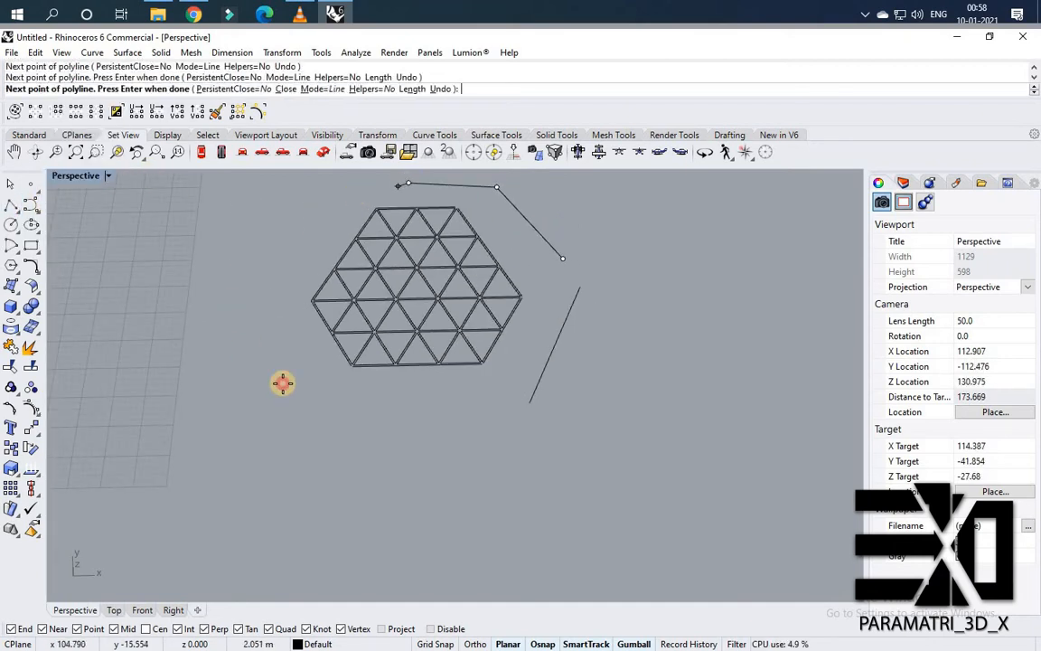
left_click(241, 262)
left_click(363, 436)
left_click(509, 470)
key("Escape")
Draw an open polyline framing the hexagon around its upper, left and lower sides.
scroll(566, 364, "up", 6)
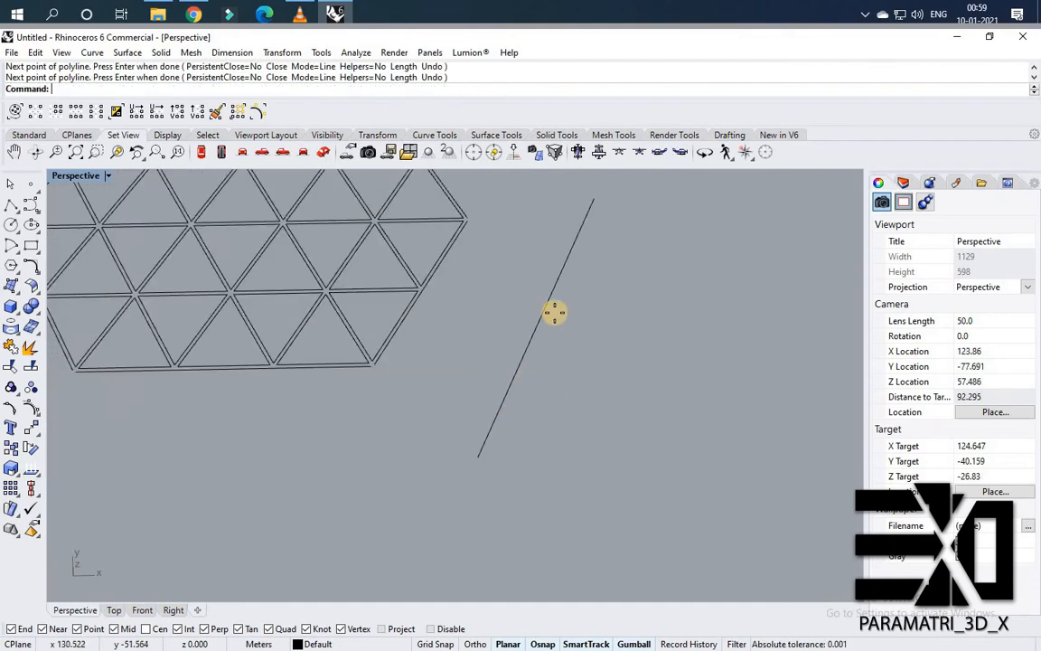
scroll(544, 376, "down", 6)
right_click(546, 366)
left_click(556, 293)
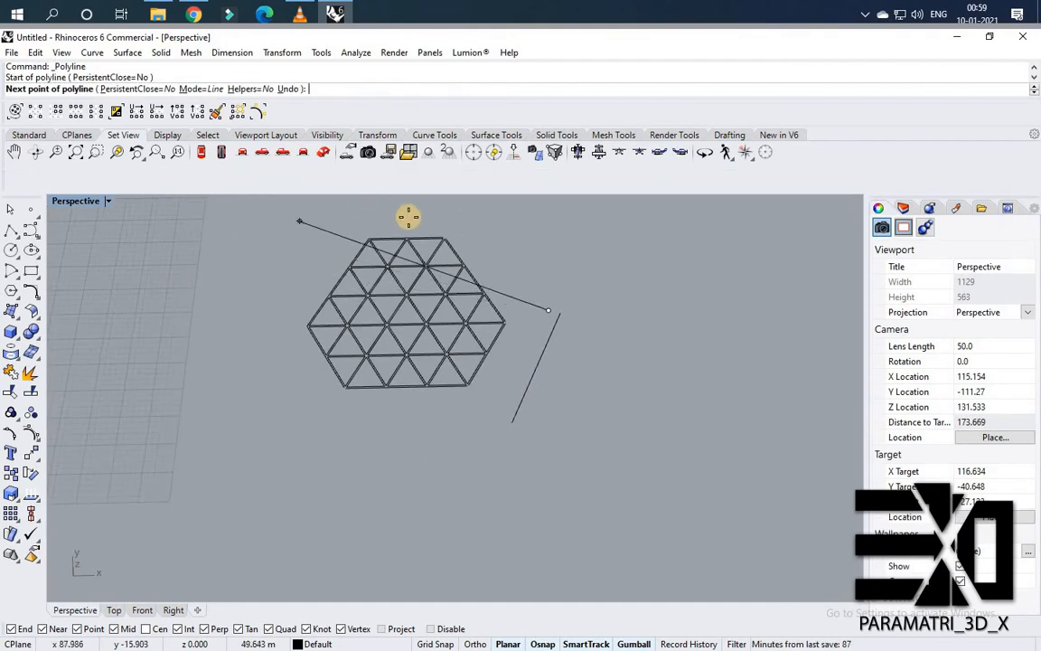
left_click(479, 209)
left_click(280, 220)
left_click(207, 394)
left_click(388, 495)
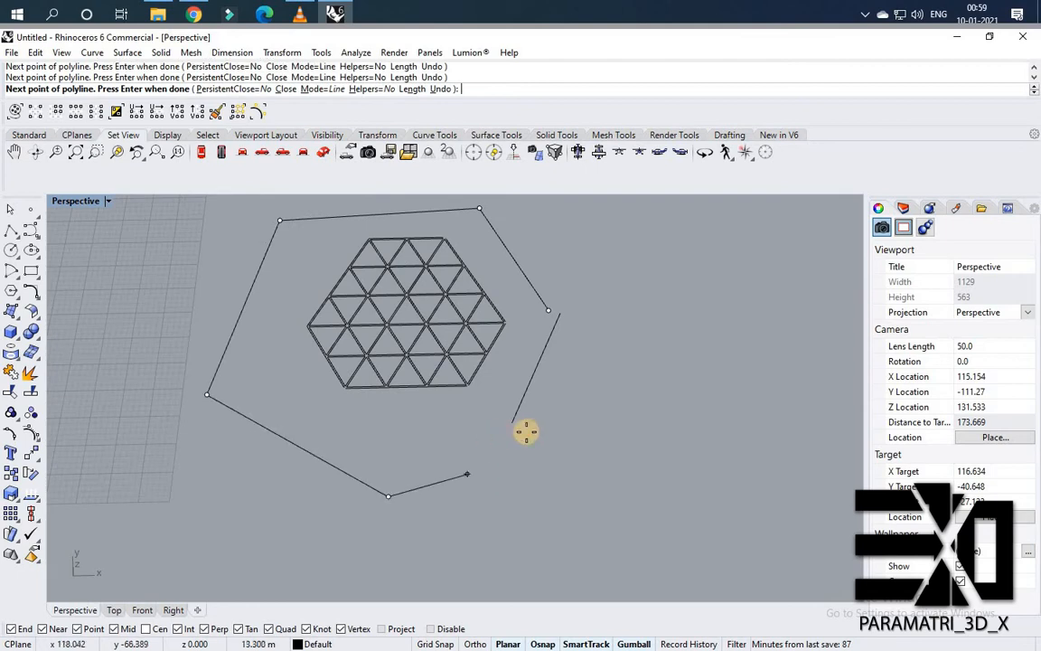
left_click(532, 432)
right_click(533, 433)
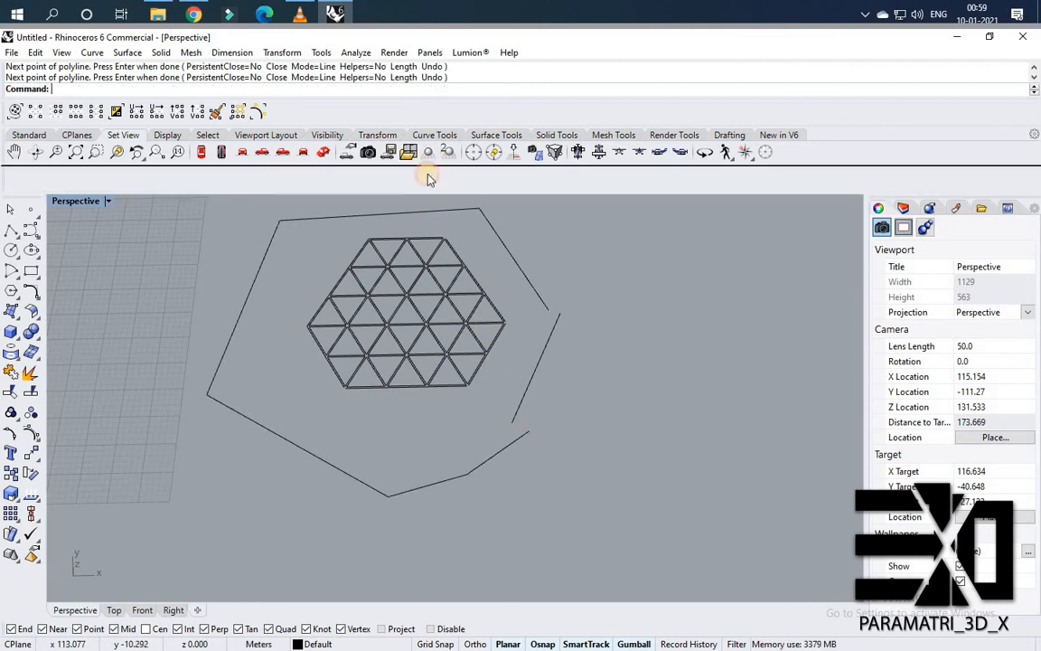
Extend the hexagon's top edge line beyond its upper-right corner.
scroll(512, 345, "up", 3)
scroll(444, 267, "down", 1)
scroll(420, 284, "up", 4)
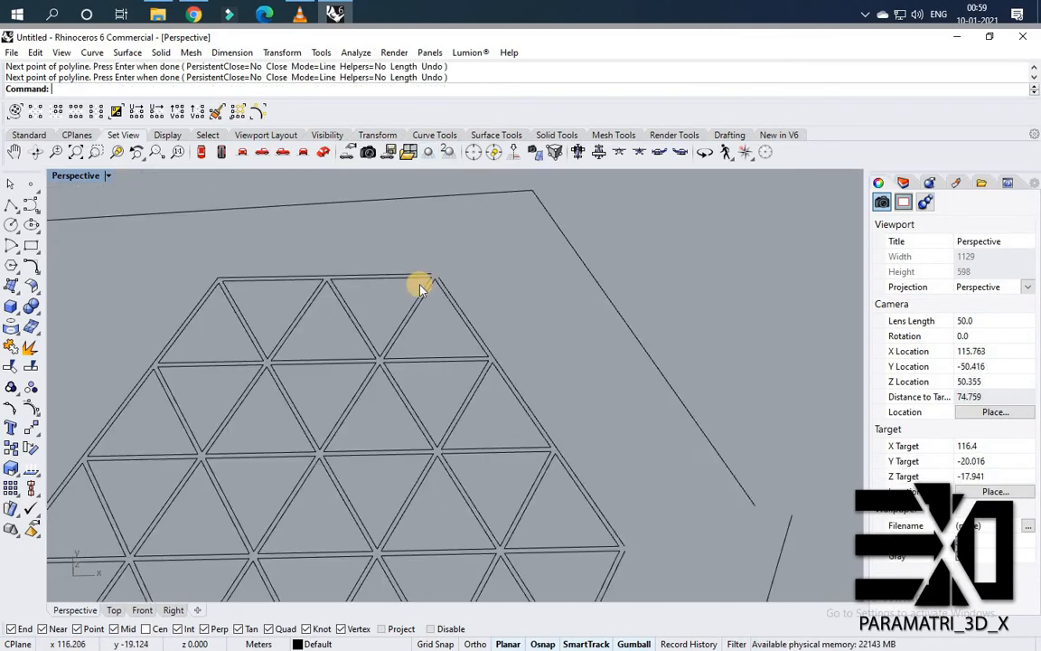
type("ExtrudeCrv")
left_click_drag(481, 265, 346, 321)
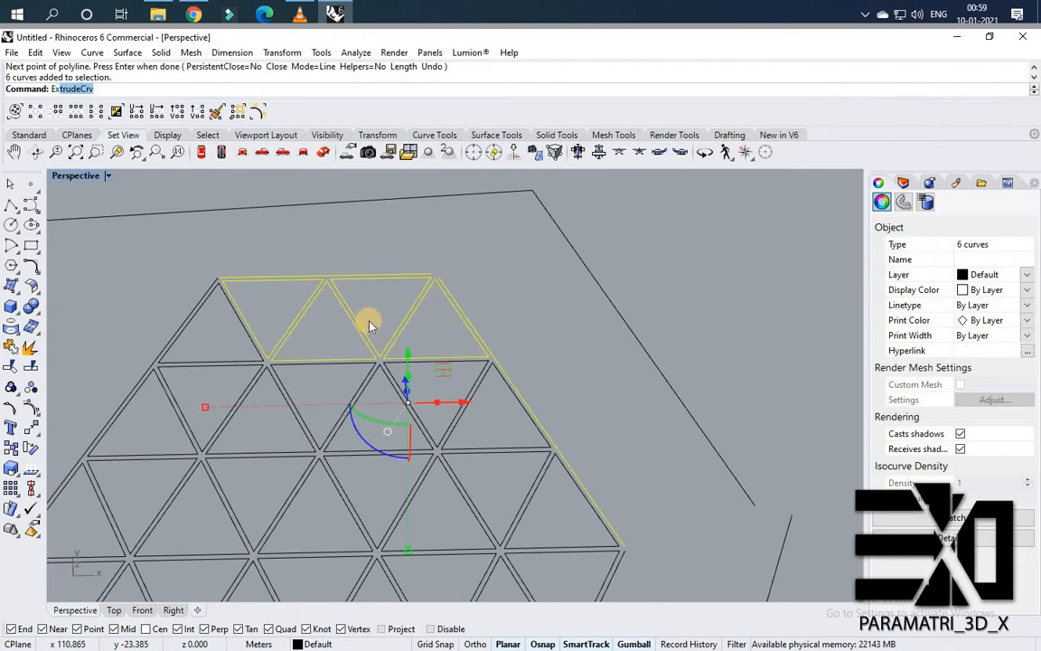
key("Return")
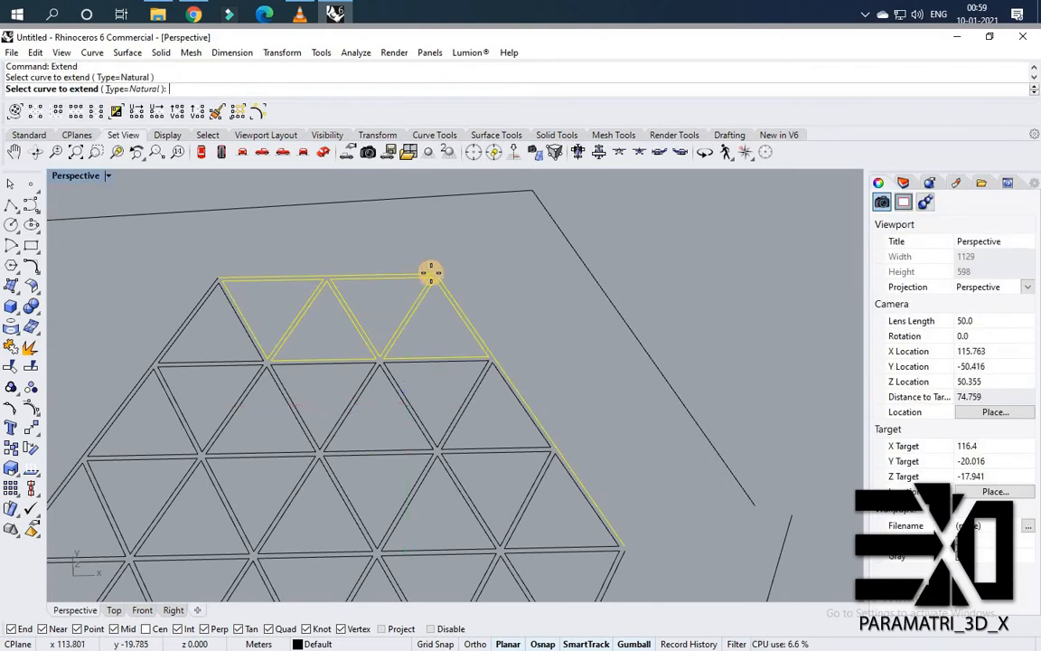
left_click(434, 273)
left_click(640, 247)
key("Return")
scroll(444, 284, "up", 2)
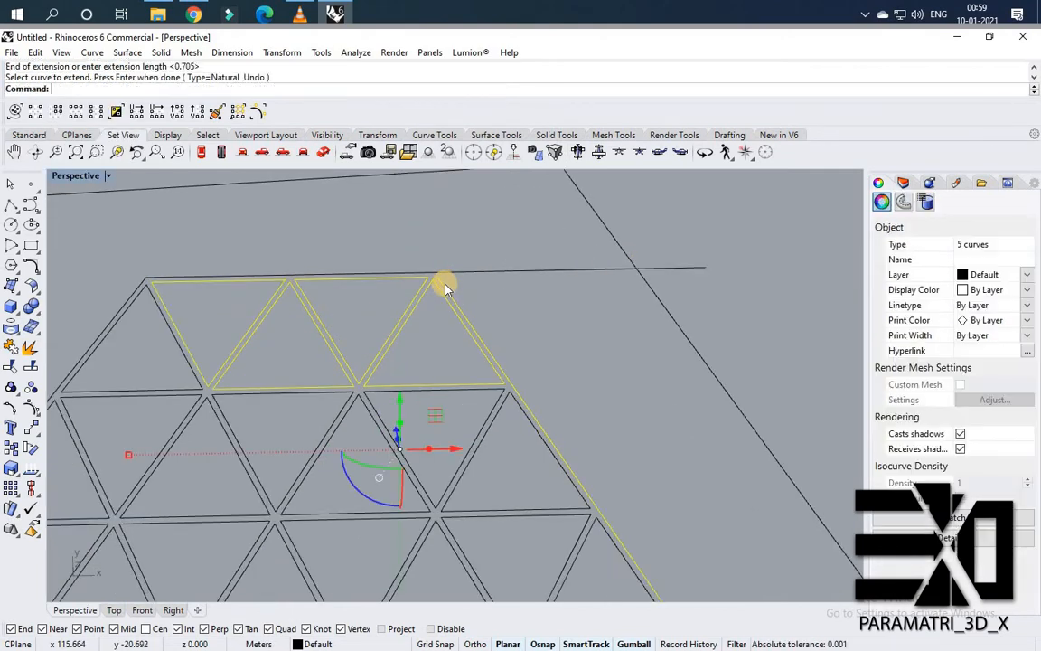
key("Escape")
Extend the hexagon's upper-right side line using all curves as boundaries.
scroll(465, 432, "down", 5)
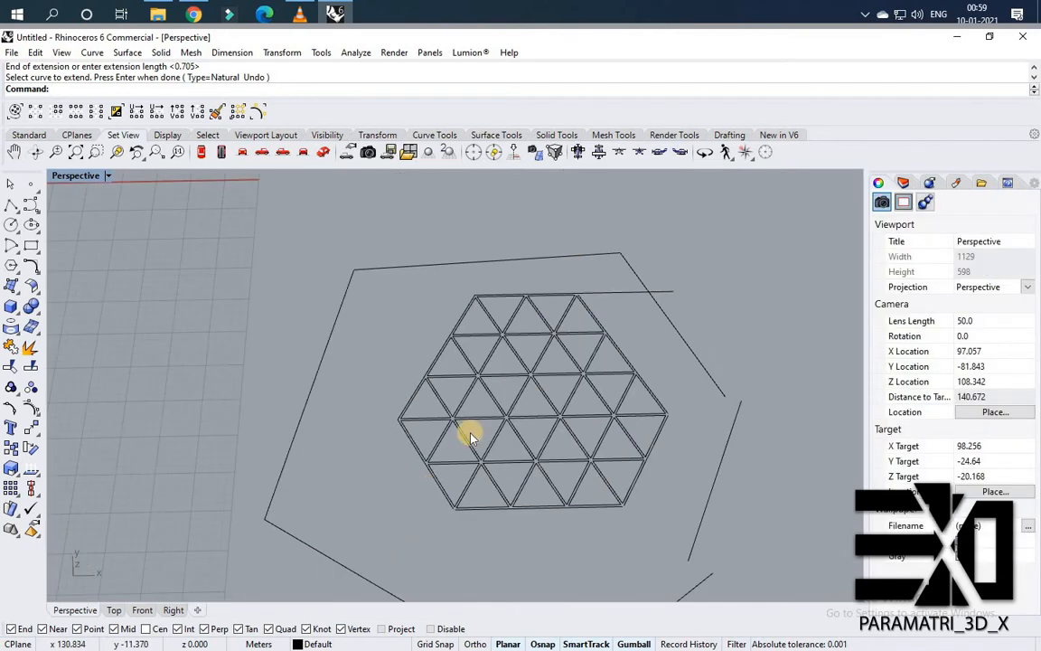
key("ctrl+a")
scroll(548, 297, "up", 3)
key("Return")
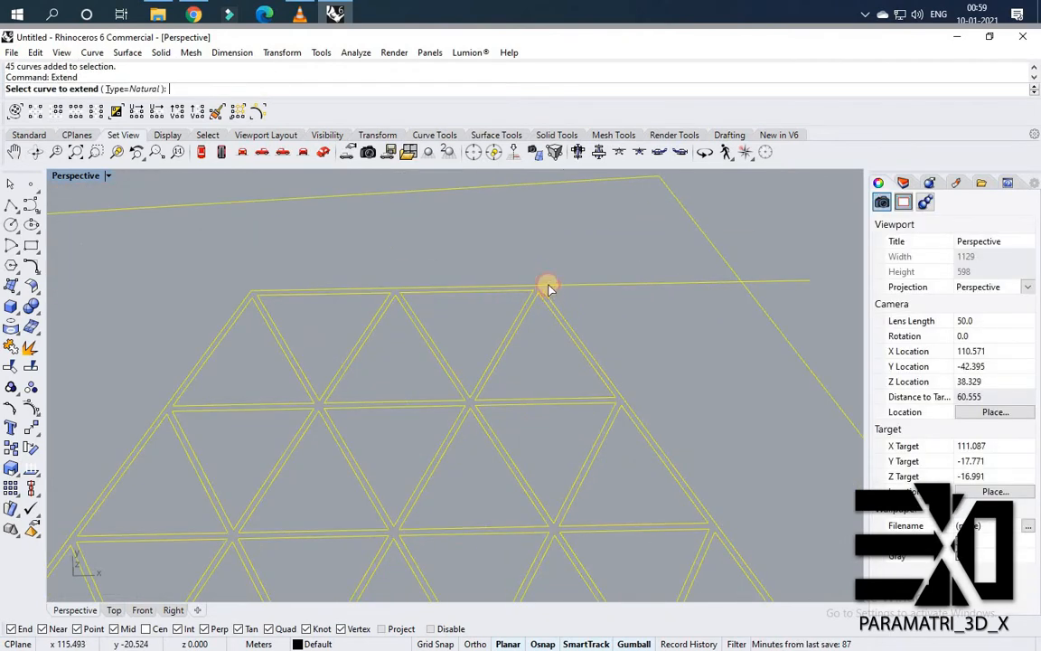
scroll(633, 380, "down", 3)
scroll(665, 430, "up", 1)
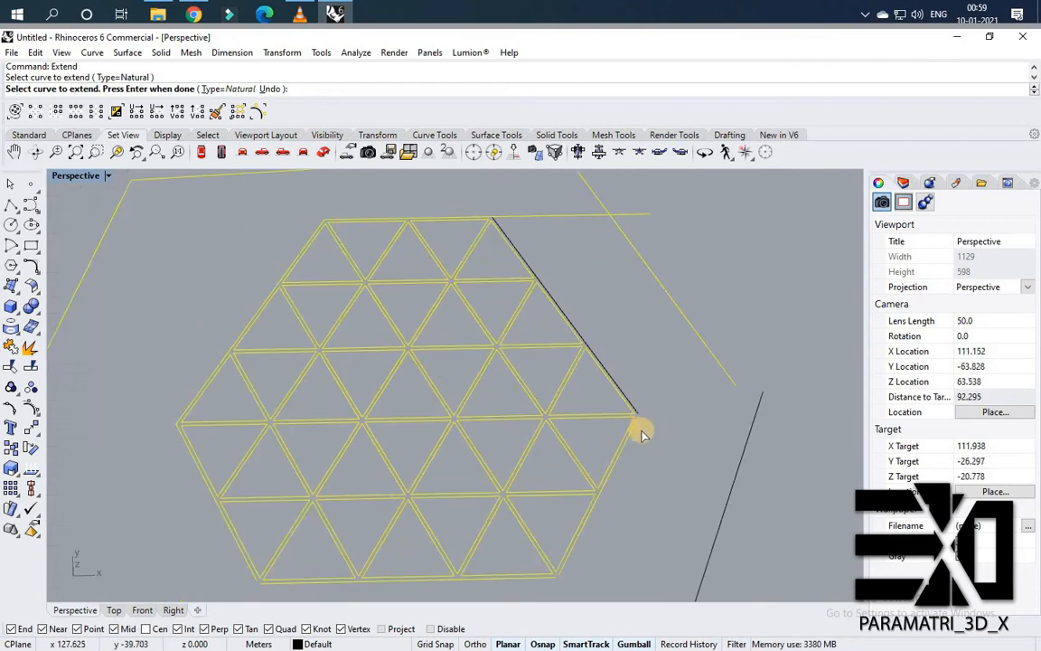
left_click(638, 418)
scroll(551, 474, "down", 2)
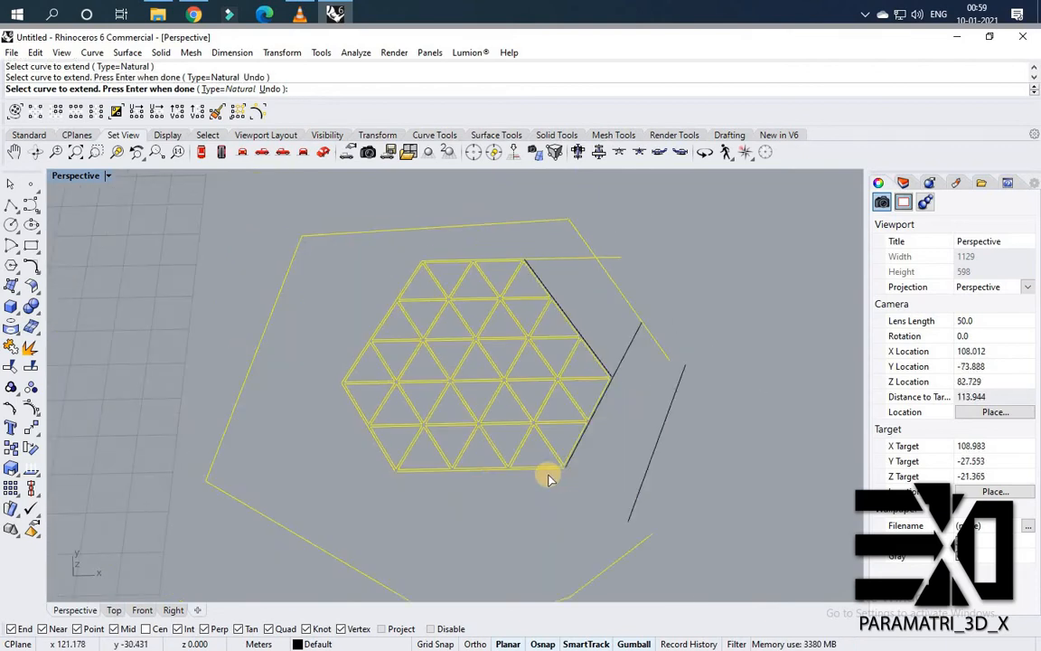
scroll(557, 465, "up", 2)
key("Return")
Extend the hexagon's bottom edge at both ends and its lower side lines, using all curves as boundaries.
scroll(632, 452, "down", 2)
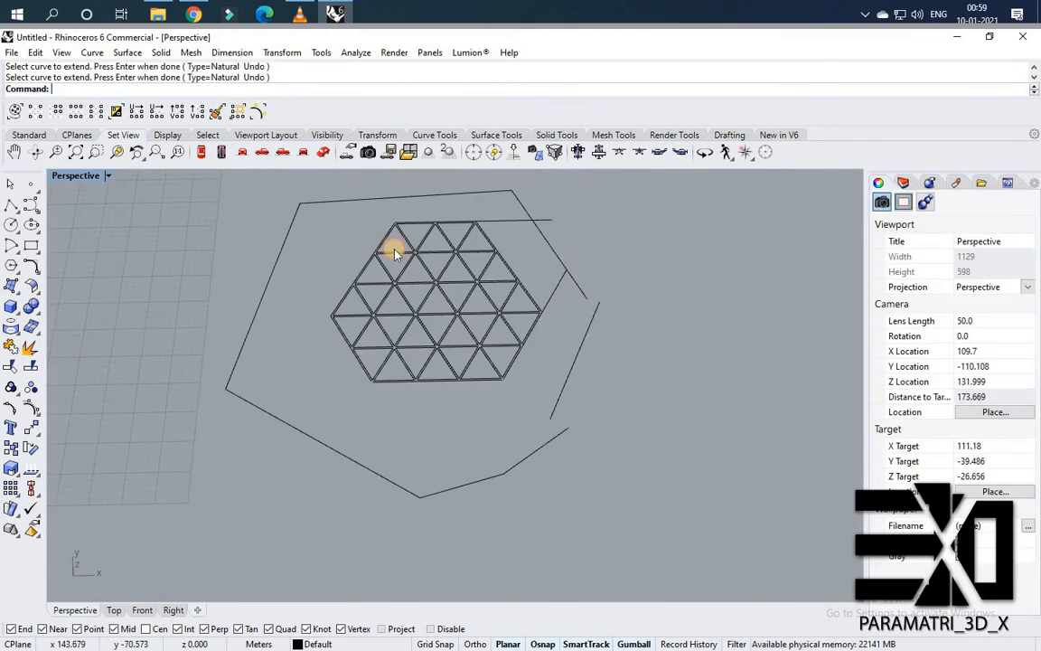
key("ctrl+a")
key("Return")
scroll(486, 395, "up", 4)
left_click(503, 404)
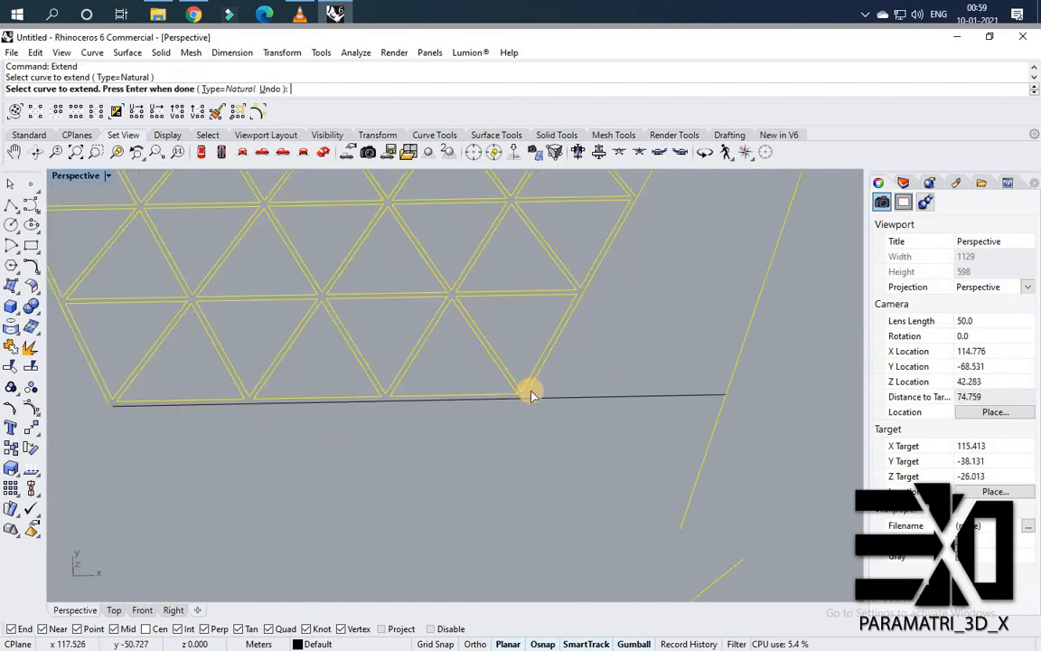
left_click(522, 399)
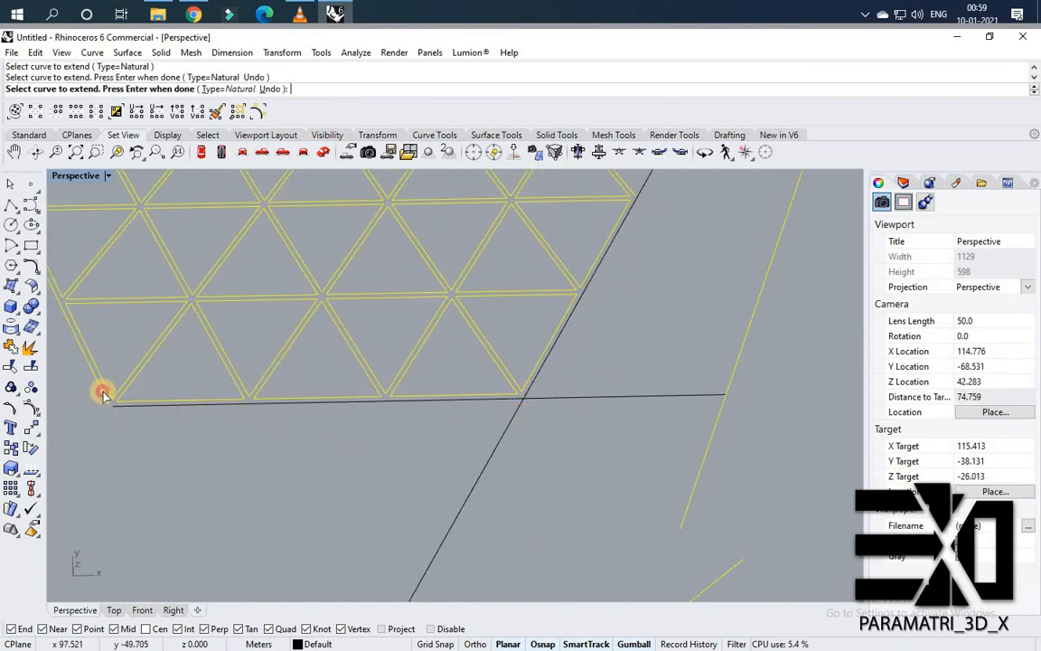
left_click(102, 394)
scroll(127, 390, "down", 2)
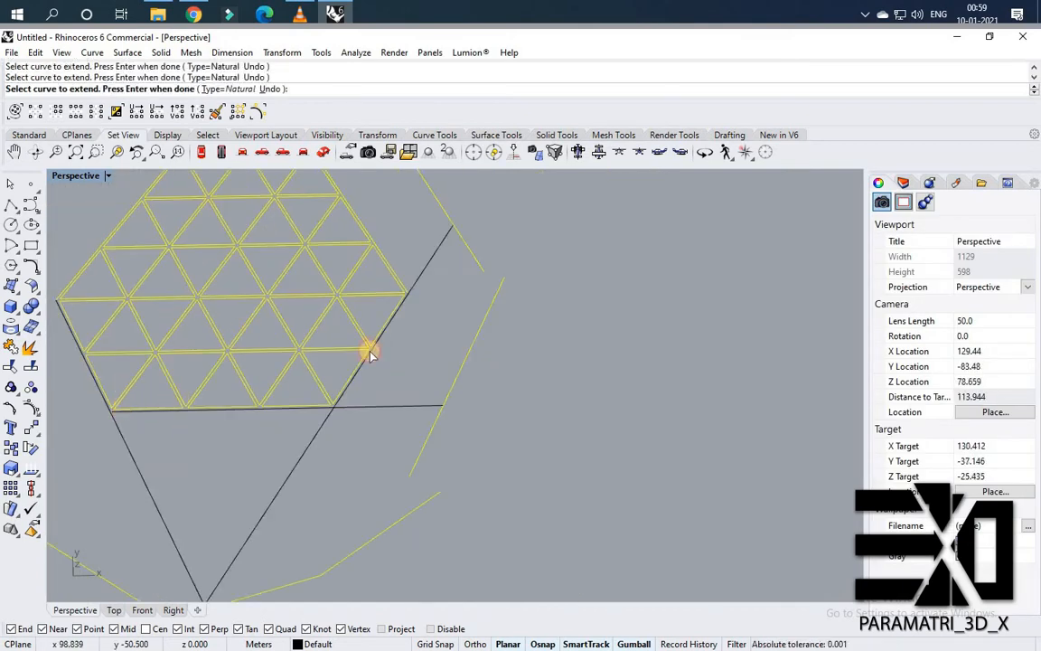
scroll(404, 291, "up", 3)
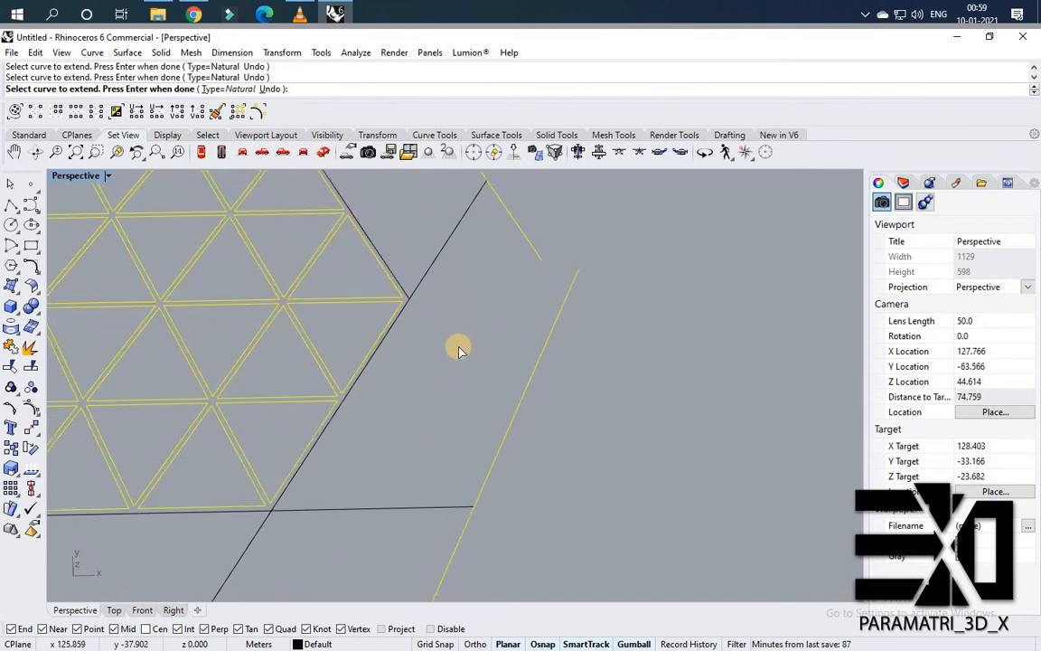
scroll(456, 343, "down", 4)
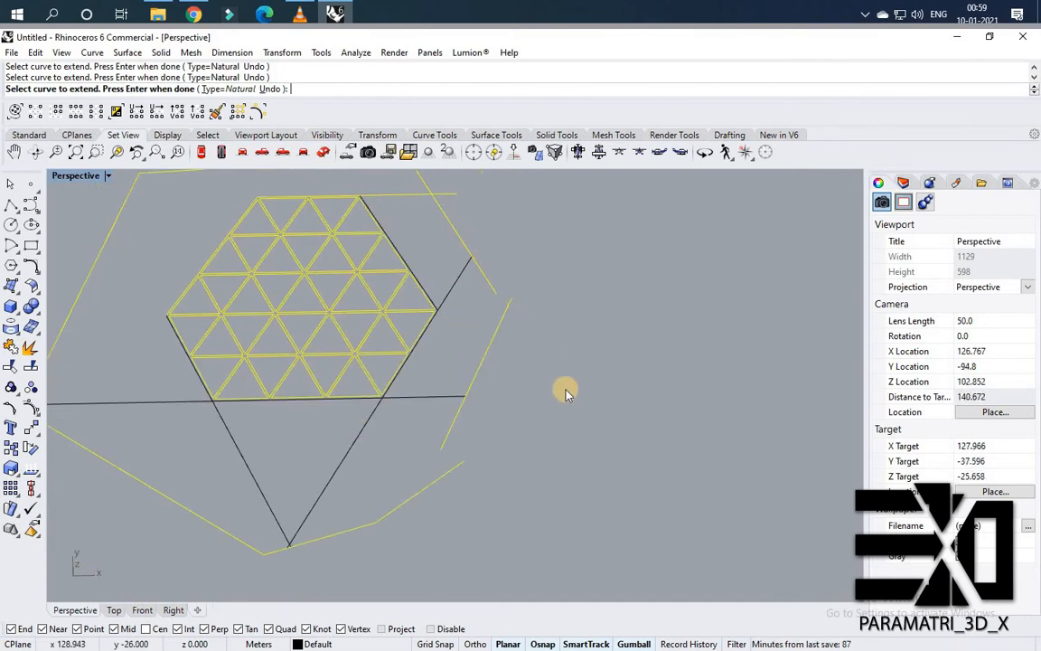
right_click(307, 223)
Trim the extended line segment projecting beyond the hexagon's right side.
left_click_drag(579, 462, 308, 219)
scroll(446, 262, "up", 8)
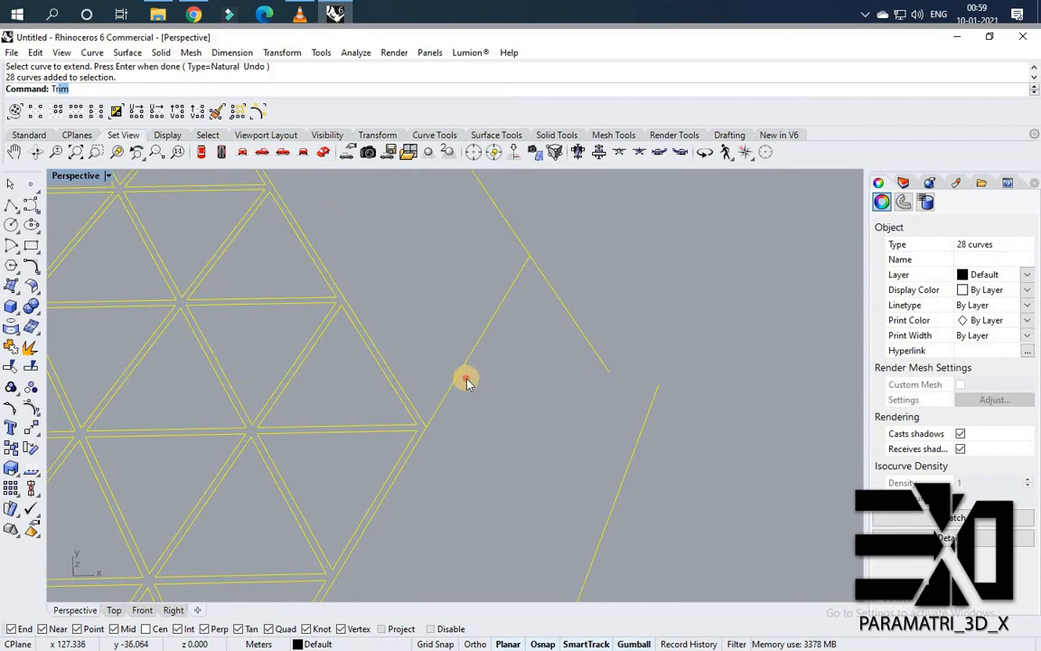
left_click(467, 379)
left_click(457, 374)
left_click_drag(463, 450, 363, 347)
type("T")
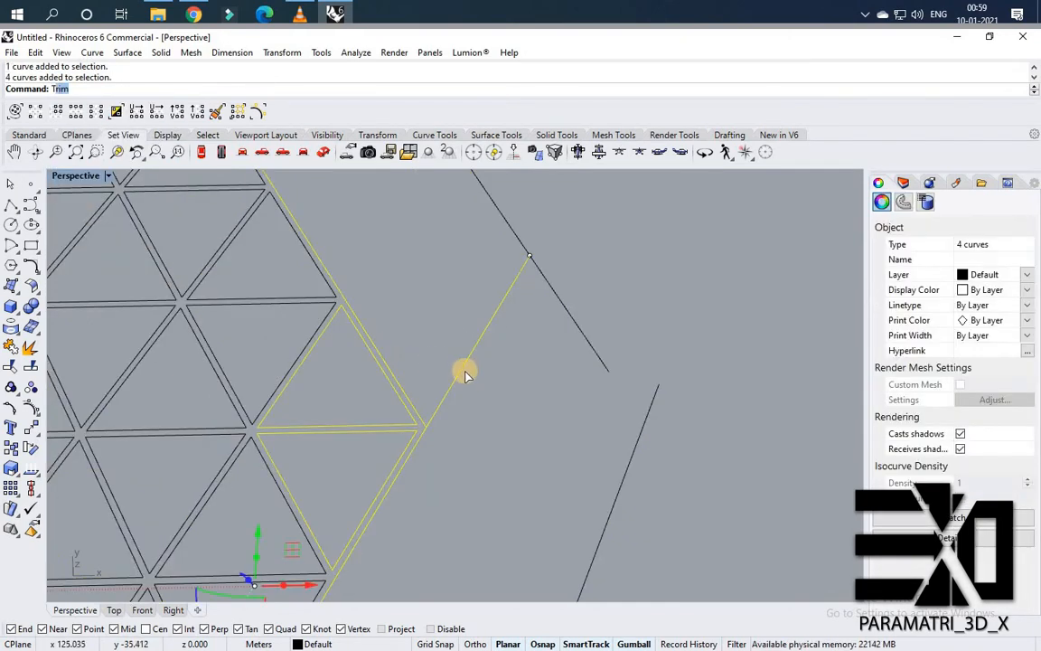
key("Return")
left_click(454, 374)
scroll(404, 337, "down", 8)
scroll(381, 321, "up", 4)
right_click(379, 326)
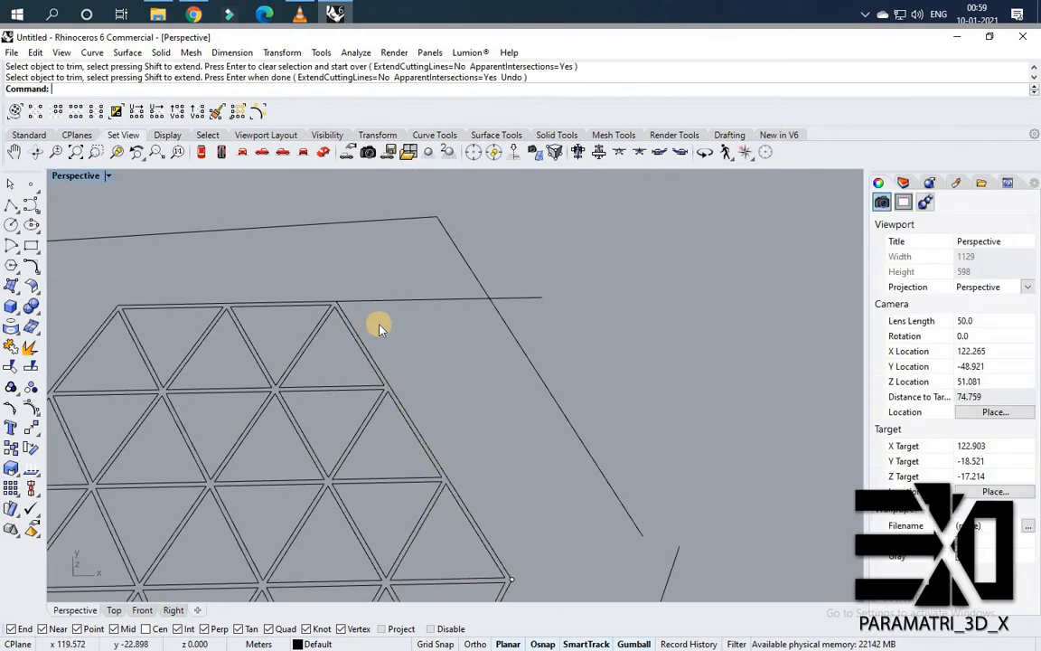
Trim the top edge's extension past the hexagon's upper-right corner.
left_click_drag(378, 326, 310, 294)
type("T")
key("Return")
left_click(441, 300)
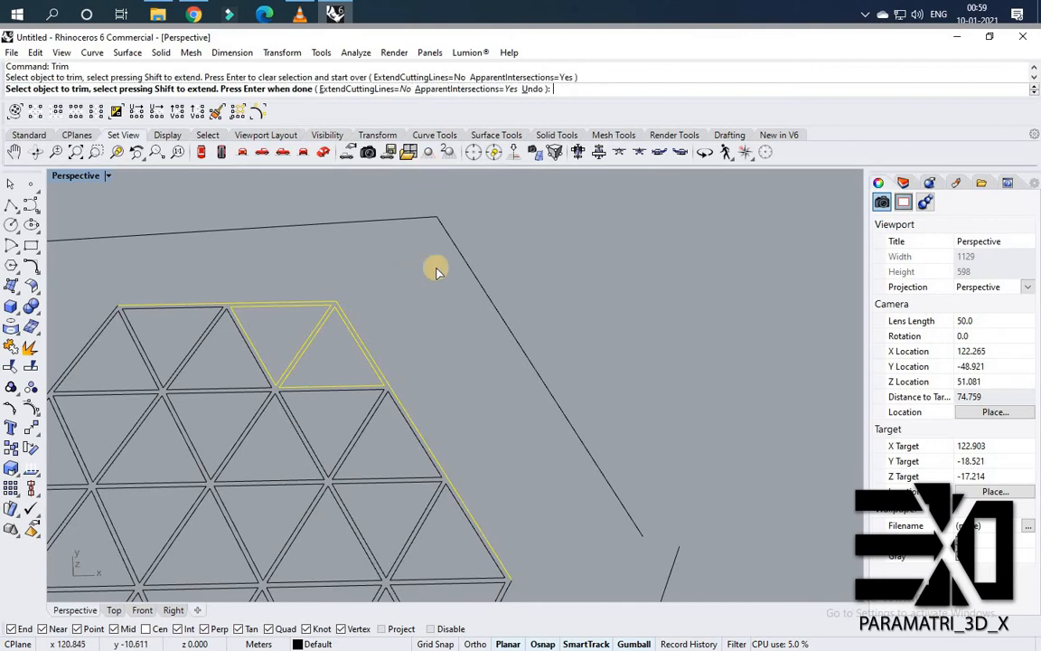
right_click(419, 451)
Trim the bottom edge's overhang and the extended lower side lines below the hexagon.
scroll(434, 456, "down", 8)
scroll(460, 466, "up", 6)
left_click_drag(469, 465, 25, 321)
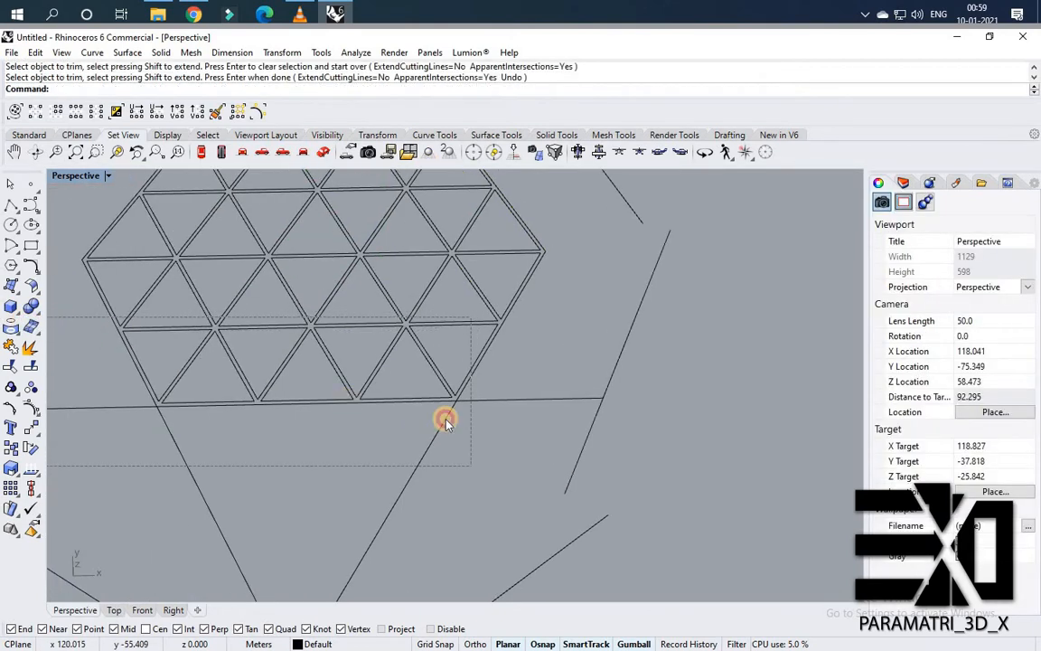
right_click(505, 399)
left_click(504, 399)
left_click_drag(453, 435, 383, 447)
left_click_drag(247, 472, 175, 477)
left_click_drag(153, 440, 83, 406)
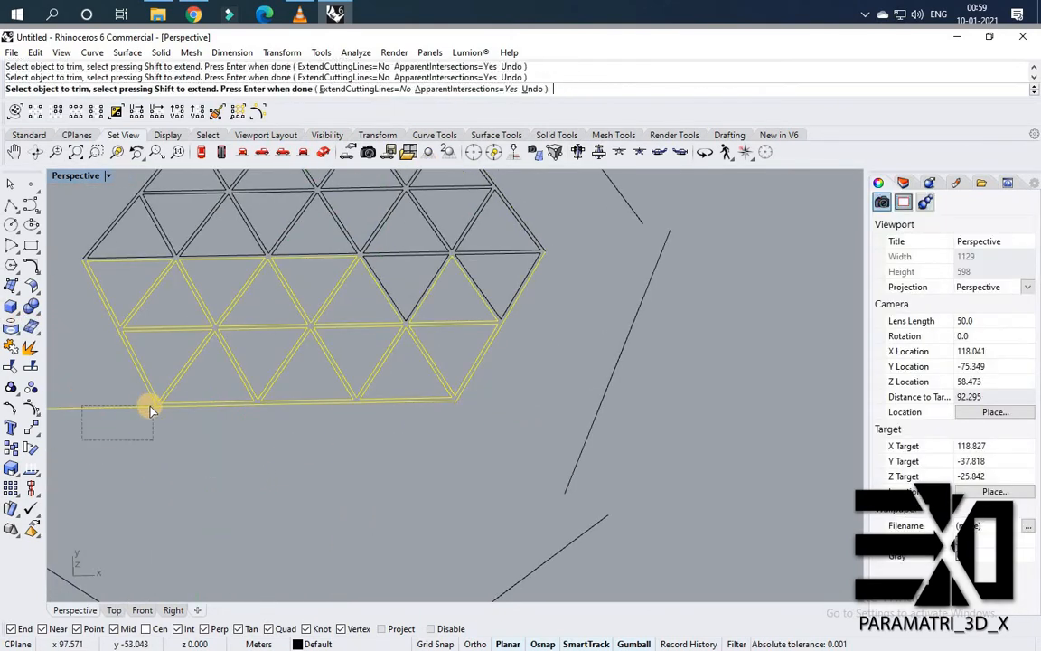
right_click(596, 459)
Delete the outer framing polyline around the hexagon.
scroll(542, 425, "down", 5)
left_click(549, 418)
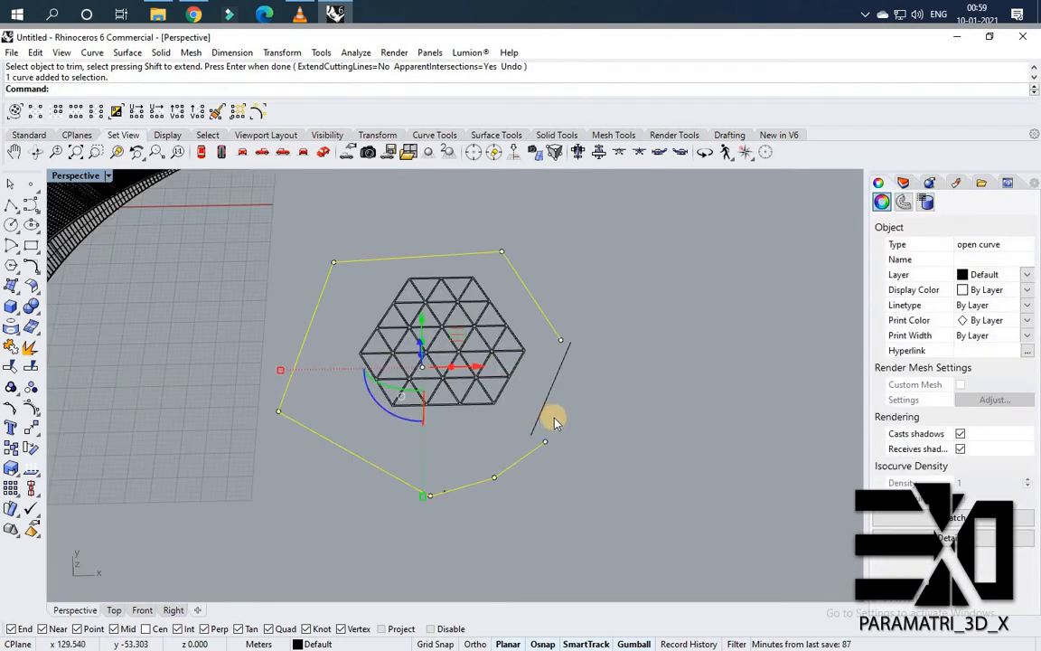
key("Delete")
Select the six outer boundary edges of the panel cluster and join them into one closed curve.
scroll(499, 315, "up", 10)
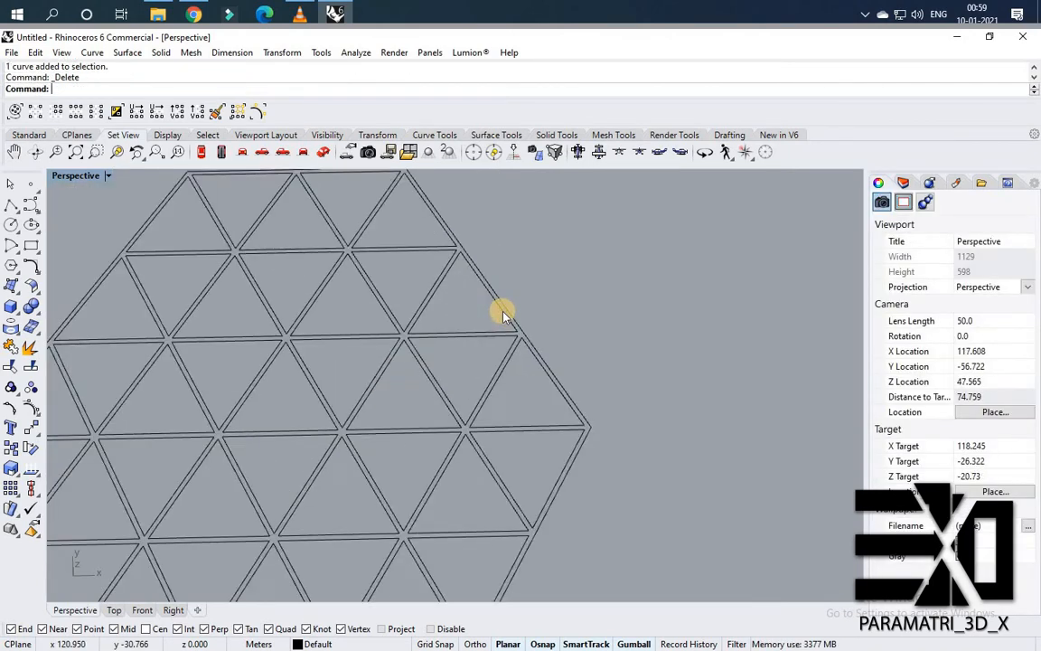
scroll(624, 337, "down", 8)
right_click_drag(603, 312, 513, 285)
scroll(513, 286, "up", 5)
scroll(251, 251, "down", 3)
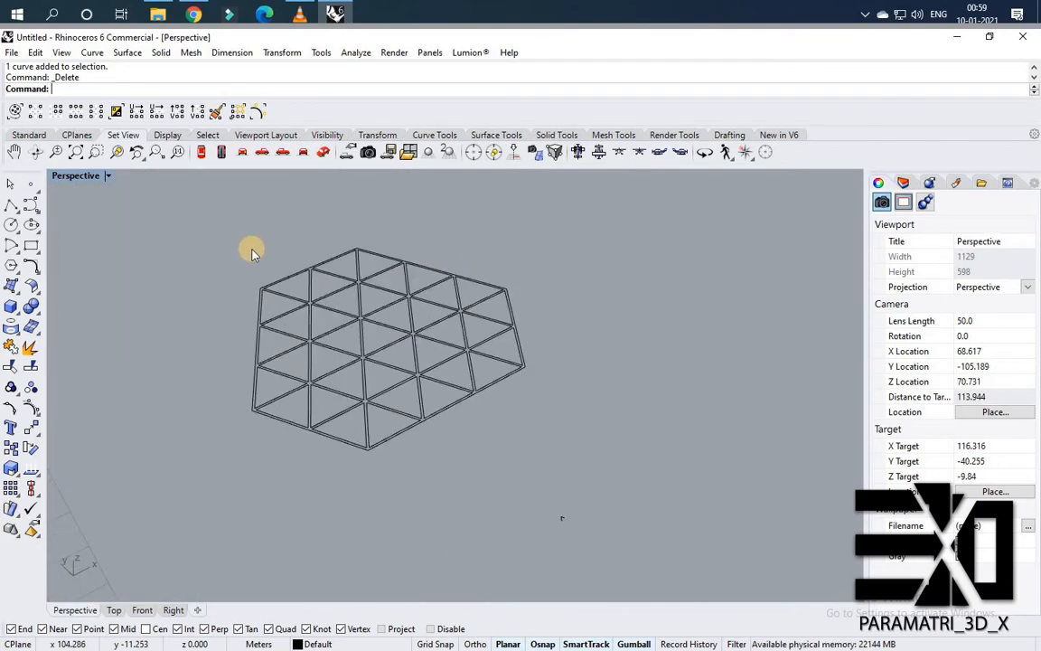
scroll(298, 391, "up", 4)
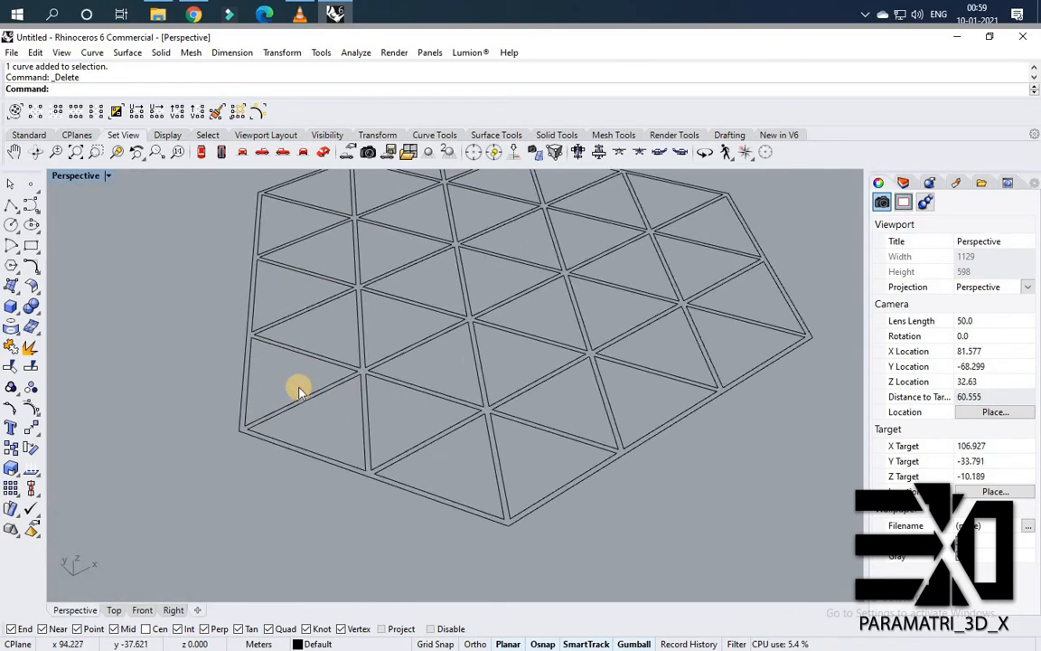
left_click(316, 459)
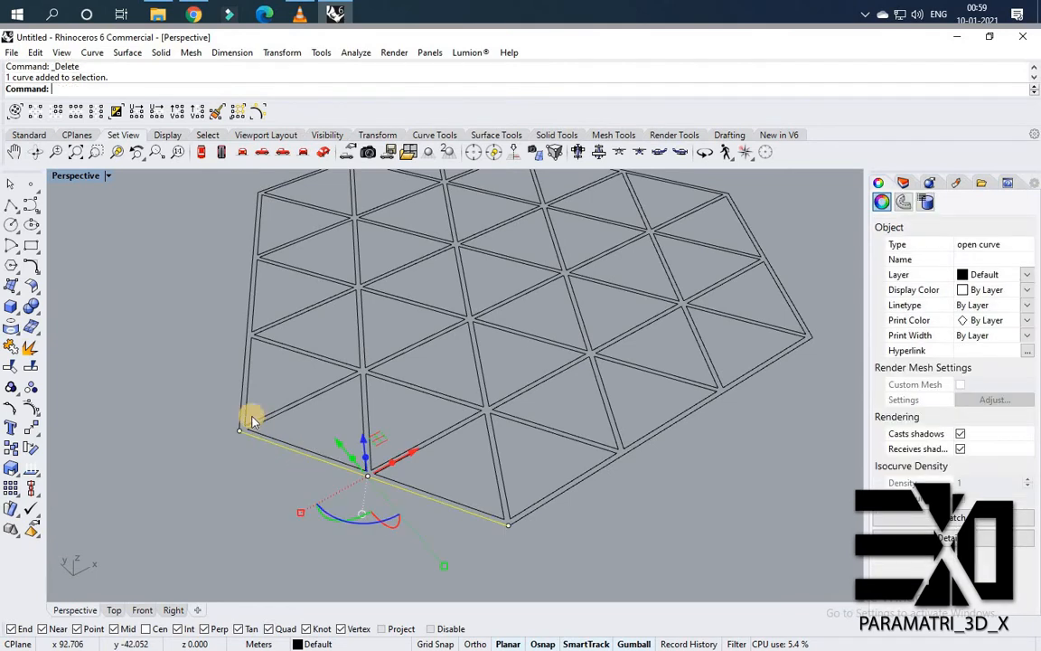
right_click_drag(581, 500, 695, 386)
scroll(604, 377, "down", 5)
scroll(590, 384, "up", 8)
left_click(589, 385, "shift")
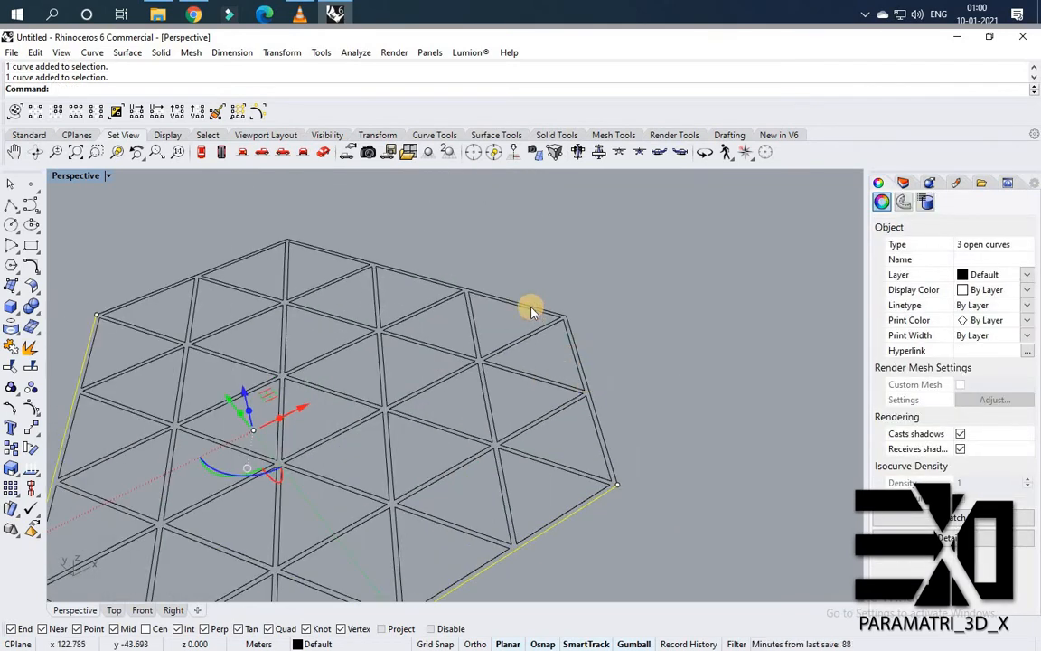
left_click(568, 326, "shift")
right_click_drag(463, 289, 204, 232)
left_click(206, 234, "shift")
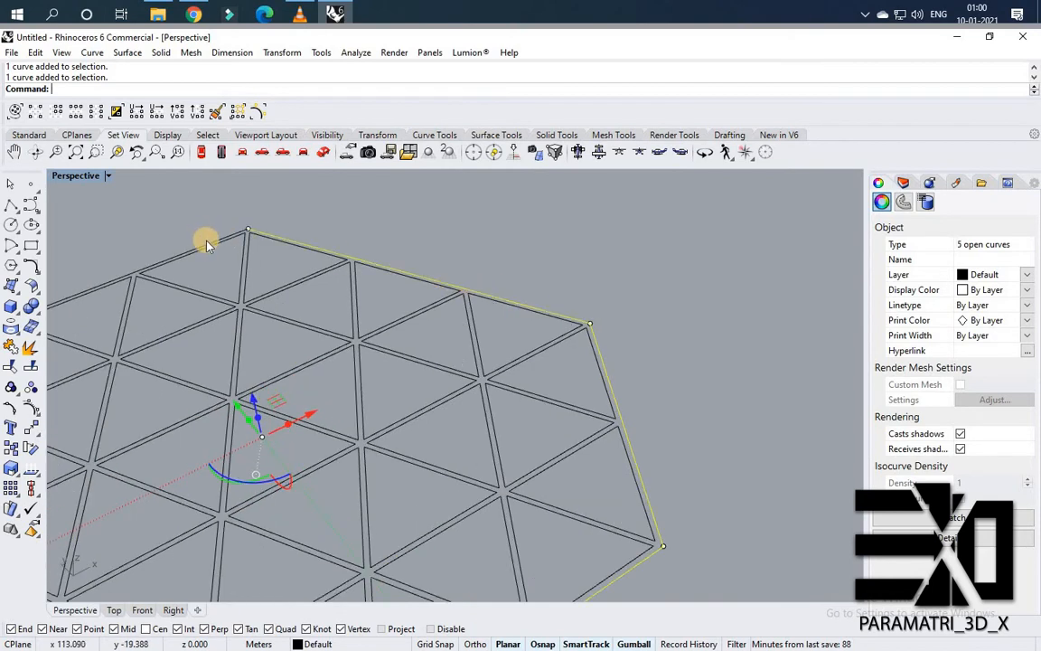
left_click(227, 235, "shift")
key("ctrl+j")
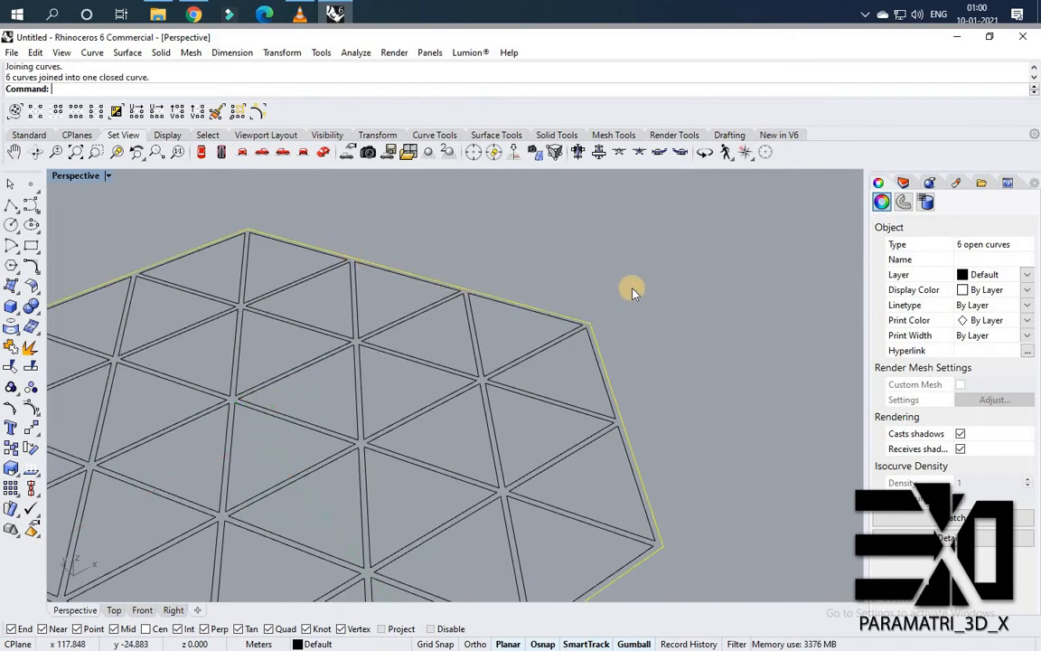
scroll(577, 329, "down", 4)
left_click(715, 550)
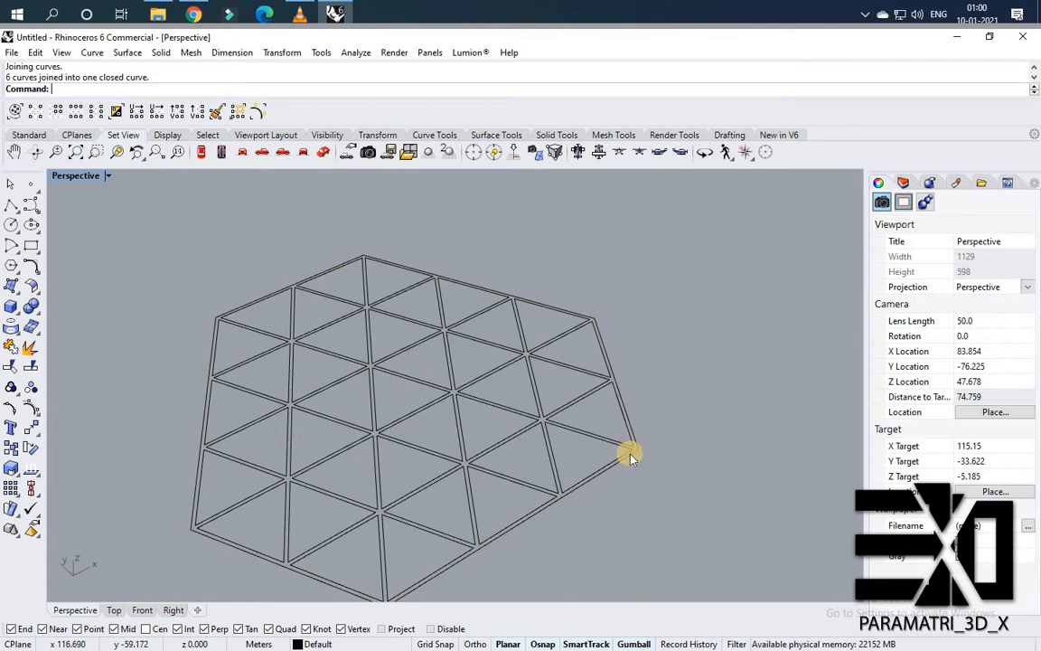
Select all the hexagon cluster's curves and extrude them 0.2 units with ExtrudeCrv.
scroll(630, 457, "down", 3)
key("ctrl+a")
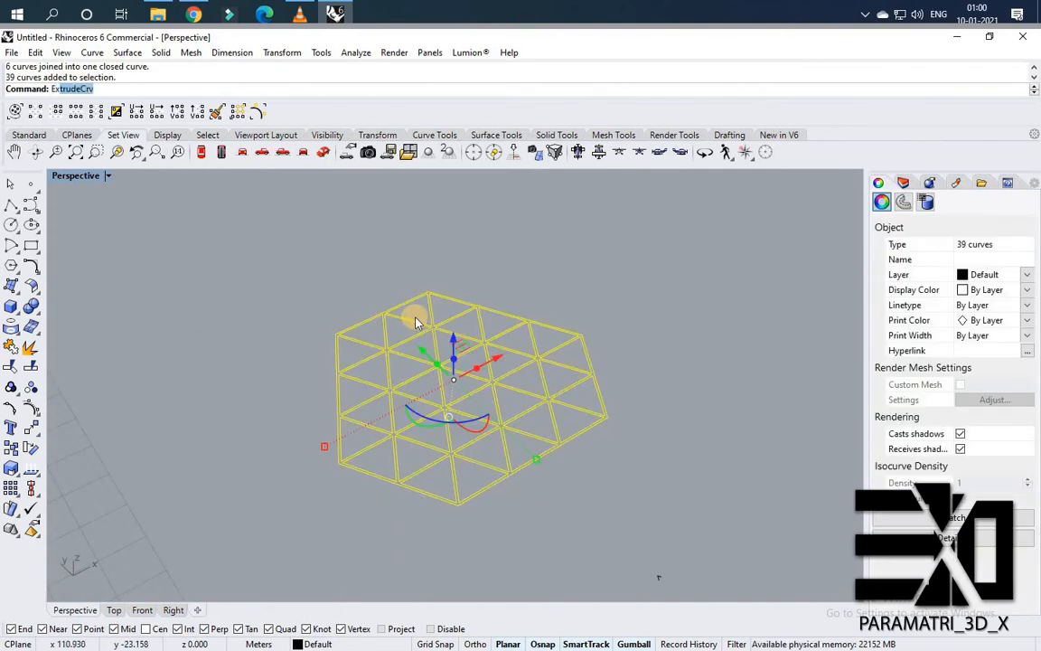
type("ExtrudeCrv")
key("Return")
scroll(467, 327, "down", 4)
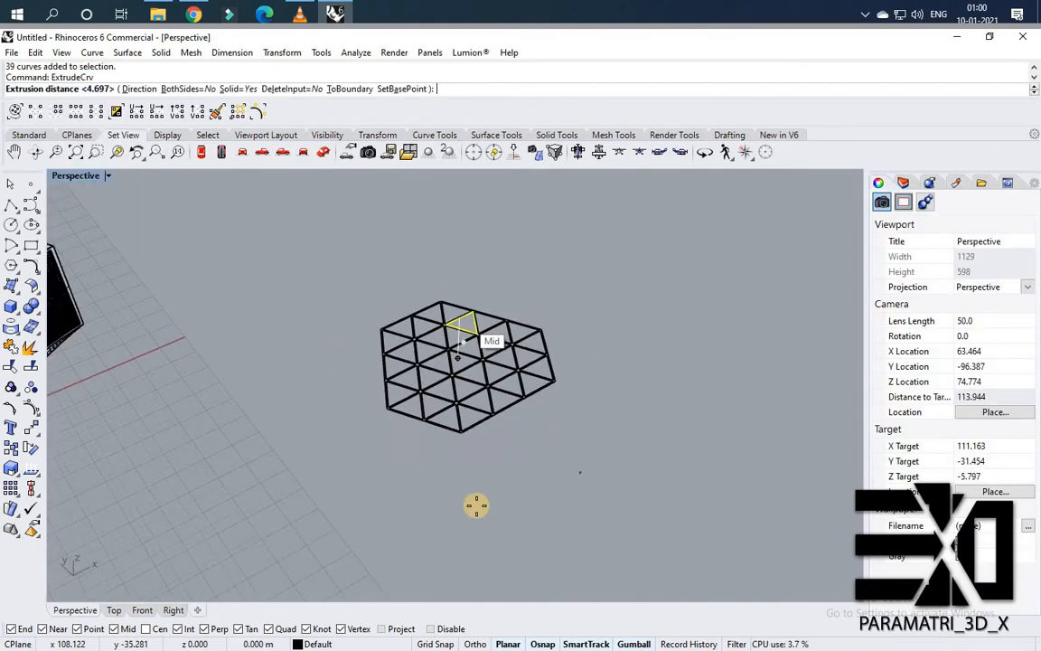
right_click_drag(571, 491, 559, 483)
type("0.2")
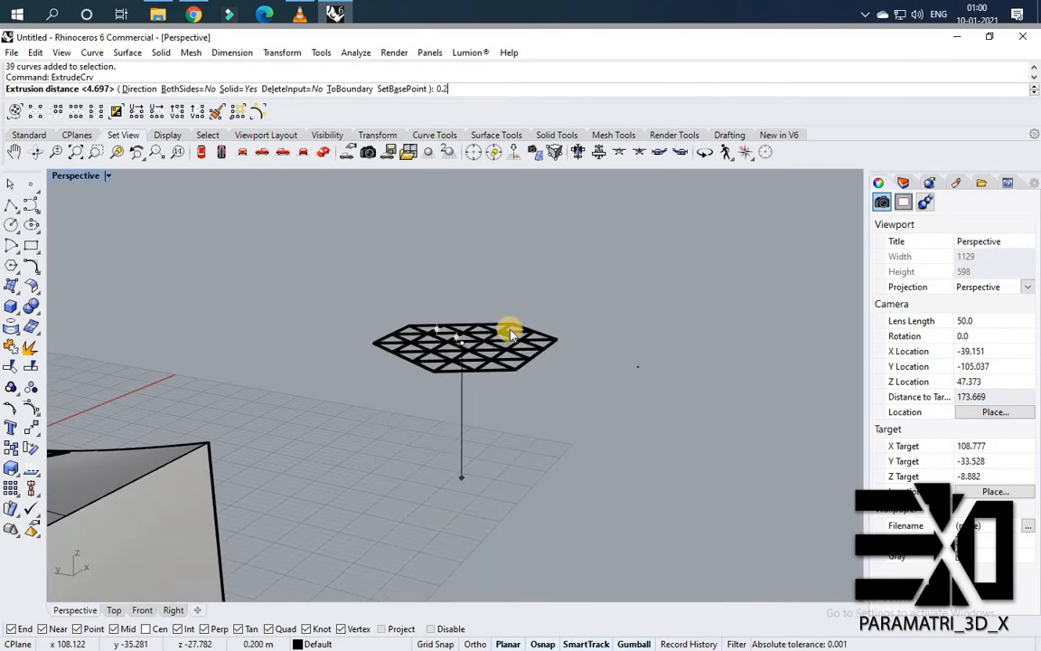
key("Return")
right_click_drag(493, 333, 518, 489)
scroll(517, 477, "up", 6)
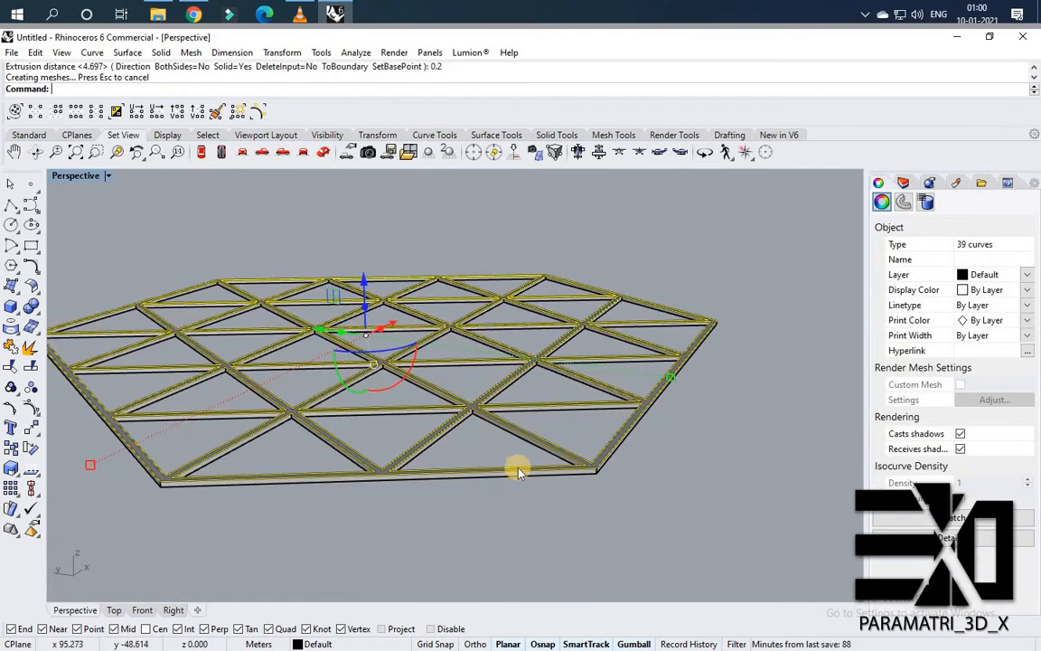
Deselect the outer boundary curve and extrude the remaining triangle curves 0.1 units.
left_click(506, 435, "ctrl")
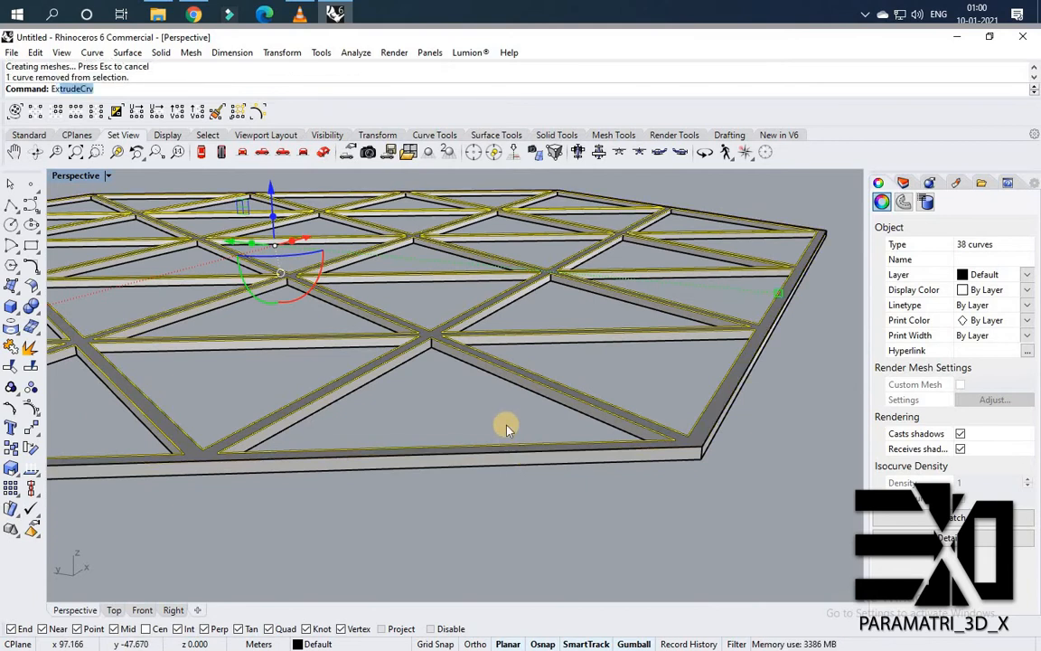
key("Return")
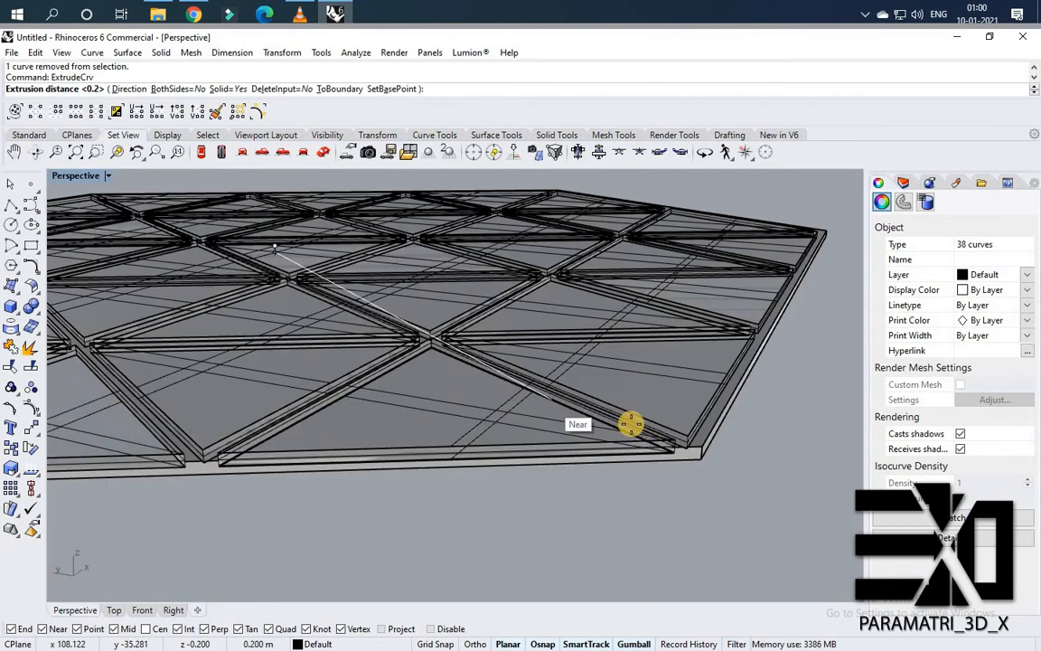
type("0.")
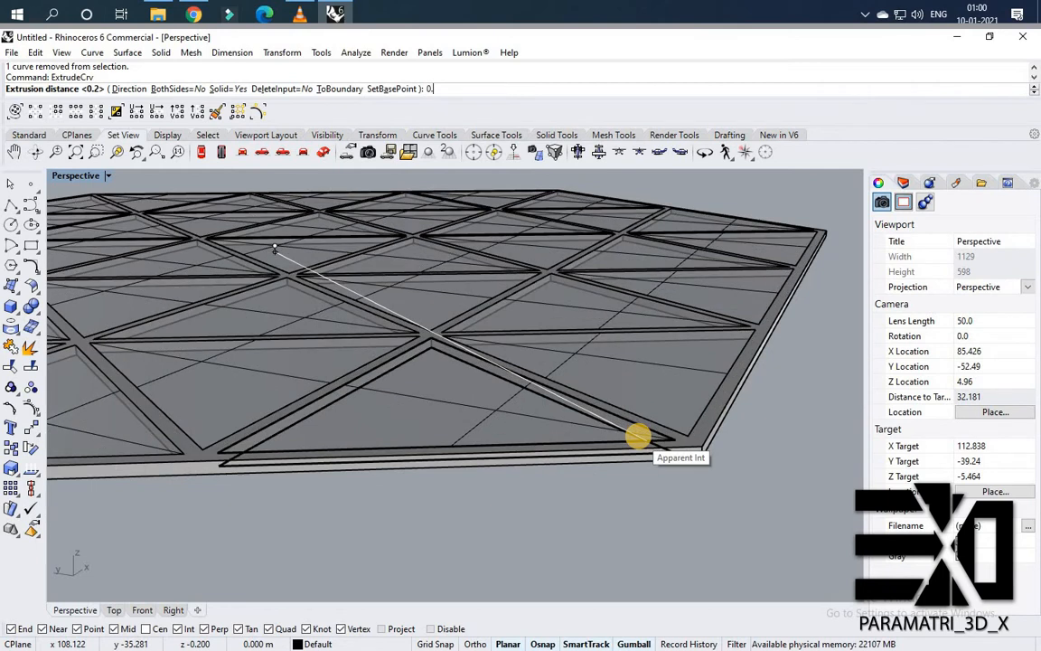
type("1")
key("Return")
key("Escape")
scroll(598, 412, "down", 6)
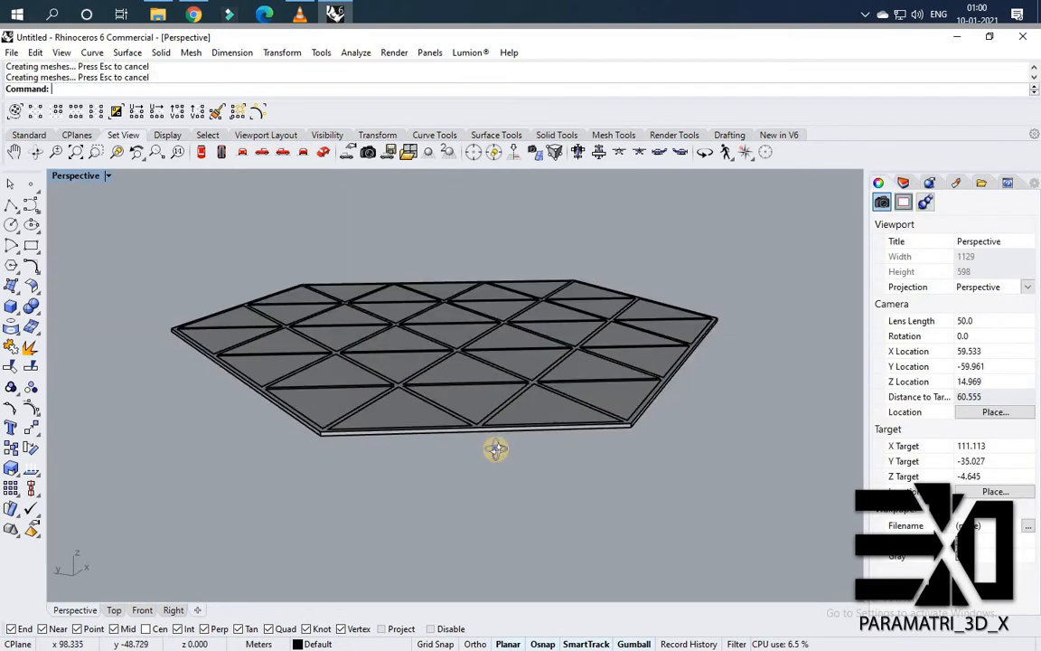
Select all curves, then deselect the main building's curves and the hexagon's outer boundary curve.
right_click_drag(495, 449, 517, 435)
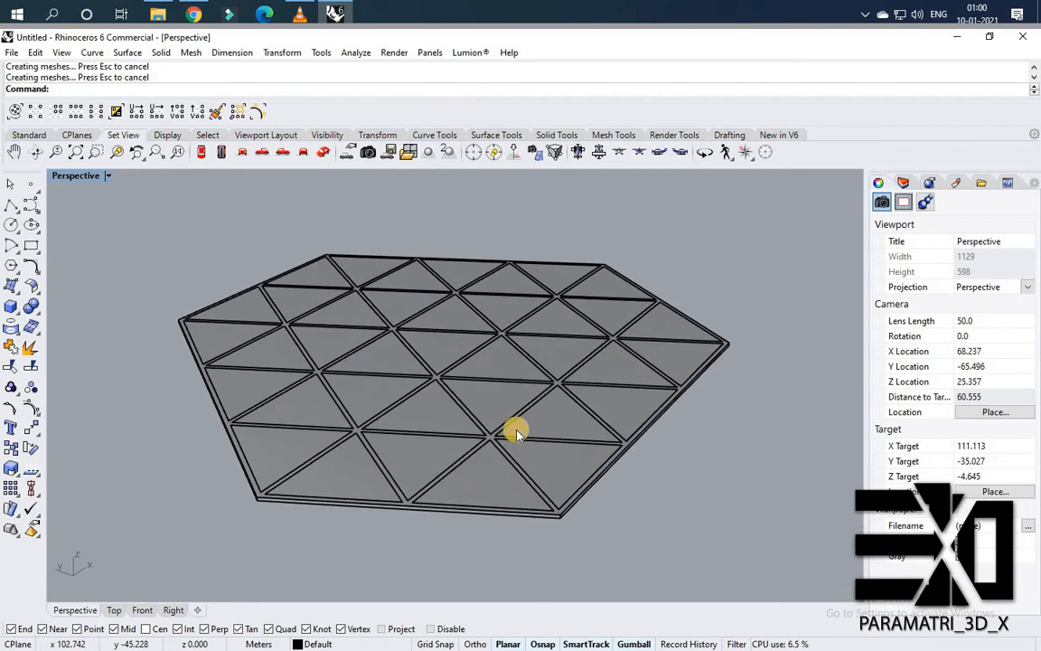
scroll(308, 312, "down", 8)
right_click_drag(320, 282, 301, 202)
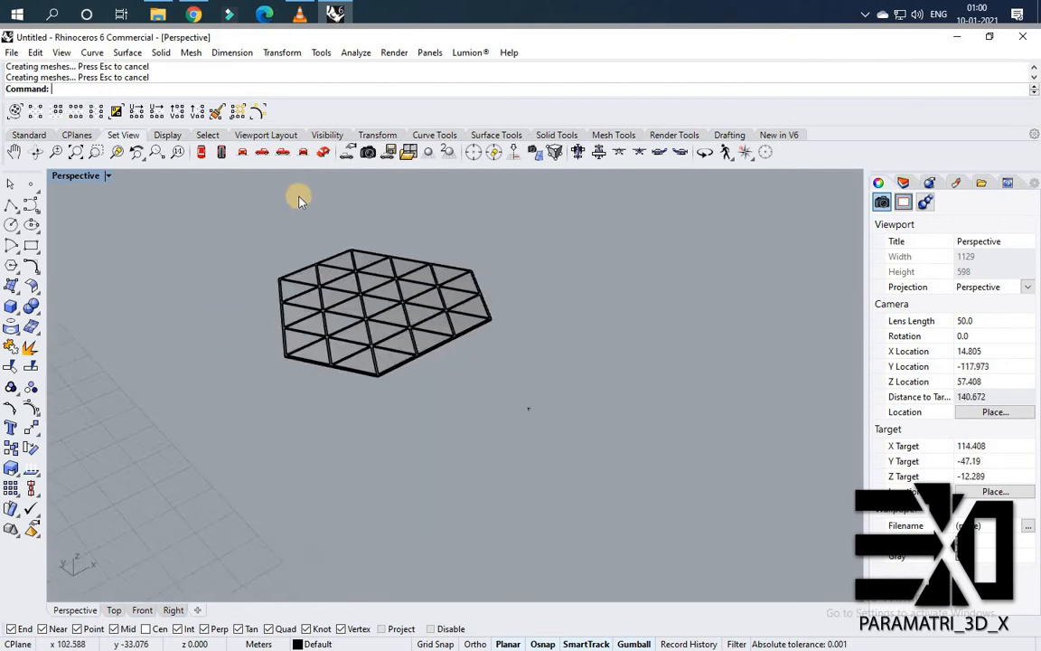
left_click(210, 134)
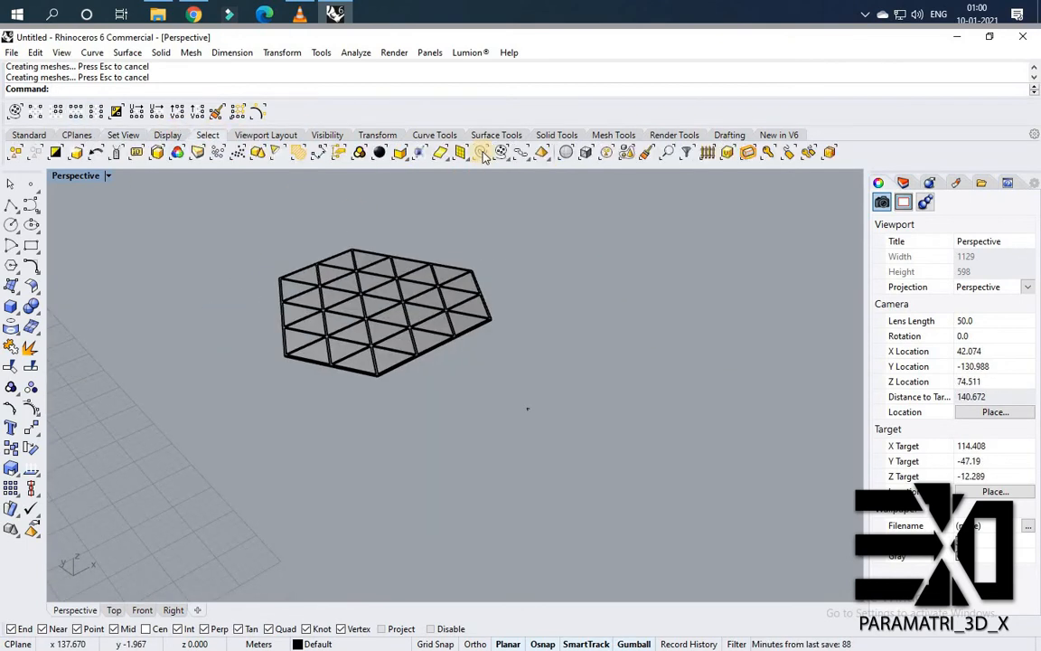
scroll(411, 325, "down", 10)
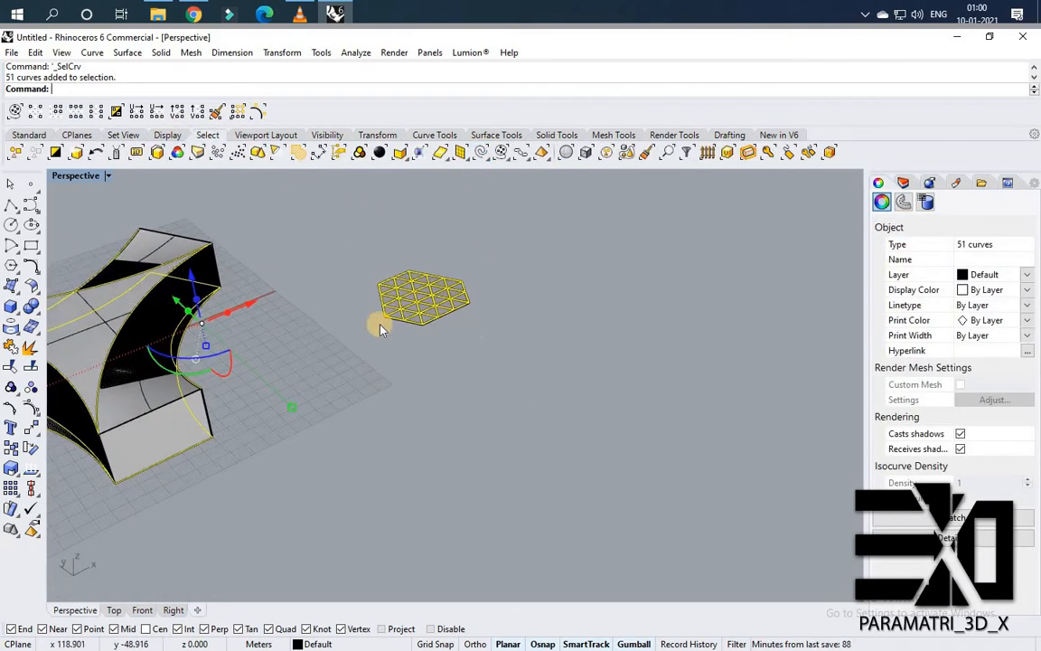
right_click_drag(380, 327, 216, 229)
scroll(213, 227, "up", 3)
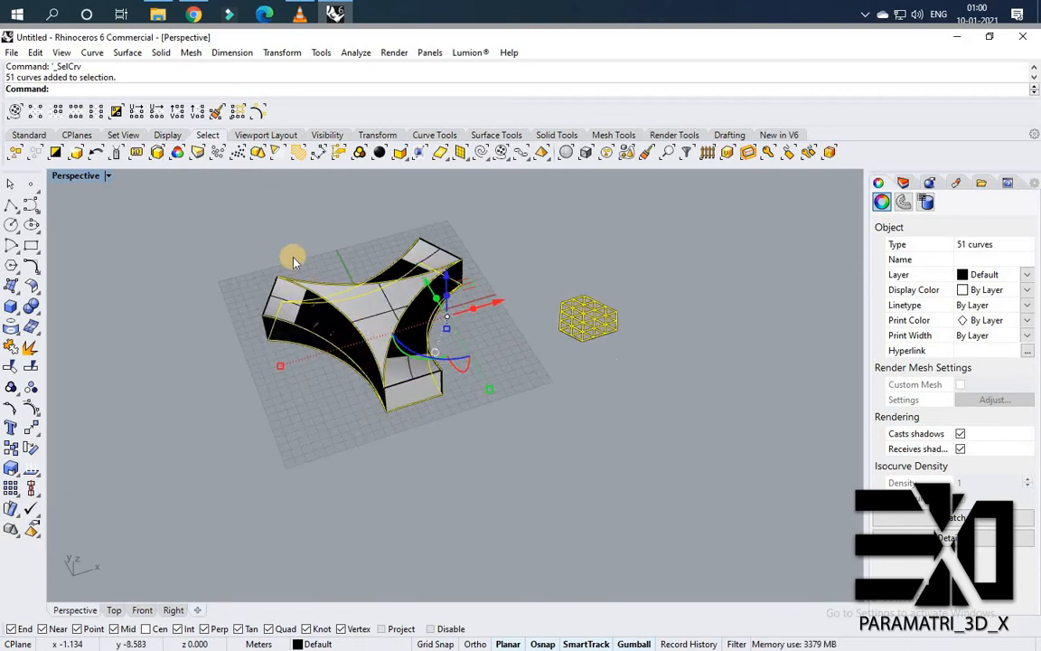
left_click_drag(167, 181, 475, 420, "ctrl")
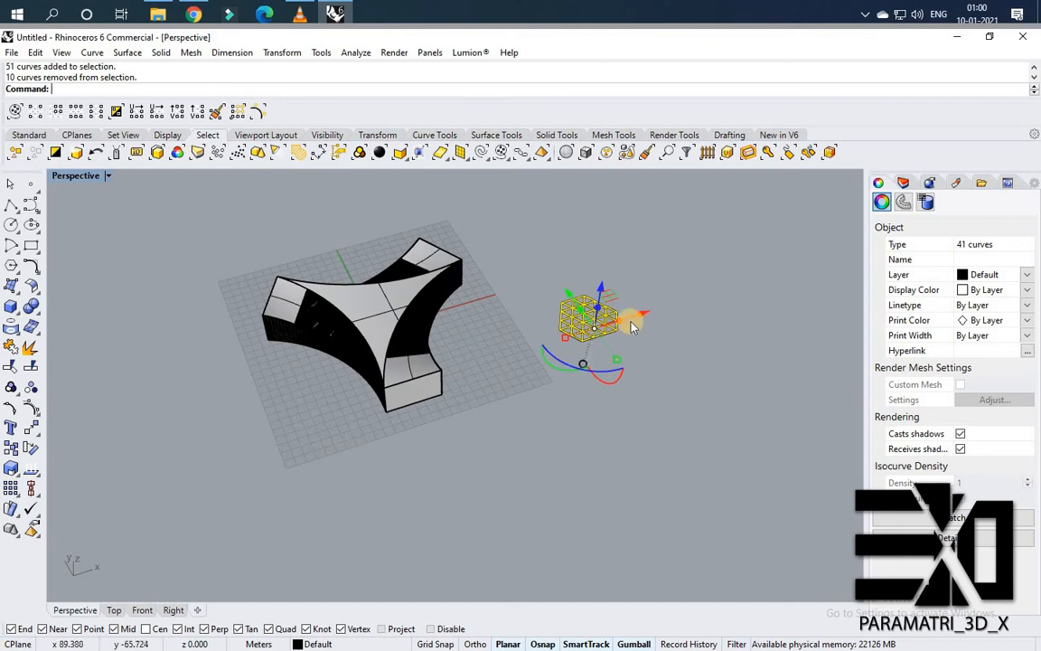
scroll(624, 325, "up", 5)
scroll(600, 322, "down", 3)
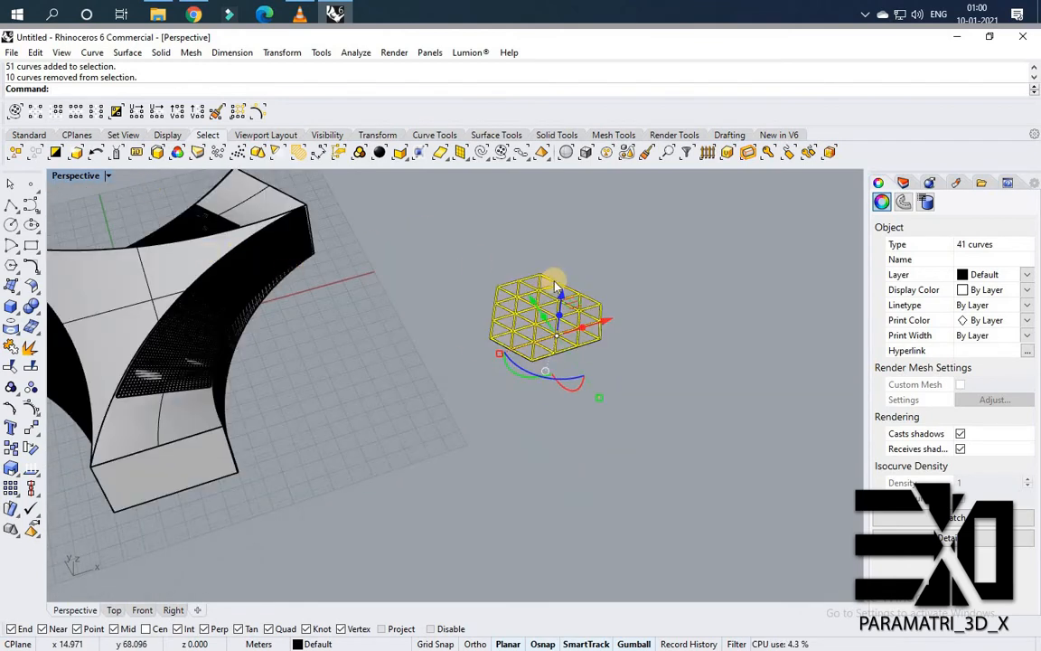
scroll(541, 371, "up", 5)
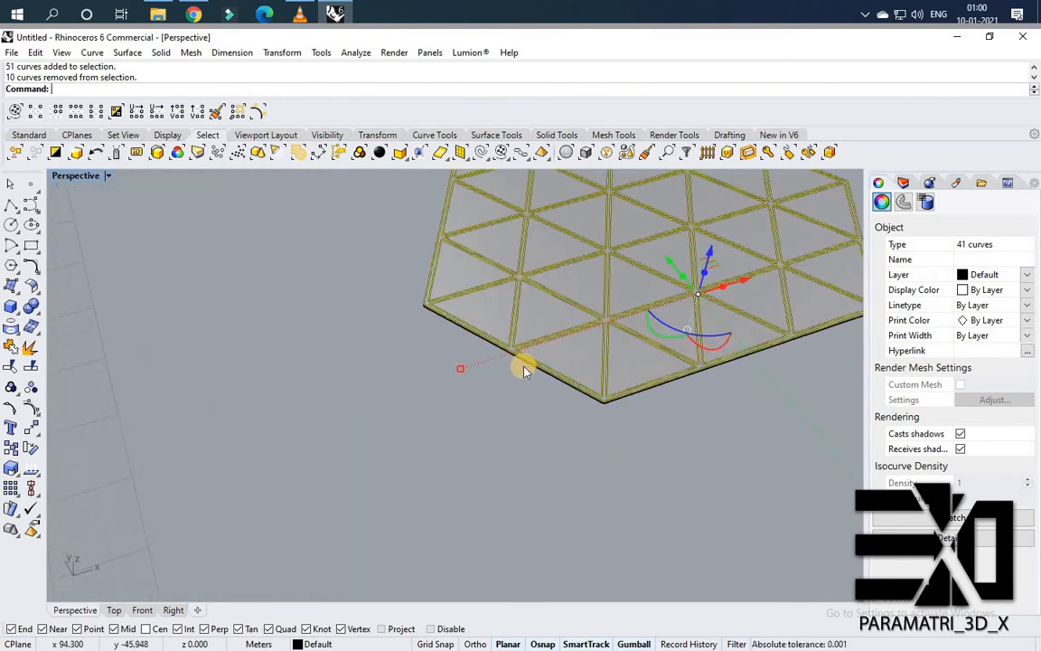
scroll(482, 340, "up", 3)
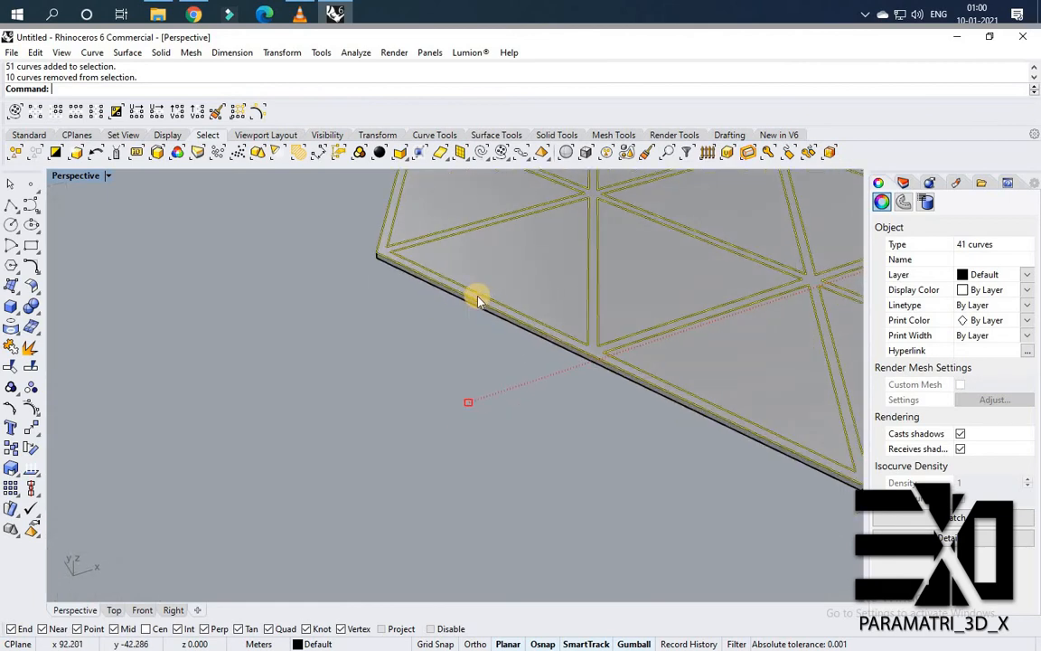
left_click(437, 306, "ctrl")
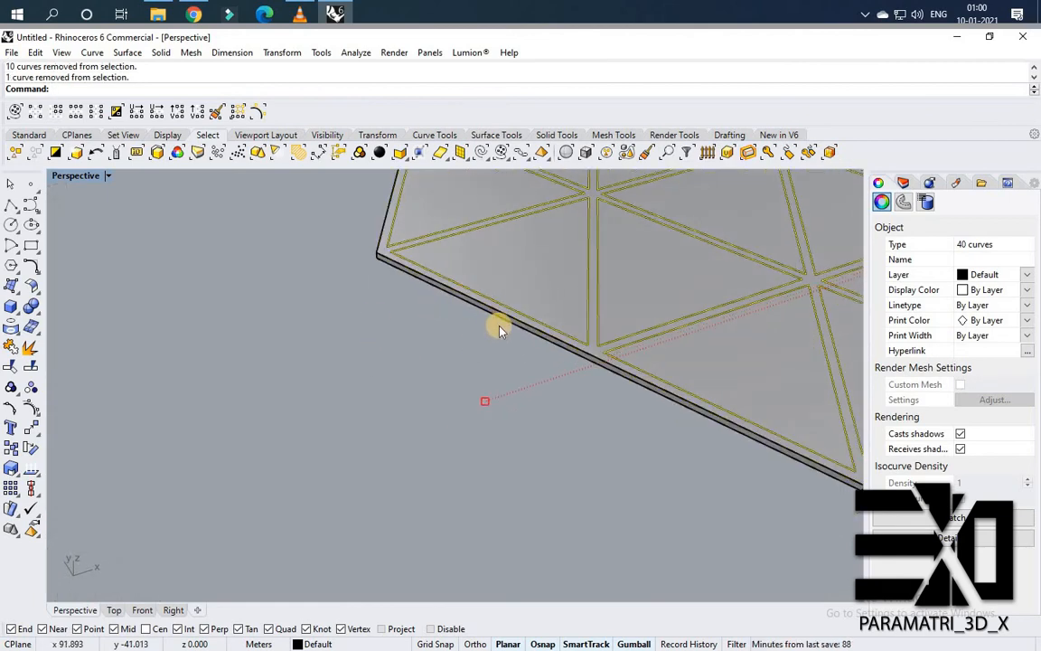
scroll(548, 256, "down", 4)
mouse_move(534, 263)
right_mouse_down()
mouse_move(522, 272)
mouse_move(539, 265)
right_mouse_up()
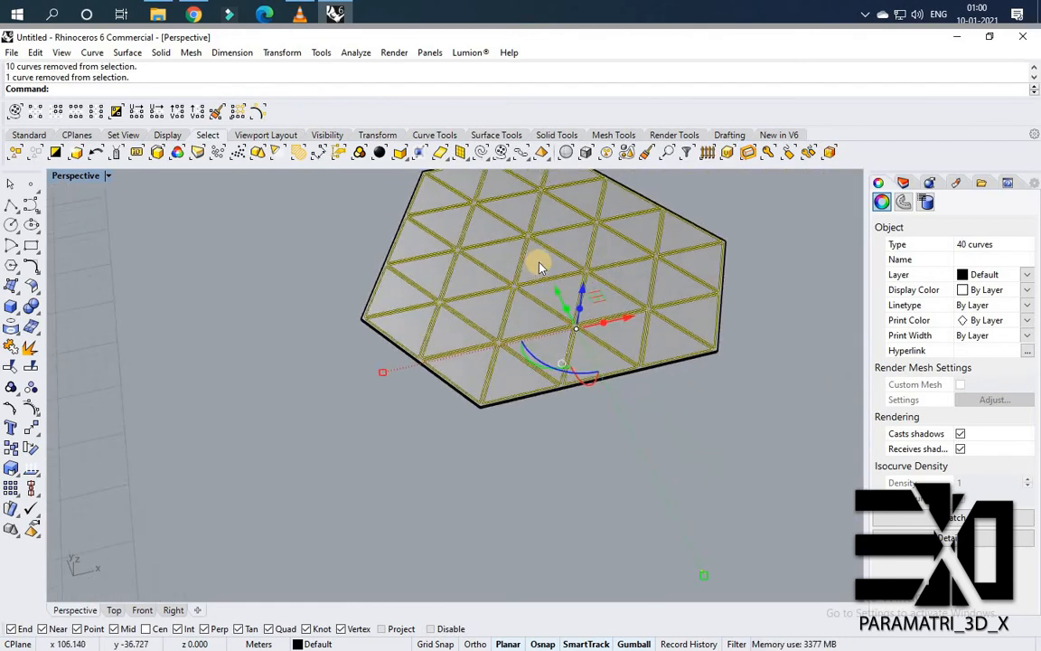
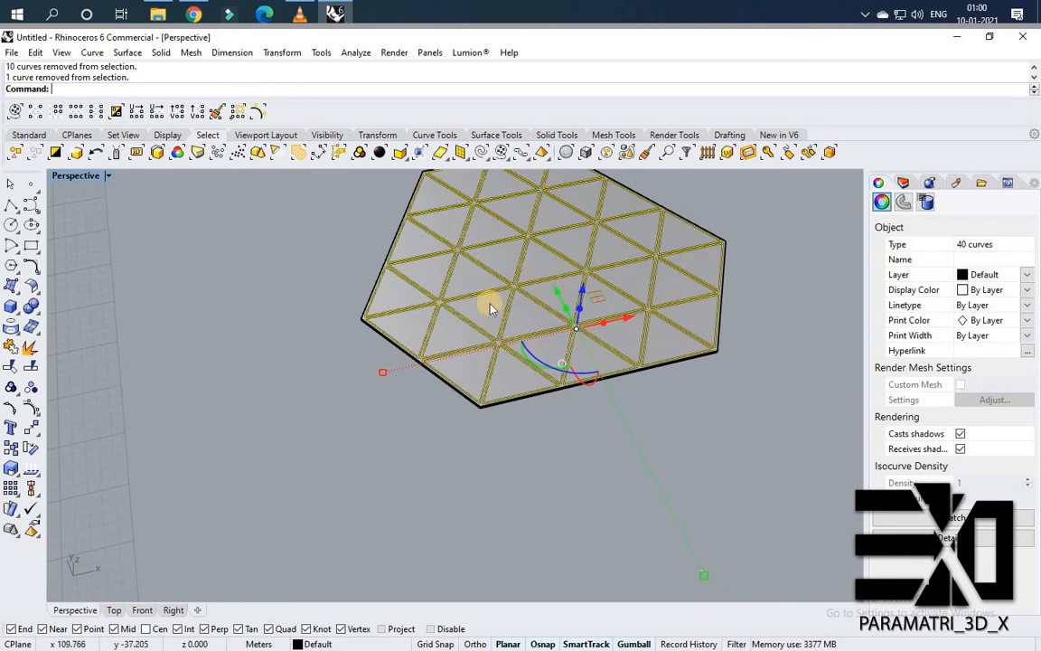
Delete the selected triangle curves.
key("Delete")
scroll(576, 289, "down", 4)
right_click_drag(576, 289, 474, 343)
scroll(473, 339, "up", 6)
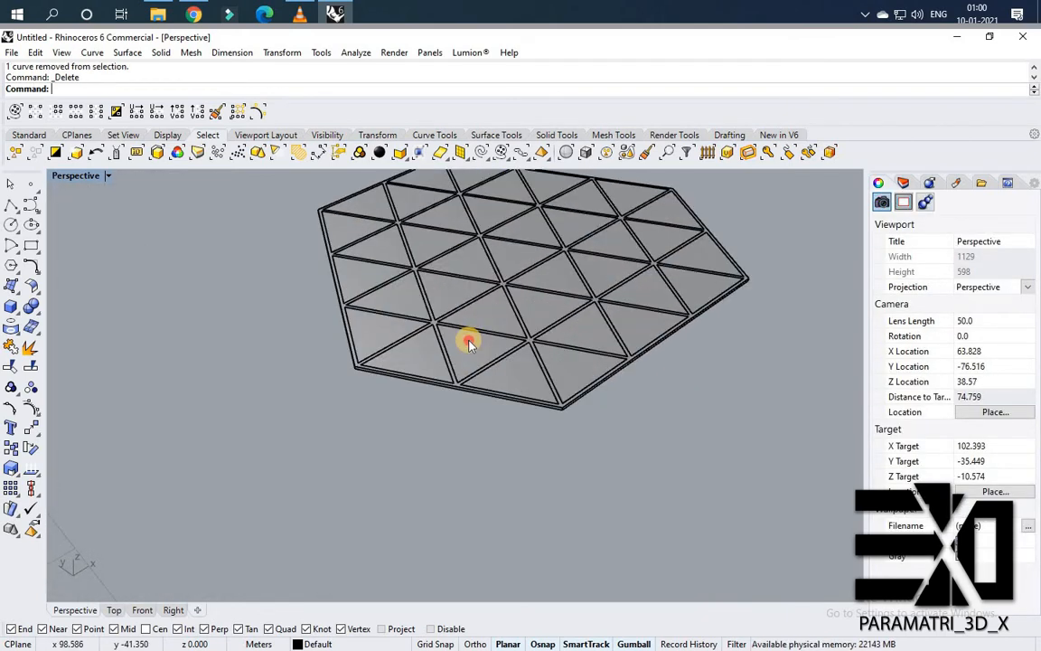
left_click(469, 341)
left_click(499, 312, "shift")
key("Escape")
scroll(414, 364, "up", 7)
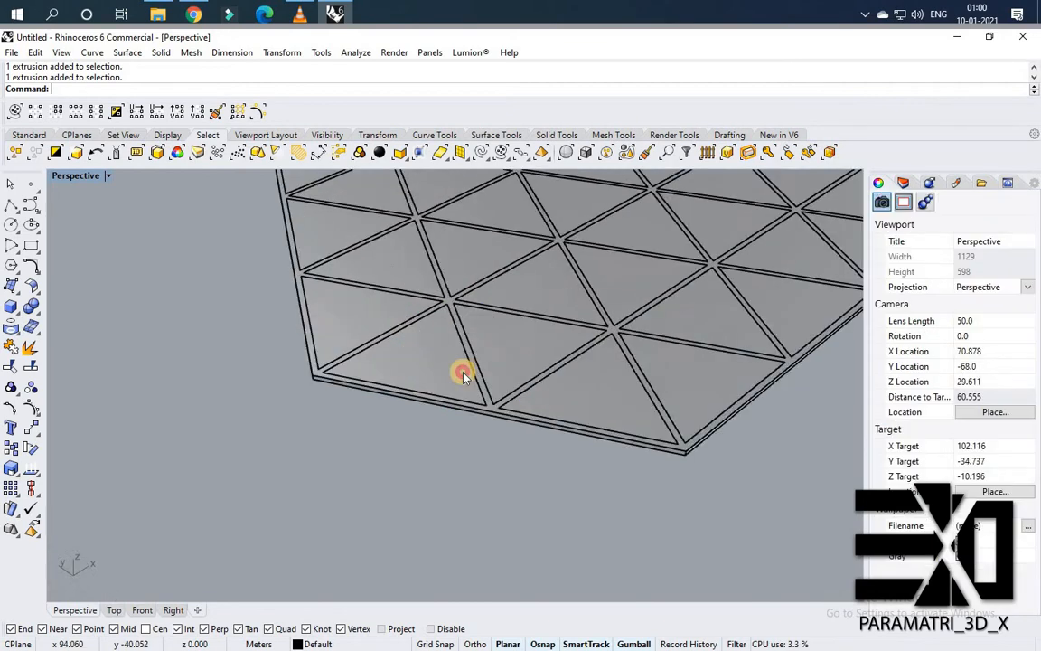
left_click(463, 372)
key("Escape")
Select one panel extrusion and move it a short distance, starting from an edge midpoint.
left_click(604, 450)
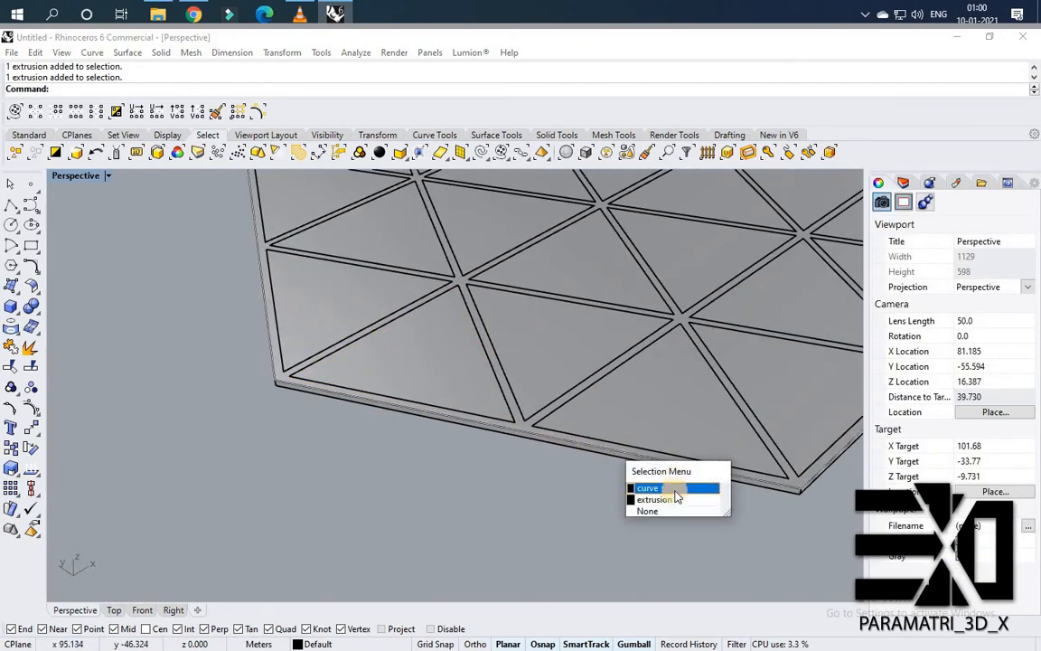
left_click(714, 497)
scroll(808, 489, "up", 3)
scroll(807, 489, "up", 2)
type("Move")
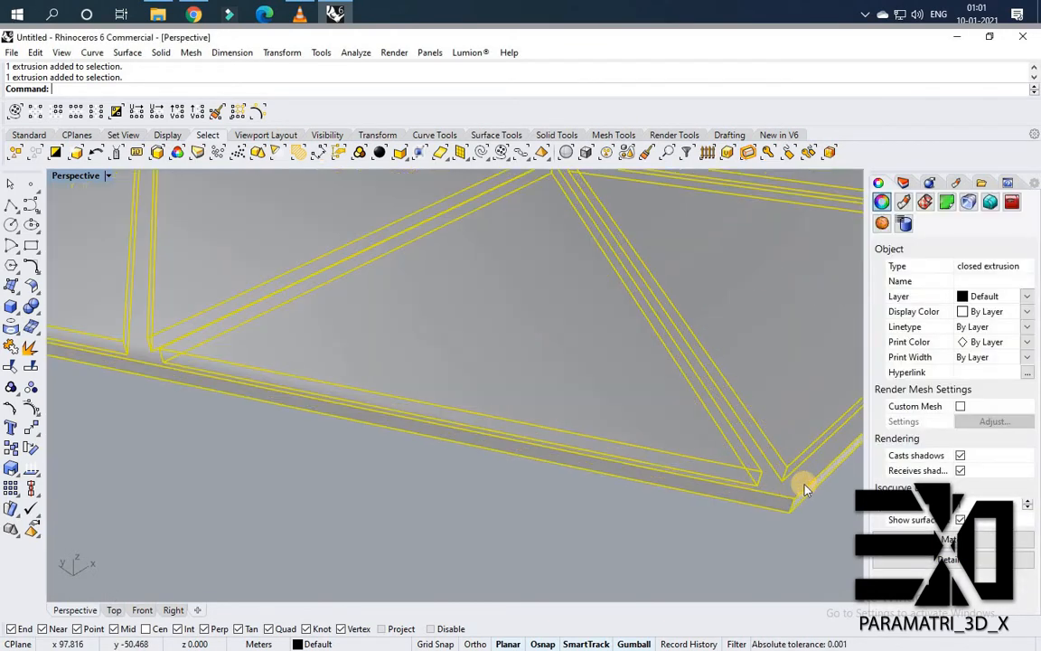
key("Return")
scroll(747, 482, "up", 3)
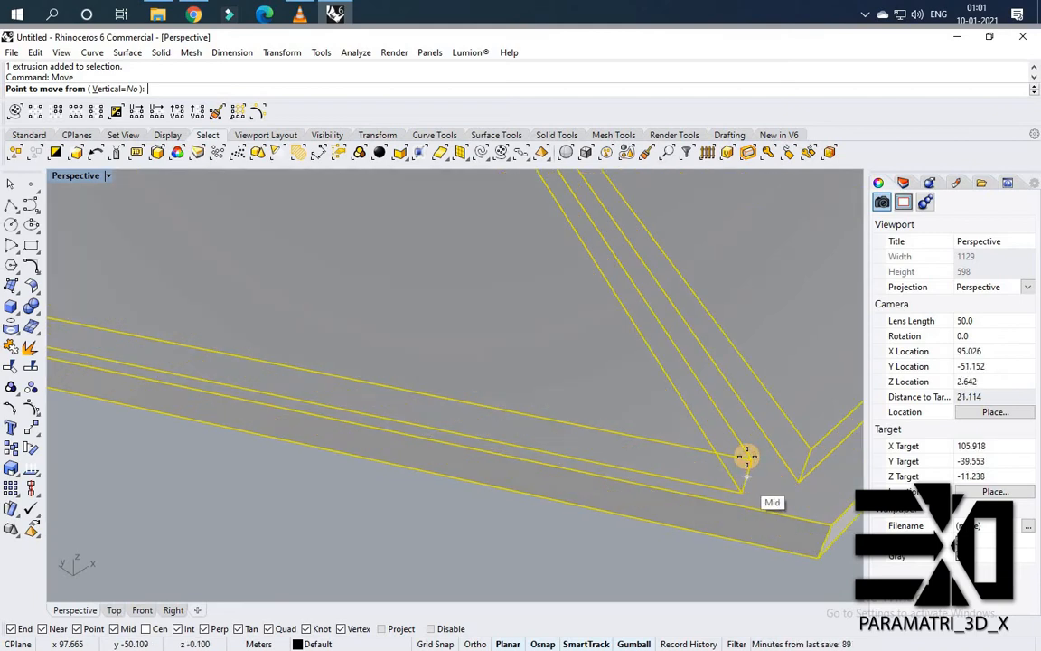
left_click(747, 482)
left_click(577, 457)
Try to move the cluster's outer boundary curve from a hexagon corner to the main building's centre.
scroll(691, 420, "down", 6)
right_click_drag(506, 456, 472, 465)
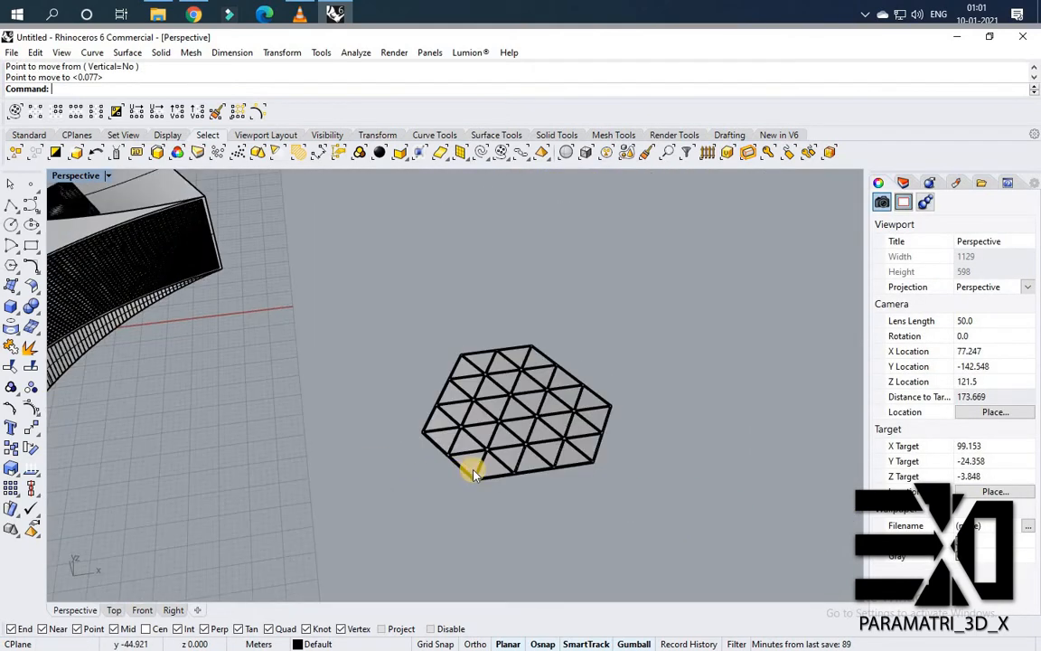
scroll(475, 468, "up", 5)
left_click(479, 468)
left_click(485, 477)
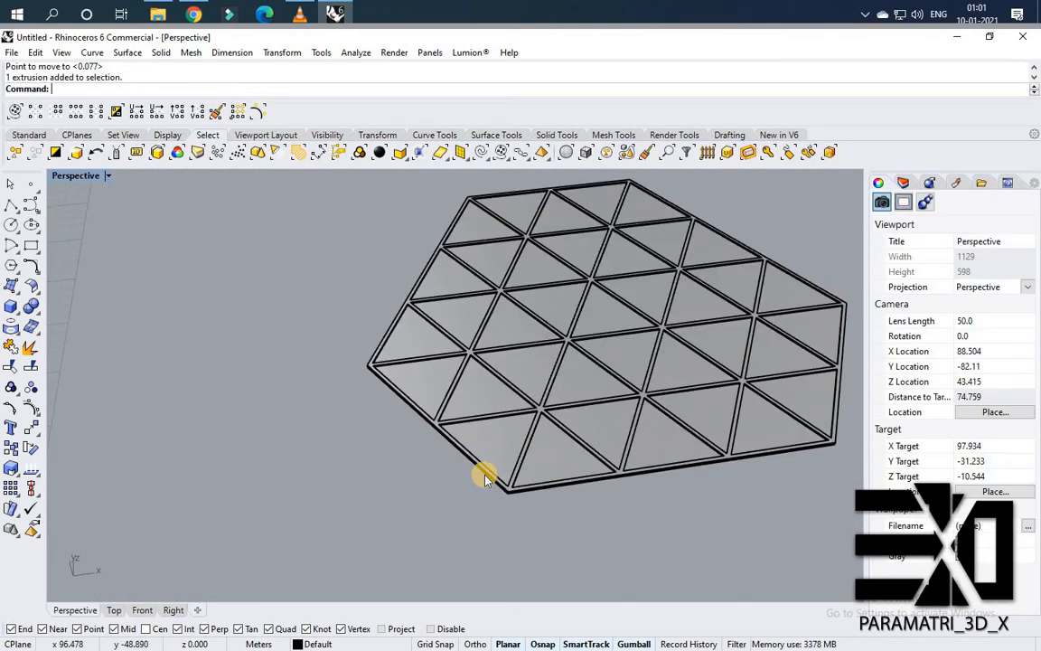
scroll(486, 475, "up", 4)
left_click(491, 475)
left_click(501, 488)
scroll(495, 481, "up", 2)
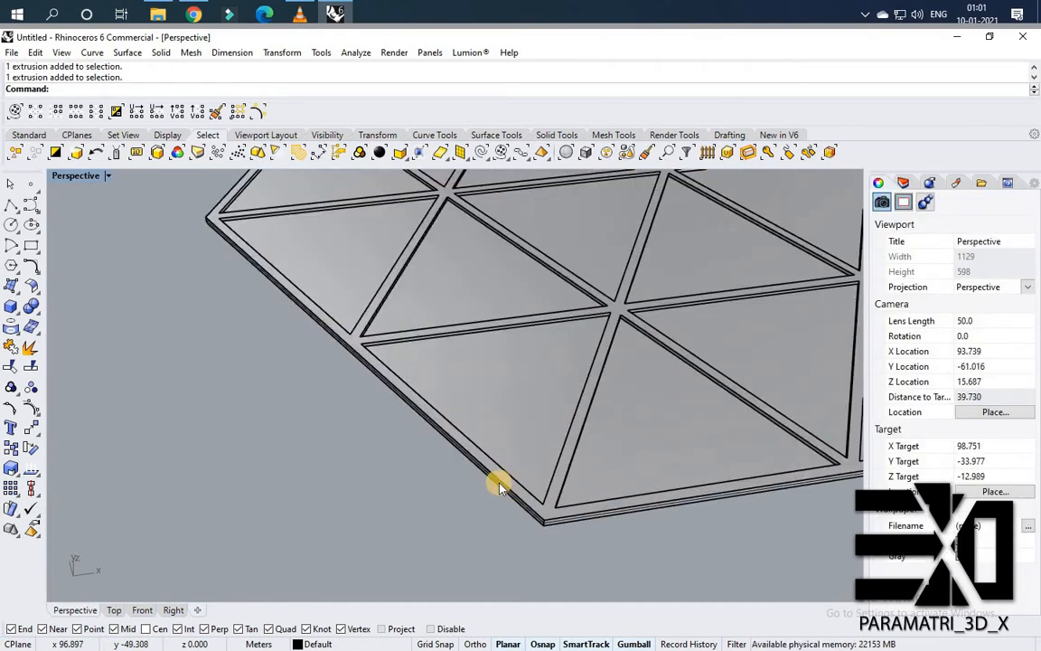
scroll(495, 481, "up", 5)
left_click(498, 484)
left_click(498, 481)
right_click(529, 351)
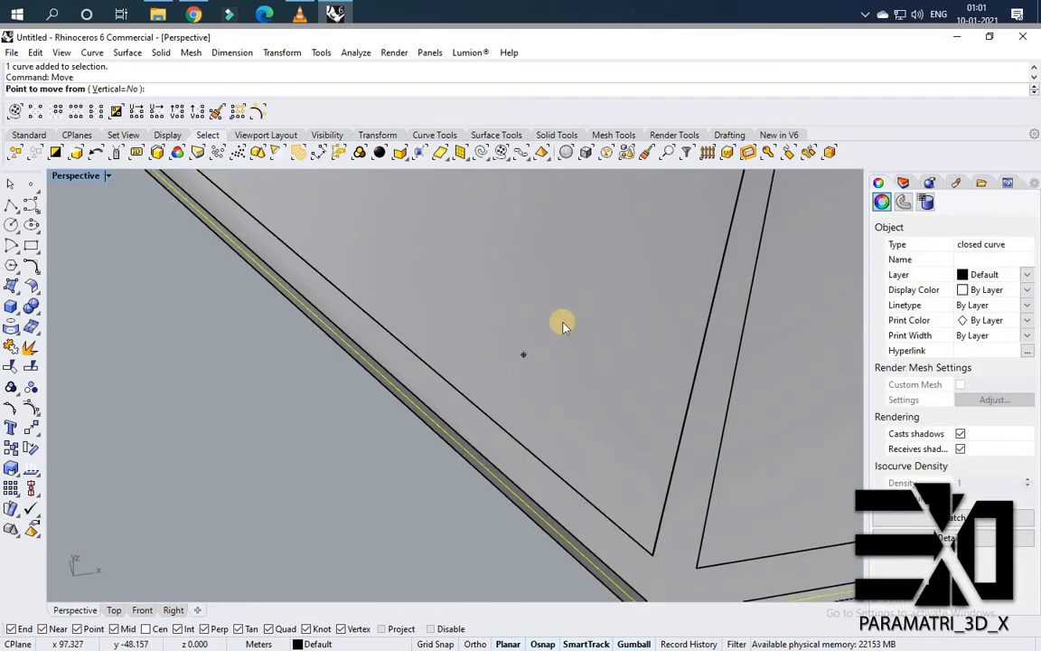
key("Escape")
scroll(532, 297, "down", 10)
right_click(531, 298)
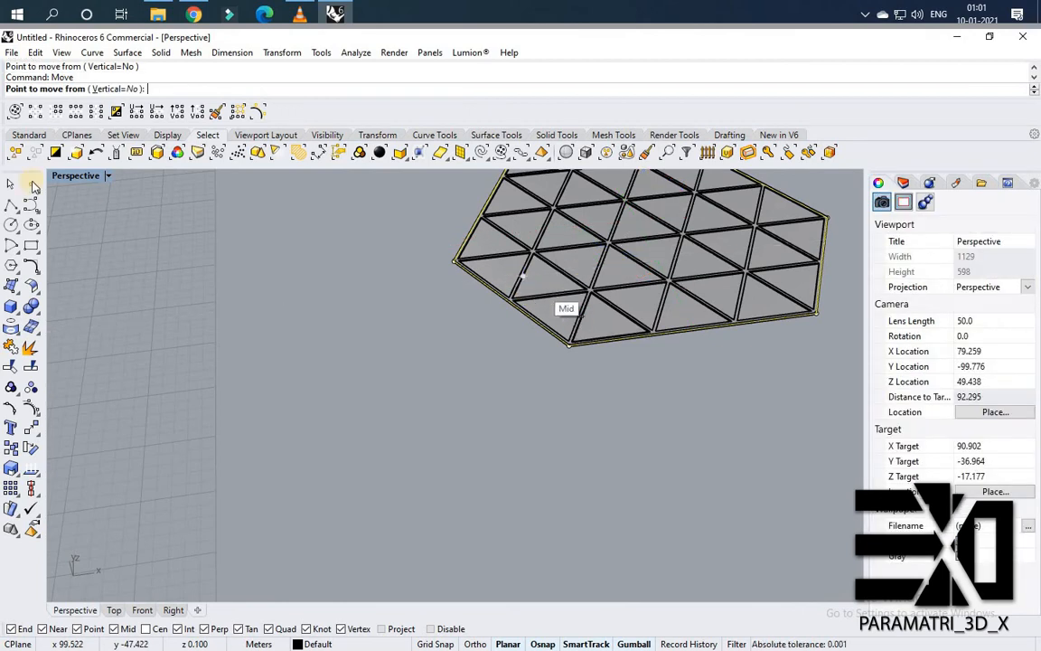
double_click(76, 176)
scroll(145, 206, "down", 7)
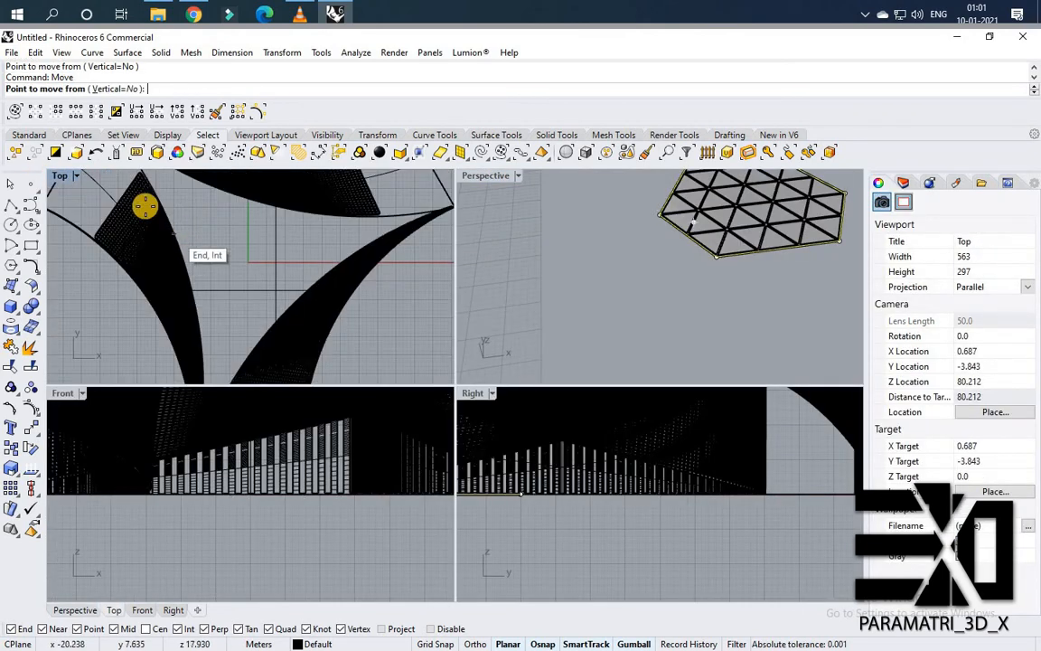
scroll(60, 181, "up", 3)
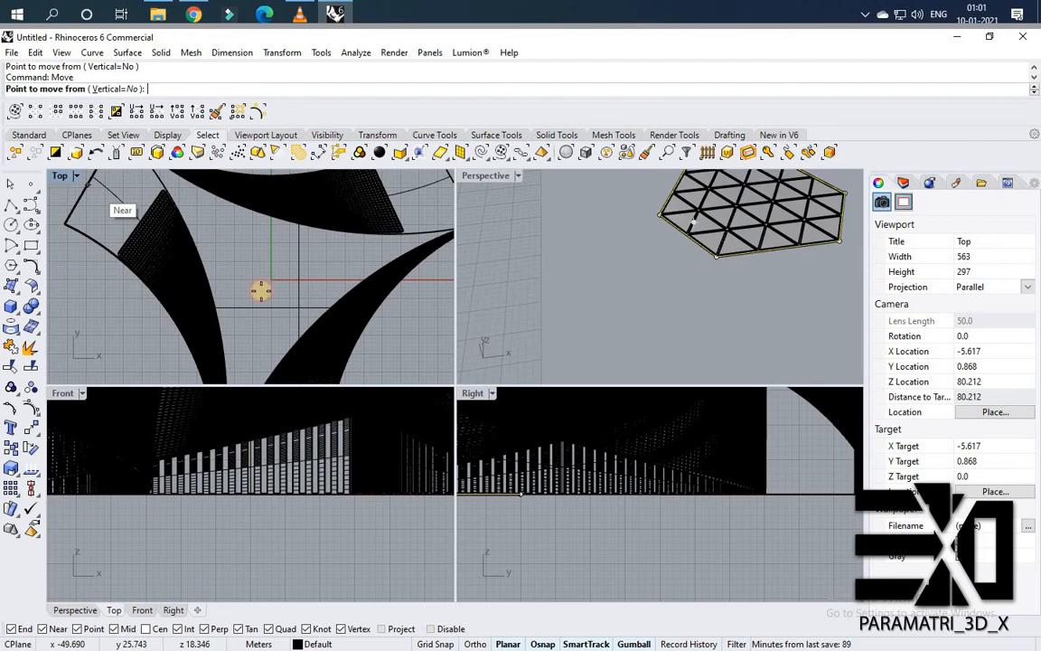
double_click(60, 176)
scroll(262, 290, "down", 8)
scroll(737, 518, "up", 4)
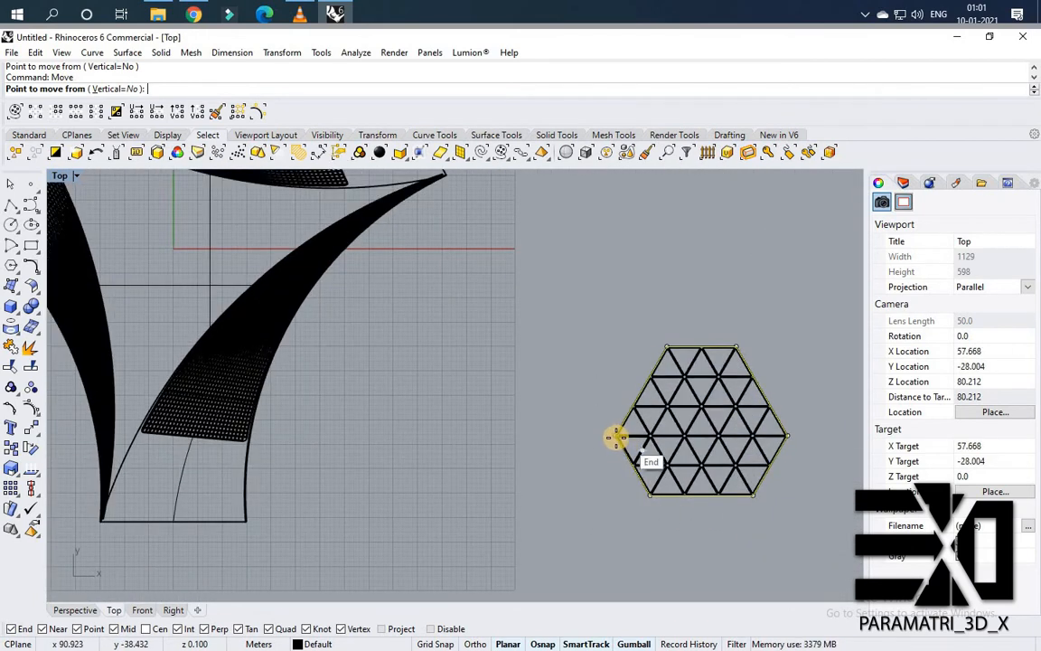
left_click(617, 437)
scroll(406, 344, "down", 3)
scroll(404, 354, "up", 1)
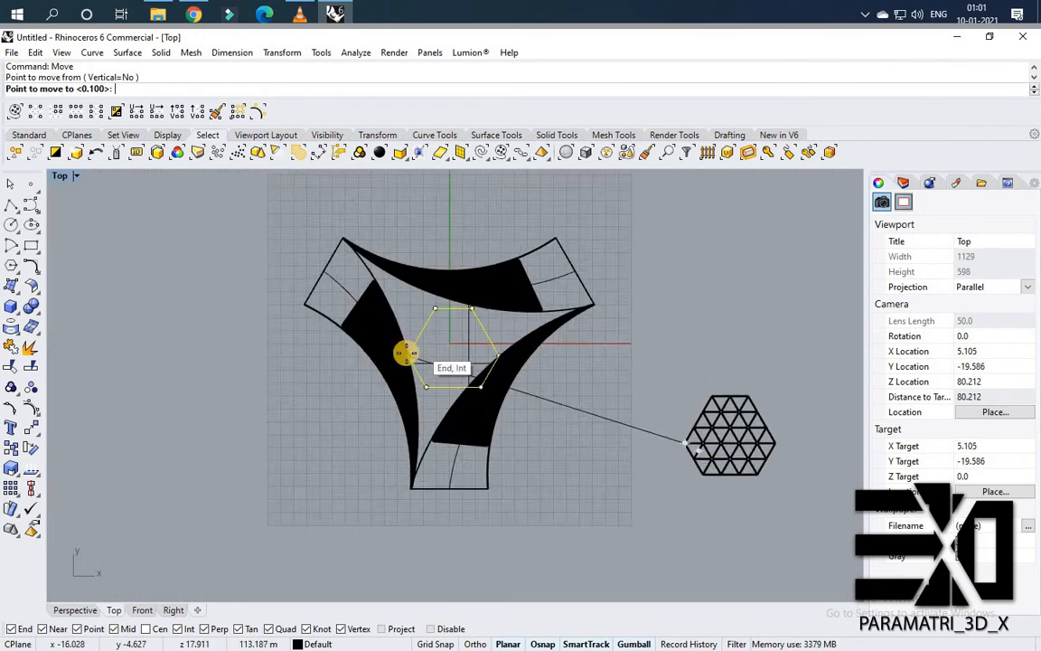
scroll(406, 354, "up", 6)
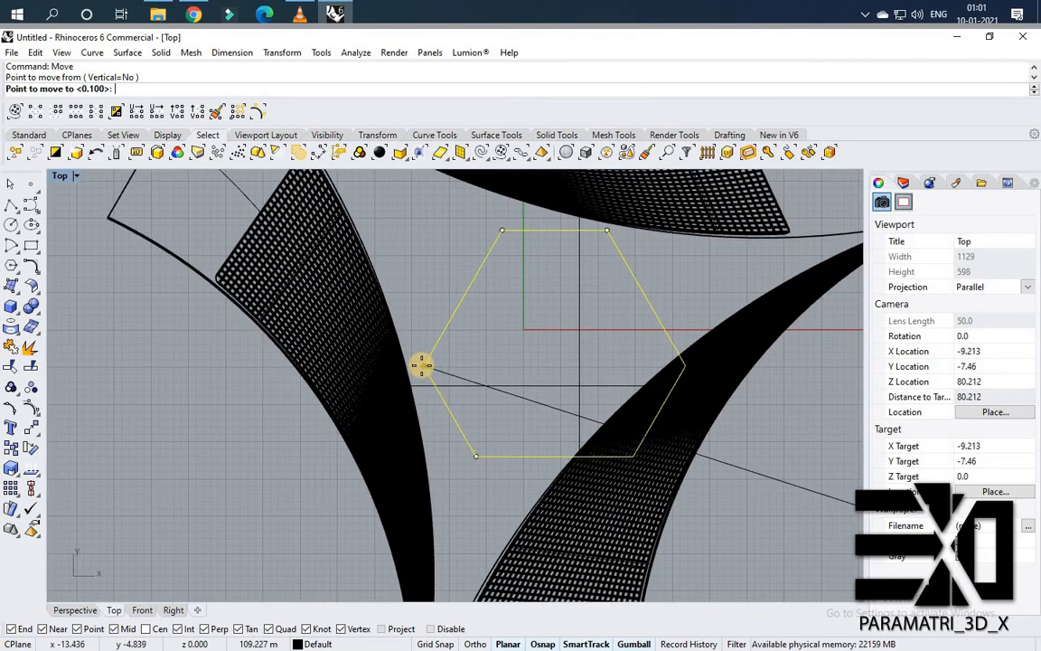
left_click(386, 344)
Select the entire hexagon panel cluster, including its extrusions and boundary curve.
scroll(614, 417, "down", 6)
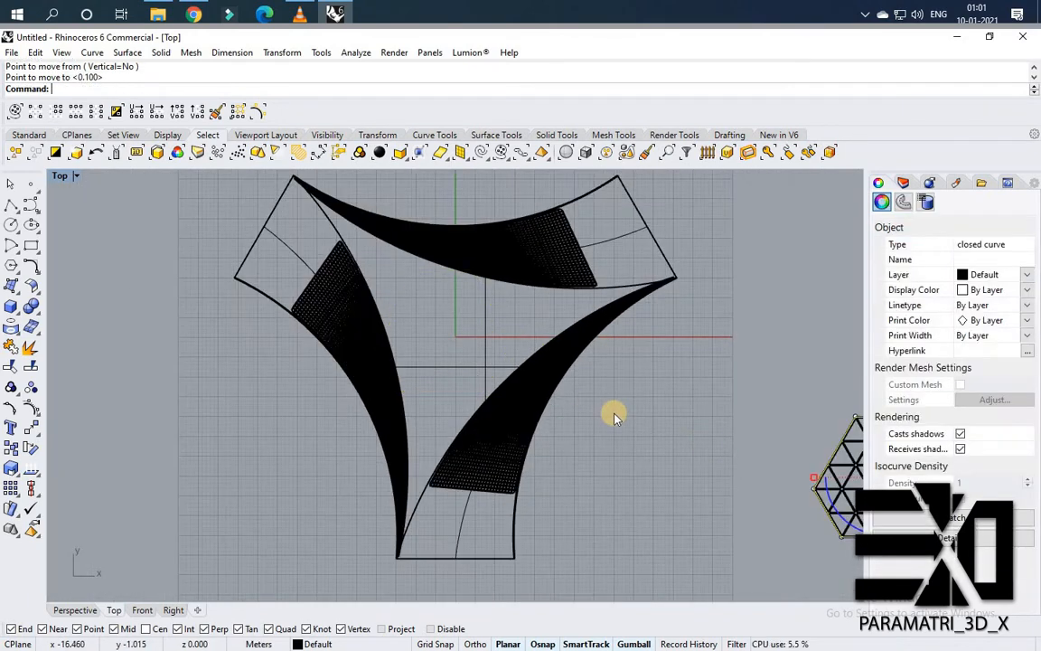
scroll(663, 463, "down", 6)
scroll(628, 416, "up", 6)
mouse_move(478, 287)
left_mouse_down()
mouse_move(686, 480)
mouse_move(432, 311)
left_mouse_up()
key("Return")
key("Escape")
Scale the panel cluster down by a base point and two reference points, then undo that scale.
type("S")
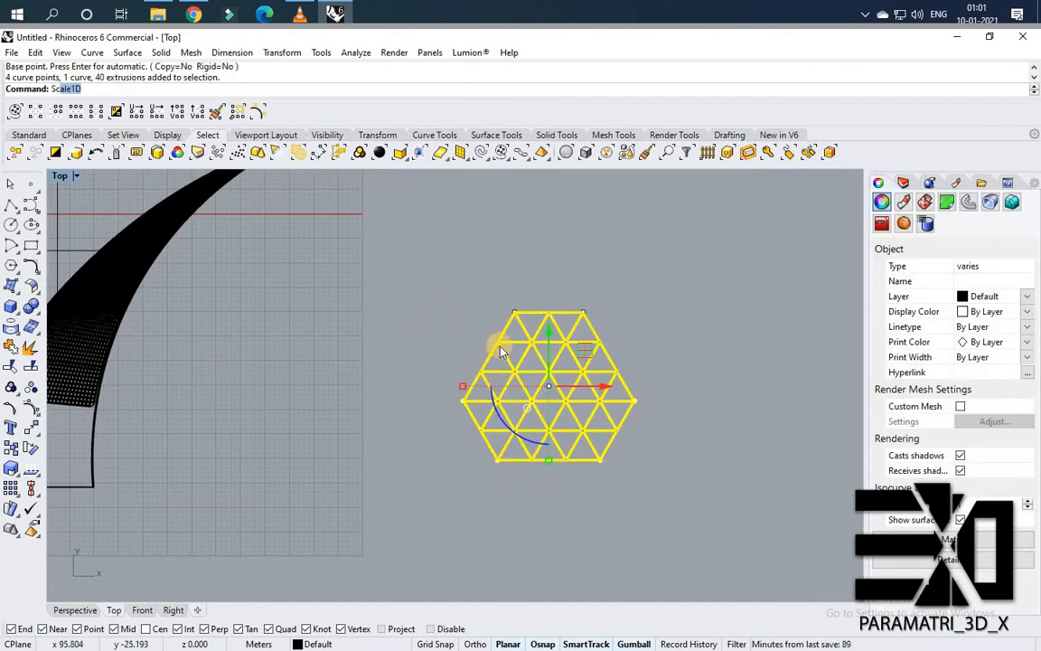
type("cale")
key("Return")
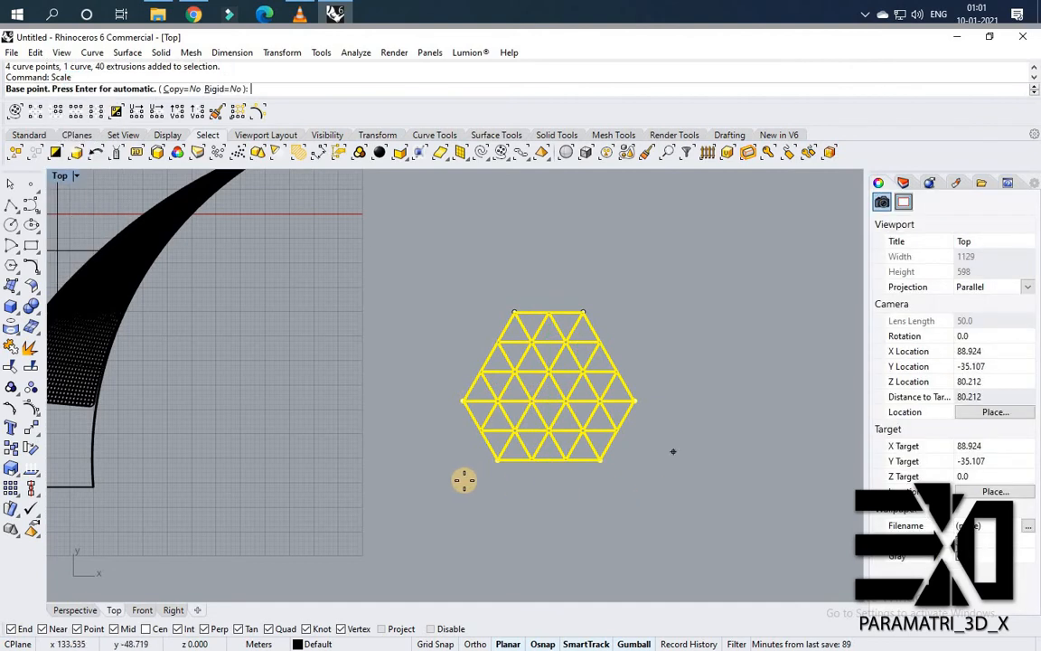
scroll(464, 480, "up", 2)
left_click(456, 442)
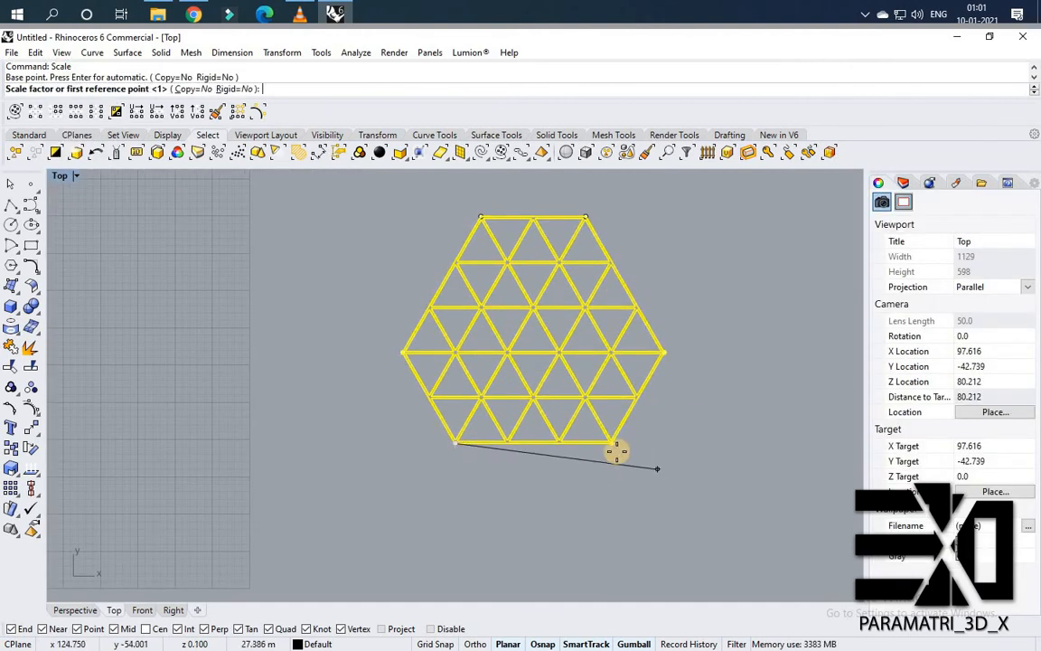
left_click(605, 445)
left_click(562, 443)
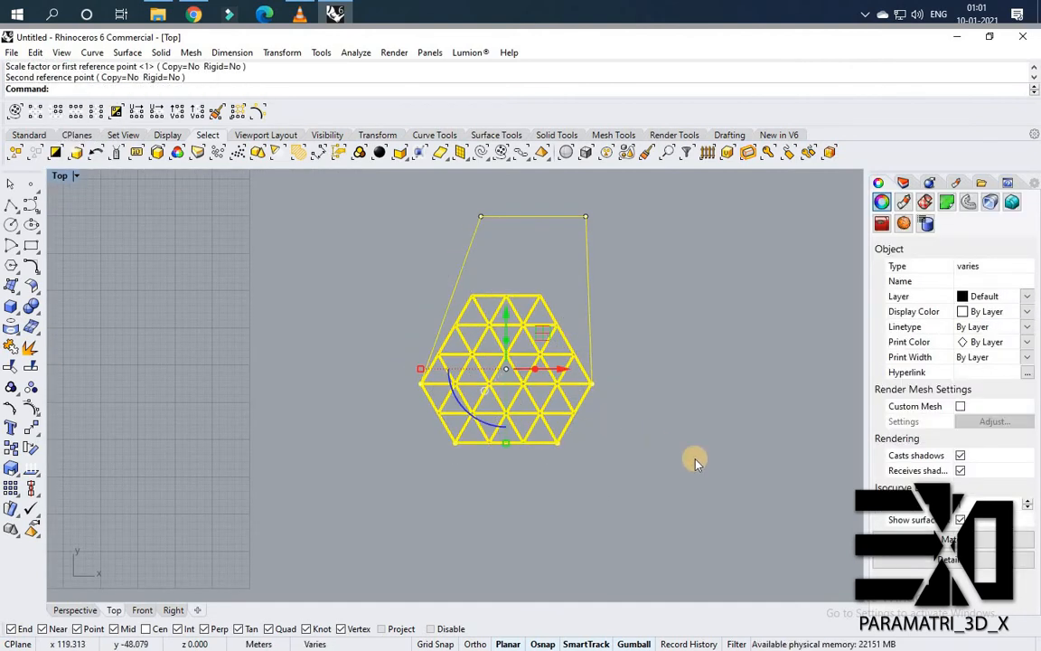
key("ctrl+z")
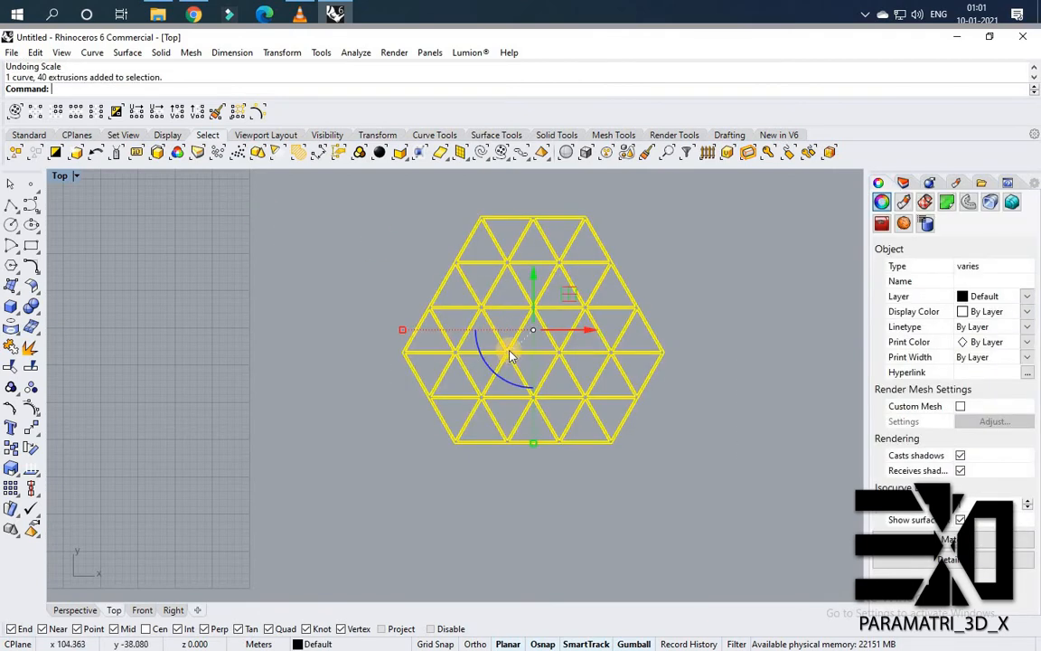
key("Return")
left_click(446, 471)
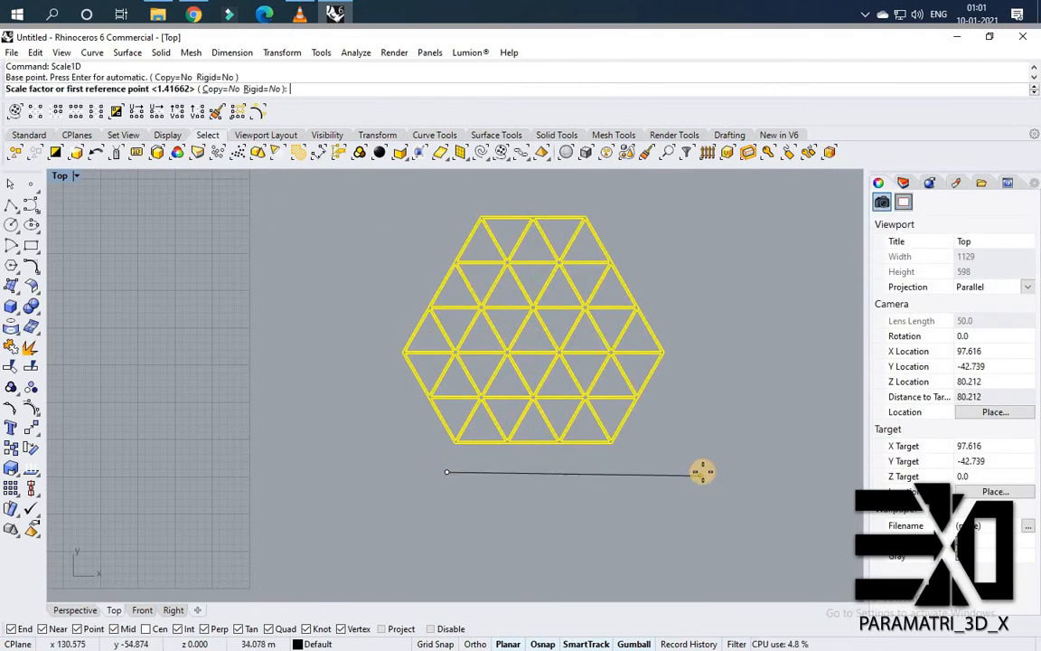
left_click(742, 464)
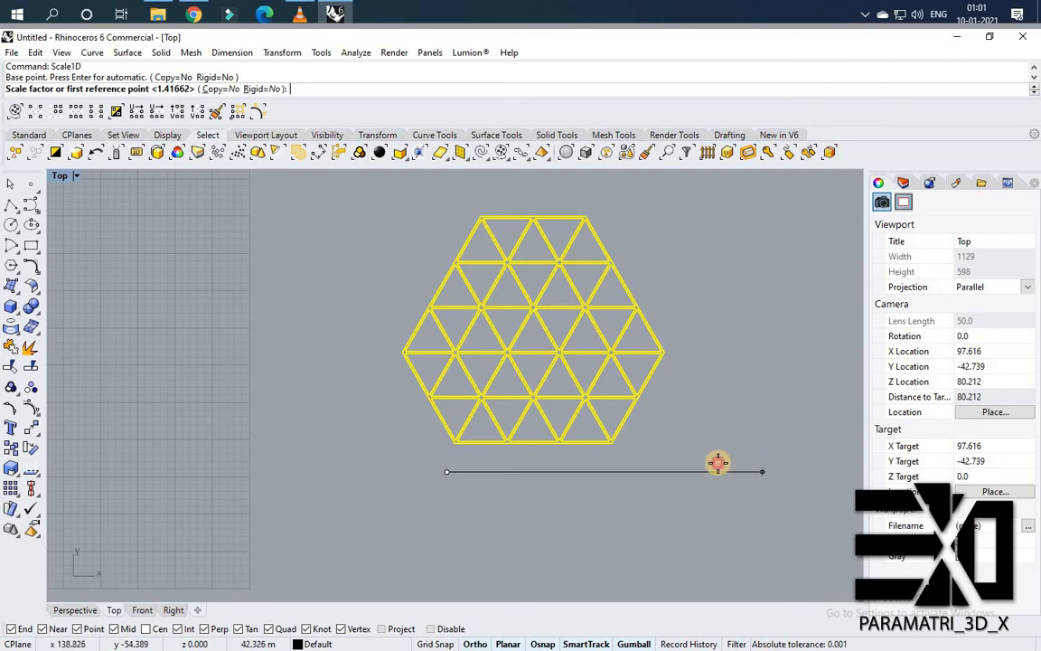
key("Escape")
Scale the panel cluster down uniformly using a base point and two reference points.
type("S")
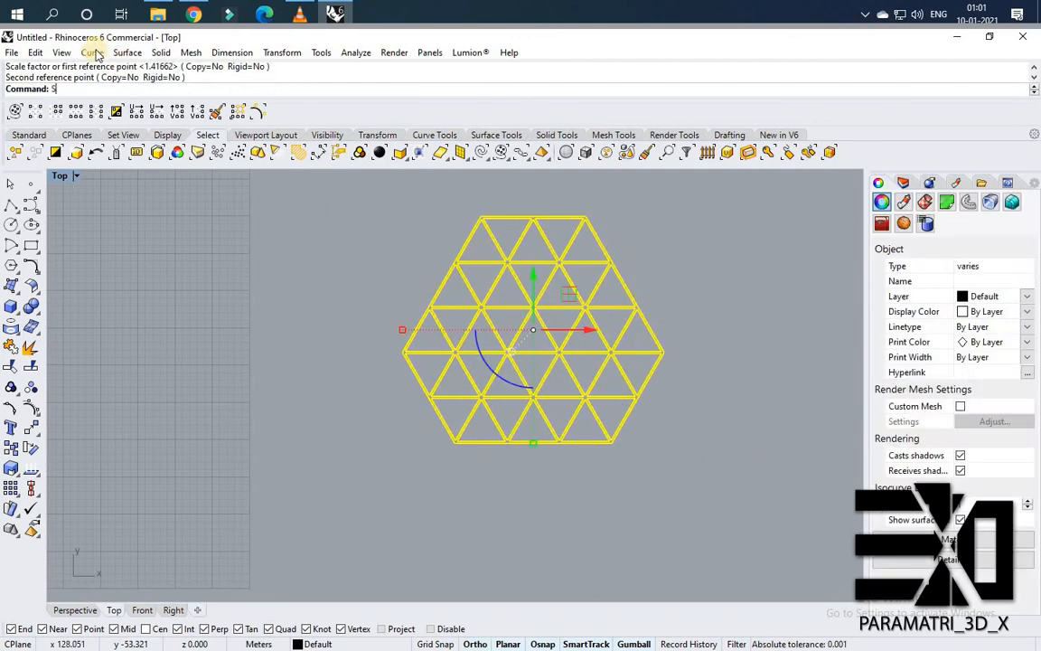
type("cale")
key("Return")
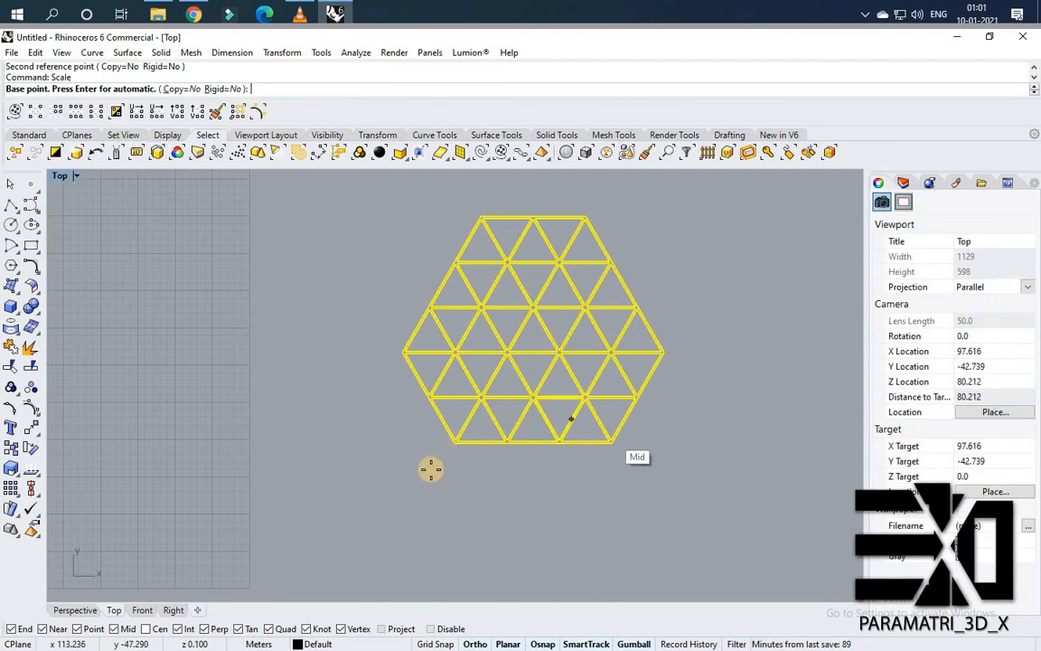
left_click(431, 468)
left_click(751, 469)
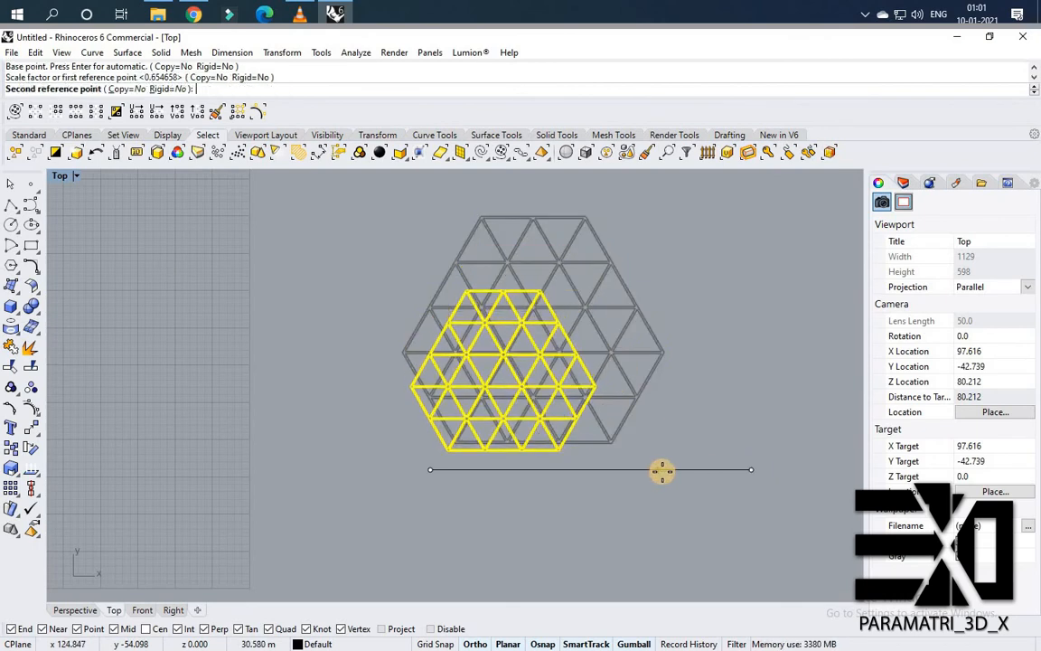
left_click(659, 333)
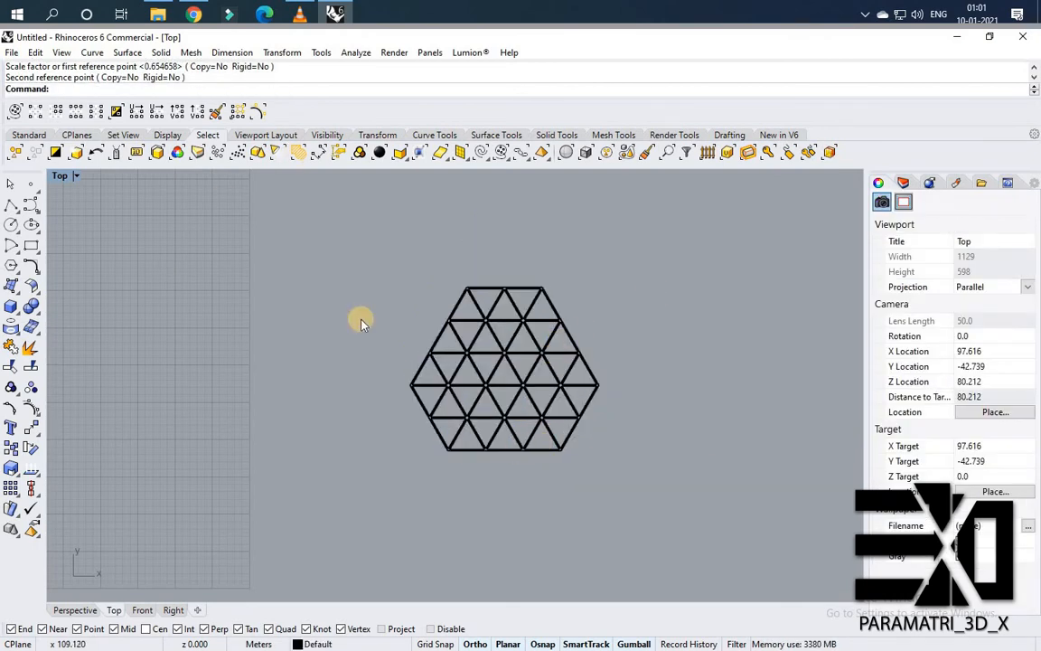
Copy the cluster's outer boundary curve from its centre to the origin at the main building's centre.
scroll(439, 458, "up", 6)
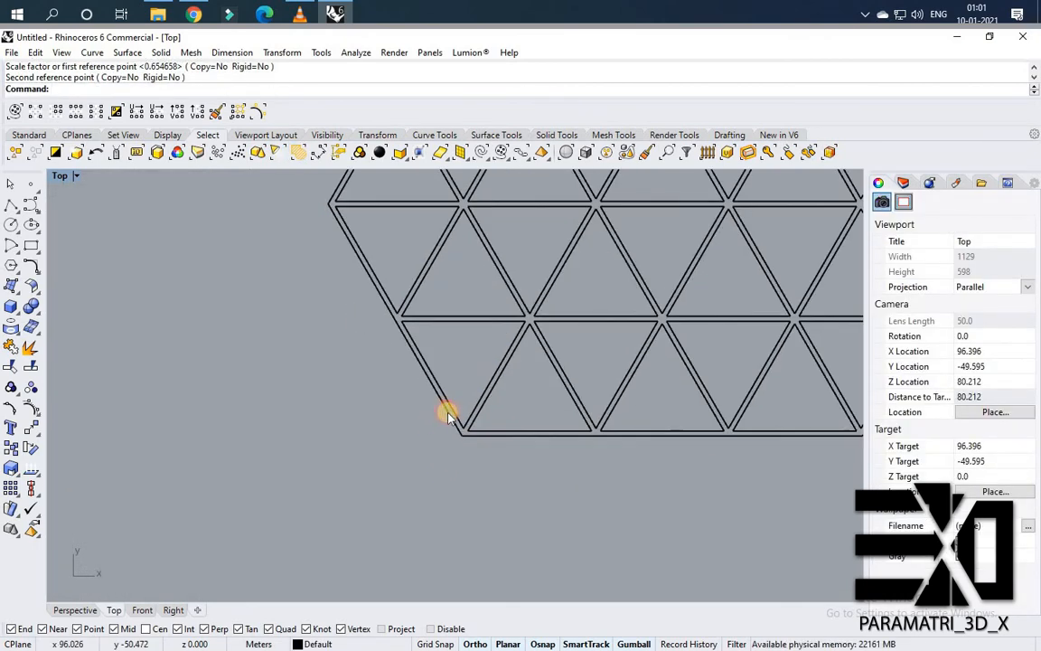
left_click(448, 415)
left_click(660, 395)
scroll(681, 396, "down", 12)
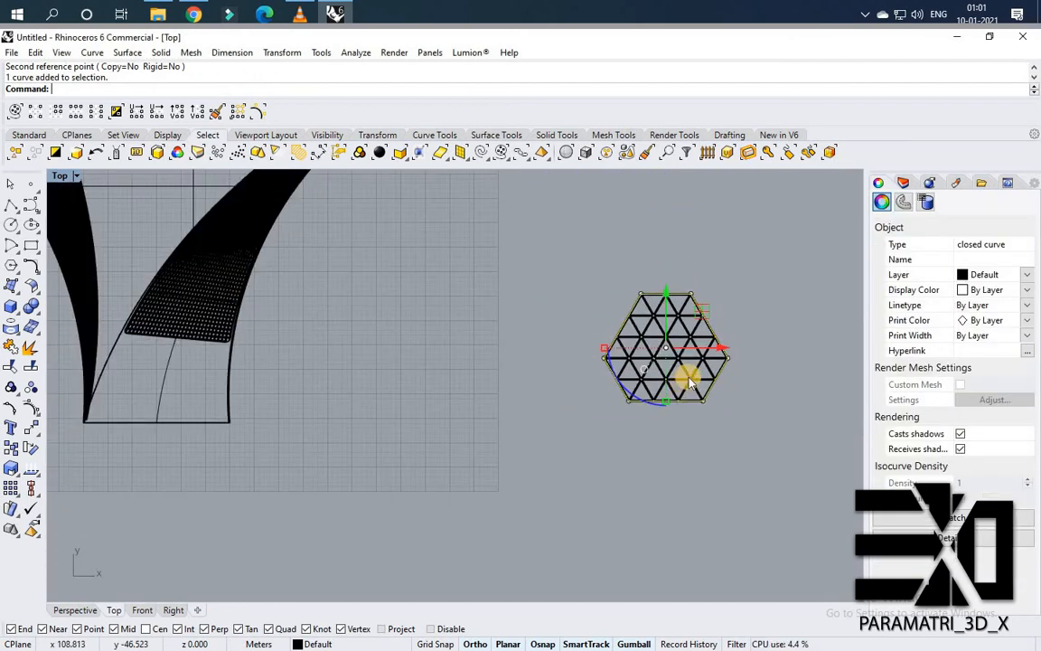
key("Return")
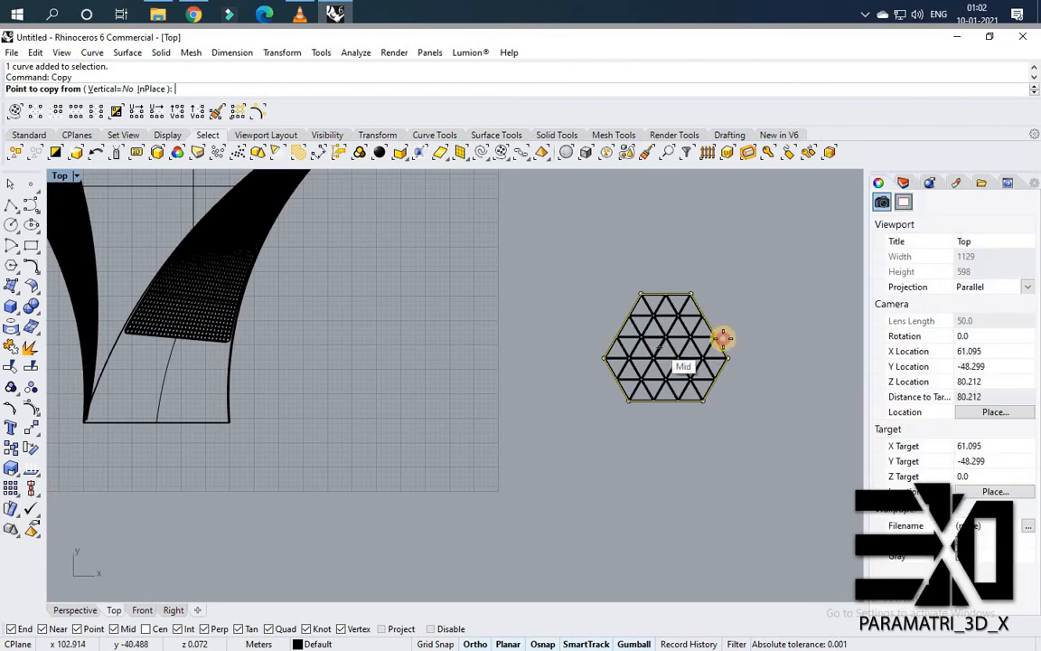
left_click(659, 345)
scroll(769, 363, "down", 6)
scroll(448, 234, "up", 2)
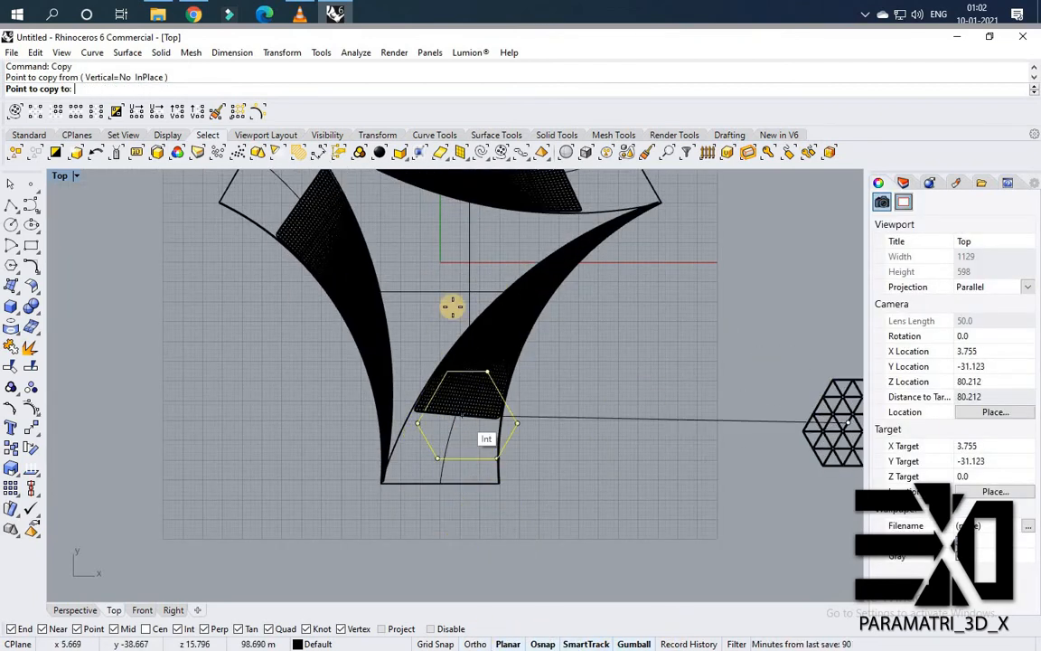
scroll(448, 282, "up", 2)
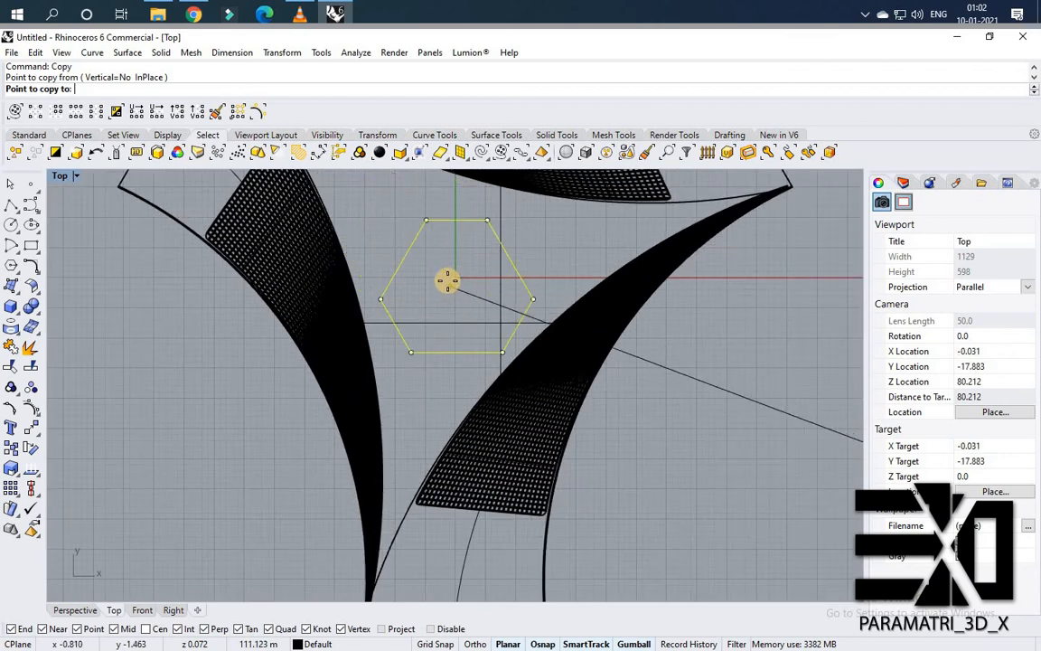
left_click(447, 280)
right_click(471, 352)
scroll(467, 350, "down", 1)
right_click_drag(467, 351, 532, 416)
scroll(542, 407, "down", 2)
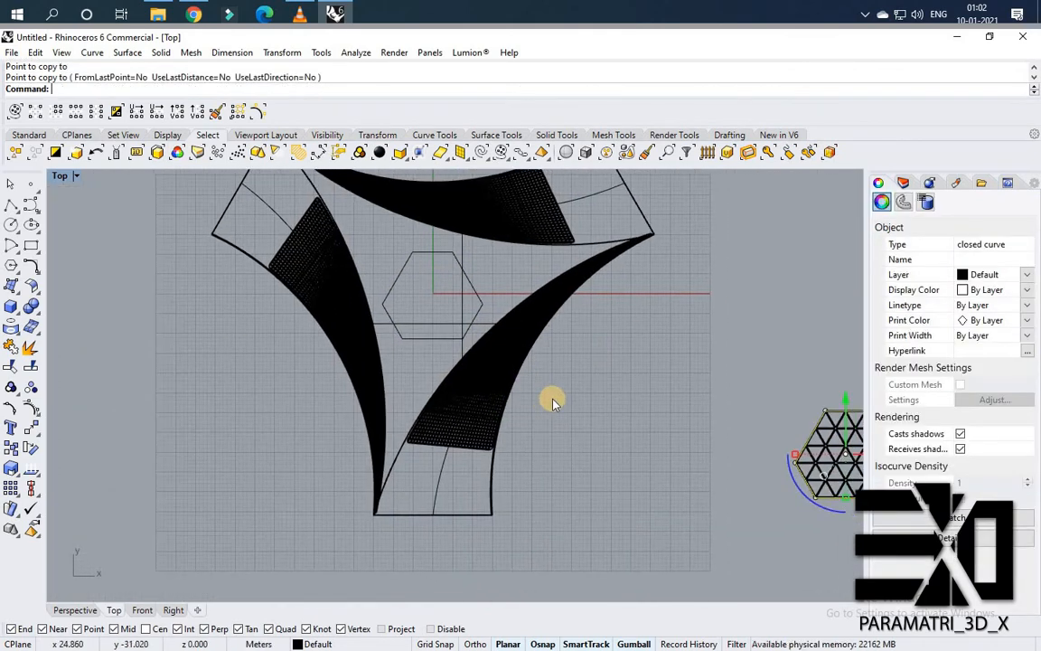
scroll(570, 383, "down", 4)
left_click(70, 177)
double_click(72, 178)
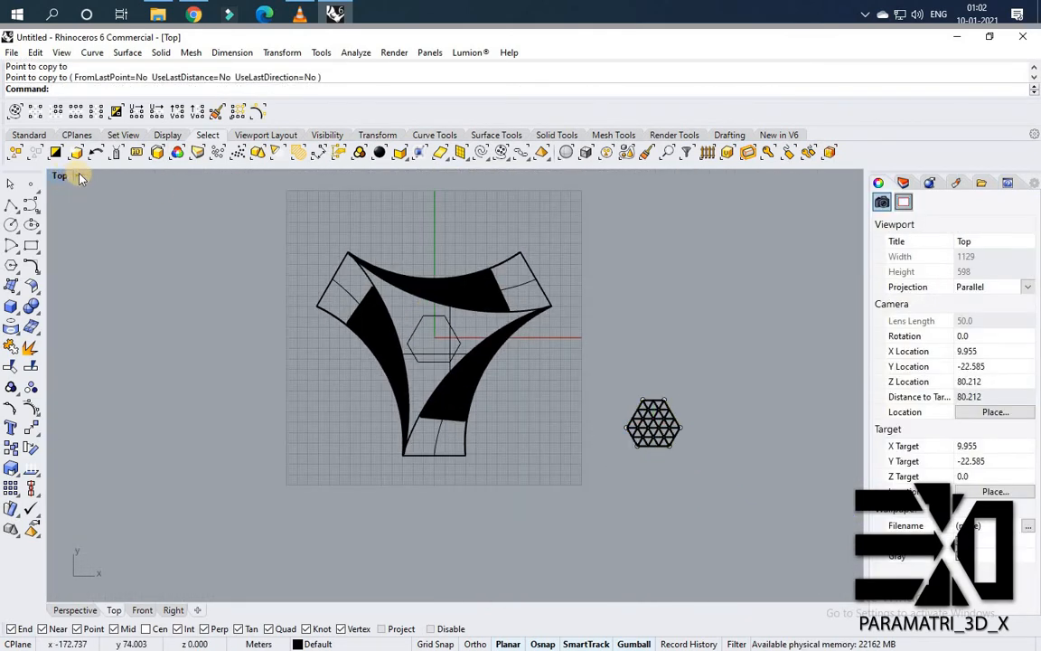
double_click(488, 177)
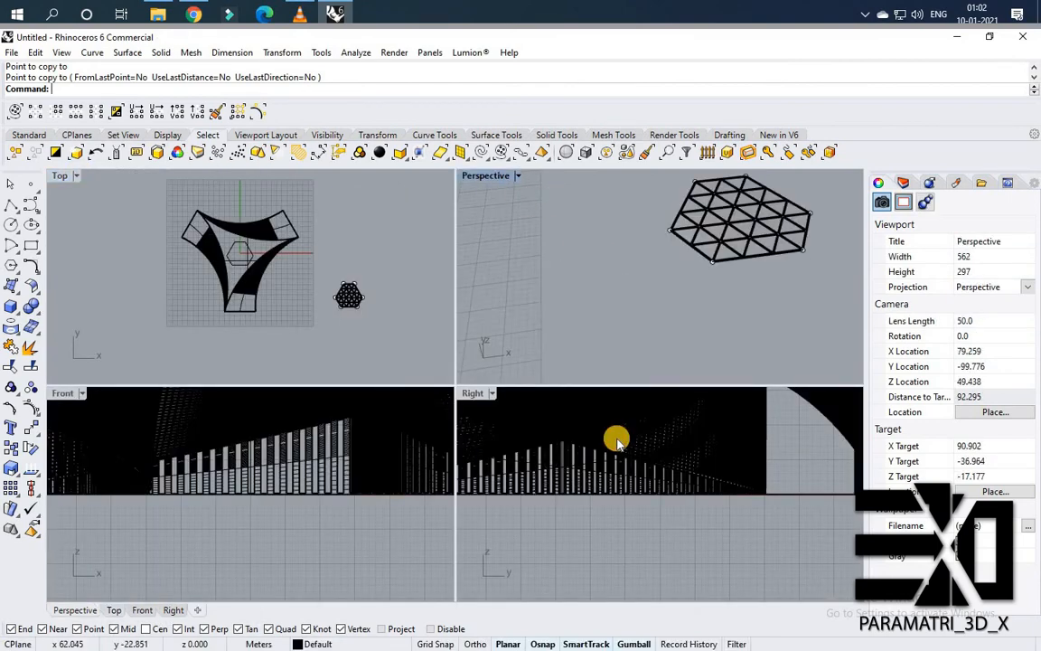
Hide a building surface to look at the hexagon outline, then show it again.
scroll(270, 296, "up", 6)
right_click_drag(363, 313, 360, 386)
scroll(379, 376, "down", 4)
scroll(359, 386, "up", 6)
right_click_drag(341, 345, 571, 393)
left_click(378, 296)
middle_click(395, 299)
left_click(399, 297)
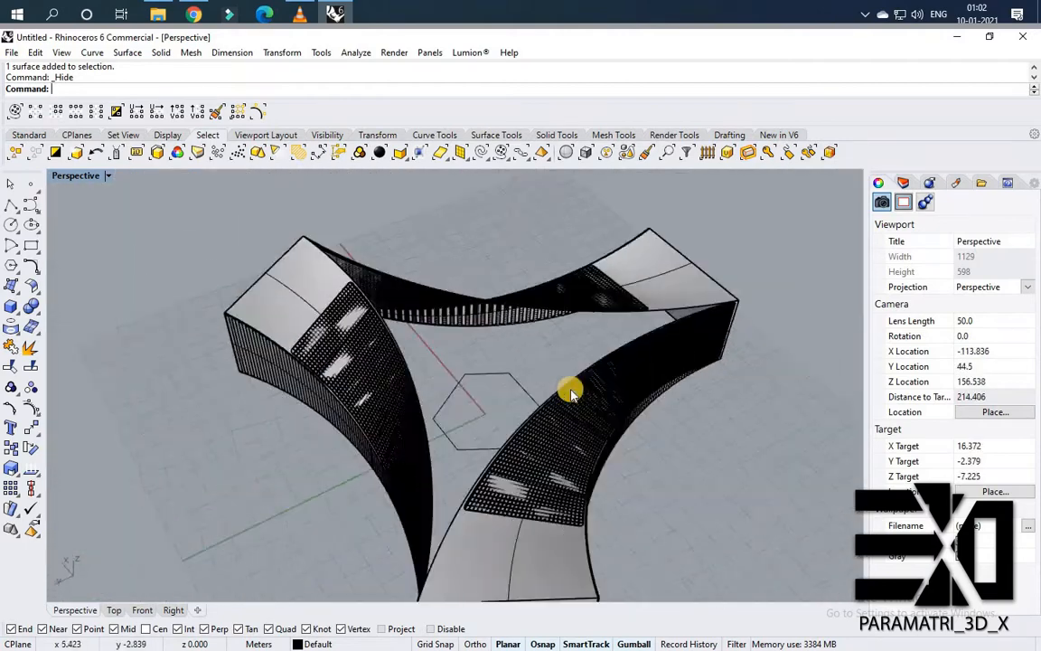
scroll(571, 393, "up", 5)
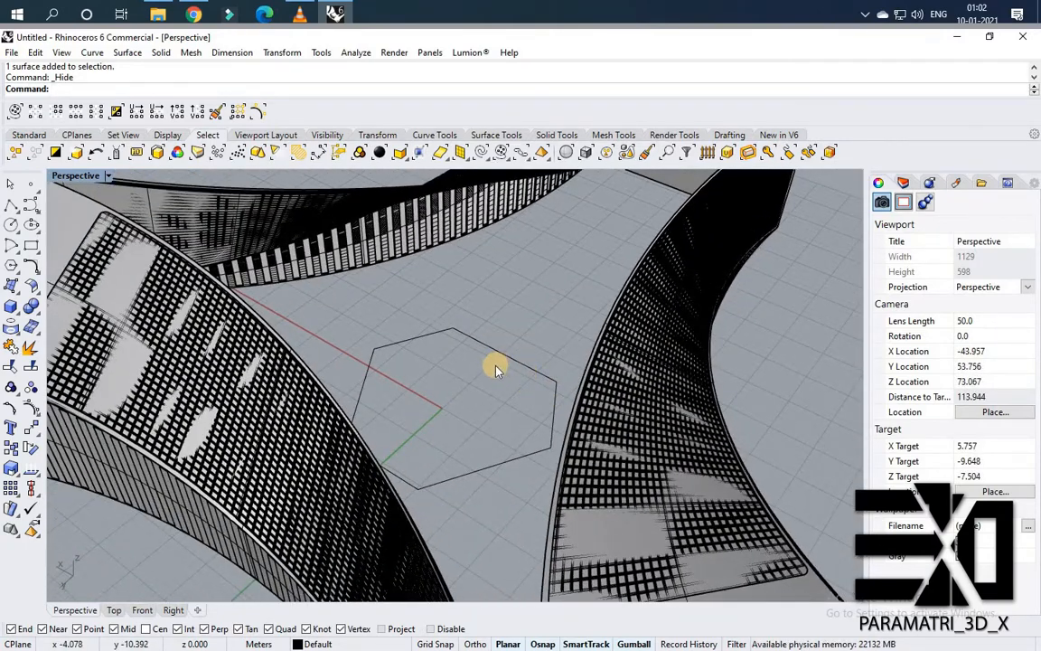
middle_click(495, 369)
right_click(486, 365)
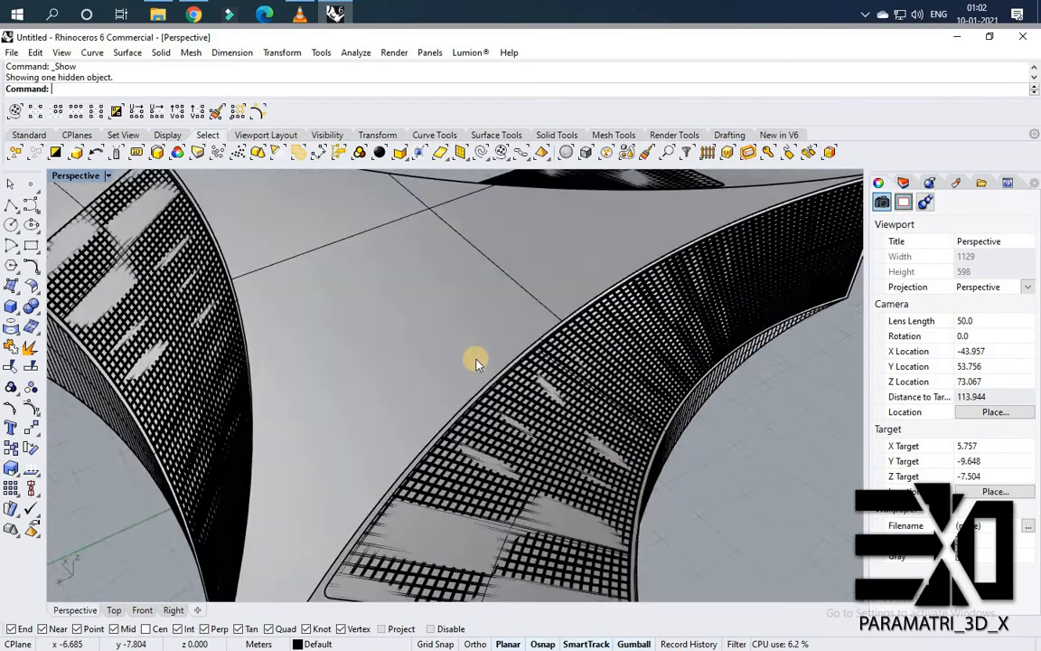
Hide all objects in the model, then undo the hide.
right_click_drag(477, 360, 552, 465)
left_click_drag(680, 575, 655, 553)
key("Escape")
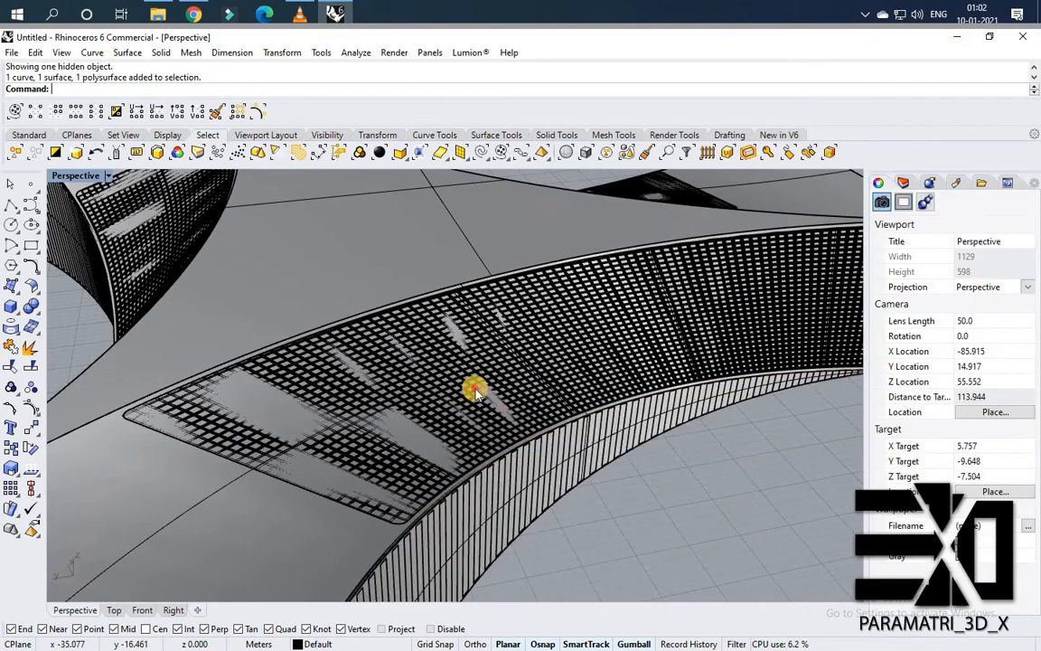
key("ctrl+a")
middle_click(427, 380)
left_click(465, 373)
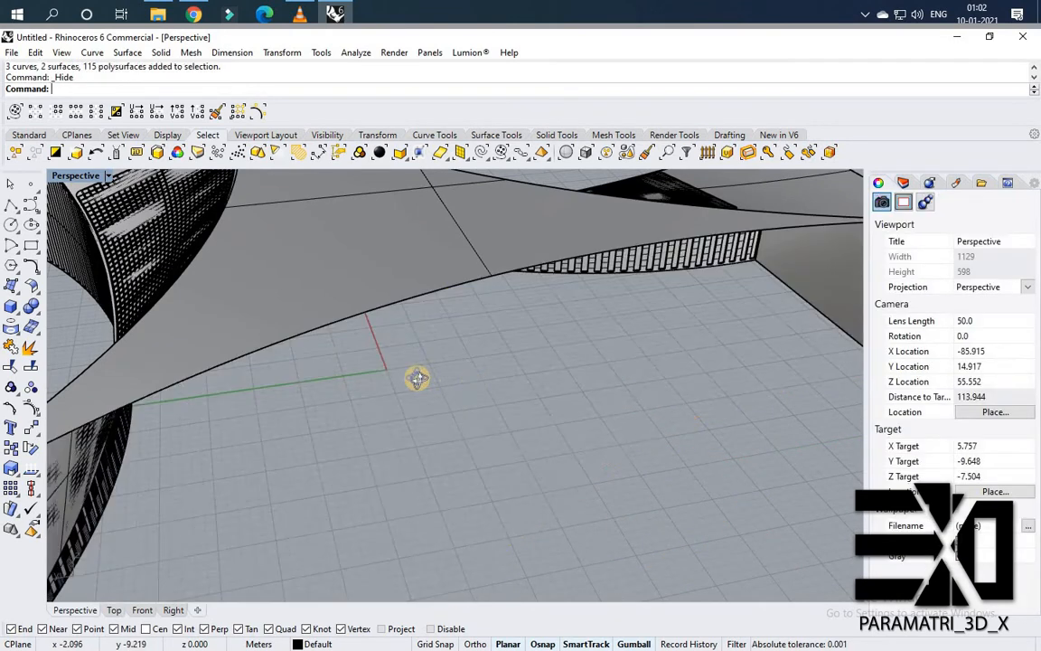
scroll(418, 373, "down", 5)
right_click_drag(423, 367, 488, 371)
key("ctrl+z")
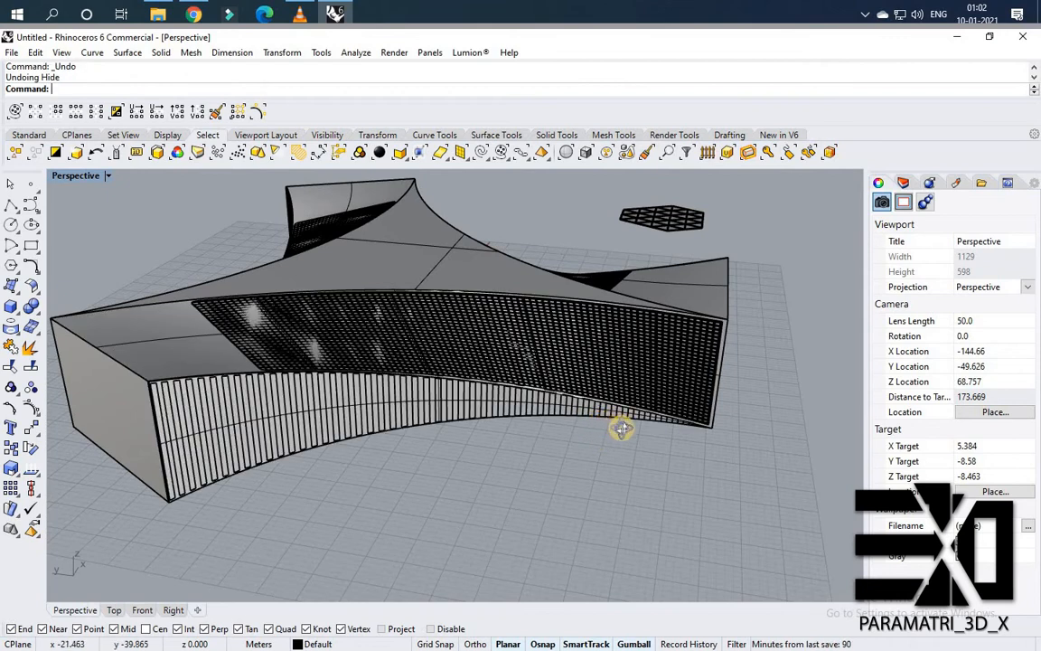
Hide the building's walls and facade panels, leaving the roof surface and hexagon outline visible.
right_click_drag(623, 427, 446, 332)
middle_click(642, 384)
left_click(638, 377)
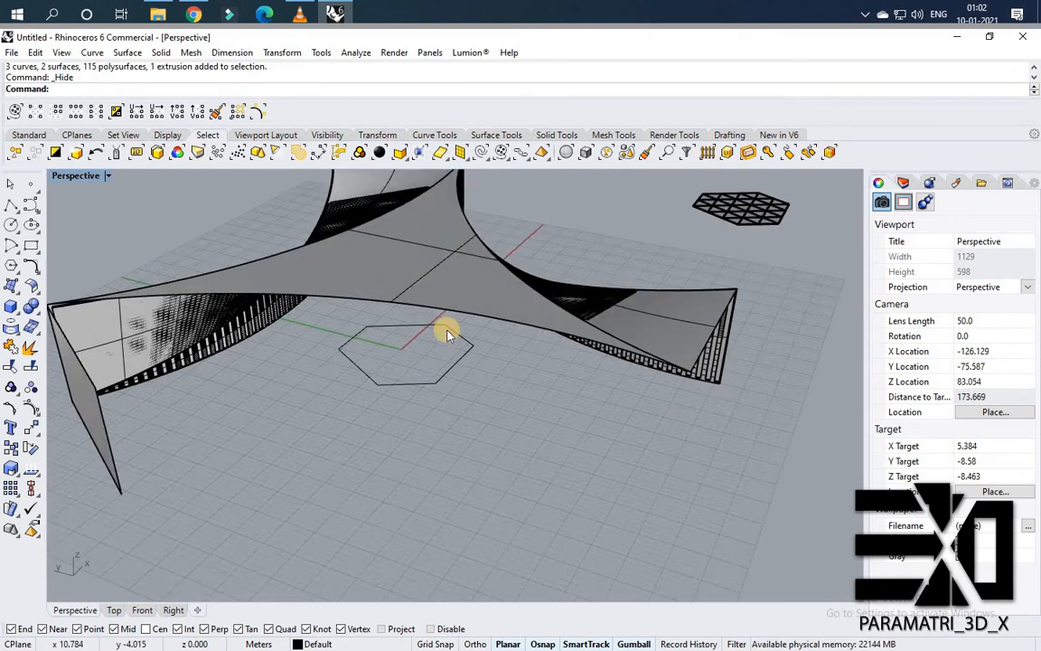
scroll(446, 330, "up", 2)
type("P")
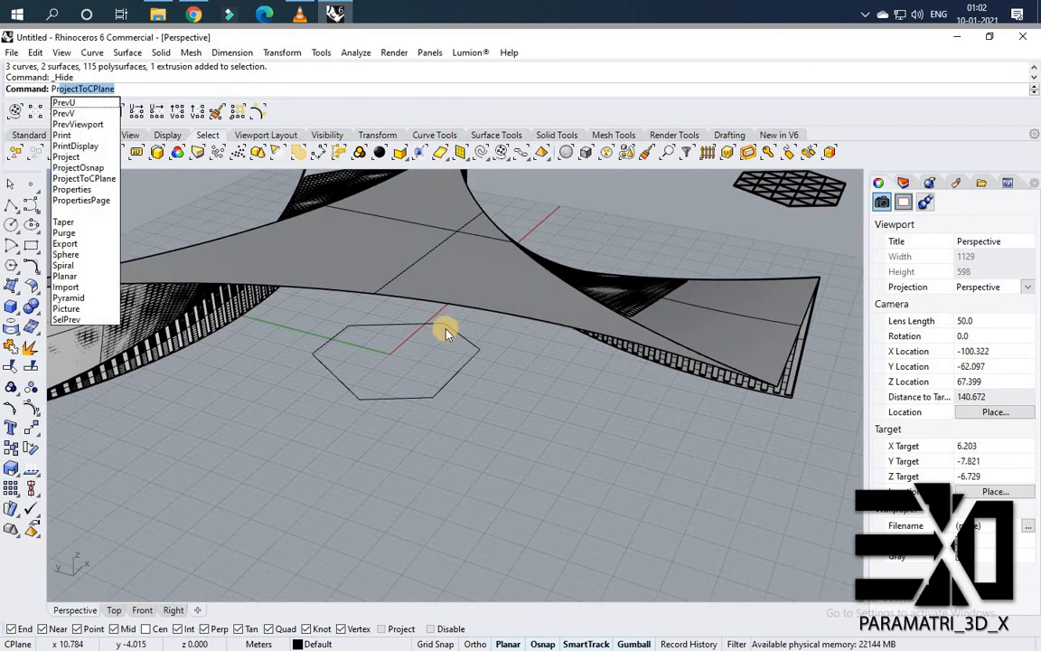
type("ro")
left_click(79, 105)
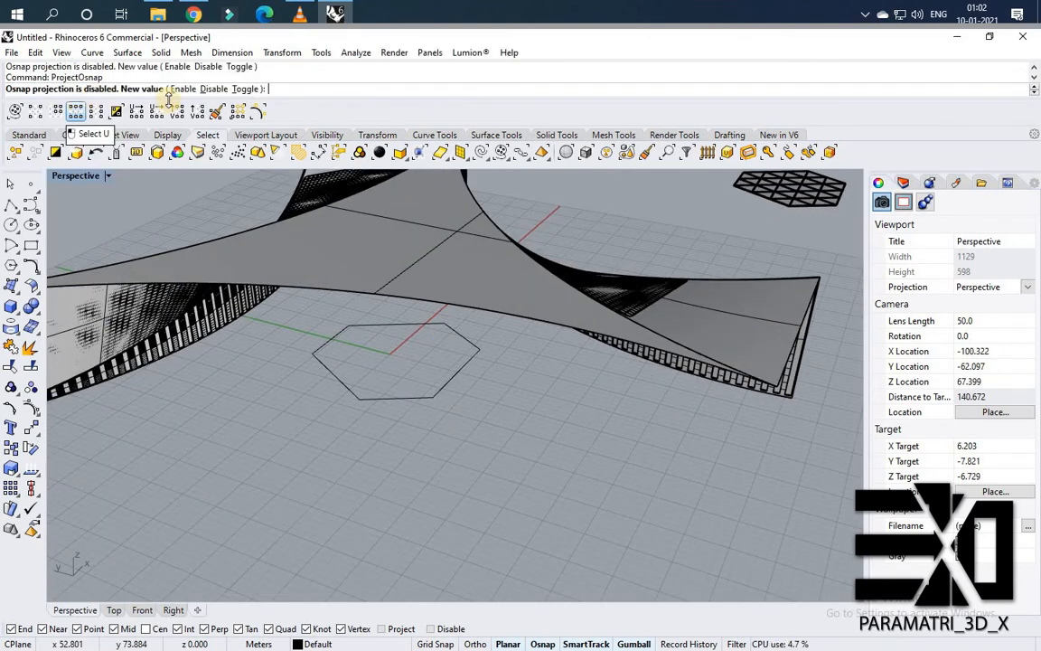
key("Return")
type("ProjectToCPlane")
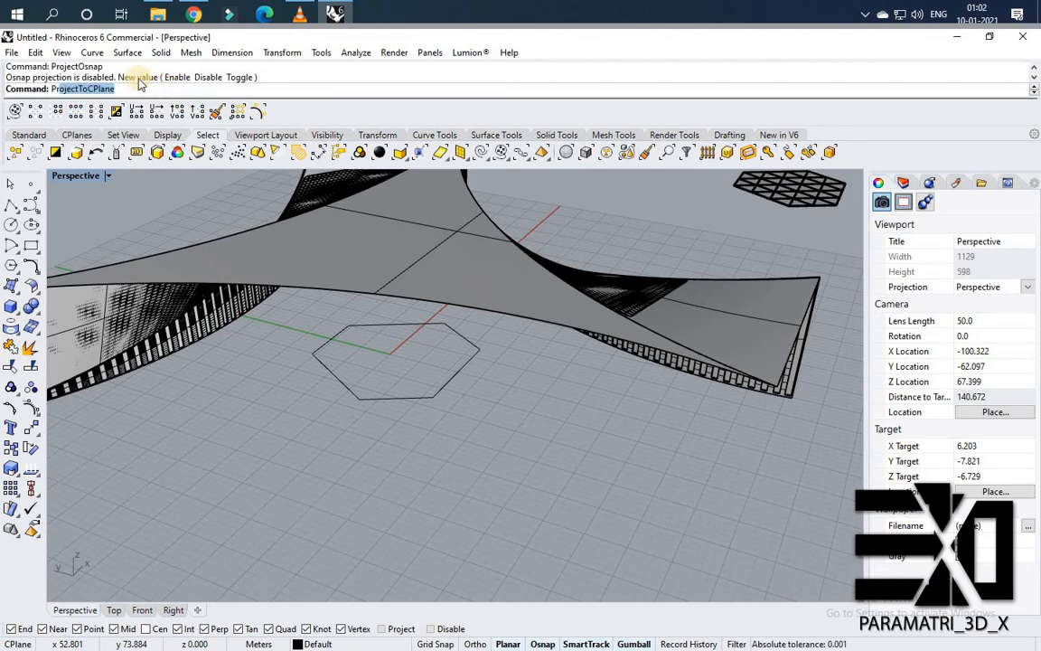
Project the hexagon outline straight up onto the roof surface.
left_click(82, 103)
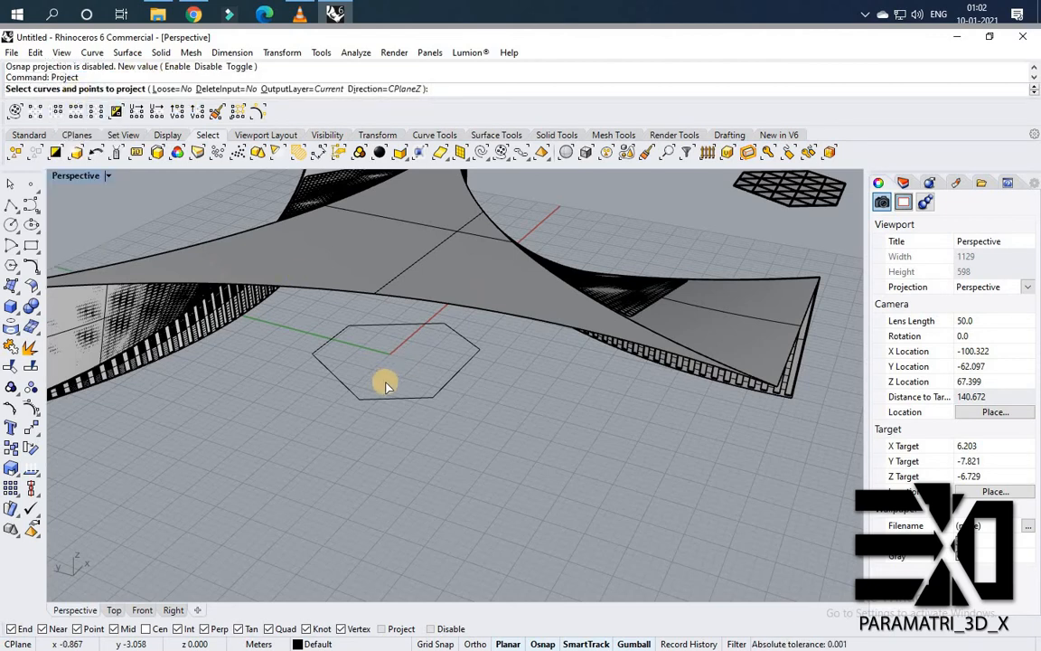
left_click(391, 399)
key("Return")
left_click(402, 252)
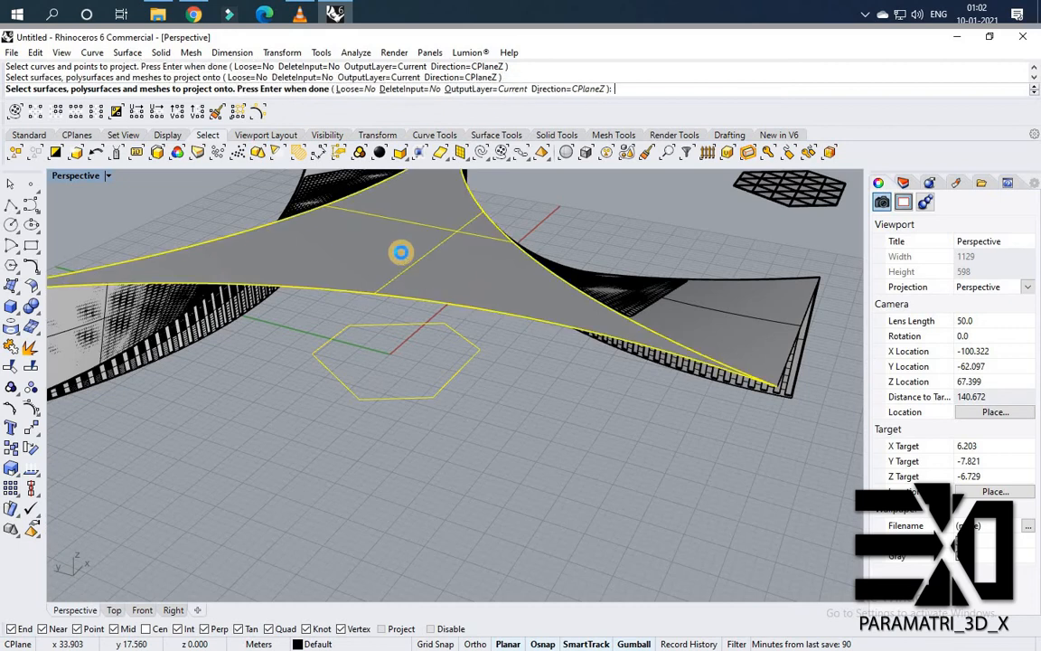
key("Return")
Trim a hexagonal opening in the roof surface using the projected hexagon outline.
right_click_drag(403, 257, 441, 307)
scroll(441, 308, "up", 4)
key("Escape")
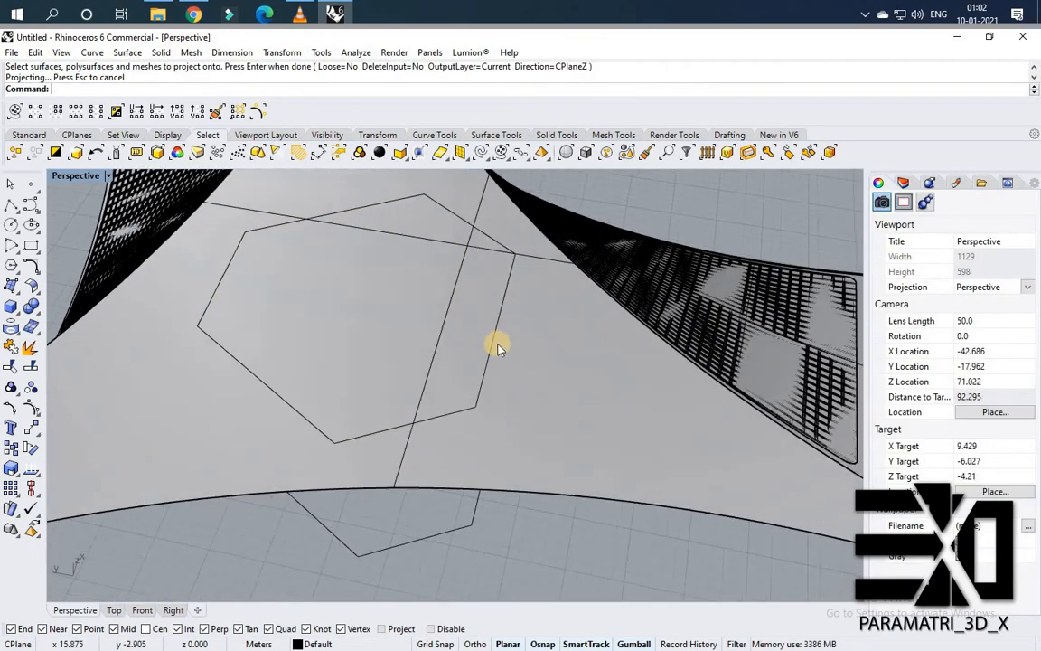
left_click(496, 343)
left_click(539, 380)
left_click(443, 321, "shift")
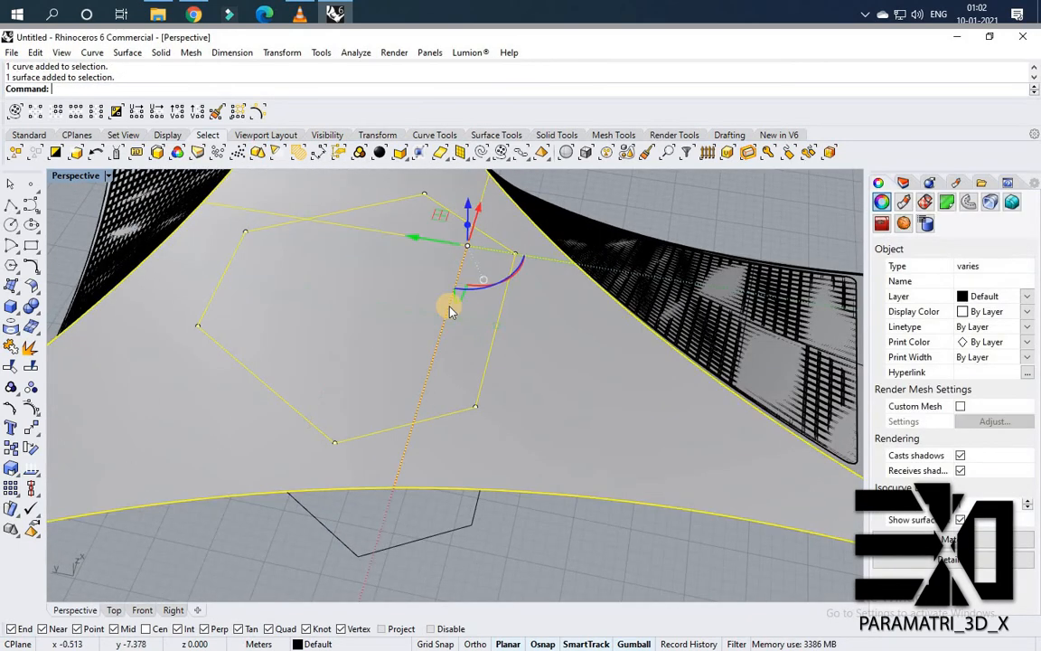
key("Return")
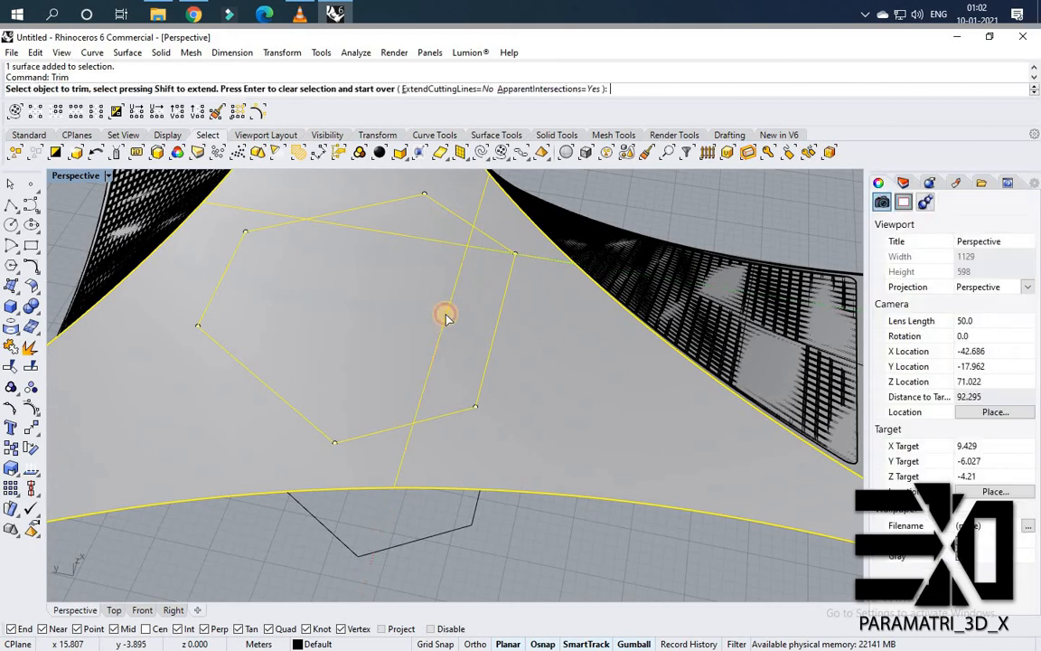
left_click(447, 312)
key("Return")
Delete the leftover hexagon outline curves below the roof.
left_click(466, 412)
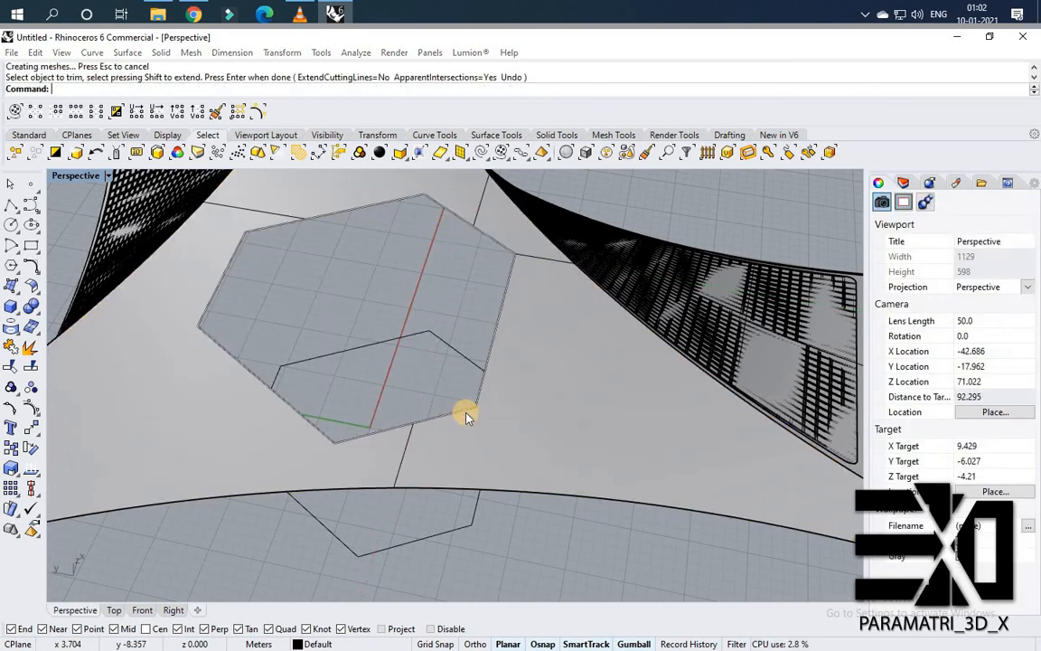
left_click(457, 530)
key("Delete")
left_click(410, 508)
left_click(416, 540)
key("Delete")
scroll(416, 518, "down", 2)
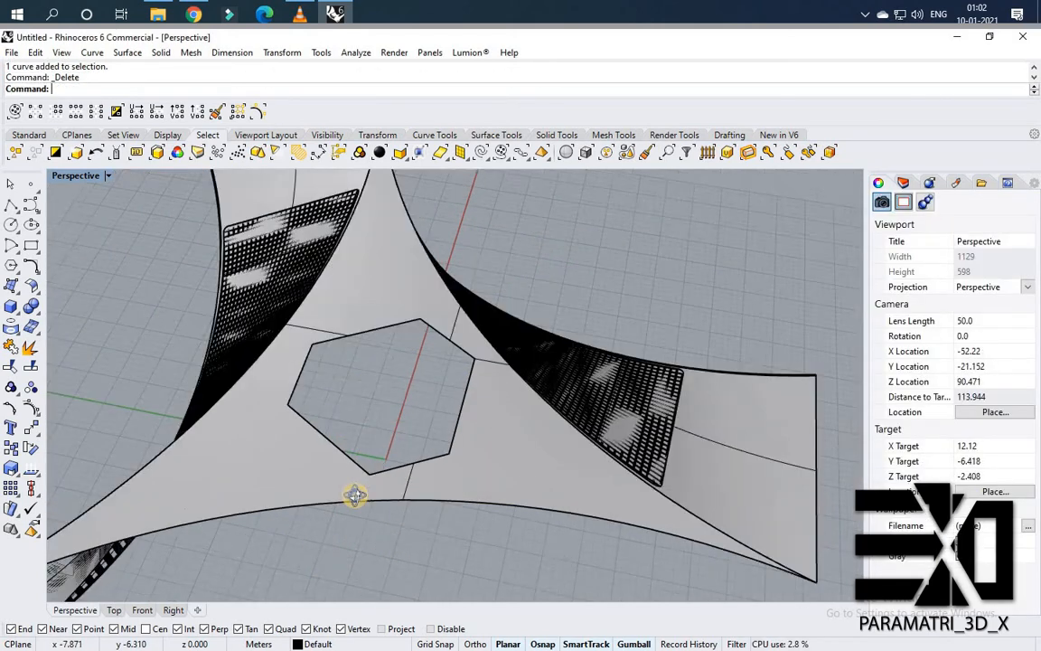
Move the panel cluster from its corner onto the matching corner of the hexagonal roof opening.
right_click_drag(355, 495, 239, 470)
scroll(570, 416, "down", 10)
scroll(672, 411, "up", 6)
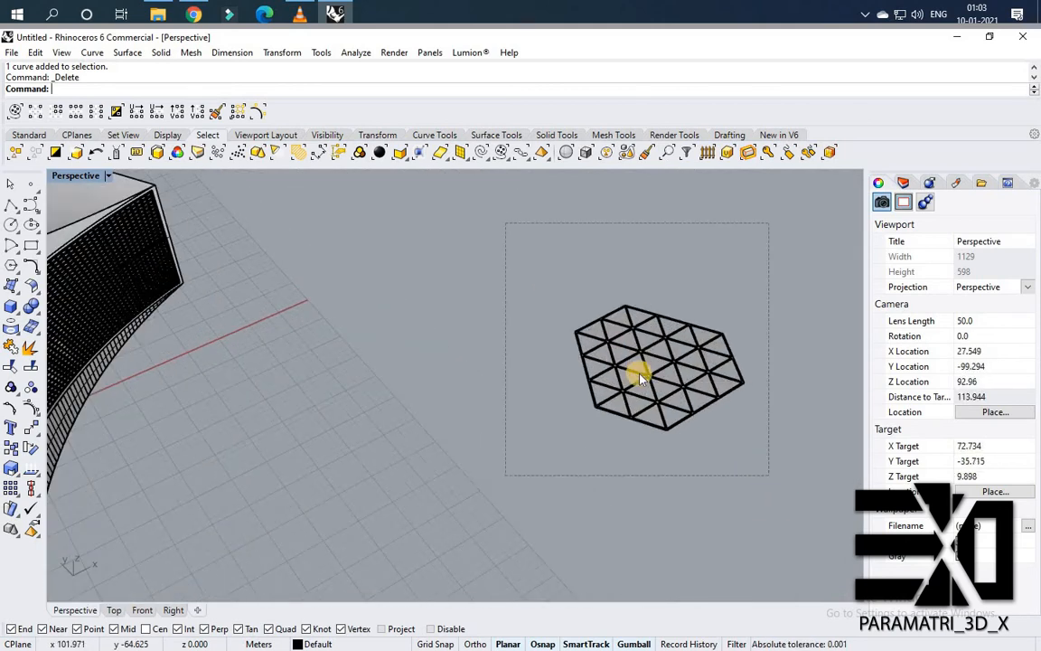
left_click_drag(769, 475, 505, 222)
scroll(660, 365, "up", 2)
type("M")
key("Return")
scroll(682, 455, "up", 4)
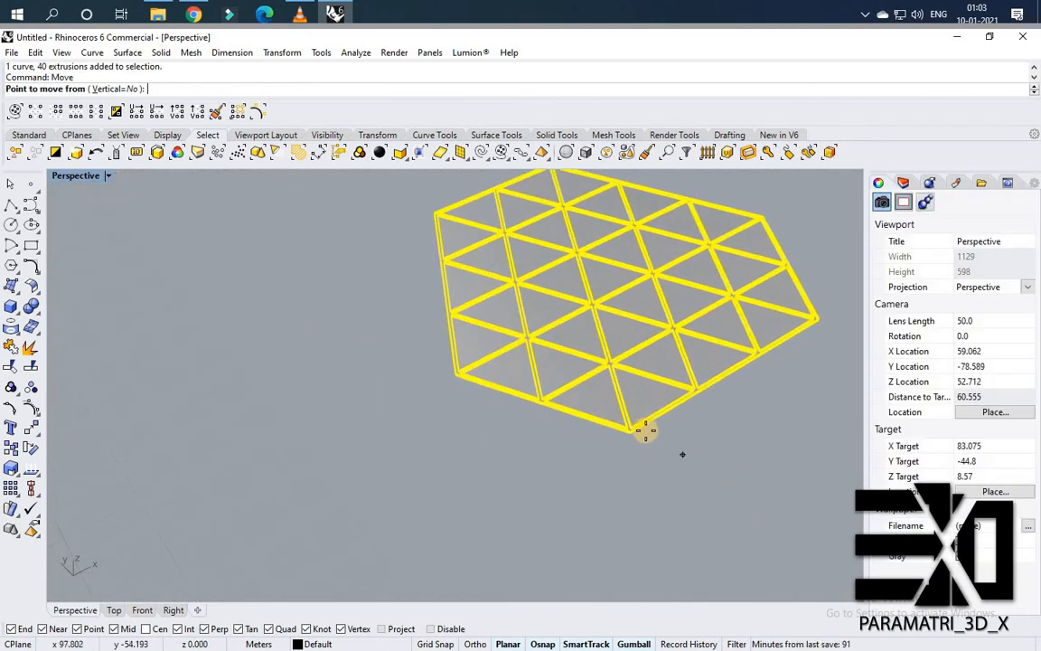
scroll(646, 431, "up", 6)
left_click(611, 423)
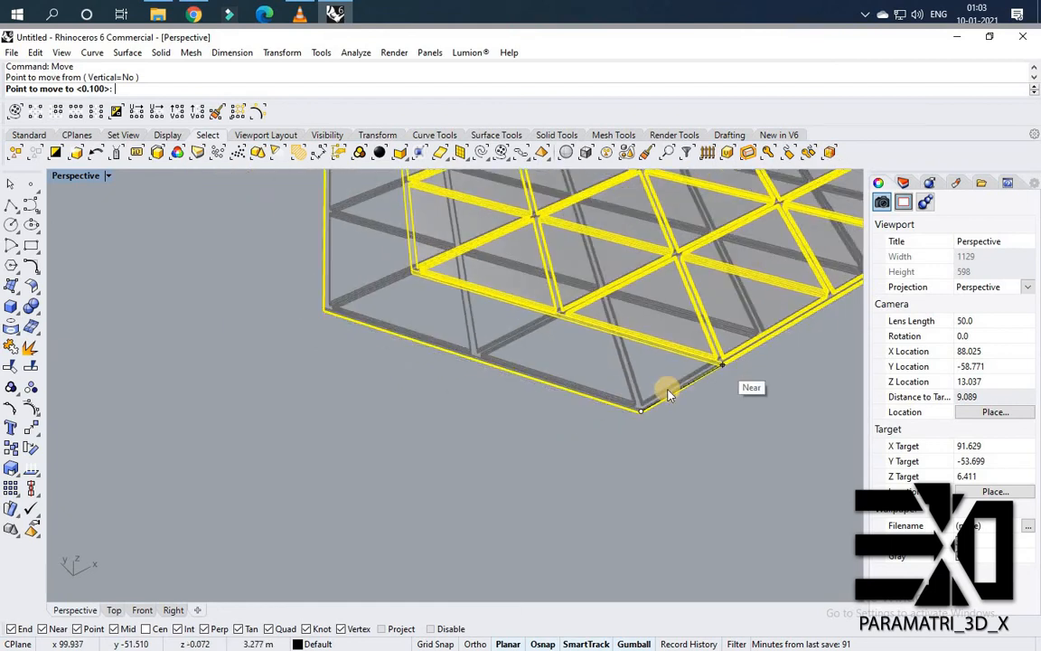
left_click(669, 395)
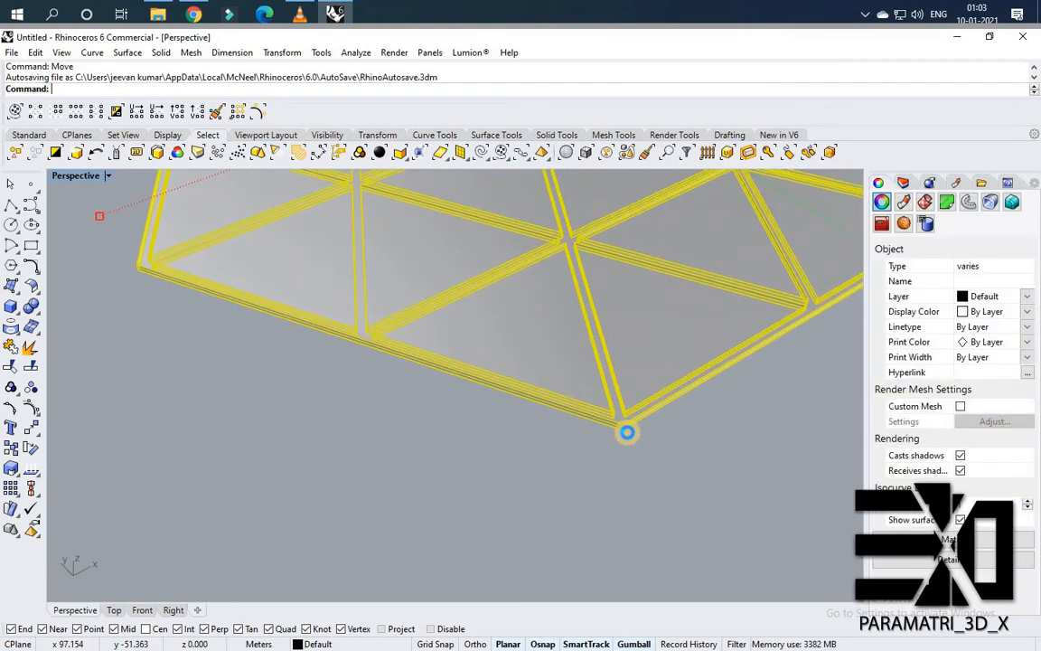
key("Return")
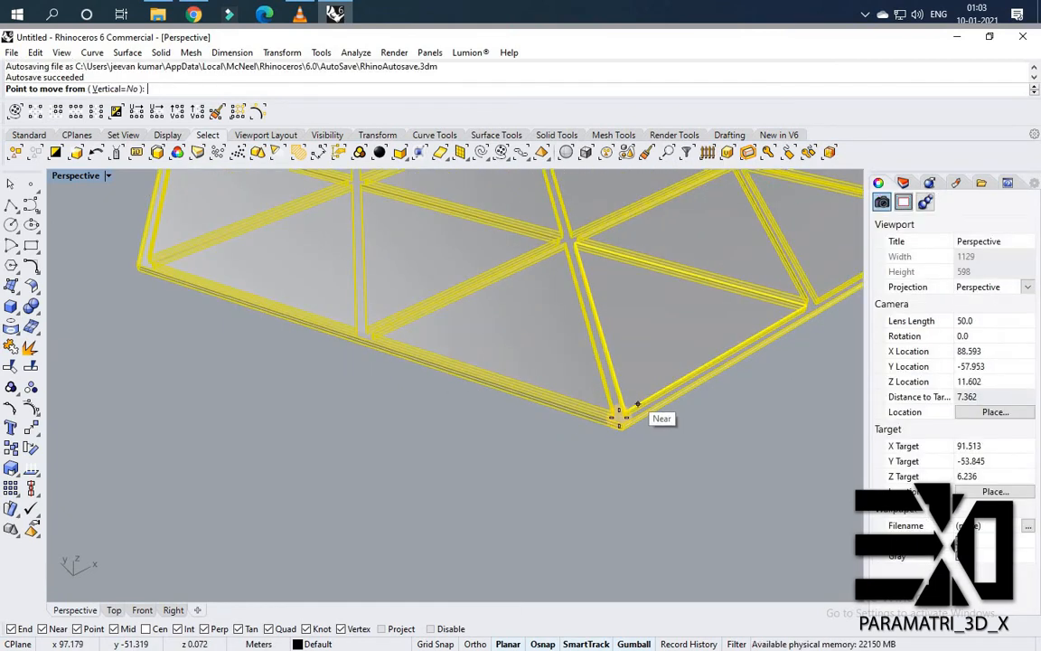
left_click(624, 425)
scroll(723, 362, "down", 10)
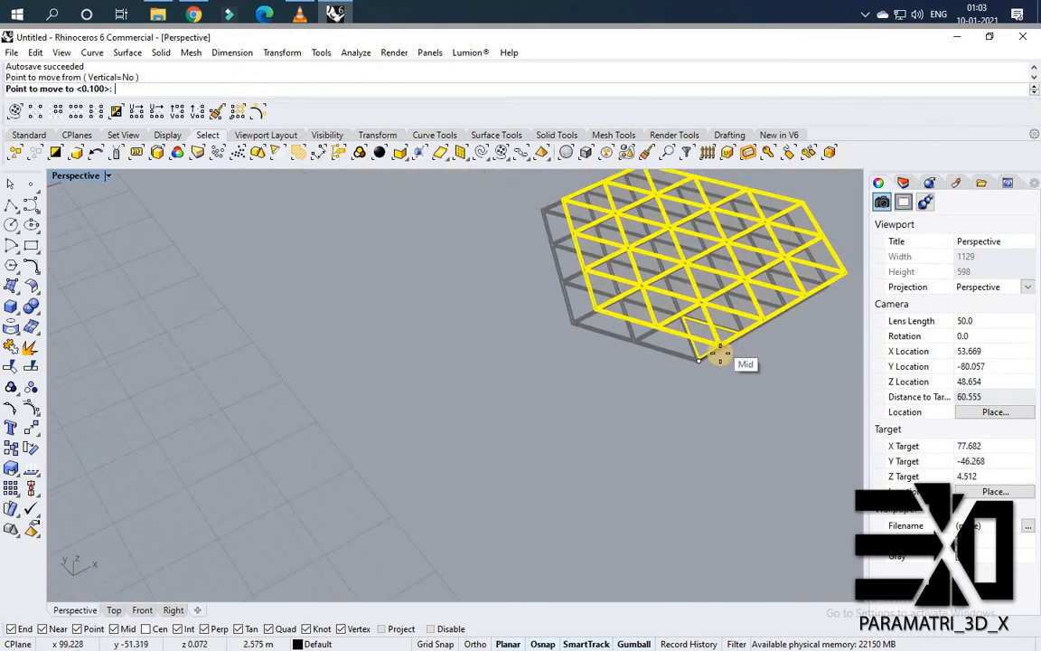
scroll(376, 366, "up", 15)
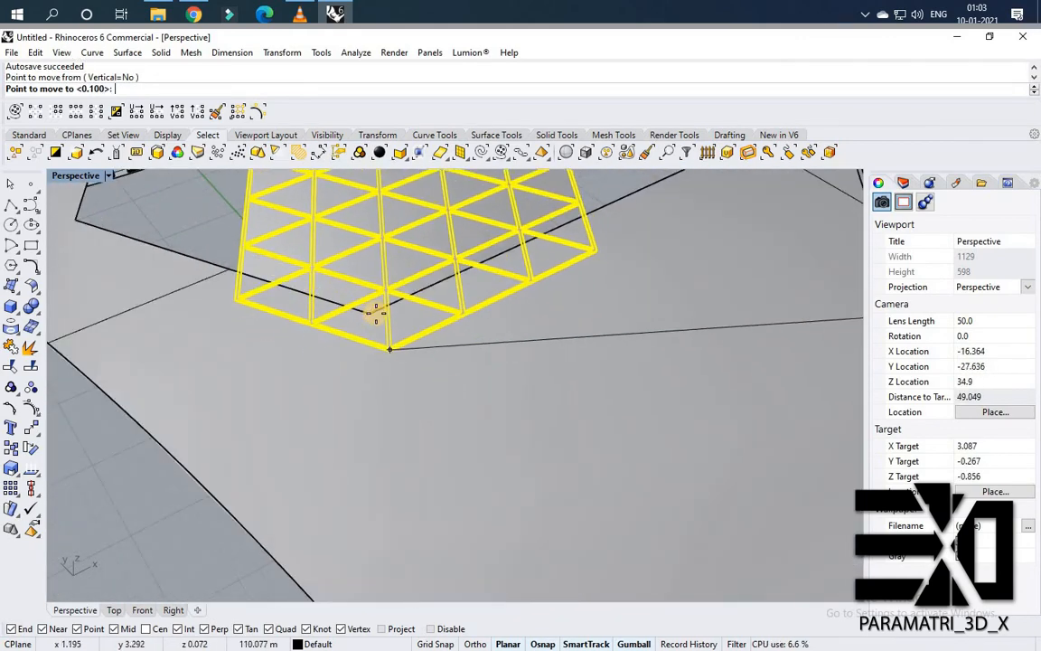
left_click(370, 314)
key("Escape")
Show all hidden building objects again.
scroll(516, 409, "down", 12)
right_click_drag(577, 346, 495, 412)
middle_click(495, 414)
left_click(491, 406)
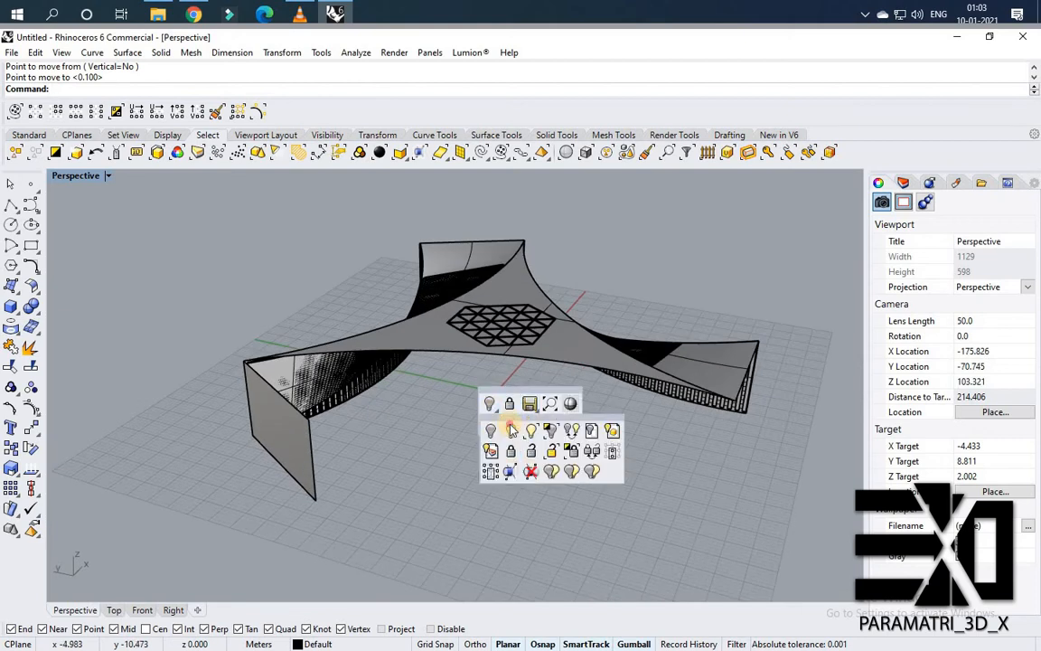
left_click(512, 430)
scroll(407, 383, "down", 6)
right_click_drag(407, 383, 483, 413)
scroll(508, 408, "up", 5)
right_click_drag(332, 391, 469, 425)
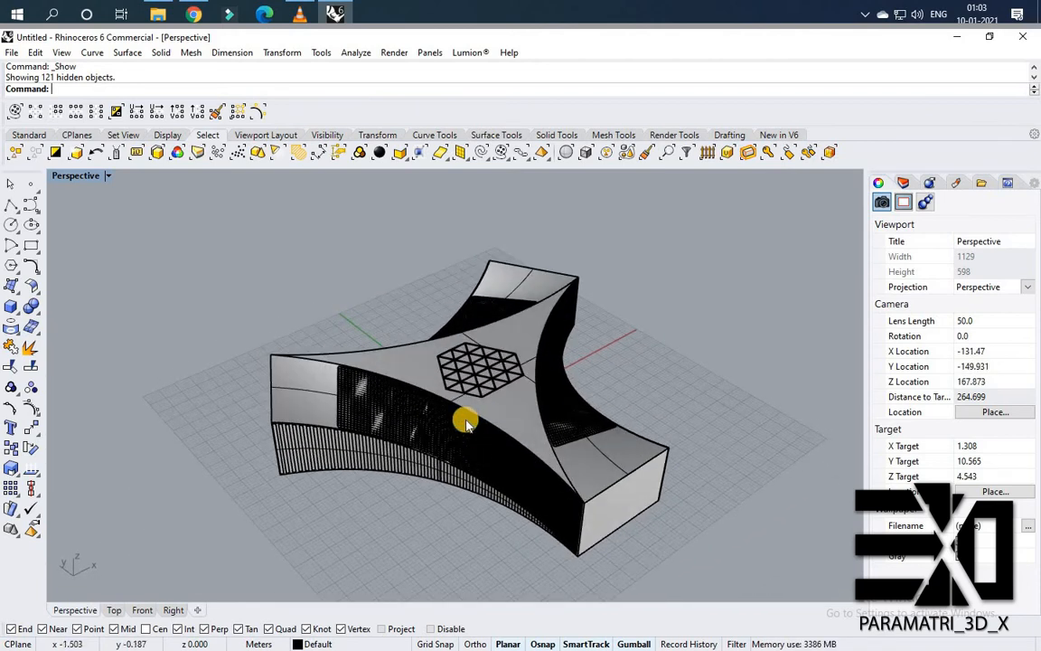